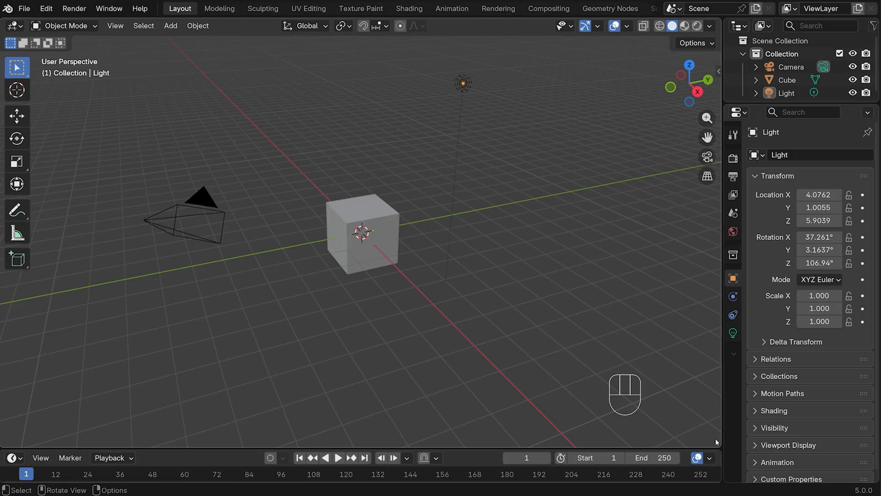
Remove the timeline area by joining it into the 3D viewport
left_click_drag(717, 443, 717, 453)
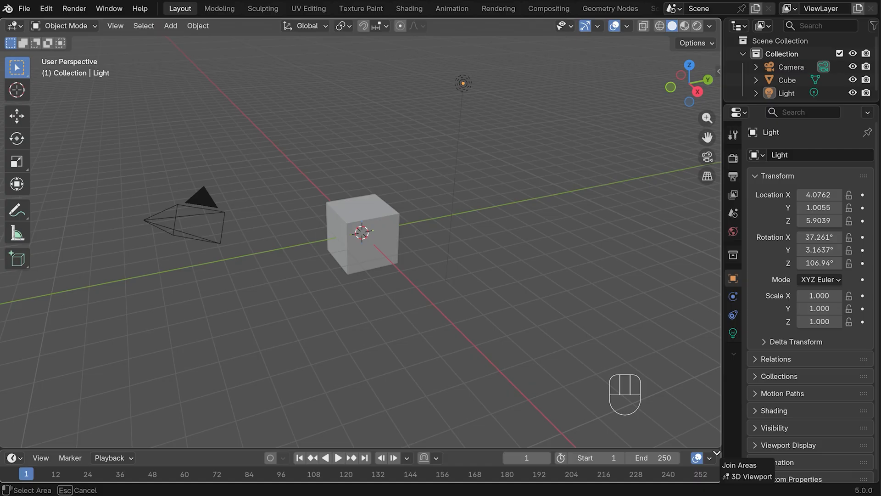
left_click_drag(717, 453, 718, 455)
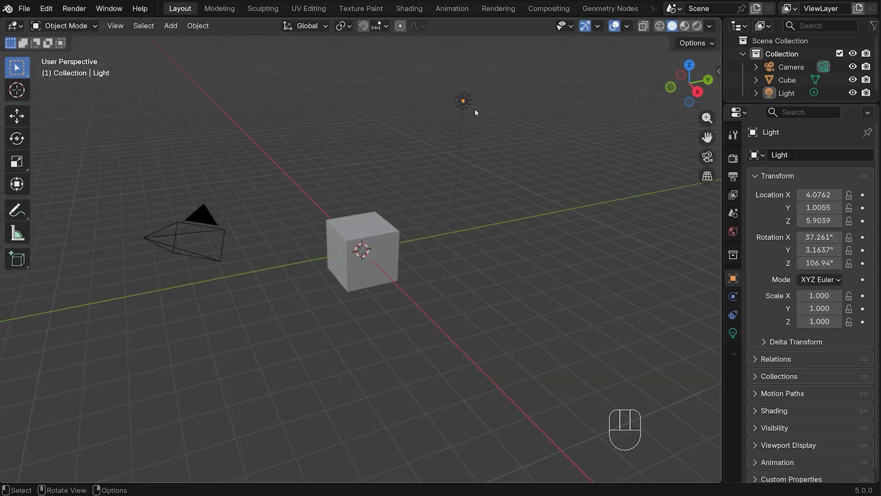
Move the light and the camera together into a new collection named "cam and light"
left_click(463, 100)
key("shift")
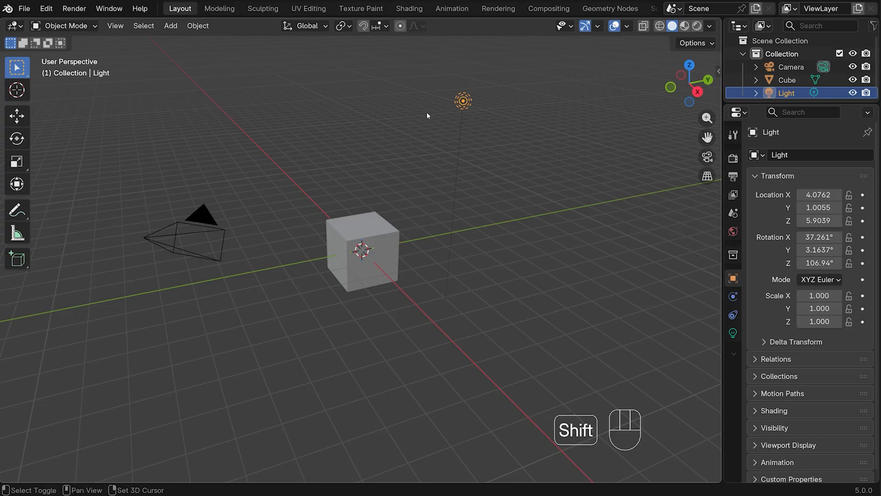
left_click(199, 210, "shift")
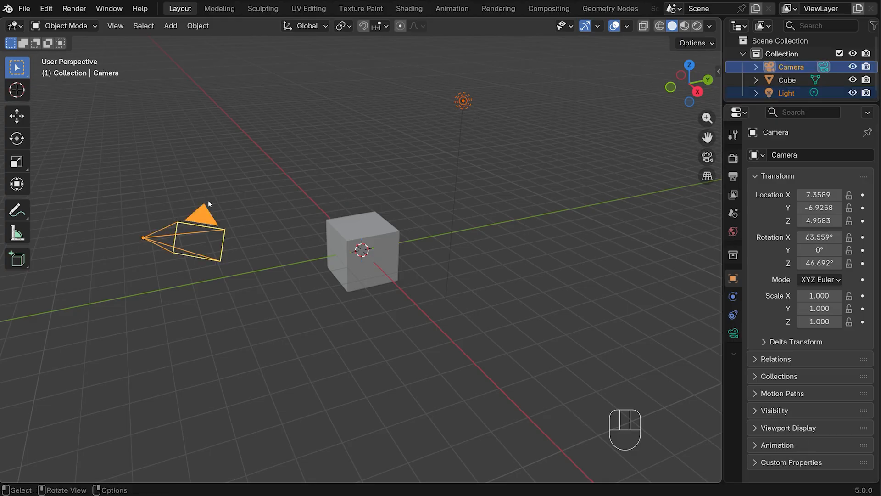
key("m")
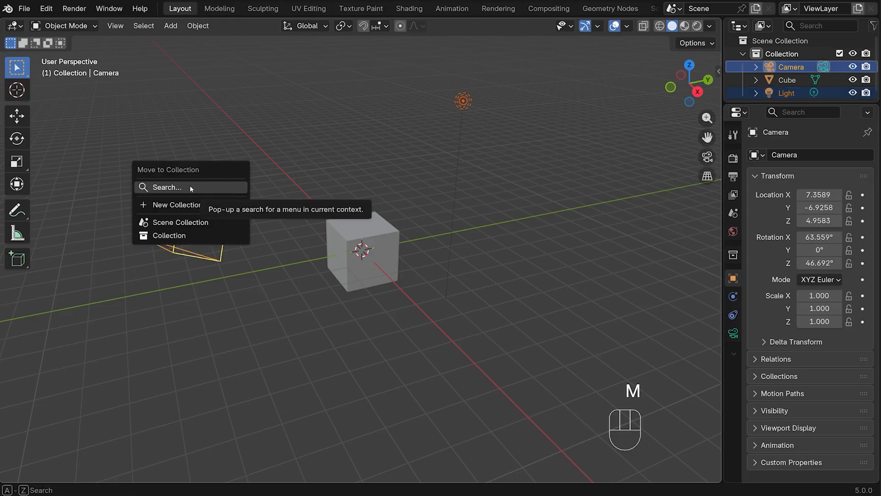
left_click(170, 205)
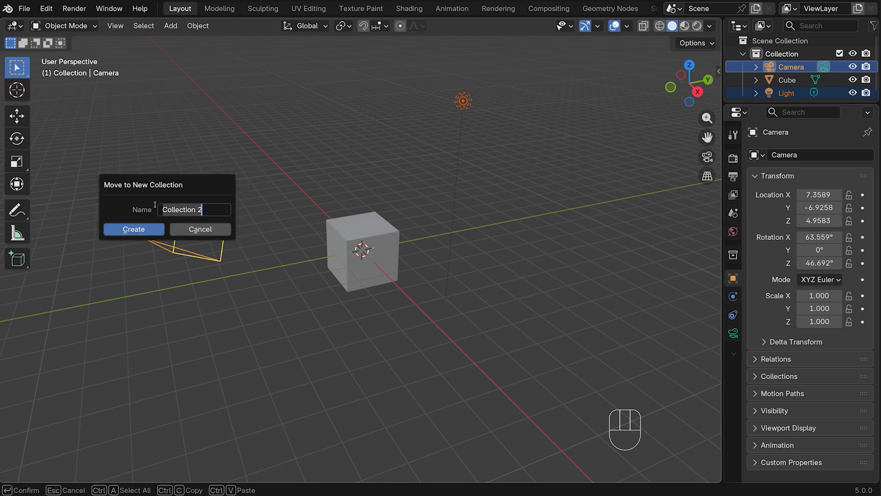
type("cam and light")
left_click(120, 230)
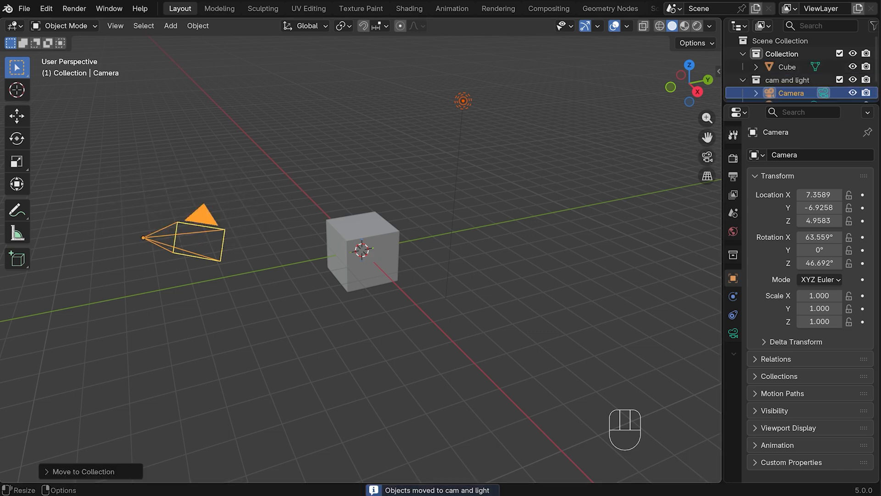
Enlarge the outliner area and hide the "cam and light" collection in the viewport
left_click_drag(813, 106, 812, 247)
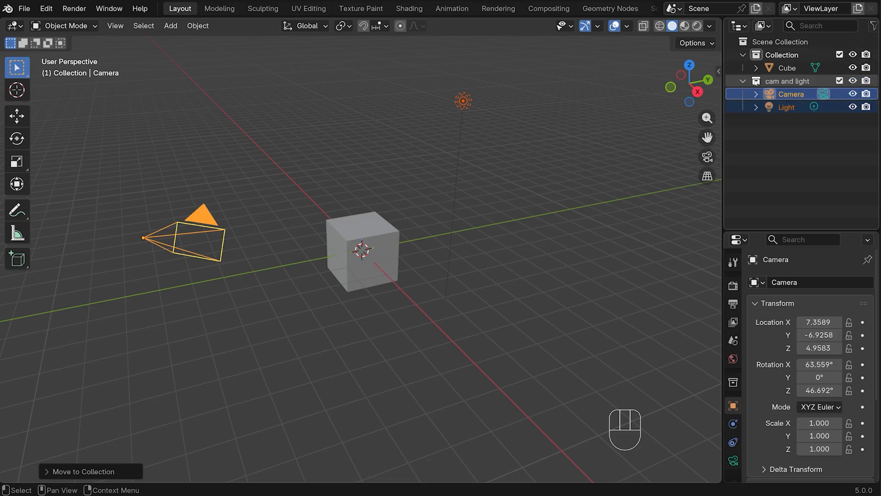
left_click(853, 81)
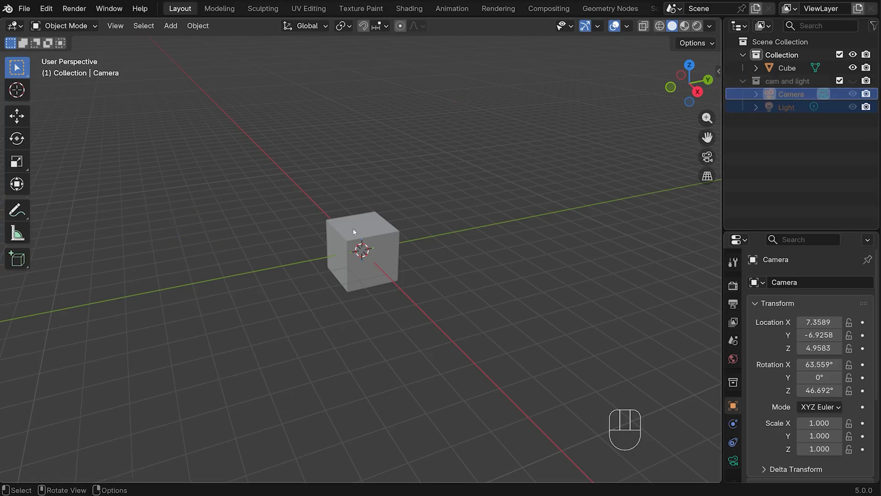
Delete the default cube from the scene
left_click(367, 231)
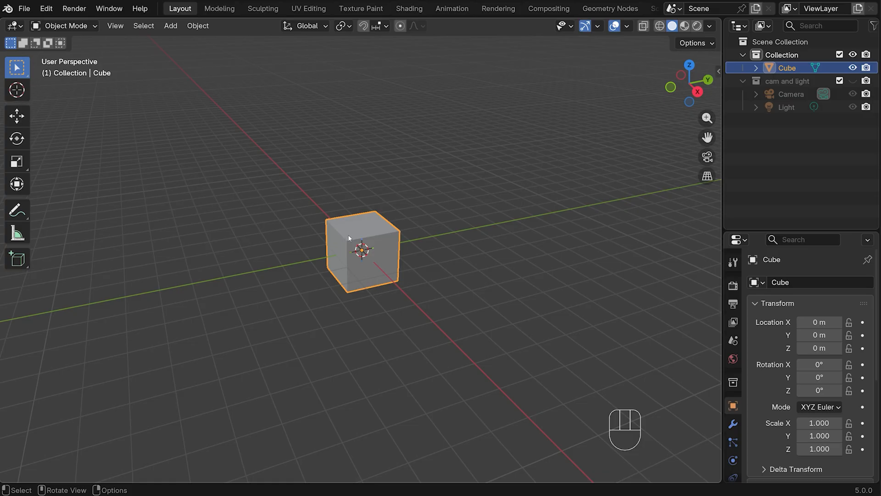
key("x")
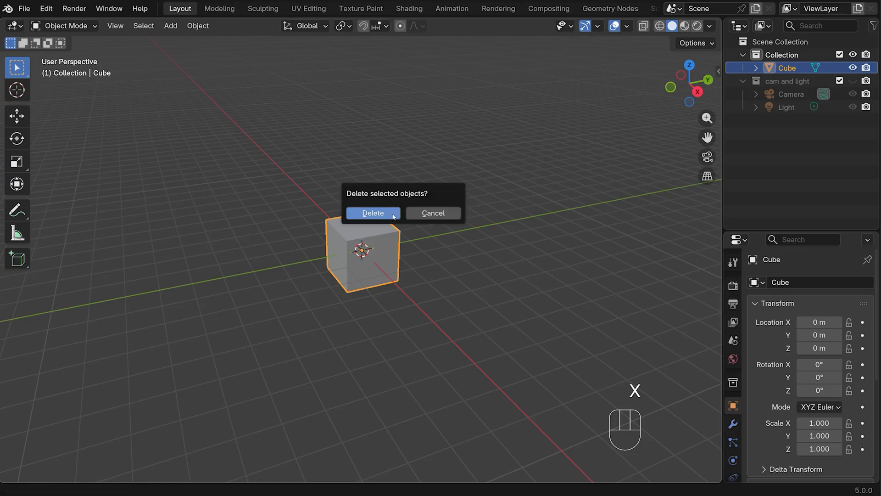
left_click(370, 214)
Add a UV sphere at the world origin, seen from the front orthographic view
key("KP_1")
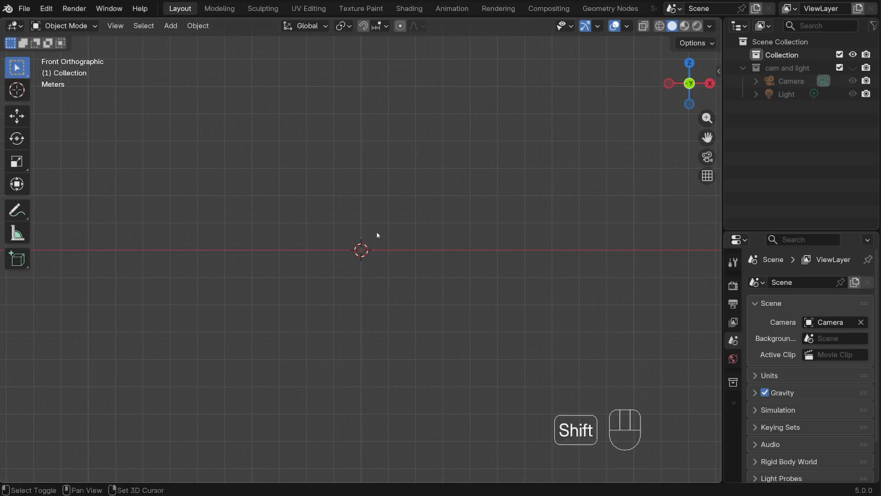
key("shift+a")
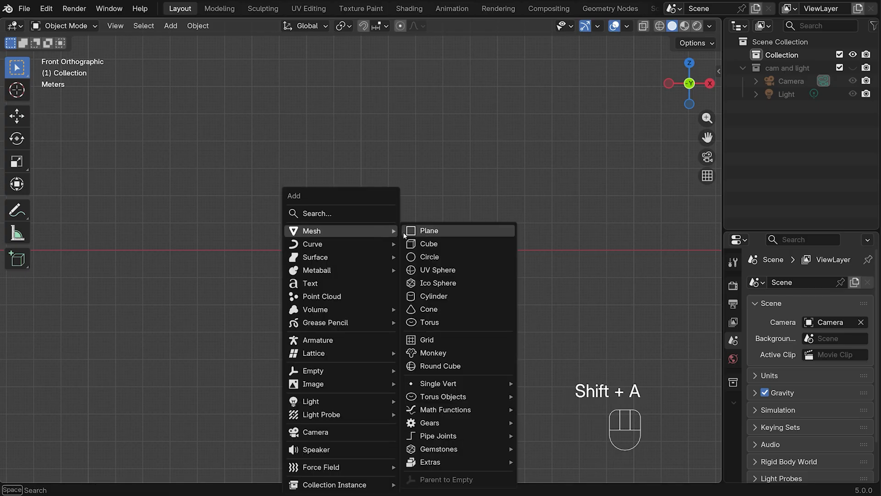
left_click(438, 270)
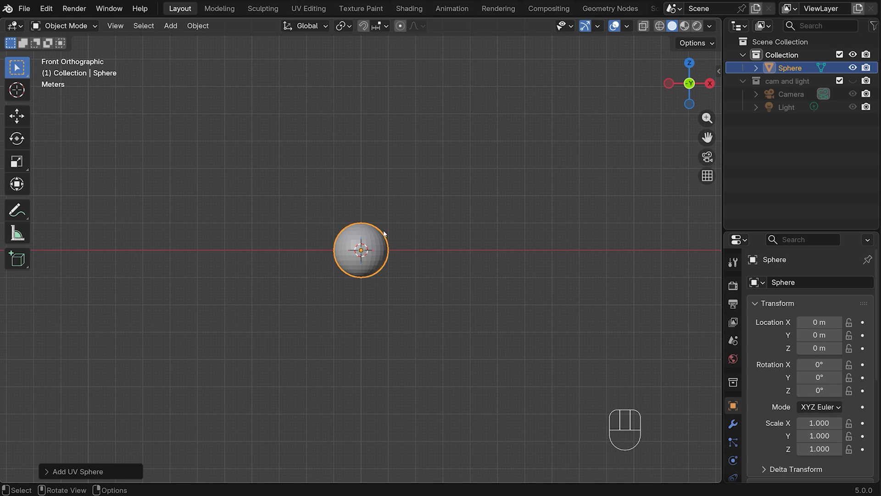
Scale the sphere down uniformly to a diameter of about 0.083 m
key("n")
key("n")
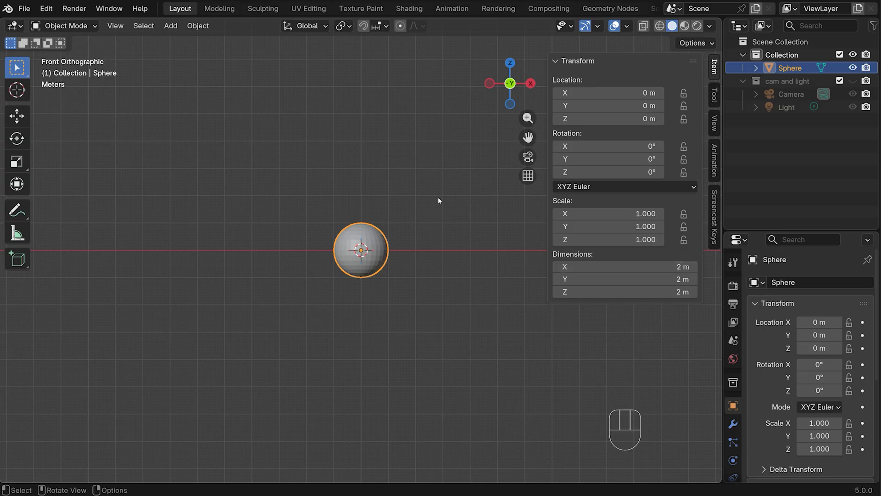
key("s")
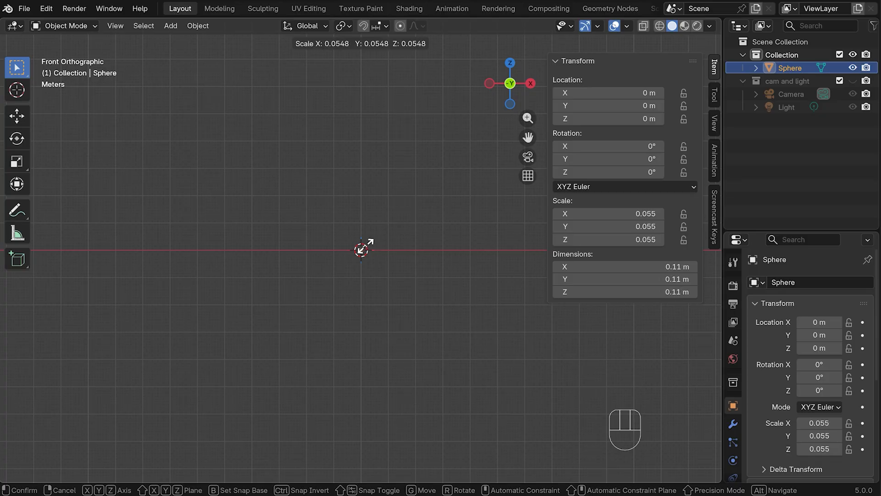
left_click(362, 246)
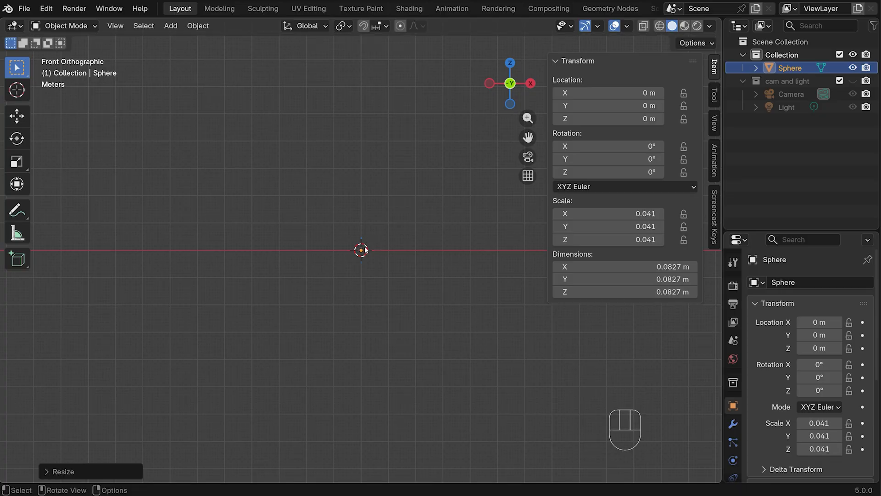
scroll(390, 251, "up", 2)
scroll(389, 251, "up", 6)
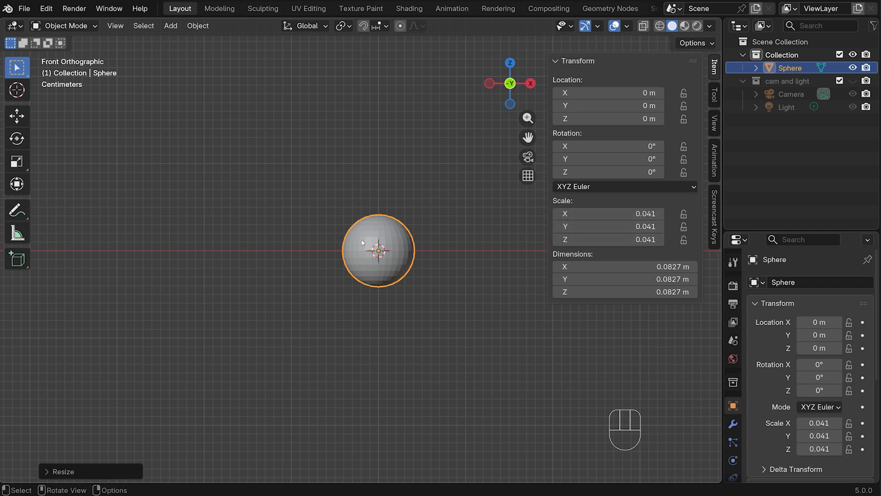
Apply the sphere's scale and hide the viewport's transform values
key("ctrl+a")
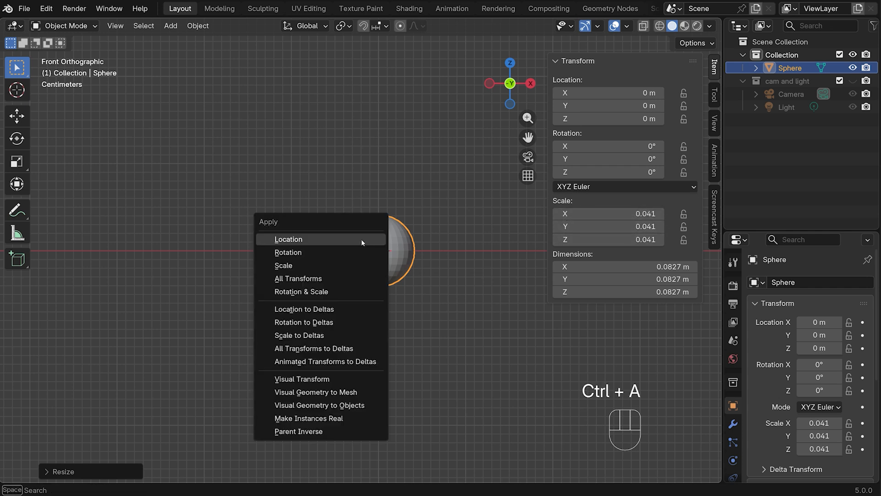
left_click(292, 265)
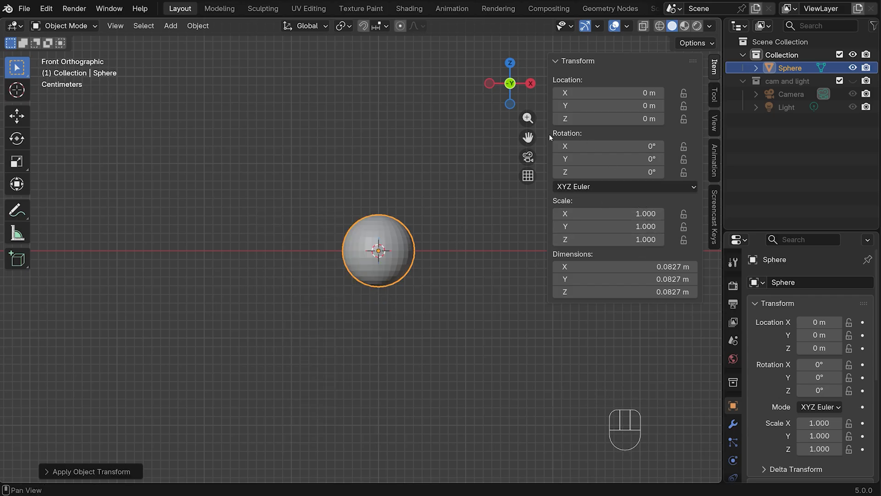
key("n")
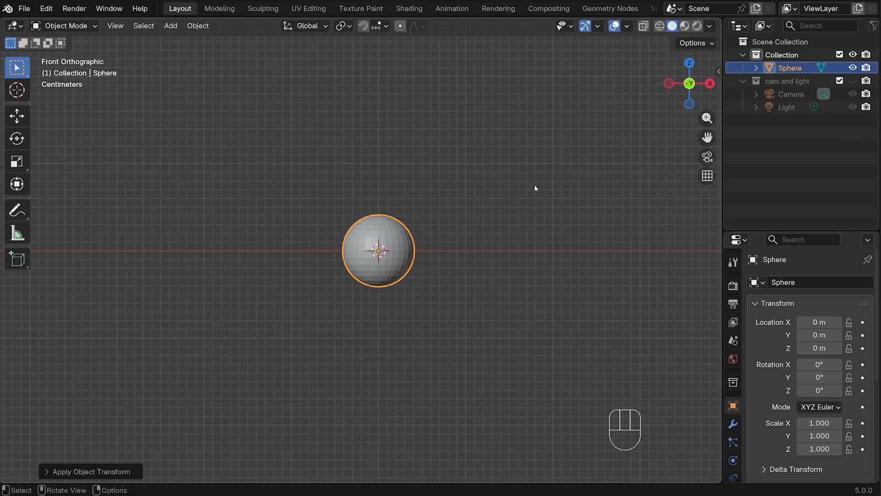
Enter Edit Mode on the sphere with edge selection active and deselect all its geometry
scroll(534, 184, "up", 4)
key("Tab")
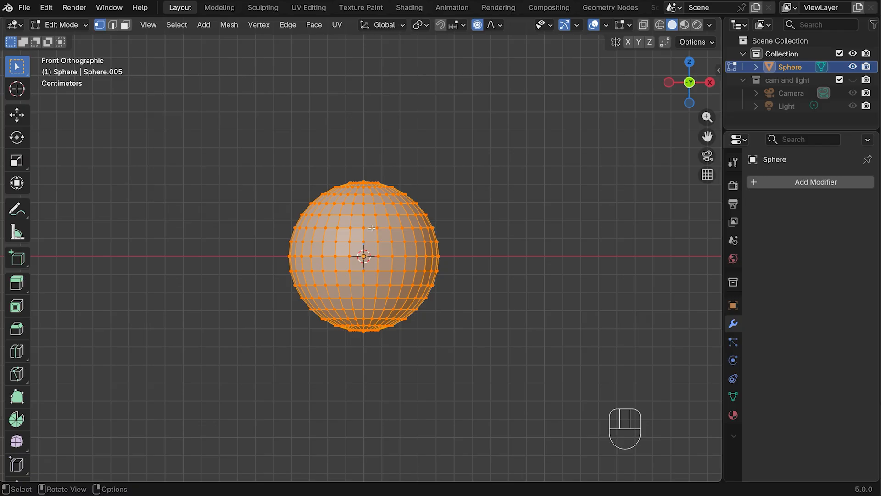
left_click(113, 25)
key("alt+a")
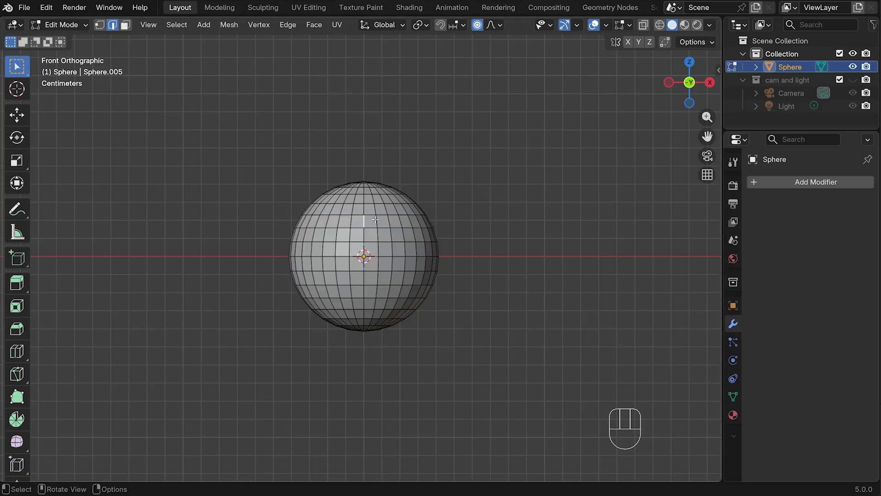
Switch to face selection, pick single faces on the sphere's front and turn on X-ray display
left_click(402, 223)
key("2")
left_click(125, 25)
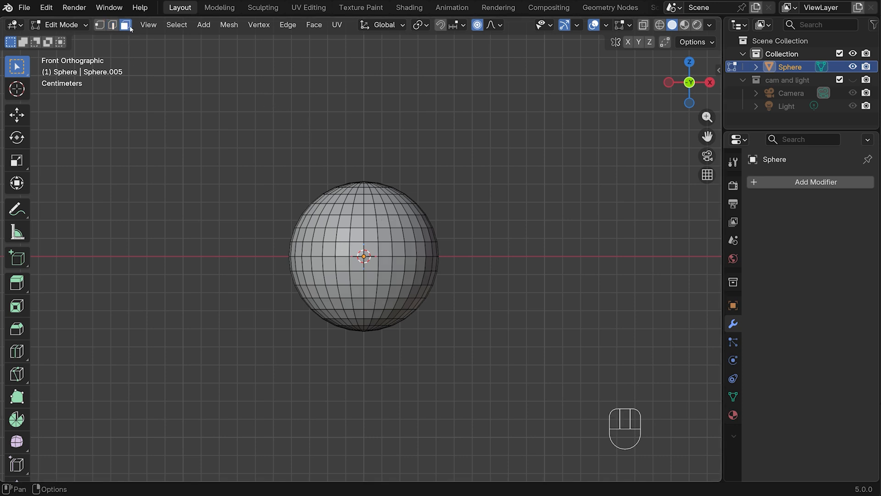
left_click(371, 248)
left_click(397, 250)
left_click(420, 250)
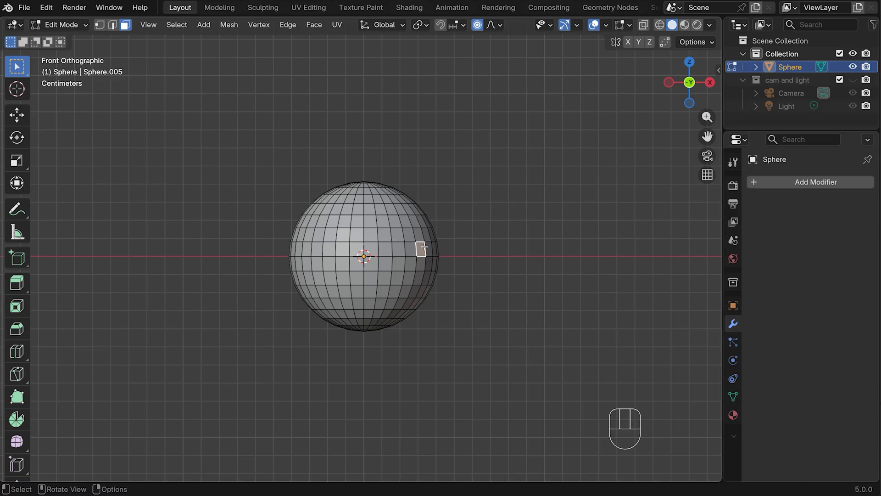
left_click(408, 235)
left_click(642, 24)
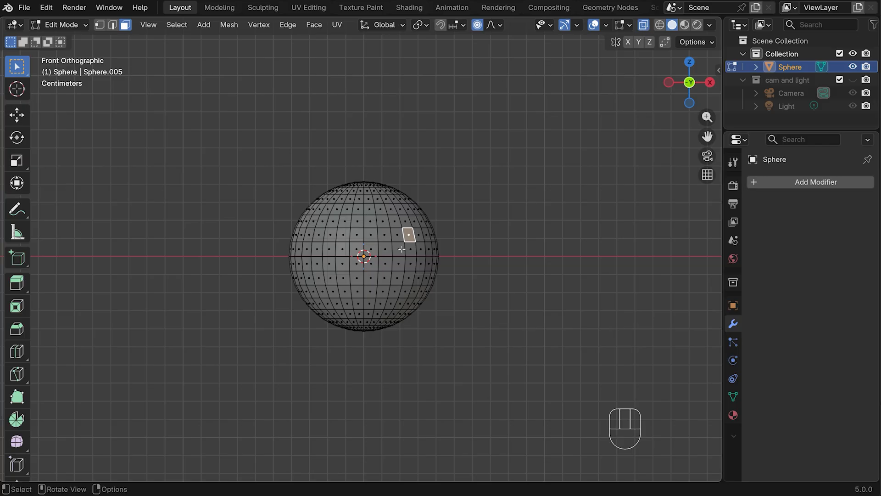
middle_click_drag(470, 260, 391, 269)
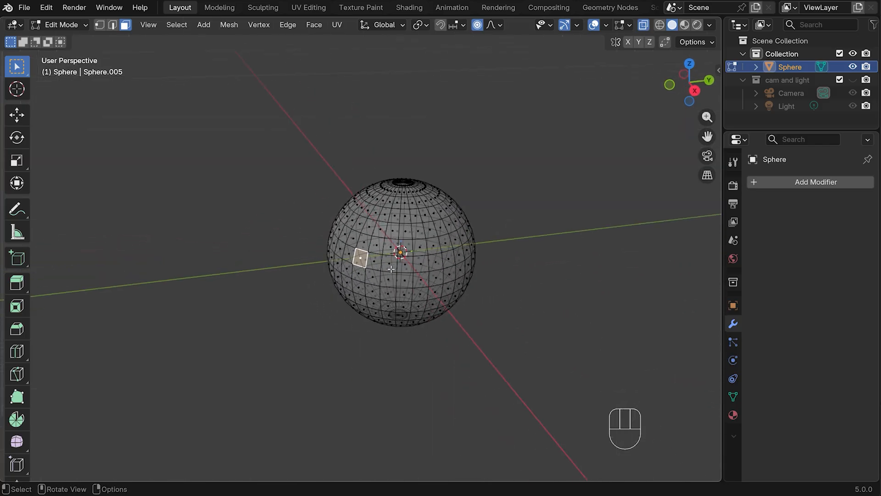
middle_click_drag(355, 312, 333, 256)
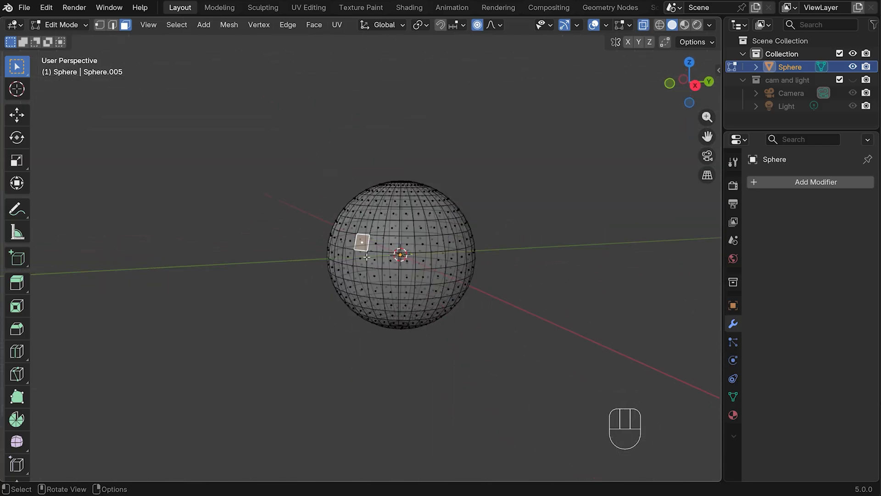
left_click_drag(292, 266, 598, 380)
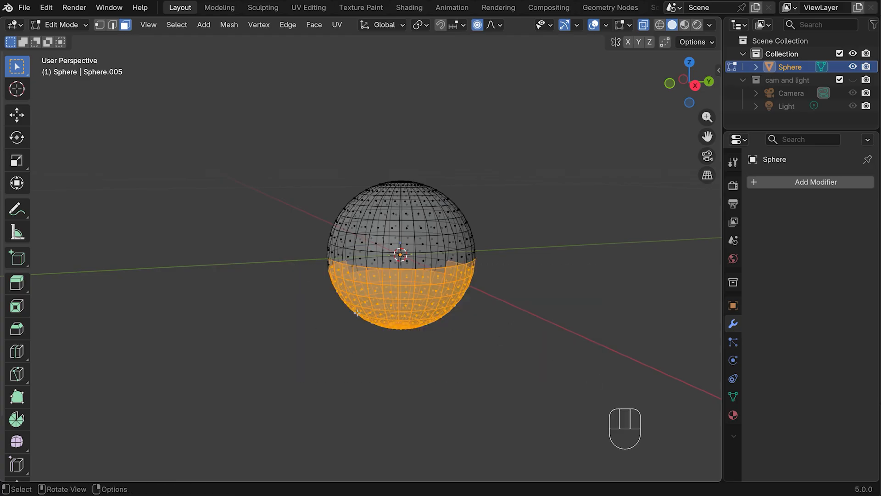
middle_click_drag(356, 312, 476, 329)
key("KP_1")
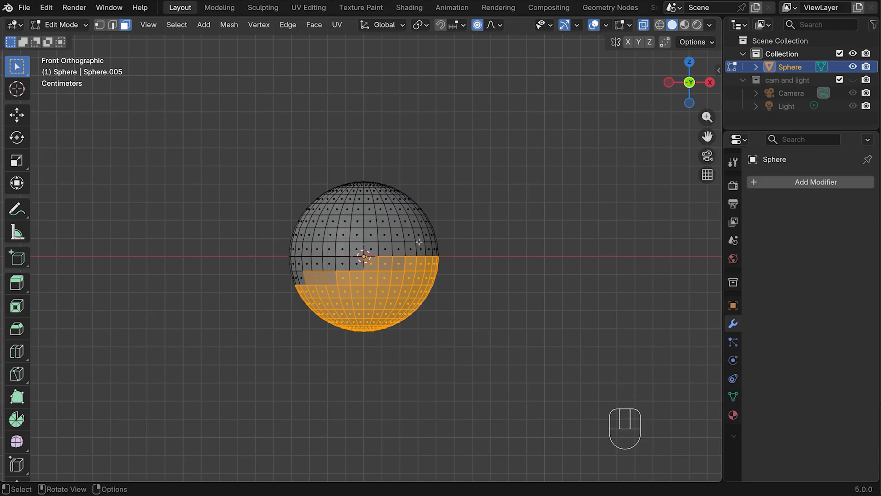
key("ctrl+z")
key("ctrl+z")
key("ctrl+z")
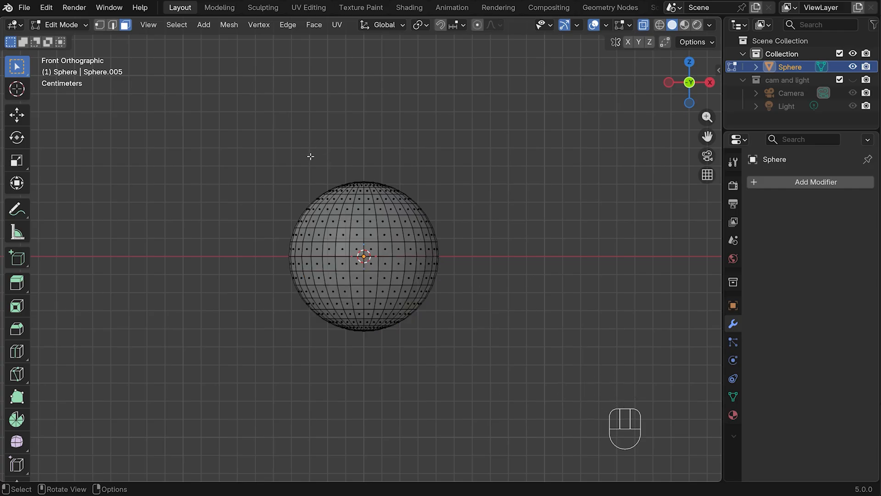
Move the sphere's top cap of faces up about 0.0118 m along Z with smooth proportional editing, about 0.029 m in size
left_click_drag(300, 154, 434, 191)
left_click(477, 24)
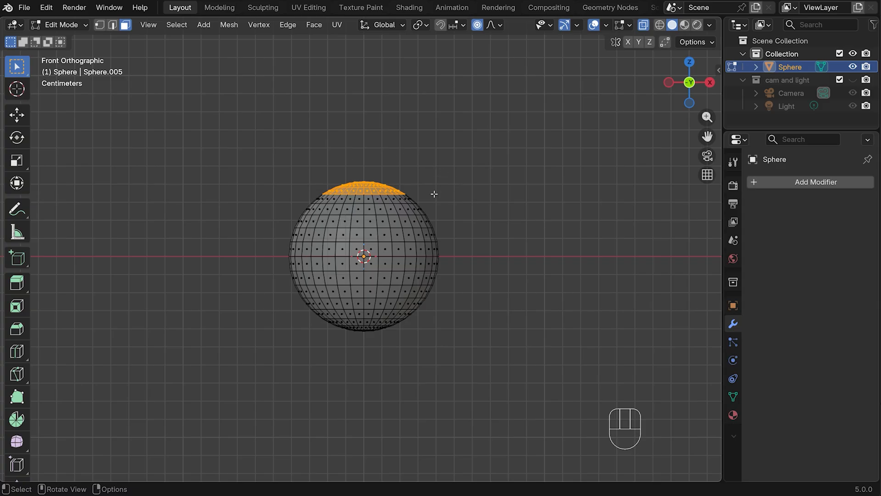
key("g")
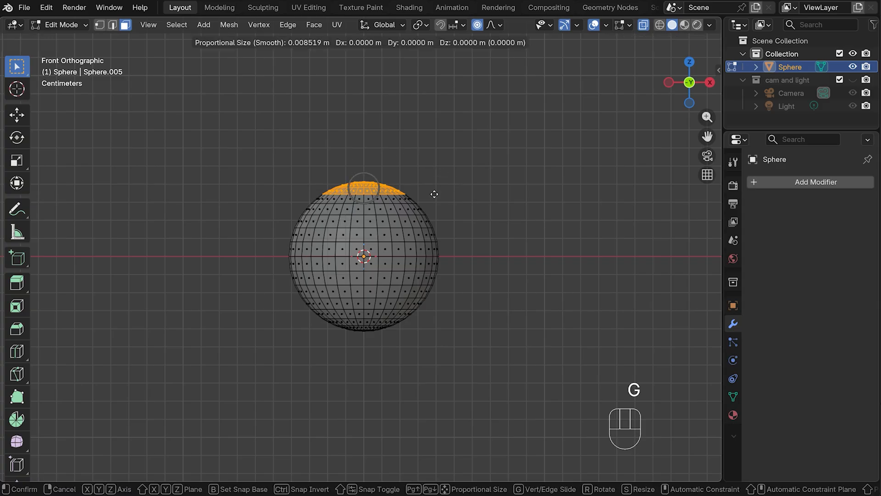
scroll(434, 194, "down", 3)
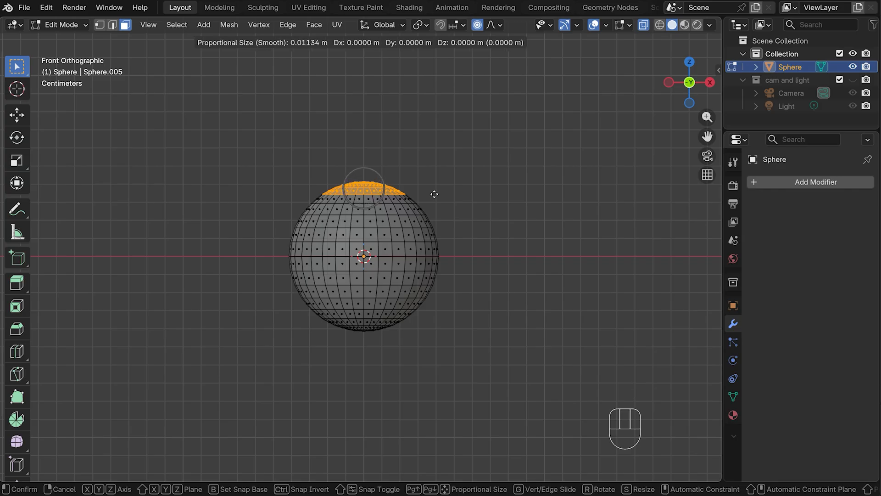
scroll(434, 194, "up", 4)
scroll(434, 194, "down", 6)
scroll(434, 195, "up", 5)
scroll(434, 194, "down", 15)
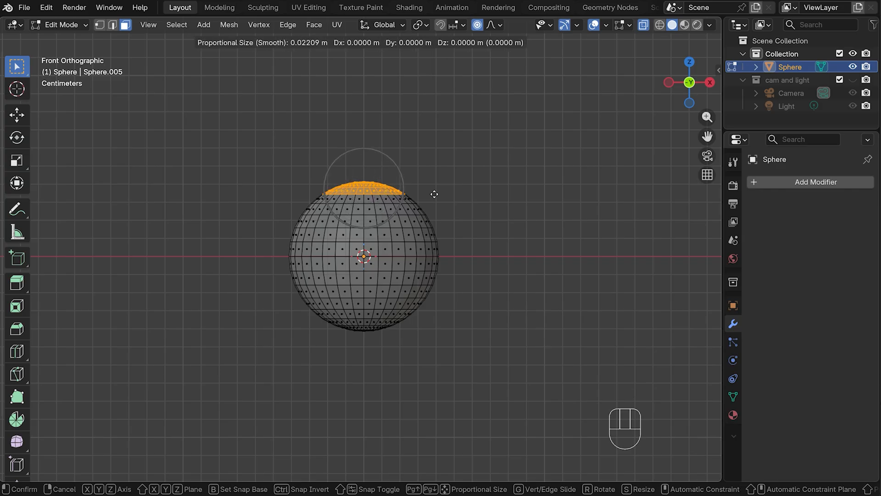
scroll(434, 194, "down", 1)
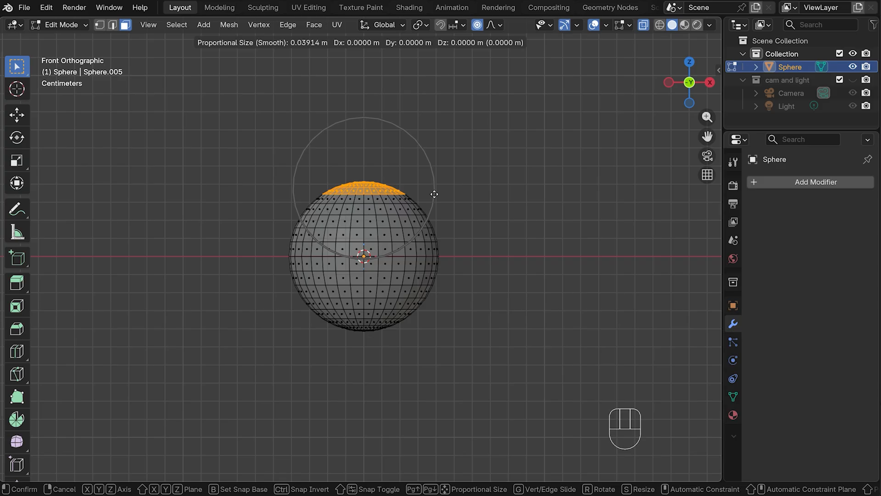
key("z")
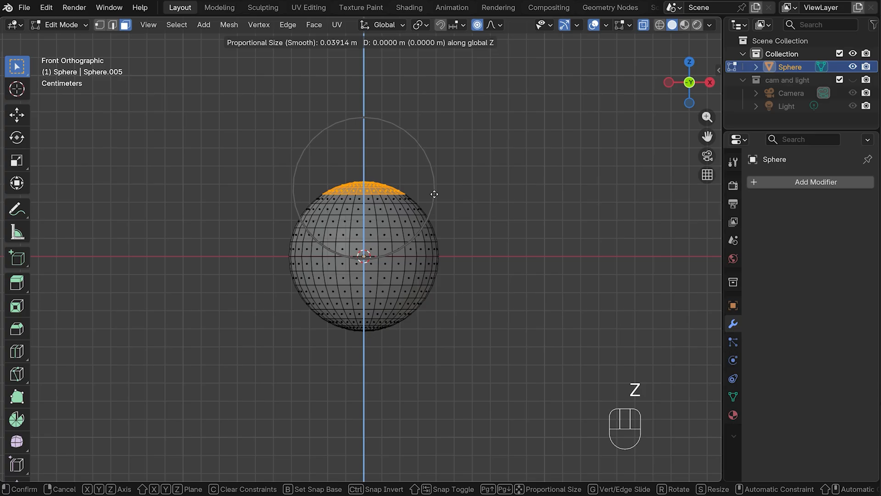
scroll(433, 182, "up", 6)
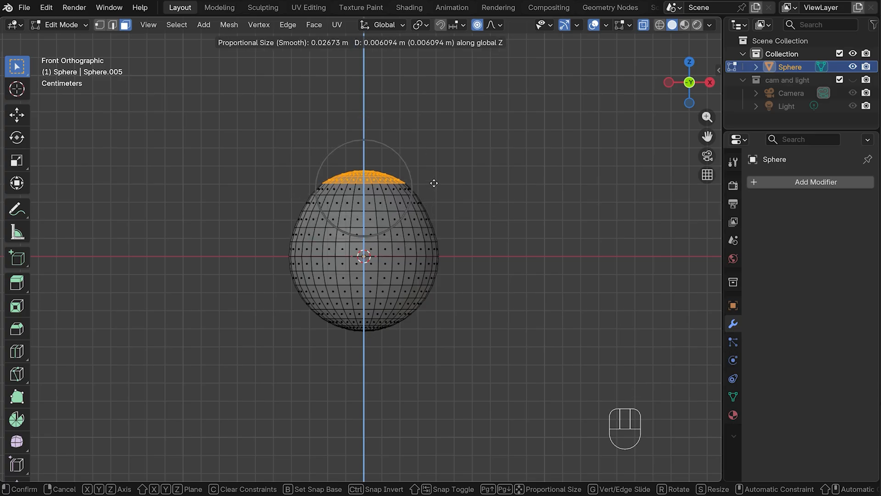
scroll(434, 172, "down", 3)
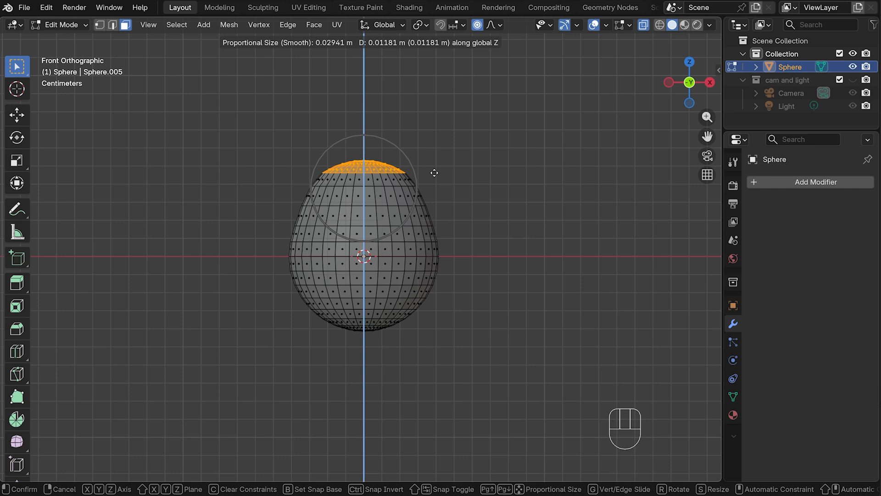
left_click(434, 173)
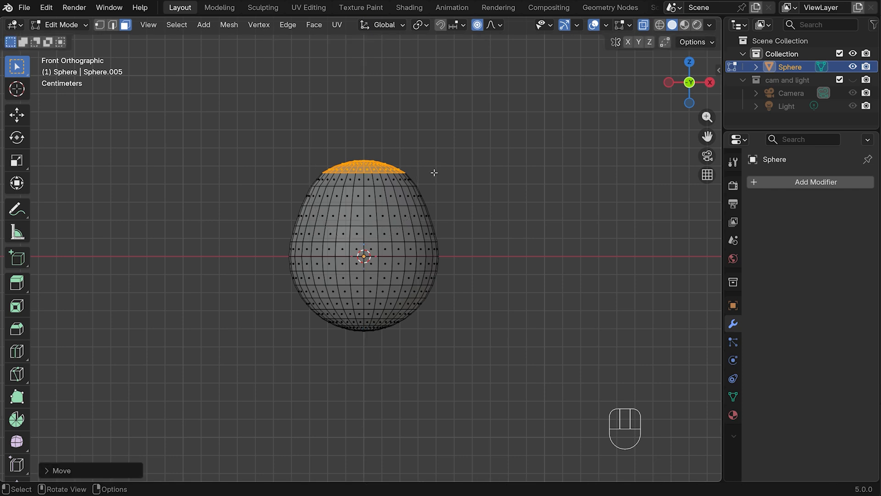
Raise only the topmost faces about 0.0053 m along Z with a proportional size of about 0.022 m
left_click(346, 140)
left_click_drag(343, 147, 390, 162)
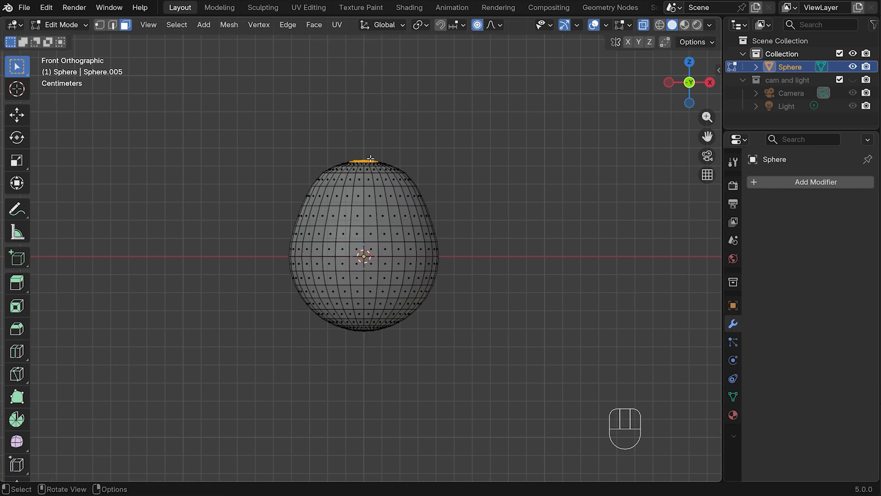
key("g")
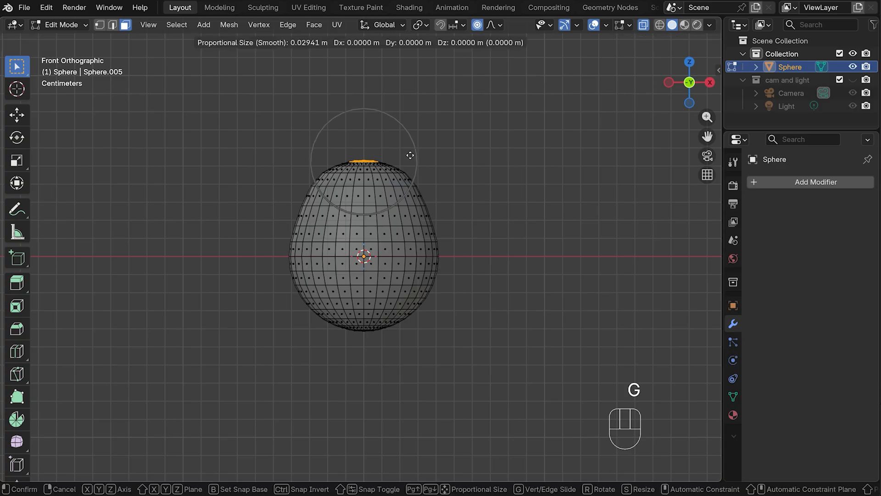
key("z")
scroll(409, 149, "up", 2)
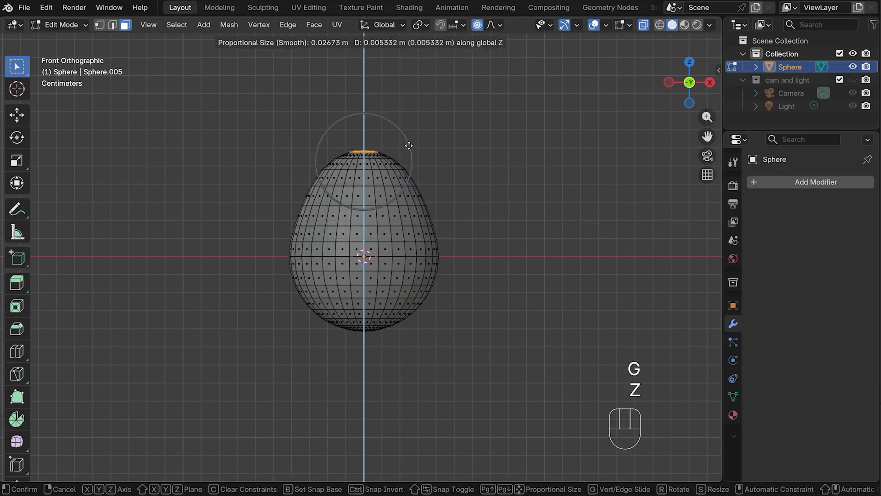
scroll(409, 145, "up", 1)
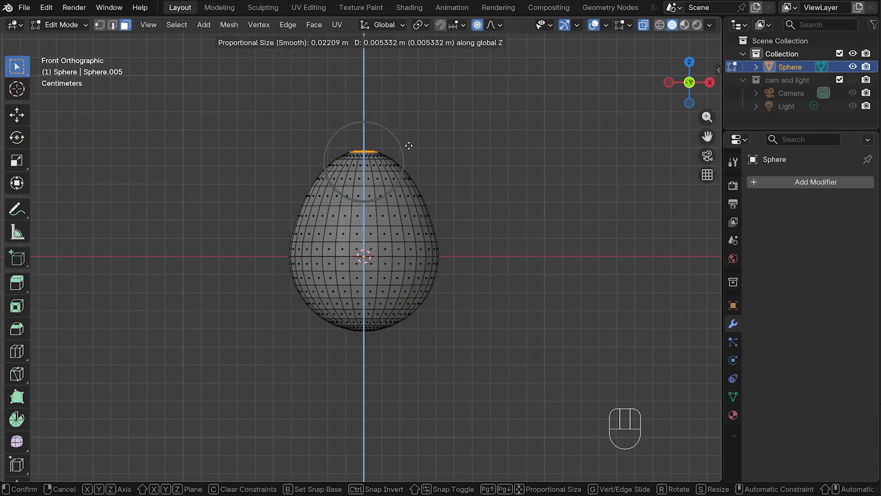
left_click(409, 145)
Move the bottom cap of faces down about 0.0044 m along Z with a proportional size of about 0.063 m
left_click_drag(332, 327, 399, 342)
key("g")
key("z")
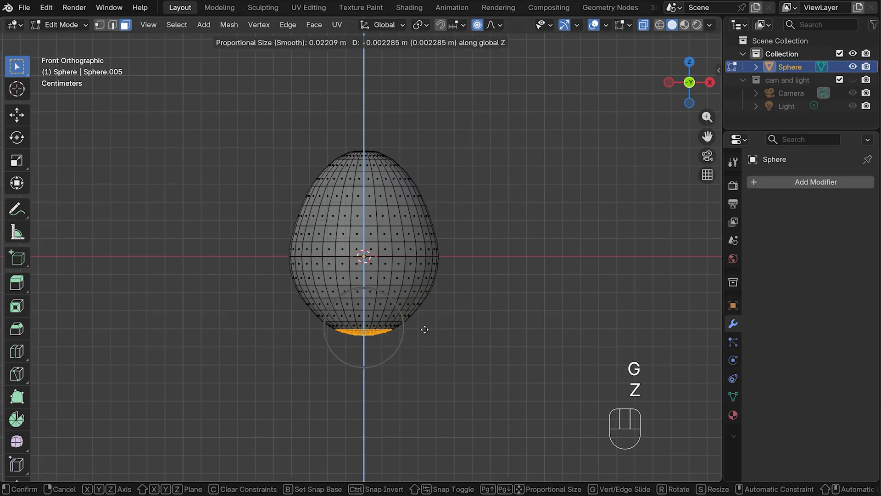
scroll(424, 329, "down", 10)
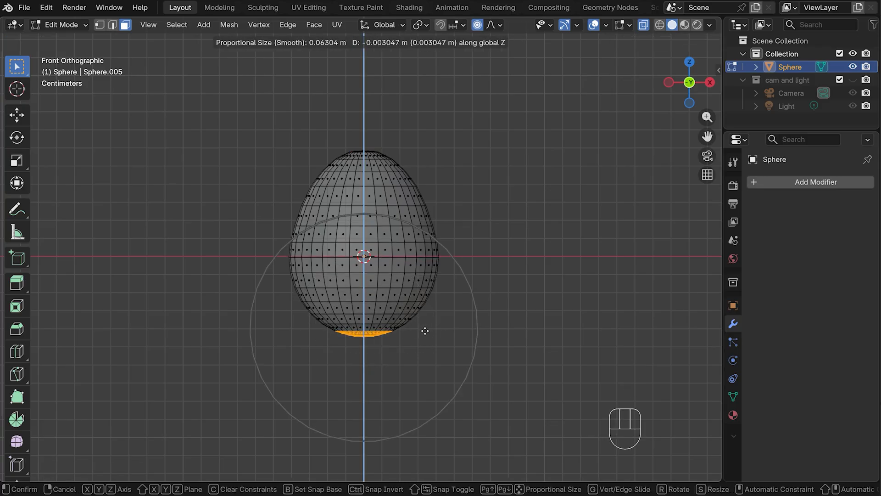
scroll(425, 330, "down", 1)
scroll(425, 330, "down", 1)
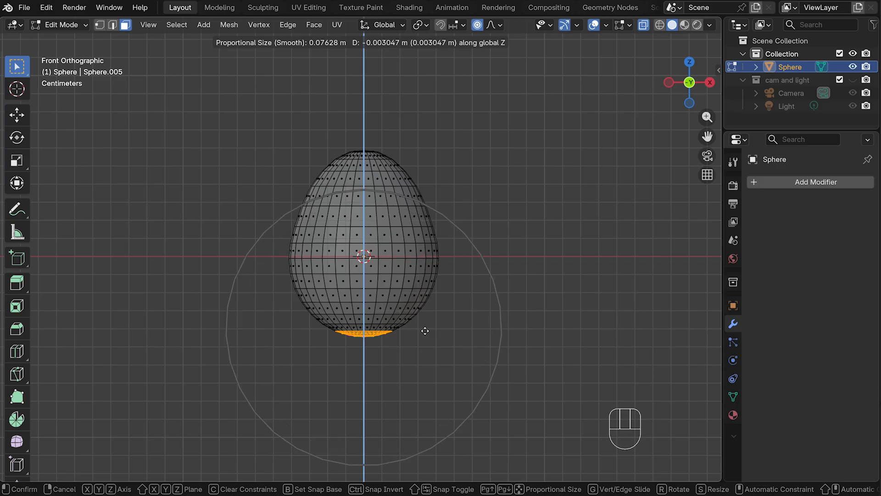
scroll(426, 333, "up", 2)
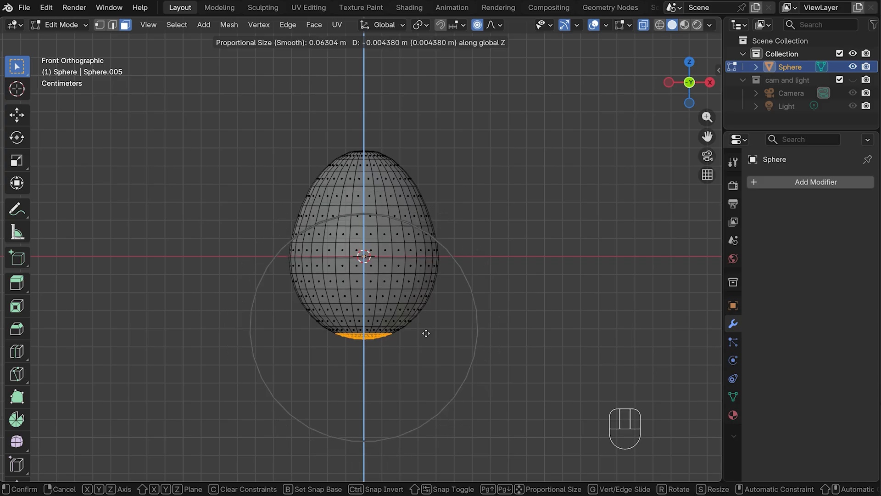
left_click(426, 334)
Scale the bottom faces up slightly with proportional editing and turn off X-ray display
key("s")
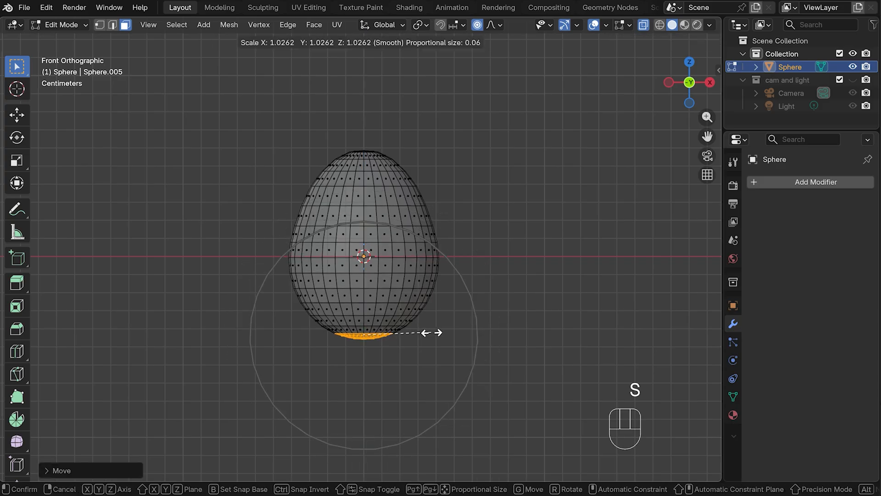
left_click(434, 333)
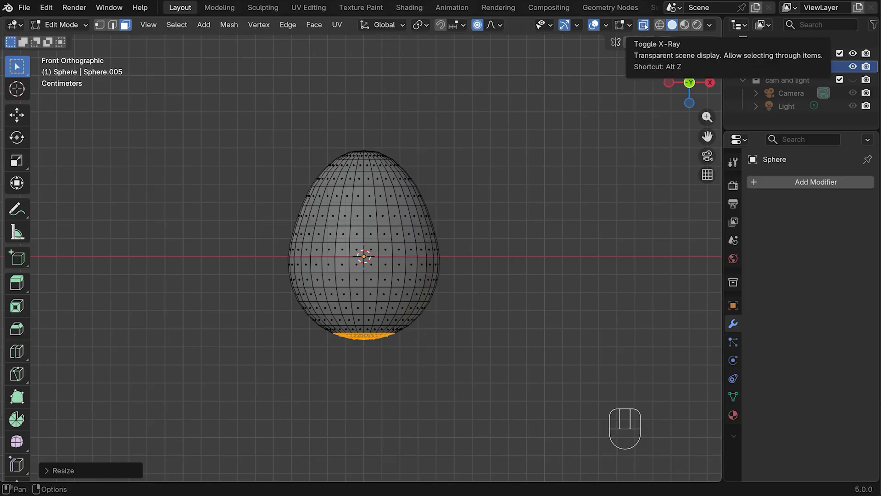
left_click(643, 24)
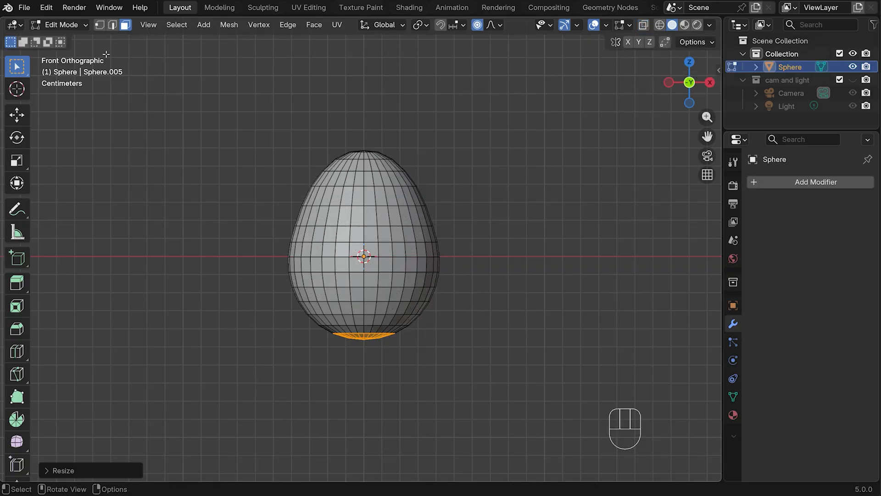
Scale the horizontal edge loop on the egg's upper part to about 0.963 with a proportional size of about 0.03
key("2")
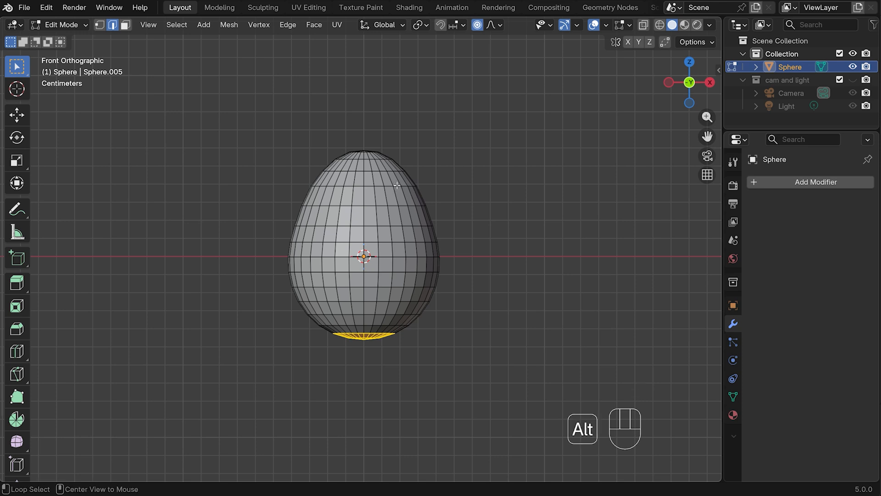
left_click(398, 185, "alt")
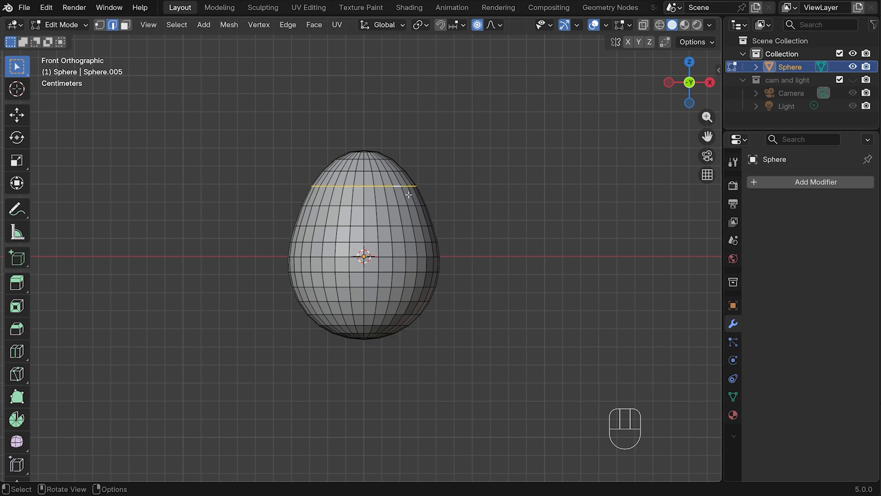
key("s")
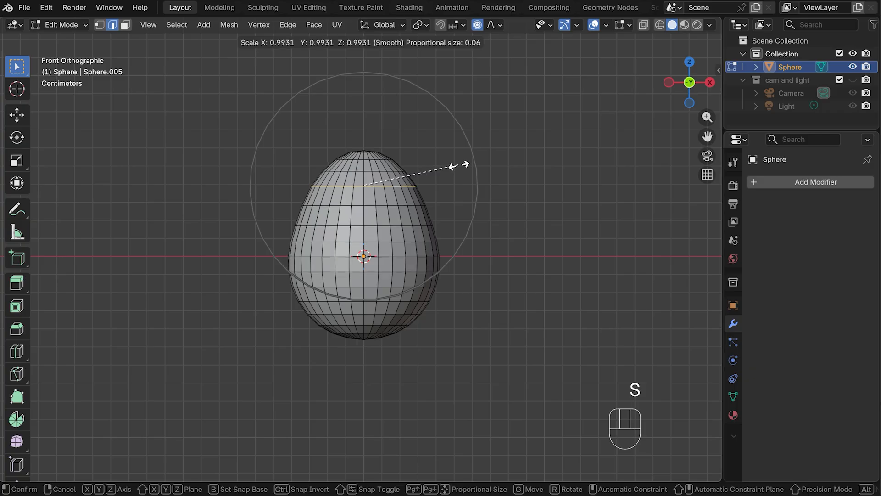
scroll(457, 165, "up", 3)
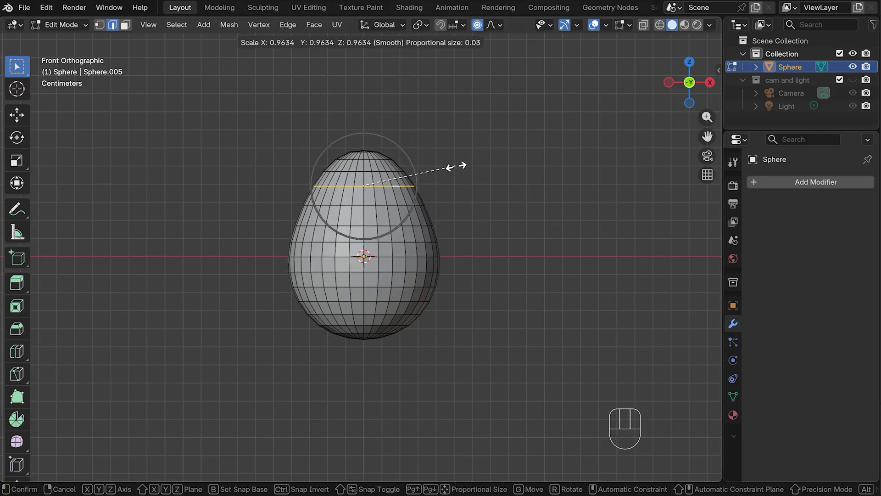
left_click(456, 166)
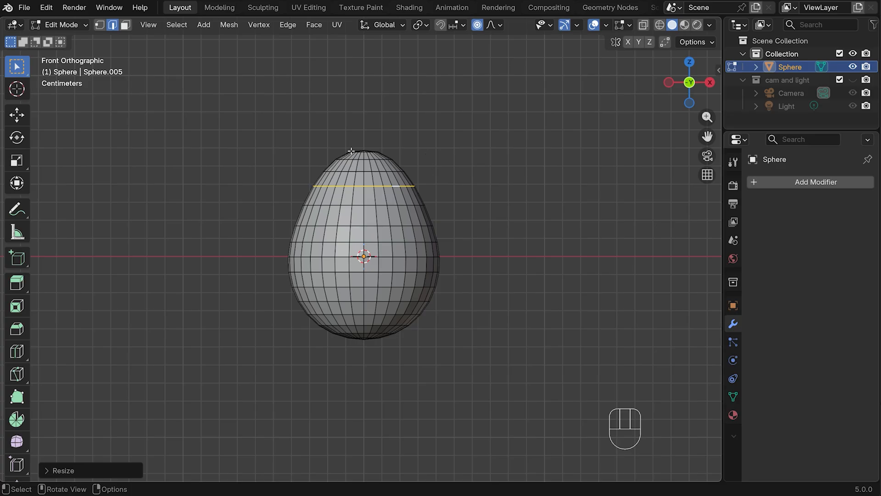
Duplicate the entire egg mesh in place and separate the duplicate by selection into its own object
key("a")
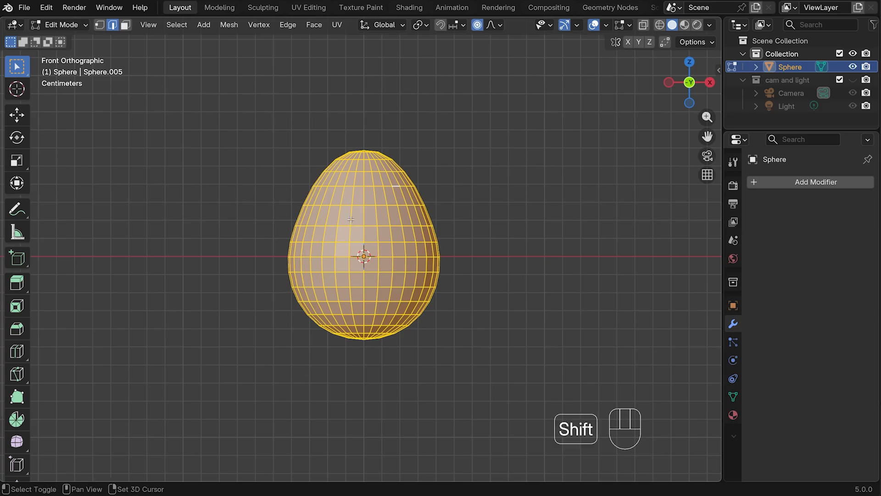
key("shift+d")
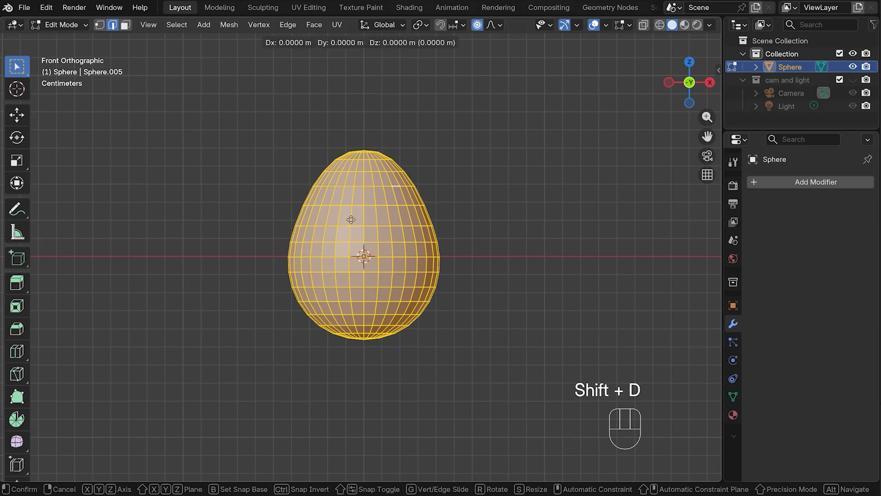
right_click(351, 219)
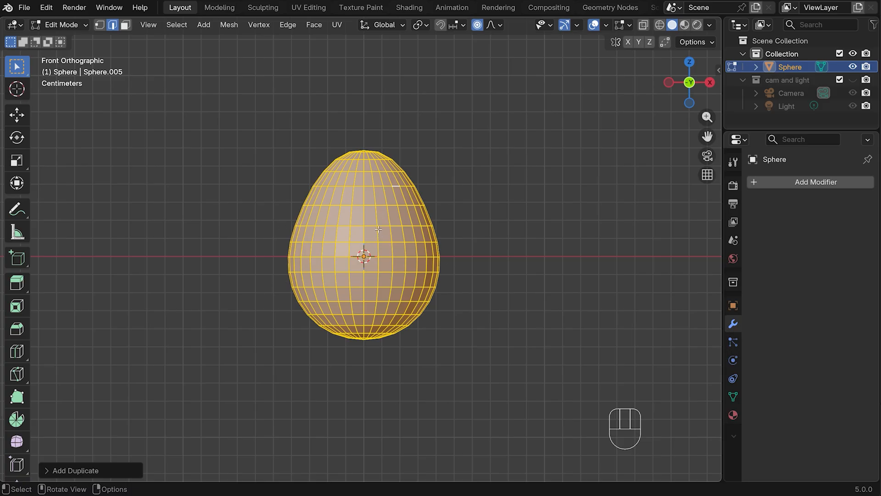
key("p")
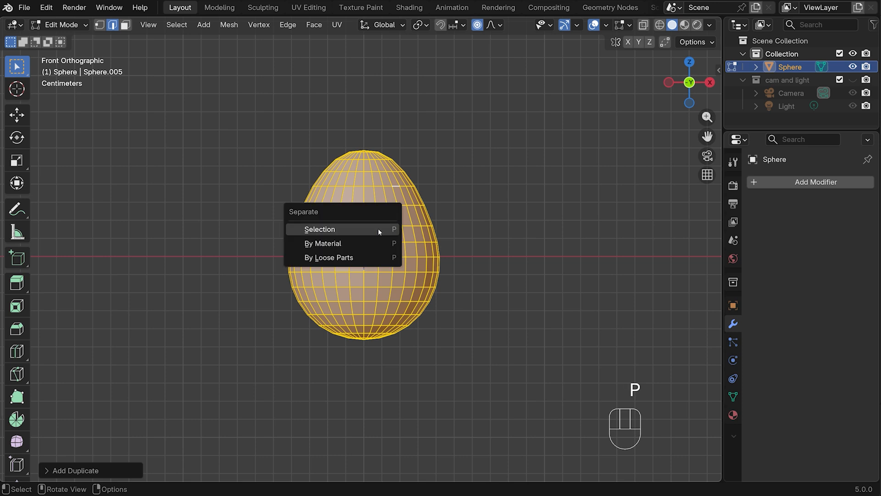
left_click(317, 230)
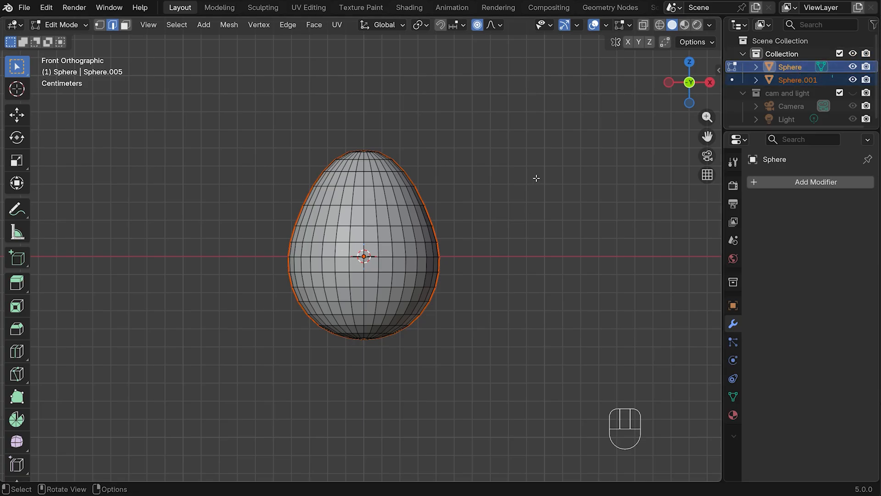
Return to Object Mode and hide the separated copy, Sphere.001, in the viewport
key("Tab")
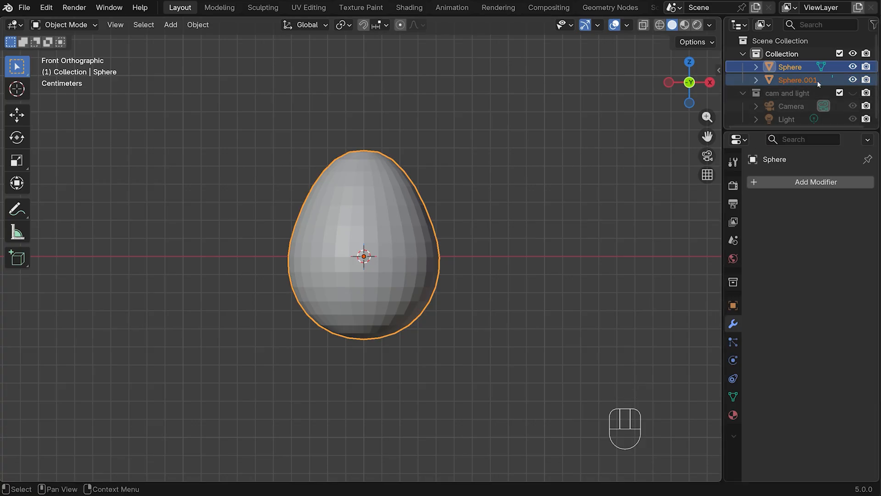
left_click(853, 80)
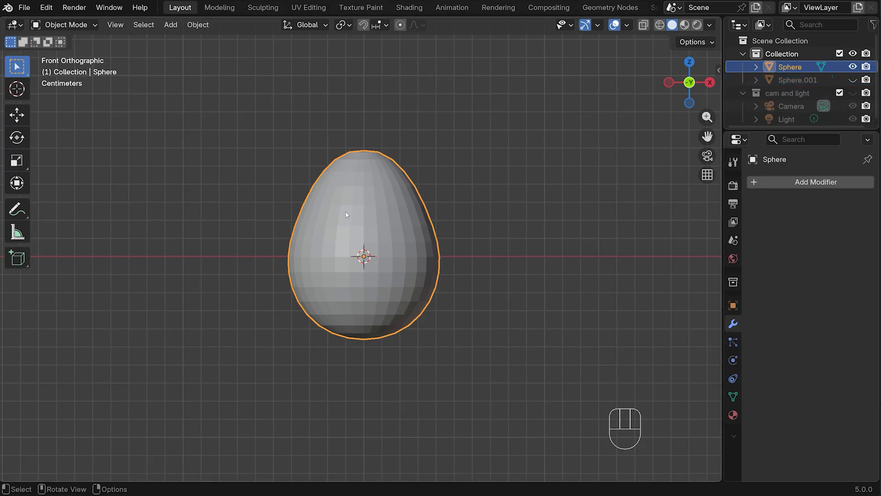
Enter Edit Mode on the egg and knife-cut an irregular zigzag across its front, above the middle, out to the right edge
key("Tab")
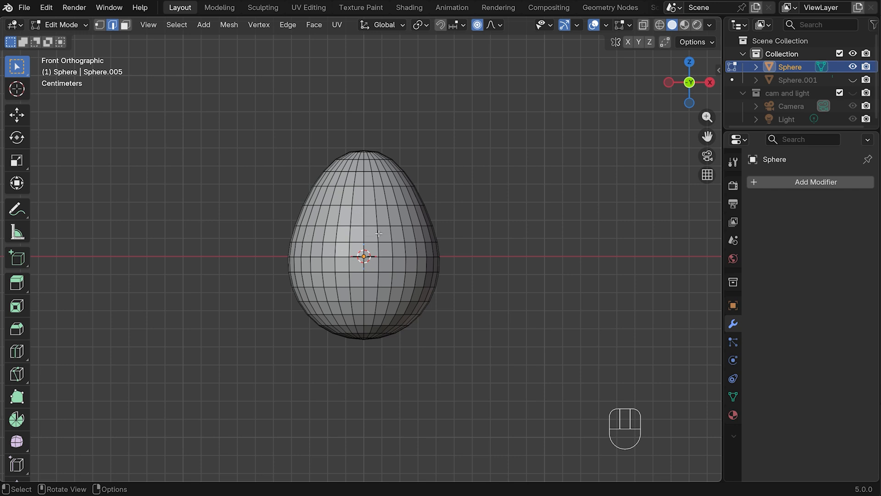
scroll(379, 233, "up", 4)
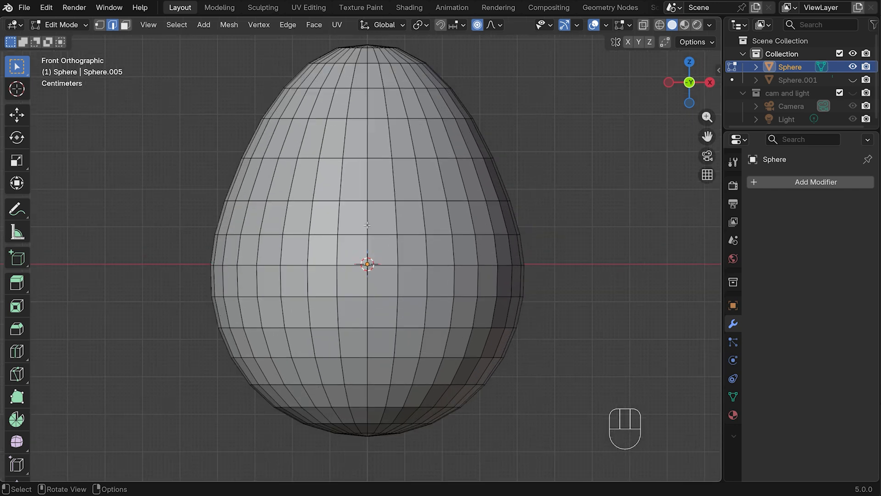
key("k")
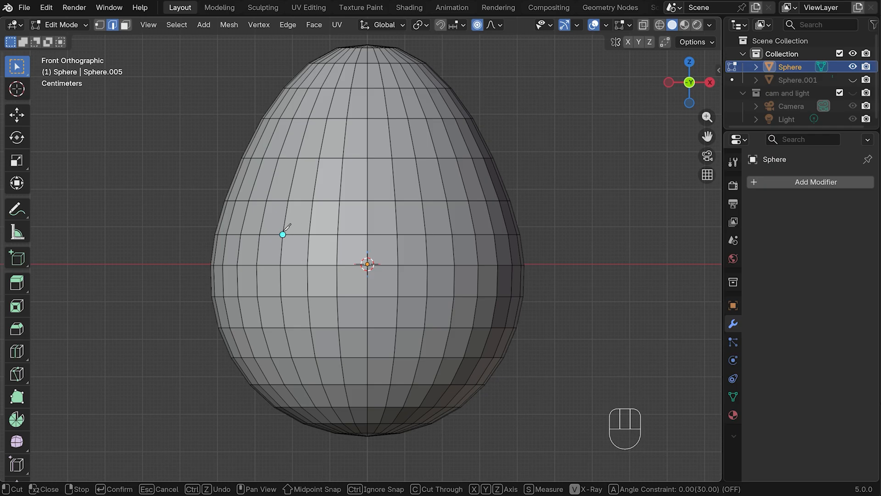
left_click(287, 200)
left_click(337, 234)
left_click(394, 186)
left_click(424, 222)
left_click(445, 234)
left_click(468, 200)
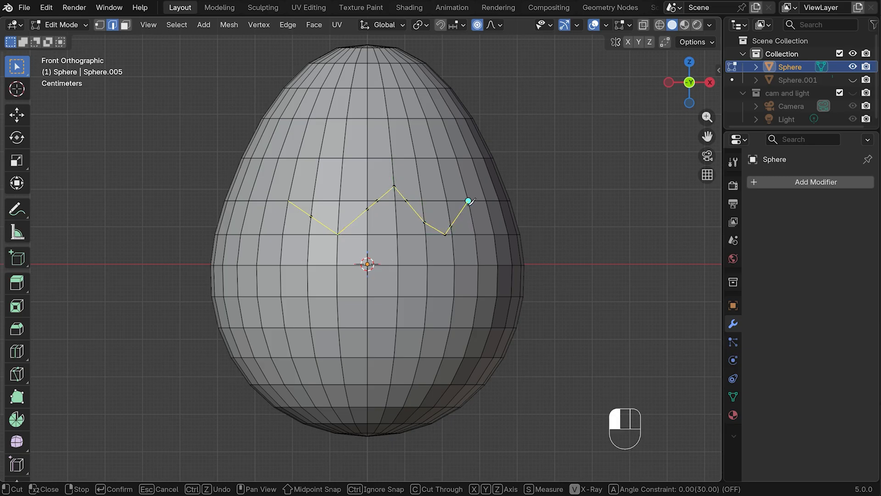
left_click(478, 179)
left_click(502, 209)
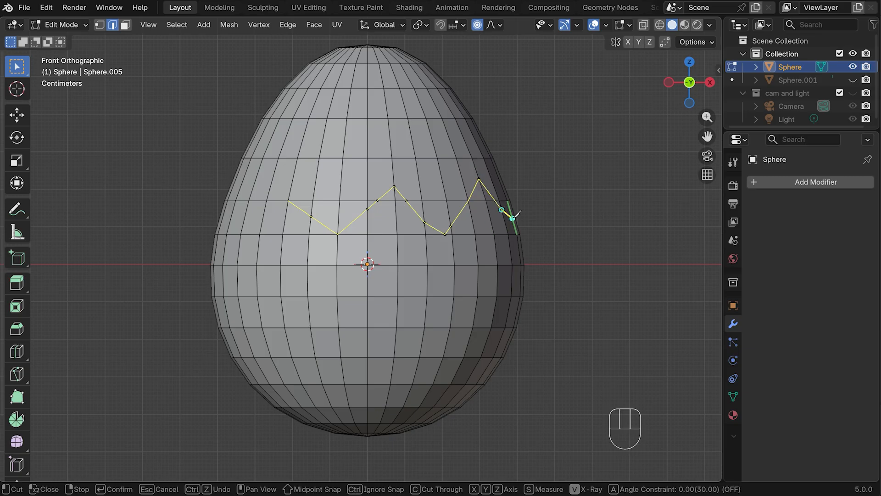
left_click(515, 220)
key("Return")
Continue the zigzag knife cut from its end point around the egg's +X side
middle_click_drag(569, 198, 454, 220)
left_click_drag(707, 137, 636, 116)
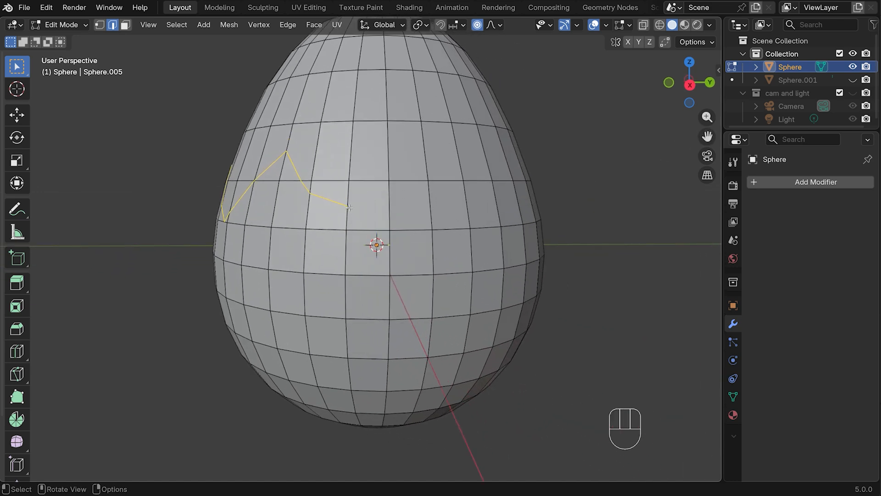
key("k")
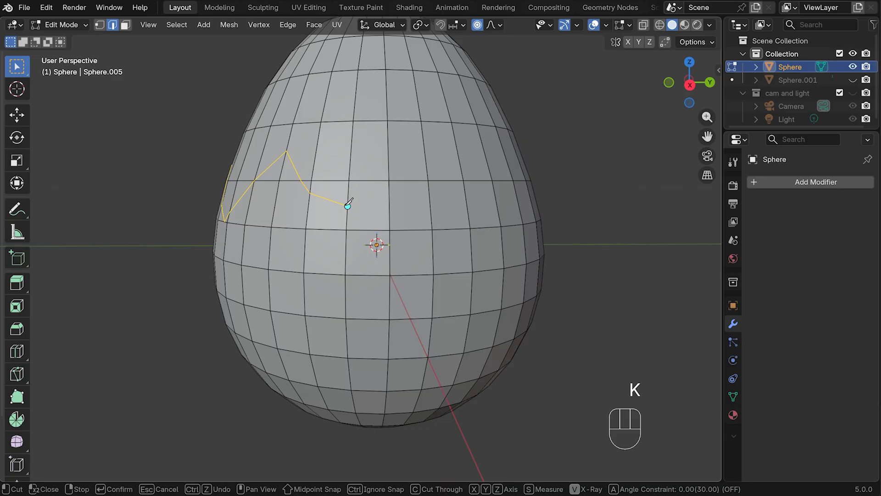
left_click(348, 206)
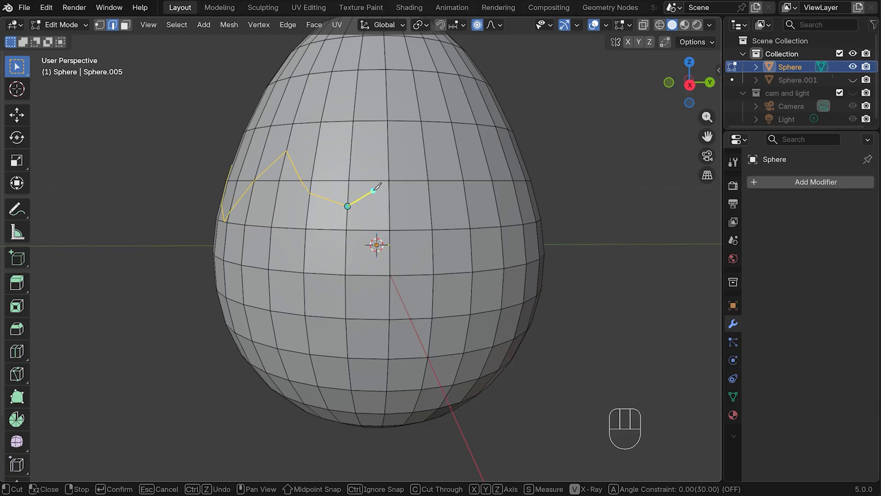
left_click(407, 169)
left_click(467, 208)
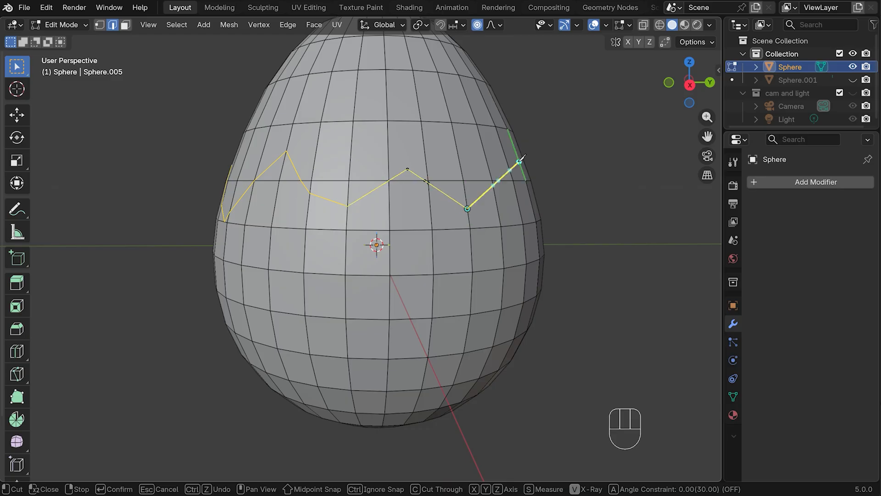
left_click(507, 164)
left_click(529, 193)
key("Return")
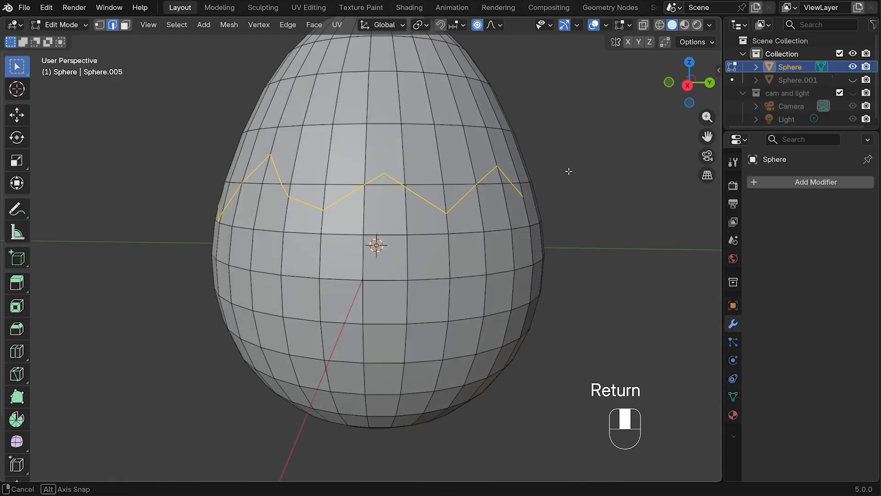
Extend the zigzag knife cut from its last point across the back of the egg
middle_click_drag(569, 169, 441, 174)
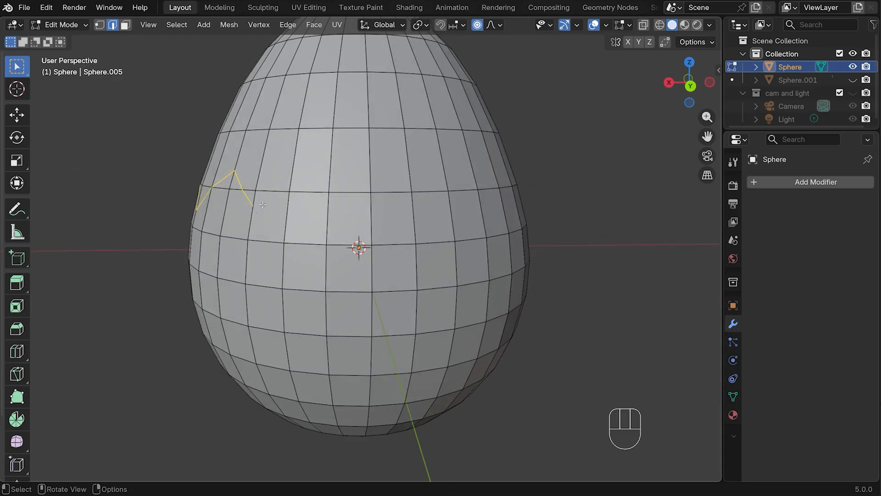
key("k")
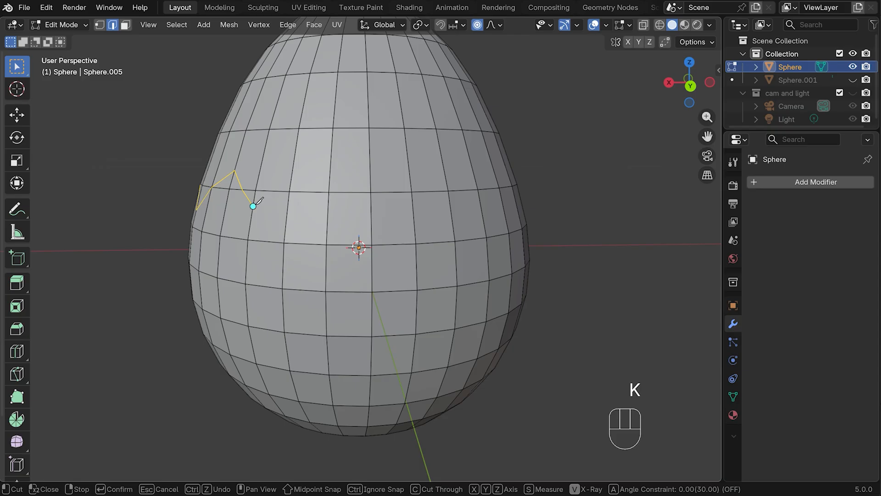
left_click(254, 206)
left_click(330, 170)
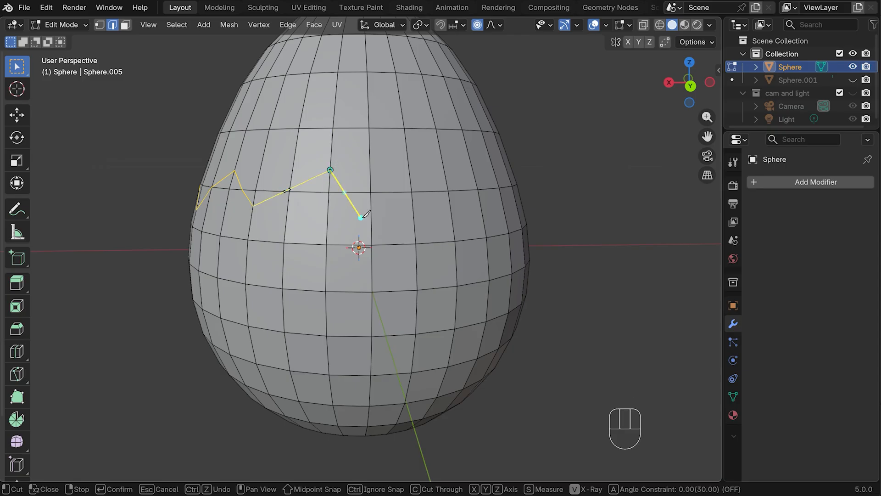
left_click(371, 238)
left_click(414, 222)
left_click(453, 229)
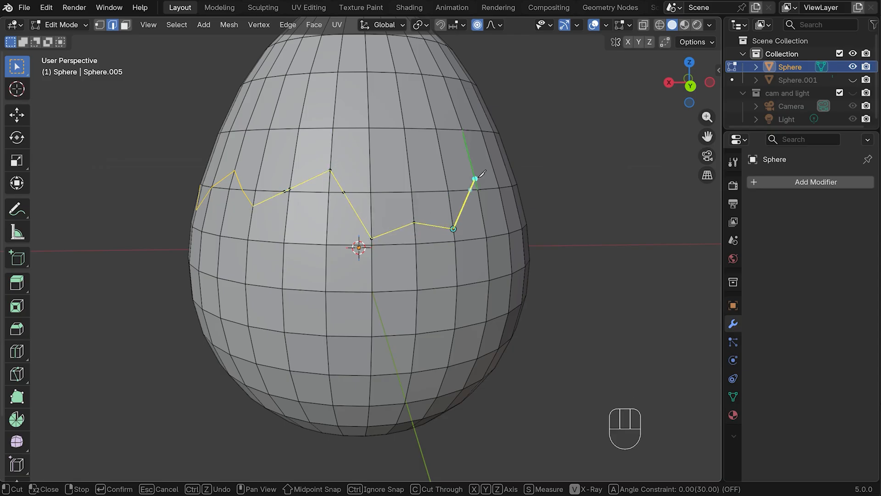
left_click(475, 179)
left_click(503, 209)
left_click(508, 175)
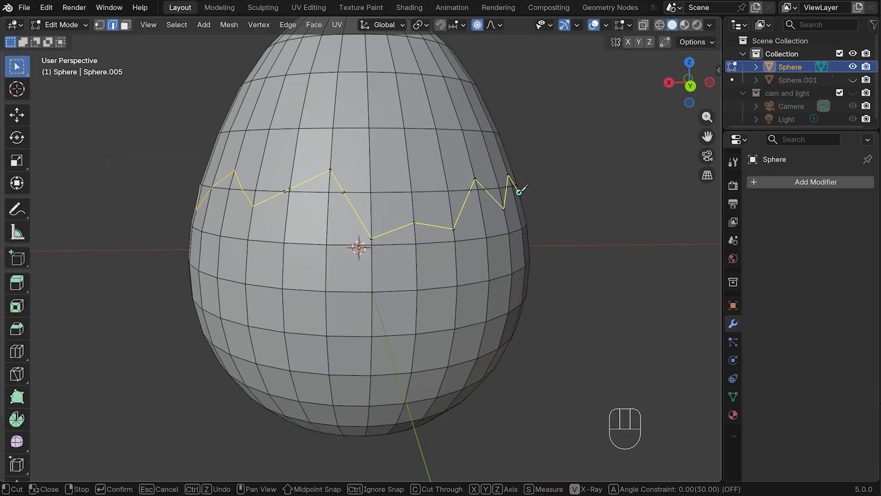
key("Return")
Knife-cut the remaining zigzag on the egg's -X side, joining the starting point to close the cut loop
middle_click_drag(610, 168, 229, 227)
key("k")
left_click(231, 226)
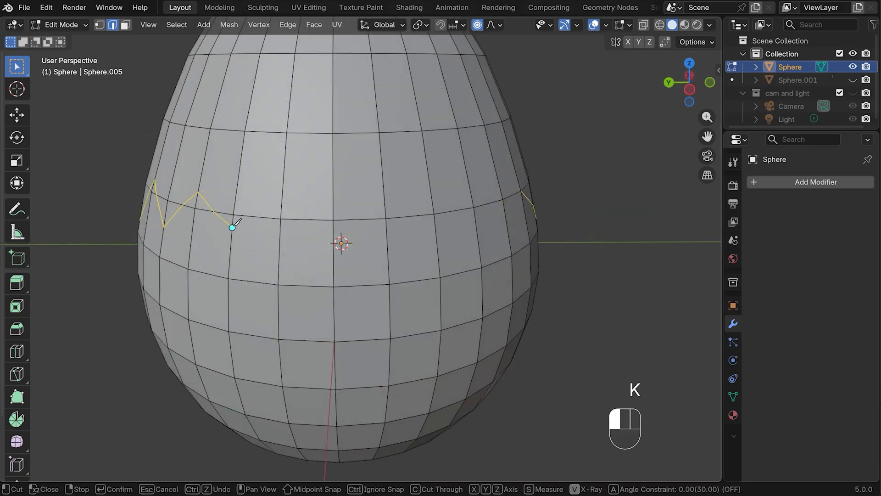
left_click(283, 182)
left_click(333, 258)
left_click(387, 231)
left_click(438, 253)
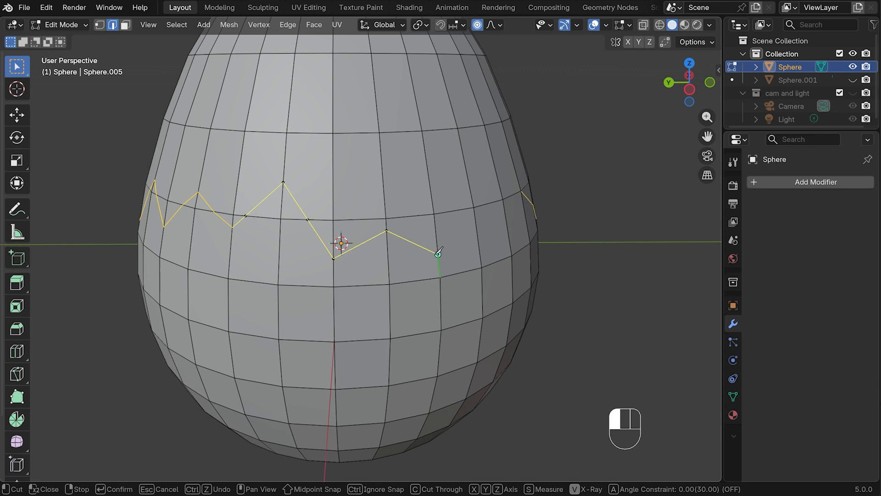
left_click(476, 223)
left_click(510, 243)
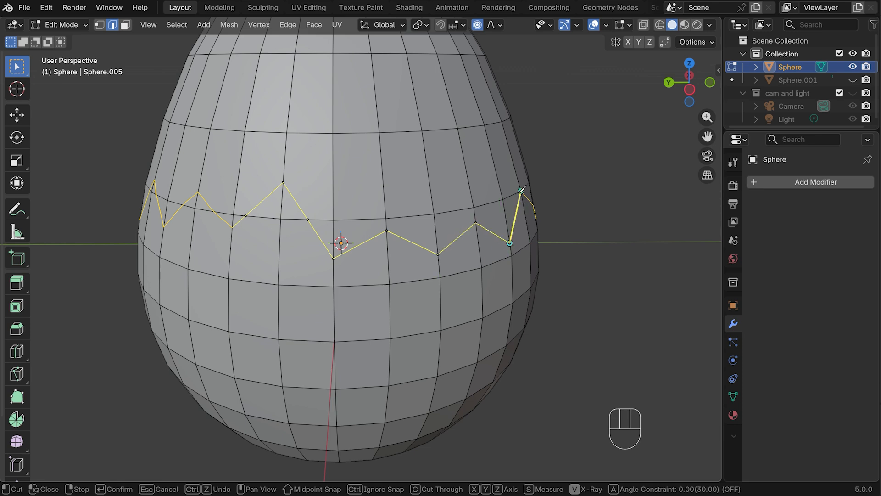
left_click(521, 189)
key("Return")
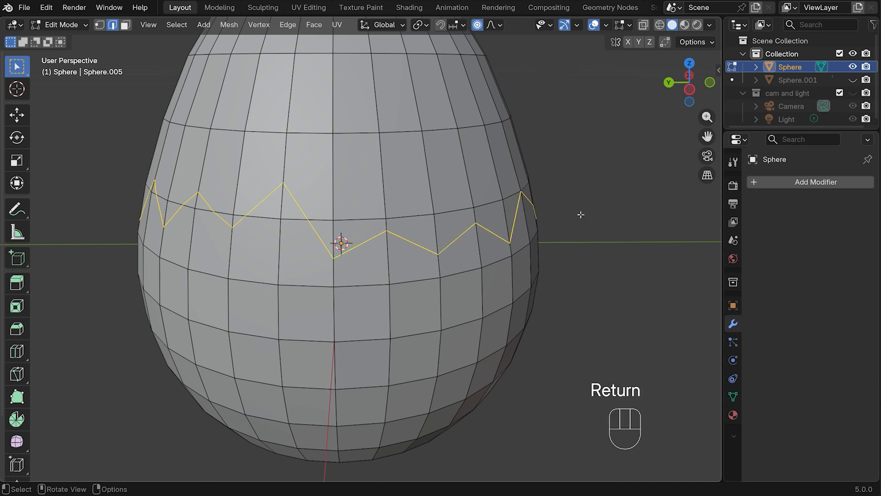
With X-ray and face selection on, select the faces of the egg's upper part down to the zigzag cut in front view
middle_click_drag(582, 224, 508, 209)
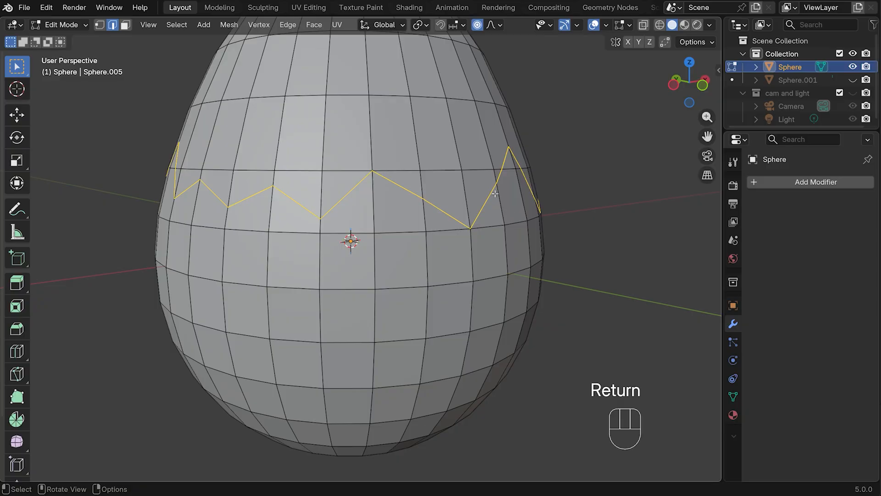
key("KP_1")
scroll(513, 149, "down", 2)
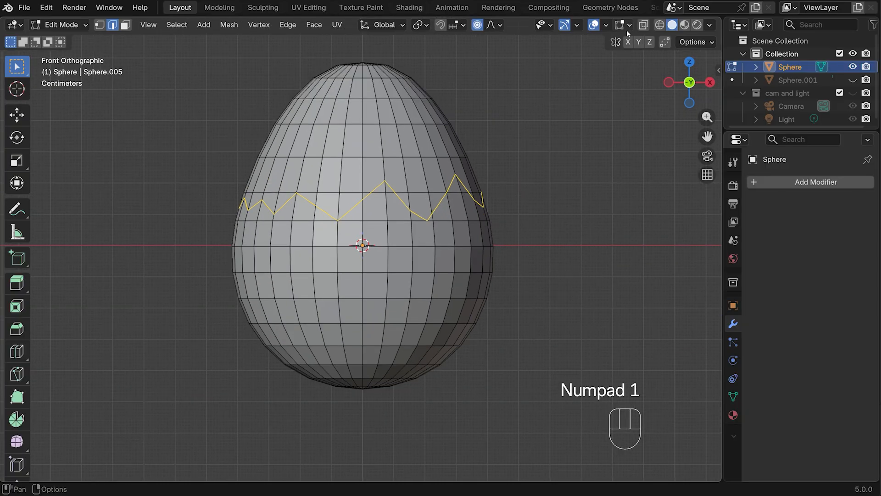
left_click(643, 25)
key("3")
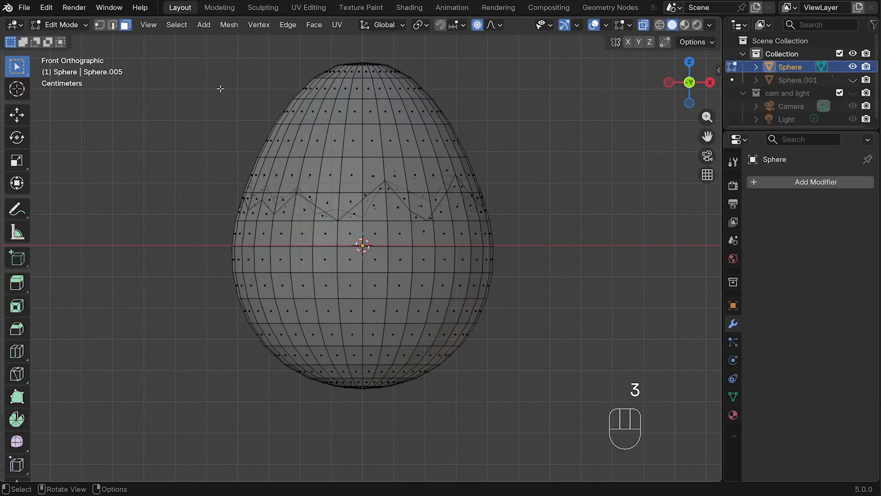
left_click_drag(194, 42, 547, 173)
key("ctrl+z")
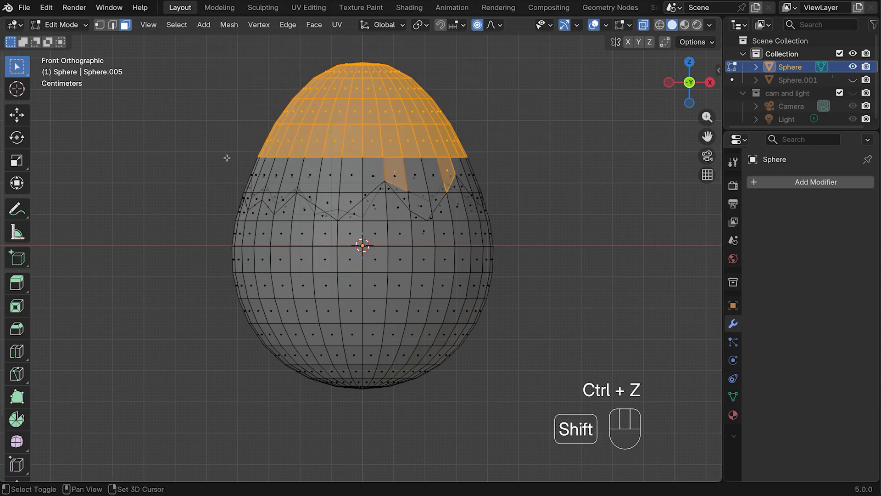
left_click_drag(226, 158, 492, 184, "shift")
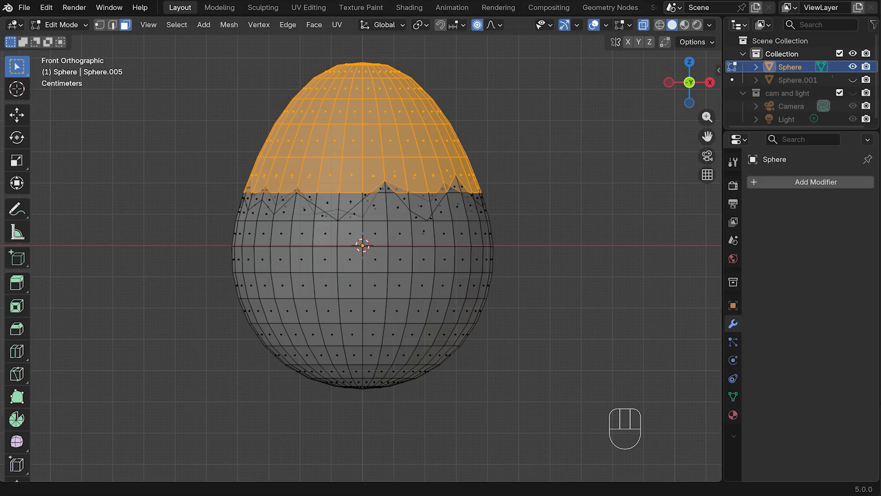
Turn off X-ray and add the leftover face pieces above the zigzag on the egg's front-left area to the selection
key("alt+z")
mouse_move(532, 142)
middle_mouse_down()
mouse_move(516, 179)
mouse_move(533, 184)
middle_mouse_up()
left_click(401, 193, "shift")
left_click(384, 201, "shift")
left_click(355, 206, "shift")
left_click(330, 197, "shift")
left_click(293, 199, "shift")
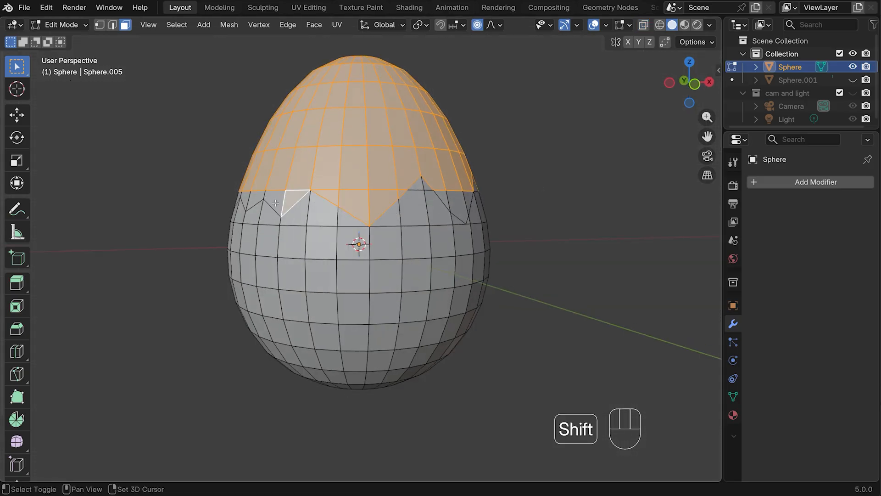
left_click(255, 202, "shift")
Add the remaining face pieces above the zigzag on the egg's -X side and back to the selection
middle_click_drag(255, 202, 391, 201)
left_click(315, 200, "shift")
left_click(338, 208, "shift")
left_click(291, 209, "shift")
left_click(383, 218, "shift")
left_click(361, 222, "shift")
left_click(329, 221, "shift")
left_click(307, 217, "shift")
left_click(401, 197, "shift")
left_click(414, 198, "shift")
left_click(320, 199, "shift")
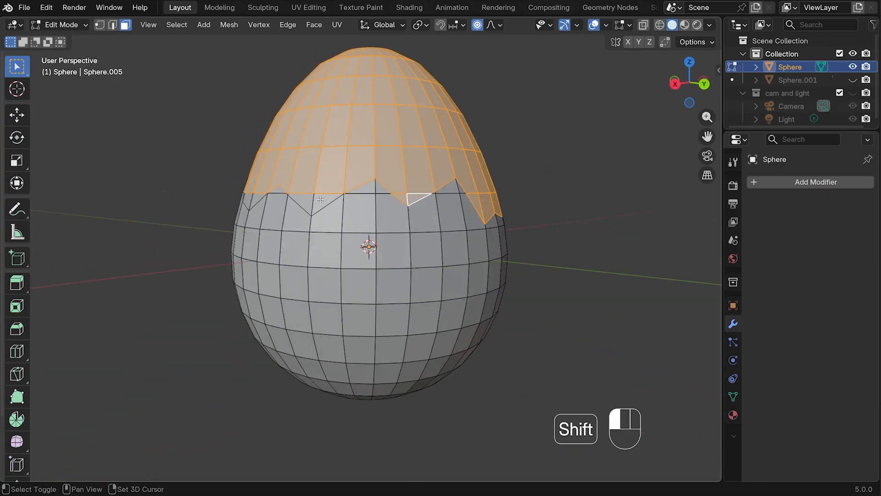
left_click(303, 200, "shift")
Add the last face pieces above the zigzag to the selection and delete all selected faces, leaving an open jagged shell
middle_click_drag(302, 200, 390, 201)
left_click(368, 204, "shift")
left_click(345, 203, "shift")
left_click(329, 201, "shift")
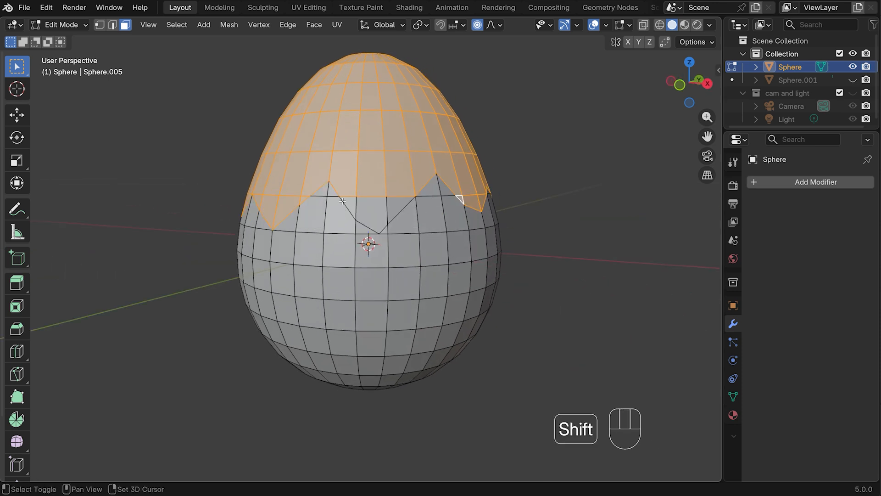
left_click(343, 202, "shift")
left_click(400, 207, "shift")
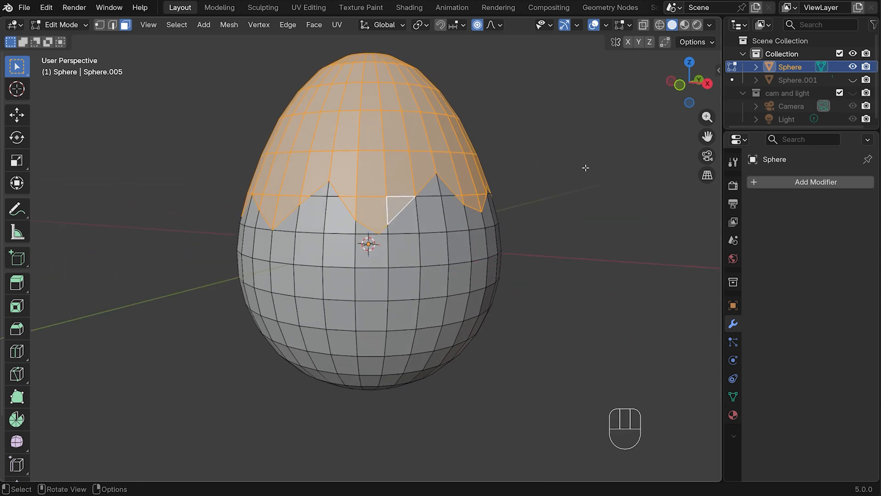
scroll(585, 168, "down", 2)
key("x")
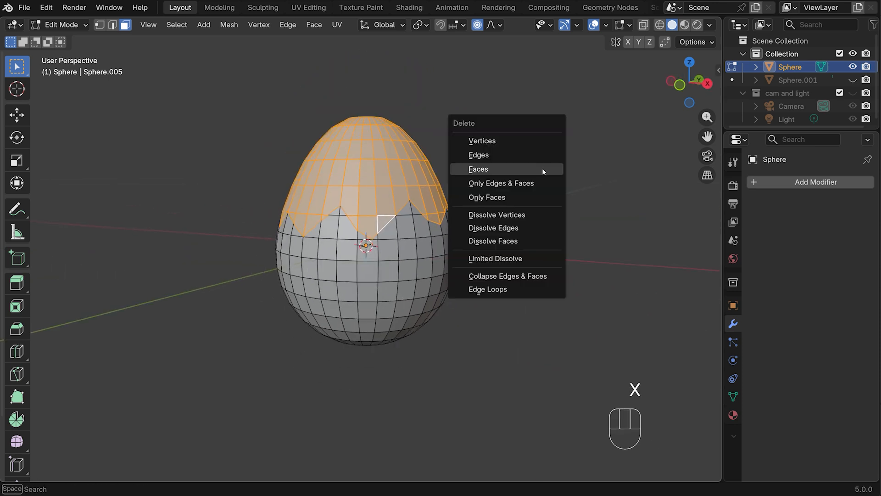
left_click(517, 169)
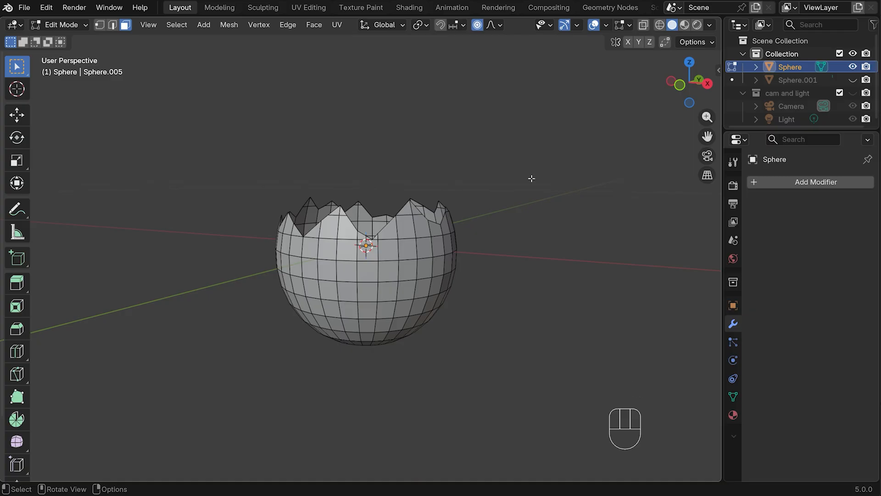
Move the shell's bottom faces down about 0.0065 m along Z with a proportional size of about 0.069 m
middle_click_drag(529, 179, 580, 201)
key("KP_1")
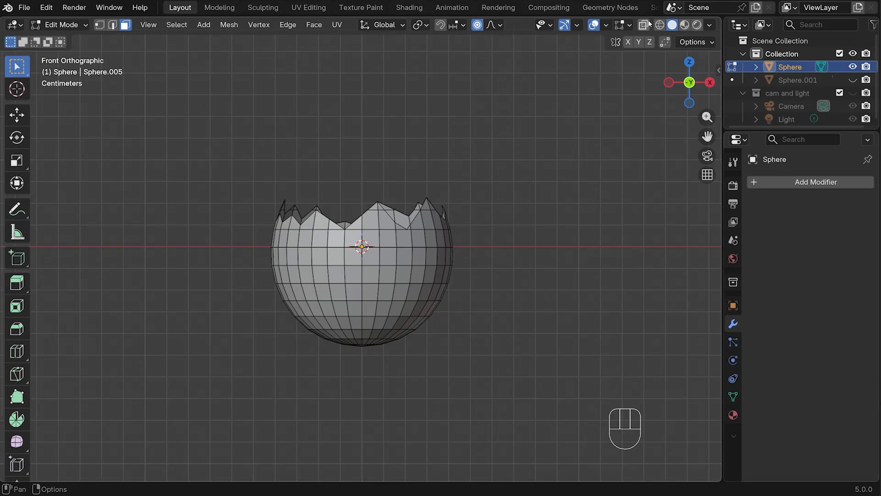
left_click(643, 25)
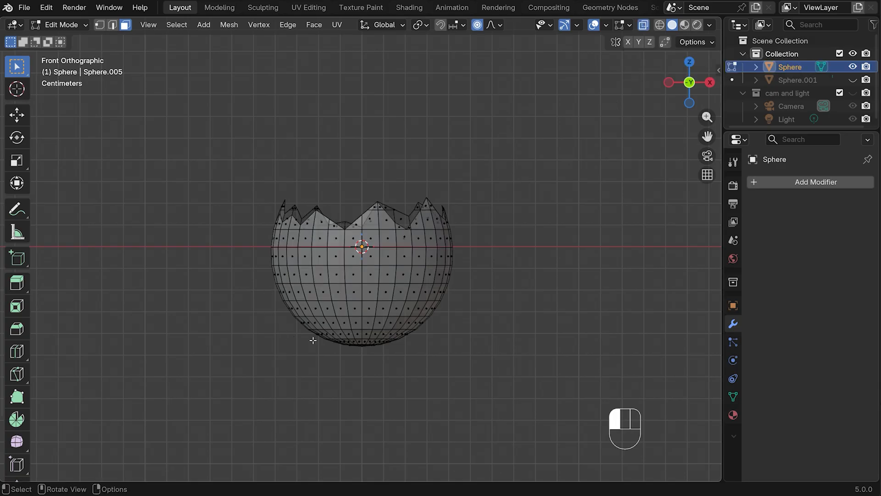
left_click_drag(312, 339, 452, 363)
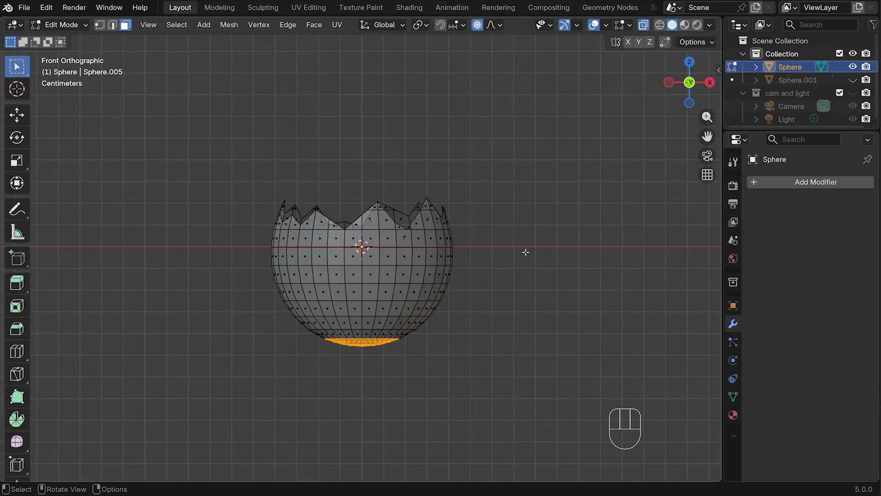
key("g")
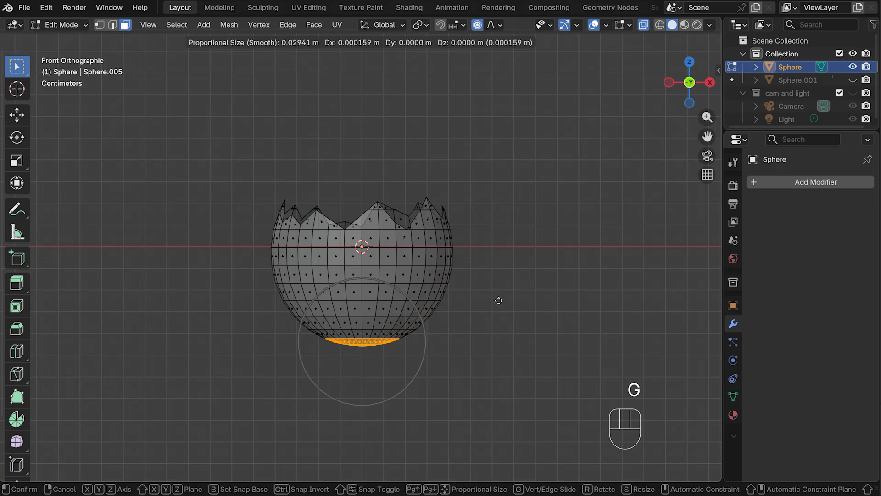
key("z")
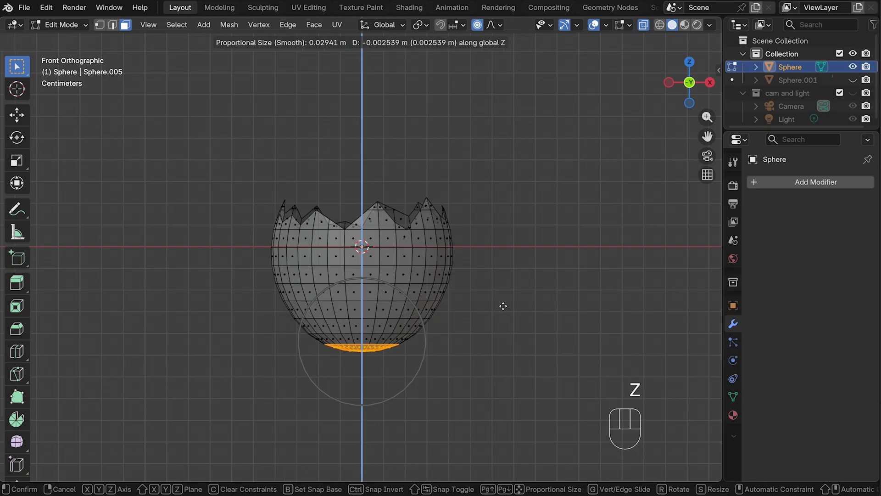
scroll(503, 306, "down", 4)
scroll(503, 306, "down", 5)
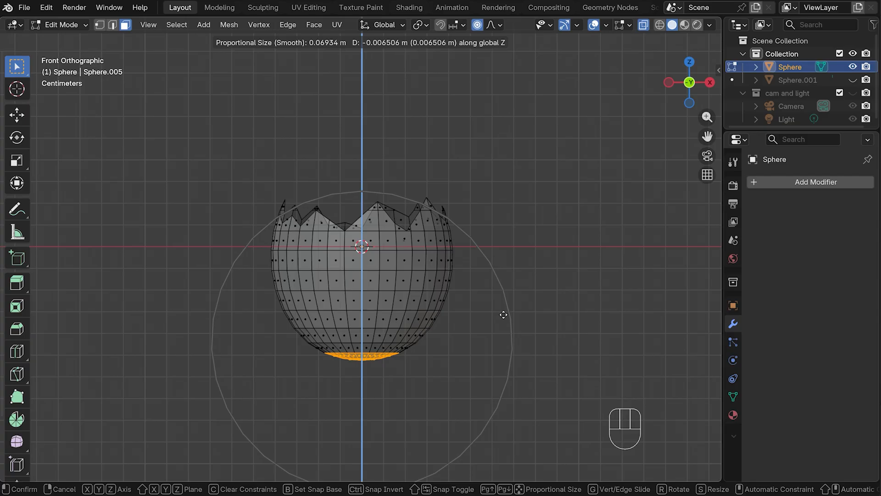
left_click(503, 314)
Scale the shell's bottom faces up to about 1.10 with proportional size 0.07 and return to Object Mode
key("s")
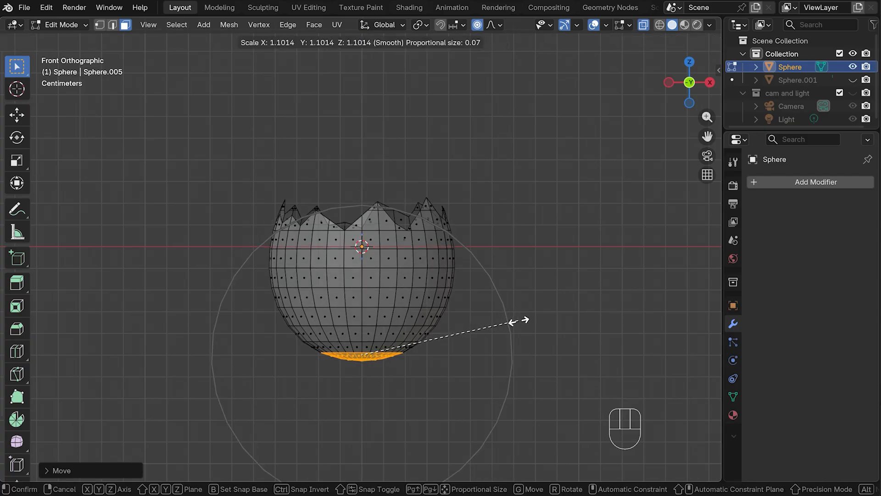
left_click(518, 320)
key("Tab")
middle_click_drag(560, 271, 529, 295)
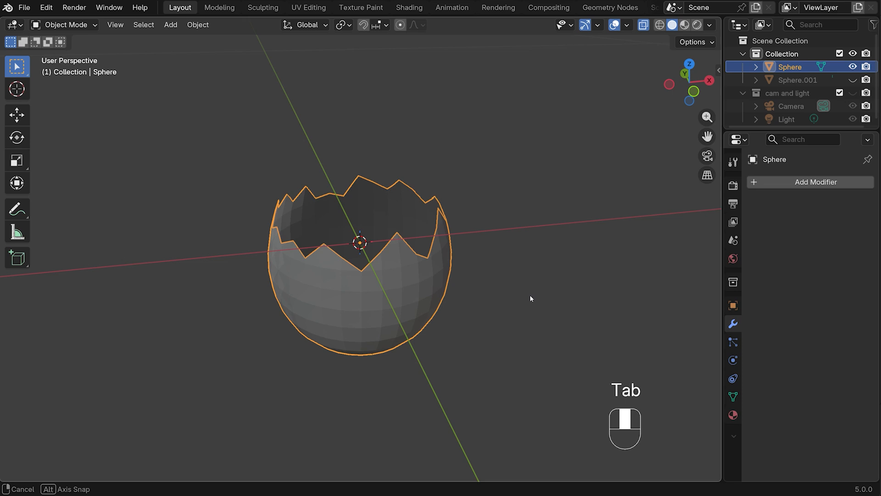
Turn off X-ray display and set the jagged shell's origin to its geometry
left_click(643, 24)
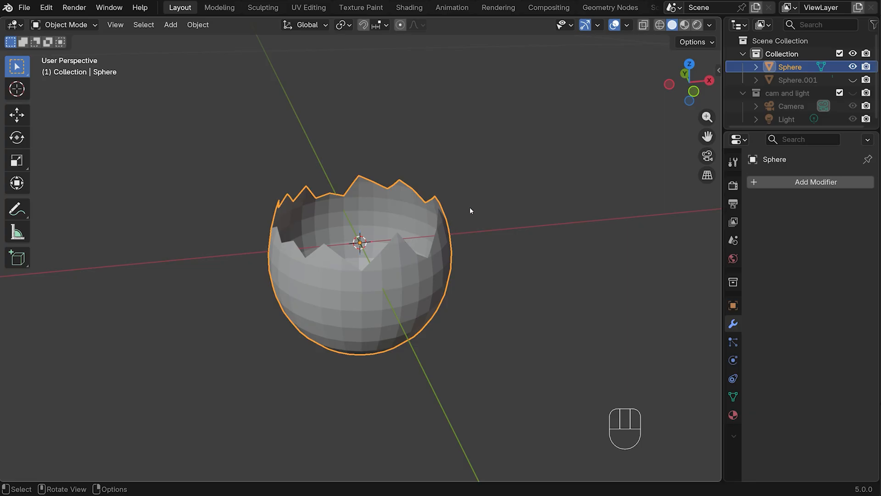
right_click(397, 257)
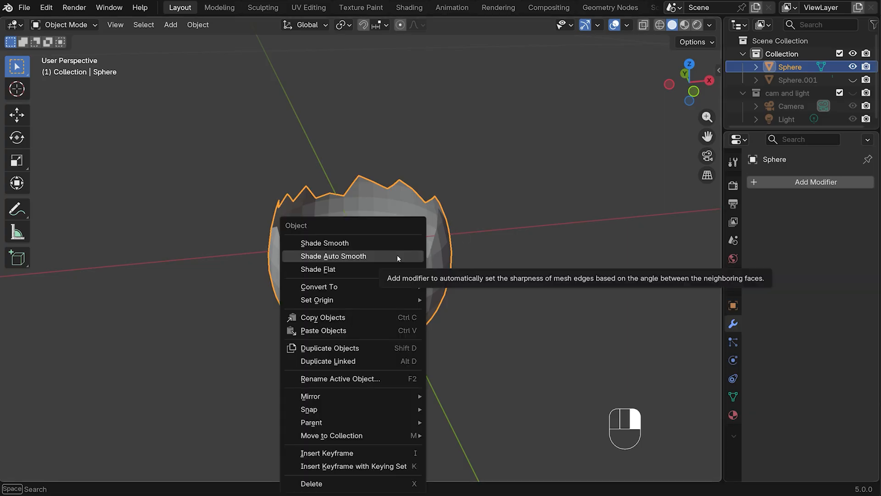
mouse_move(397, 299)
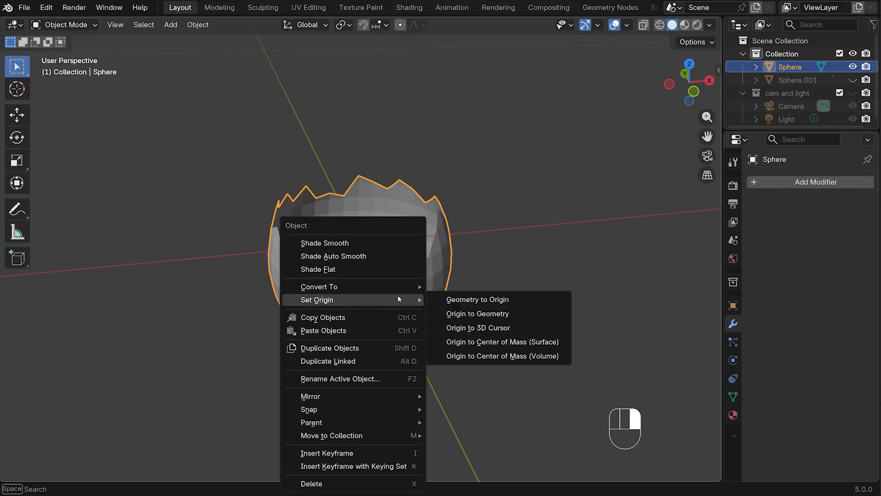
left_click(484, 314)
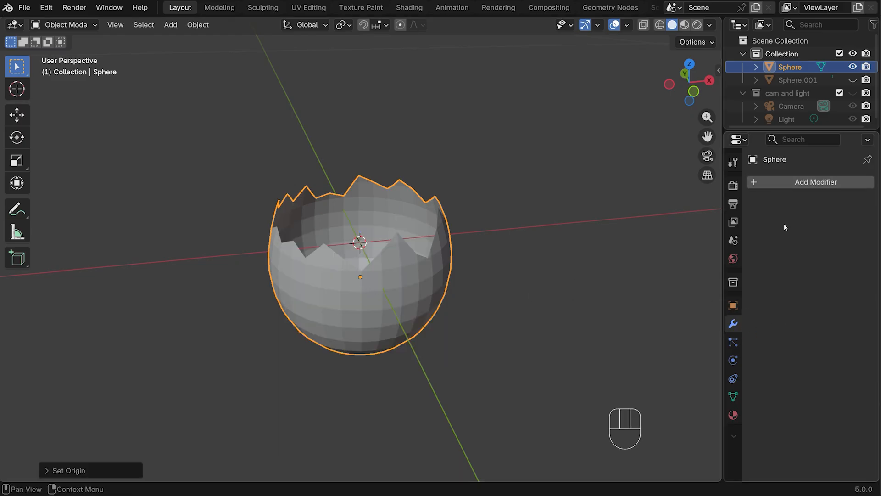
Add a Solidify modifier to the jagged shell with a thickness of 0.002 m
left_click(798, 181)
mouse_move(796, 181)
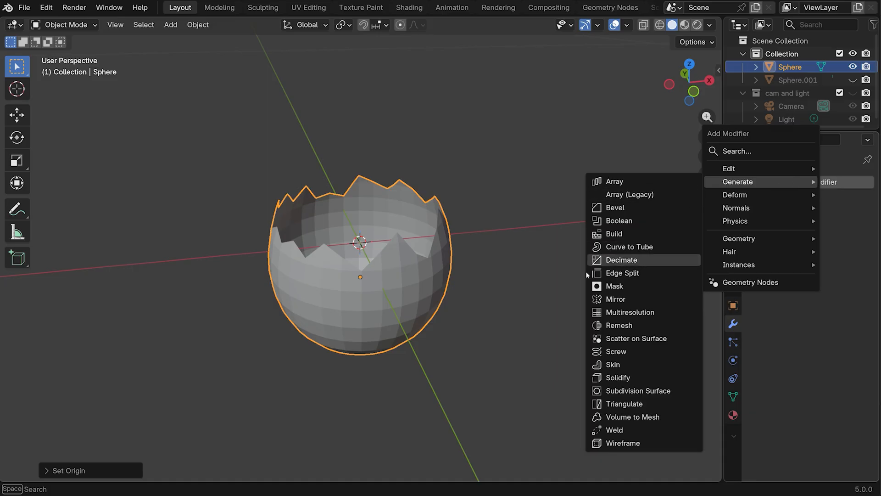
left_click(631, 377)
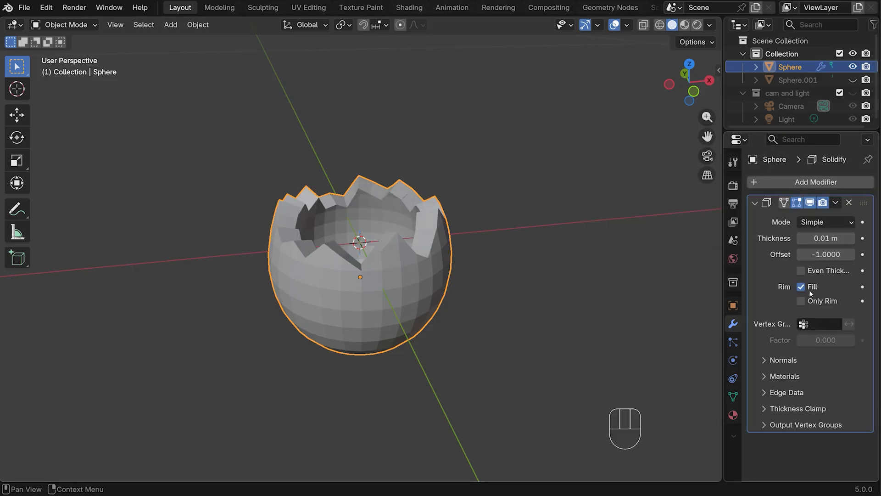
left_click(826, 237)
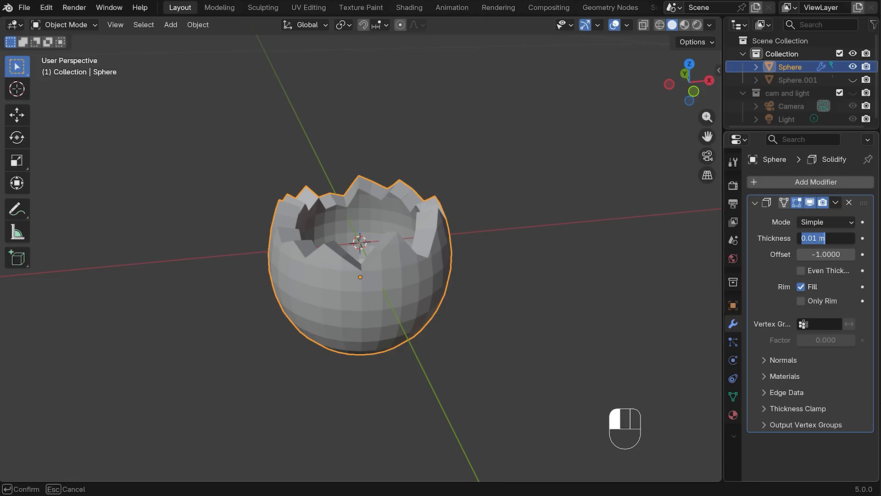
type("0.00")
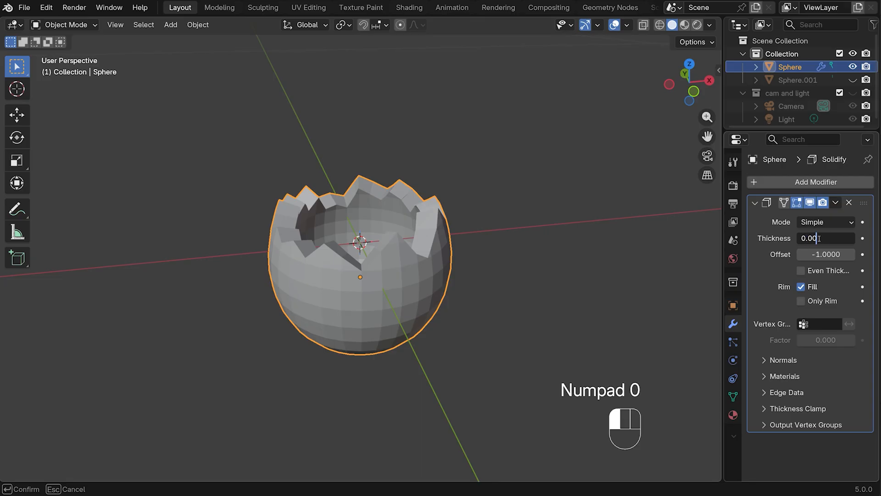
type("2")
key("Return")
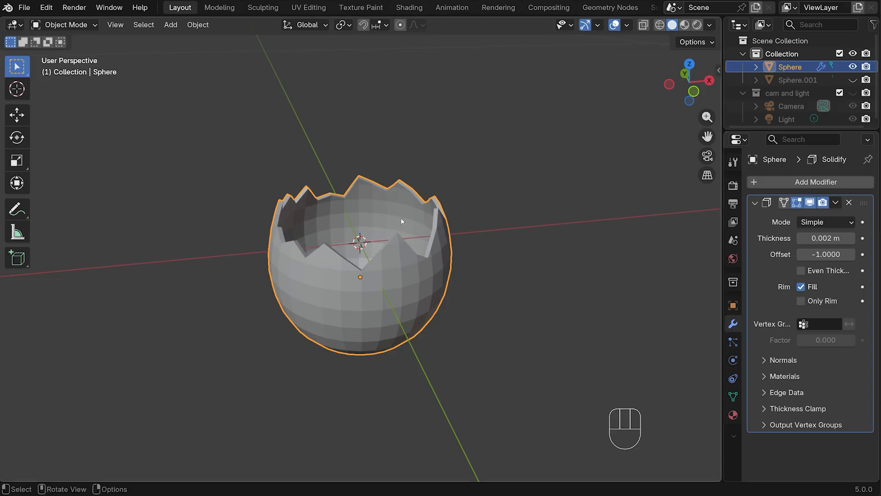
Set the shell's Solidify thickness to 0.001 m
left_click(825, 239)
type("0.001")
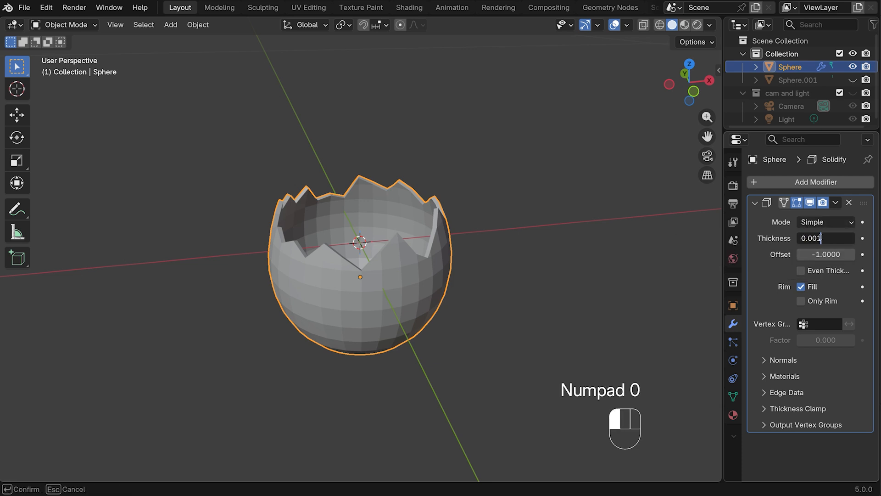
key("Return")
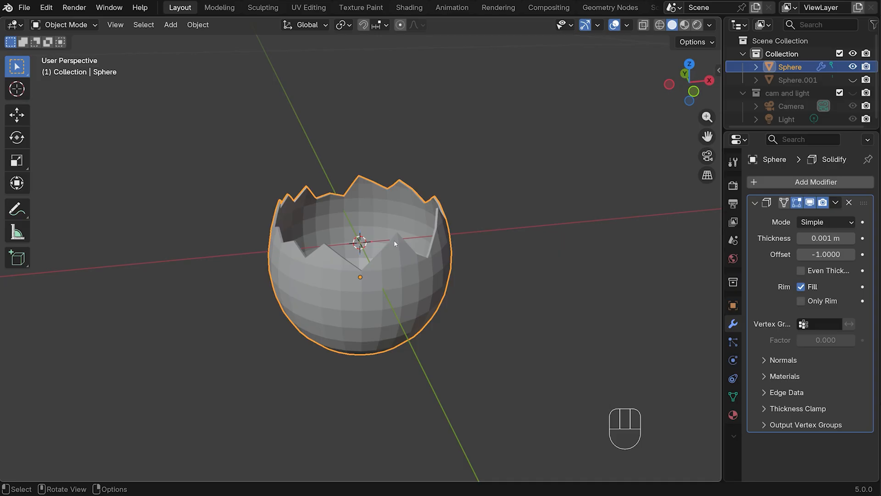
Apply Shade Auto Smooth to the jagged shell
right_click(396, 268)
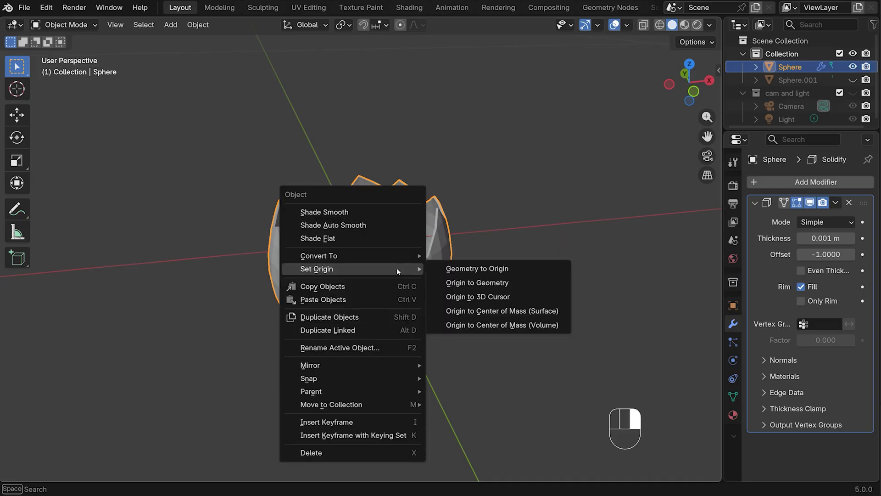
left_click(365, 228)
middle_click_drag(432, 236, 521, 234)
Try a level 3 Subdivision Surface on the shell and undo it
key("KP_1")
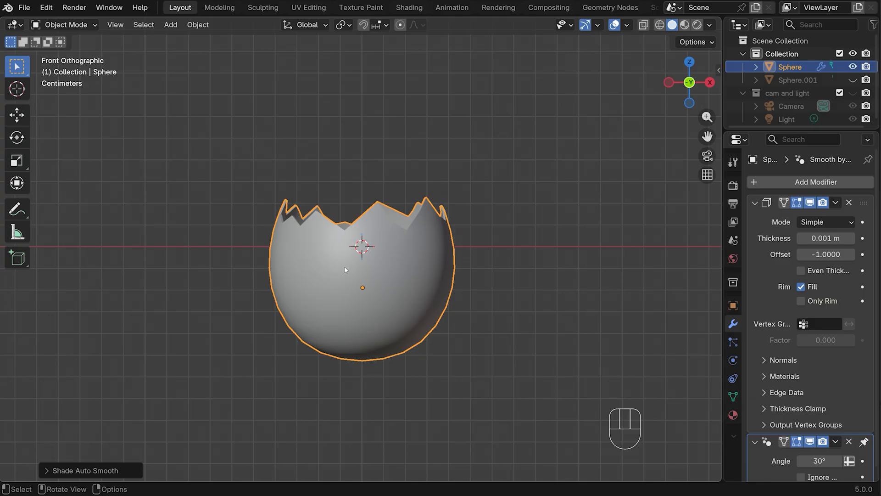
key("ctrl+3")
middle_click_drag(349, 267, 400, 236)
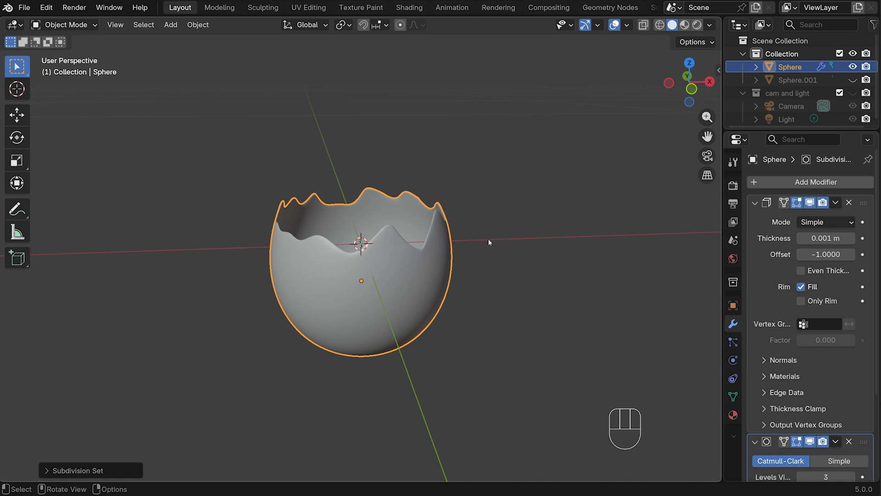
key("ctrl+z")
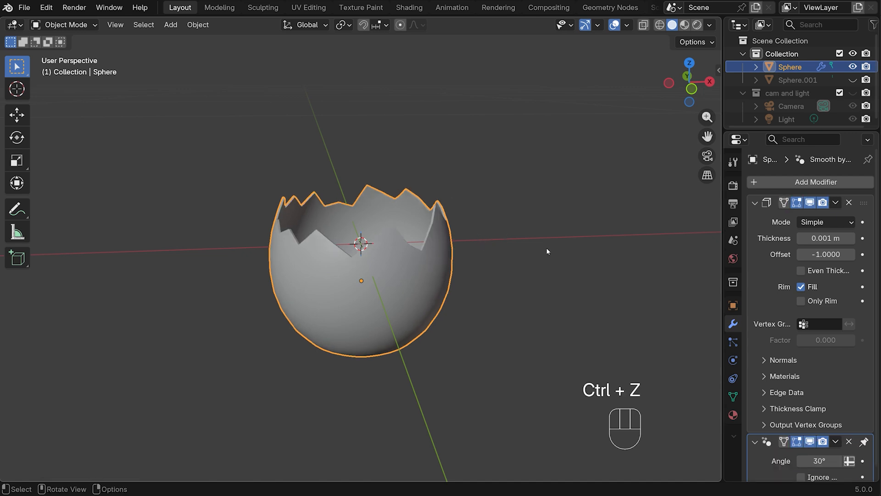
In front view, scale the jagged shell up to about 1.07 along the global Z axis
middle_click_drag(546, 248, 573, 237)
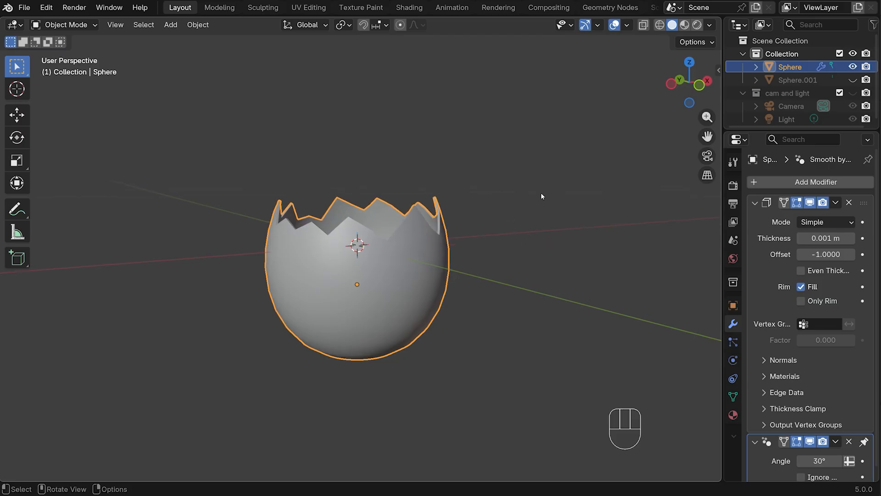
key("KP_1")
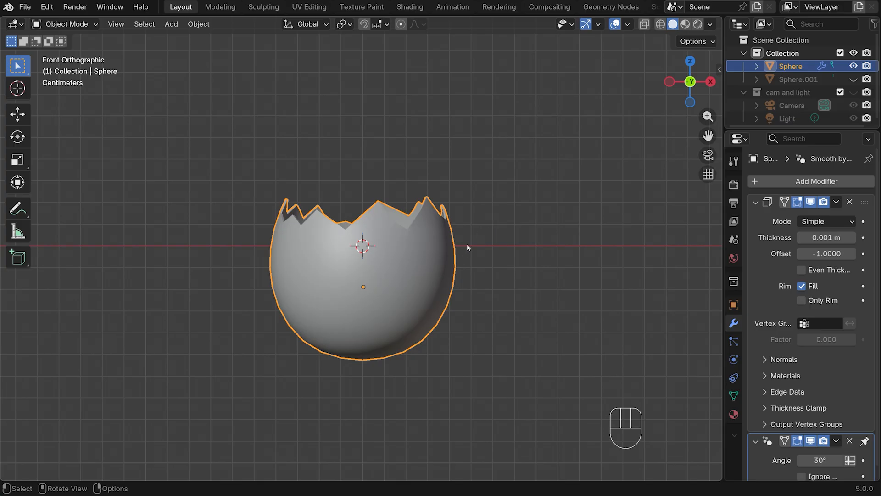
key("s")
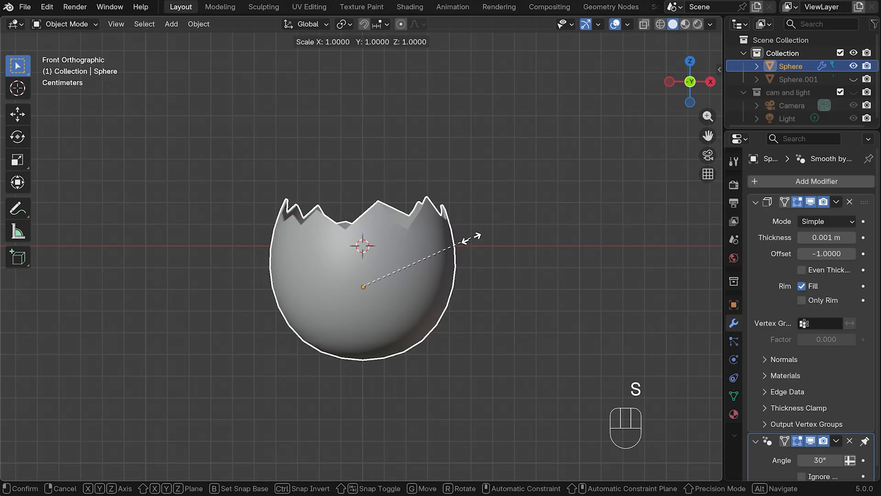
key("z")
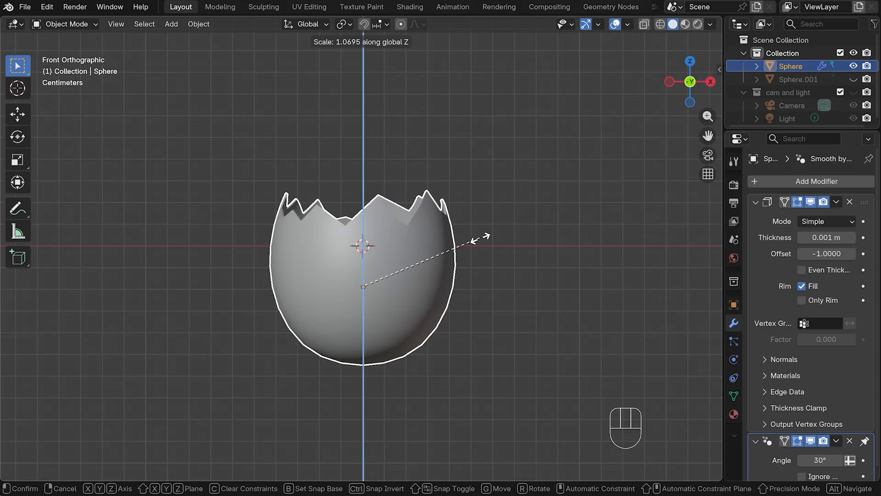
left_click(456, 240)
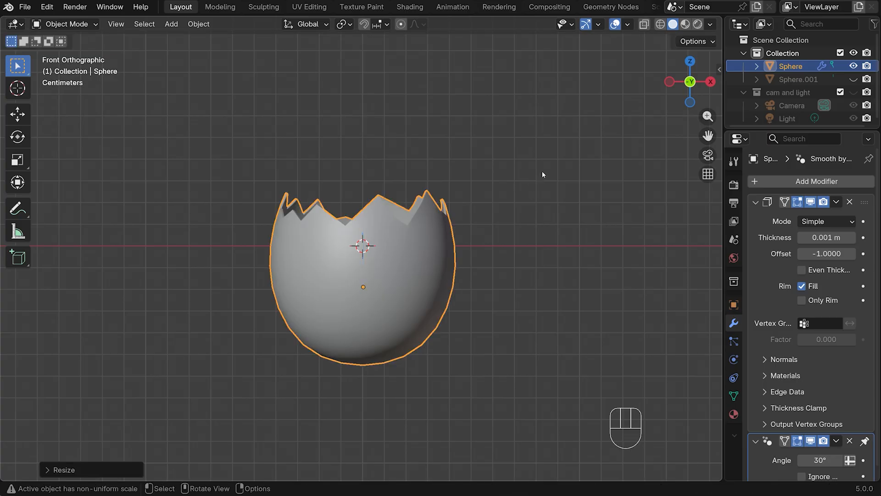
Rename the jagged shell object as shell
double_click(790, 67)
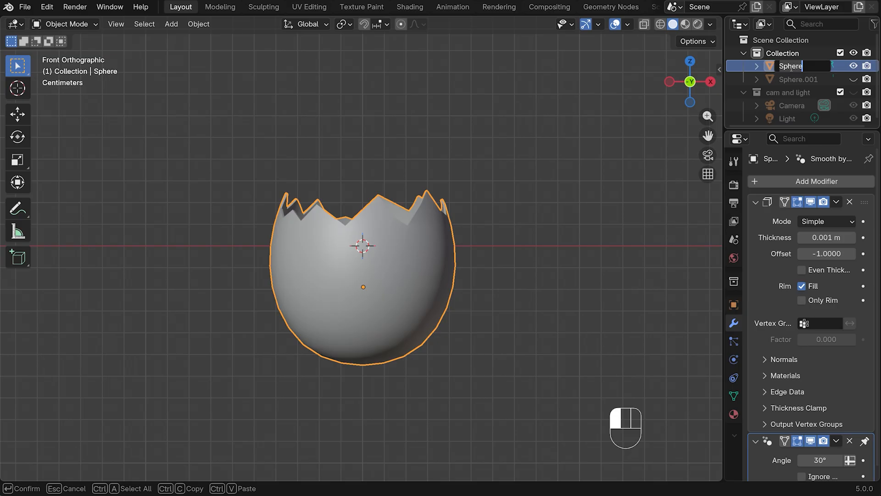
type("shell")
left_click(768, 52)
Unhide the whole-egg duplicate and rename it as egg white
left_click(853, 80)
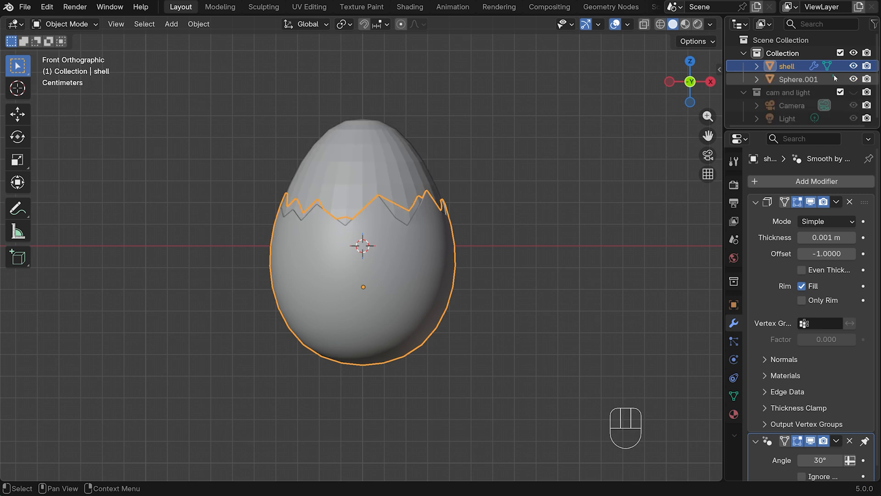
double_click(792, 79)
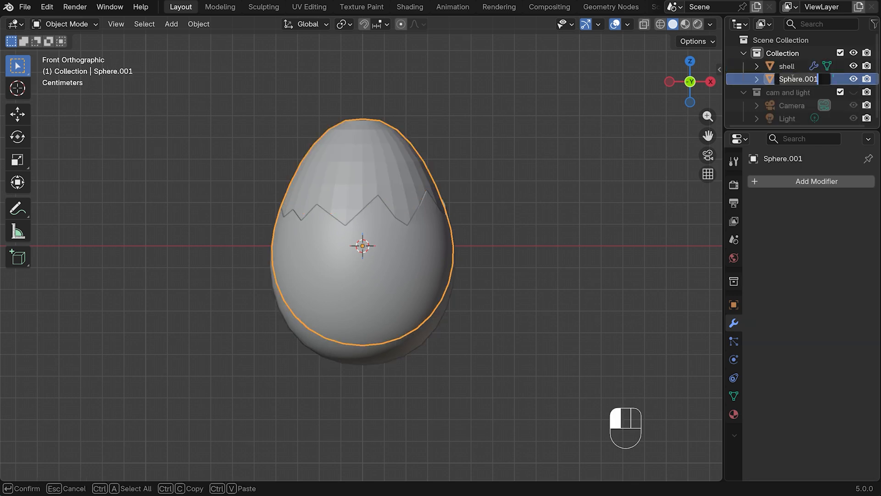
type("egg white")
key("Return")
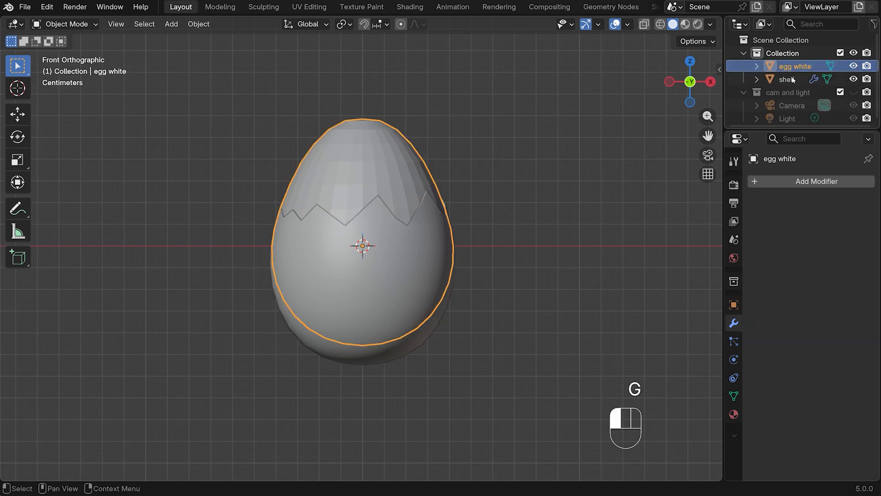
Scale the egg white to about 0.985 in X and Y, keeping its Z height locked
scroll(517, 162, "up", 2)
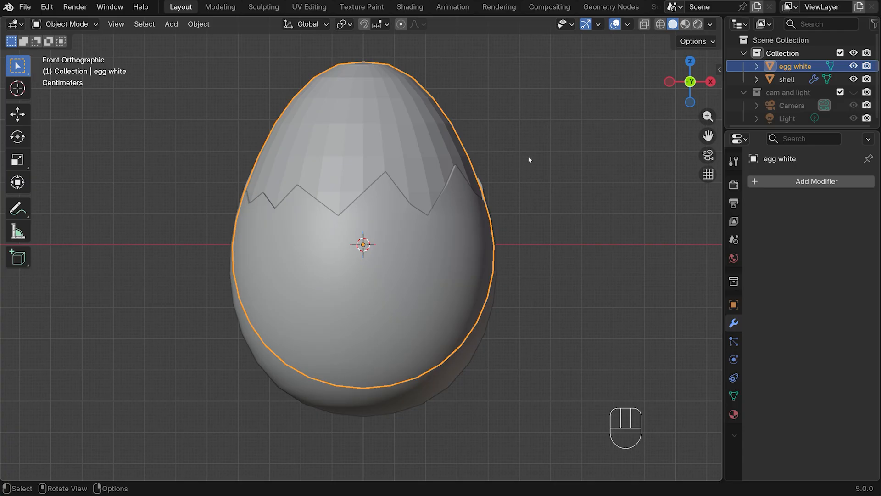
key("s")
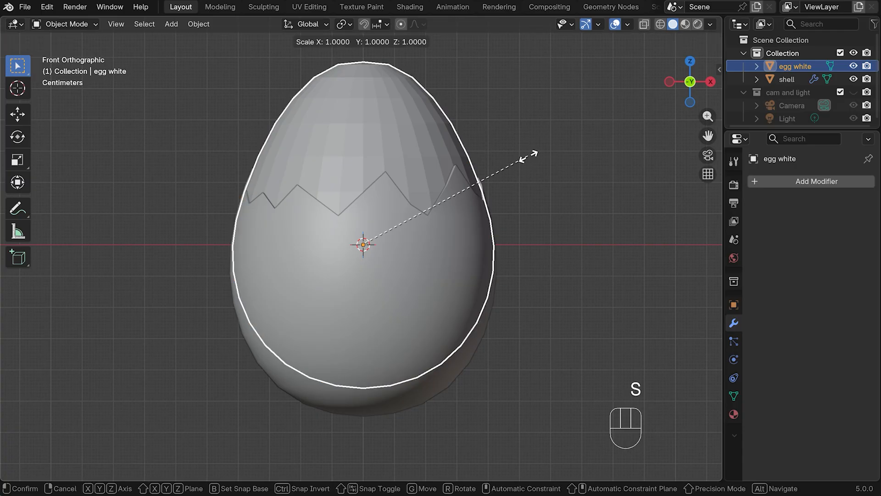
key("shift+z")
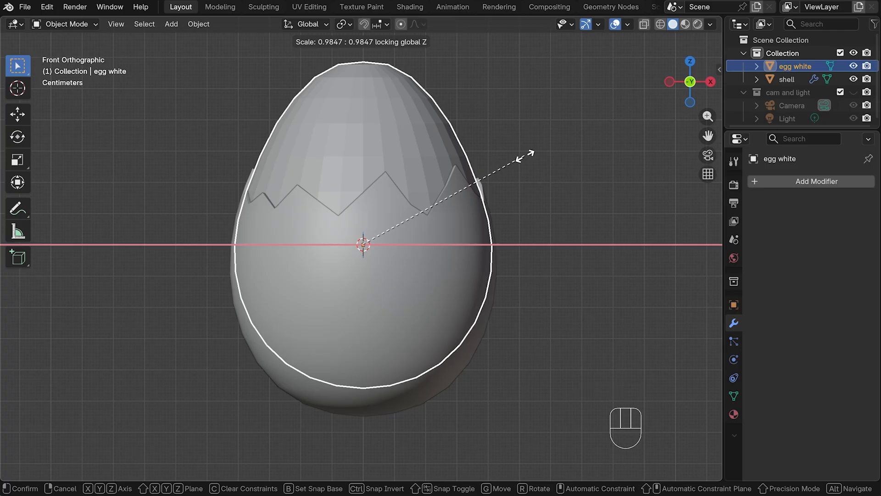
left_click(521, 163)
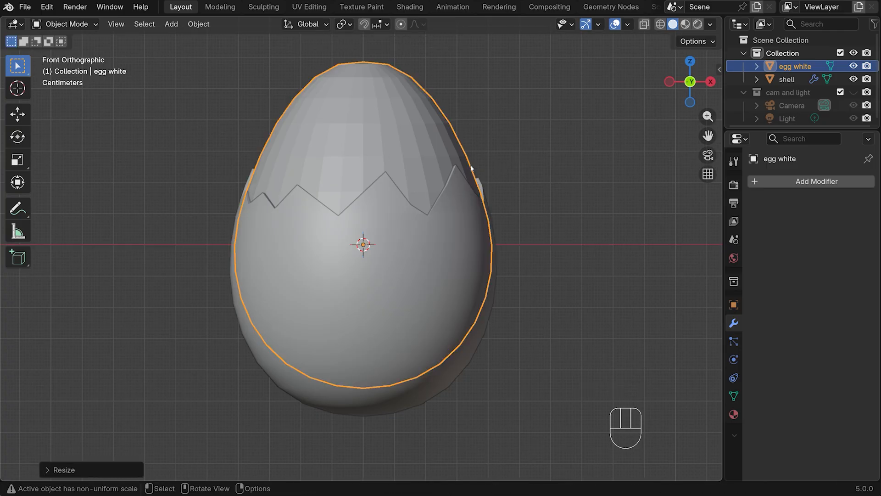
In Edit Mode with X-ray on, select the egg white's upper face rows above the shell's zigzag and delete them
key("Tab")
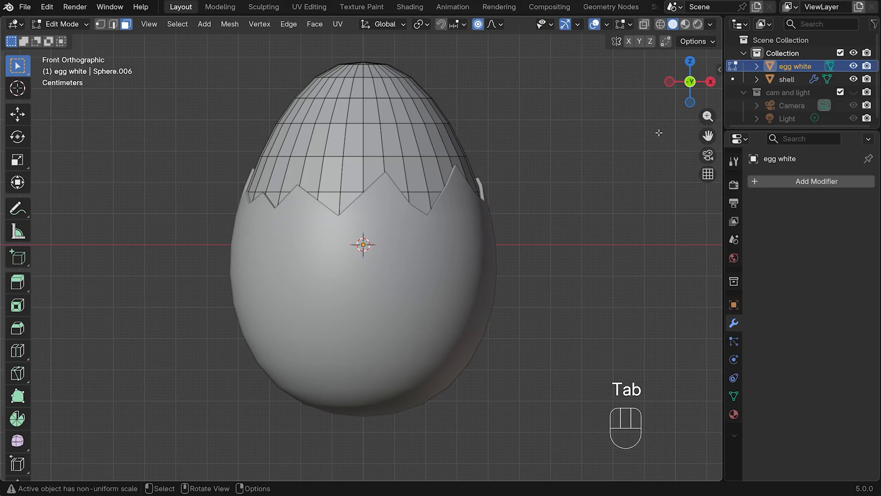
left_click(644, 23)
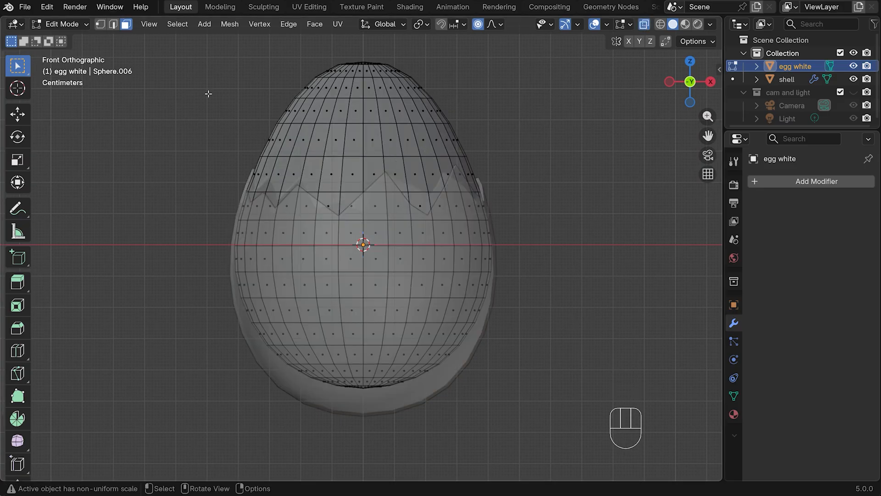
left_click_drag(189, 41, 533, 185)
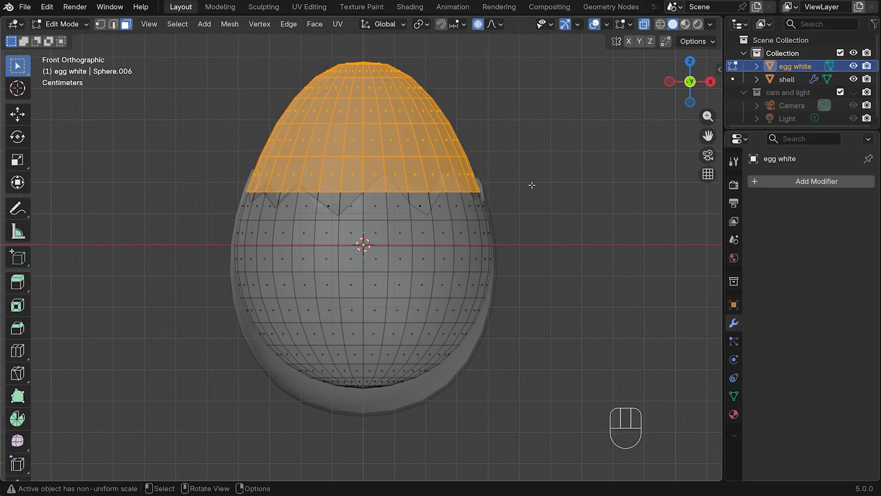
key("x")
left_click(461, 154)
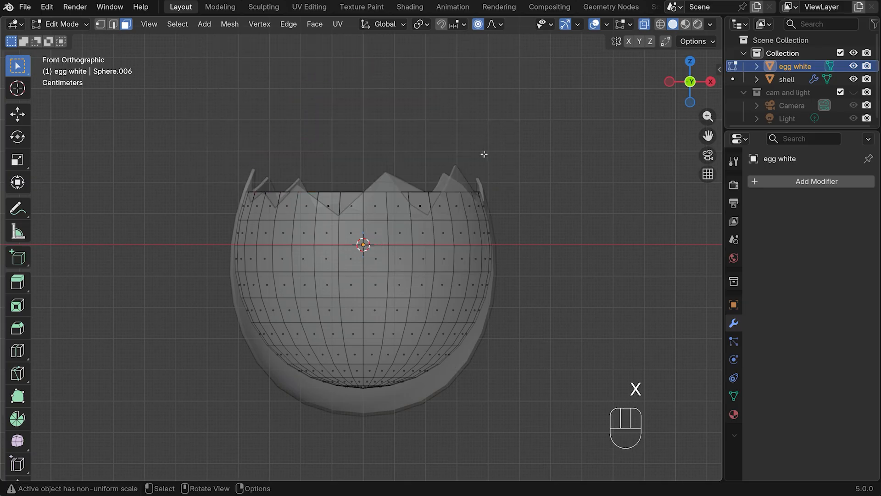
Select the egg white's open rim edge loop and close it with Grid Fill
middle_click_drag(483, 151, 354, 246)
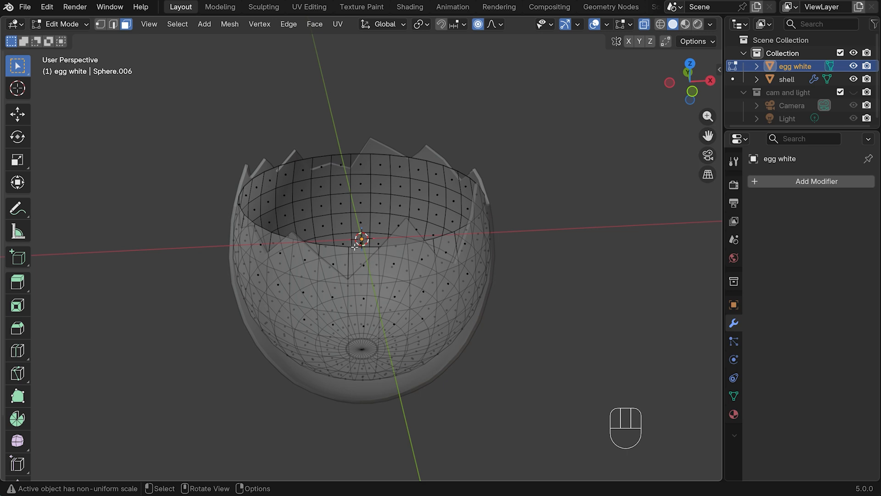
key("2")
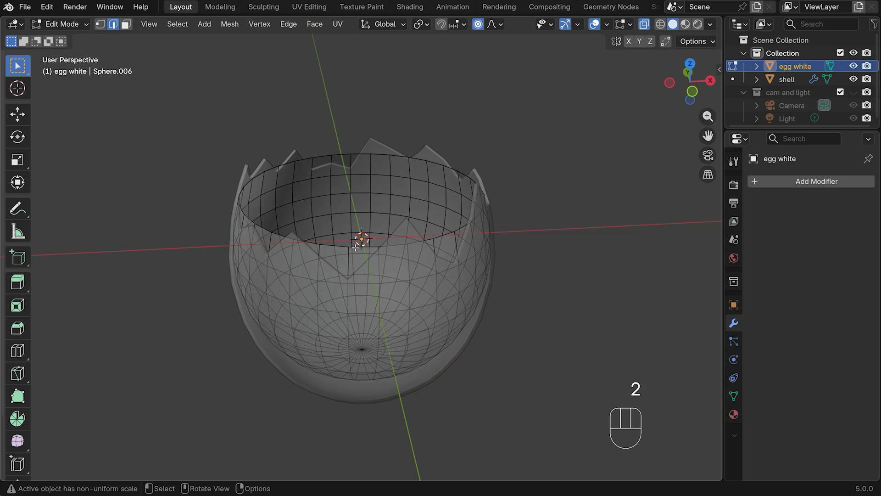
left_click(356, 246, "alt")
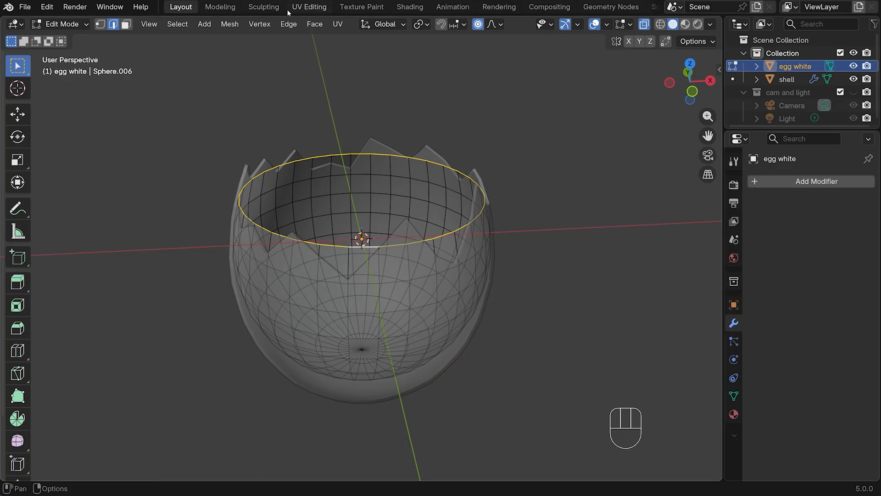
left_click(314, 24)
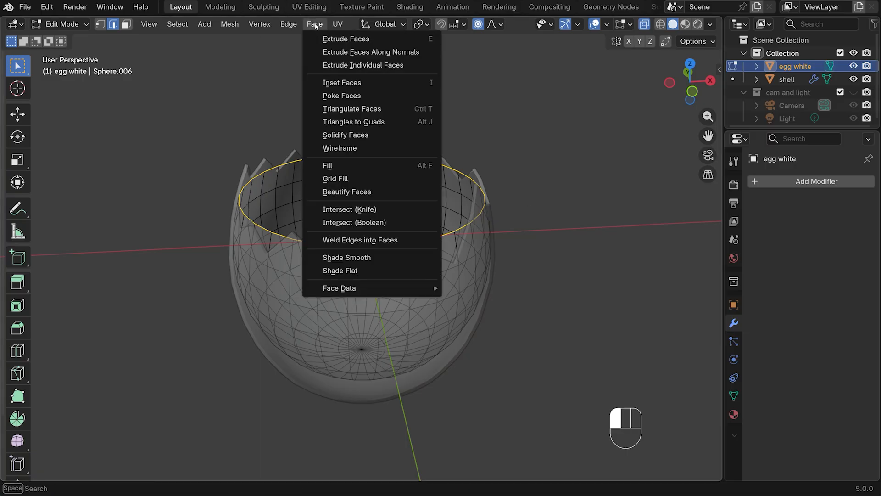
left_click(356, 179)
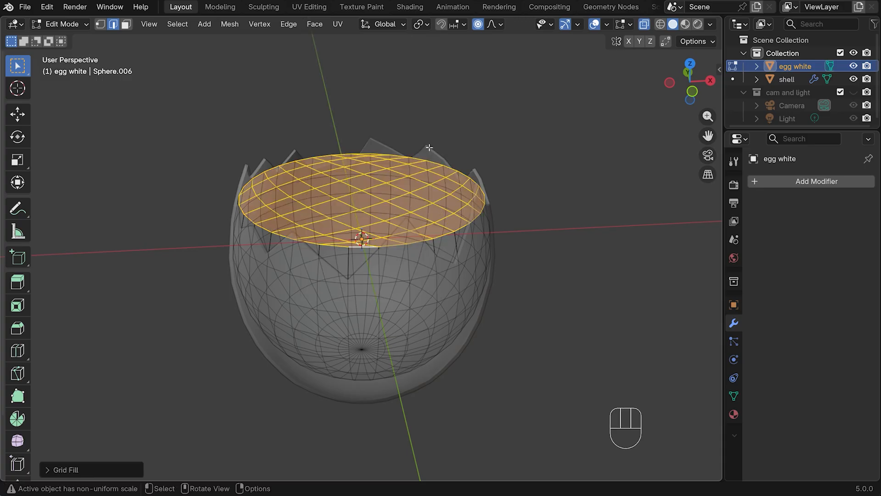
With X-ray off, select scattered vertices across the egg white's filled top and raise them about 0.0025 m in Z with proportional editing of about 0.0085 m
key("KP_7")
left_click(643, 24)
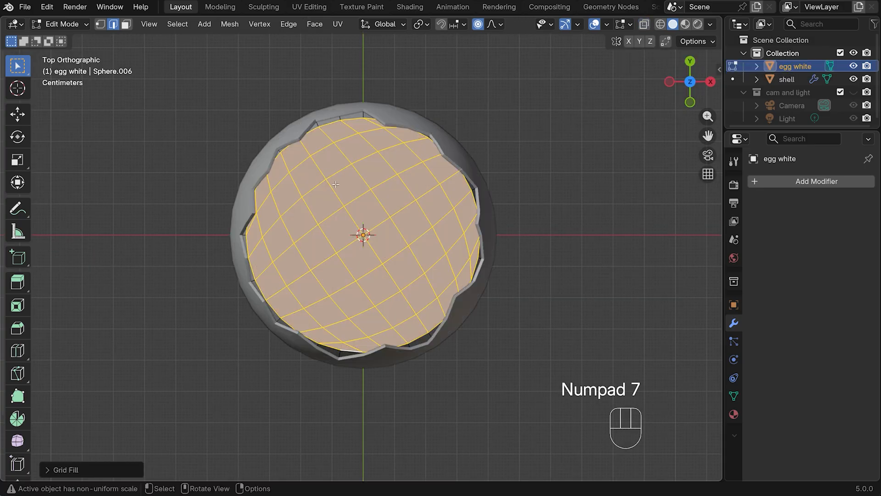
key("1")
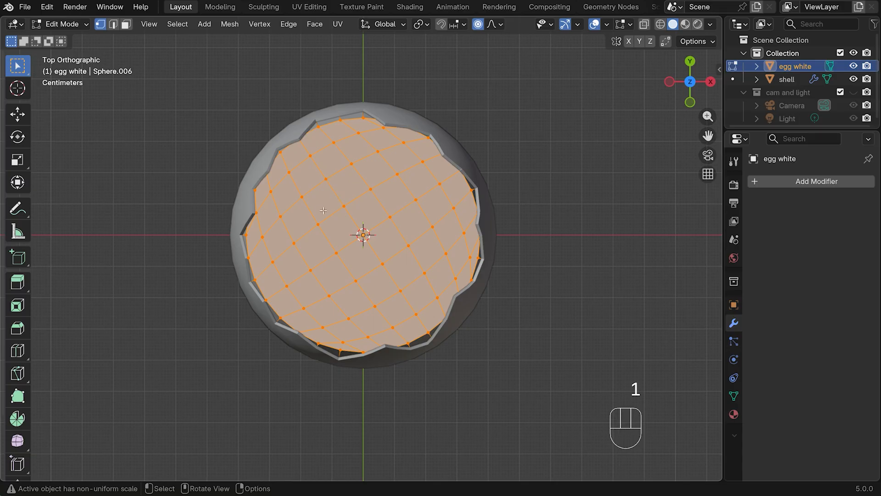
left_click(344, 207)
left_click(371, 189, "shift")
left_click(390, 216, "shift")
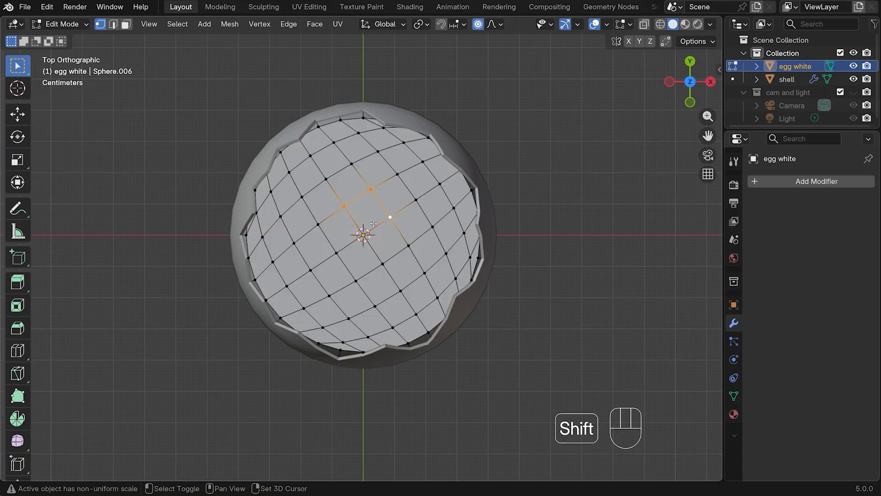
left_click(363, 235, "shift")
left_click(294, 243, "shift")
left_click(273, 262, "shift")
left_click(287, 286, "shift")
left_click(311, 271, "shift")
left_click(348, 318, "shift")
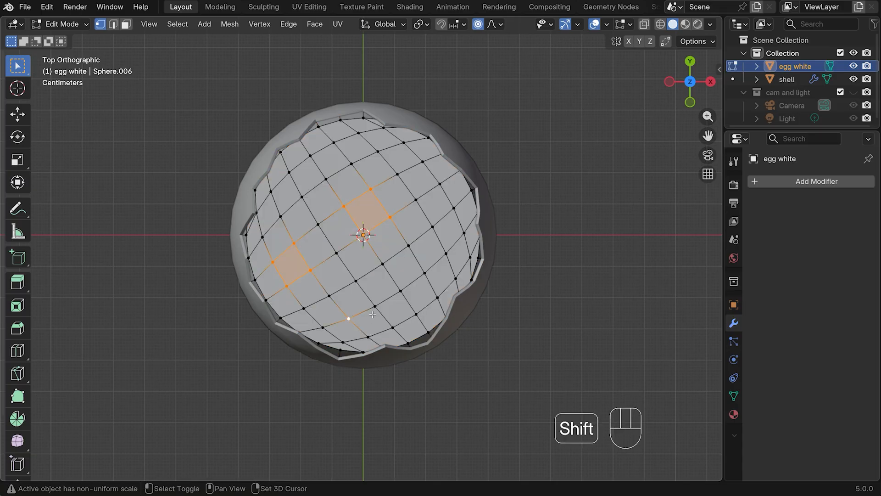
left_click(375, 306, "shift")
left_click(393, 327, "shift")
left_click(368, 337, "shift")
left_click(455, 279, "shift")
left_click(469, 257, "shift")
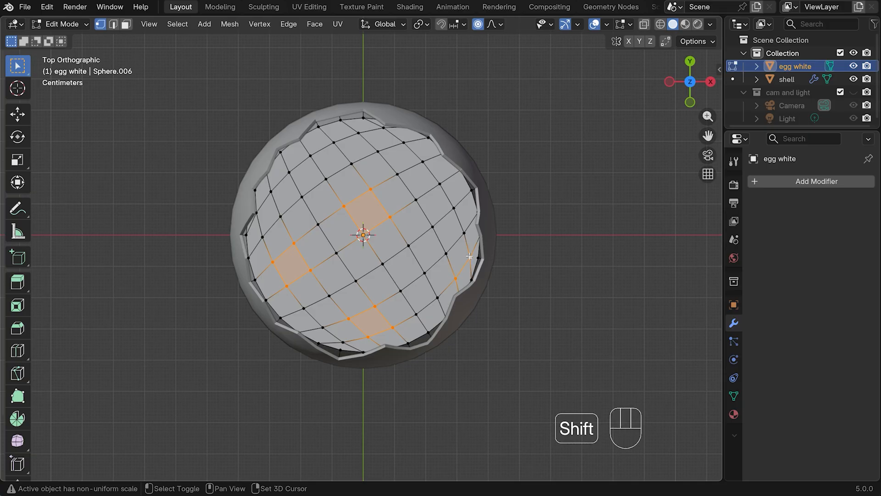
left_click(463, 233, "shift")
left_click(446, 253, "shift")
left_click(377, 151, "shift")
left_click(359, 133, "shift")
left_click(334, 142, "shift")
left_click(311, 156, "shift")
left_click(325, 179, "shift")
left_click(352, 163, "shift")
left_click(289, 173, "shift")
left_click(271, 190, "shift")
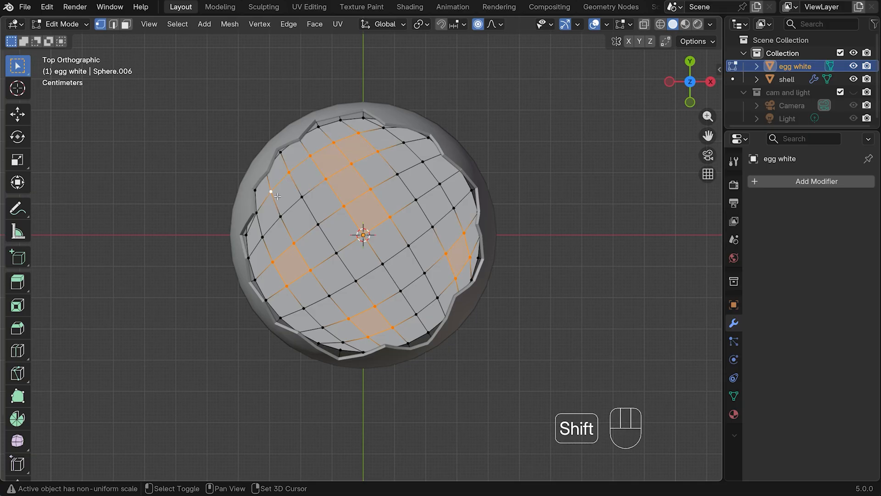
left_click(281, 216, "shift")
left_click(302, 196, "shift")
left_click(439, 184, "shift")
left_click(422, 161, "shift")
left_click(398, 174, "shift")
left_click(415, 200, "shift")
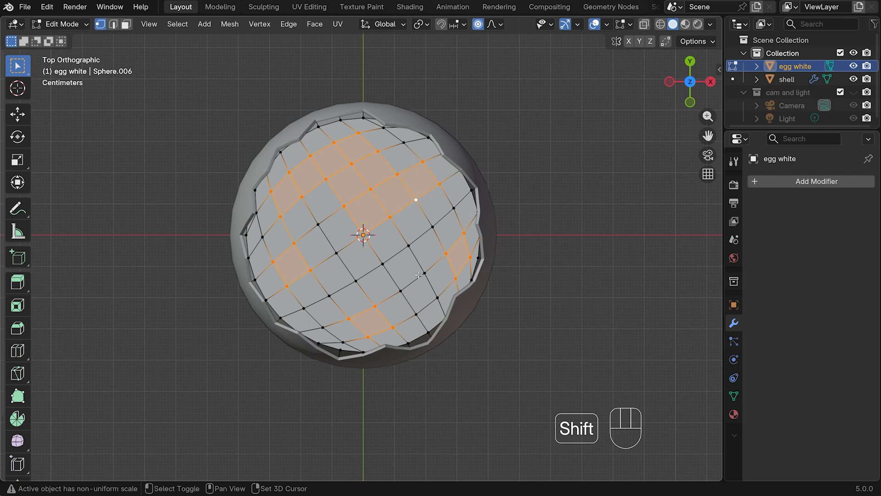
left_click(400, 290, "shift")
left_click(423, 272, "shift")
left_click(437, 297, "shift")
left_click(416, 314, "shift")
left_click(337, 253, "shift")
key("KP_1")
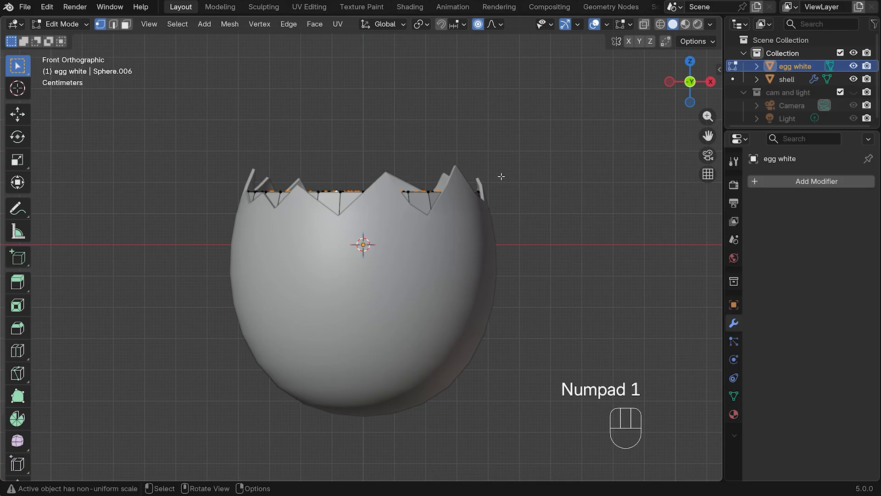
key("g")
key("z")
scroll(501, 175, "up", 18)
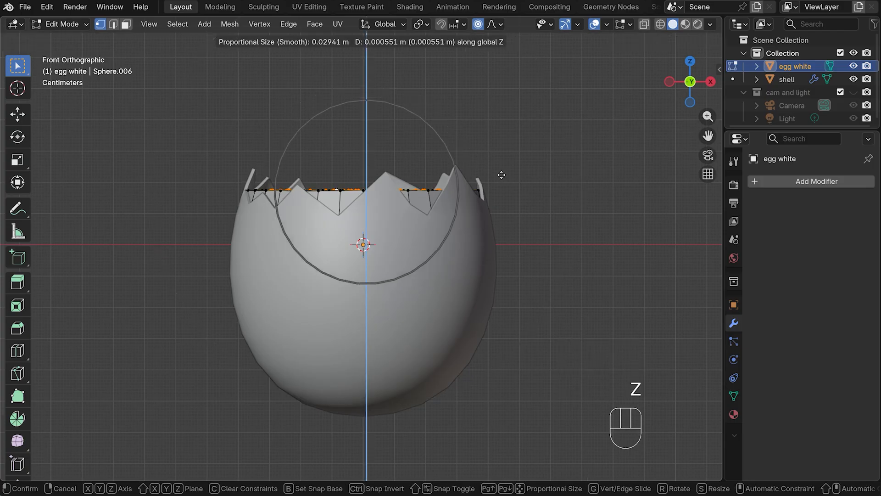
scroll(502, 170, "up", 1)
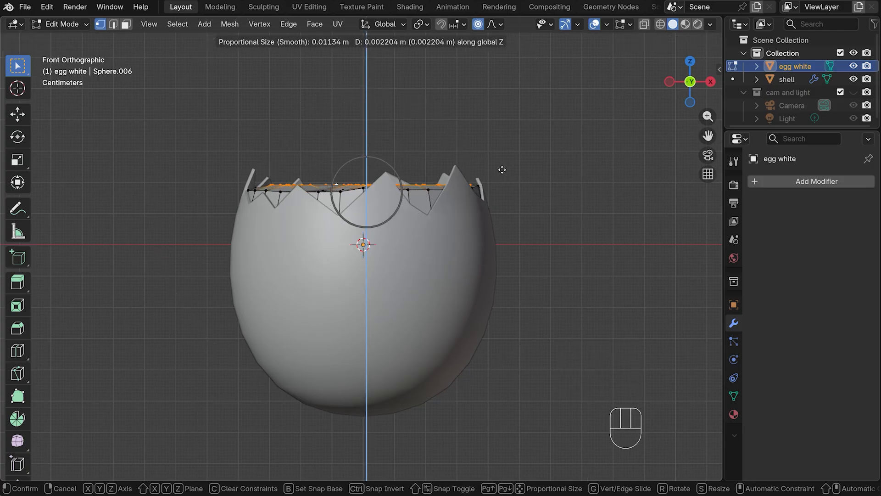
scroll(502, 170, "up", 1)
scroll(503, 168, "up", 2)
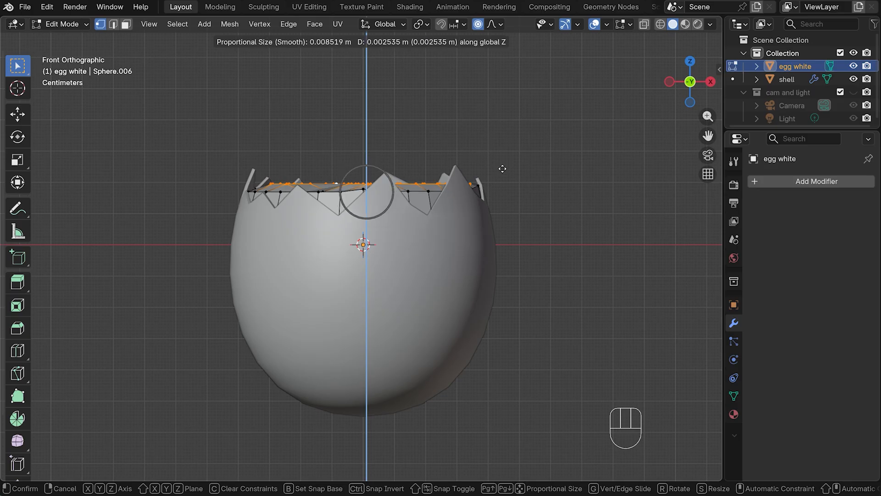
left_click(503, 168)
Raise one vertex and lower two others on the egg white's top slightly along Z with proportional editing, then return to Object Mode
middle_click_drag(502, 168, 357, 200)
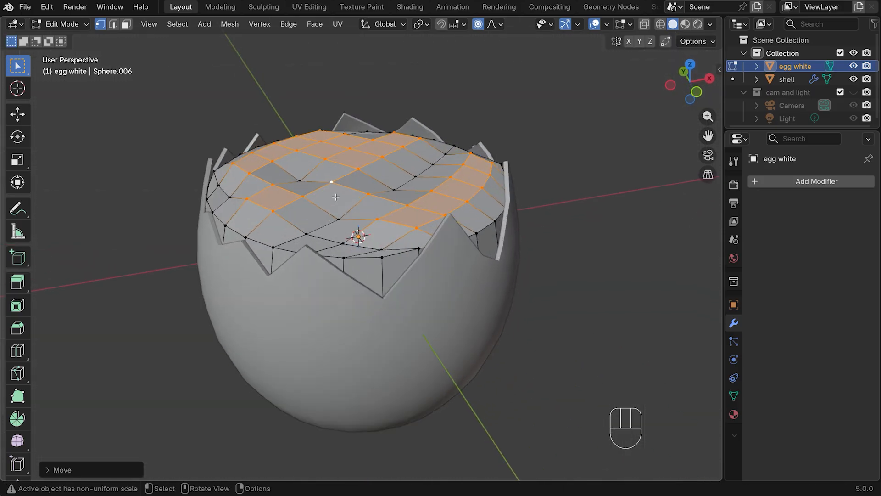
left_click(419, 176)
key("g")
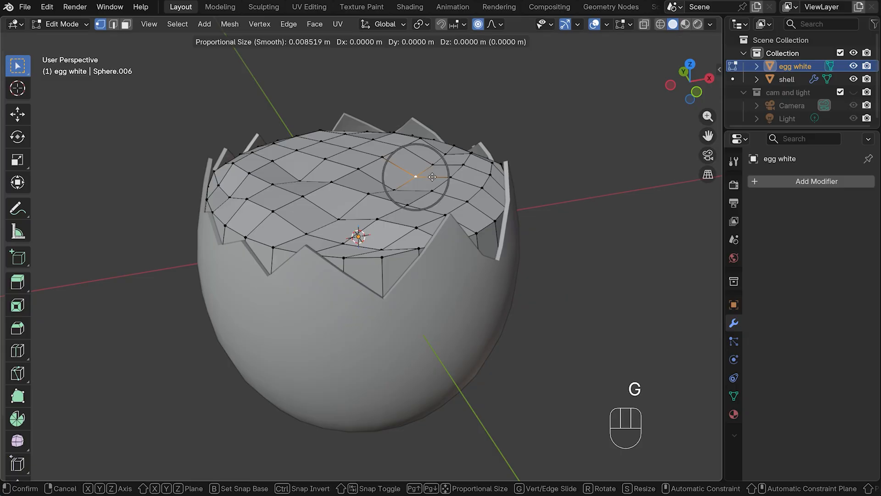
key("z")
left_click(432, 169)
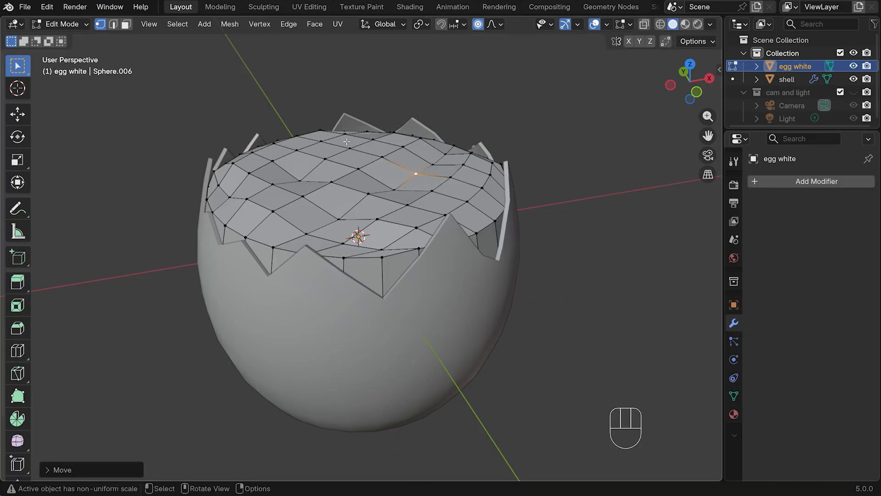
left_click(350, 146)
key("g")
key("z")
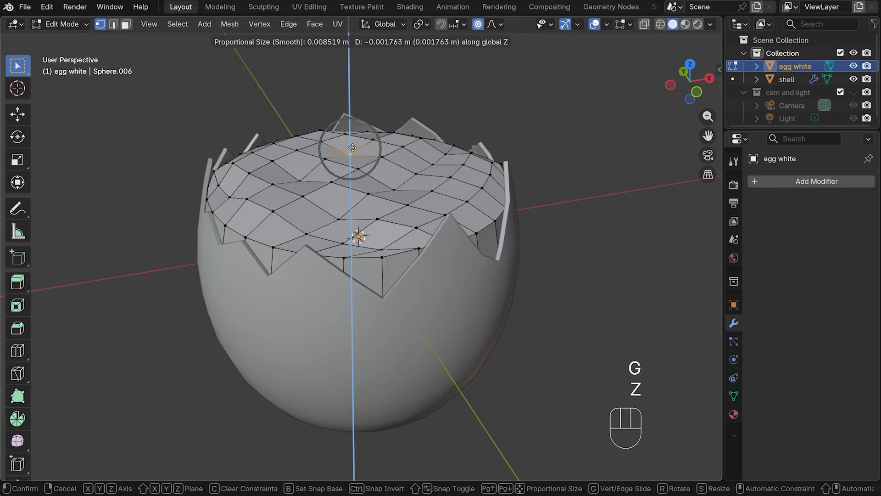
left_click(350, 146)
middle_click_drag(350, 146, 249, 159)
left_click(233, 155)
key("g")
key("z")
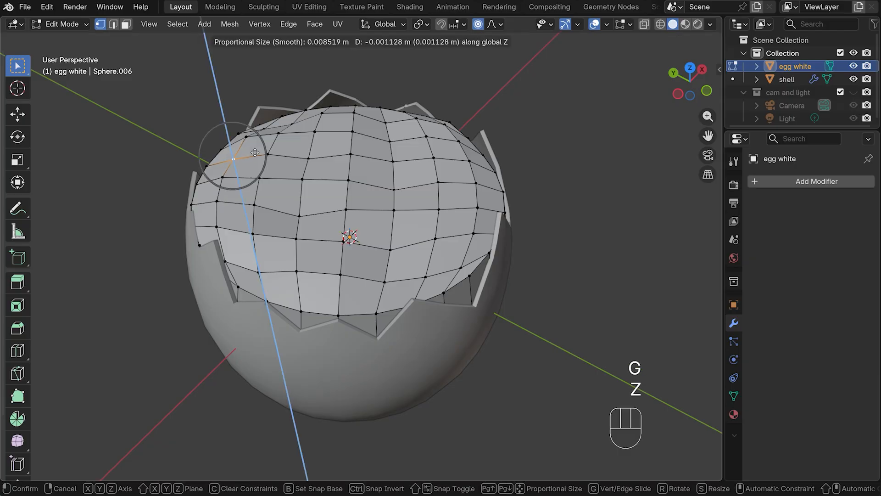
left_click(255, 156)
key("Tab")
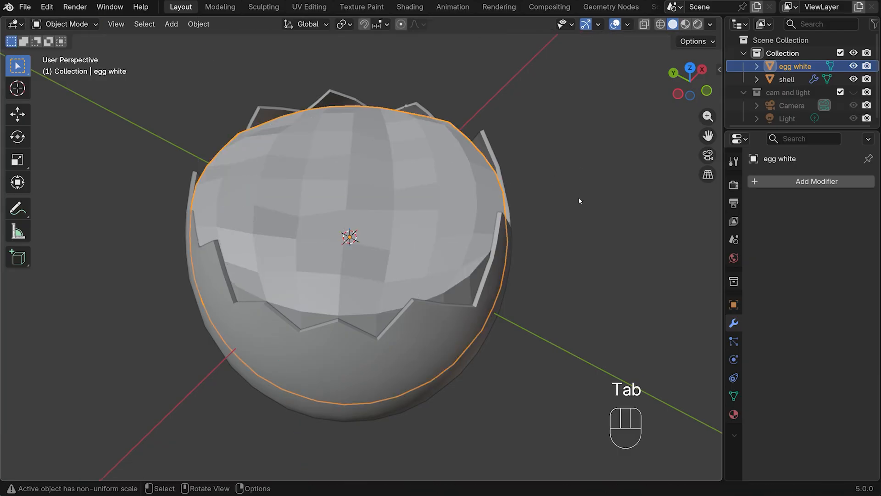
Add a Subdivision Surface modifier to the egg white with viewport and render levels of 3, and shade it smooth
middle_click_drag(557, 194, 511, 200)
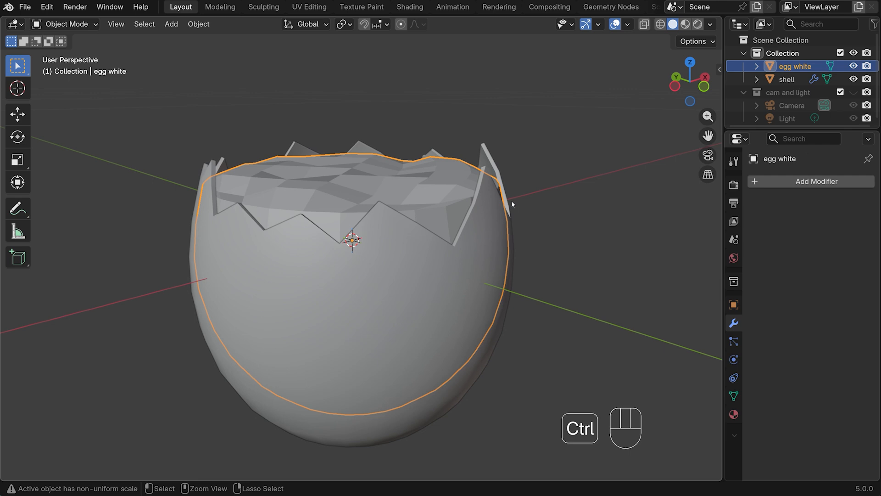
key("ctrl+3")
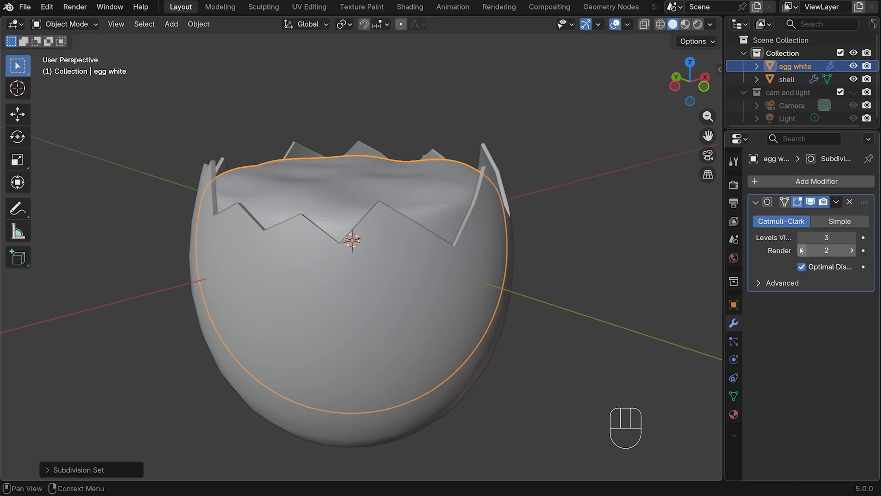
left_click(852, 250)
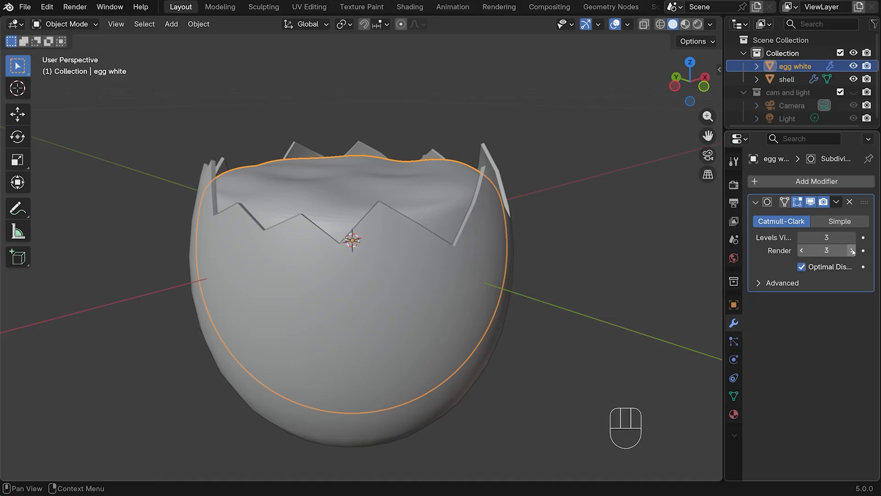
right_click(343, 182)
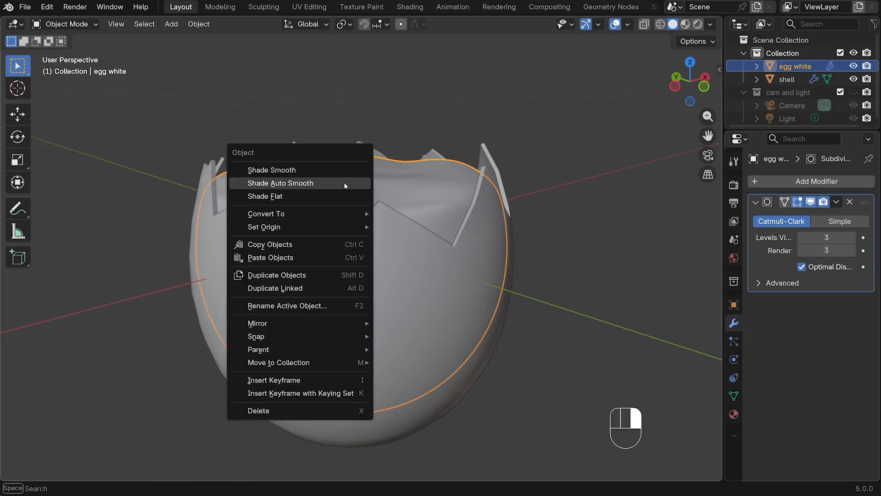
left_click(307, 172)
key("KP_1")
left_click(553, 166)
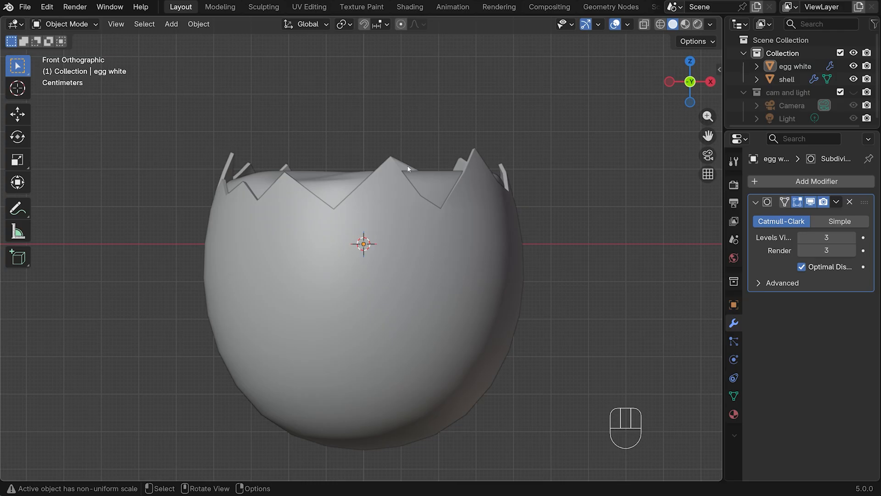
Add a UV sphere at the egg's centre and scale it down to fit inside the shell's jagged opening
key("KP_7")
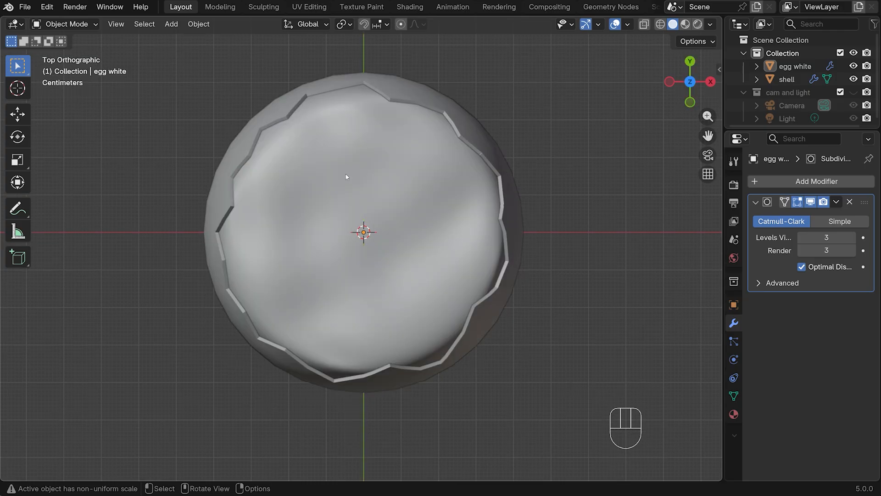
key("ctrl+z")
key("shift+a")
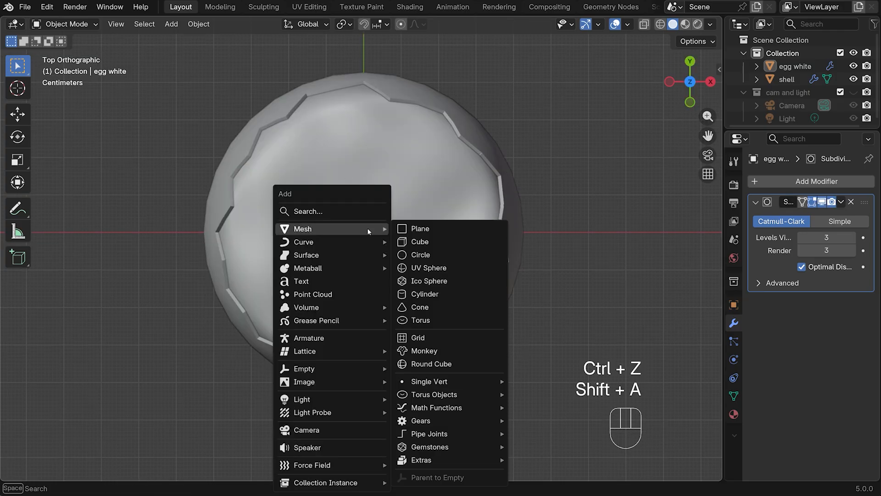
left_click(431, 268)
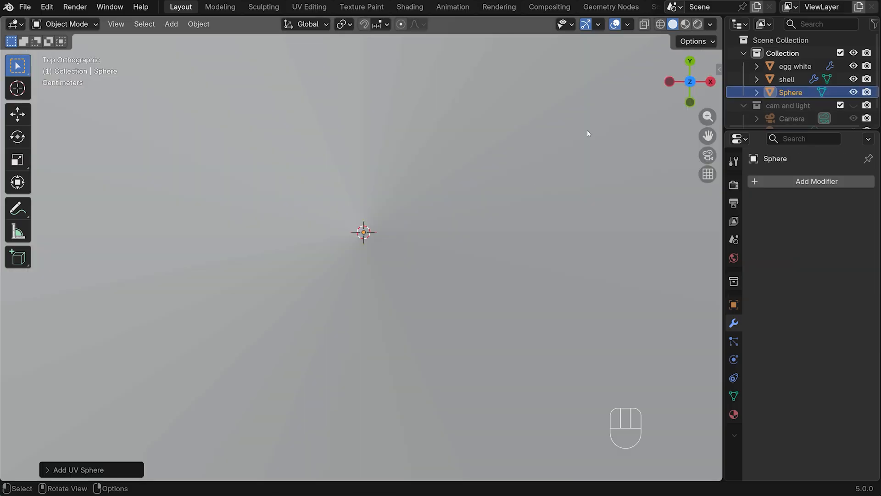
key("s")
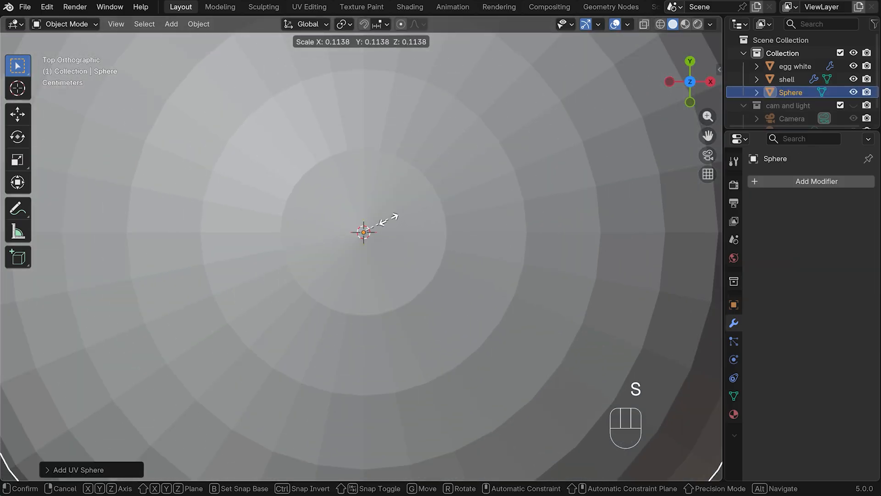
left_click(387, 219)
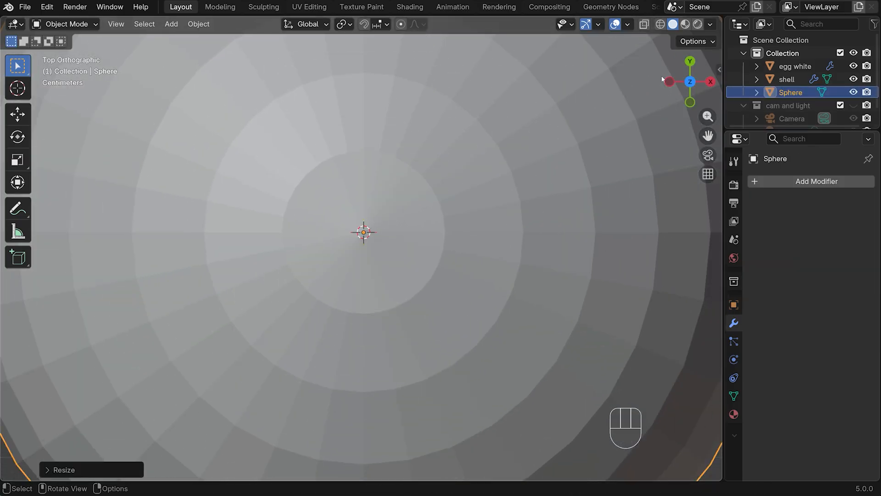
key("s")
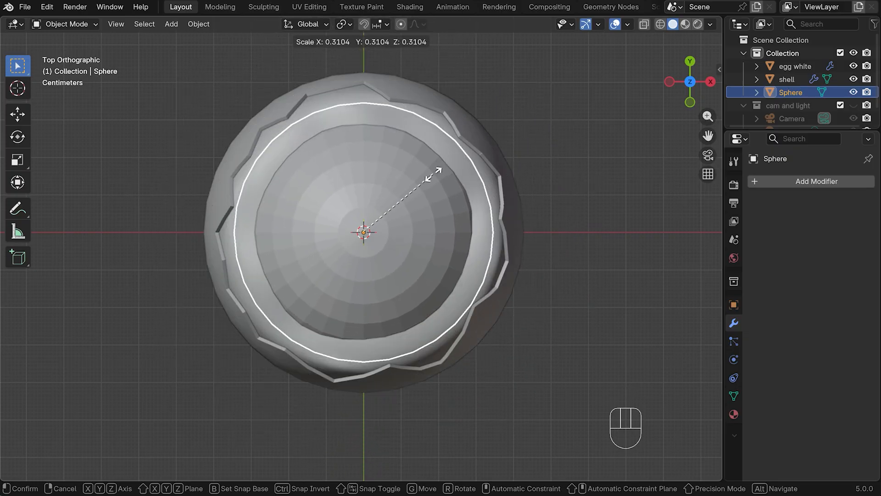
left_click(424, 174)
Flatten the sphere along Z to about a quarter of its height and raise it about 0.0175 m to the egg white's surface
key("KP_1")
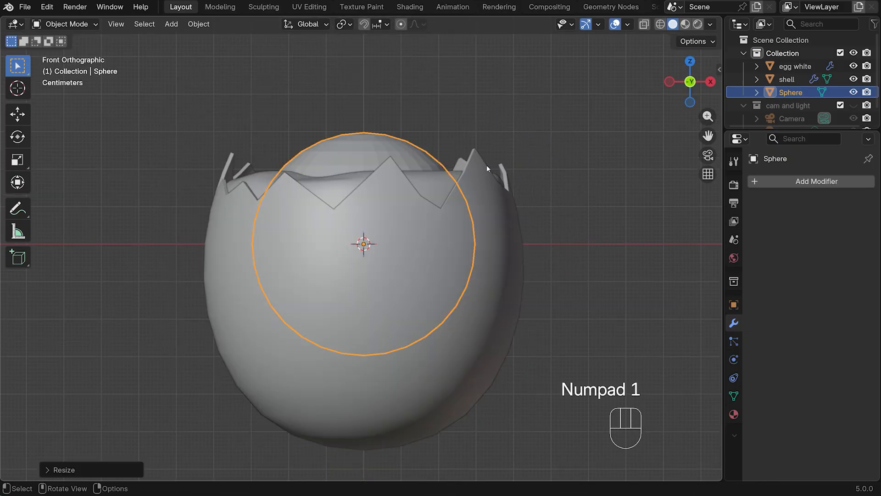
key("s")
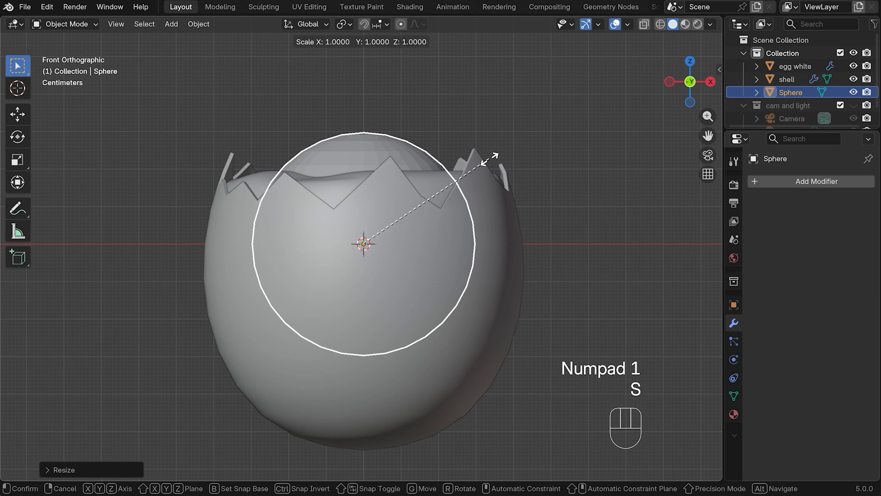
key("z")
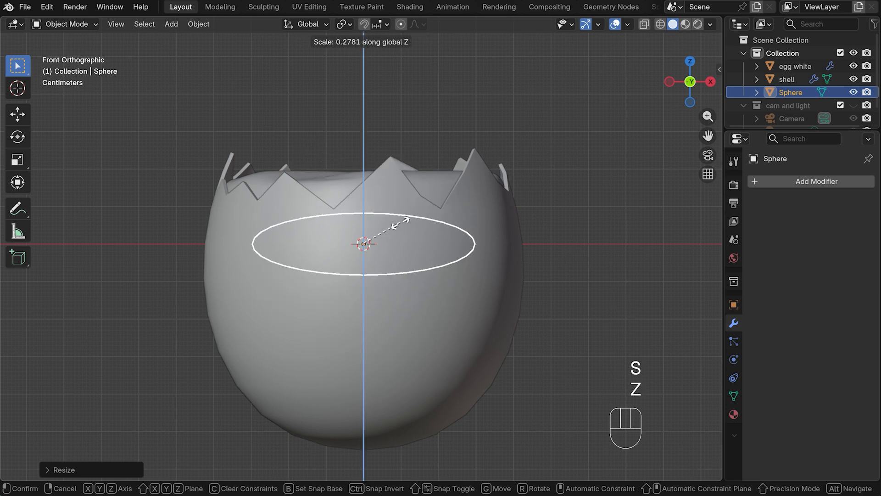
left_click(398, 228)
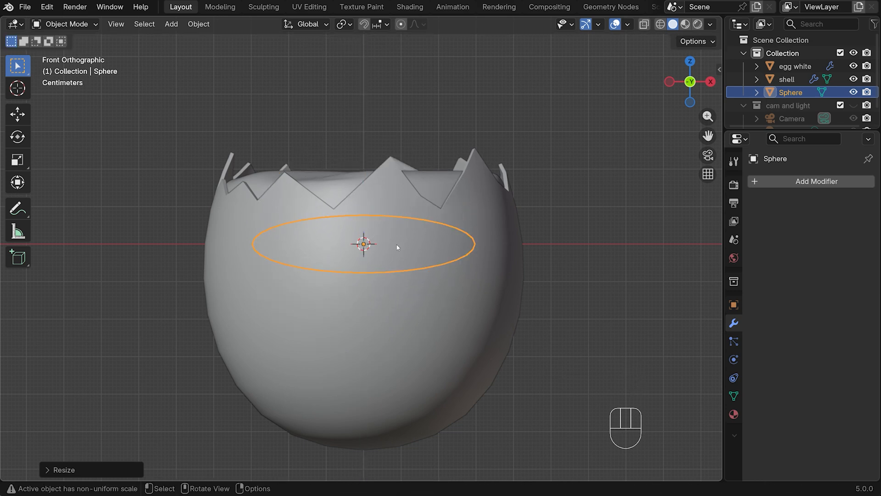
key("g")
key("z")
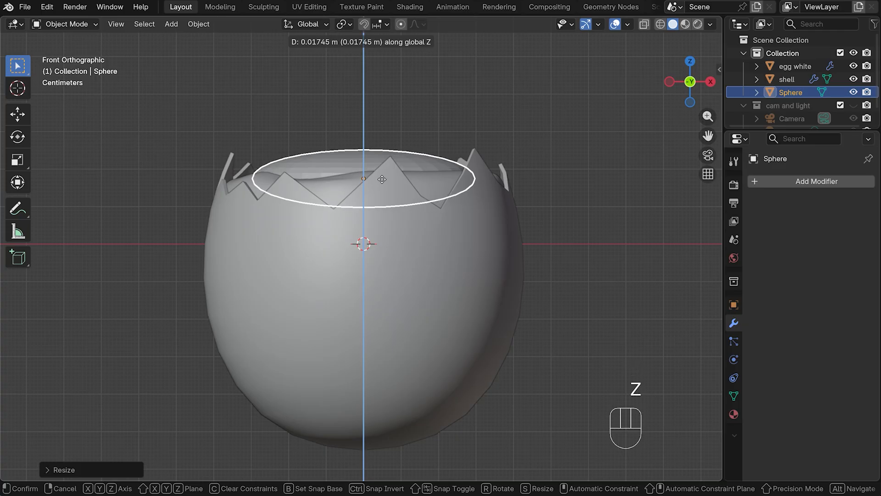
left_click(382, 178)
middle_click_drag(498, 103, 565, 177)
Scale the flattened sphere uniformly to about 0.9 and raise it slightly along Z so its top bulges from the egg white
key("KP_7")
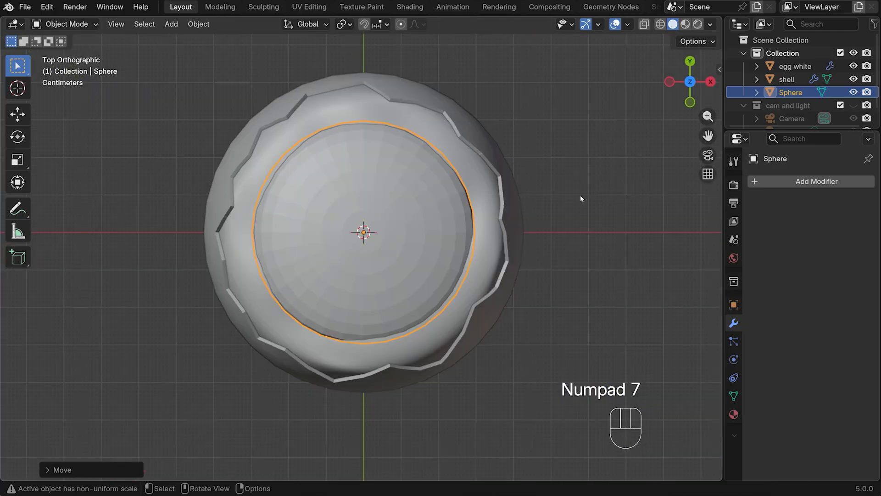
key("s")
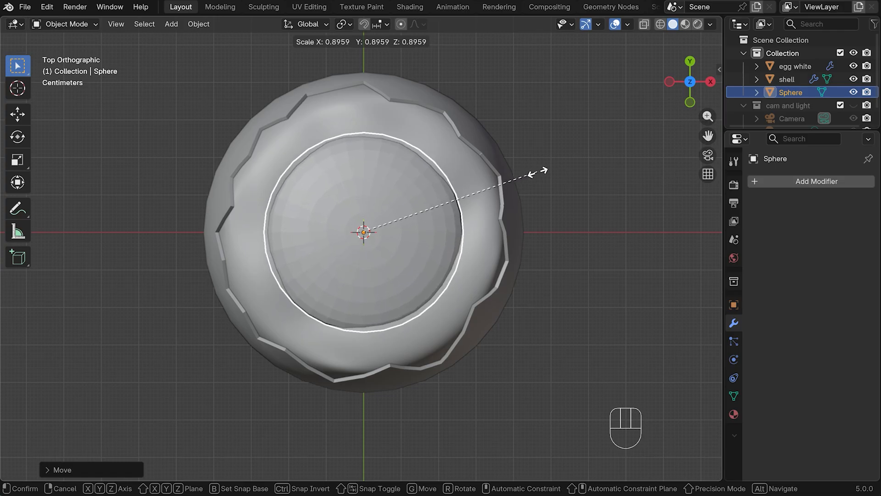
left_click(468, 180)
key("KP_1")
key("g")
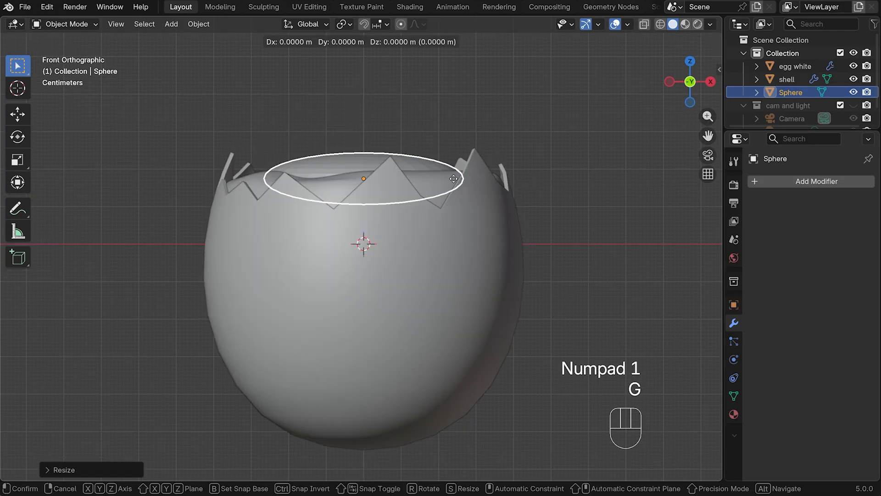
key("z")
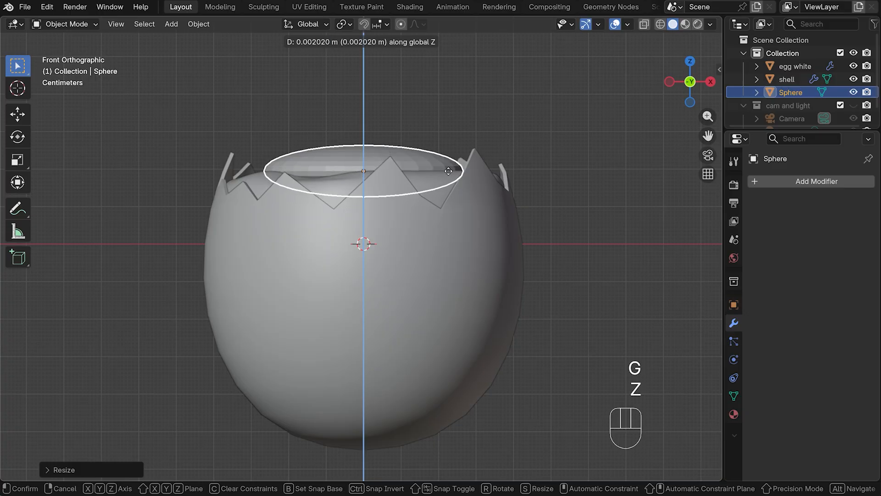
left_click(451, 177)
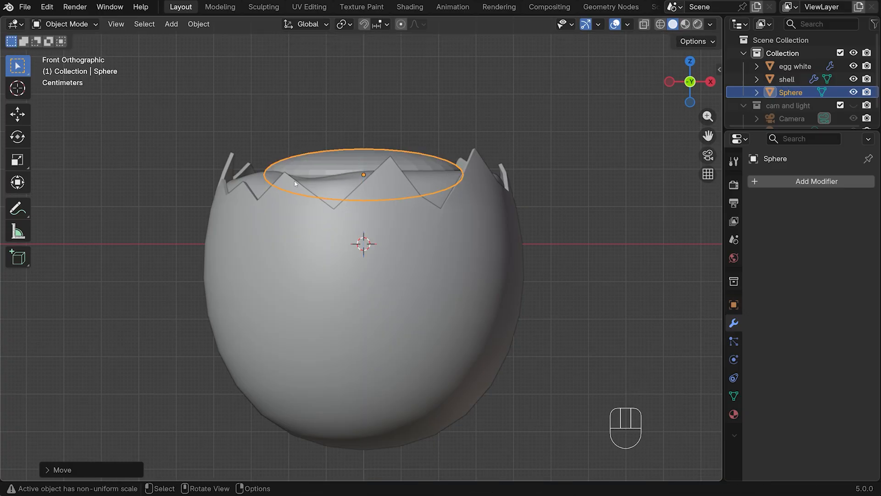
Shade the flattened sphere smooth and add a Subdivision Surface modifier with viewport and render levels of 3
right_click(339, 161)
left_click(321, 158)
middle_click_drag(503, 110, 383, 190)
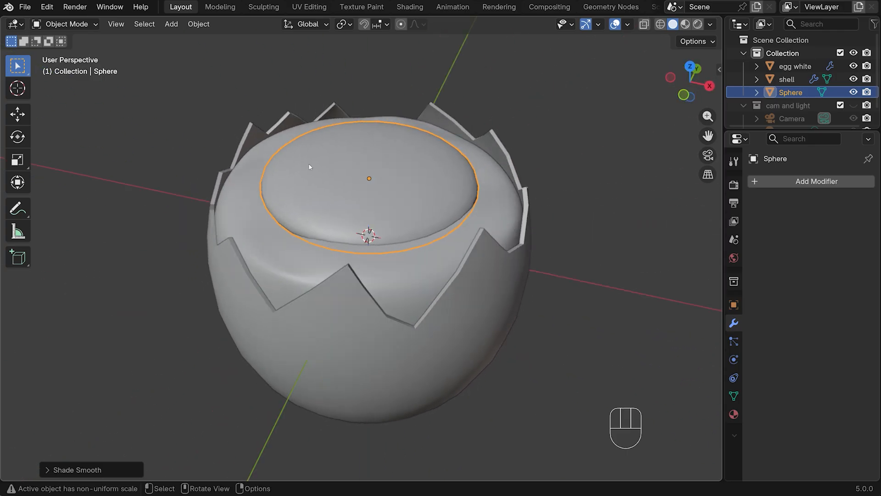
key("ctrl")
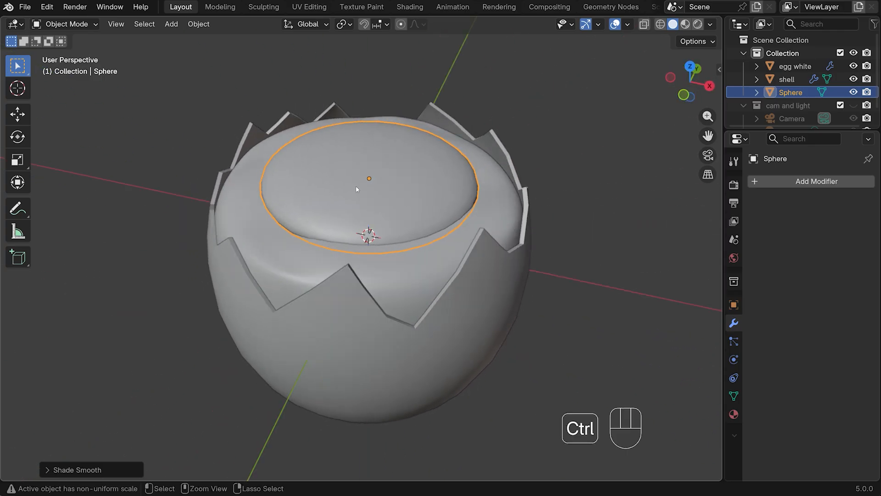
key("ctrl+3")
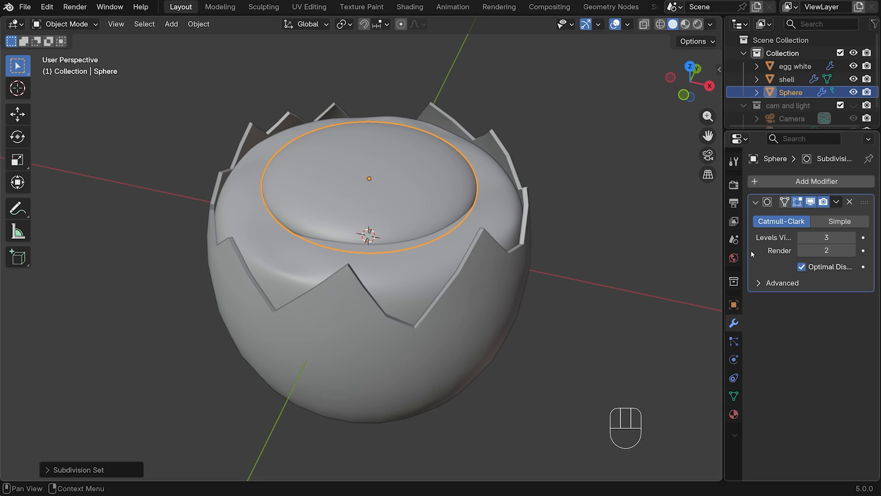
left_click(853, 250)
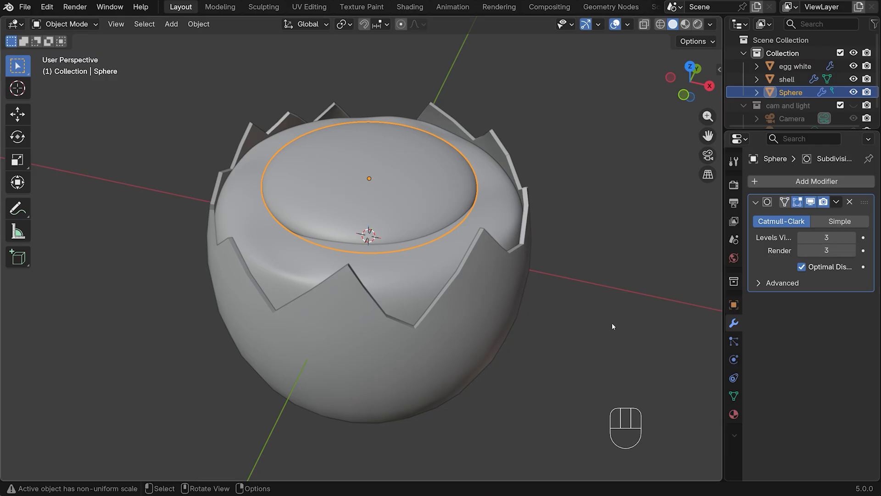
left_click(461, 104)
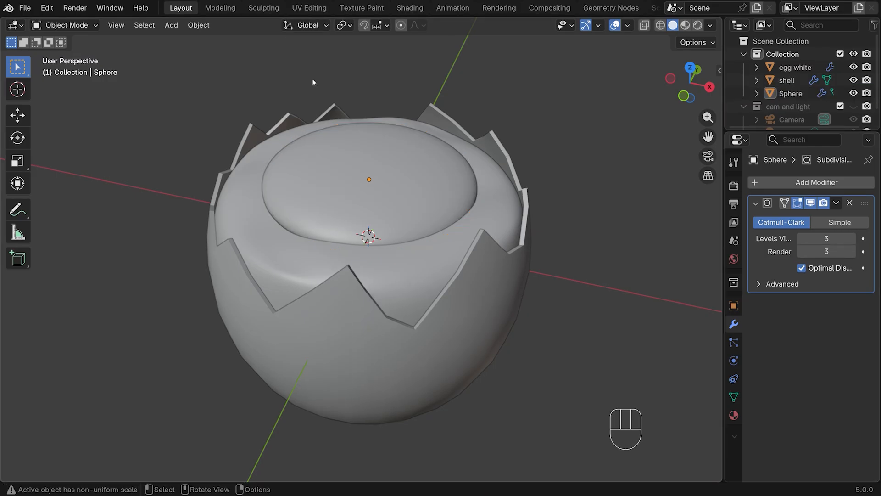
Thicken the flattened sphere along Z by a factor of about 1.4 and lower it slightly into the egg white
key("KP_1")
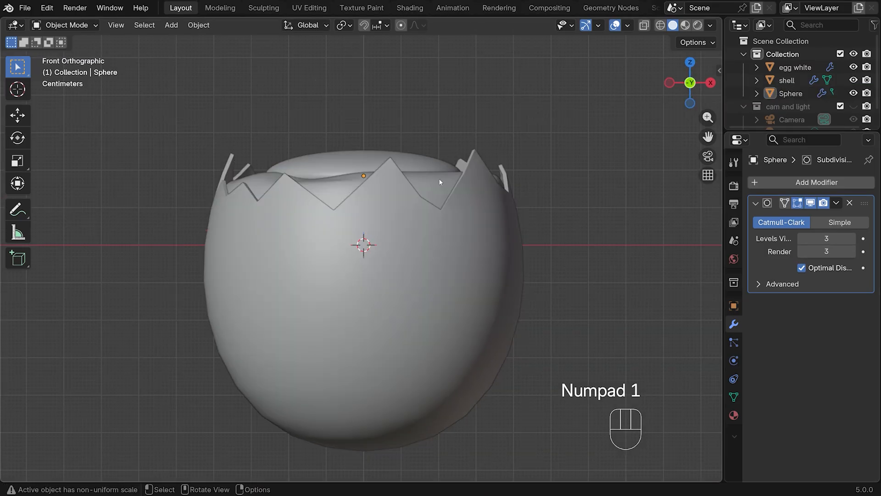
left_click(341, 185)
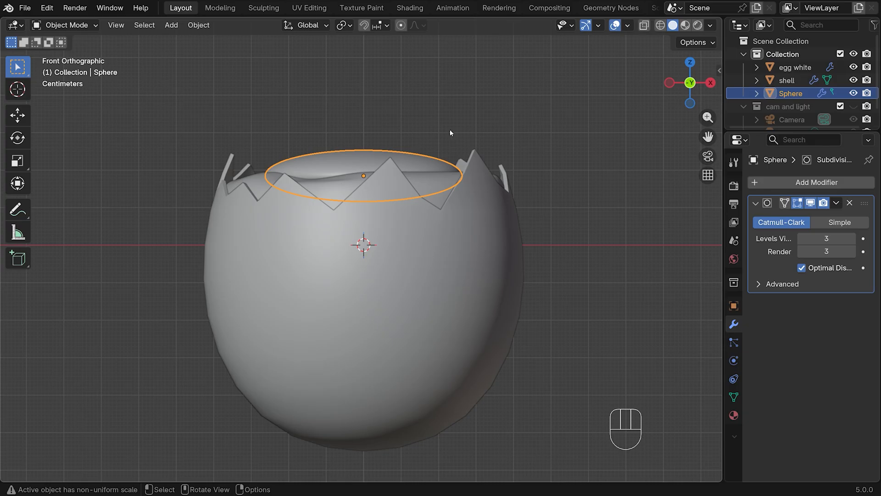
key("s")
key("z")
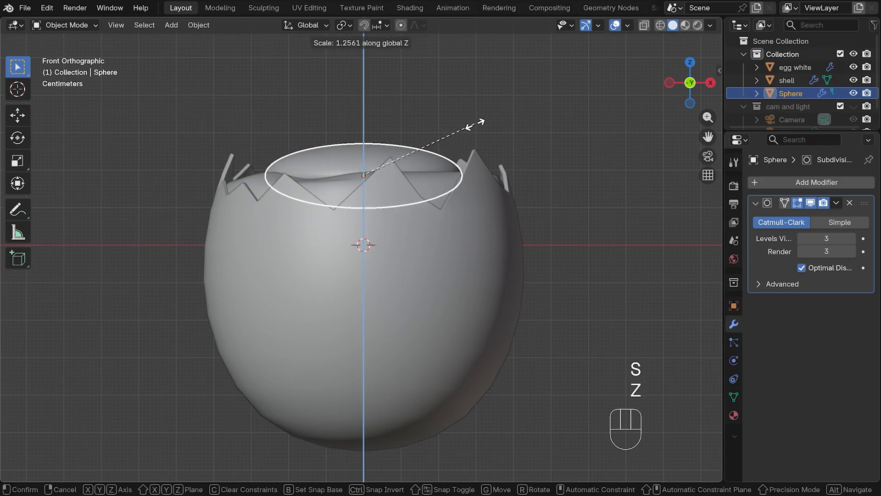
left_click(480, 129)
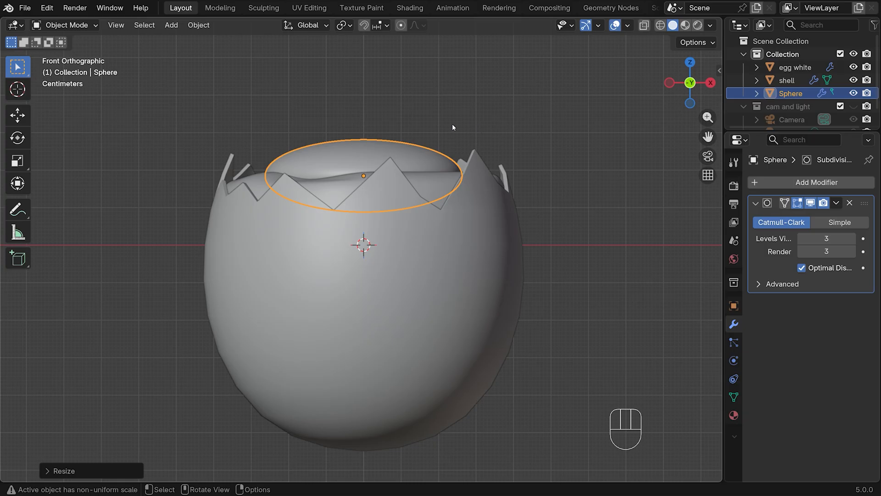
key("g")
key("z")
left_click(458, 112)
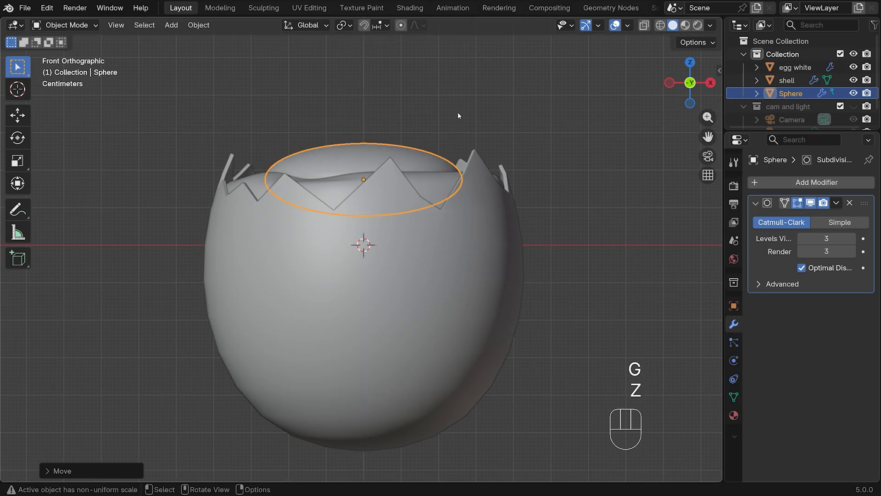
middle_click_drag(458, 112, 444, 130)
Rename the flattened sphere object as yolk
double_click(791, 93)
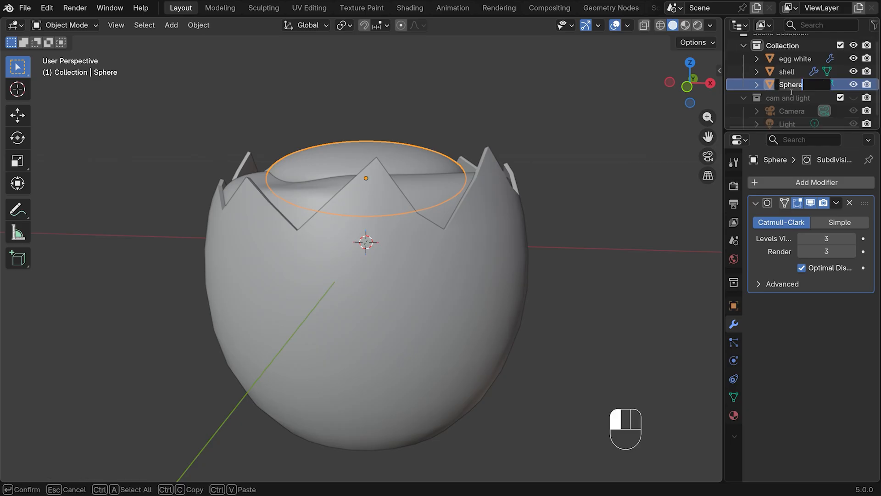
type("yolk")
key("Return")
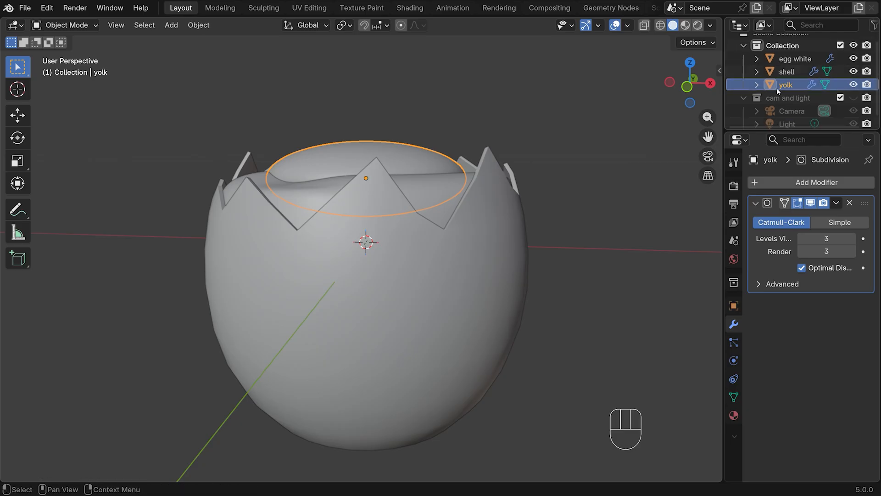
Place the 3D cursor on the shell's front surface, just right of centre and below the jagged rim, in front view
key("KP_1")
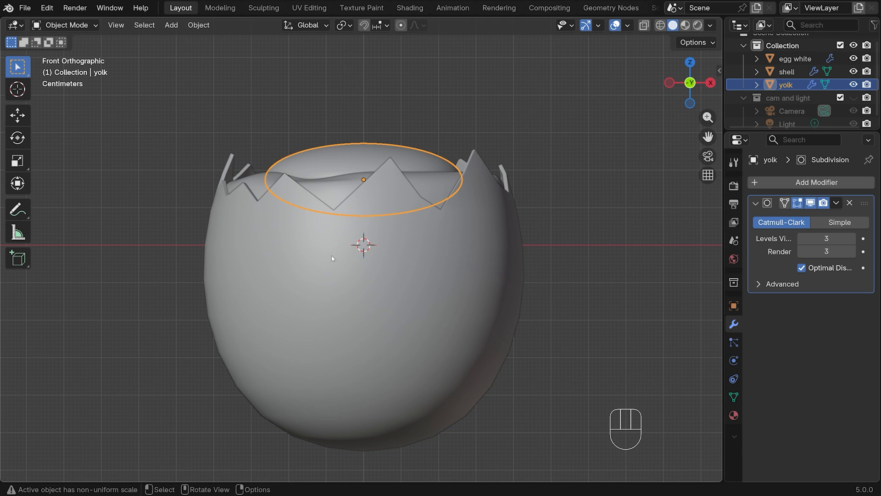
right_click(420, 251, "shift")
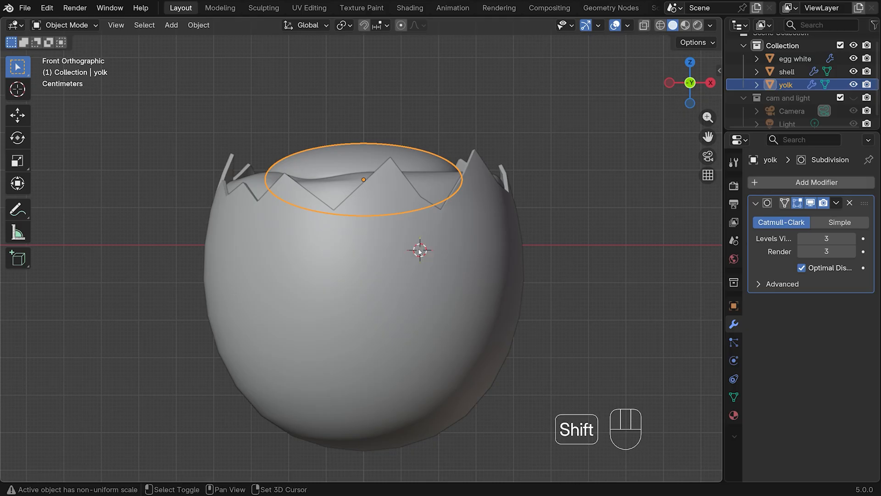
right_click(419, 249, "shift")
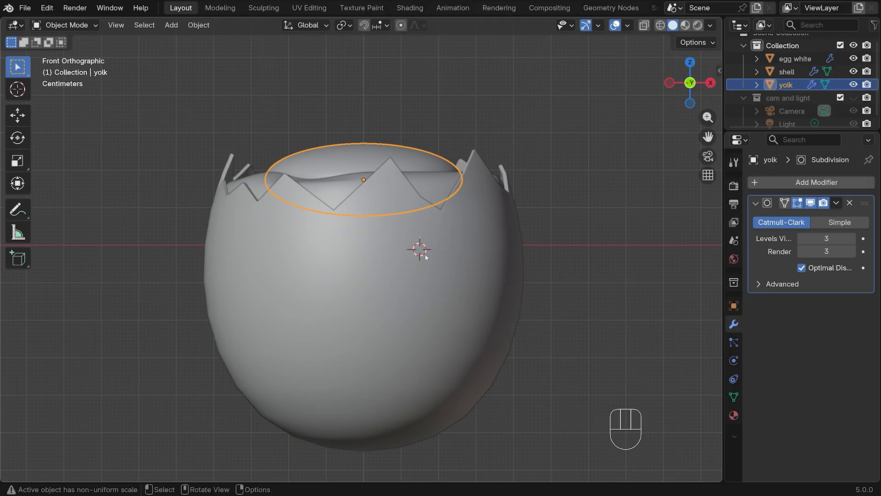
Add a UV sphere at the 3D cursor and scale it down to about one fifth of the shell's width
key("shift+a")
mouse_move(420, 230)
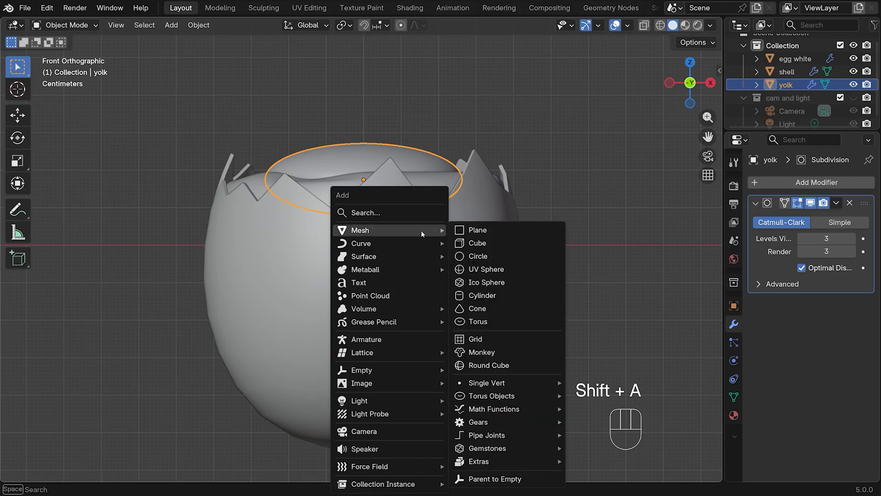
left_click(486, 269)
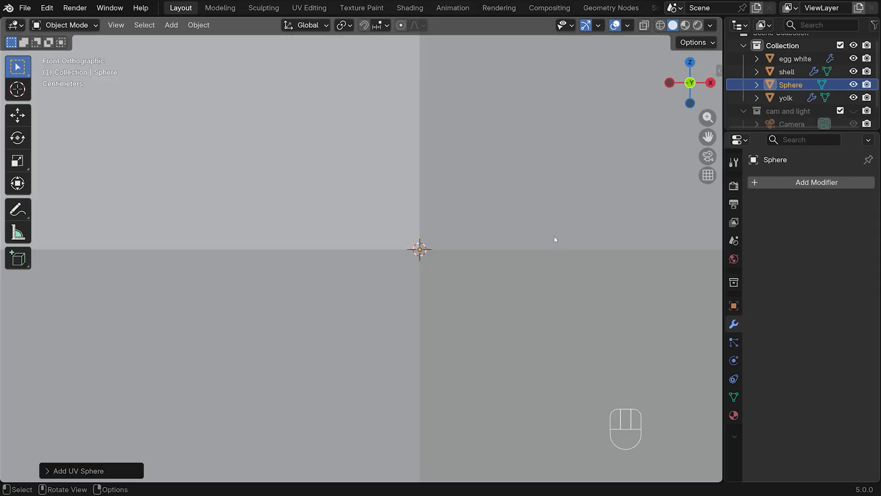
key("s")
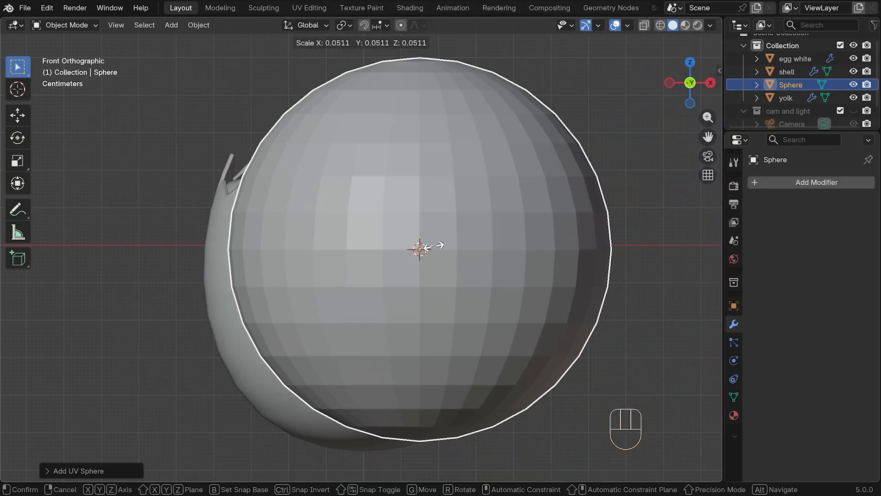
left_click(441, 245)
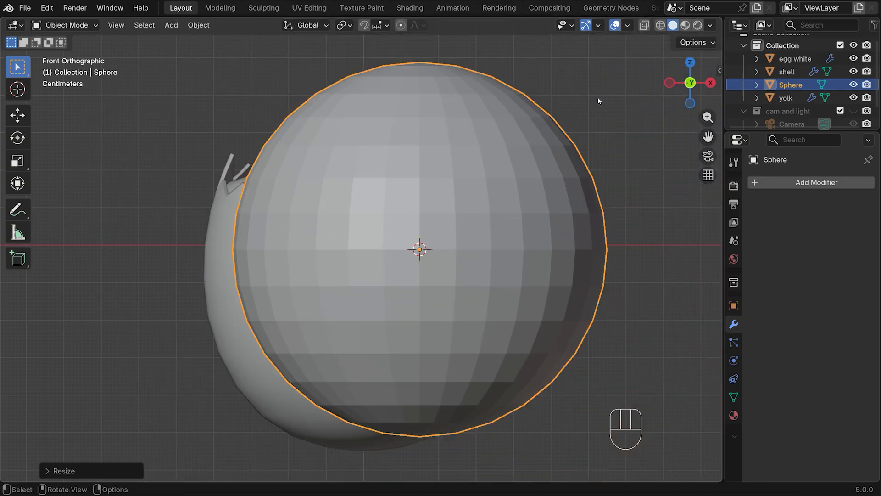
key("s")
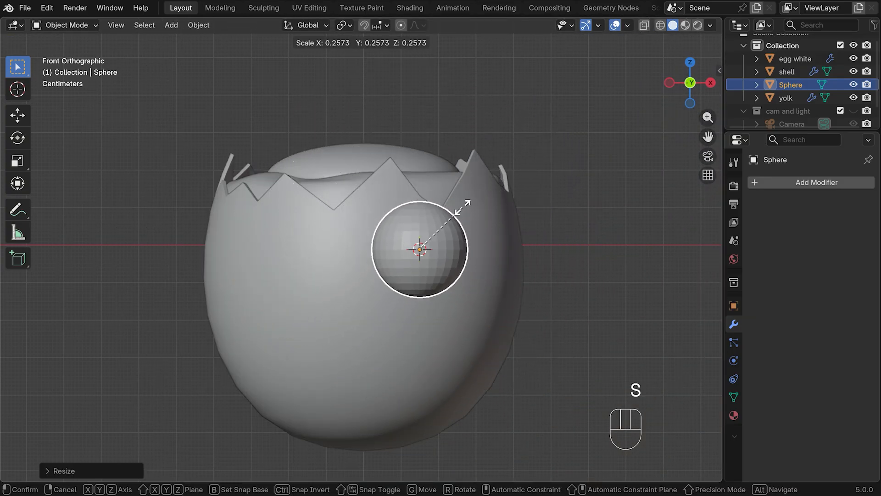
left_click(451, 219)
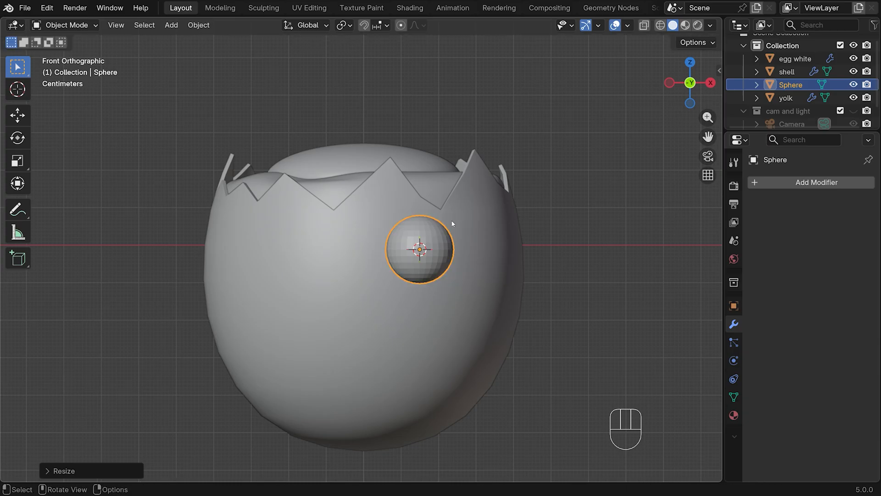
Flatten the small sphere along Y to about 0.2 and rotate it about 17° in top view to follow the shell's curve
key("KP_7")
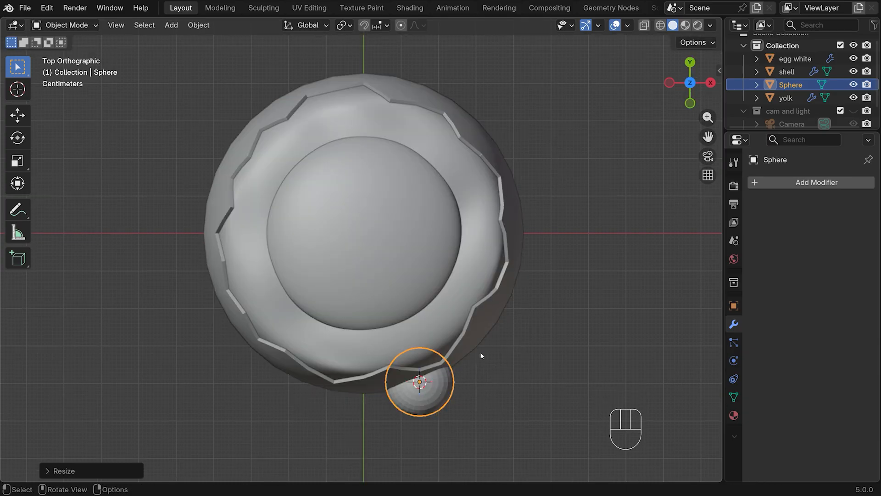
key("s")
key("y")
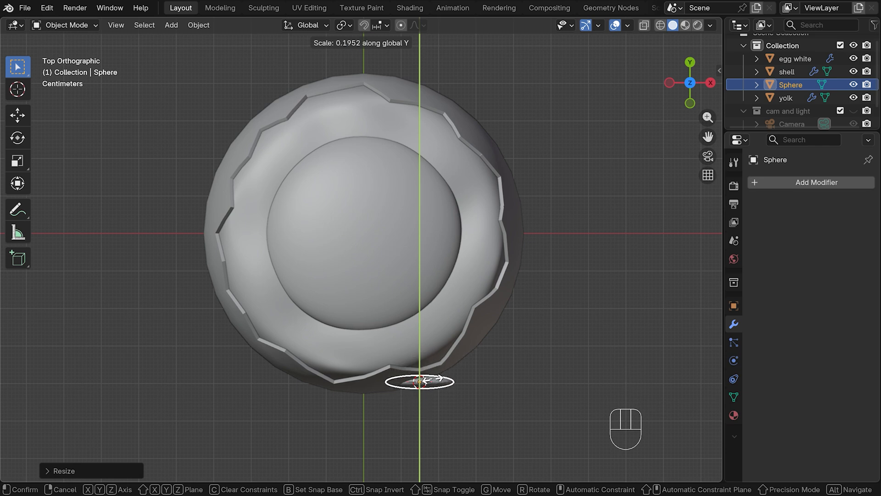
left_click(431, 380)
key("r")
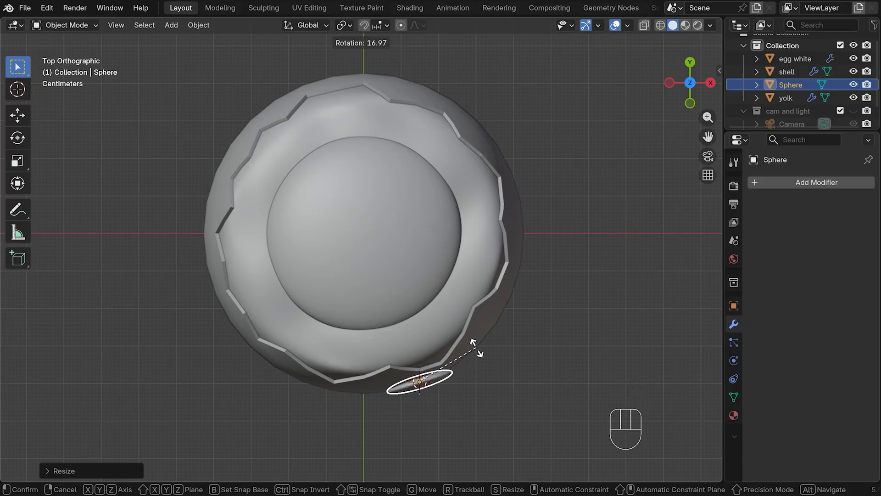
left_click(476, 348)
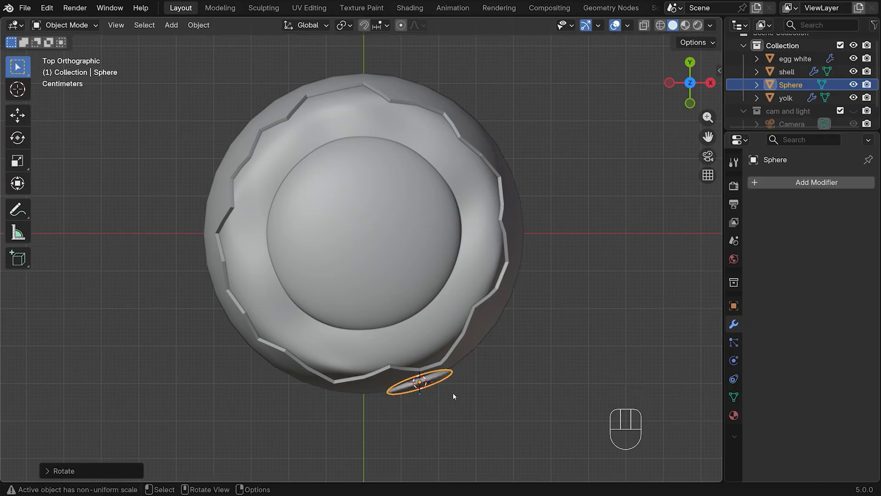
Nudge the flattened sphere slightly inward along Y and fine-tune its rotation in top view so it sits against the shell
key("g")
key("y")
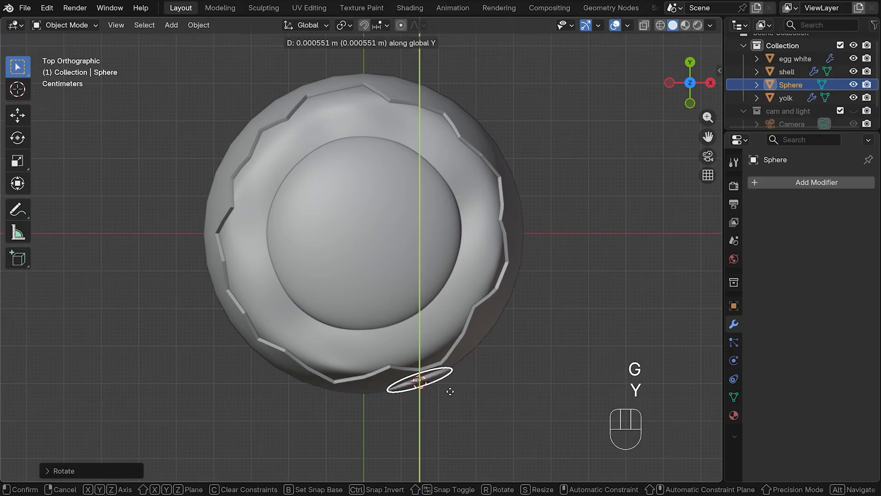
left_click(449, 388)
key("r")
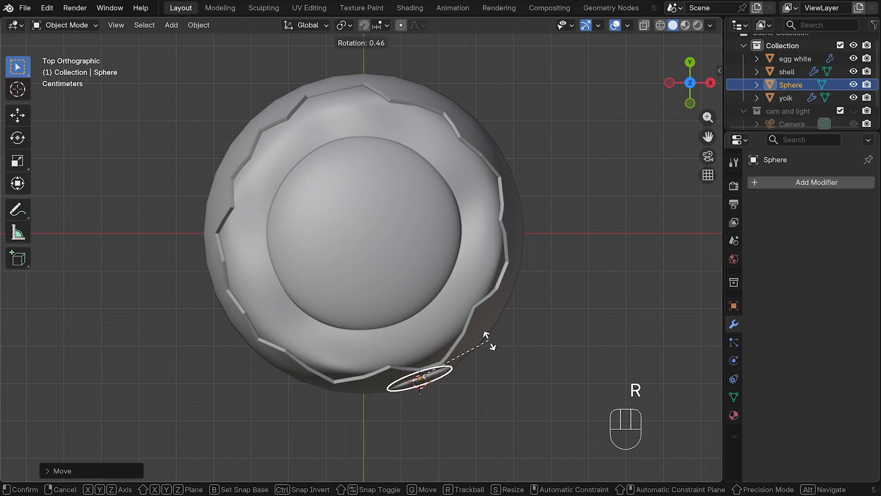
left_click(483, 337)
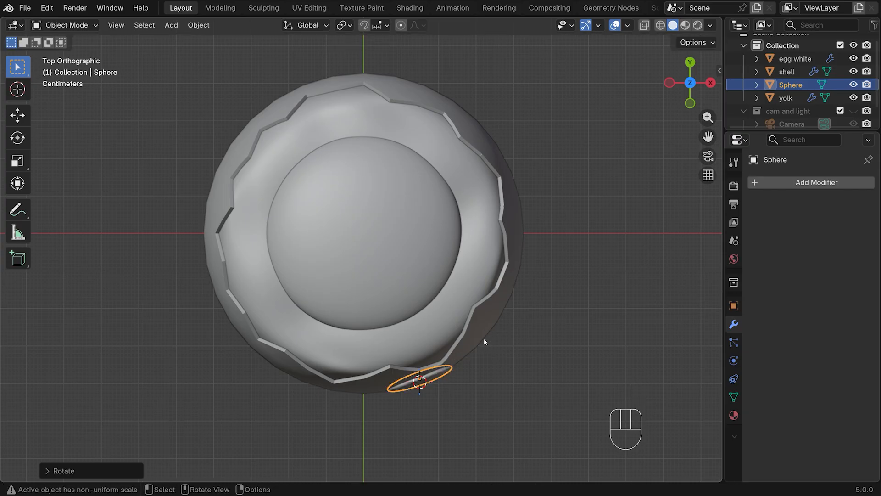
Tilt the flattened sphere about 5° in right view to follow the shell's slope and shade it smooth
key("KP_3")
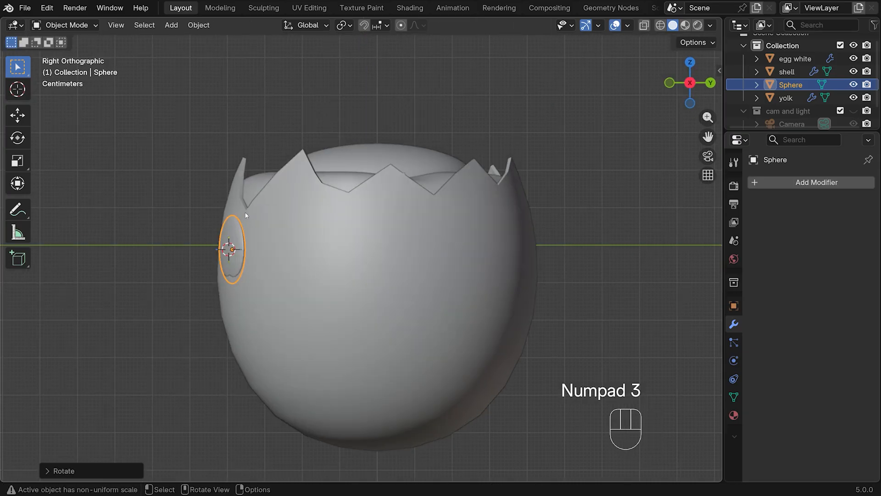
key("r")
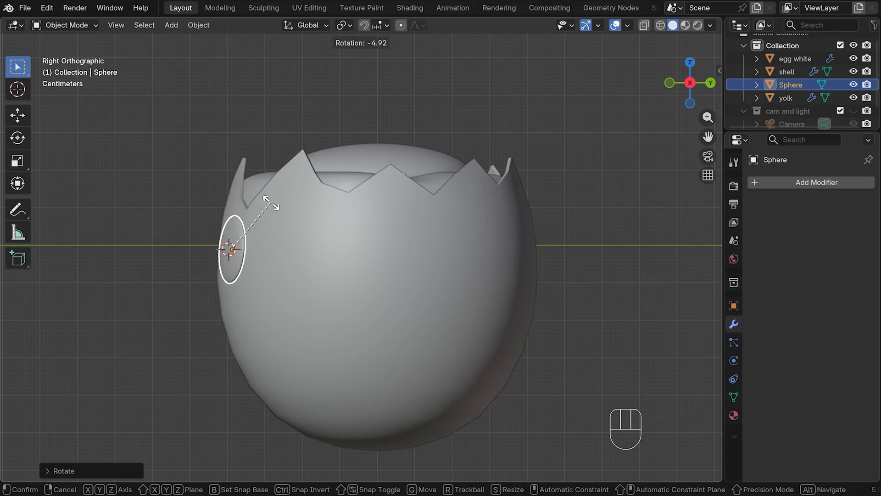
left_click(270, 201)
middle_click_drag(271, 204, 421, 230)
key("KP_1")
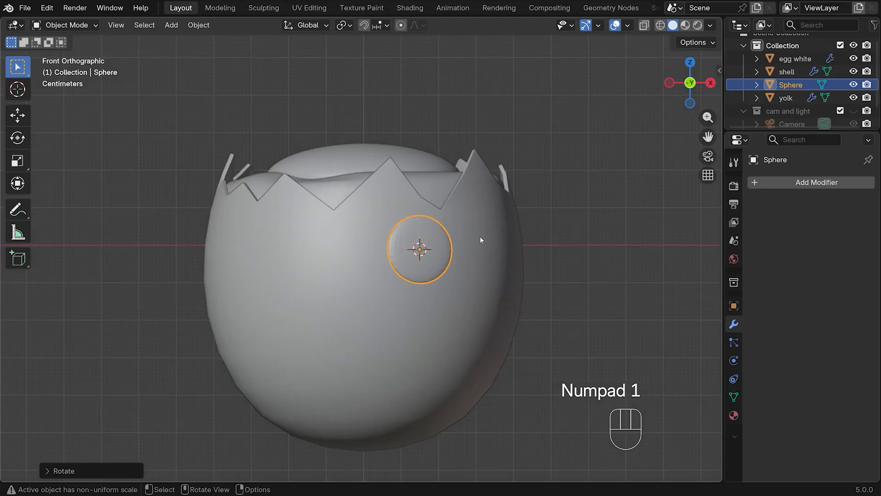
right_click(409, 232)
left_click(410, 232)
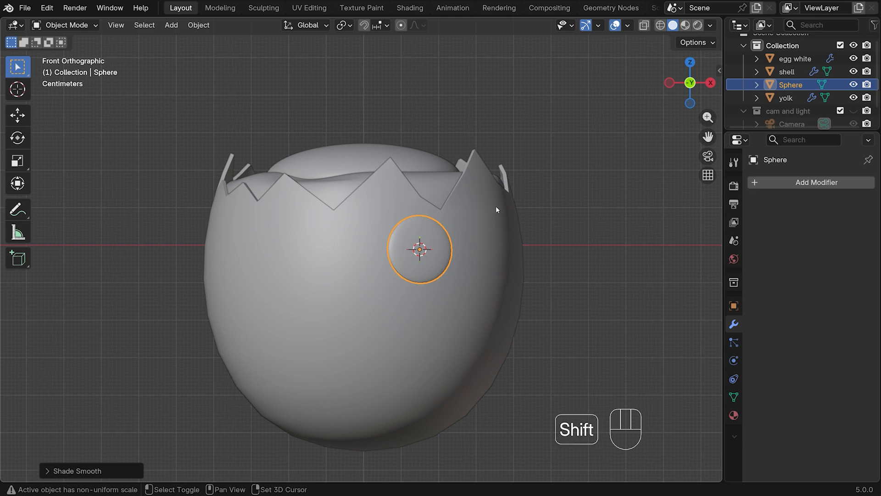
Duplicate the flattened sphere, scale the copy to about 0.17 and raise it about 0.0057 m along Z near the original's upper edge
key("shift+d")
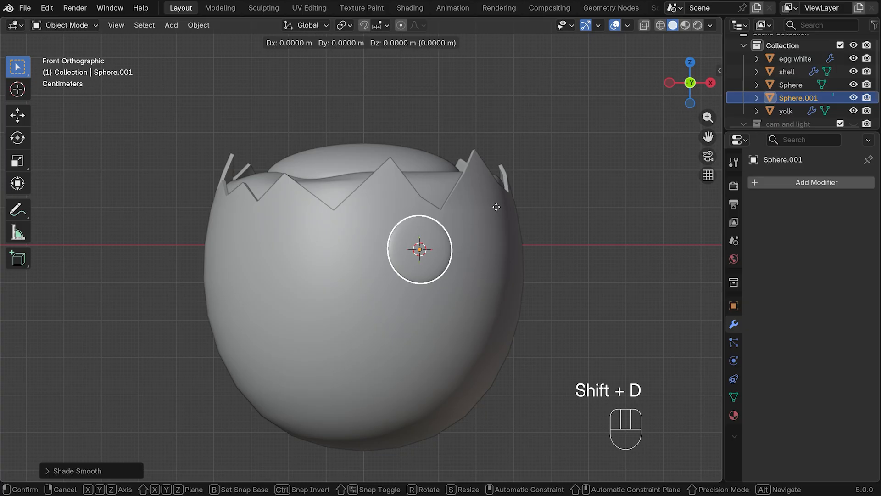
key("s")
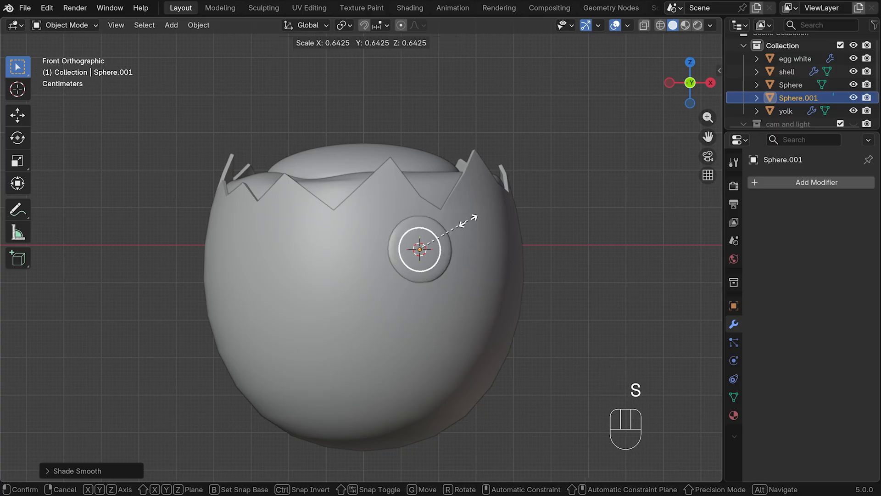
left_click(431, 247)
key("g")
key("z")
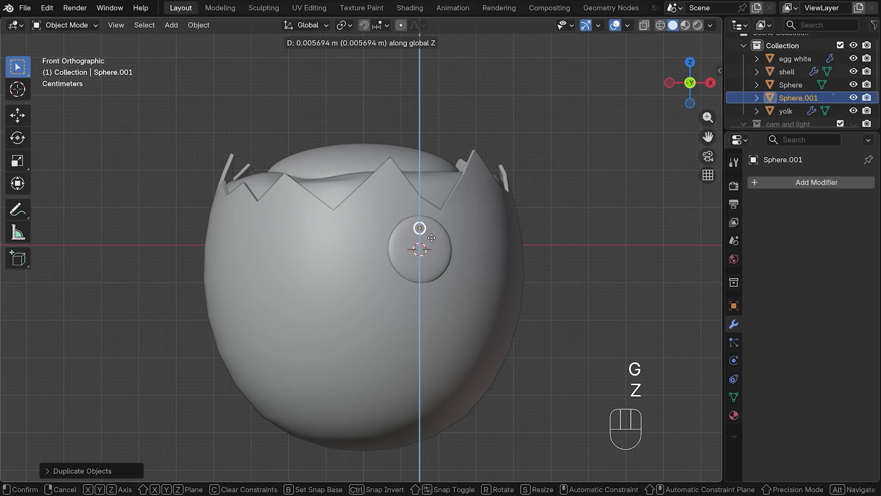
left_click(429, 237)
Tilt the small duplicate about 7° in right view and move it outward along Y to the larger sphere's front surface
key("KP_3")
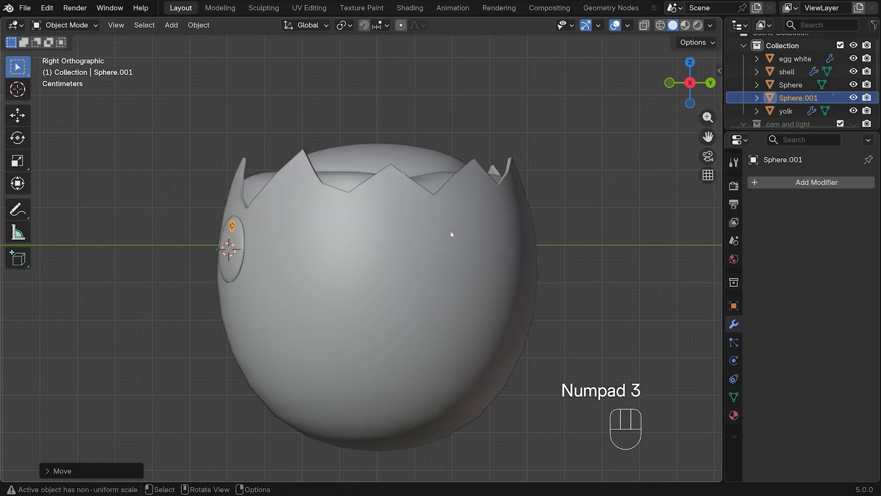
scroll(251, 210, "up", 3)
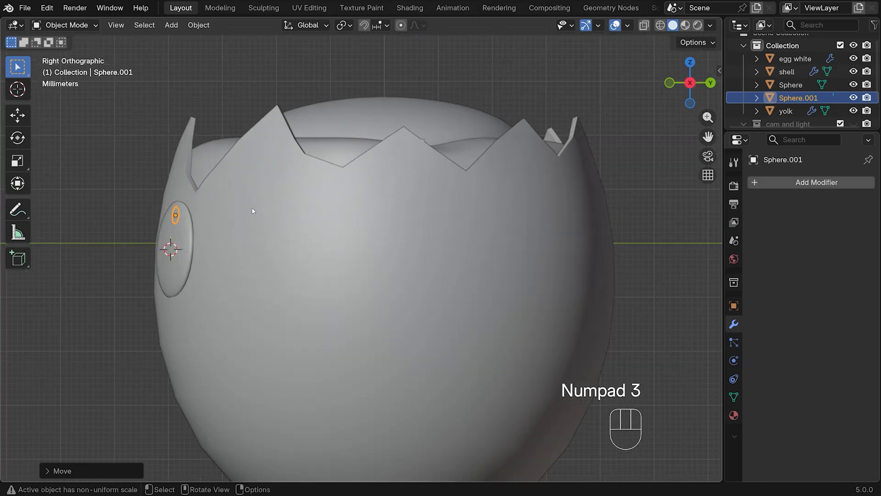
key("r")
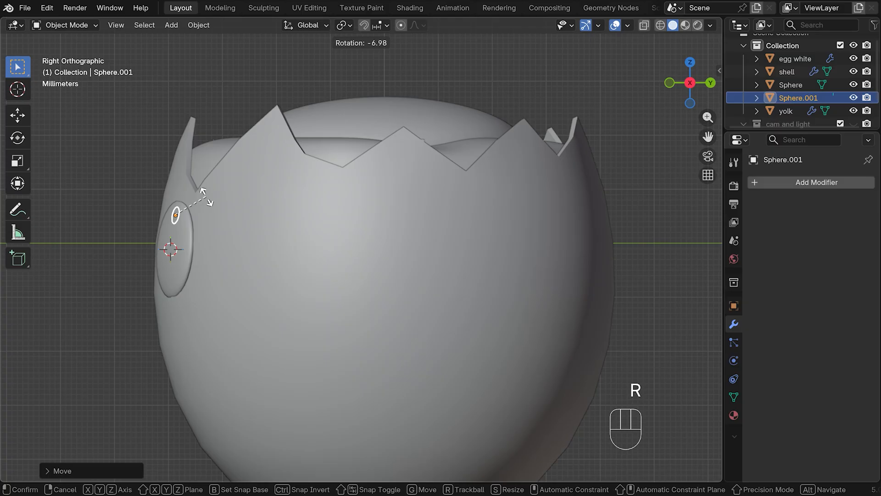
left_click(207, 201)
key("g")
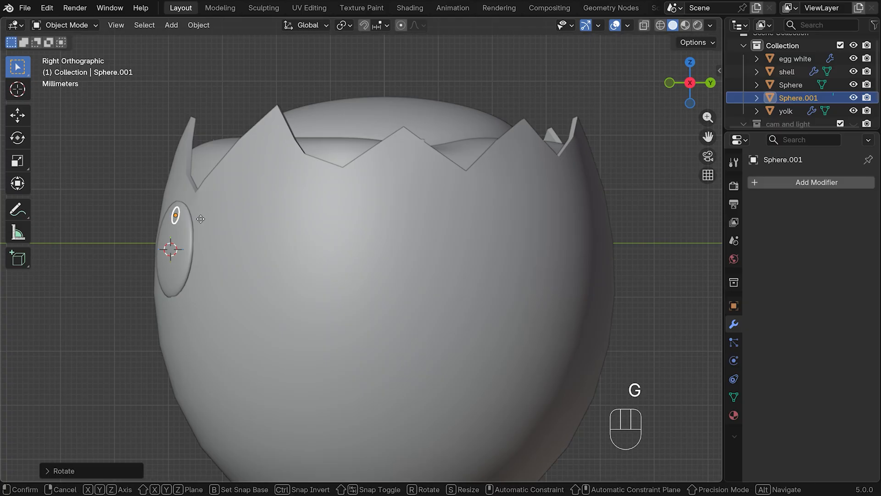
key("y")
left_click(192, 219)
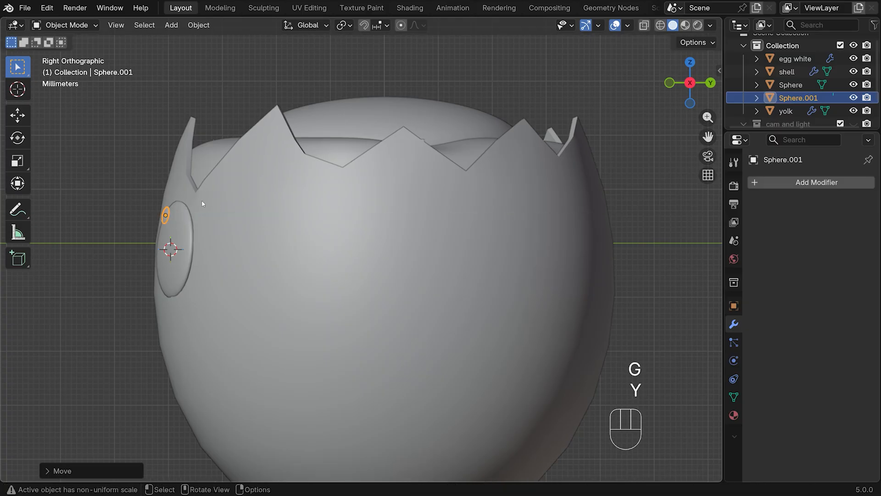
Tilt the small sphere about 7° further in right view, move it slightly back along Y, and check its placement from top and front
scroll(203, 203, "up", 2)
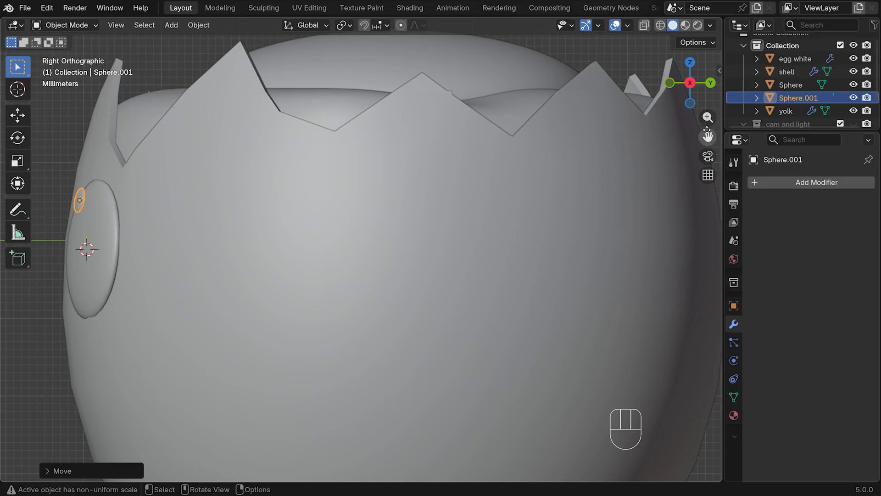
left_click_drag(708, 137, 863, 157)
key("r")
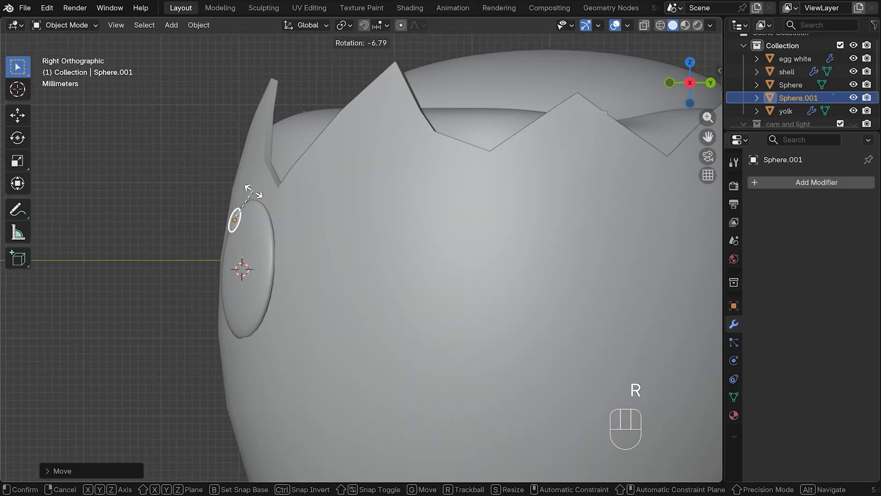
left_click(249, 223)
key("g")
key("y")
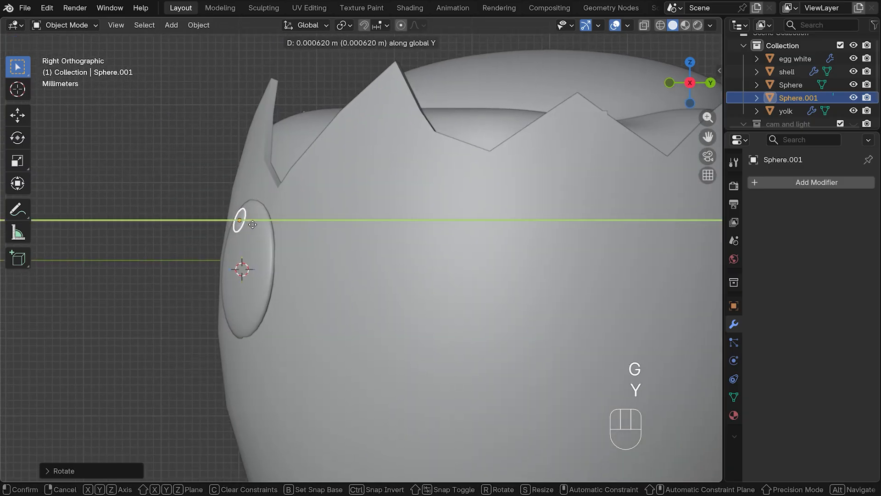
left_click(256, 226)
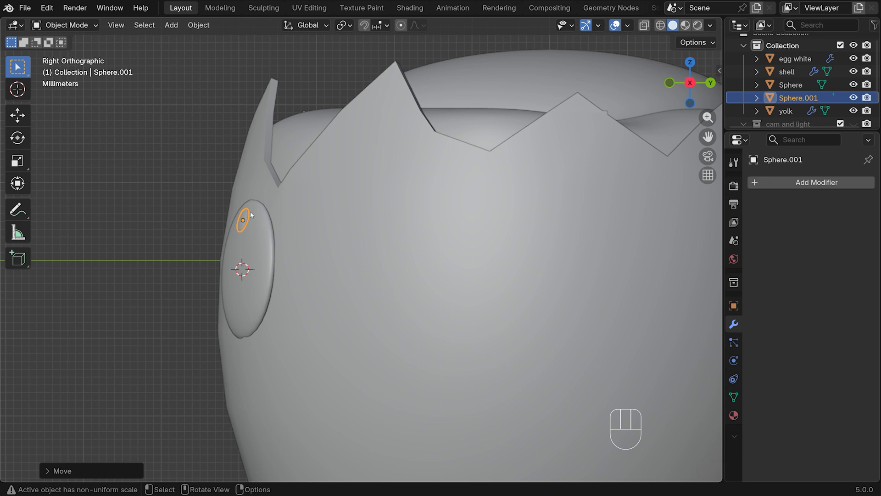
key("KP_7")
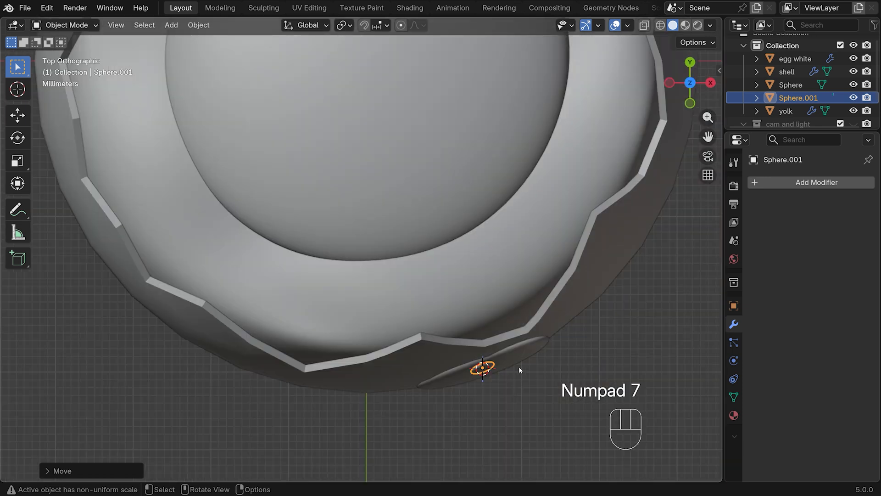
left_click(580, 343)
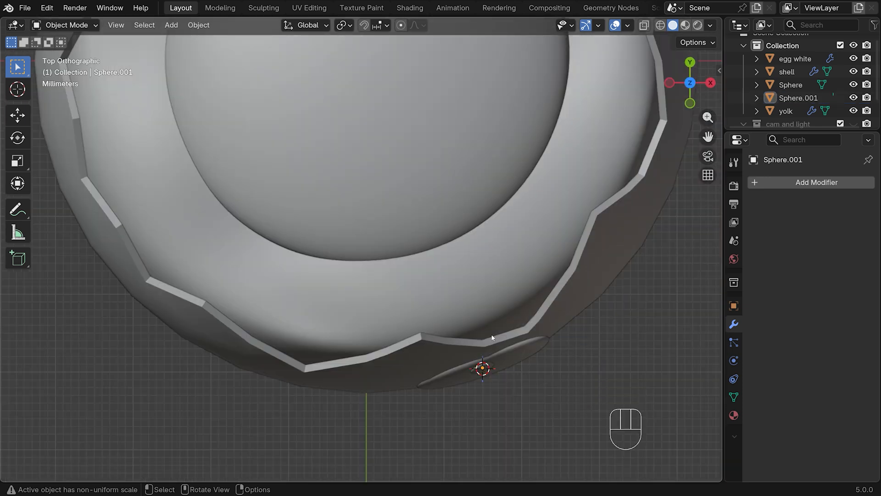
key("KP_1")
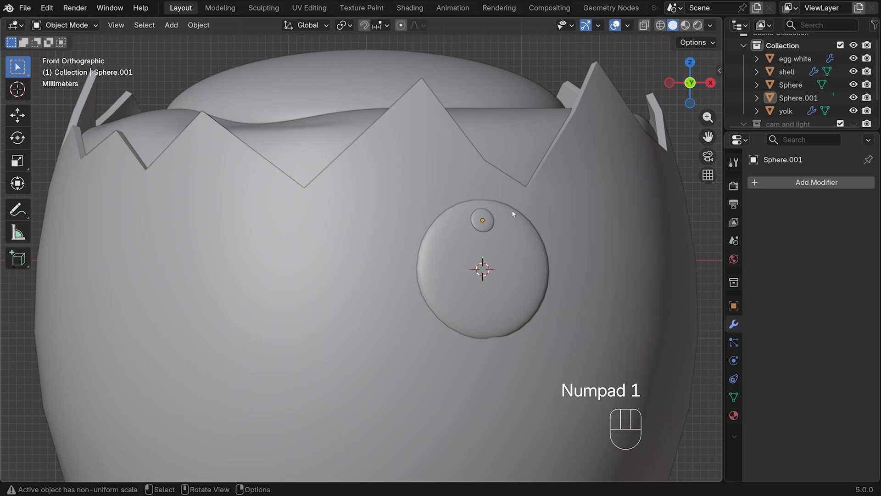
Add a level 3 Subdivision Surface to the larger flattened sphere and finely adjust its position along Y
scroll(486, 250, "down", 1)
left_click(487, 252)
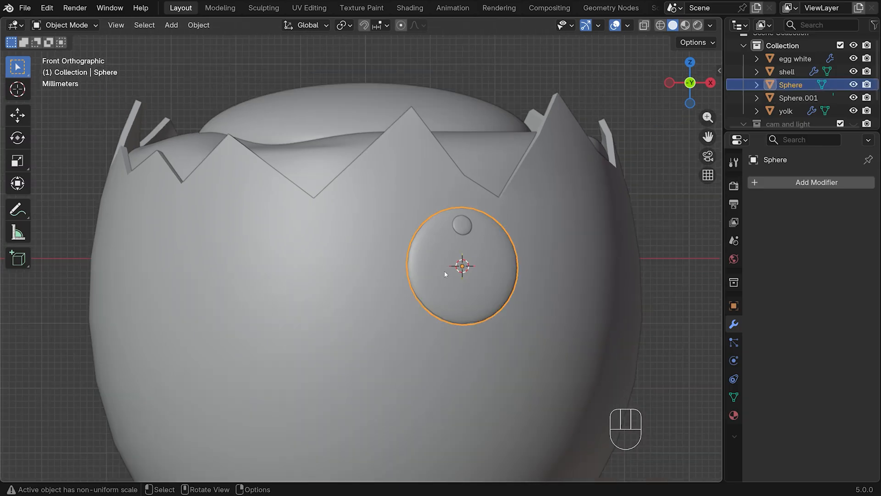
key("ctrl+3")
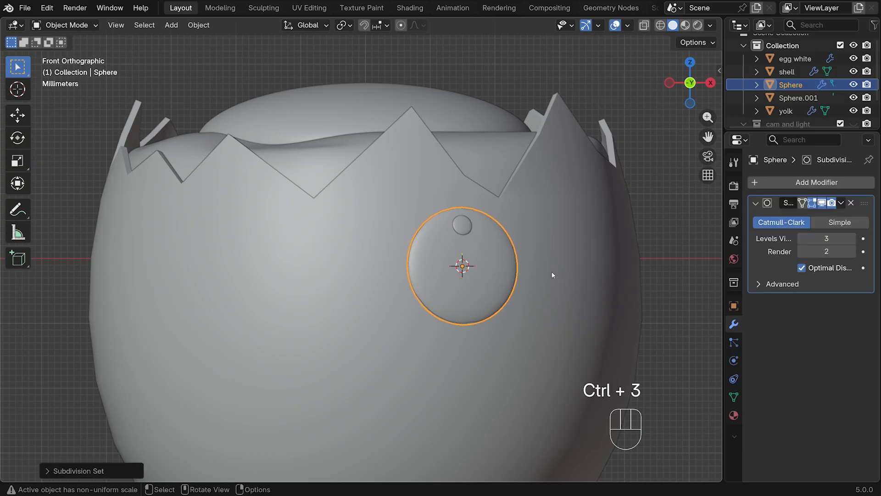
middle_click_drag(552, 275, 535, 291)
key("g")
key("y")
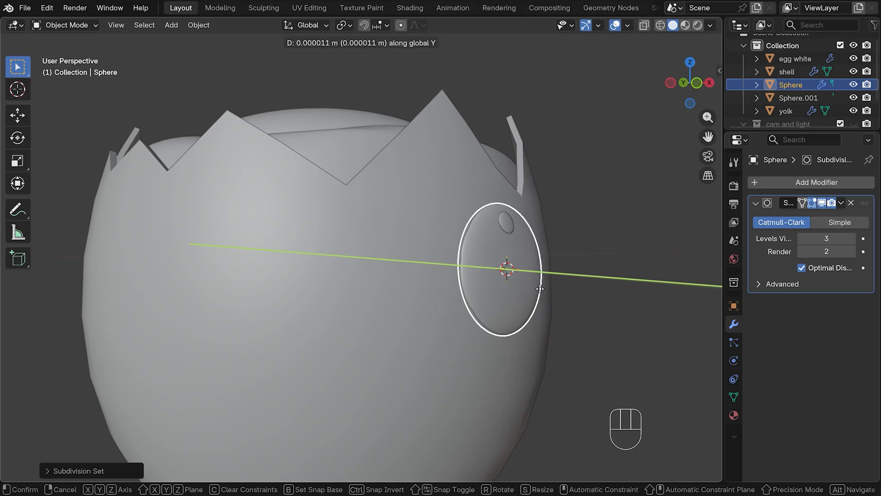
key("shift")
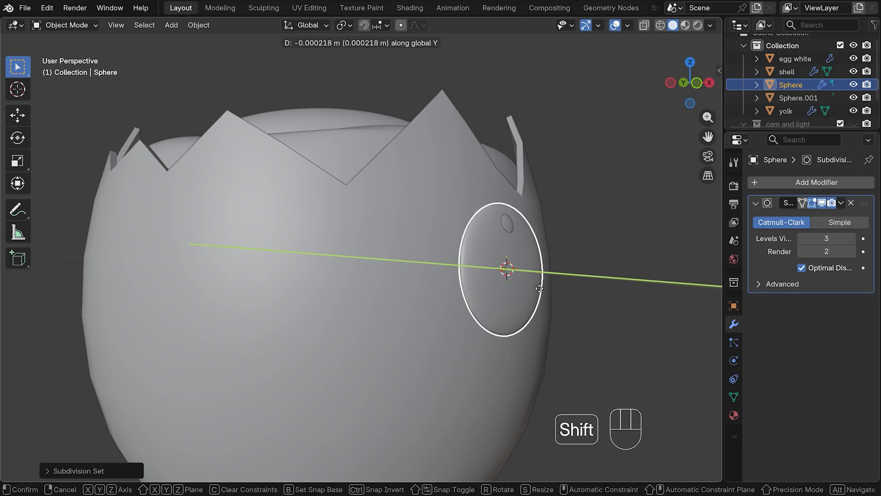
left_click(535, 289)
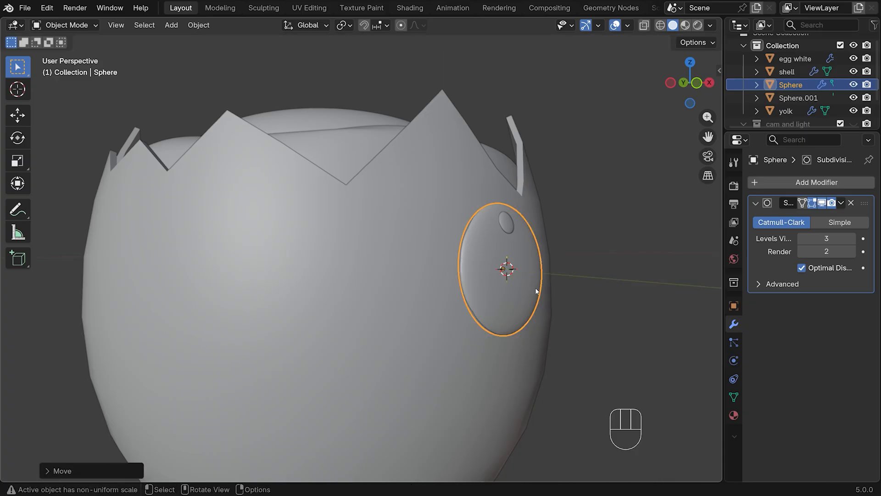
Finely adjust the small sphere along Y so it protrudes slightly from the larger one, and check it from an angle
left_click(504, 221)
key("g")
key("y")
key("shift")
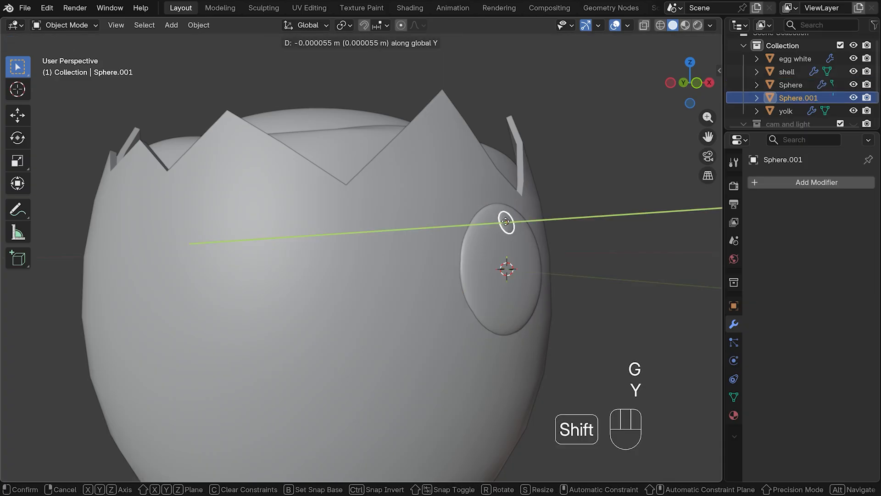
left_click(506, 222)
left_click(605, 231)
middle_click_drag(608, 233, 553, 233)
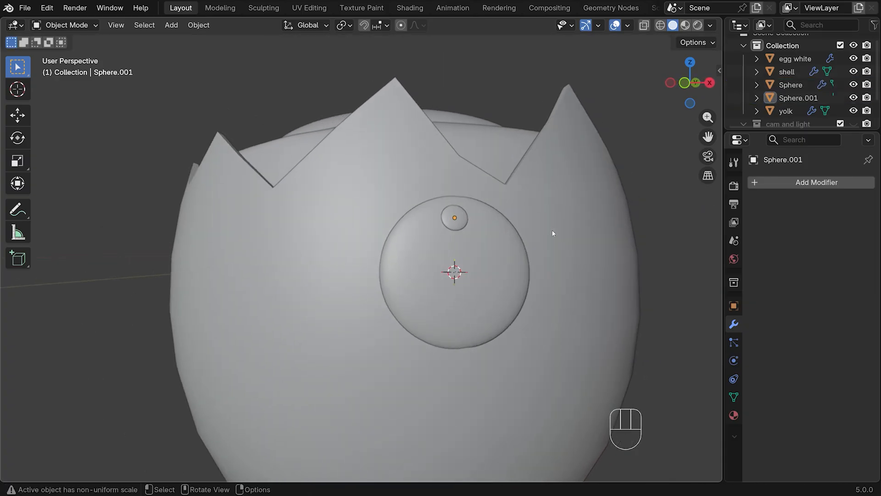
Set the larger sphere's subdivision render level to 3 and mirror it across X with the shell as mirror object
key("KP_1")
left_click(488, 261)
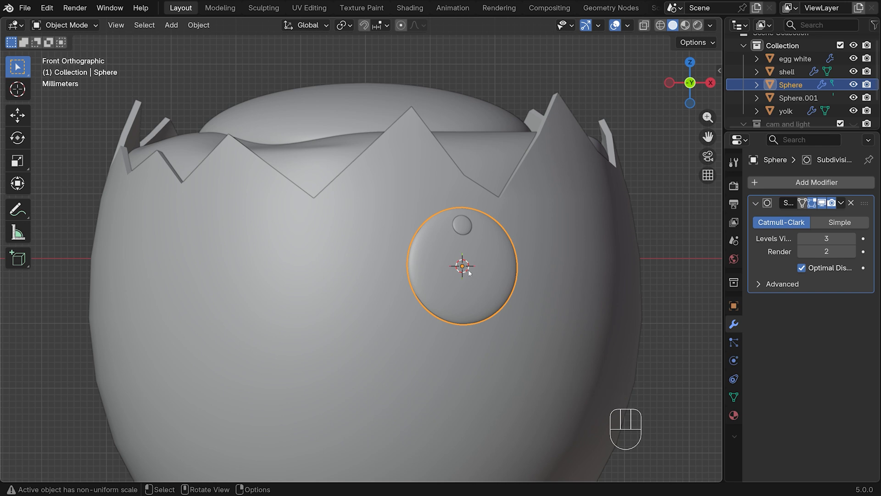
left_click(852, 251)
left_click(792, 183)
mouse_move(791, 178)
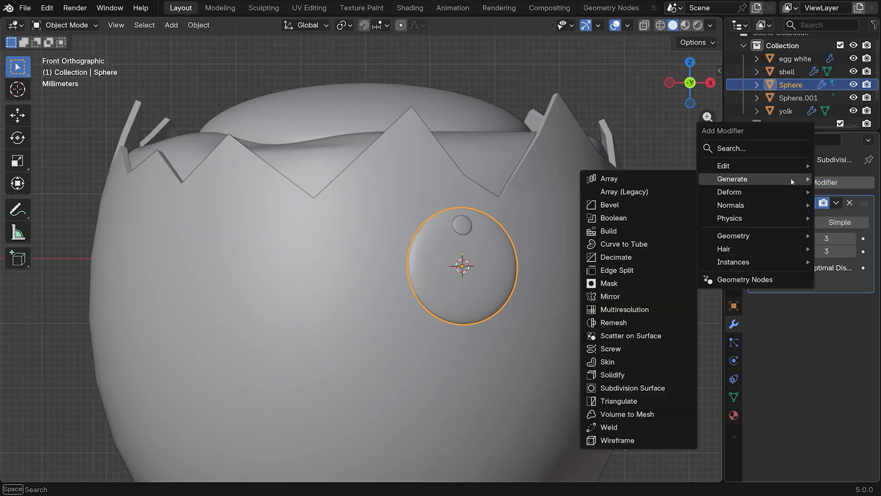
left_click(632, 299)
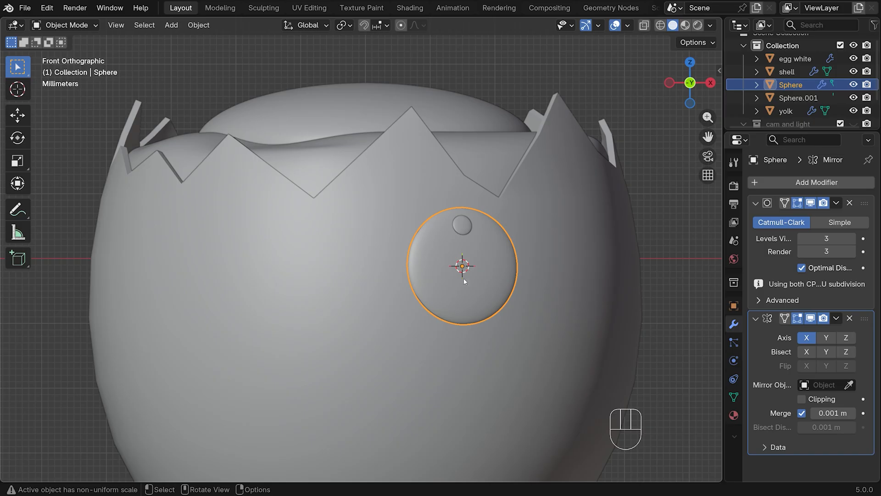
left_click(848, 385)
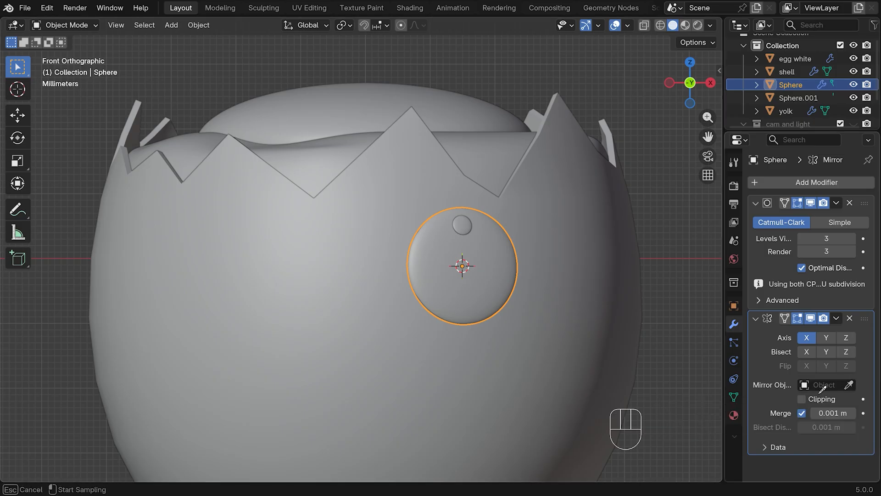
left_click(358, 196)
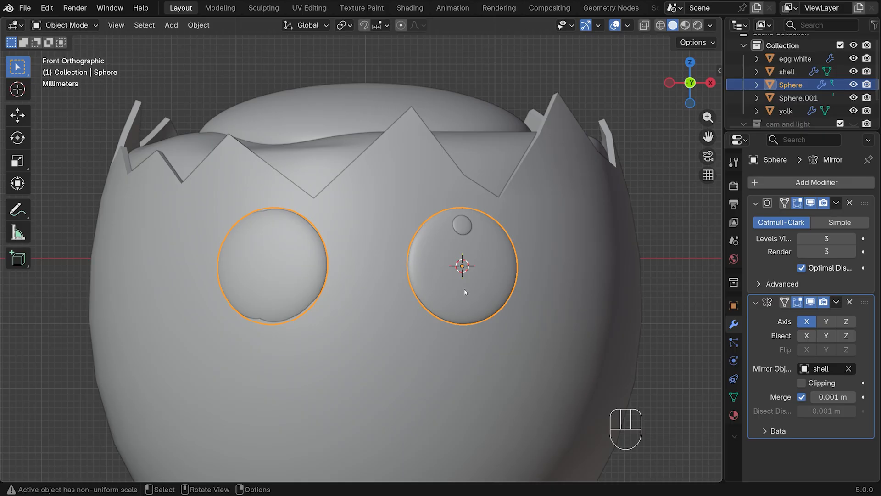
Copy the larger flattened sphere's modifiers to the small highlight sphere so it is mirrored onto the other eye
left_click(462, 225)
left_click(497, 272, "shift")
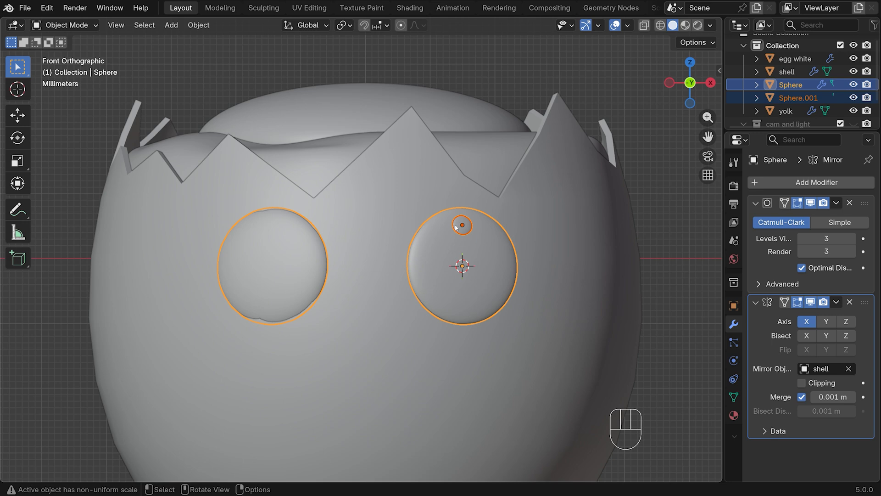
key("ctrl+l")
left_click(449, 269)
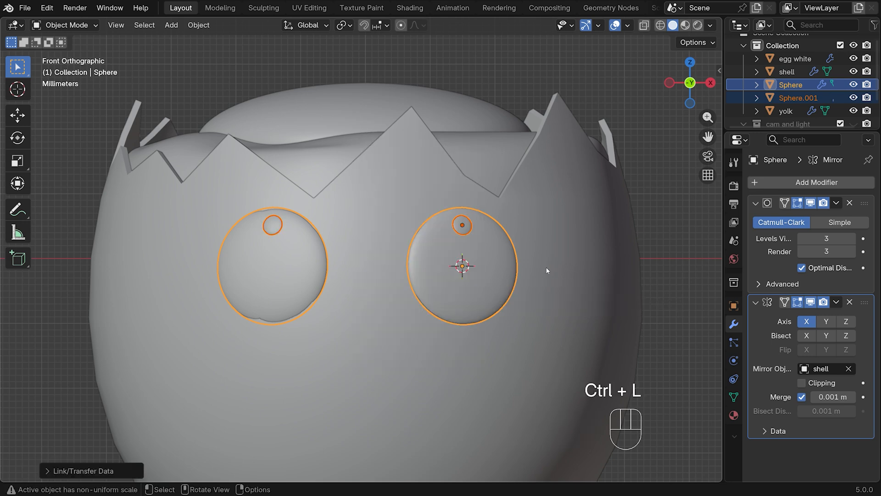
Move both eye spheres together about -0.0003 m along Y, check them from the front, and deselect them
middle_click_drag(547, 270, 464, 258)
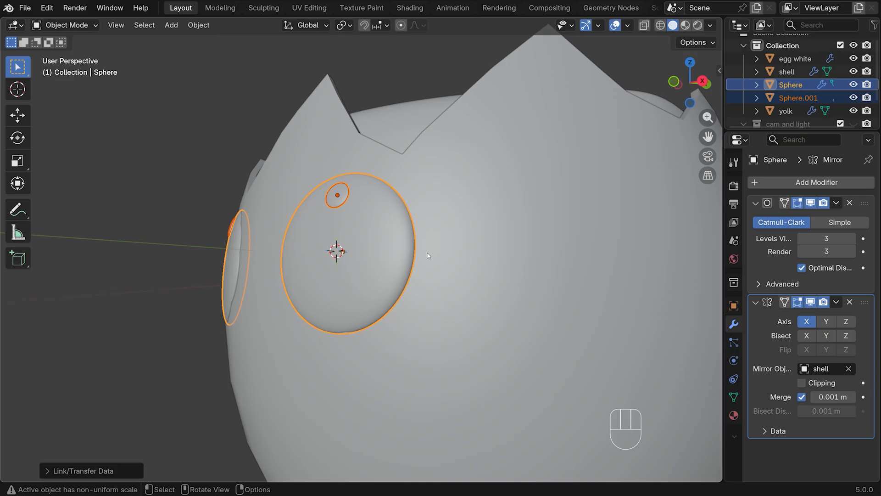
key("g")
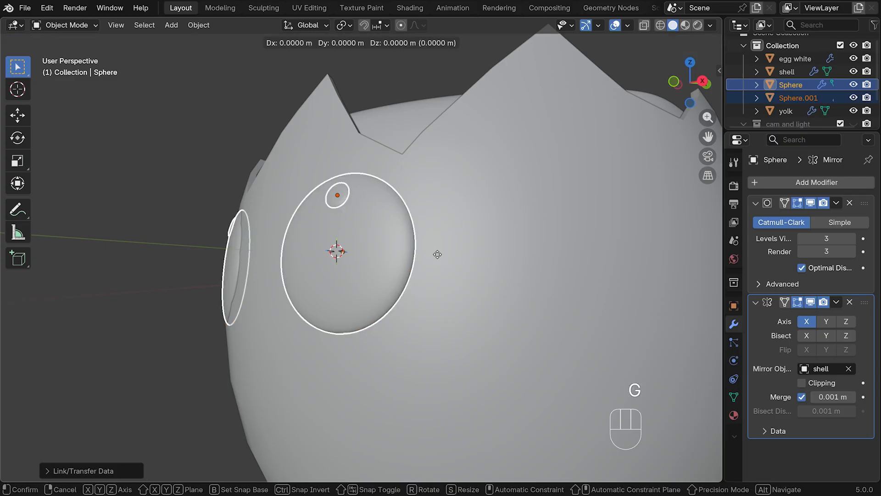
key("y")
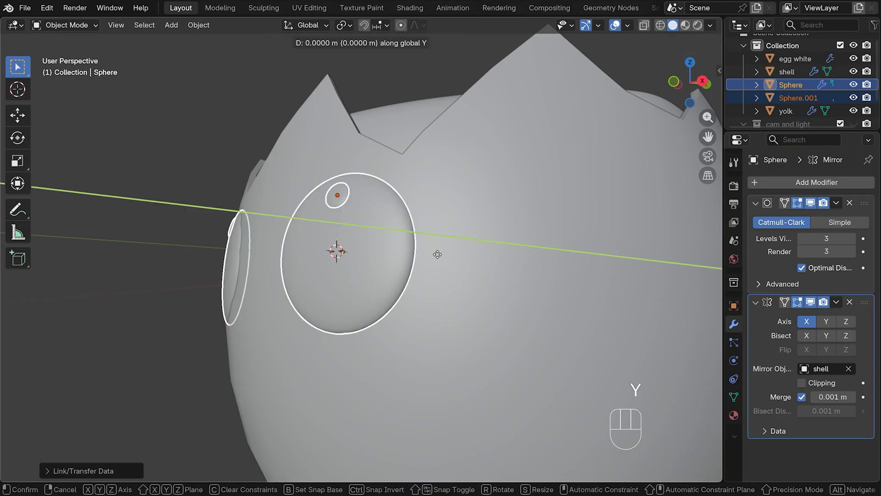
key("shift")
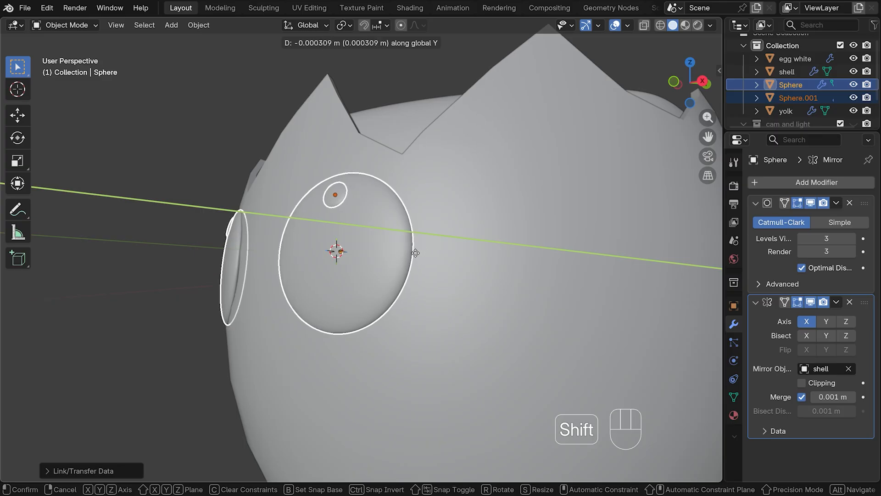
left_click(416, 255)
key("KP_1")
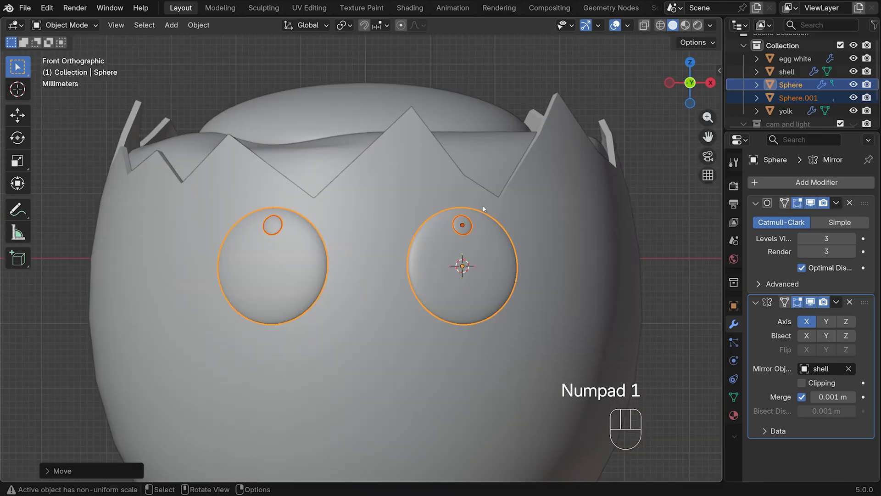
left_click(649, 163)
Place the 3D cursor on the shell's front, centred between the eyes' lower halves, and add a plane there scaled to about 0.0067
scroll(461, 287, "down", 3)
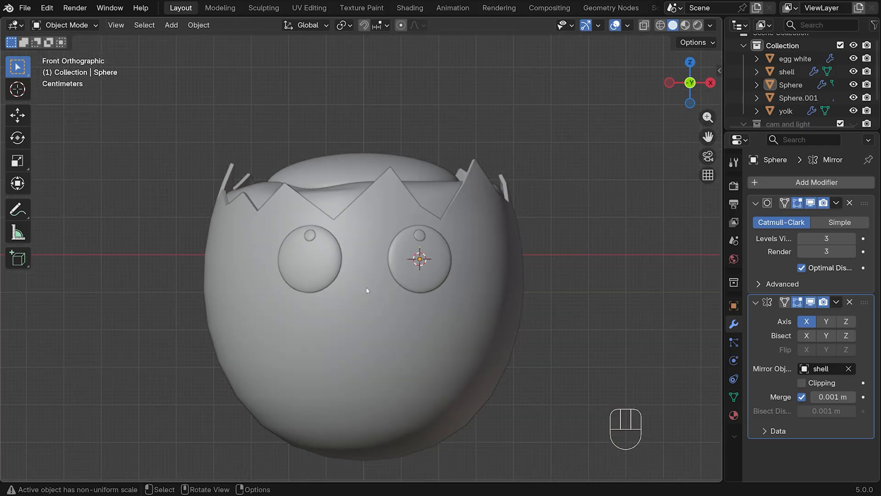
key("shift")
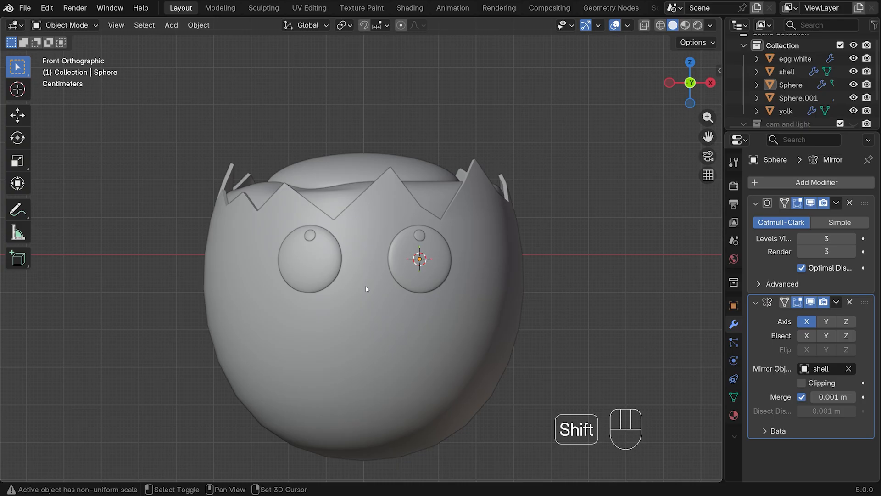
right_click(365, 286, "shift")
key("shift+a")
mouse_move(372, 228)
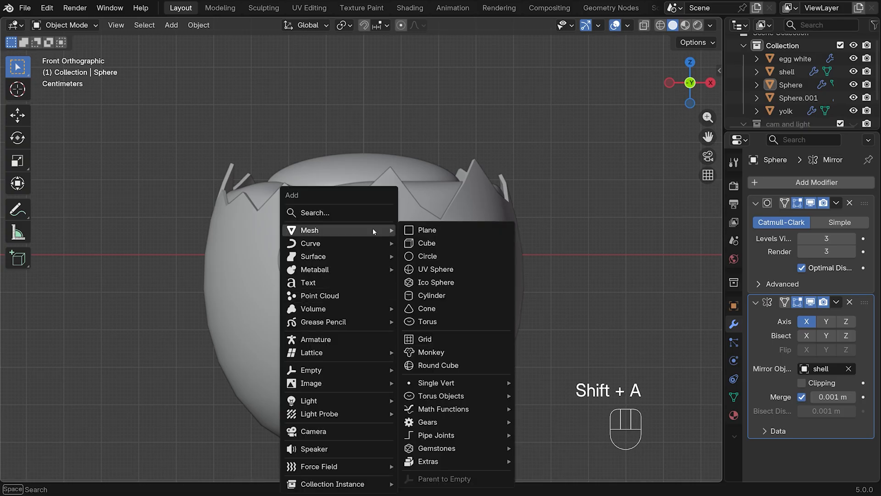
left_click(478, 231)
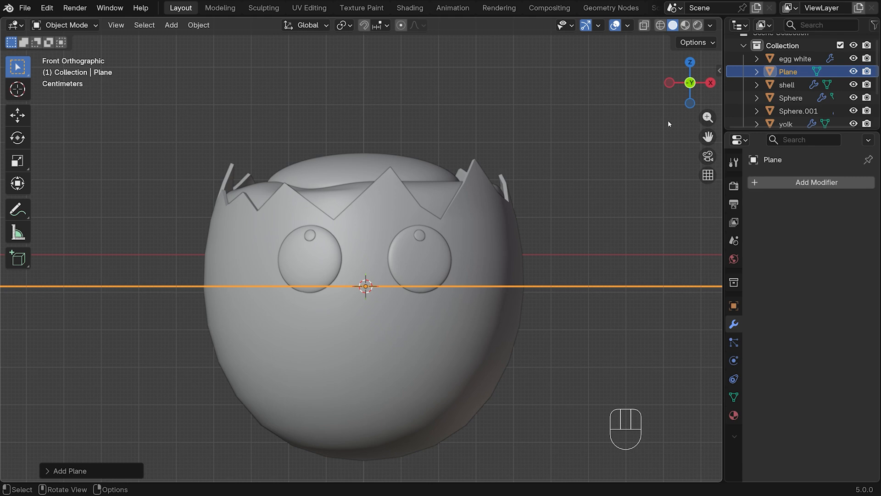
key("s")
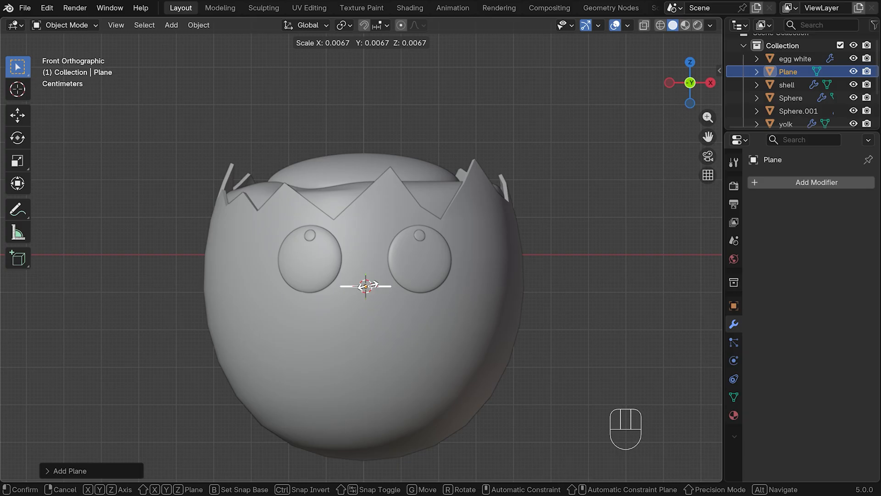
left_click(374, 285)
Shrink the plane along Y into a narrow strip in right view and apply its scale
key("KP_3")
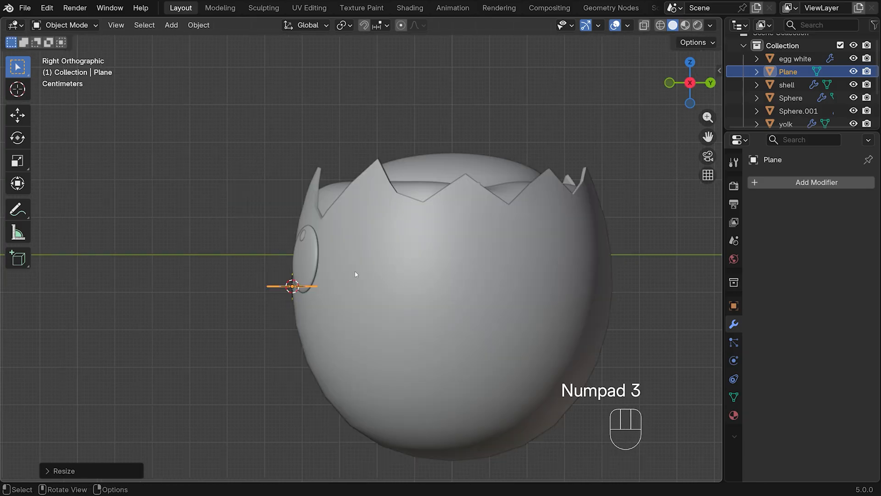
key("s")
key("y")
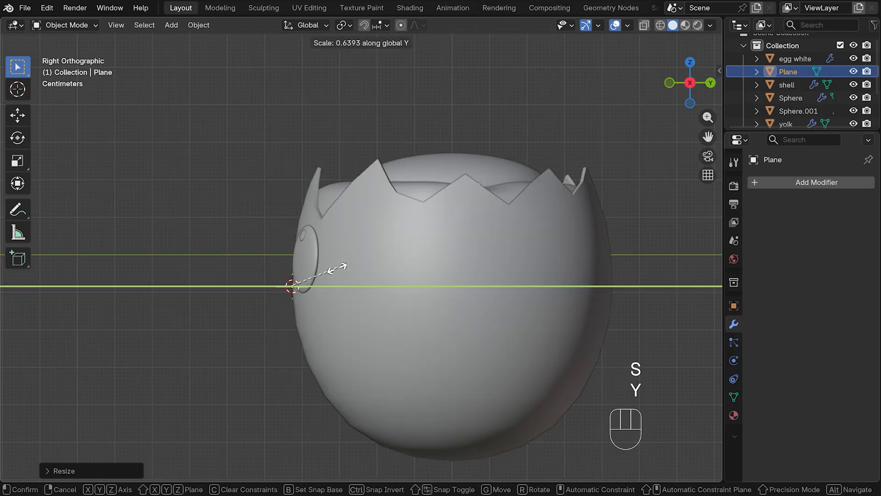
left_click(322, 269)
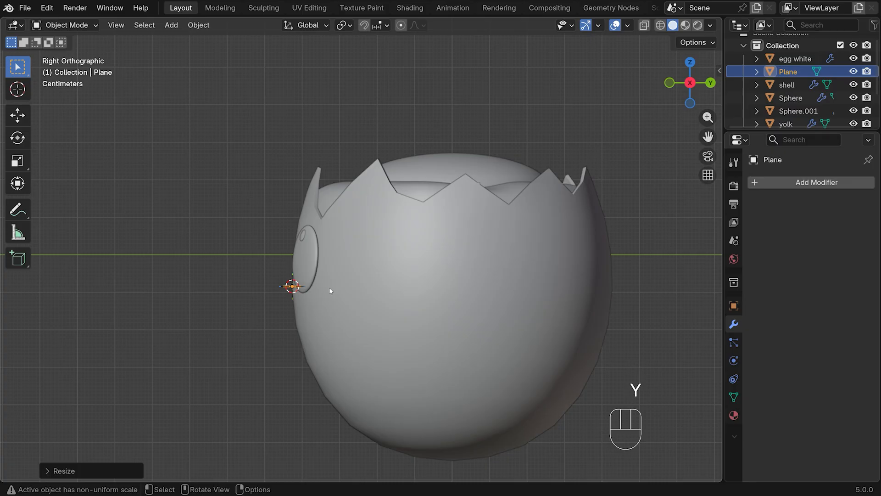
key("KP_1")
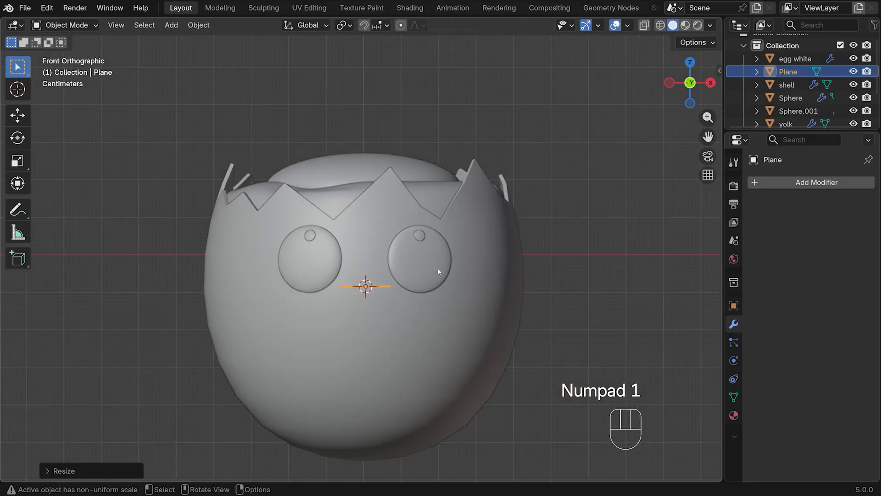
key("ctrl+a")
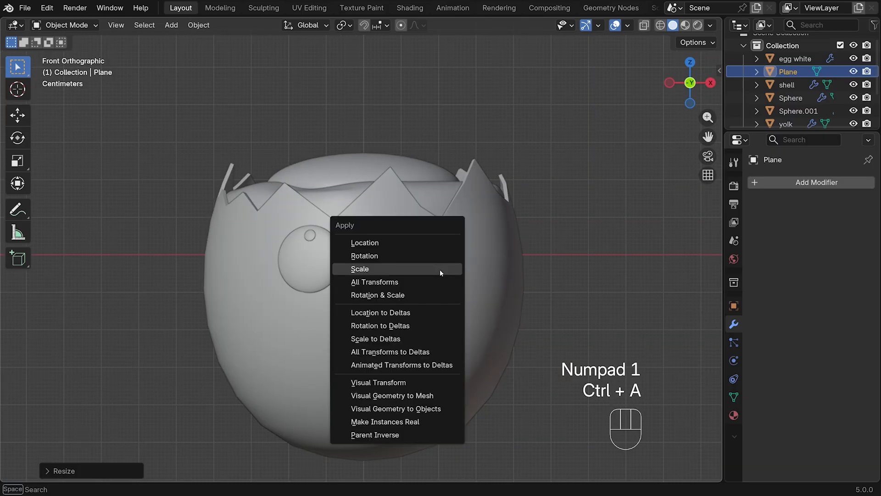
left_click(414, 263)
Add nine evenly spaced loop cuts across the length of the mouth strip
middle_click_drag(432, 266, 459, 294)
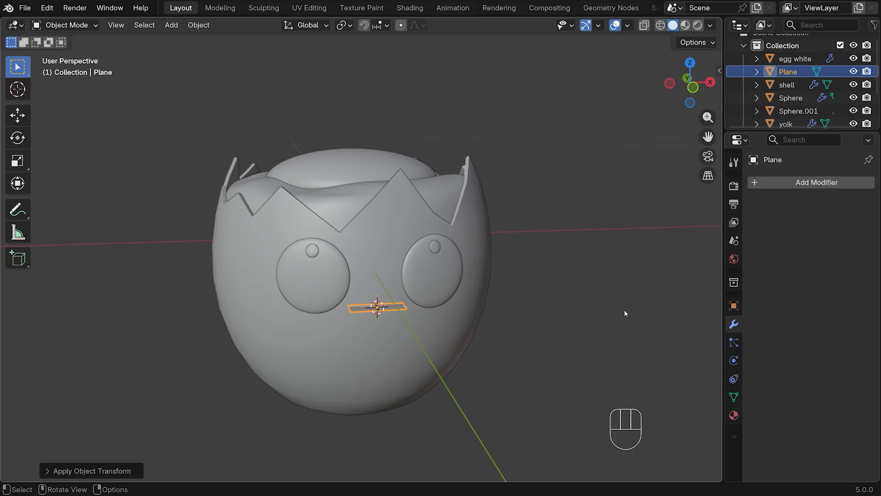
right_click(605, 297, "shift")
key("Tab")
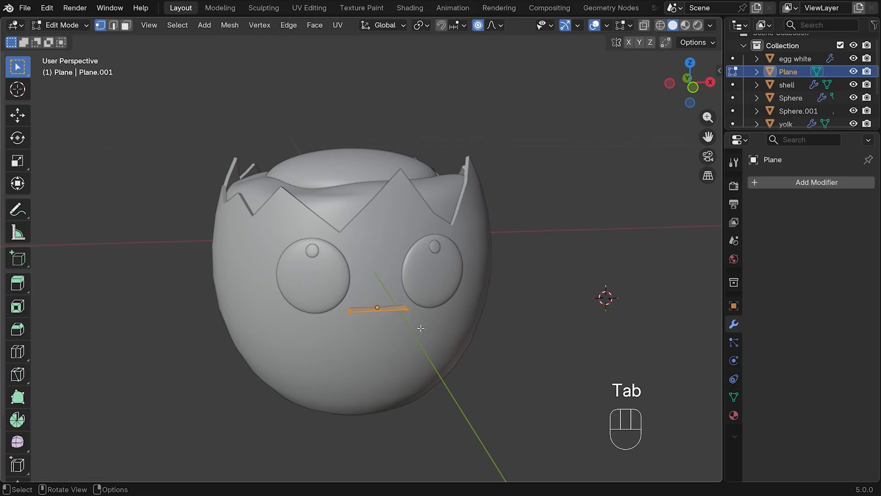
scroll(420, 328, "up", 3)
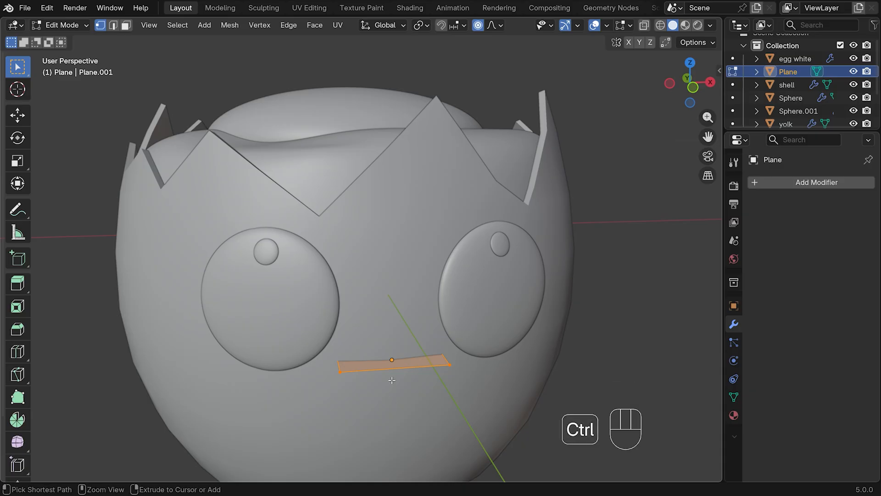
key("ctrl+r")
scroll(398, 375, "up", 2)
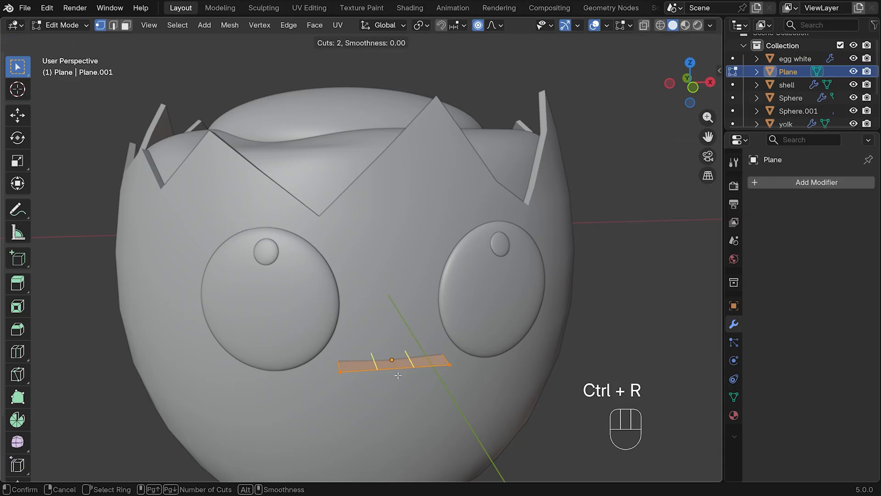
scroll(397, 376, "up", 4)
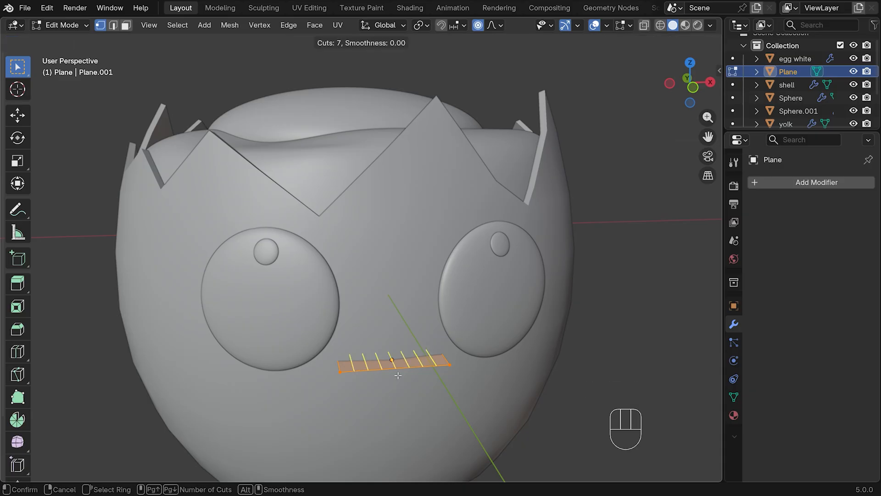
scroll(397, 376, "up", 2)
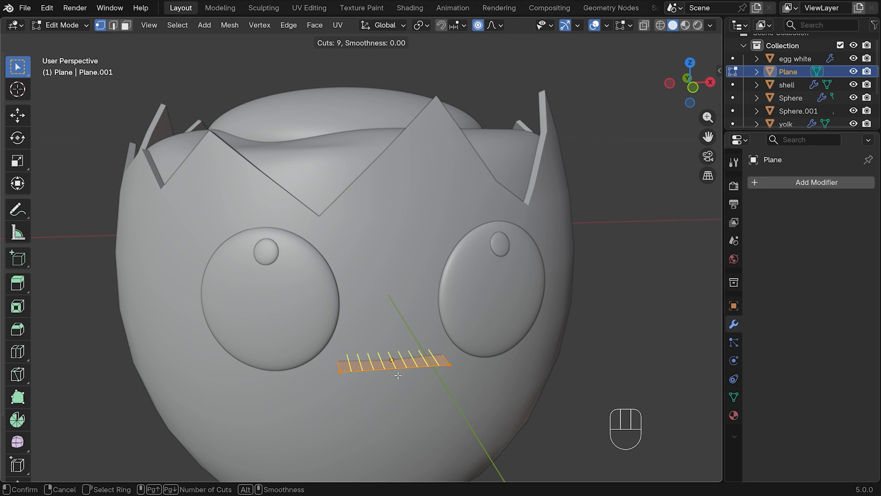
left_click(397, 376)
left_click(398, 375)
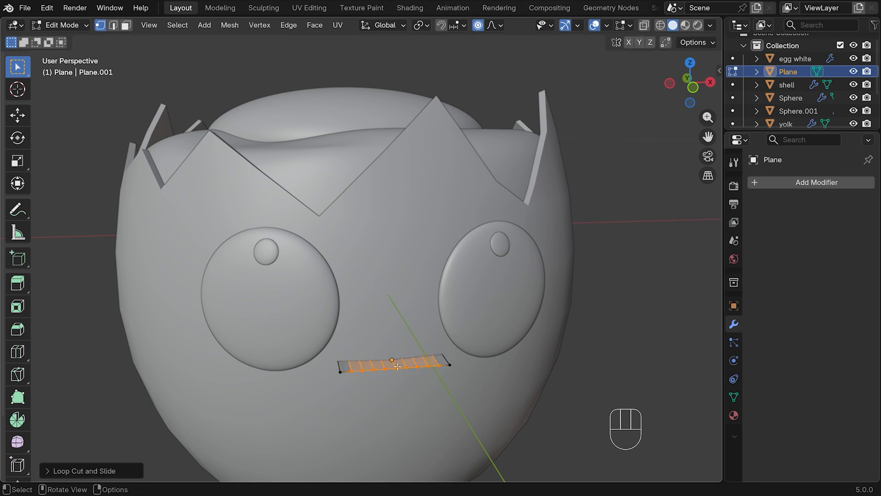
Raise the strip's middle edge about 0.0039 m along Z with smooth proportional editing to bend it into an arched mouth
key("2")
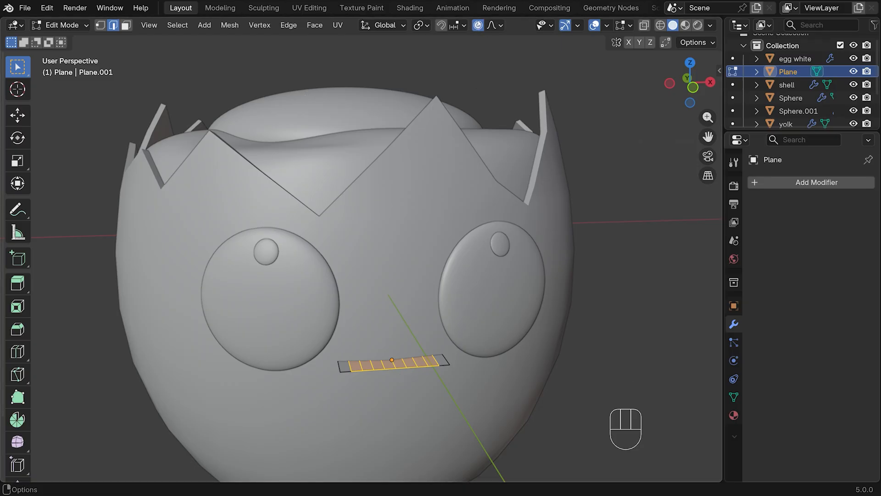
left_click(394, 364)
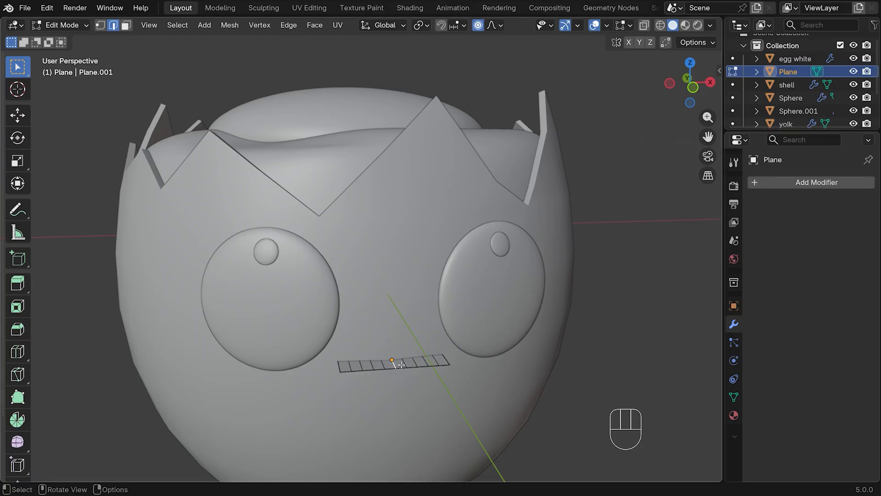
key("g")
key("z")
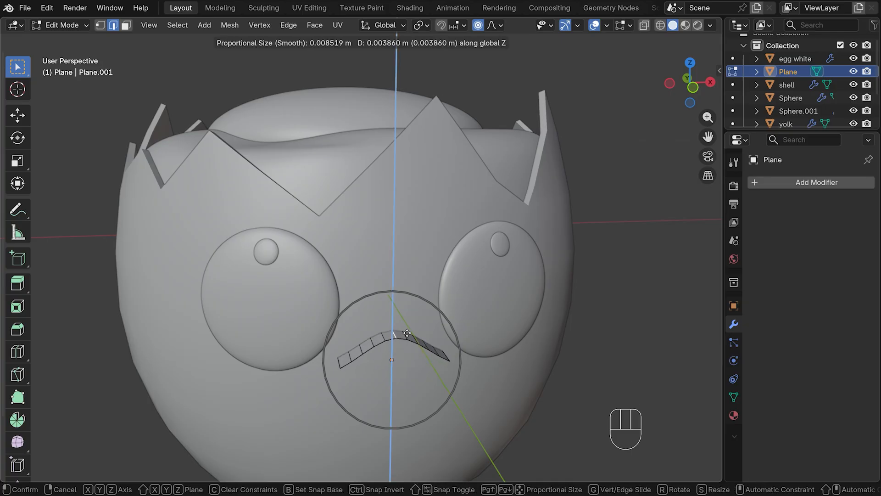
scroll(406, 335, "down", 2)
left_click(407, 333)
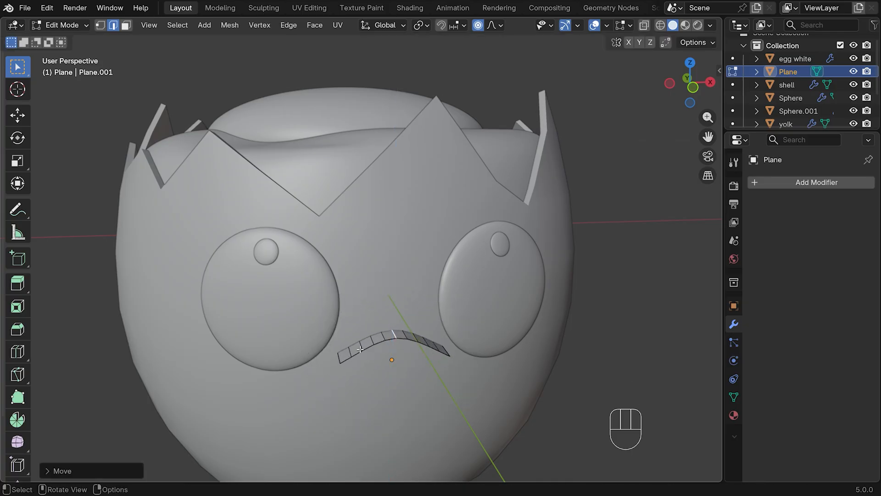
middle_click_drag(486, 385, 552, 337)
Return to Object Mode and set the mouth strip's origin to its geometry
key("Tab")
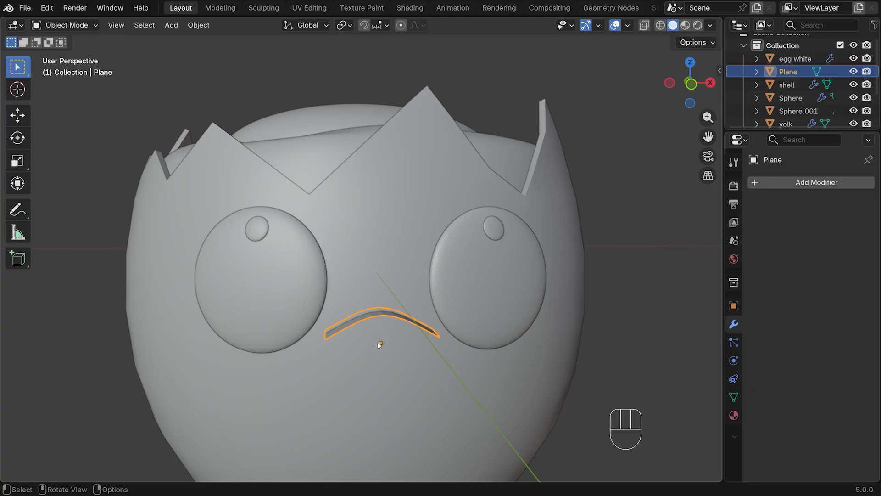
right_click(382, 314)
mouse_move(370, 301)
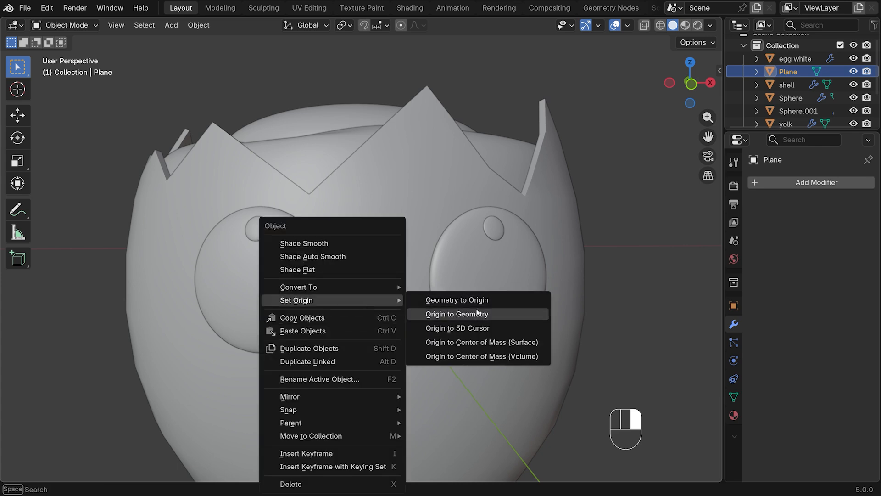
left_click(477, 314)
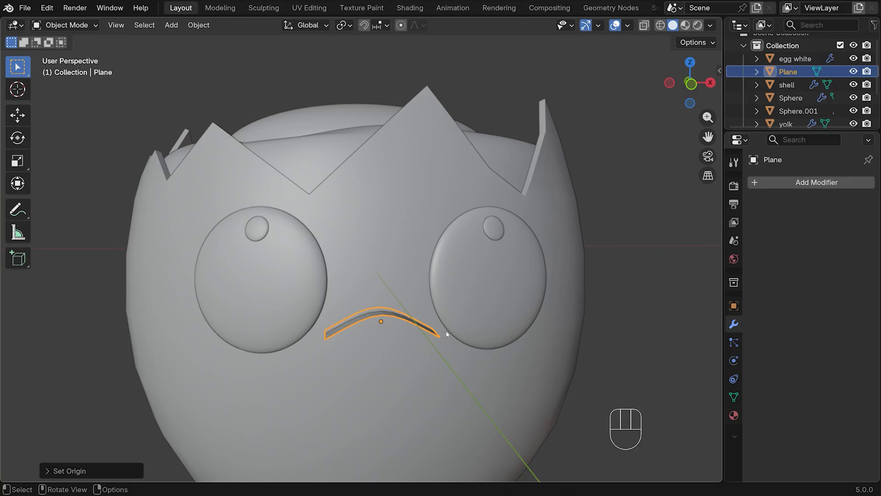
Add a Solidify modifier to the mouth strip
left_click(784, 182)
mouse_move(749, 183)
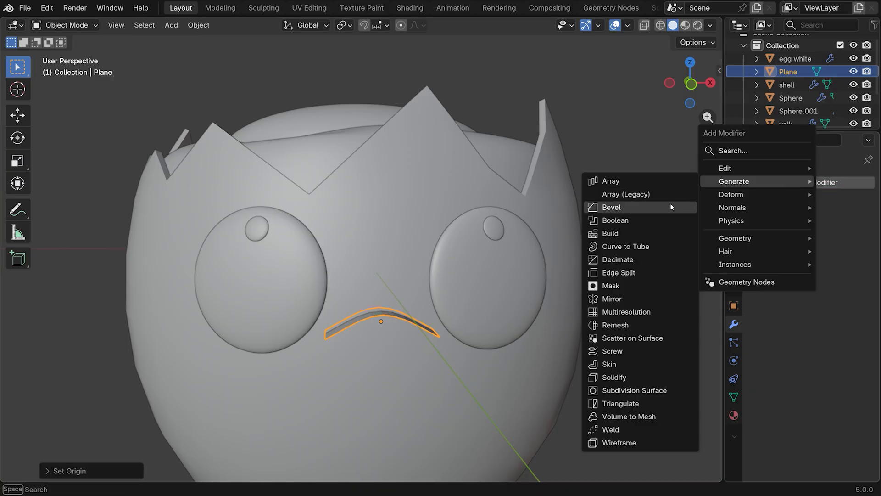
left_click(606, 377)
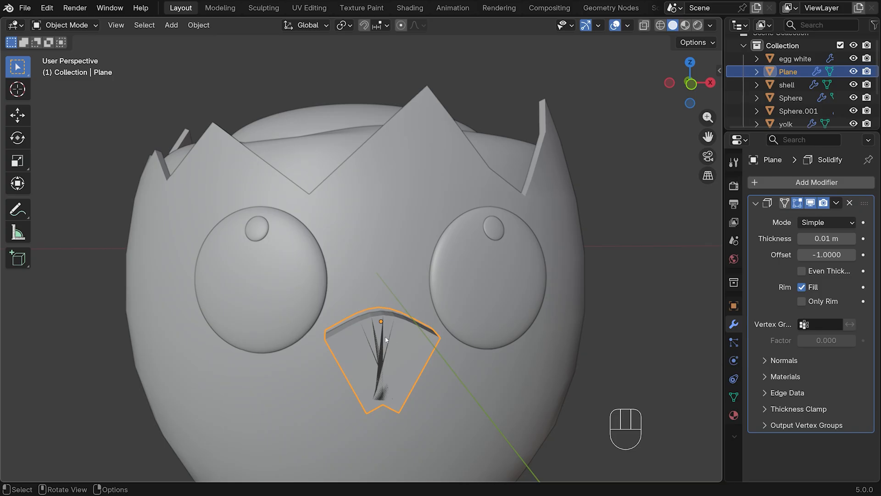
Add a level 3 Subdivision Surface modifier to the mouth and shade it smooth
key("ctrl+3")
right_click(312, 304)
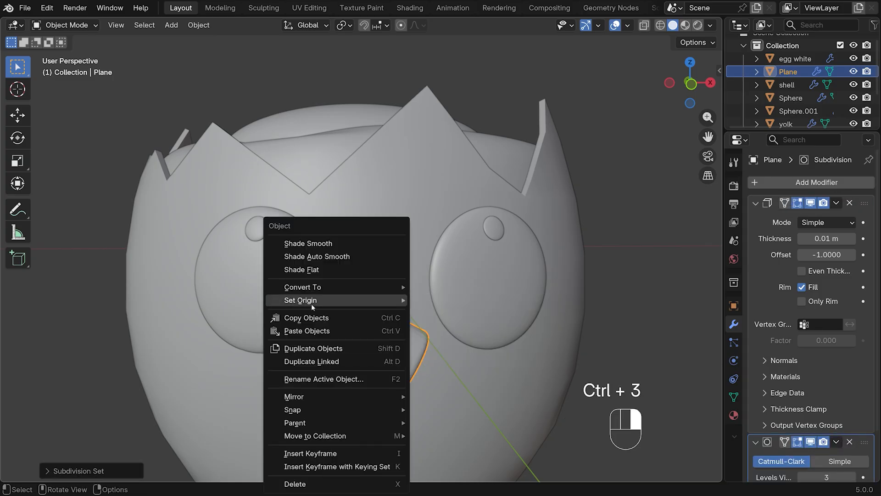
left_click(384, 242)
scroll(870, 453, "down", 2)
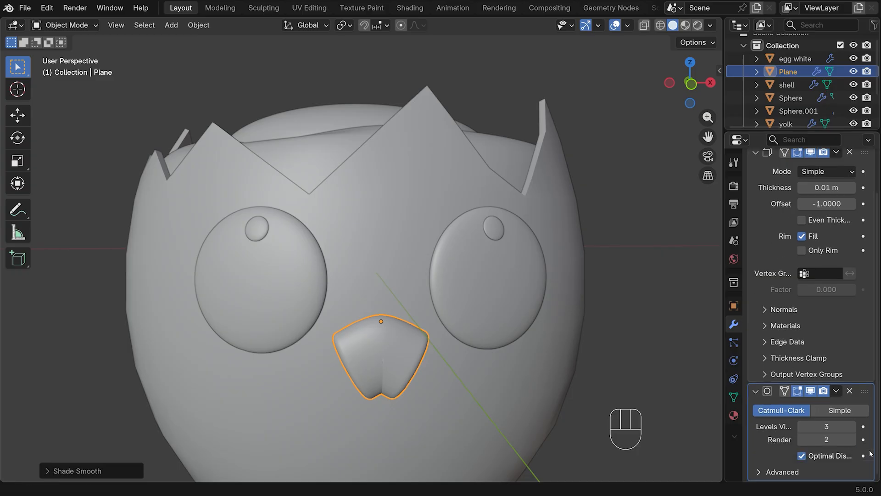
scroll(812, 241, "up", 3)
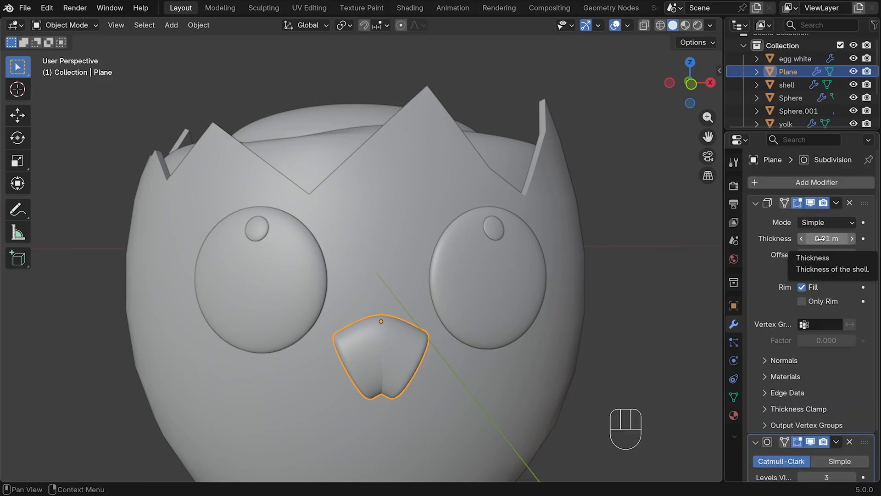
Reduce the mouth's Solidify thickness to 0.002 m
left_click(821, 238)
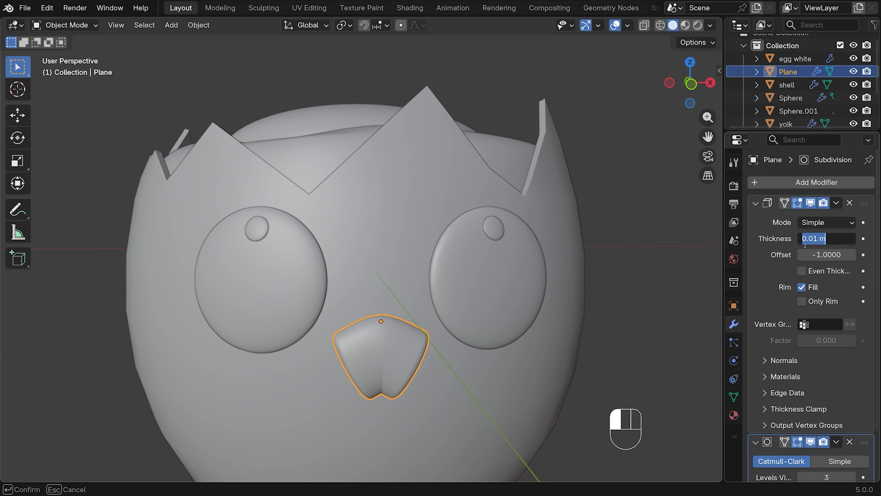
type("0.005")
key("Return")
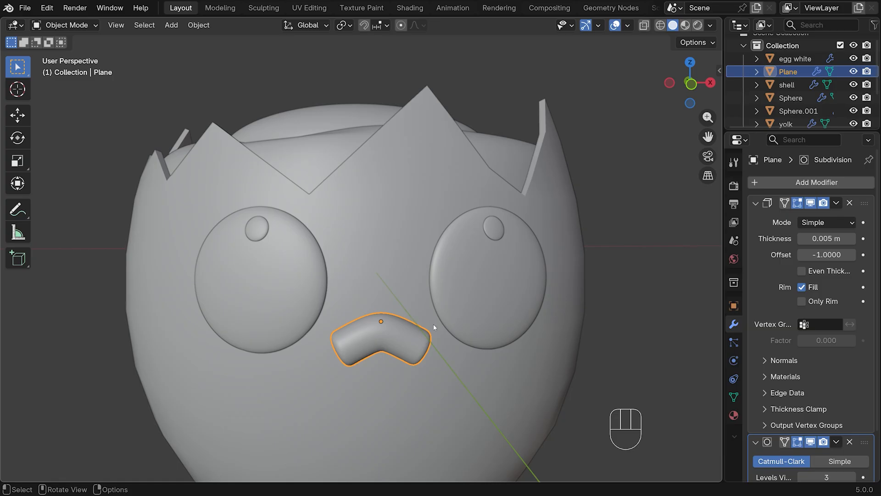
left_click(819, 243)
type("0.")
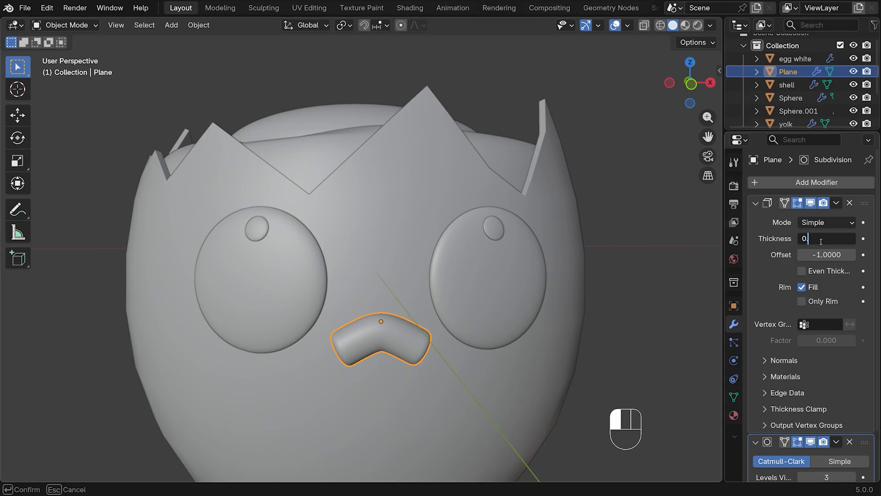
type("002")
key("Return")
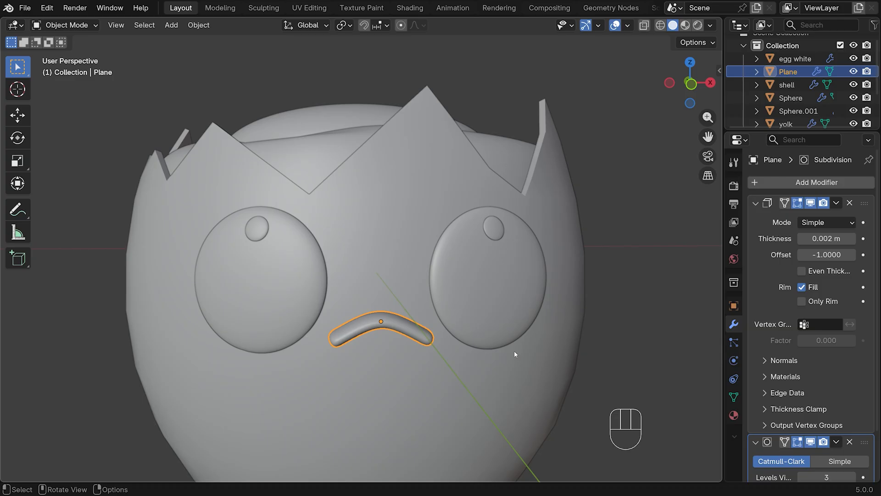
In the right side view, move the mouth about 0.001 m along Y into the shell and rotate it about -7 degrees
key("KP_3")
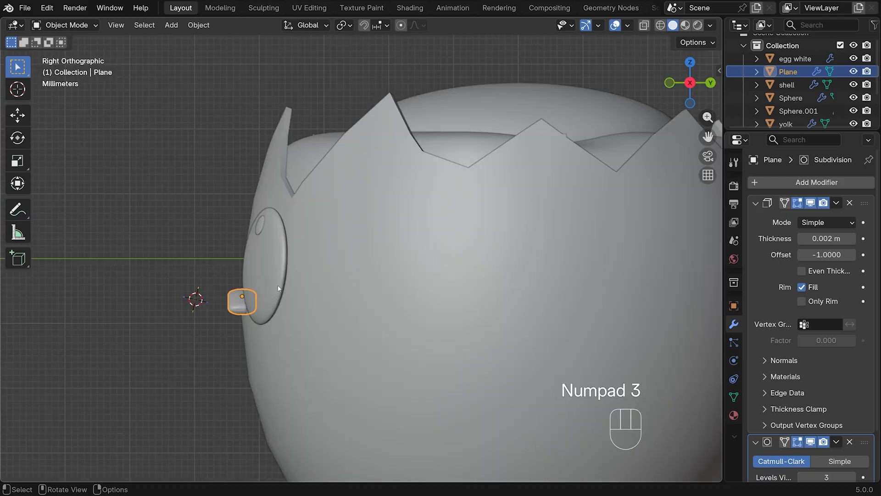
key("g")
key("y")
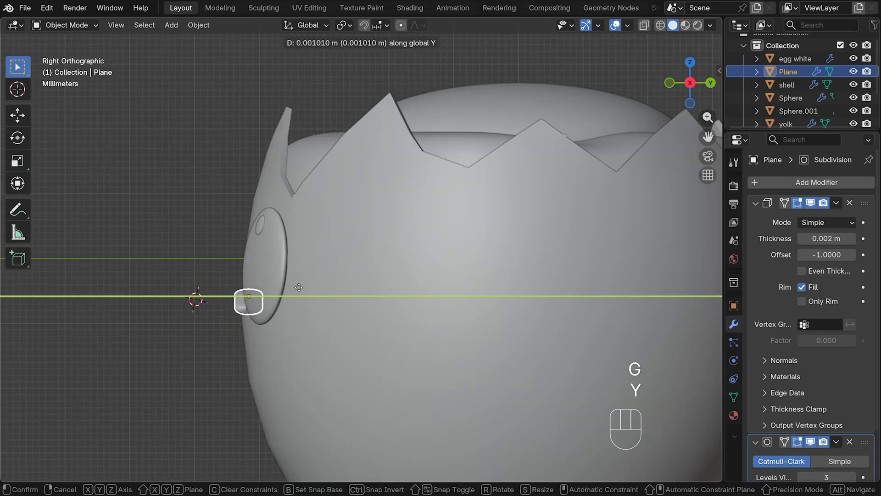
left_click(299, 286)
key("r")
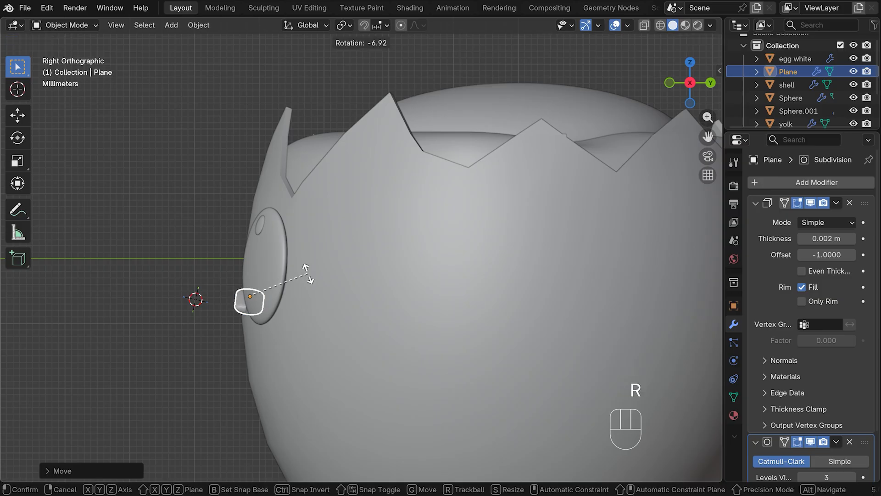
left_click(306, 274)
Adjust the mouth's position along Y so it sits against the front surface of the shell
middle_click_drag(306, 274, 511, 335)
key("g")
key("y")
left_click(558, 306)
middle_click_drag(558, 306, 497, 274)
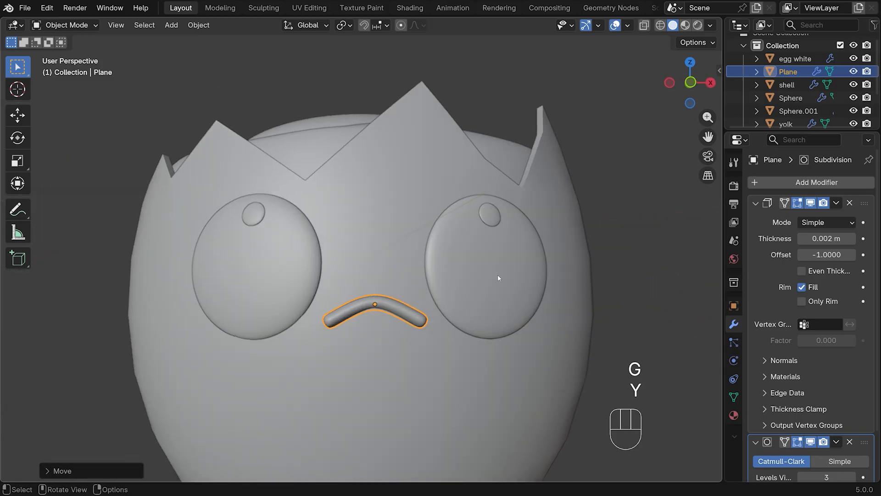
Select all parts of the egg character from the front view and move them to a new collection named "egg"
key("KP_1")
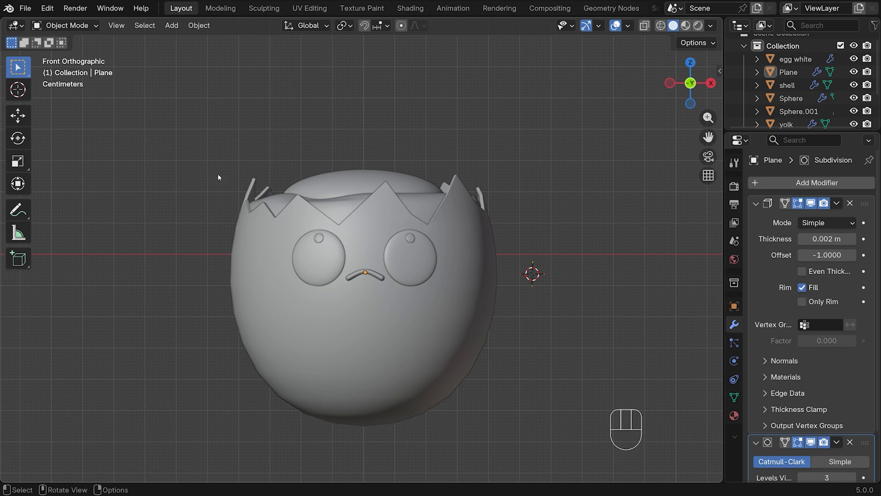
left_click_drag(203, 115, 511, 445)
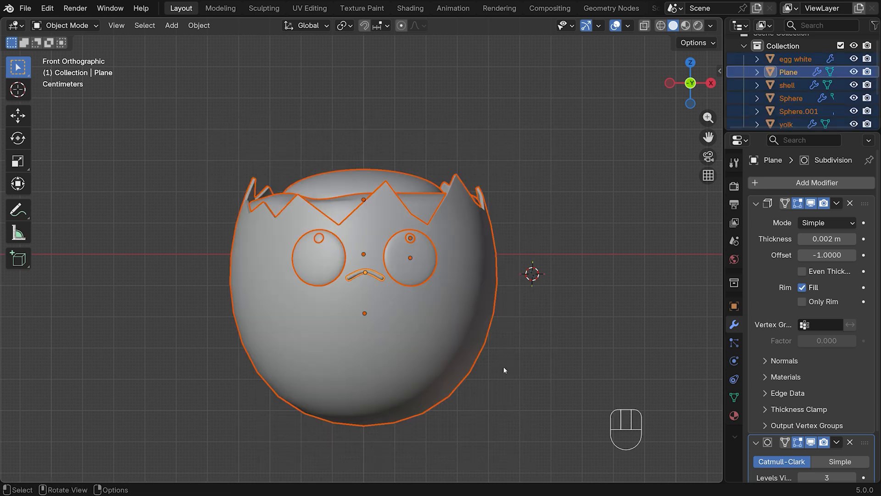
key("m")
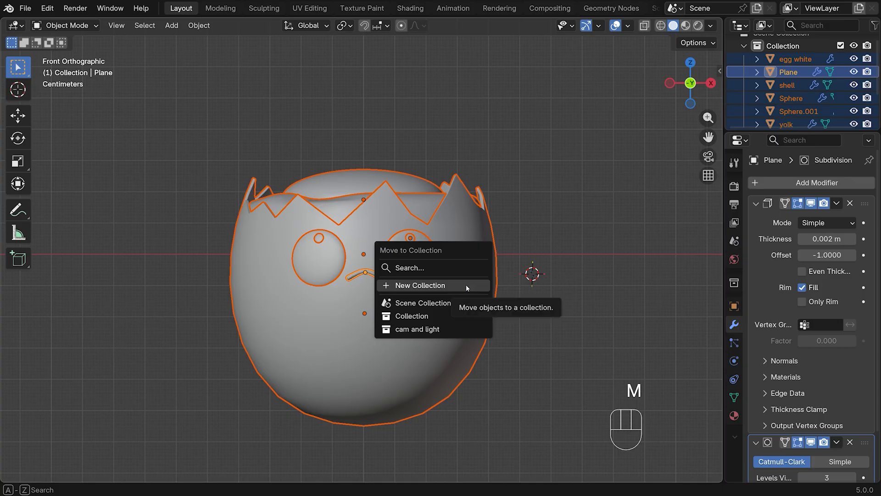
left_click(465, 284)
type("egg")
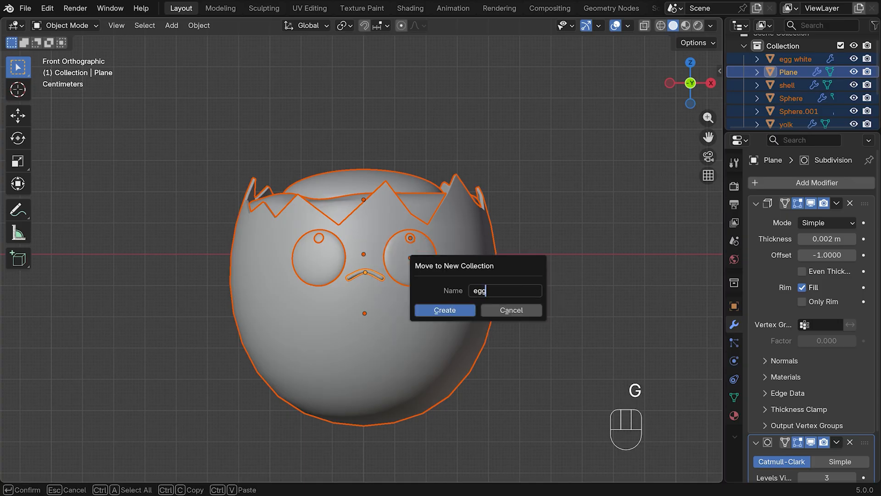
left_click(448, 308)
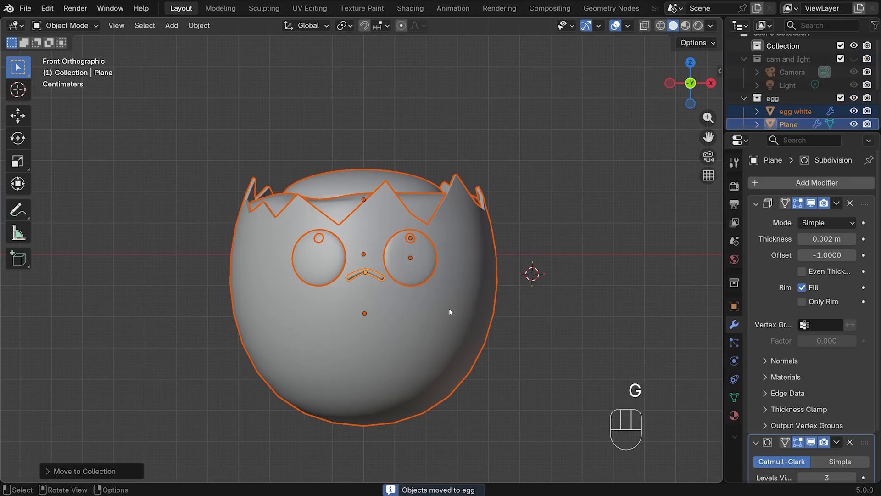
Raise the whole egg character about 0.095 m along Z above the ground line
scroll(542, 258, "down", 5)
scroll(436, 248, "down", 1)
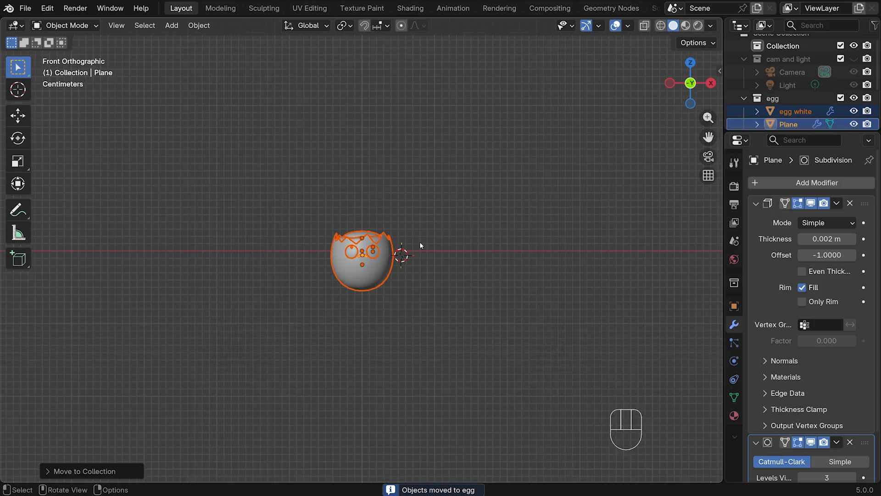
key("g")
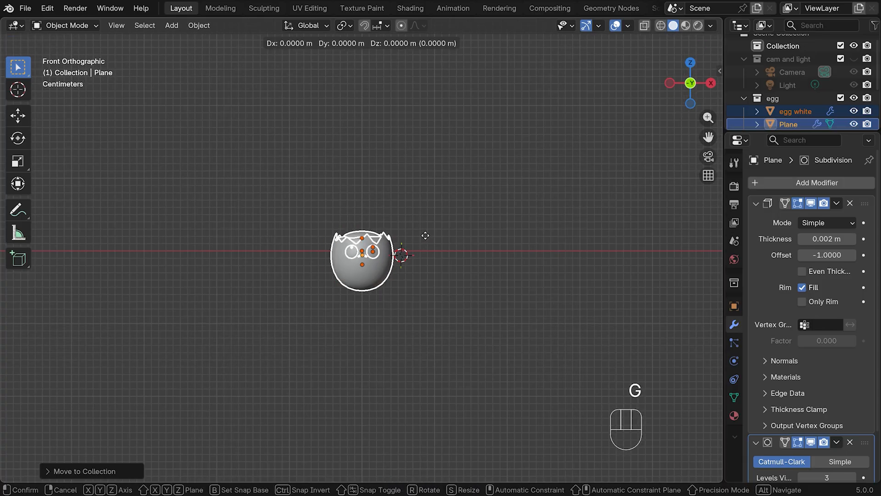
key("z")
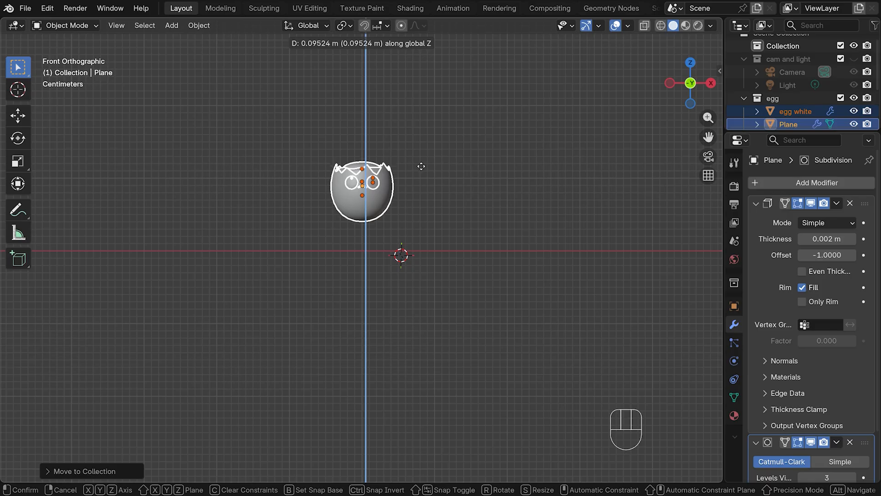
left_click(422, 170)
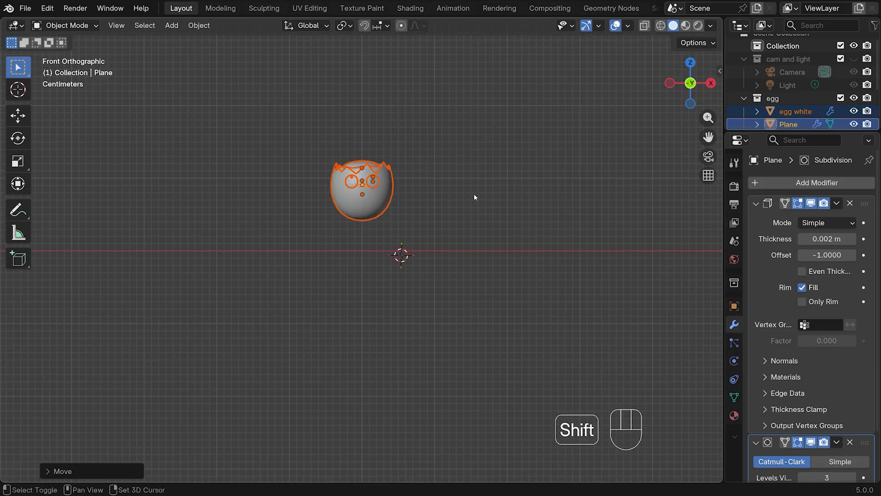
Snap the 3D cursor to the world origin and add a mesh plane there
key("shift+s")
left_click(376, 238)
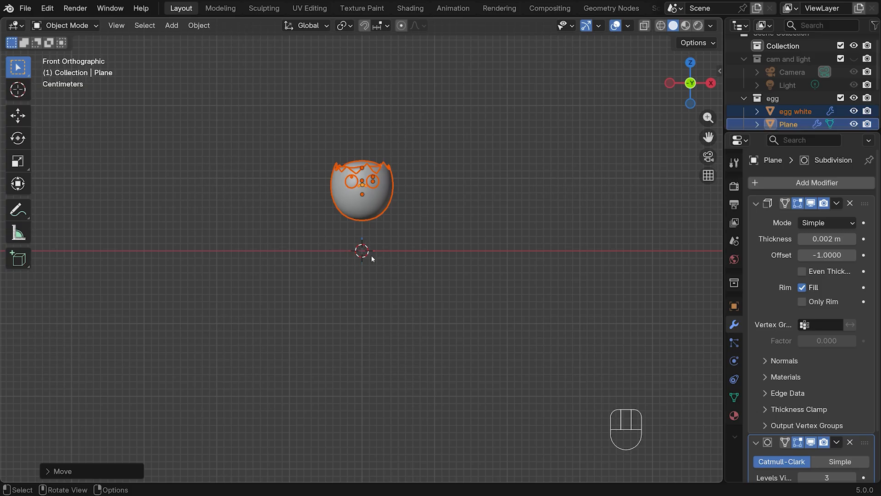
key("shift+a")
mouse_move(393, 231)
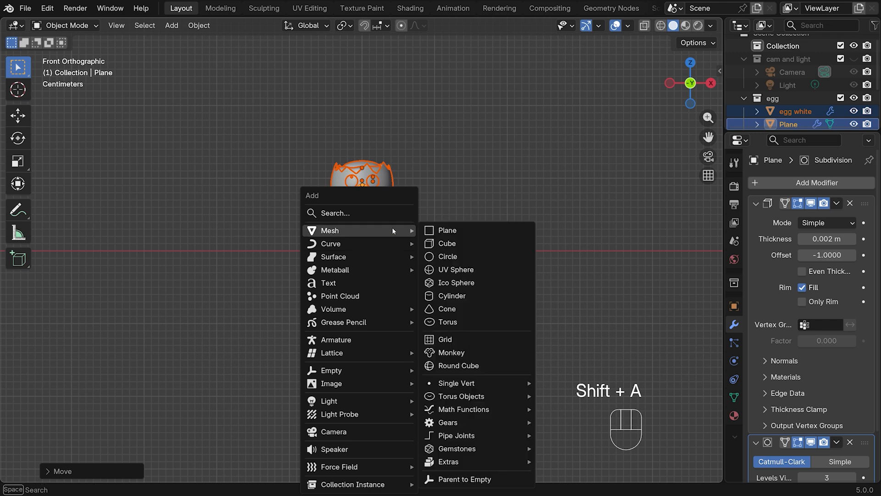
left_click(458, 230)
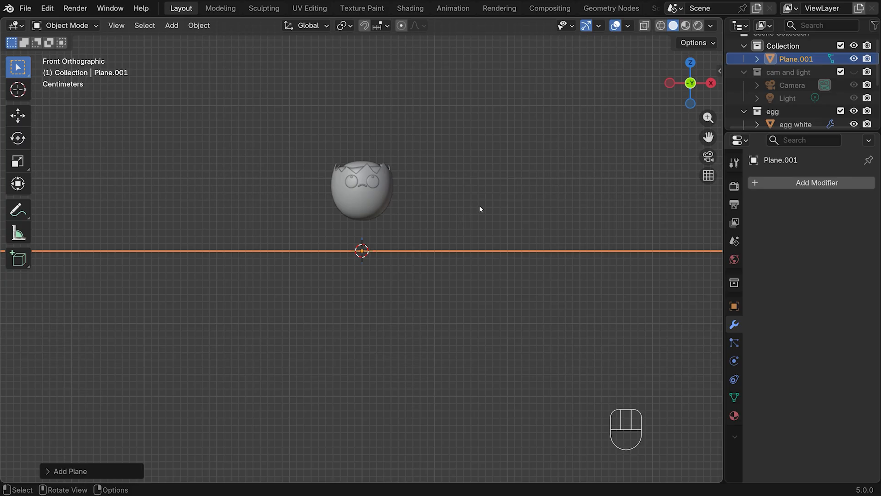
Merge the new plane's vertices at their center and select the resulting single vertex in vertex select mode
key("Tab")
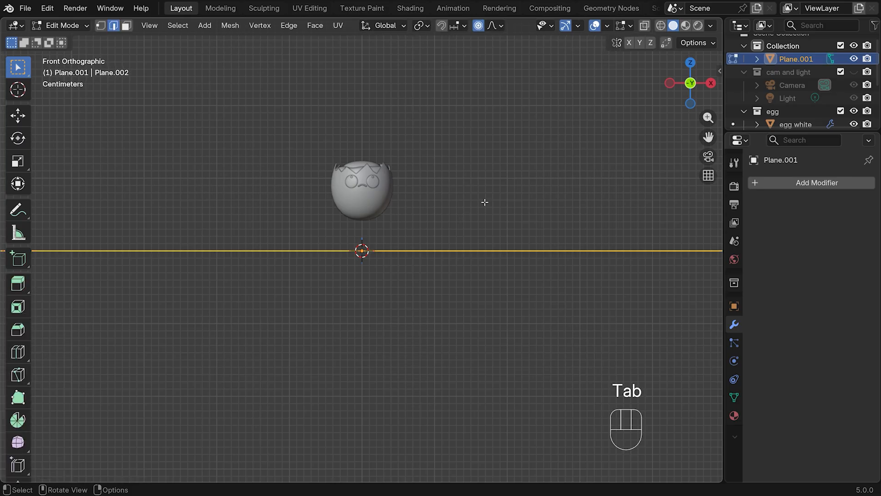
key("m")
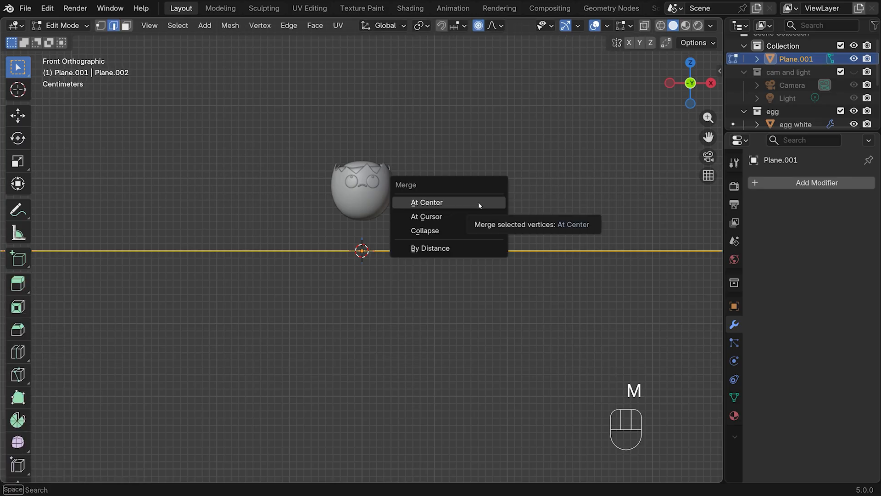
left_click(421, 203)
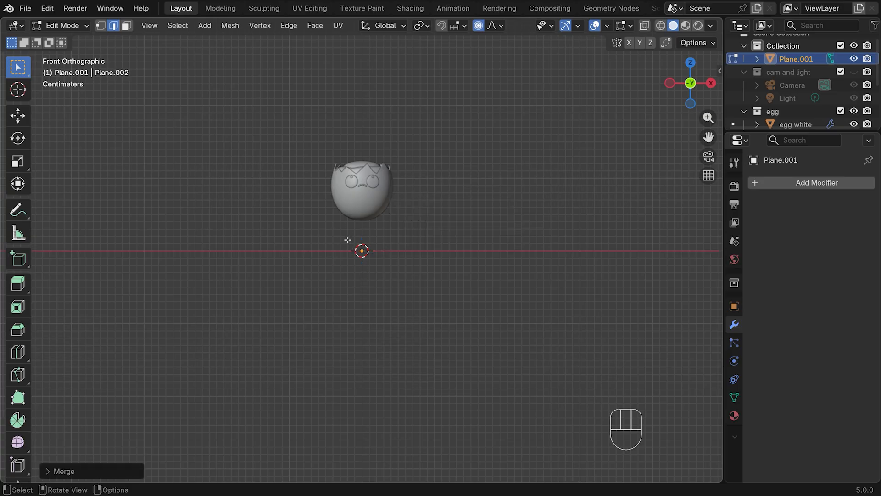
scroll(399, 246, "up", 4)
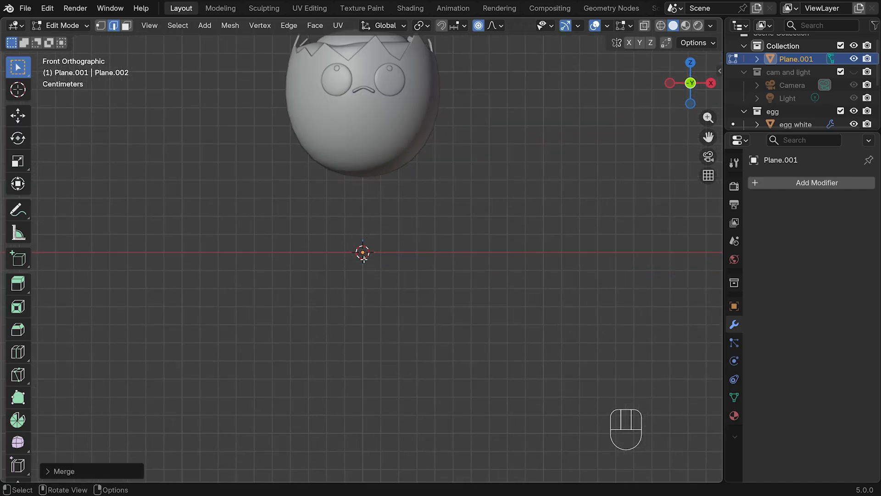
key("1")
left_click_drag(327, 228, 416, 286)
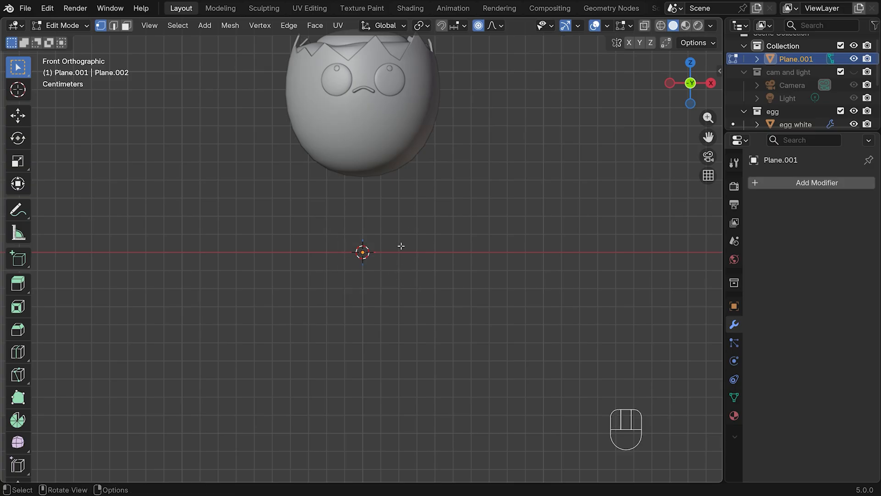
scroll(393, 247, "up", 2)
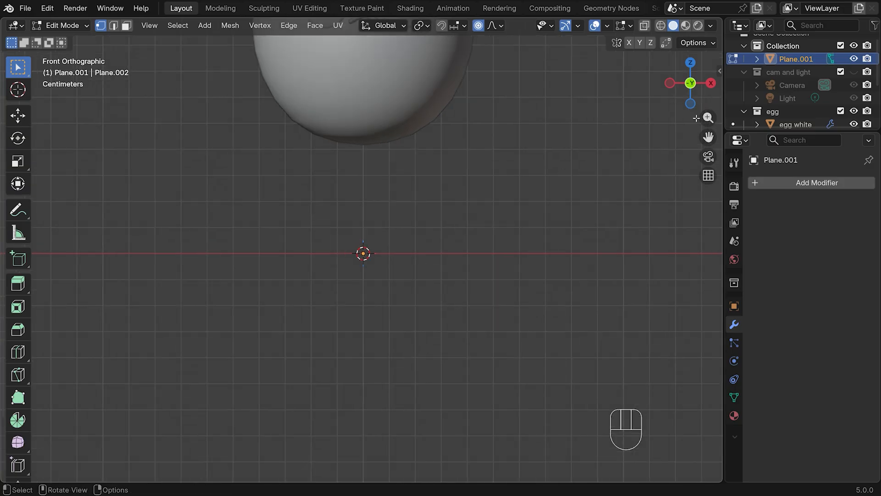
left_click_drag(708, 138, 684, 252)
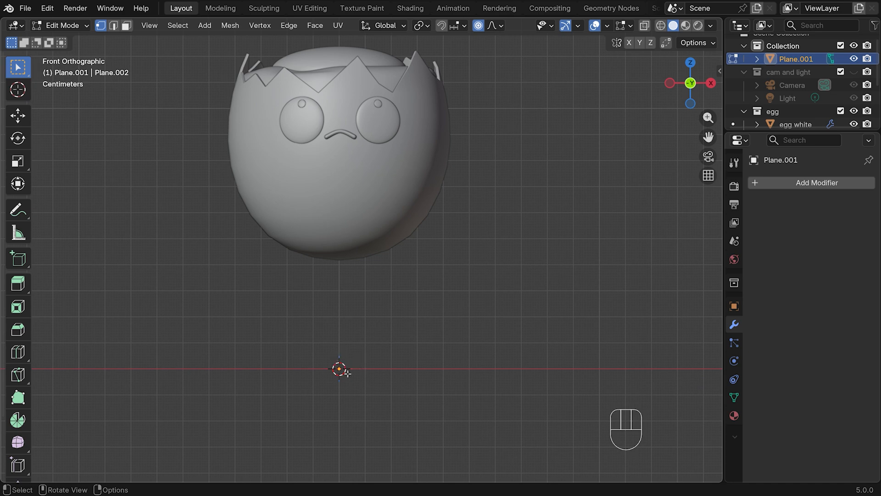
Extrude the vertex at the origin about 3 cm along X to form a flat base edge
key("e")
key("x")
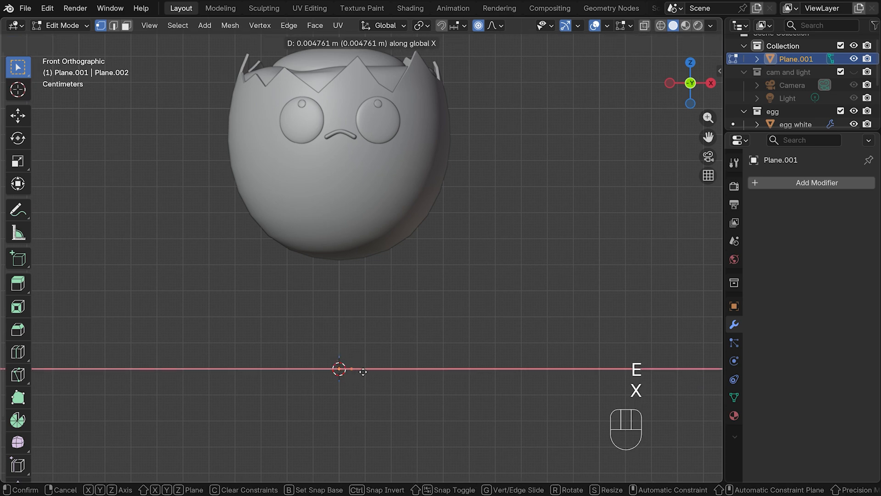
left_click(426, 373)
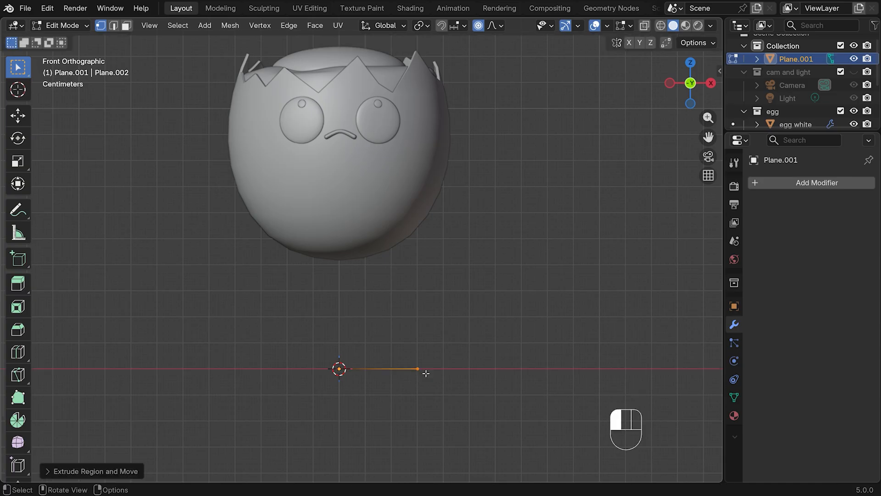
Extrude four vertices from the base edge's outer end, curving up and inward to form the foot's side and narrow neck
key("e")
left_click(434, 350)
key("e")
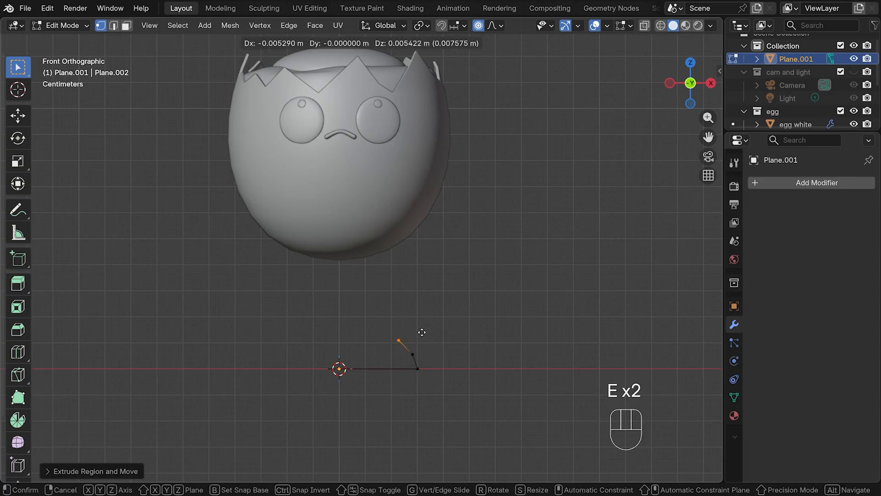
left_click(423, 331)
key("e")
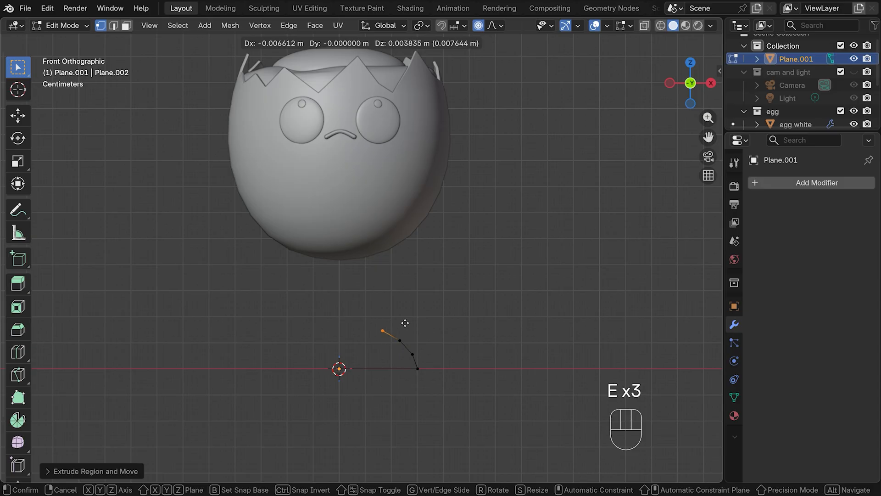
left_click(403, 321)
key("e")
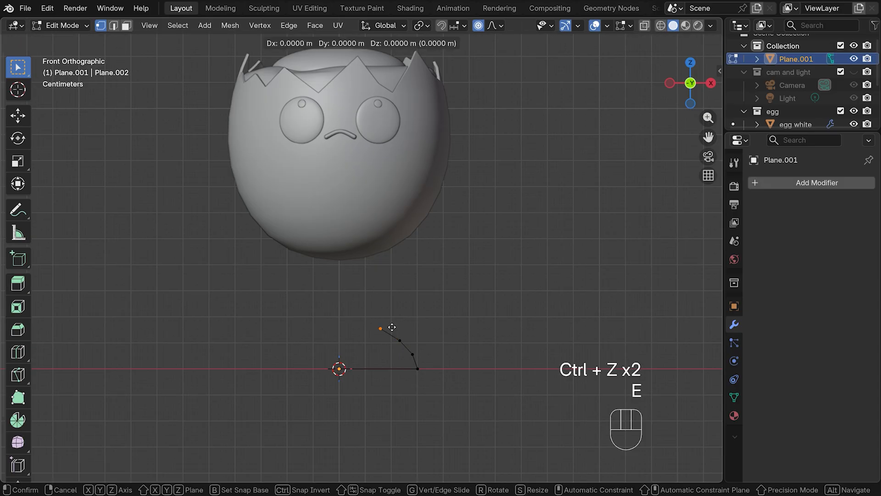
left_click(372, 318)
Extrude seven vertices from the neck outward and up around the egg, forming the cup's outer wall to about mid-egg height
key("e")
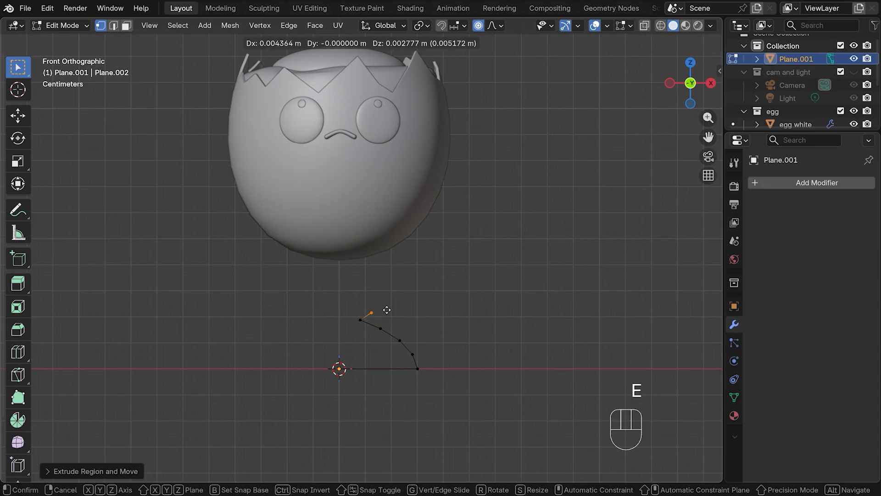
left_click(391, 307)
key("e")
left_click(419, 289)
key("e")
left_click(441, 266)
key("e")
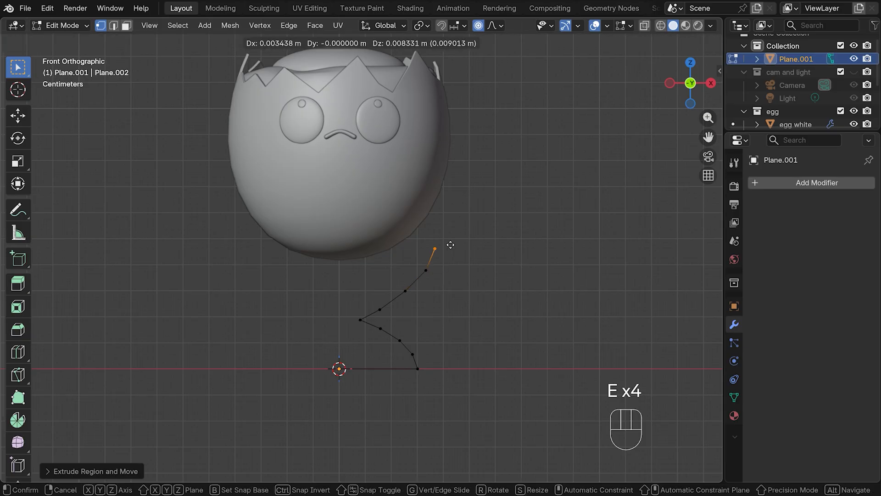
left_click(453, 243)
key("e")
left_click(463, 214)
key("e")
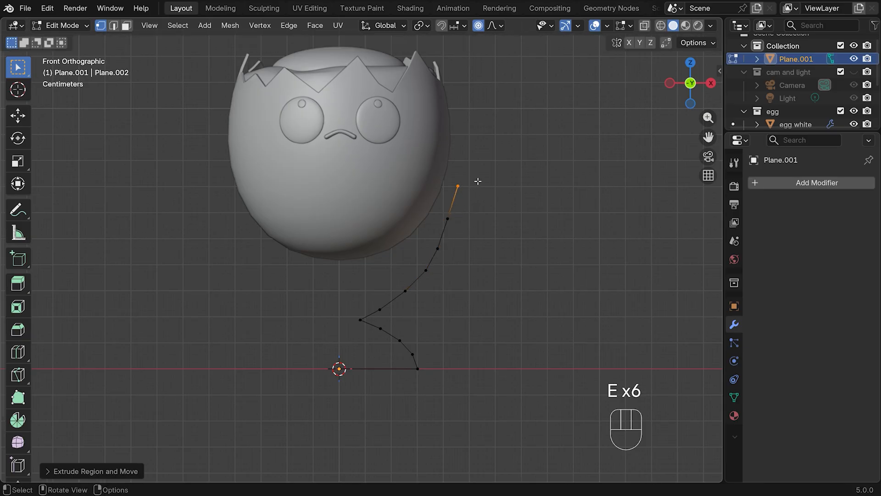
left_click(474, 179)
key("e")
left_click(484, 155)
Extrude the outer wall's top vertex about 0.6 cm inward along X to form the rim
key("e")
key("x")
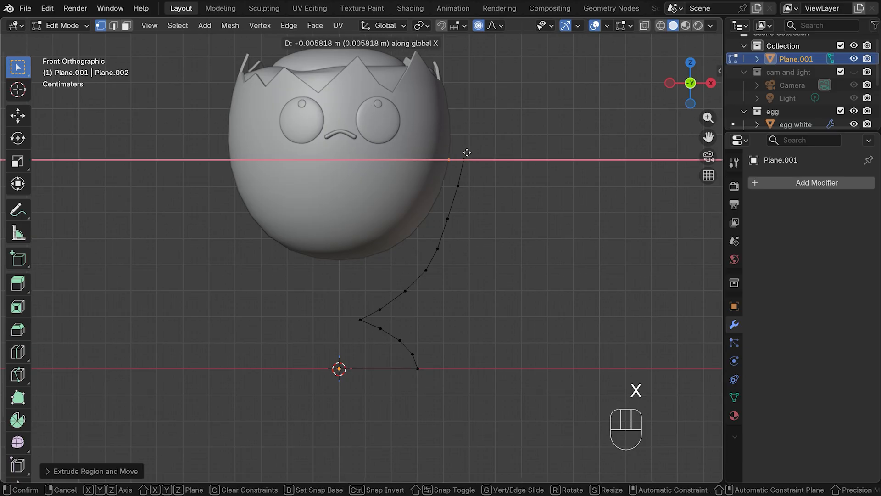
left_click(443, 159)
Extrude vertices from the rim down along the egg's surface to the central axis, forming the cup's inner wall
key("e")
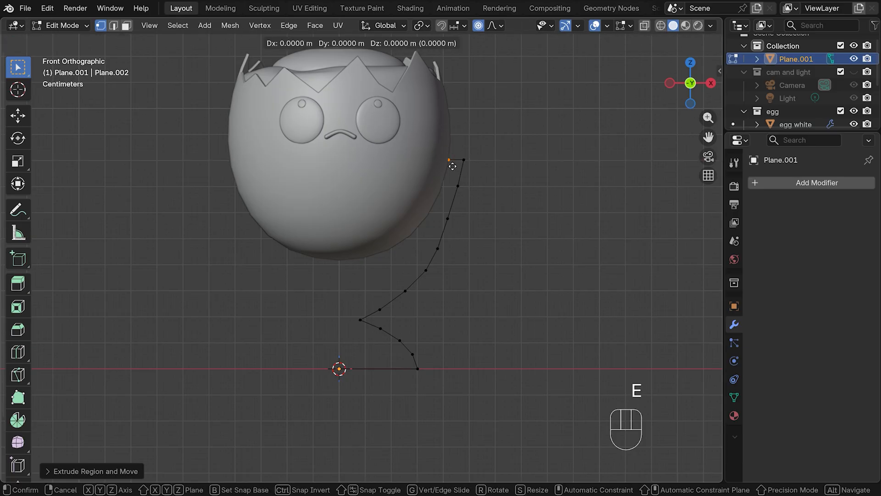
left_click(446, 190)
key("e")
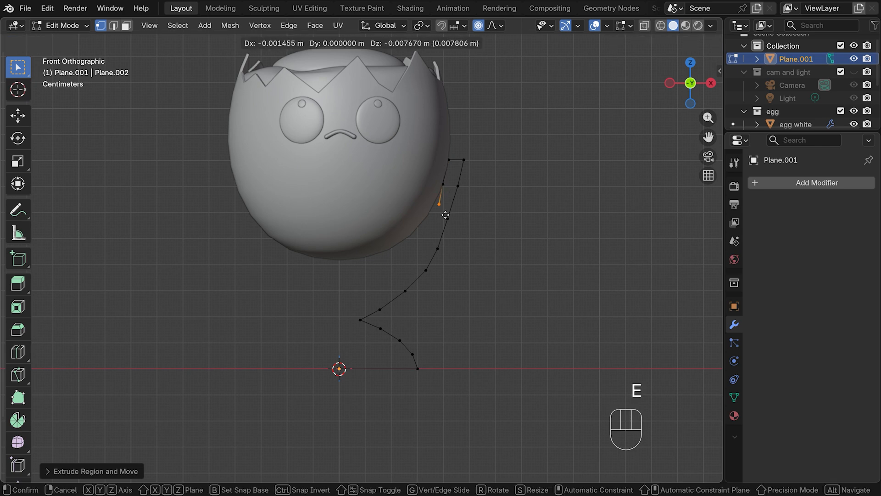
left_click(435, 214)
key("e")
left_click(424, 231)
key("e")
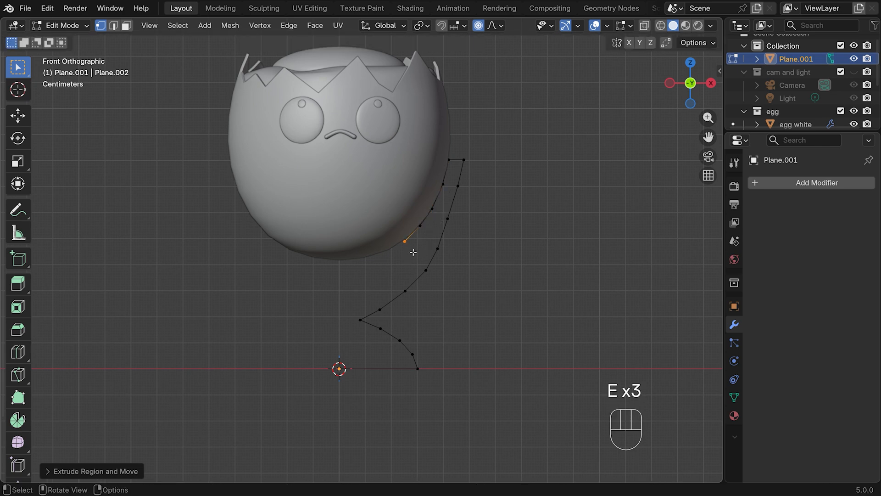
left_click(405, 241)
key("e")
left_click(384, 252)
key("e")
left_click(366, 257)
key("e")
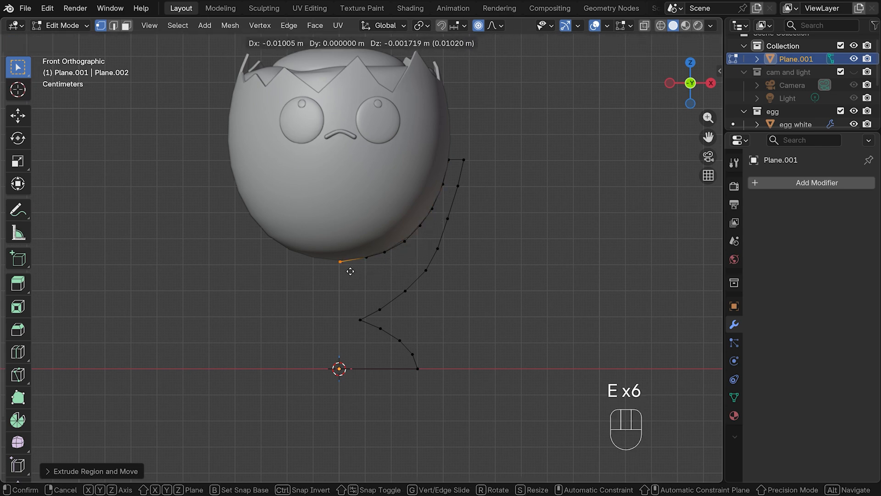
left_click(348, 265)
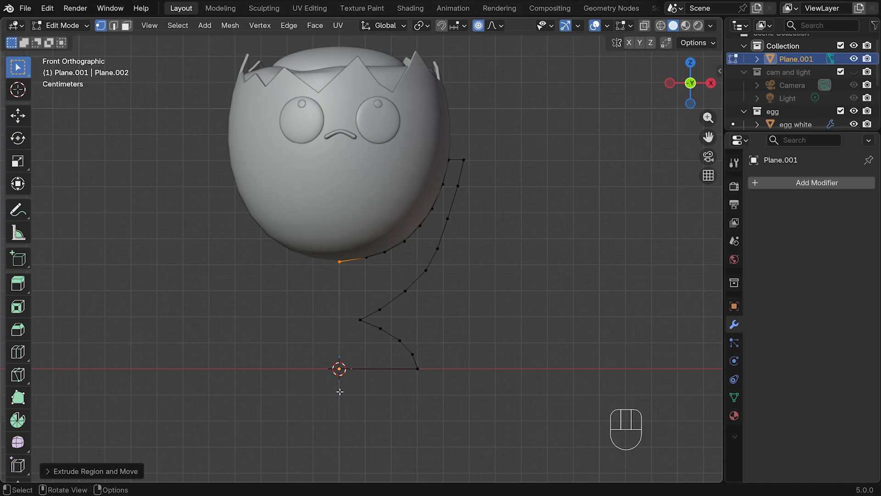
Move the outer wall's top three vertices about 0.0013 m outward along X with a proportional size of about 0.0077 m
left_click_drag(458, 147, 484, 220)
left_click(448, 219, "shift")
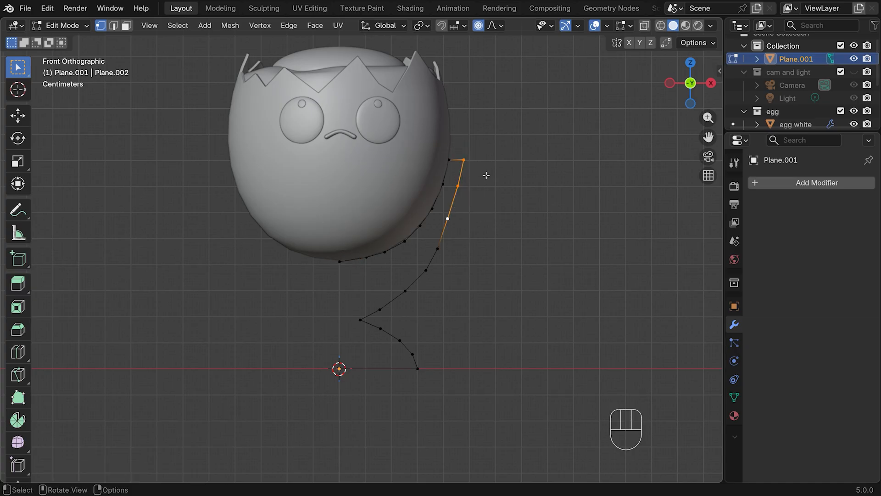
key("g")
key("x")
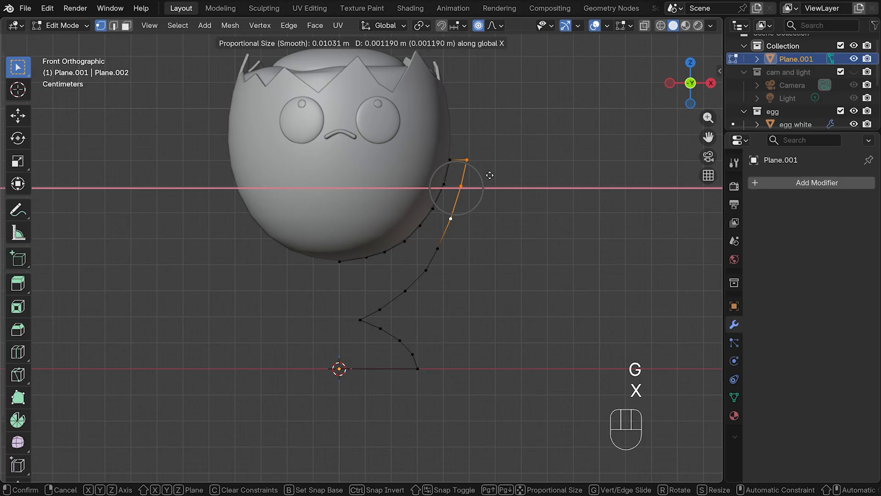
scroll(489, 174, "down", 1)
scroll(489, 174, "up", 4)
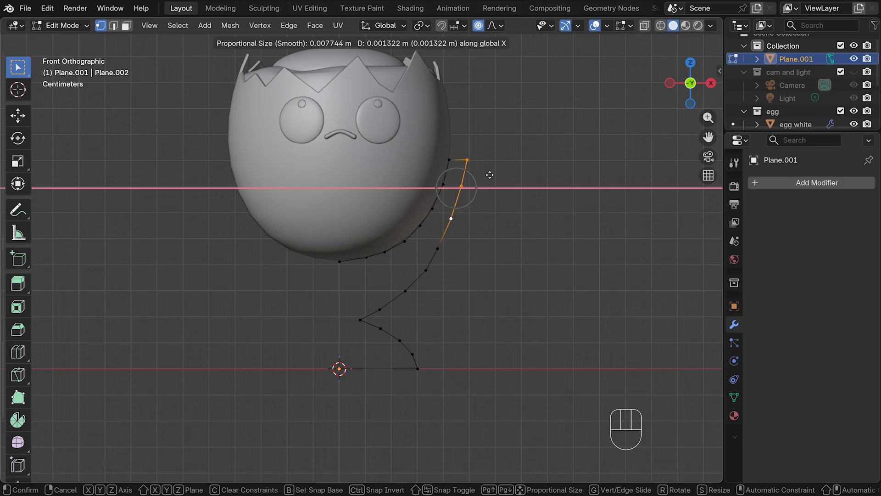
left_click(490, 175)
Raise the five vertices around the neck along Z, and shift the outer wall vertex just above them to smooth the curve
left_click_drag(337, 280, 431, 348)
key("g")
key("z")
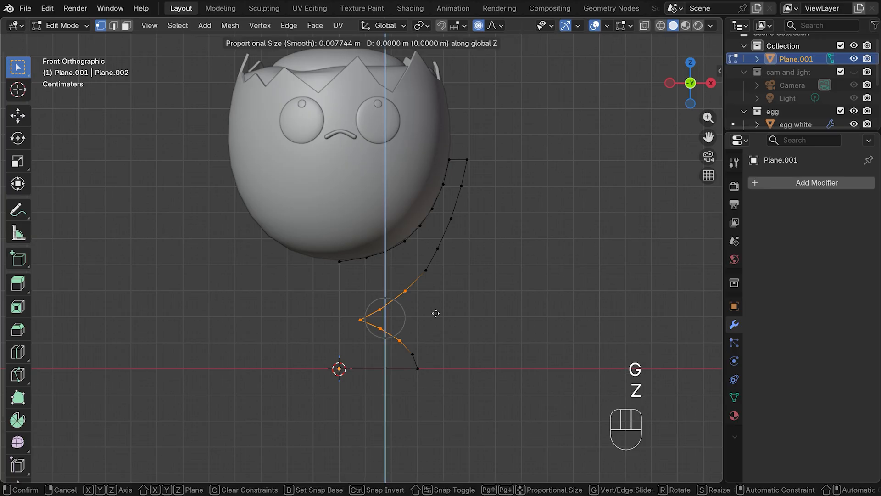
left_click(436, 299)
left_click(425, 270)
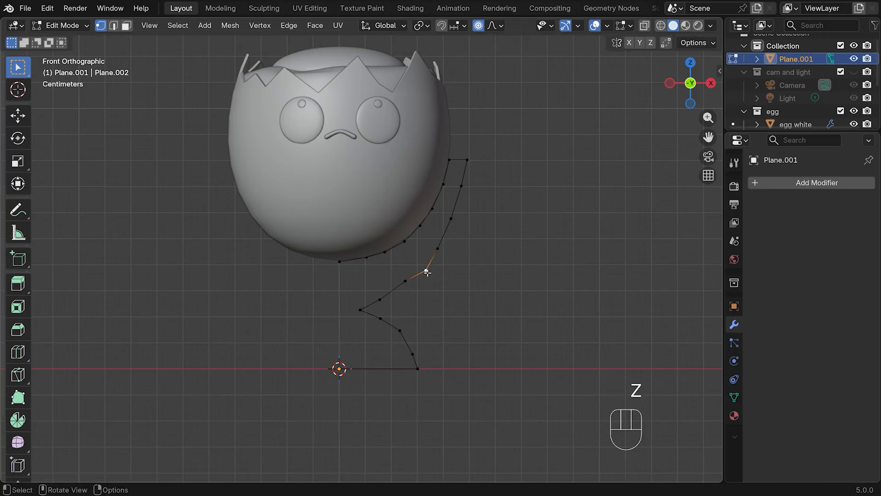
key("g")
left_click(423, 266)
Raise the neck's innermost vertex along Z with a proportional size of about 0.022 m so its neighbours follow
left_click(360, 310)
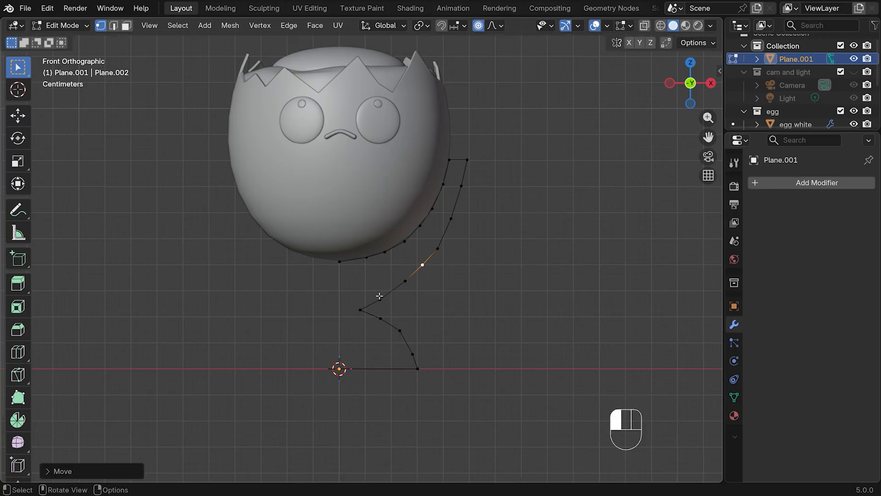
key("g")
key("z")
scroll(367, 305, "down", 10)
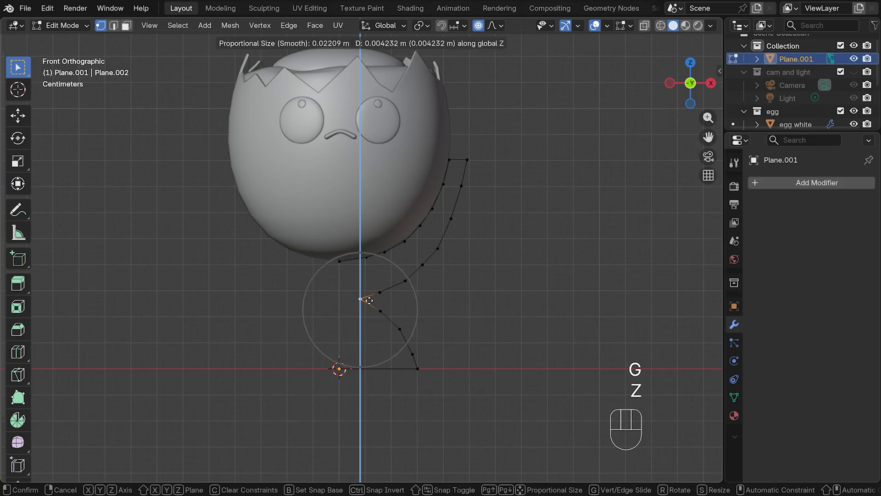
left_click(367, 296)
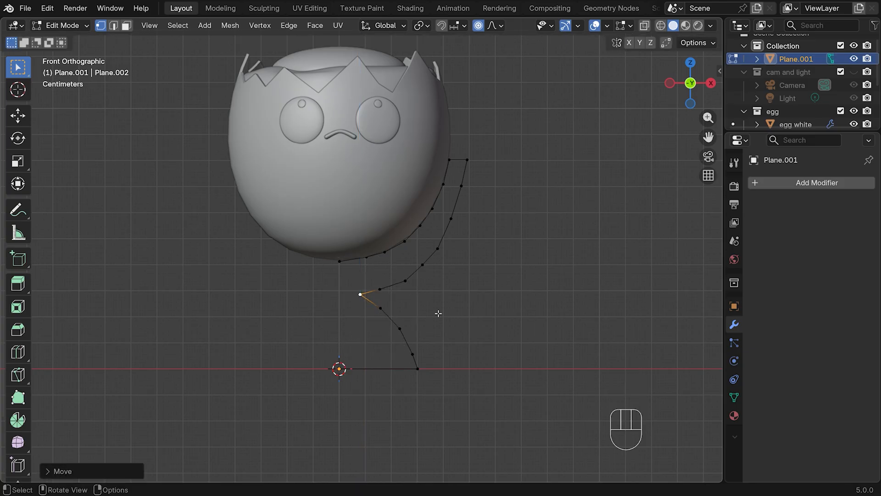
Add two cuts to the rim edge and slide the inner new vertex close to the rim's inner corner
left_click_drag(708, 137, 623, 179)
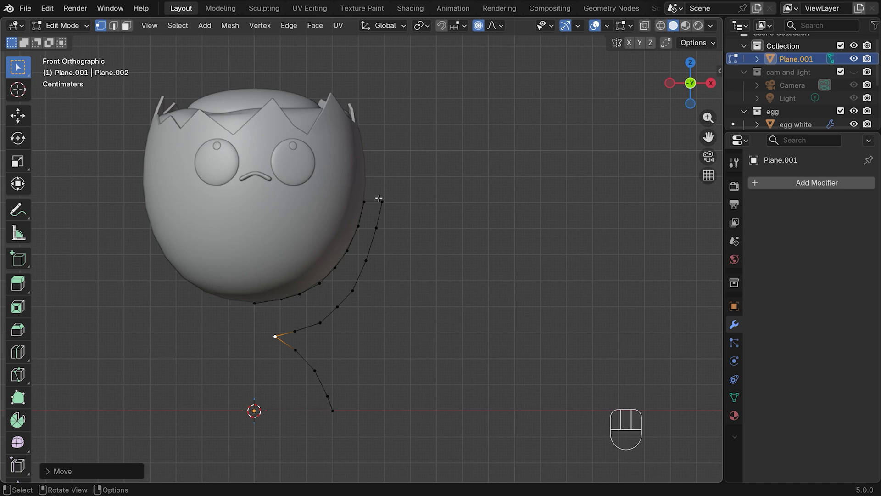
middle_click_drag(465, 194, 421, 213)
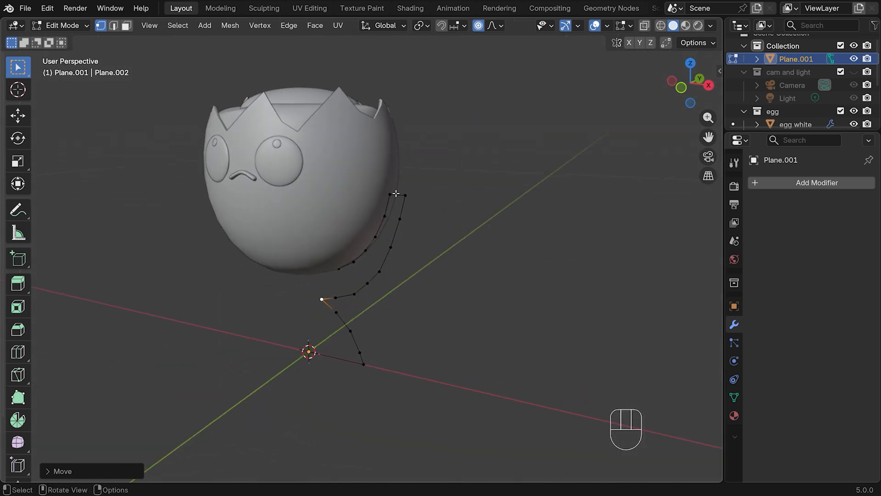
key("ctrl+r")
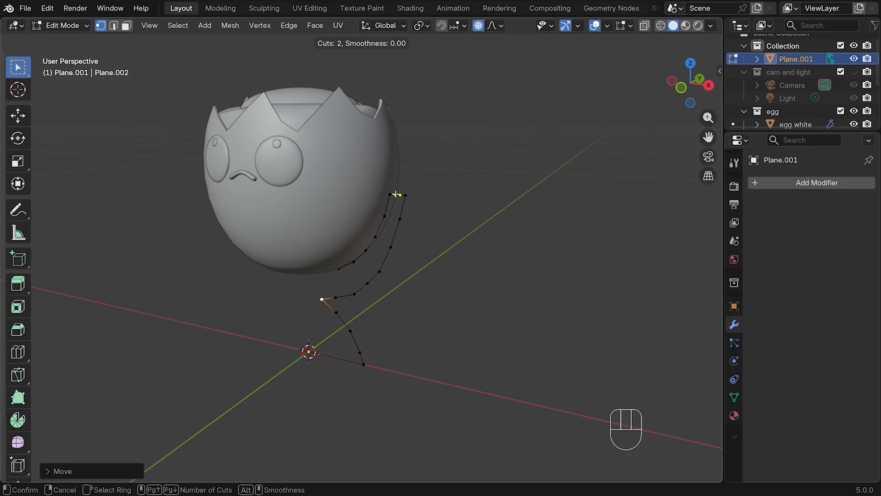
left_click(396, 194)
left_click(395, 194)
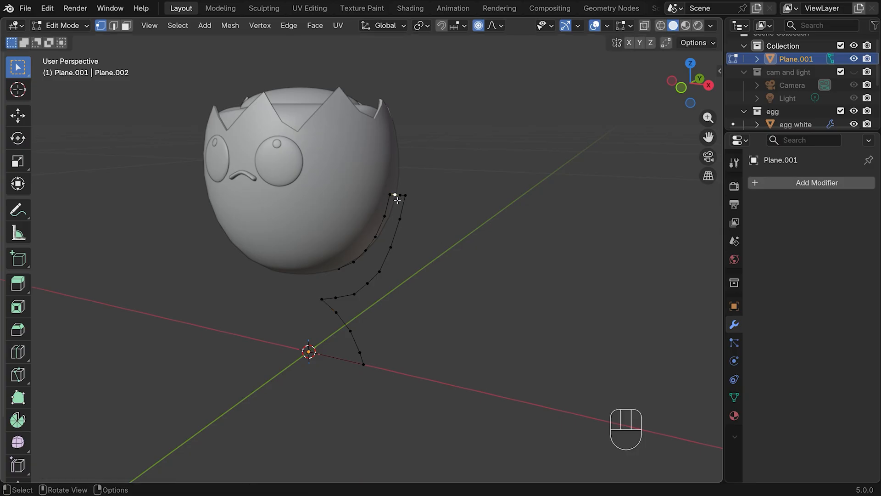
key("g")
key("g")
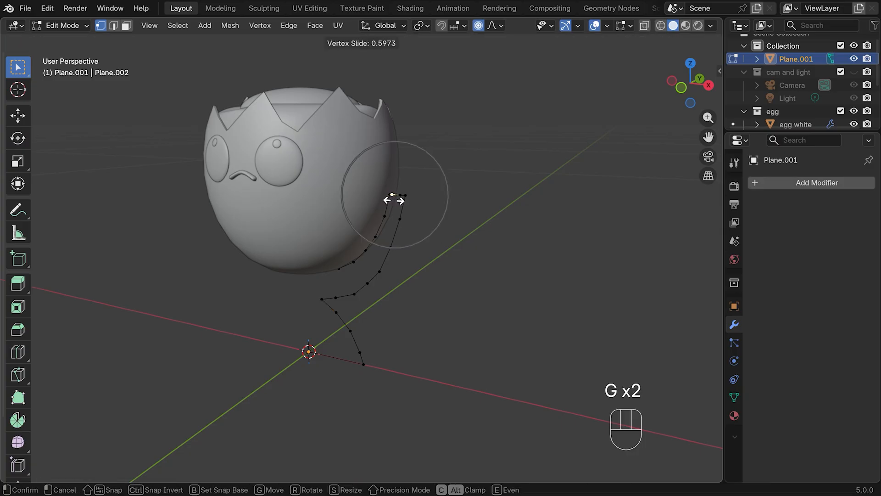
left_click(394, 200)
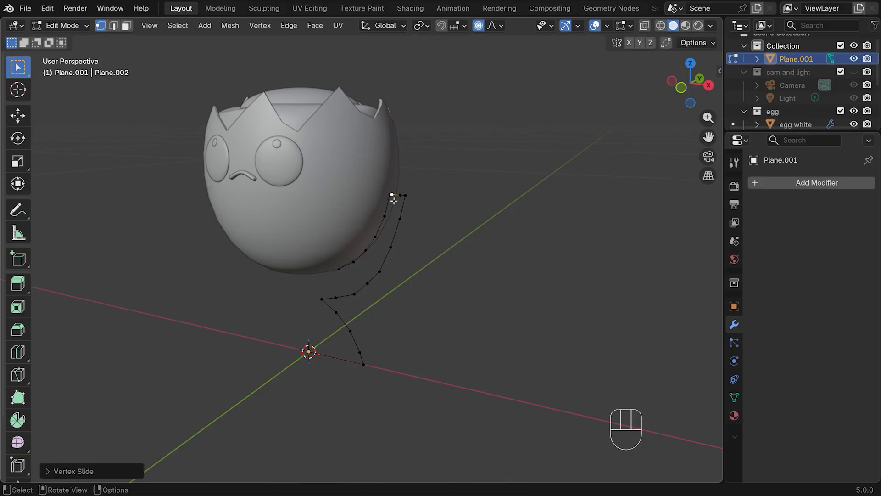
Turn off proportional editing and slide the other new rim vertex close to the rim's outer corner
left_click(401, 195)
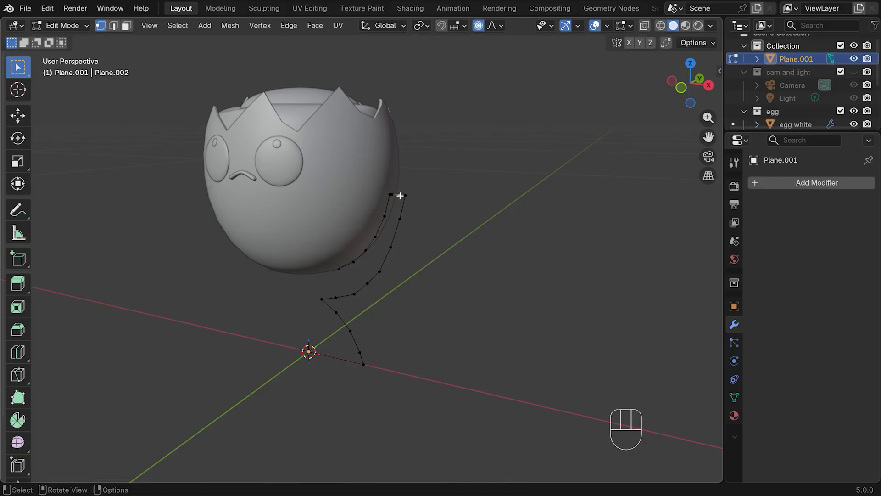
key("o")
key("g")
key("g")
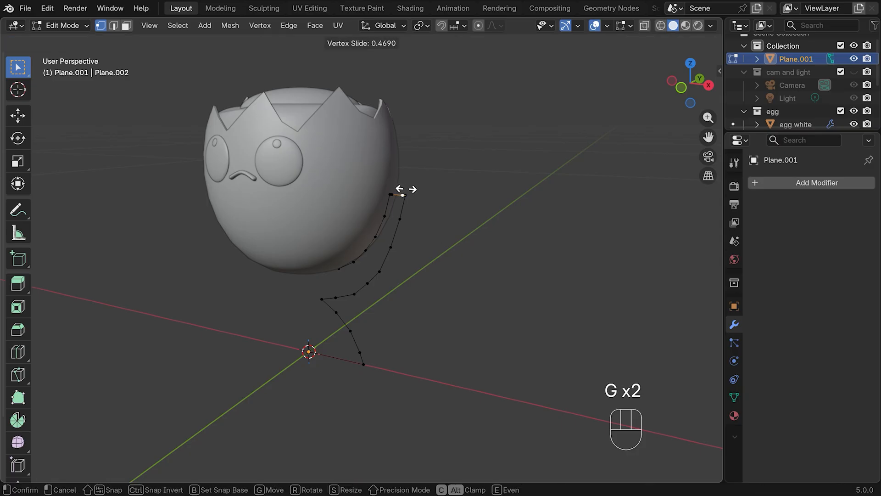
left_click(408, 196)
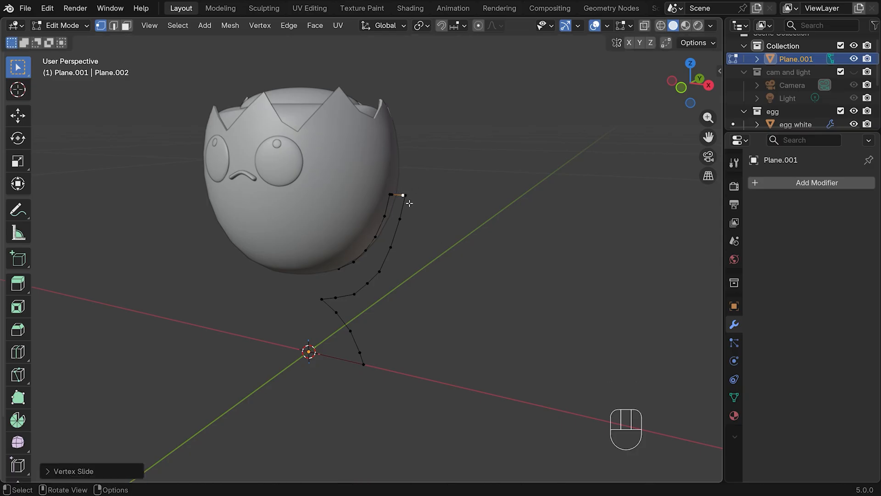
Cut the edge just above the neck's innermost vertex and slide the new vertex close to that corner
middle_click_drag(416, 216, 459, 180)
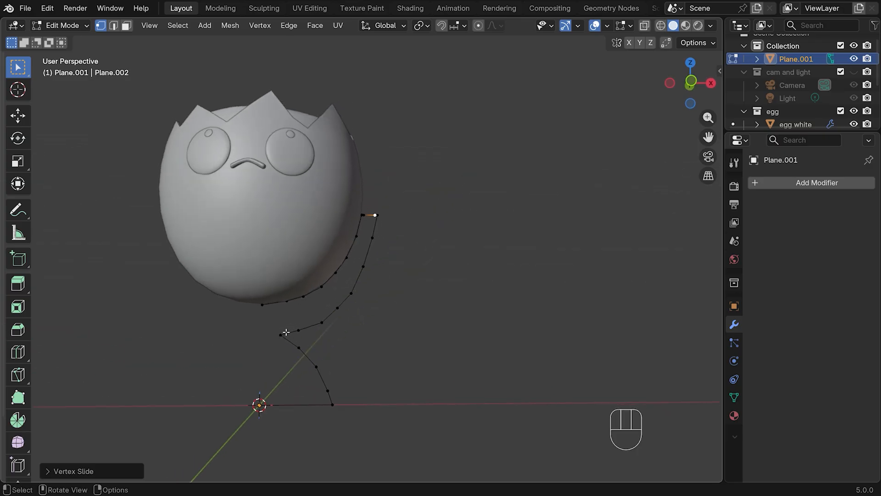
key("ctrl+r")
left_click(287, 331)
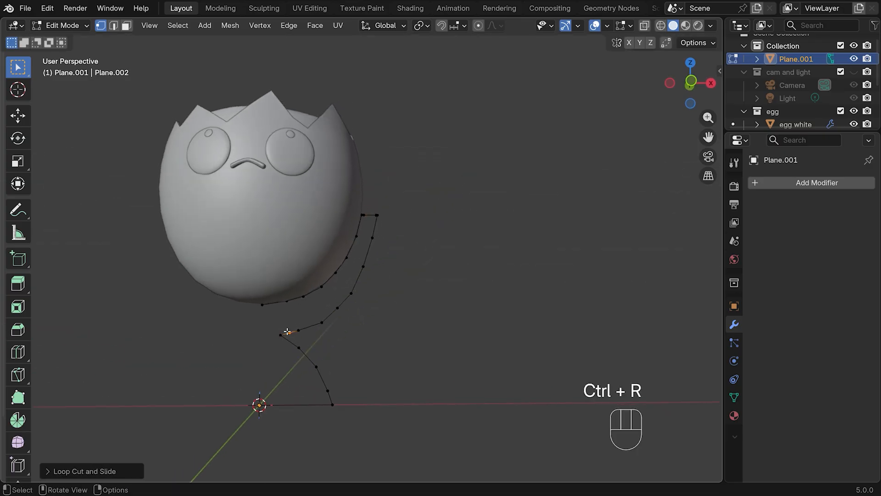
key("g")
key("g")
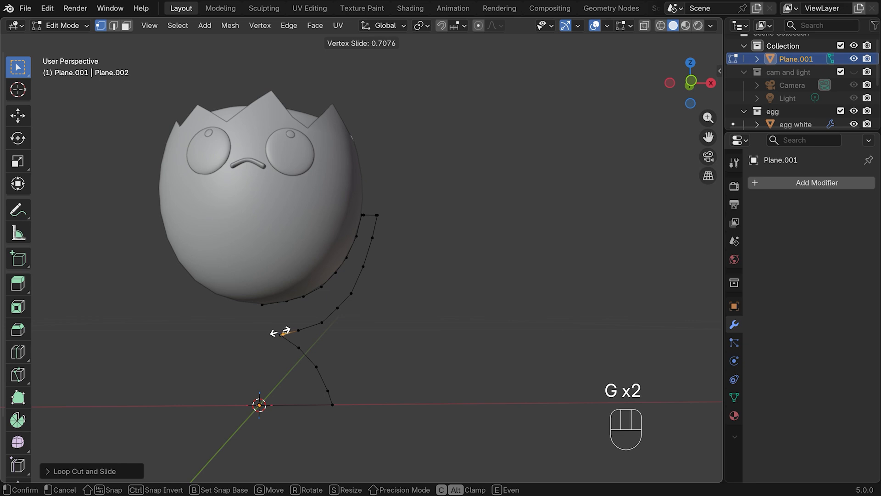
left_click(281, 332)
Cut the edge just below the neck's innermost vertex and slide the new vertex up toward that corner
key("ctrl+r")
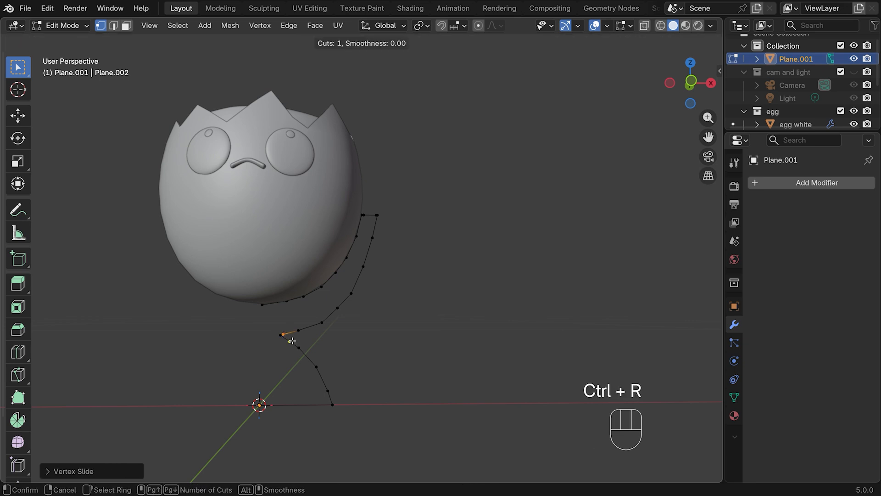
left_click(292, 340)
key("g")
key("g")
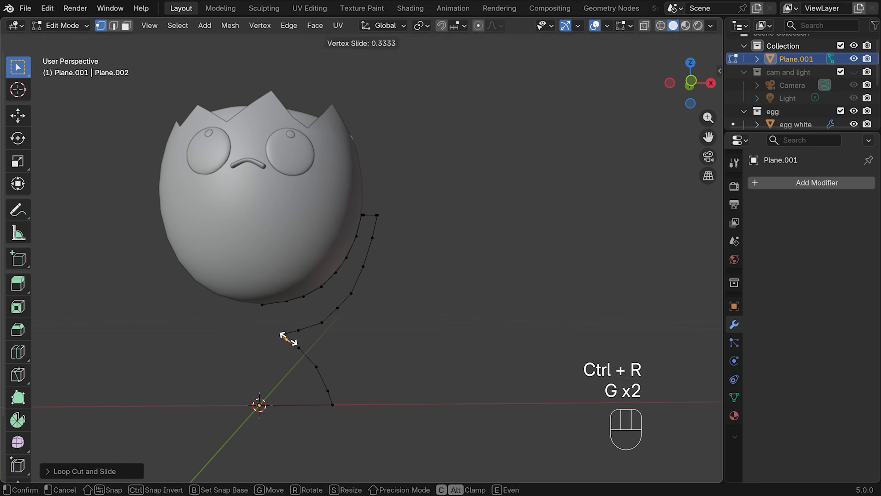
left_click(285, 338)
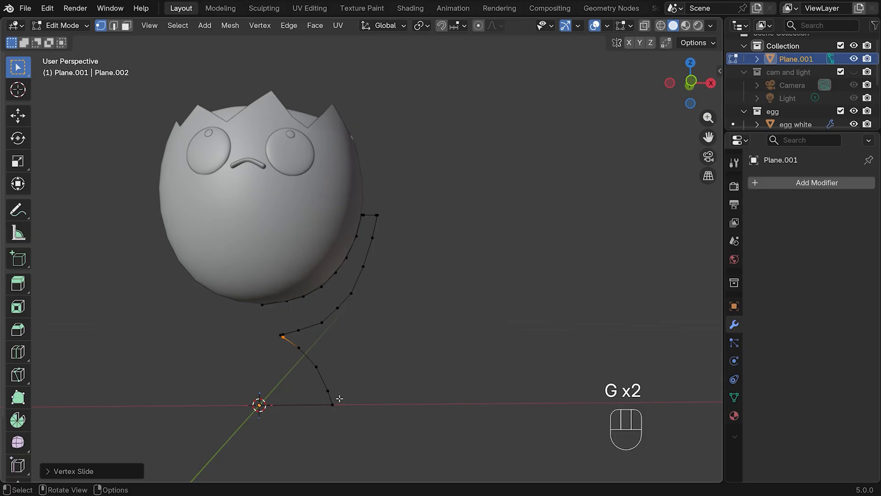
Cut the edge just above the base's outer corner and slide the new vertex down close to that corner
key("ctrl+r")
left_click(340, 397)
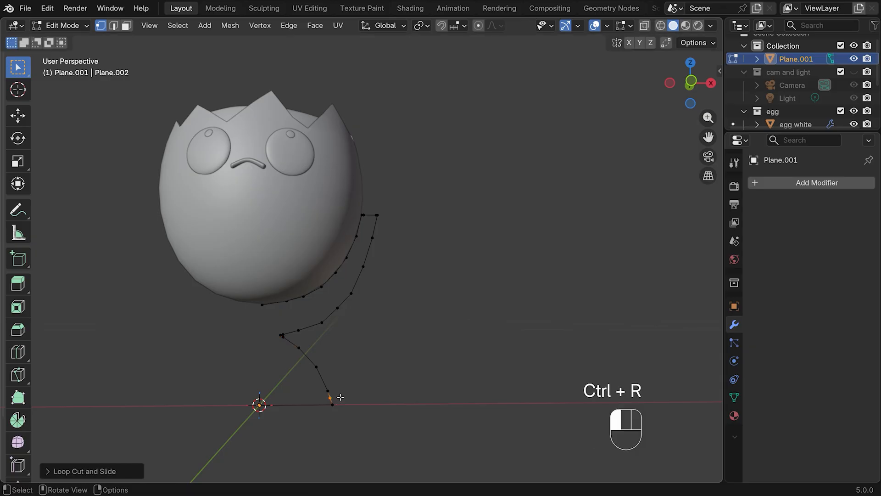
key("g")
key("g")
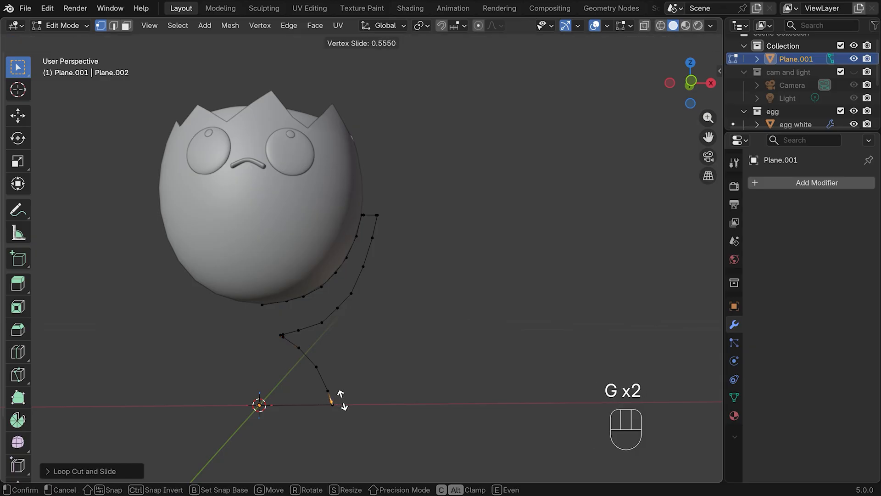
left_click(339, 399)
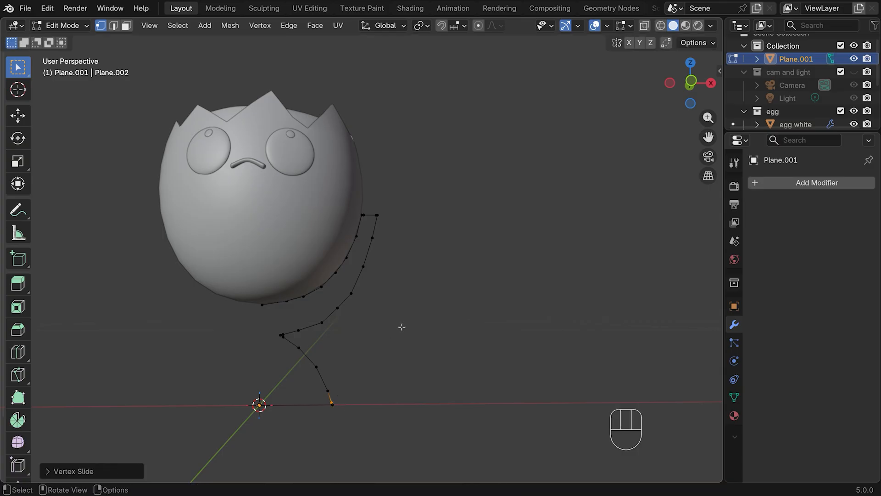
Leave mesh editing and add a Screw modifier to revolve the half-profile 360° around Z into a cup
key("Tab")
key("KP_1")
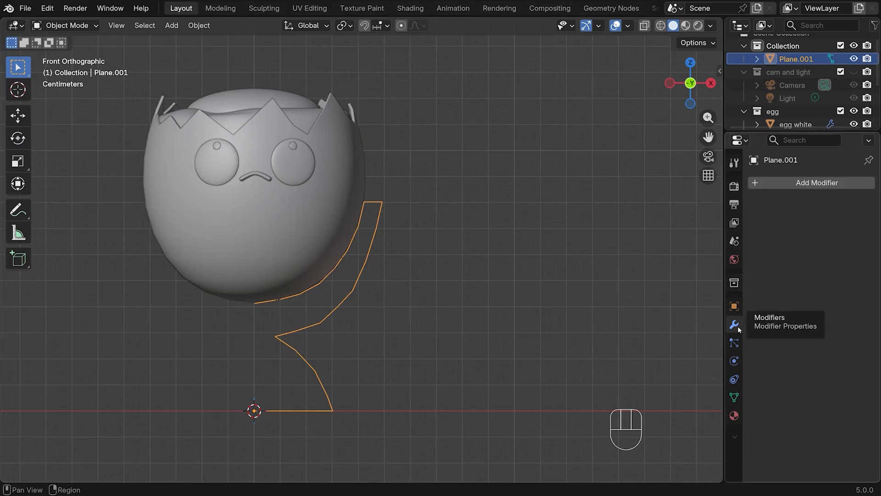
left_click(812, 182)
mouse_move(805, 181)
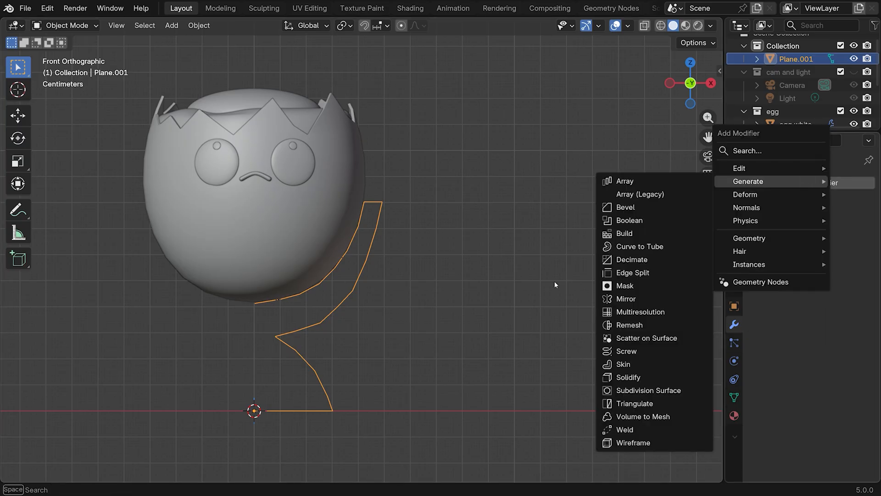
left_click(627, 350)
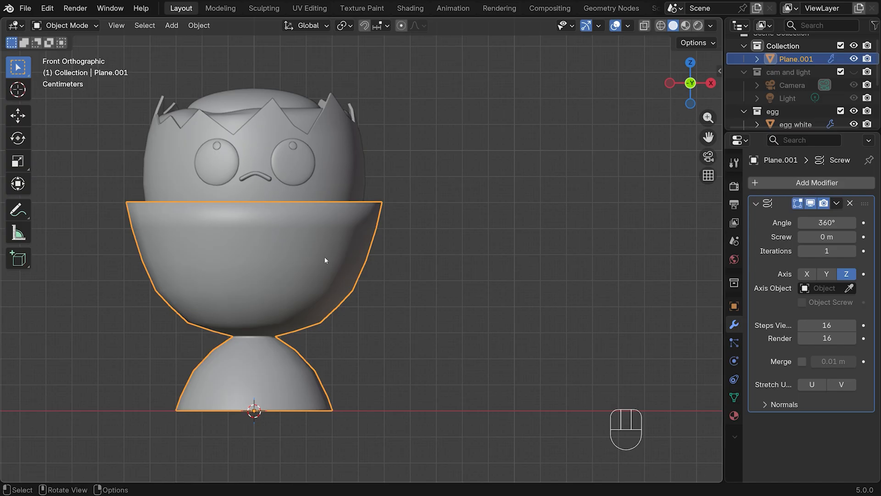
middle_click_drag(581, 261, 488, 275)
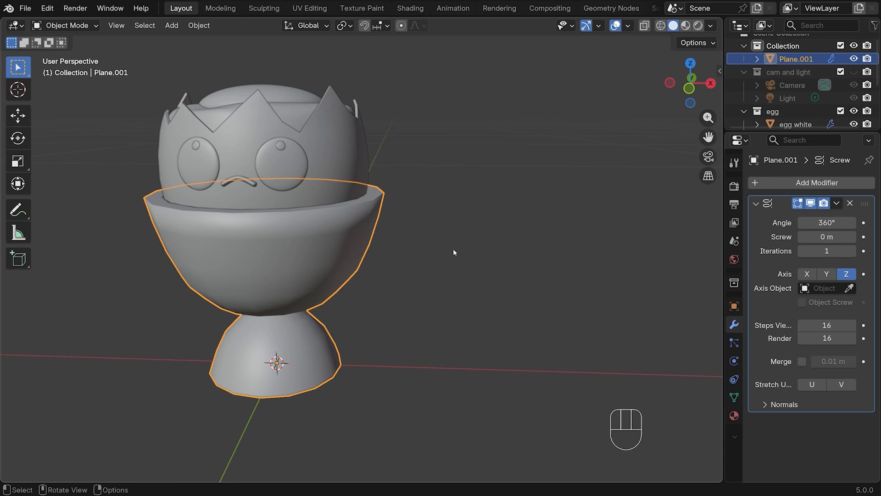
Add Subdivision Surface to the cup with viewport and render levels at 3, and shade it smooth
key("ctrl")
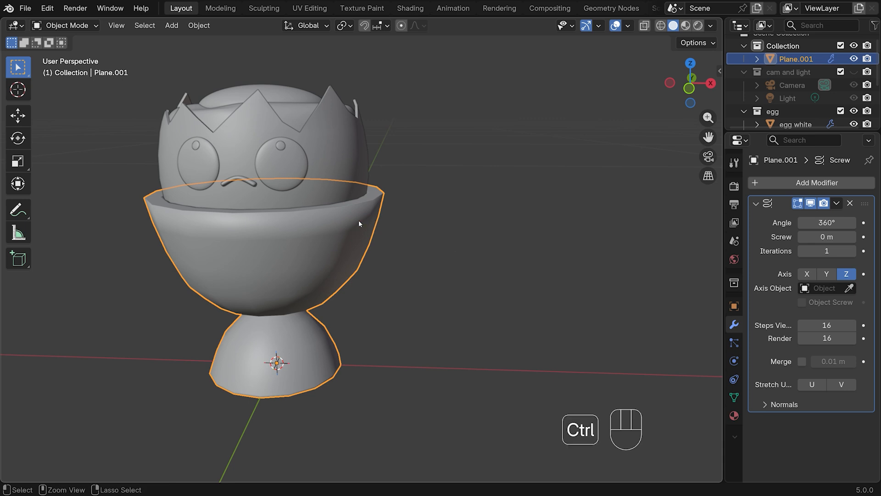
key("ctrl+3")
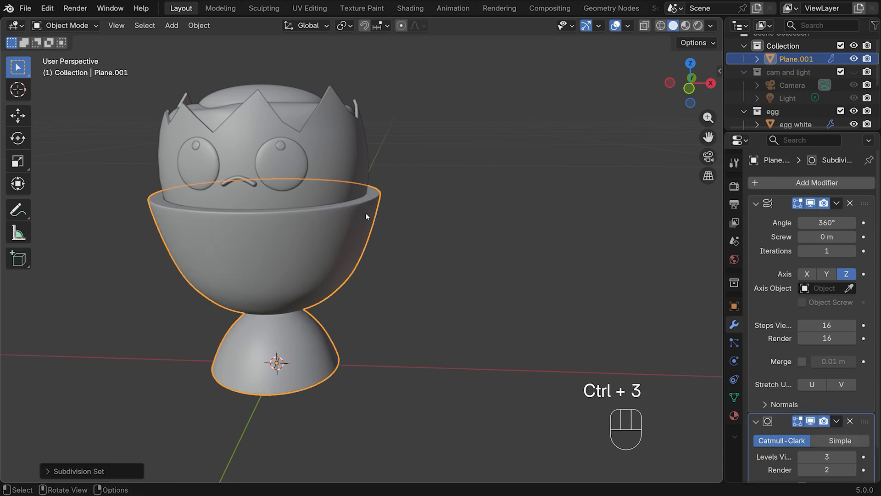
scroll(781, 313, "down", 2)
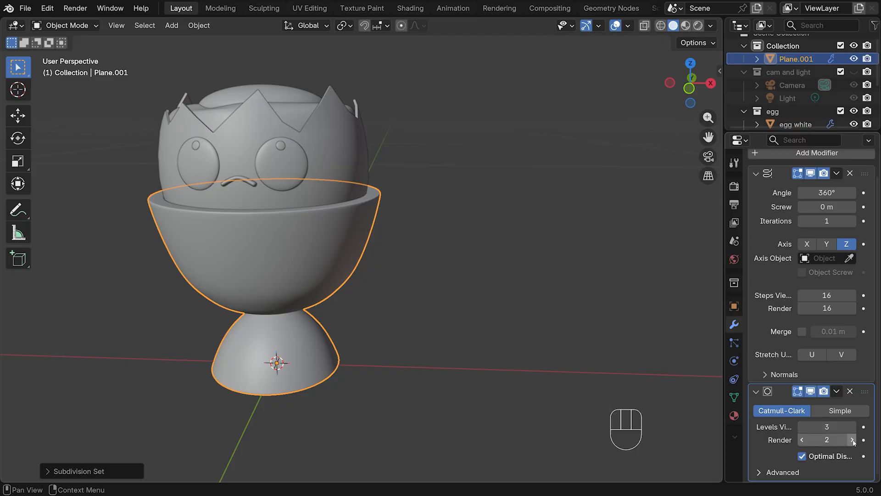
left_click(852, 439)
right_click(304, 252)
left_click(287, 244)
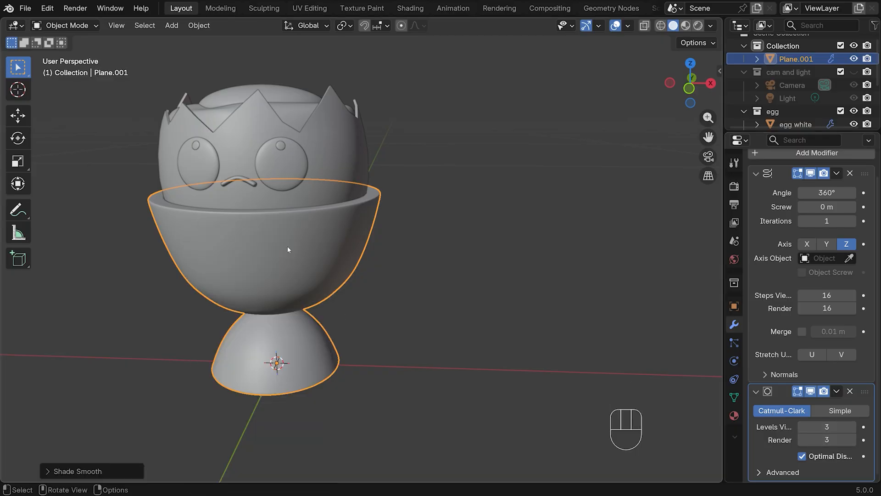
With X-ray on, select the bowl's outer wall vertices in front view and move them inward along X by about 0.002 m
middle_click_drag(287, 246, 413, 212)
key("KP_1")
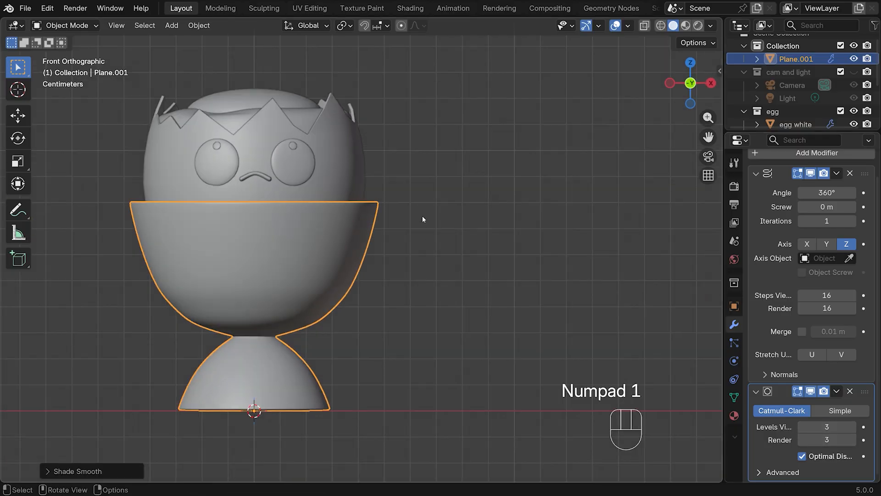
key("Tab")
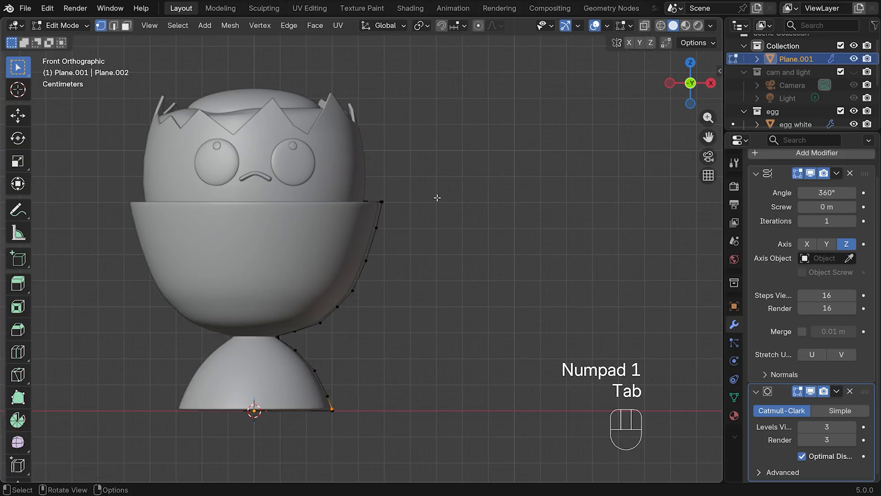
left_click(644, 25)
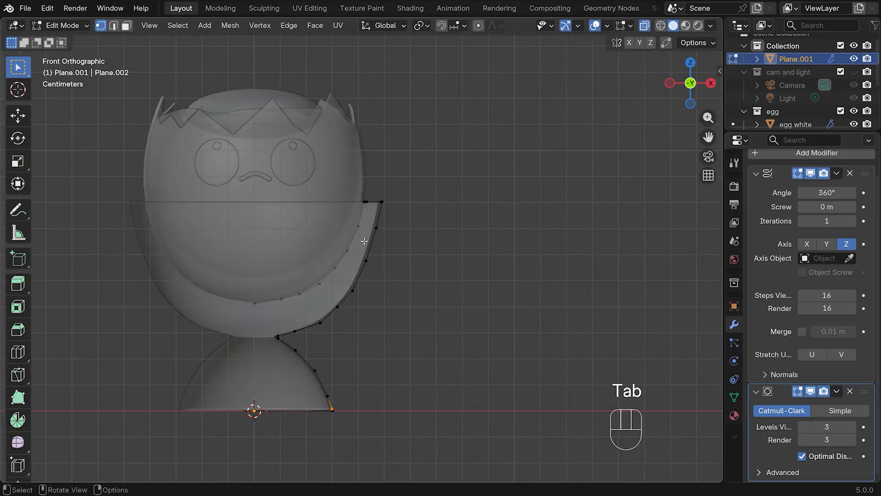
left_click_drag(375, 192, 410, 304)
left_click_drag(326, 285, 388, 325, "shift")
left_click_drag(296, 316, 337, 339, "shift")
key("g")
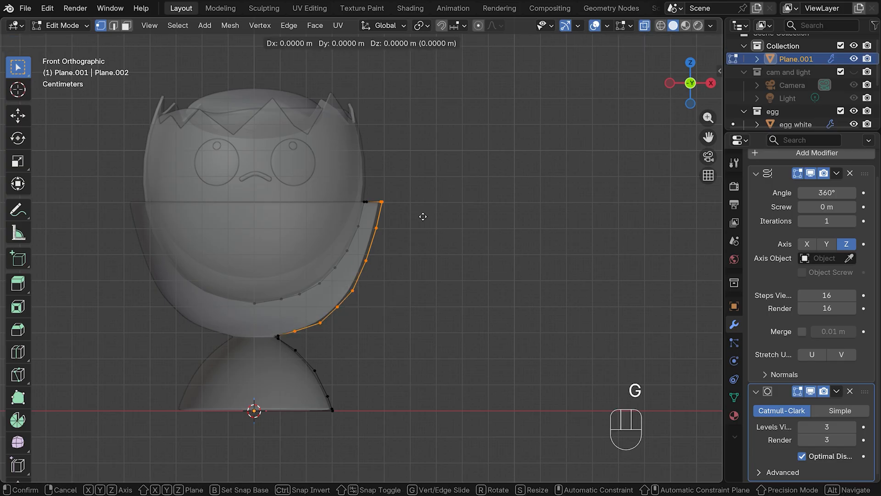
key("x")
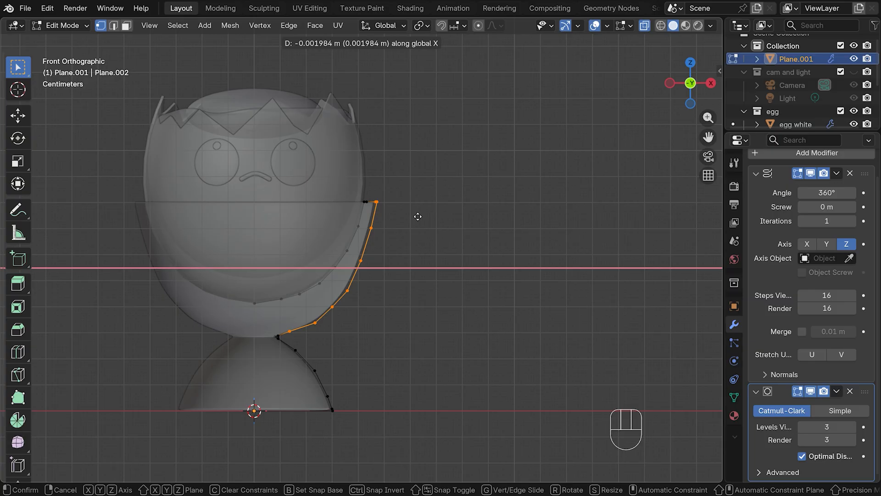
left_click(418, 216)
key("Tab")
middle_click_drag(433, 195, 430, 227)
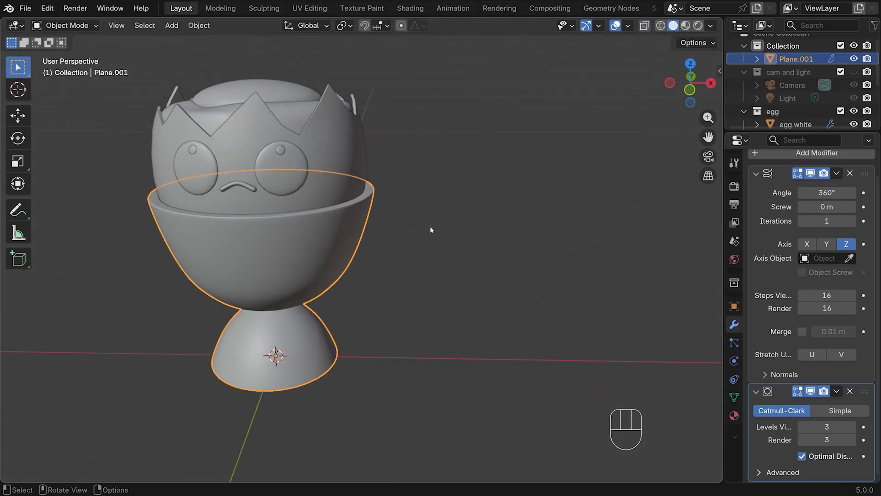
Rename the revolved object as cup and move it to the egg collection
double_click(789, 60)
type("cup")
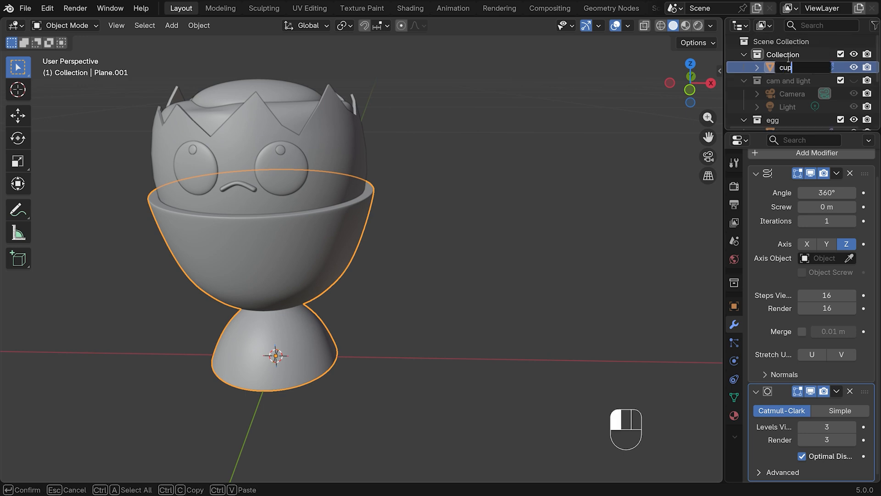
key("Return")
key("m")
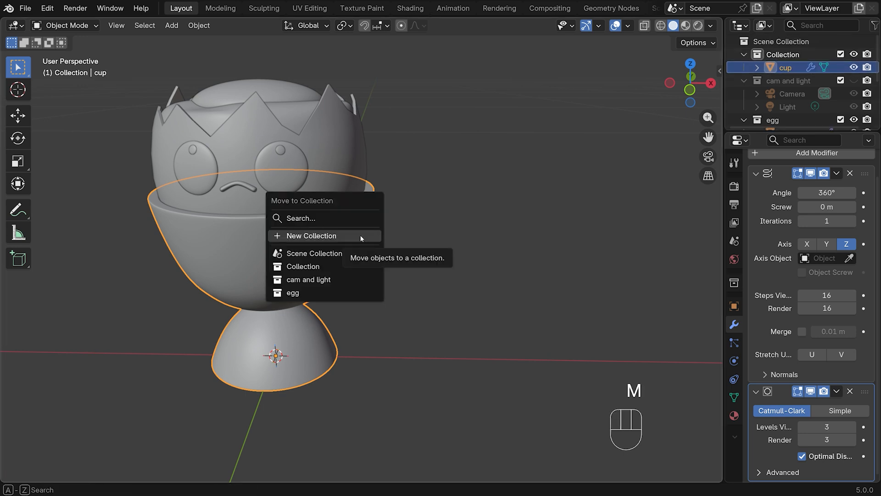
left_click(303, 297)
Select the whole egg and cup in front view and raise them along Z by about 0.021 m
key("KP_1")
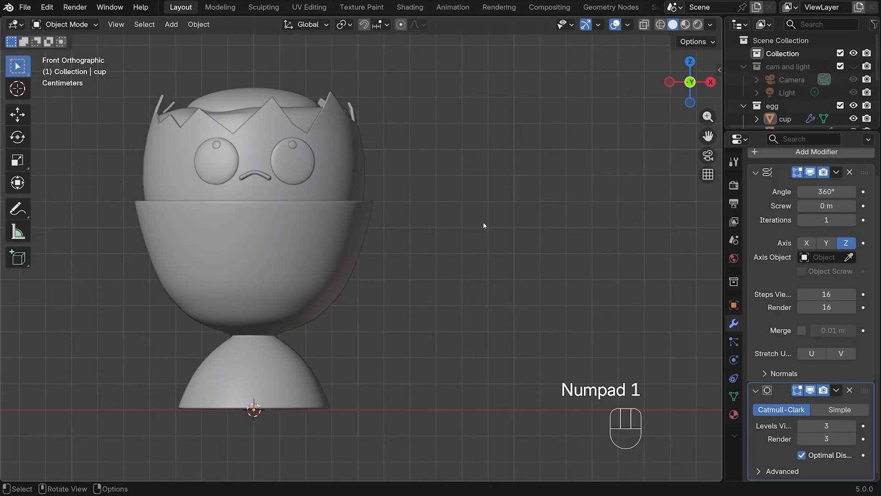
scroll(483, 222, "down", 5)
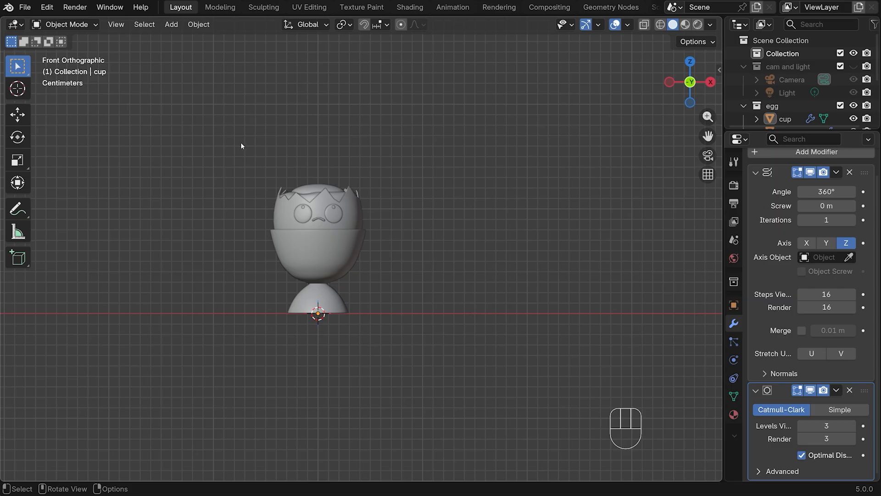
left_click_drag(241, 145, 415, 363)
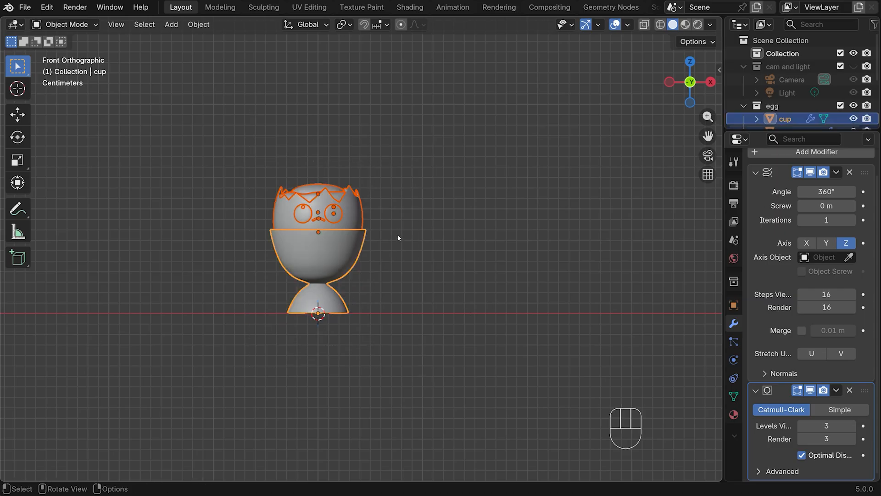
key("g")
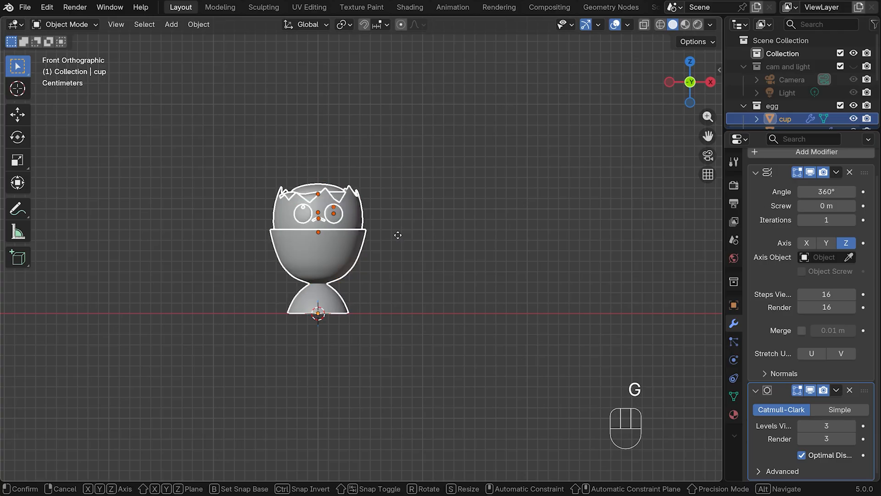
key("z")
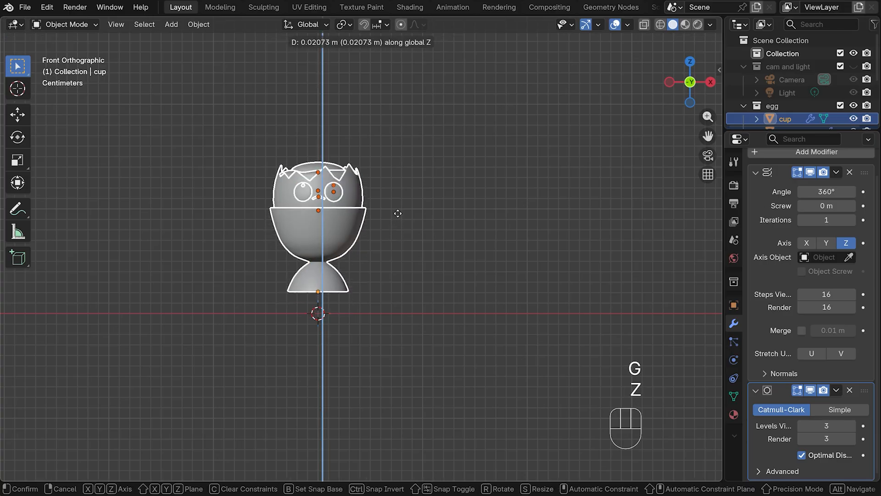
left_click(397, 213)
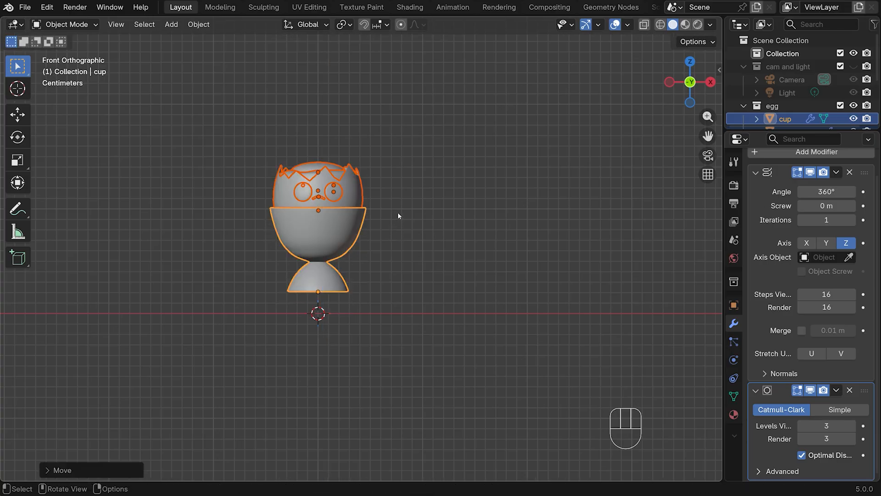
Add a cylinder mesh with 12 vertices at the world origin
key("shift+a")
mouse_move(312, 228)
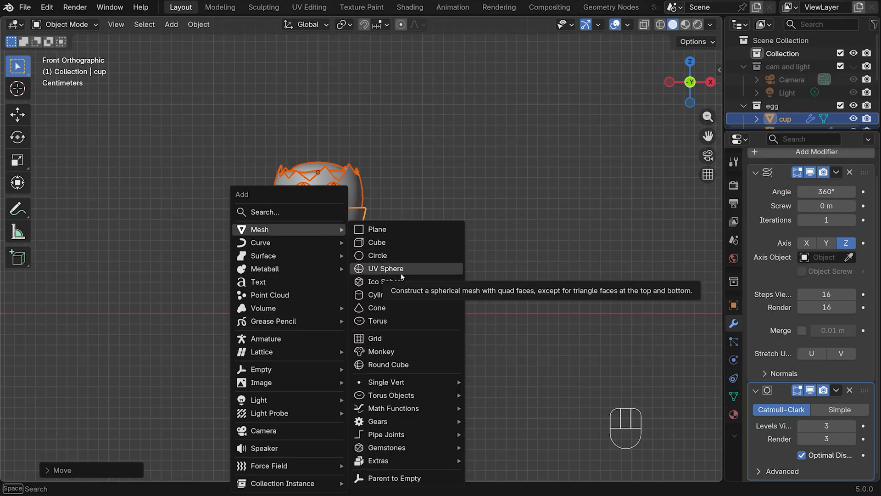
left_click(452, 289)
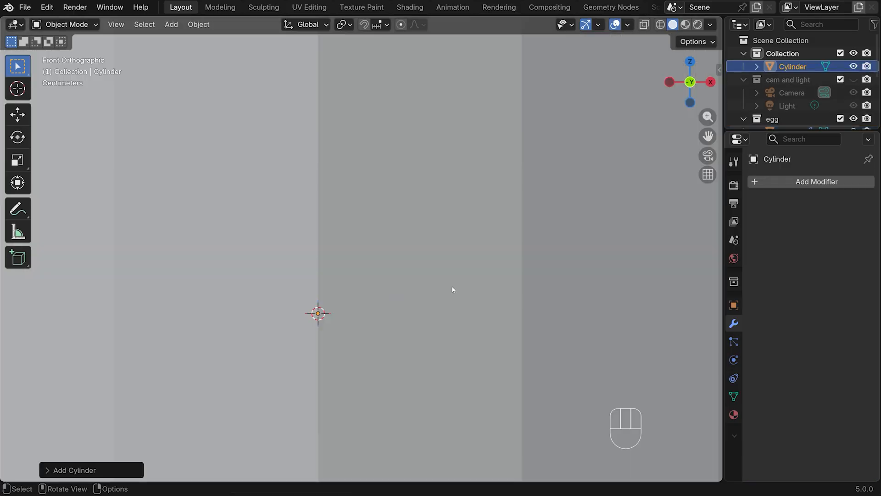
left_click(73, 469)
left_click(166, 316)
type("12")
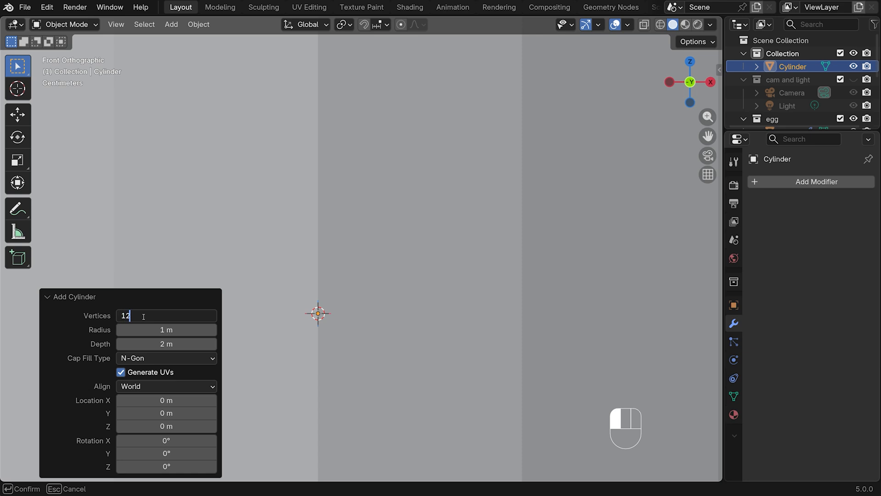
key("Return")
Scale the cylinder to about 0.11, flatten it to about 0.092 along Z, and widen it by about 1.57 in X and Y
key("s")
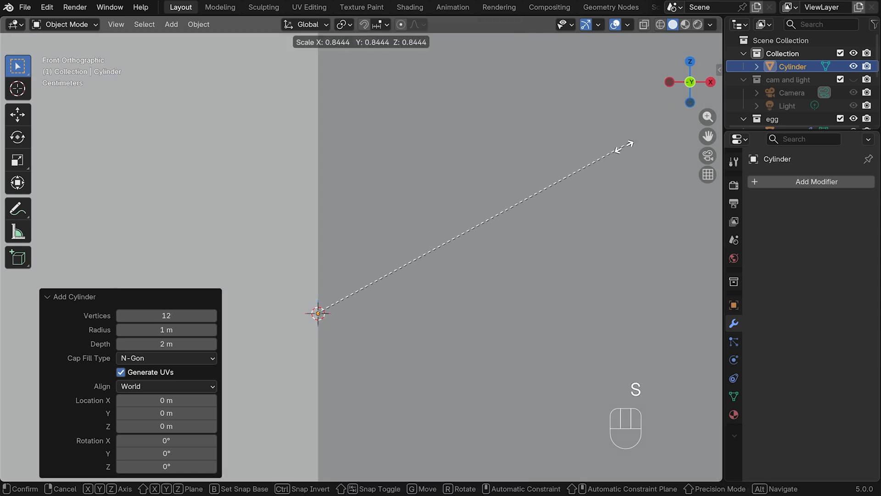
left_click(360, 309)
key("s")
key("z")
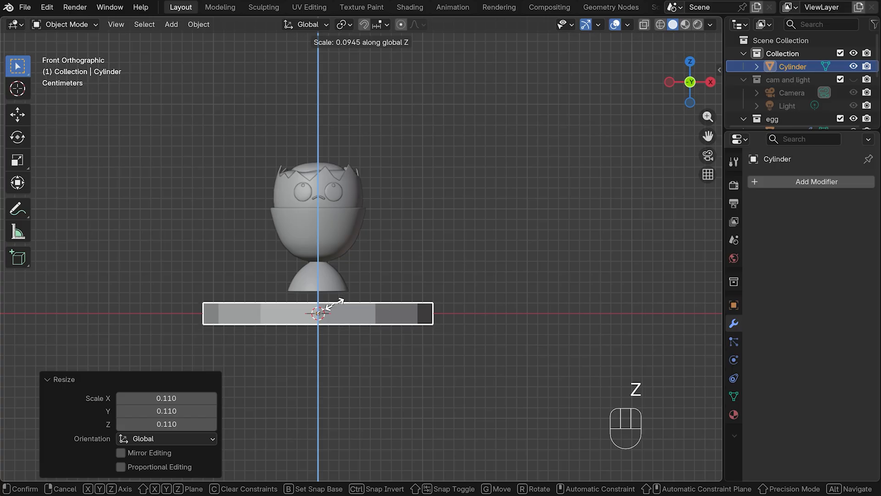
left_click(337, 304)
key("s")
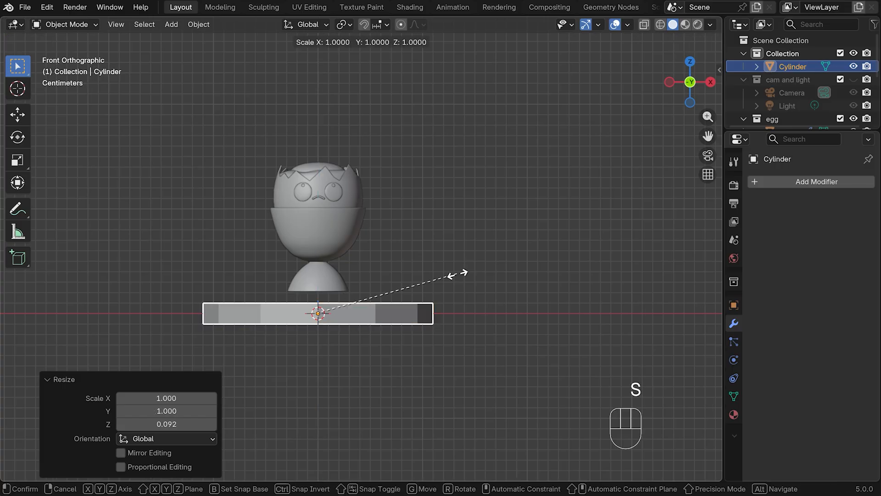
key("shift+z")
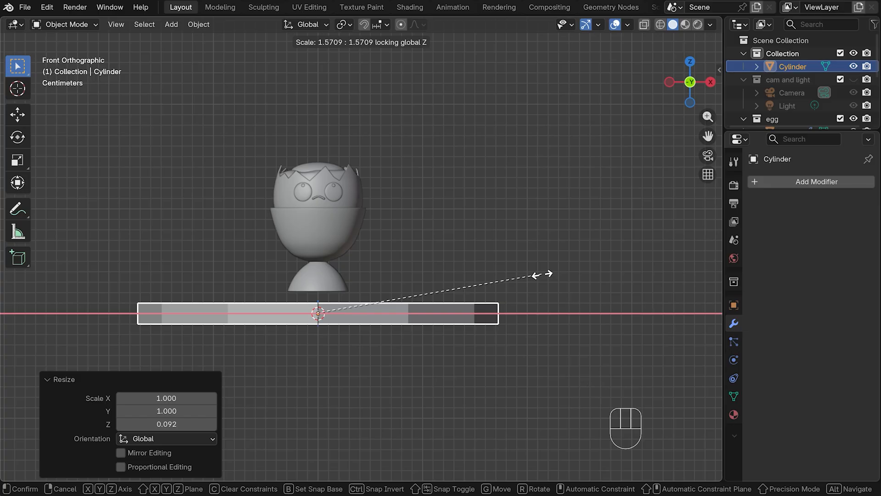
left_click(541, 274)
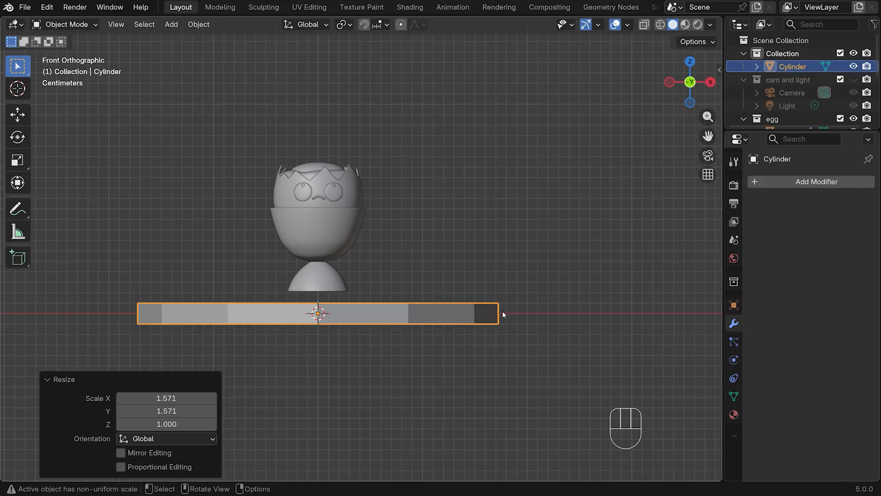
Raise the flattened cylinder along Z by about 0.011 m so its top meets the cup's base
key("g")
key("z")
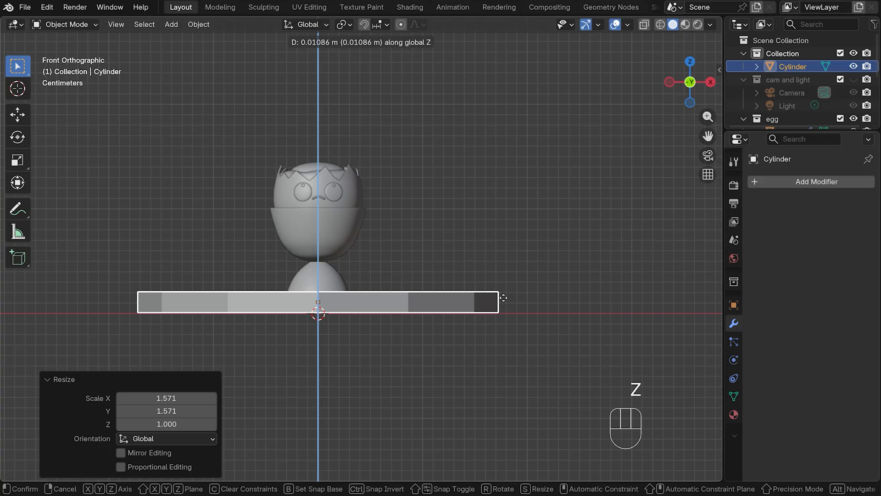
left_click(503, 299)
Apply level 3 subdivision to the disc for viewport and render, and add edge loops near its top and bottom rims at factors -0.867 and 0.857
key("ctrl+3")
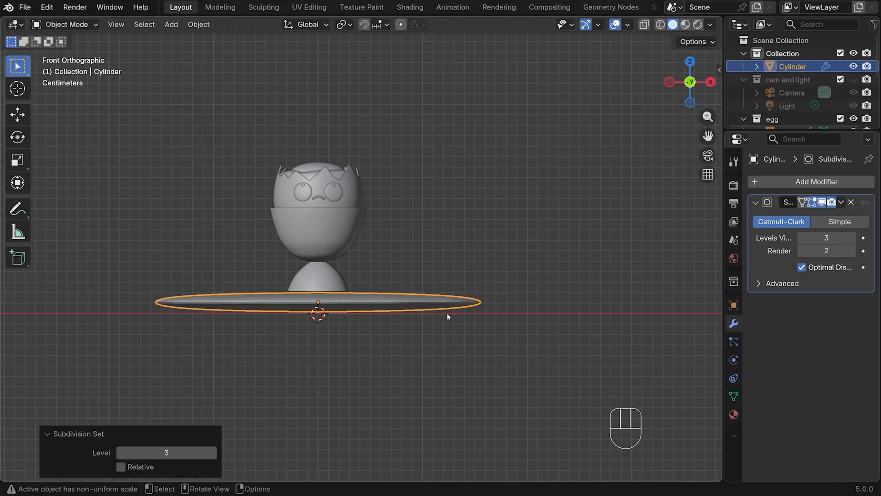
left_click(852, 250)
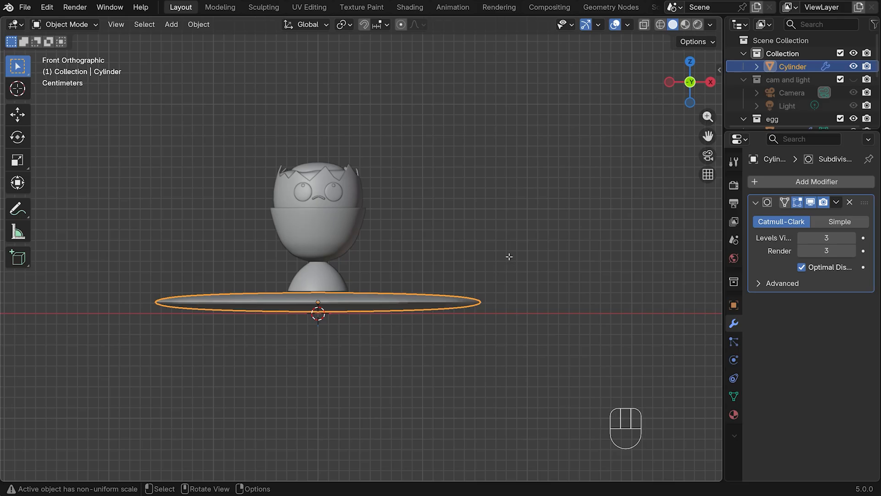
key("Tab")
key("ctrl+r")
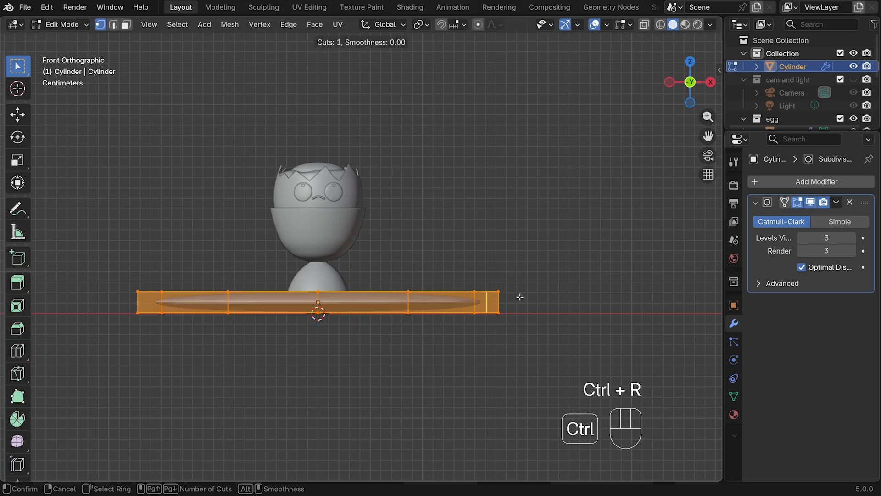
left_click(492, 303)
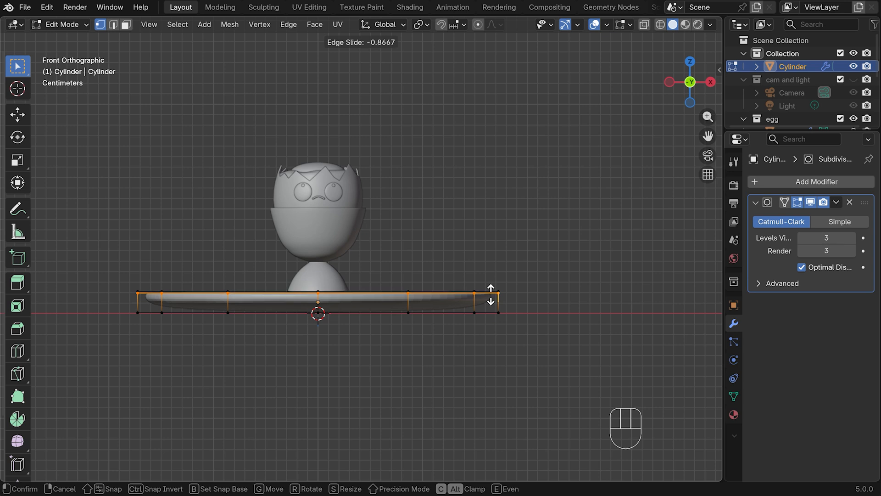
left_click(490, 294)
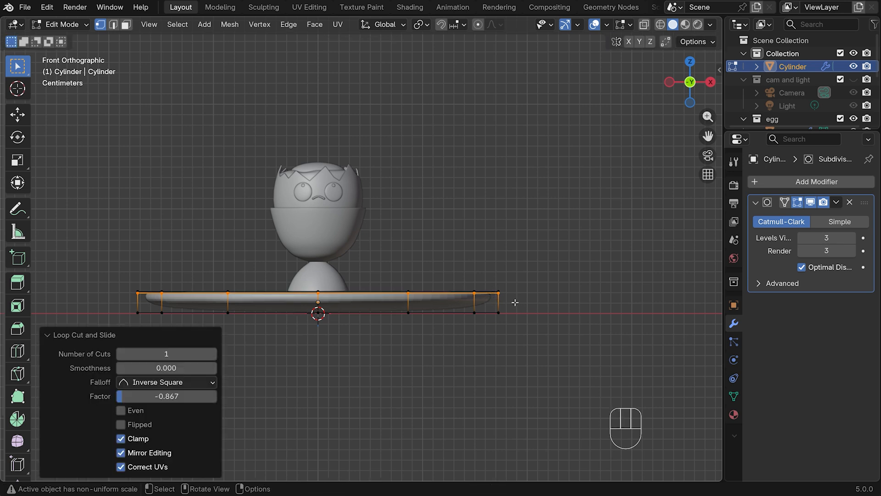
key("ctrl+r")
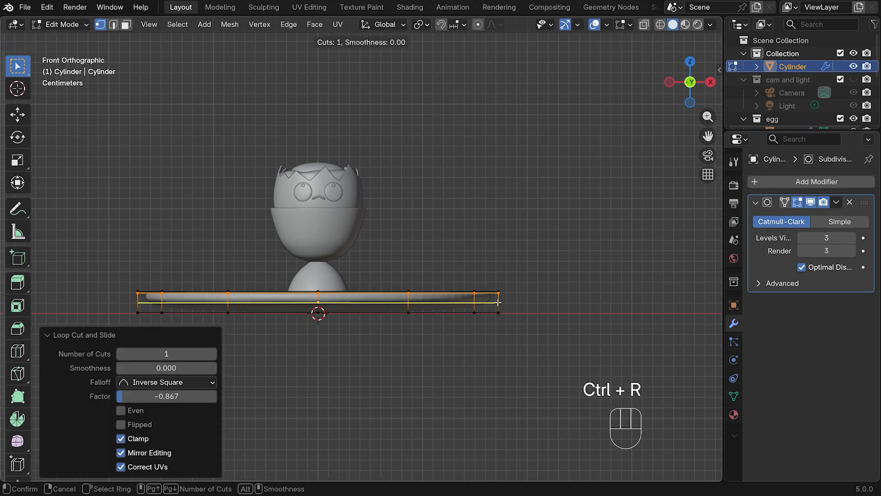
left_click(498, 302)
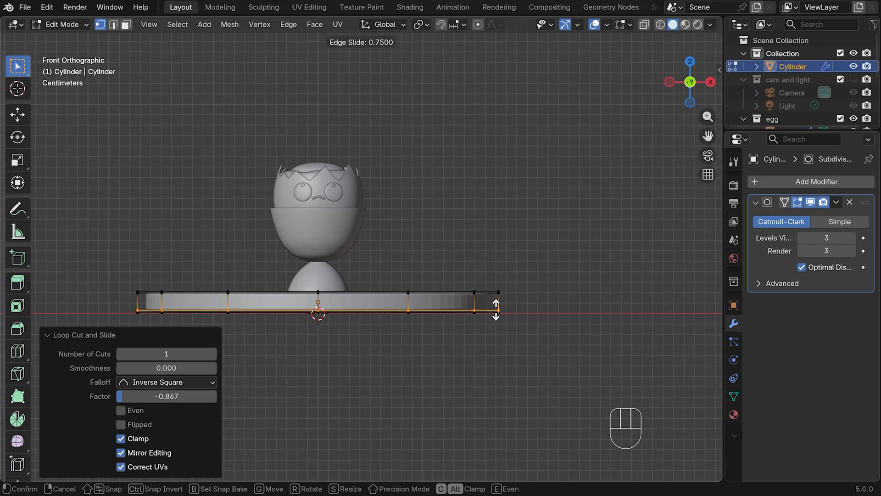
left_click(496, 308)
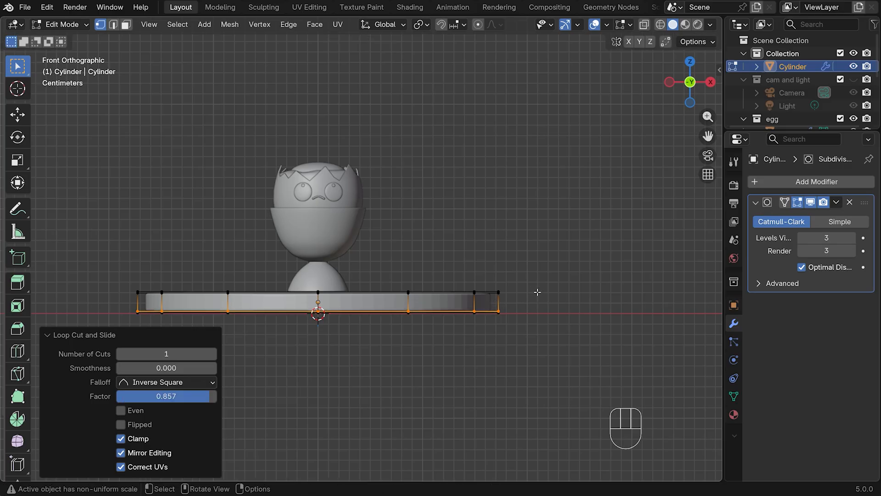
key("Tab")
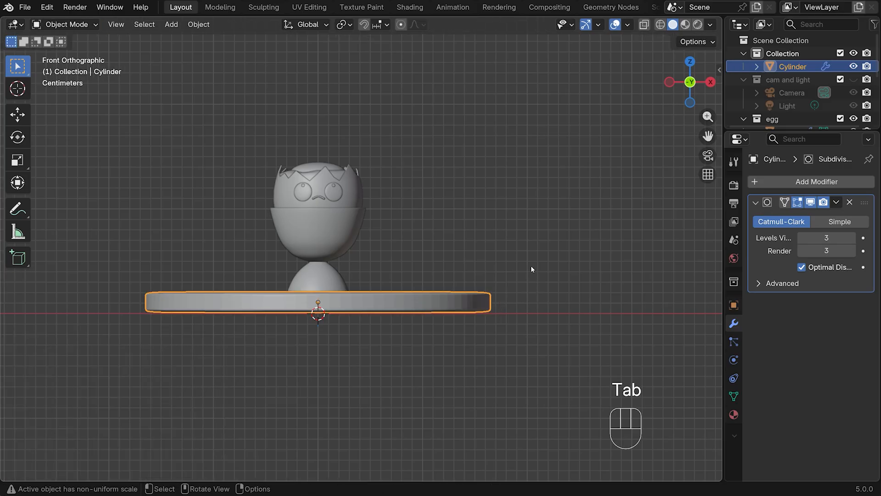
Shade the disc smooth and return to the front view
right_click(435, 294)
left_click(371, 243)
middle_click_drag(632, 170, 575, 176)
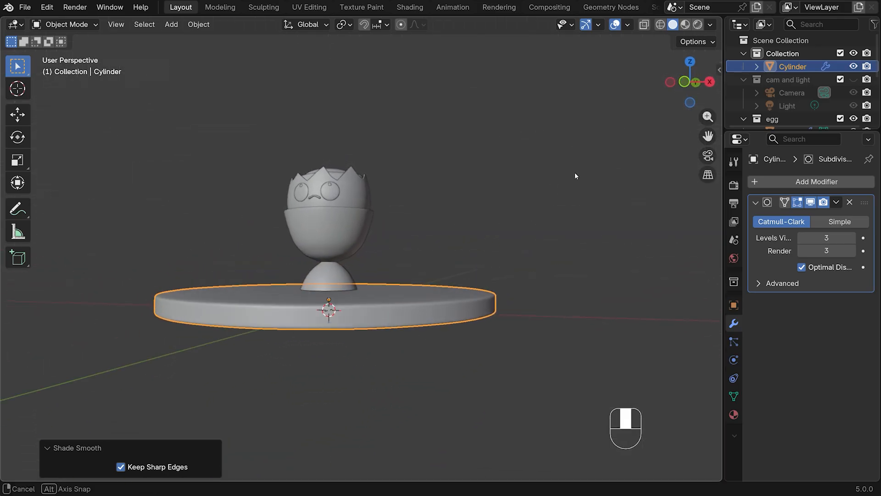
key("KP_1")
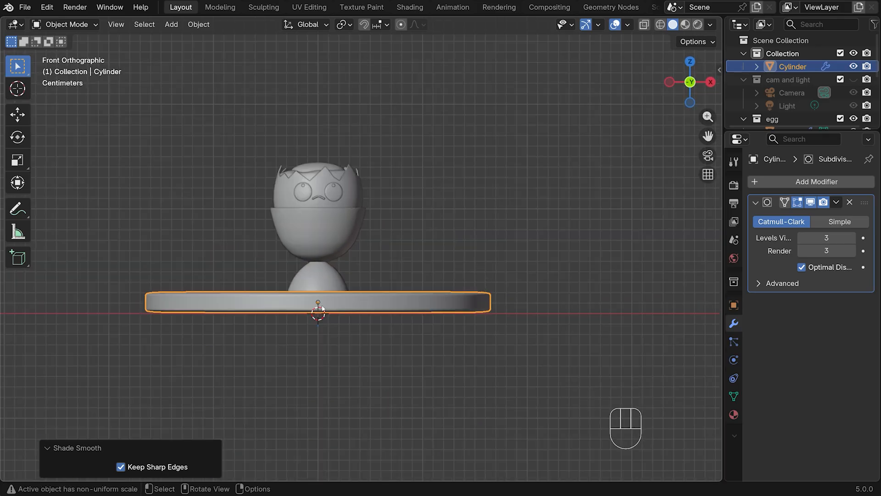
Add a 2 m plane at the world origin and, in top view, move it about 0.36 m along Y
key("shift+a")
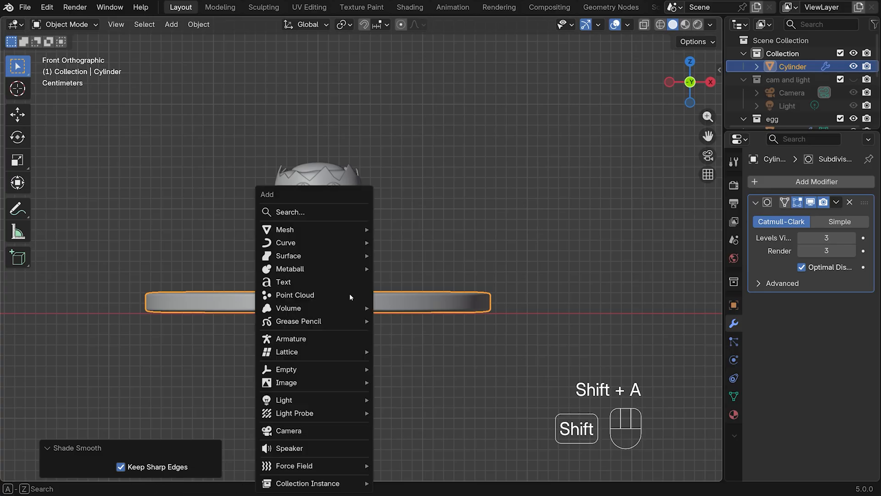
mouse_move(334, 233)
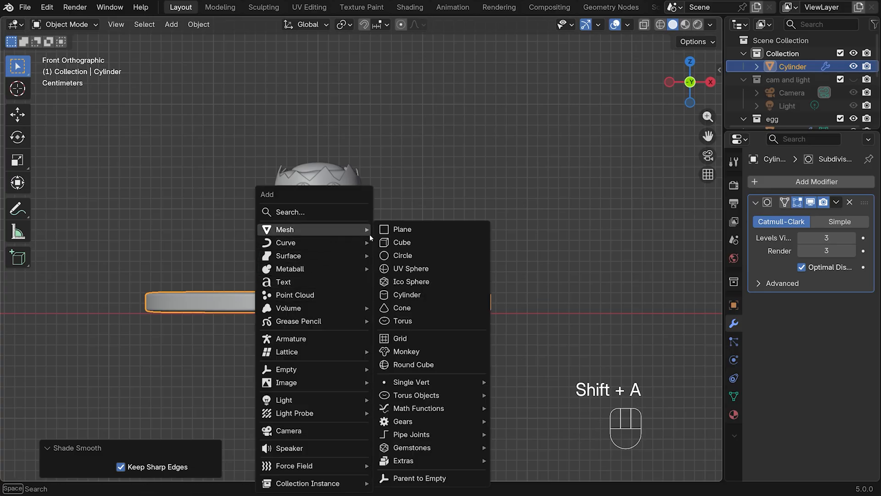
left_click(450, 232)
key("KP_7")
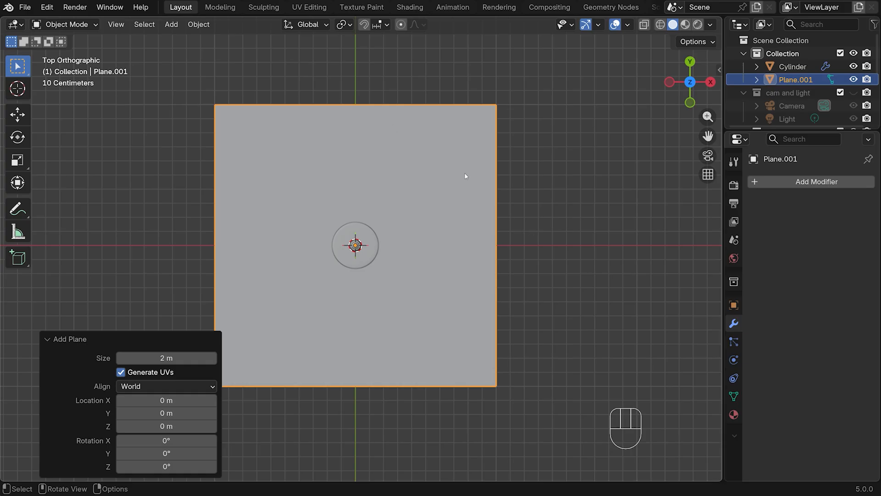
key("g")
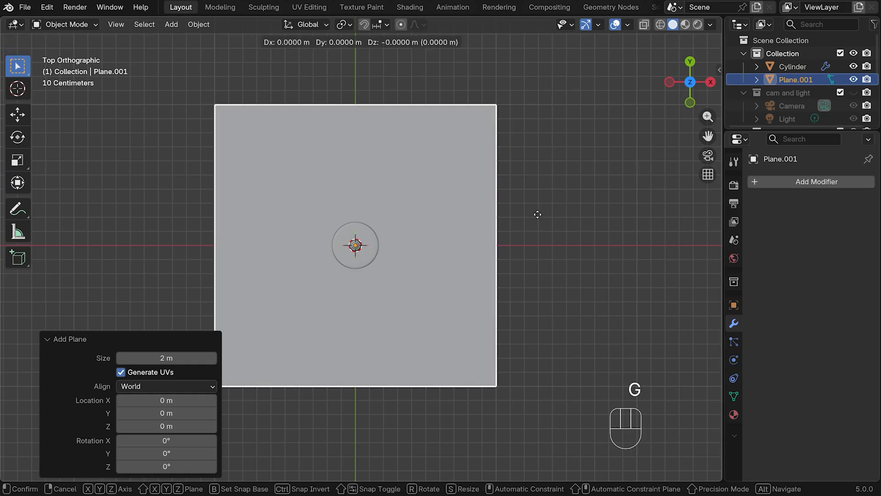
key("y")
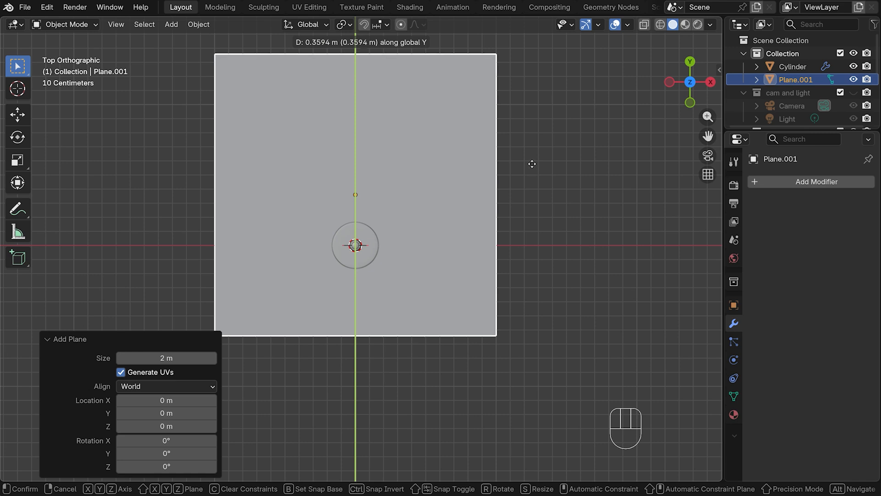
left_click(518, 163)
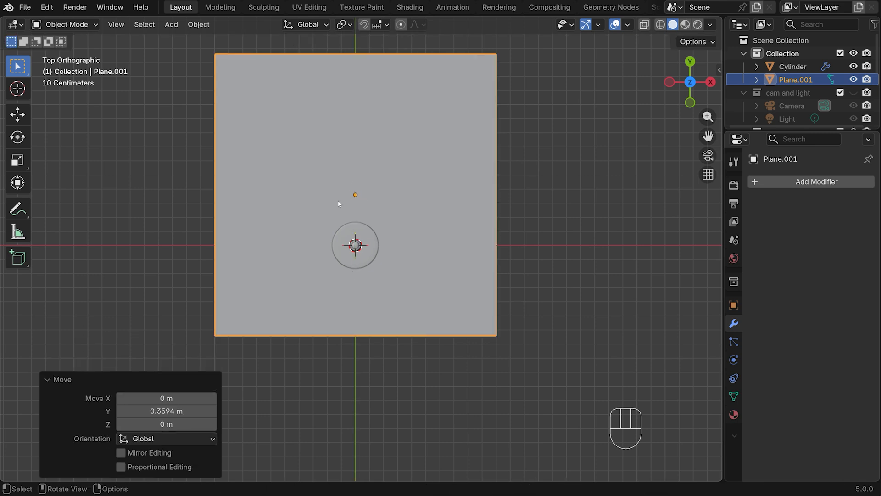
Cut one centred edge loop across the plane parallel to the X axis
key("Tab")
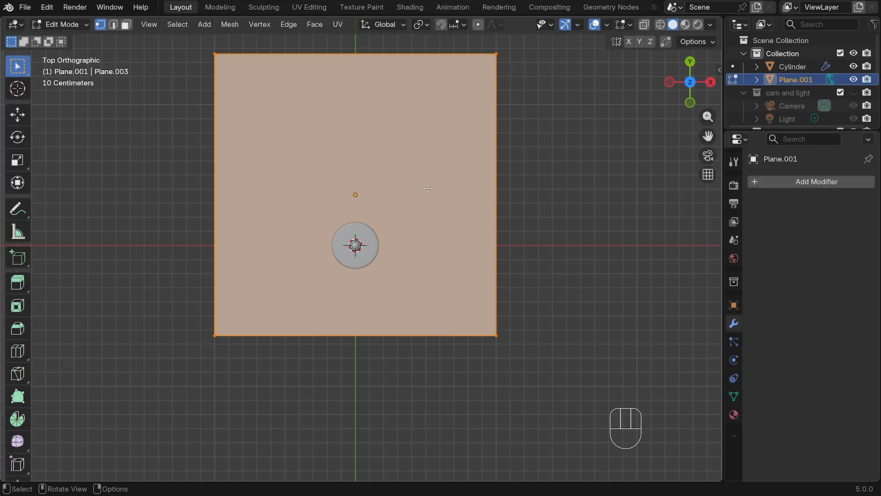
key("ctrl+r")
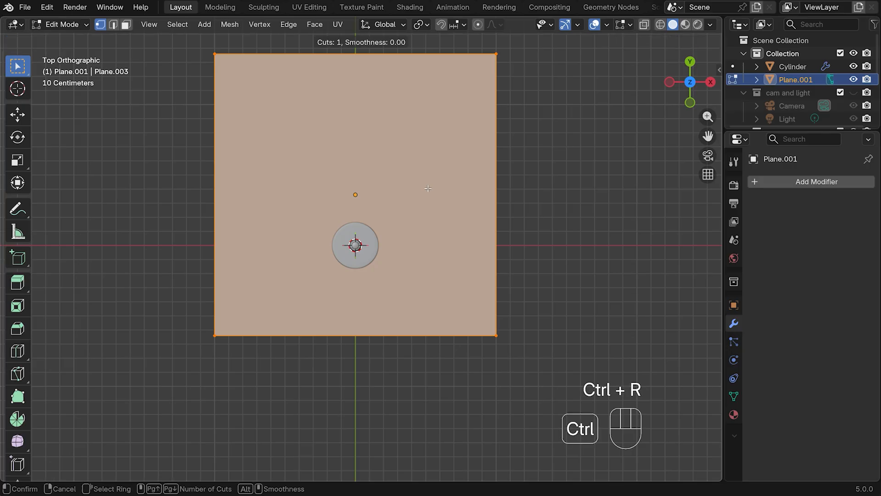
left_click(209, 192)
left_click(210, 192)
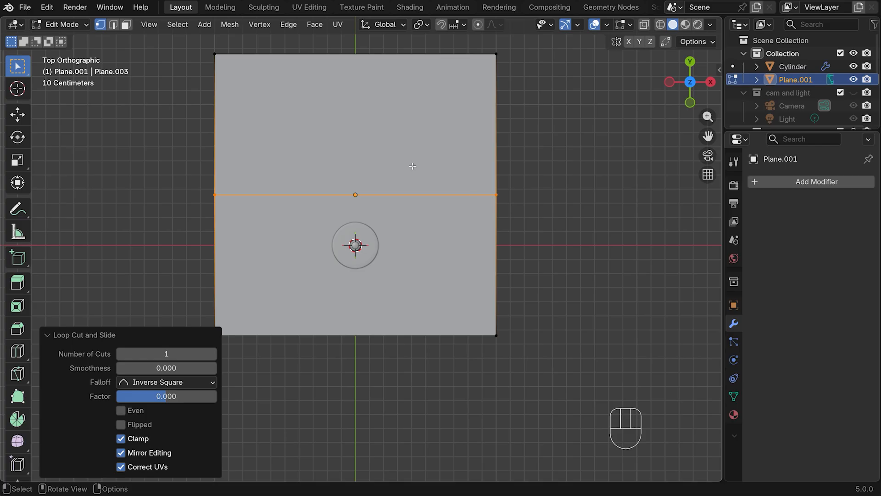
In side view, move the plane's back edge about -1.005 m in Y and 0.792 m in Z to form an upright wall
key("2")
left_click(352, 54)
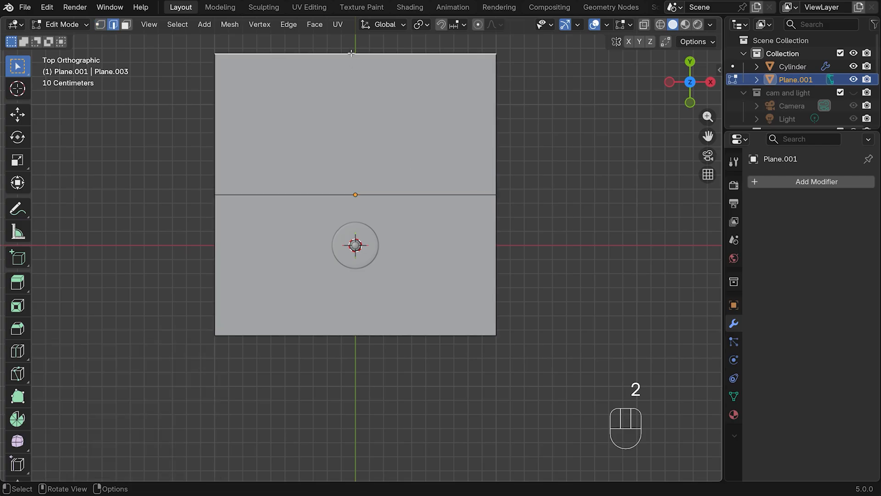
key("KP_3")
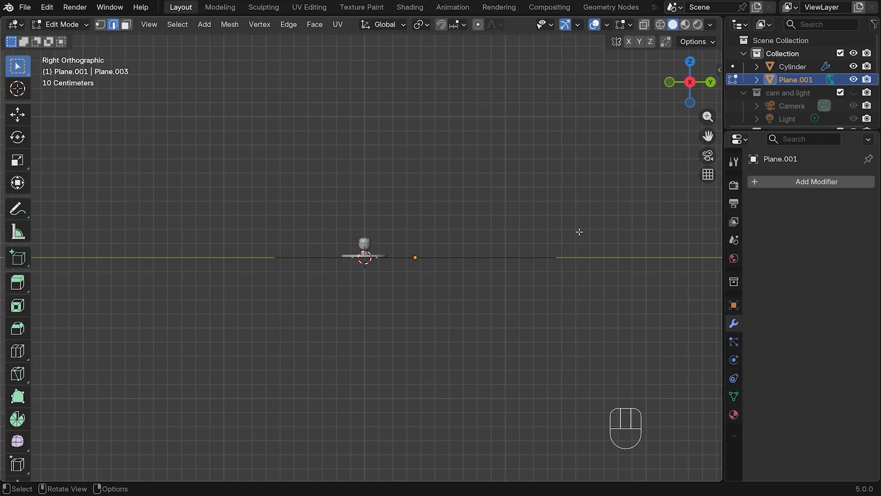
key("g")
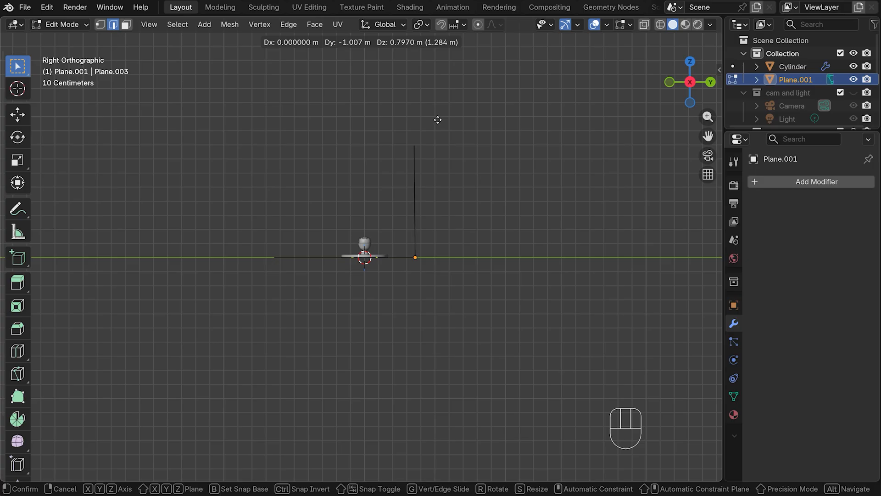
left_click(437, 120)
Bevel the fold between floor and wall to about 0.106 m with 6 segments, and shade the backdrop smooth
middle_click_drag(478, 230, 508, 252)
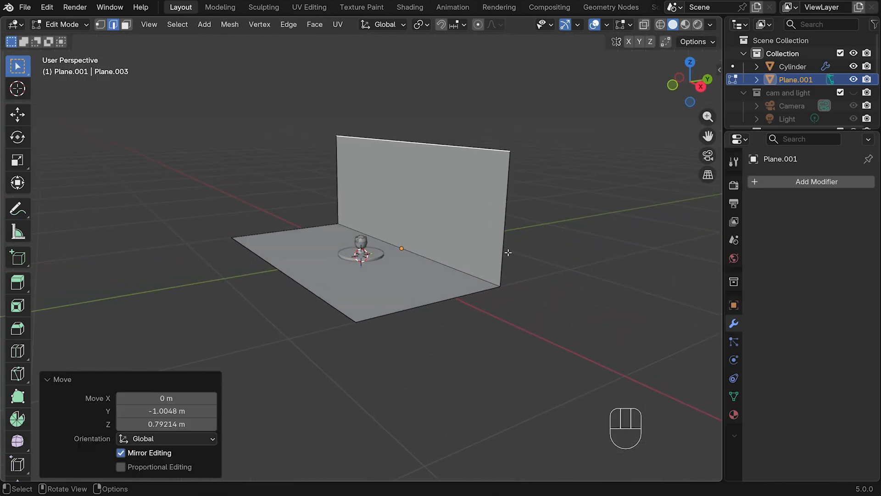
left_click(414, 252)
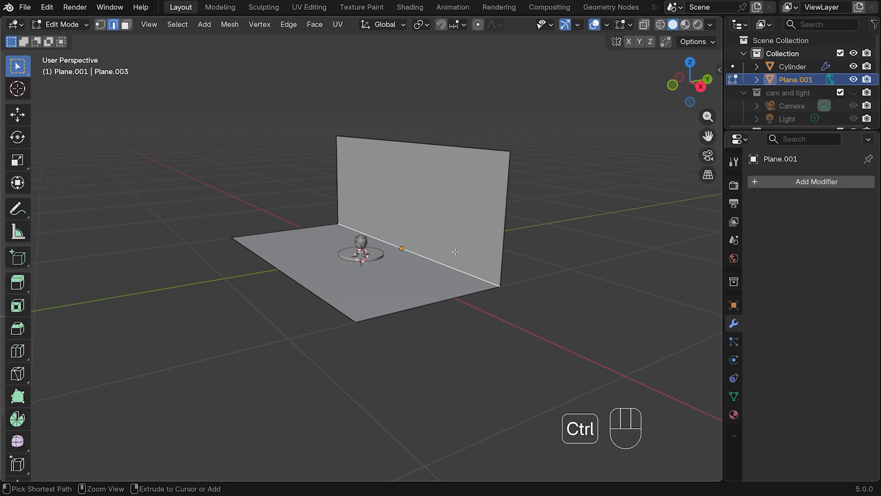
key("ctrl+b")
scroll(462, 252, "up", 4)
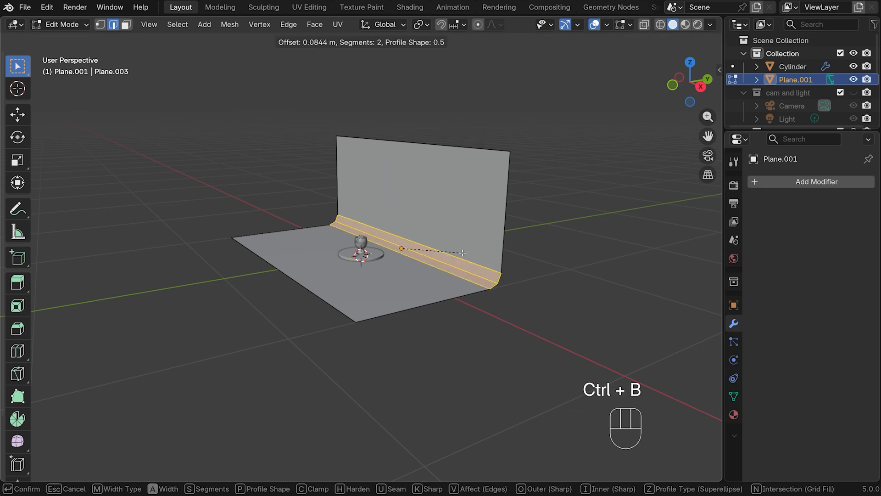
scroll(463, 252, "up", 1)
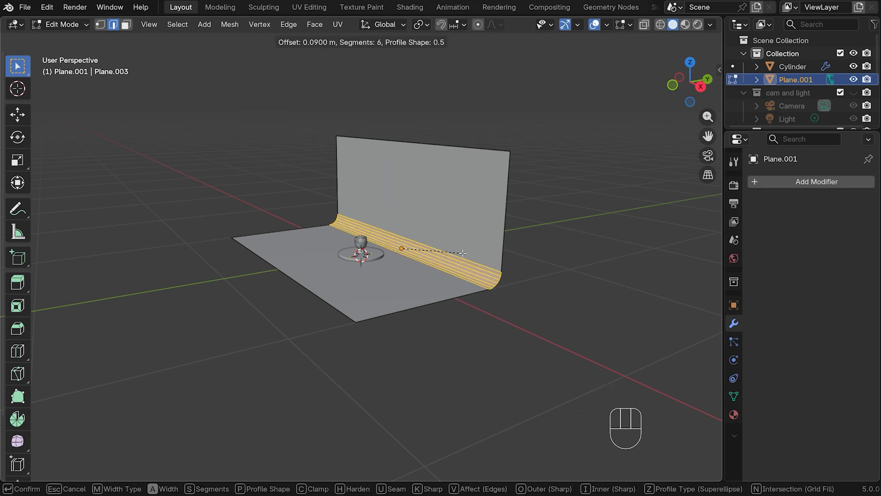
left_click(463, 253)
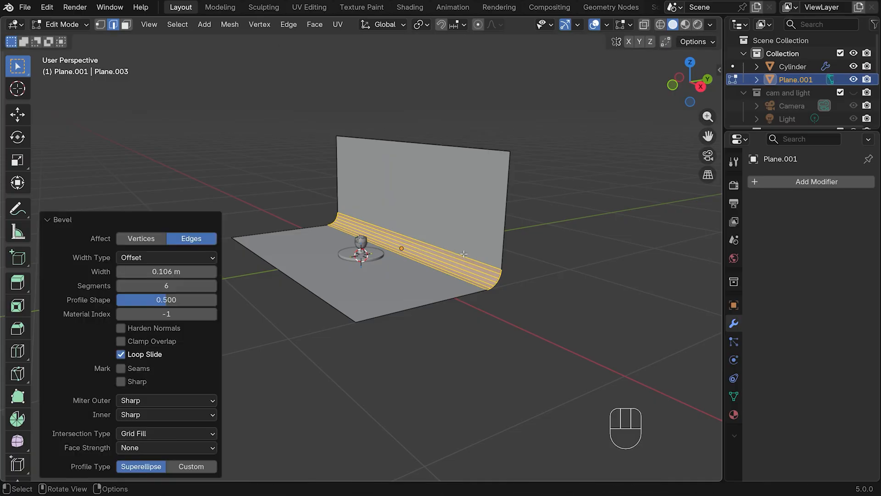
key("Tab")
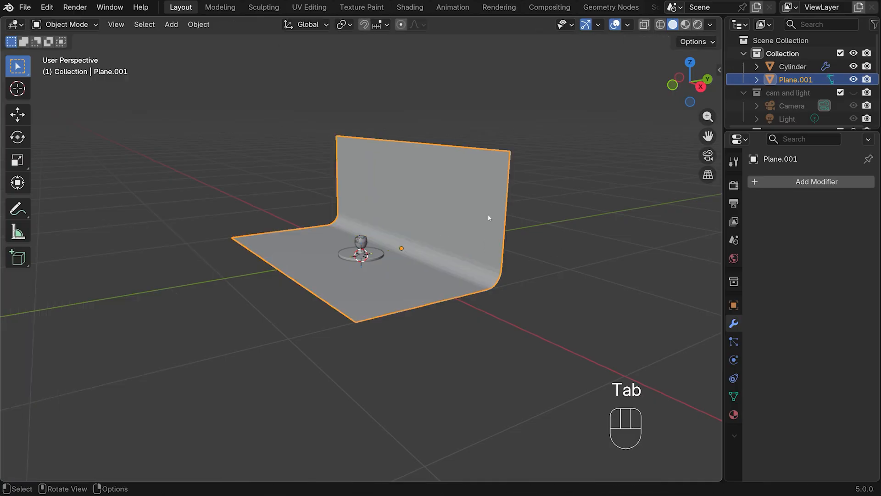
right_click(434, 192)
left_click(435, 193)
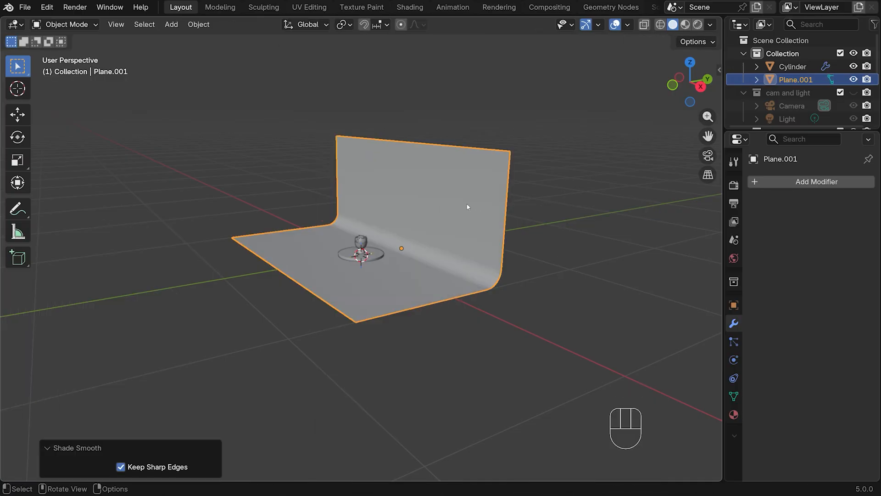
Scale the round disc under the egg cup by about 1.282 in X and Y, keeping its thickness
key("KP_1")
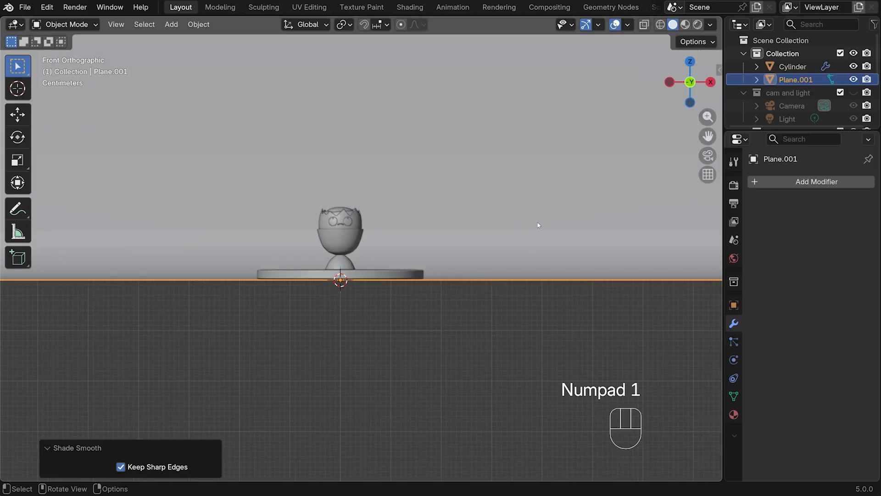
left_click_drag(708, 136, 711, 243)
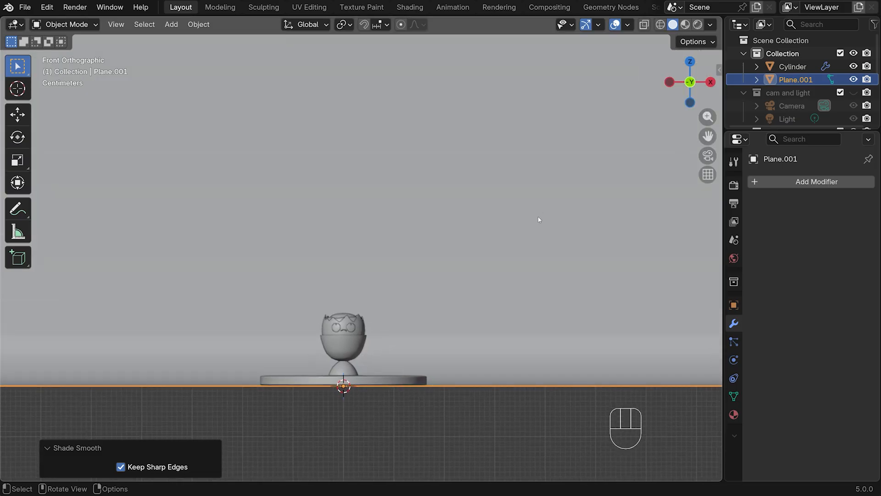
mouse_move(538, 216)
middle_mouse_down()
mouse_move(534, 229)
mouse_move(549, 219)
mouse_move(535, 214)
middle_mouse_up()
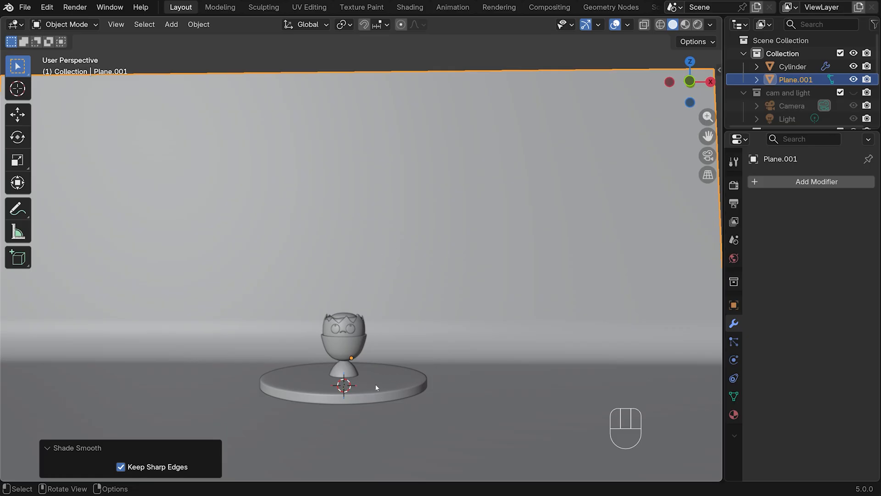
left_click(393, 381)
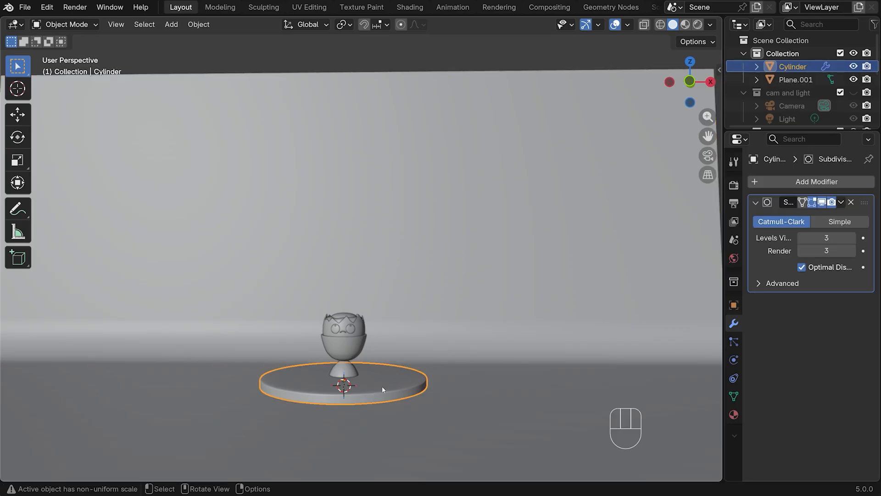
key("s")
key("shift+z")
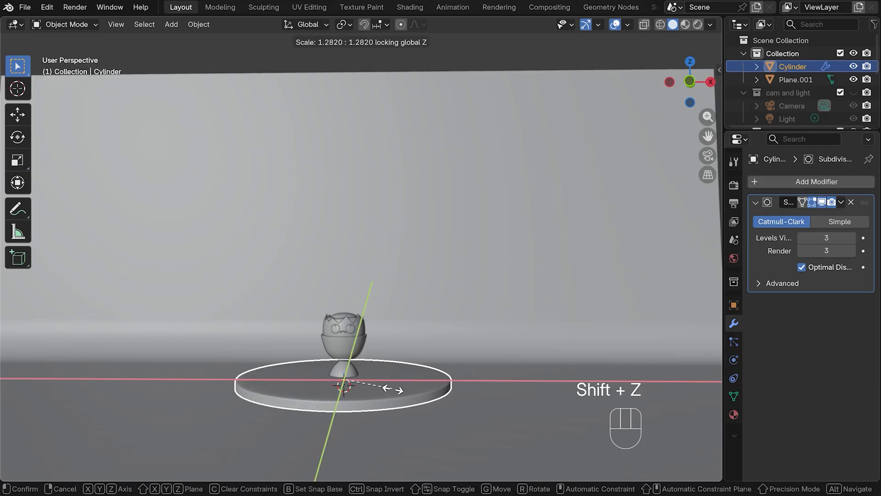
left_click(393, 389)
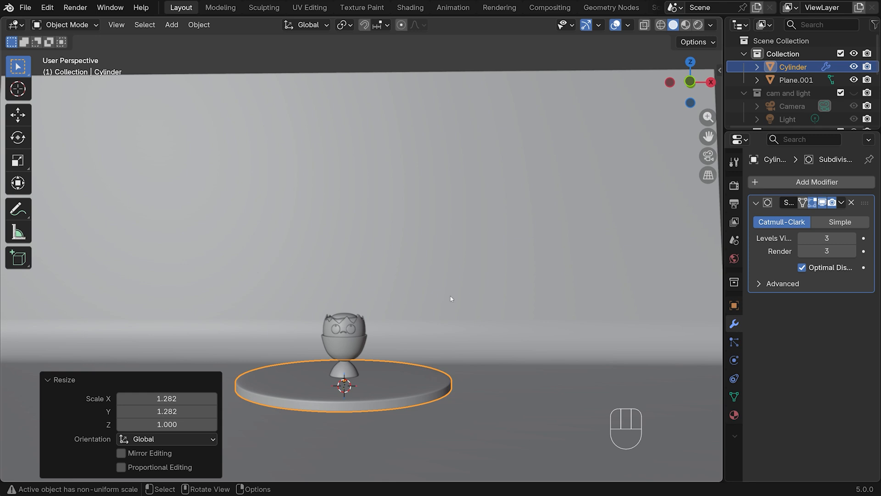
In top view, place the 3D cursor beside the disc on its +X side, add a cube there and scale it to about 0.093
left_click(479, 307)
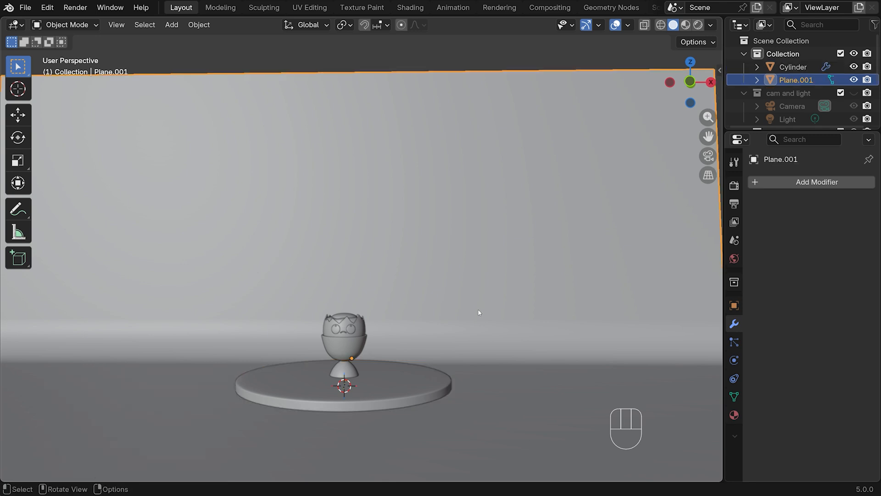
key("KP_7")
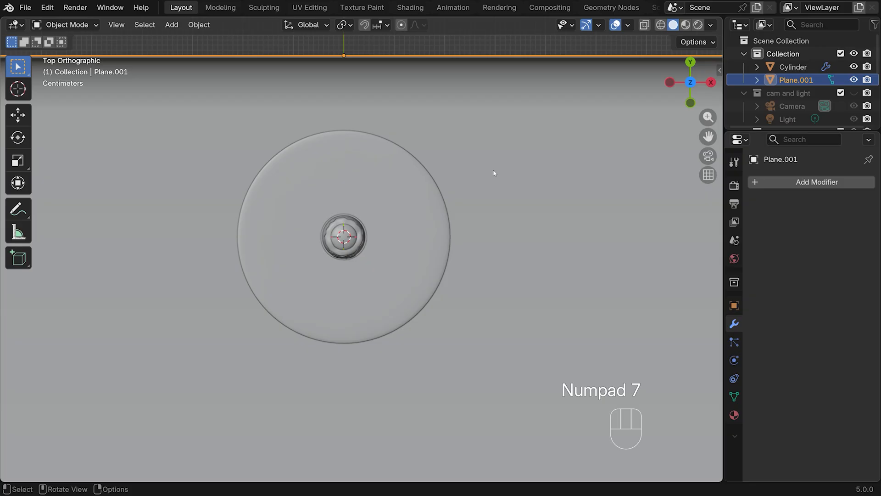
middle_click_drag(526, 205, 407, 261, "shift")
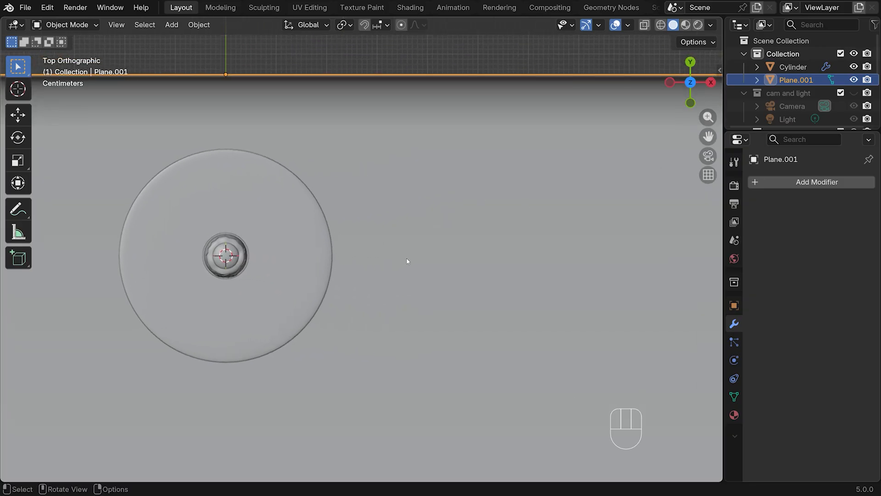
right_click(431, 250, "shift")
key("shift+a")
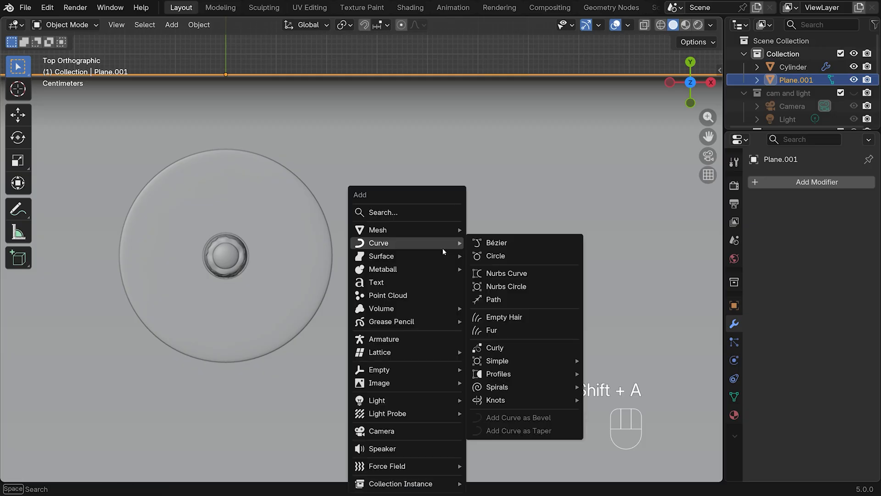
mouse_move(435, 230)
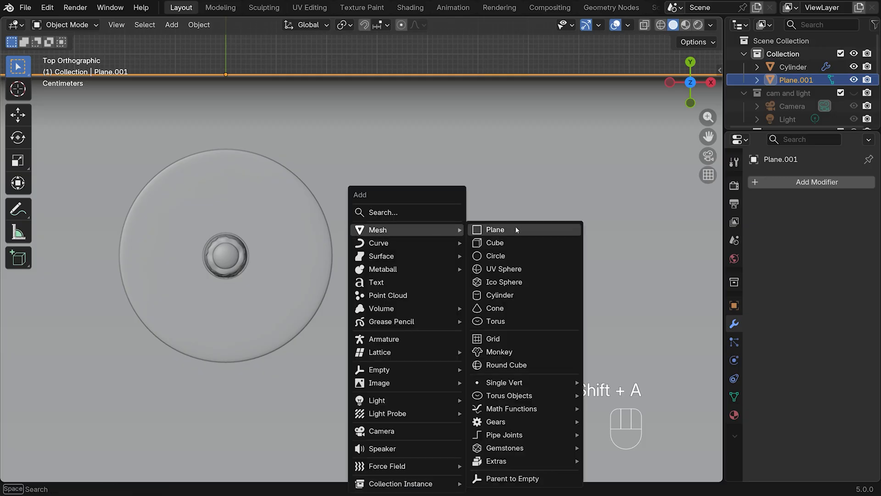
left_click(507, 243)
key("s")
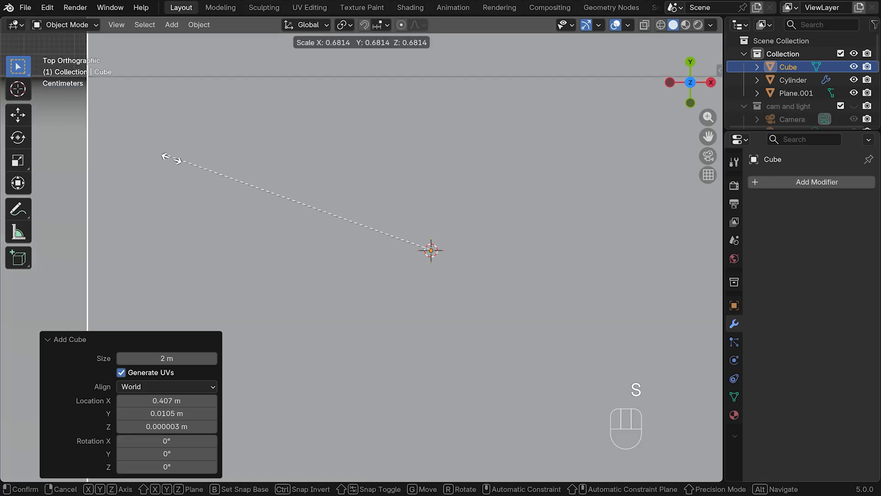
left_click(386, 258)
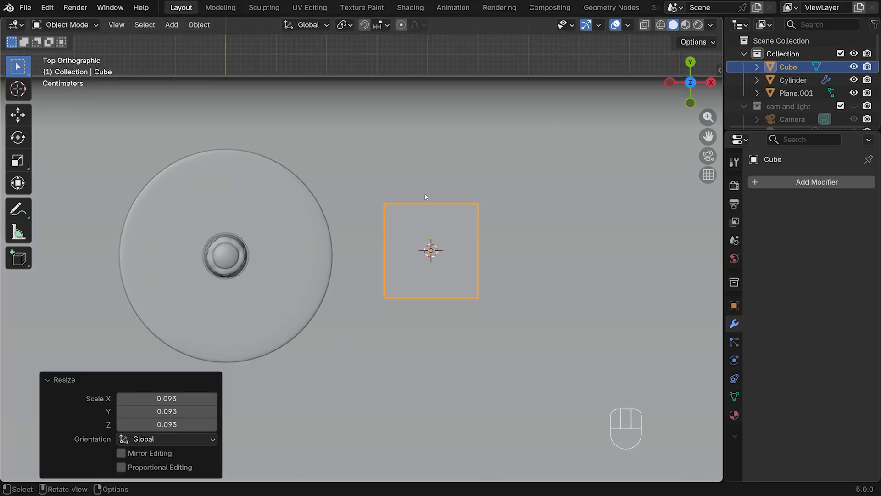
In front view, flatten the cube to about 0.115 along Z and raise it about 0.021 m above the floor
key("KP_1")
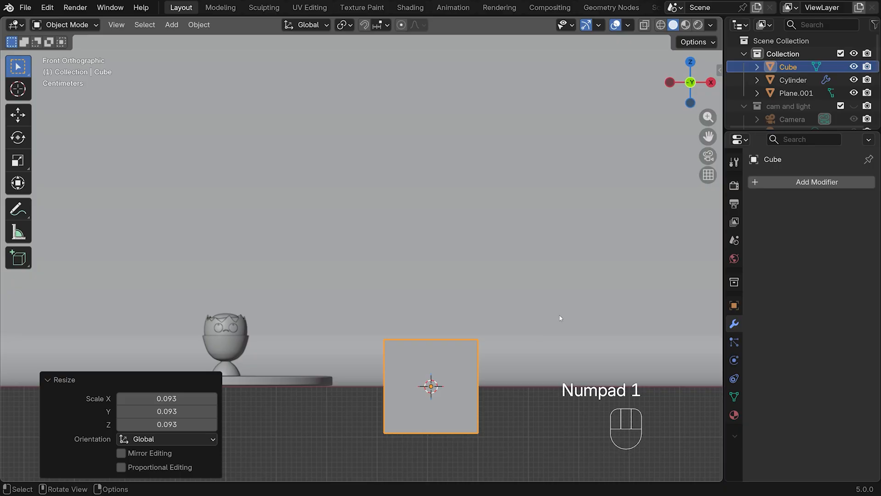
key("s")
key("z")
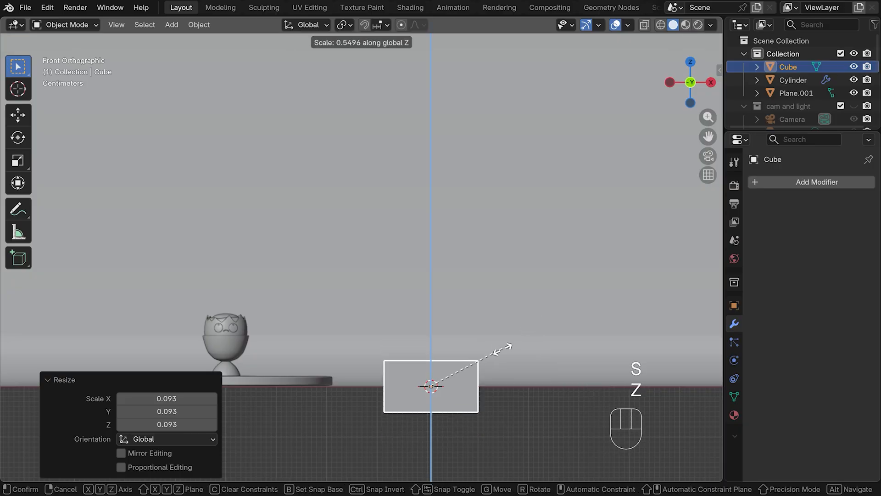
left_click(447, 381)
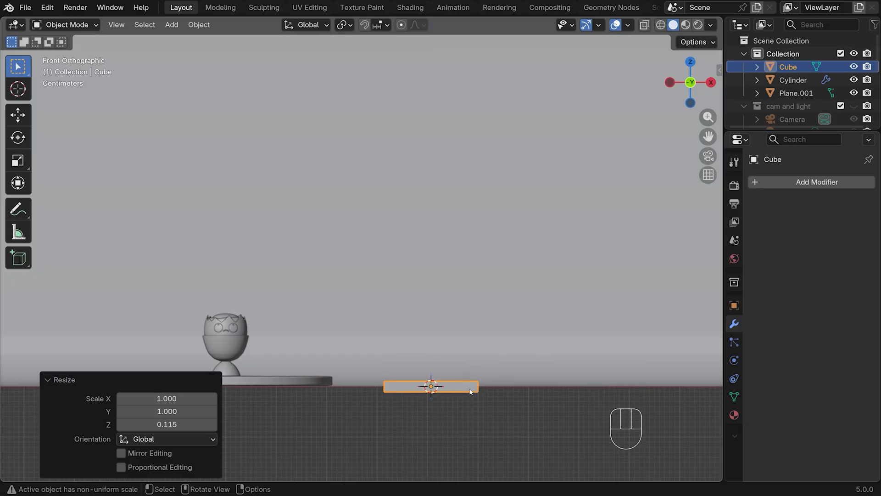
key("g")
key("z")
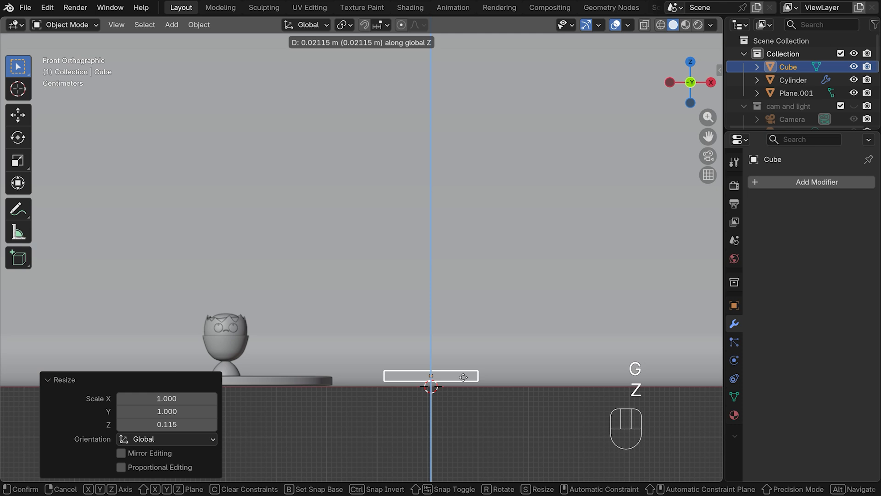
left_click(463, 377)
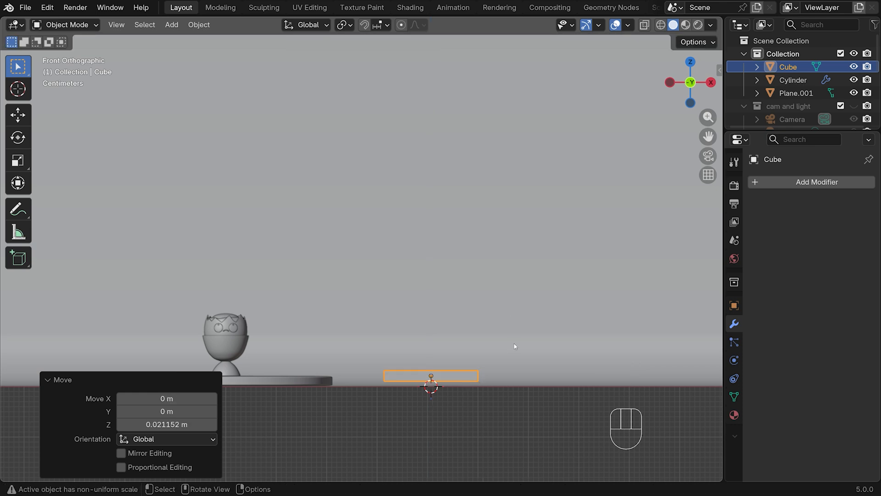
Scale the flattened cube uniformly by about 0.892 and apply its scale
key("s")
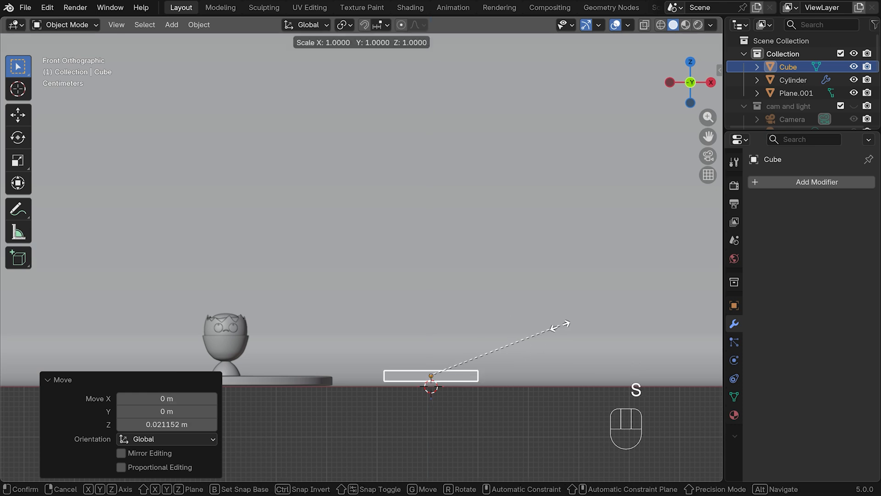
left_click(544, 330)
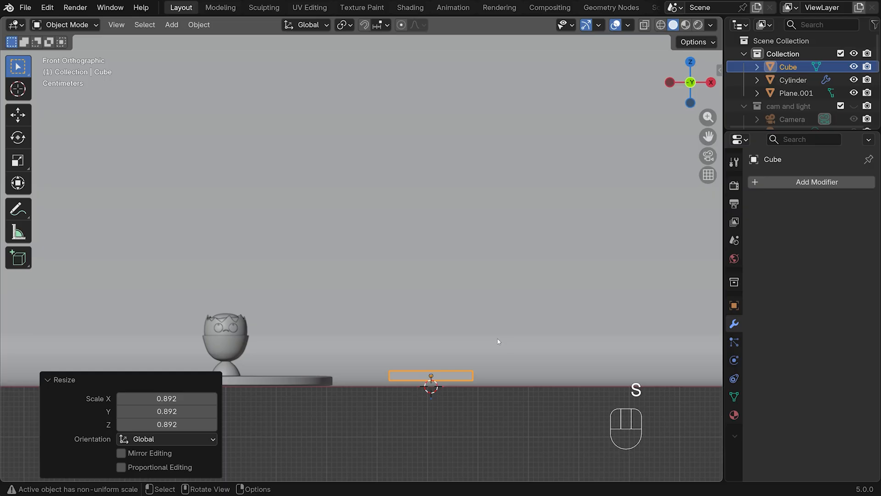
key("ctrl+a")
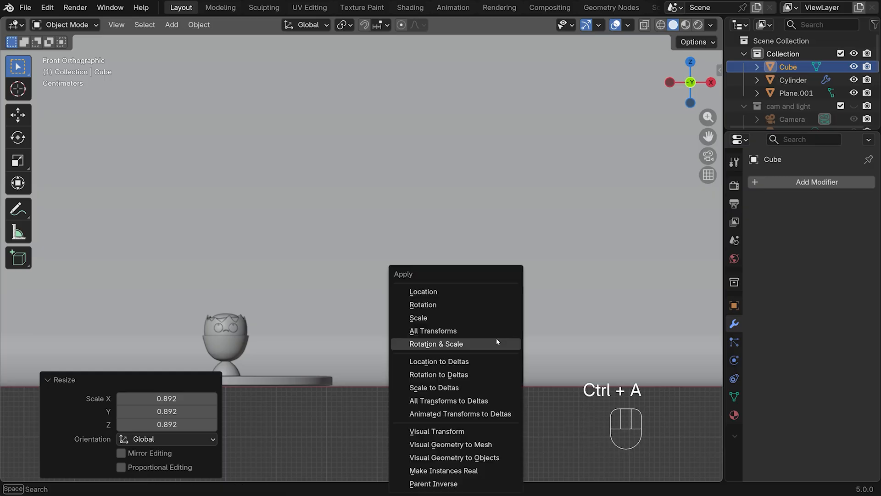
left_click(464, 315)
Isolate the slab in local view for face editing in Edit Mode, with X-ray turned on
key("Tab")
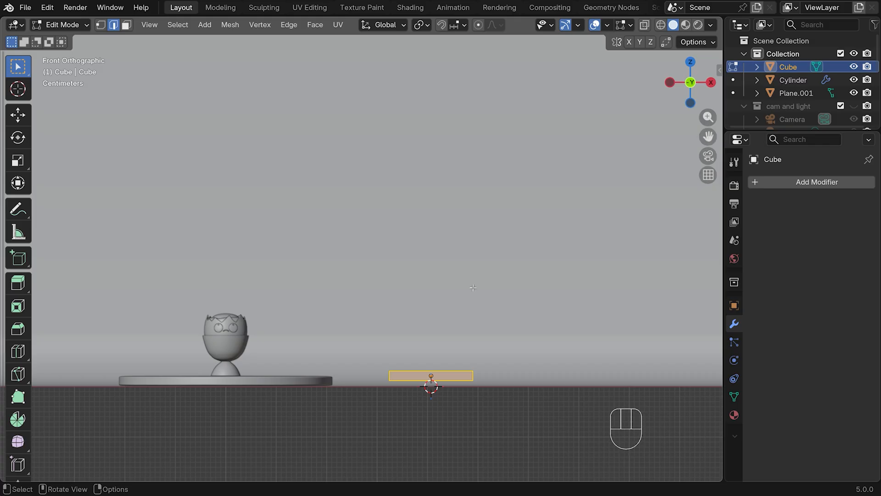
key("KP_Divide")
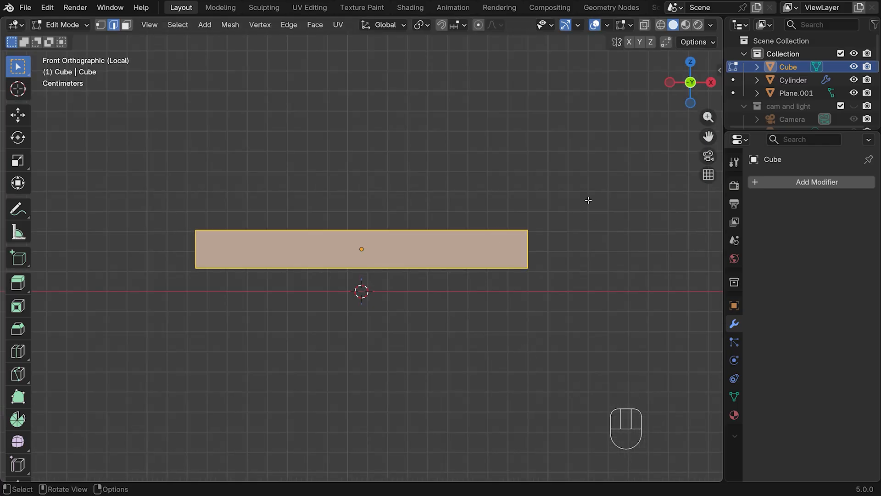
key("KP_7")
key("3")
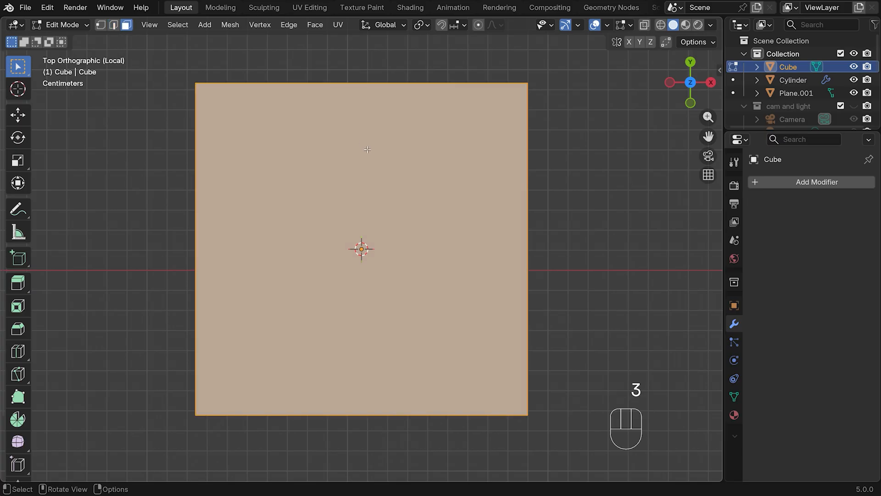
left_click(644, 25)
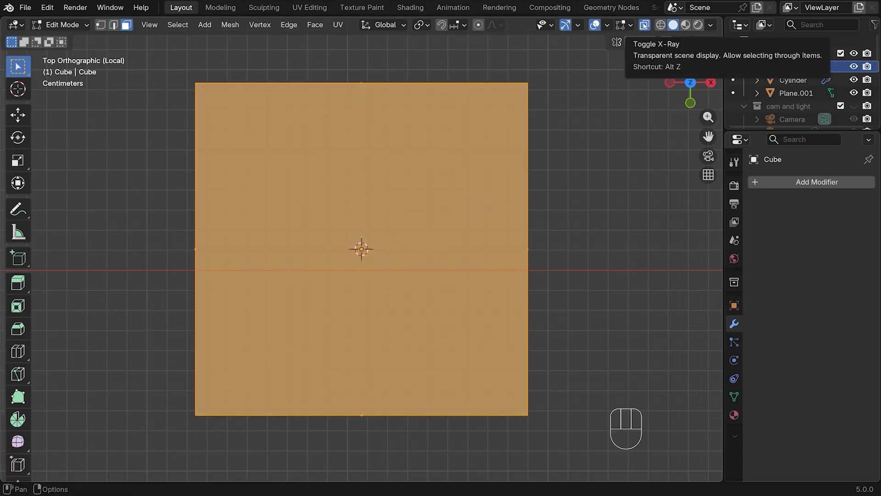
Select the slab's top and bottom faces and inset them twice, by about 0.0024 m and about 0.0036 m
key("alt+a")
middle_click_drag(567, 294, 450, 230)
left_click(359, 226, "shift")
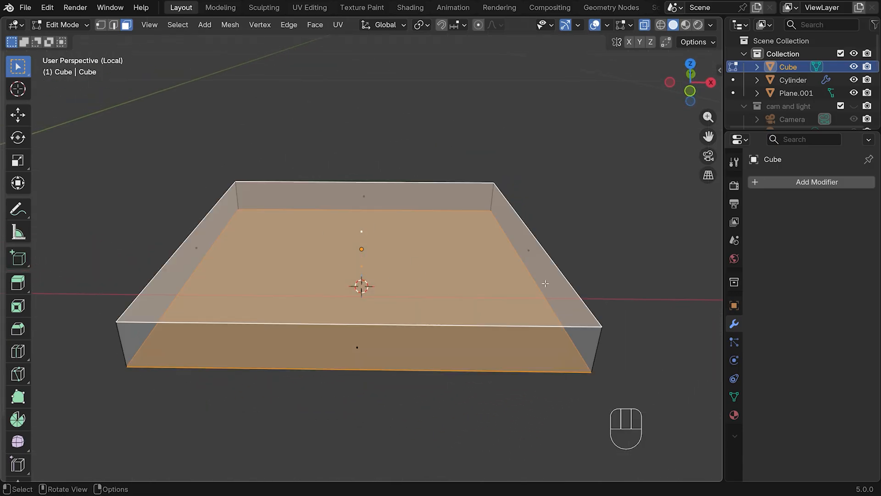
middle_click_drag(658, 251, 597, 255)
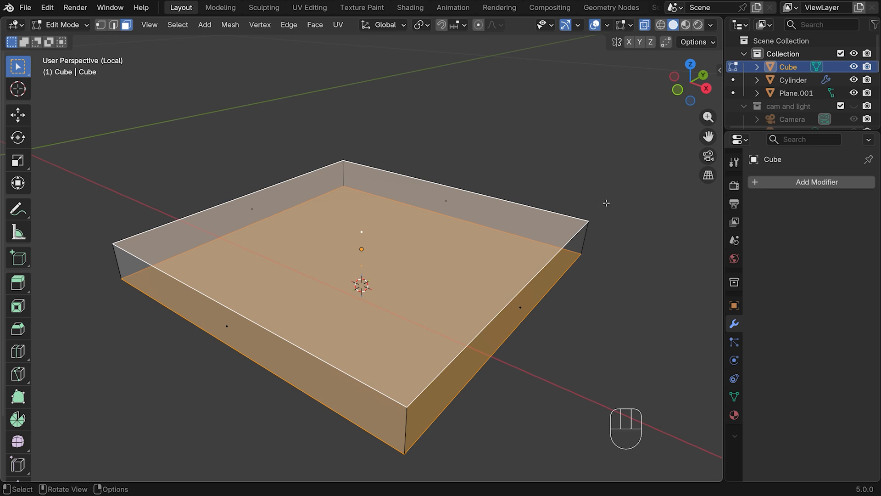
key("i")
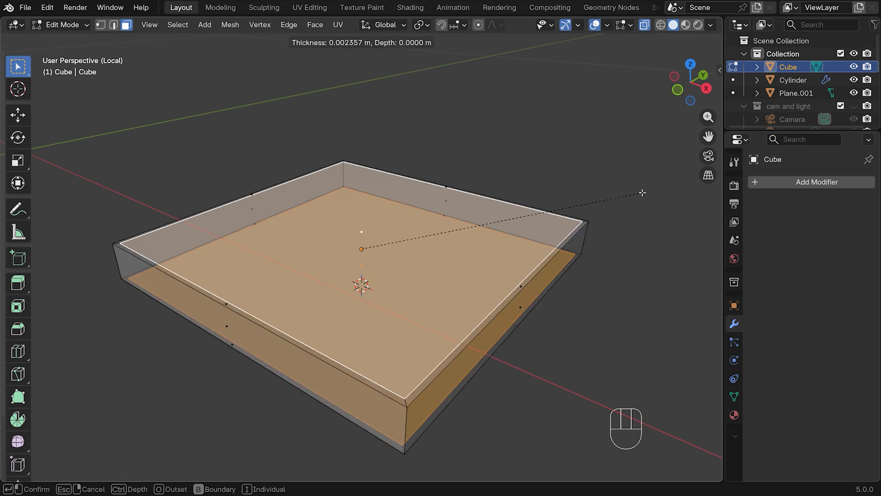
left_click(642, 193)
key("i")
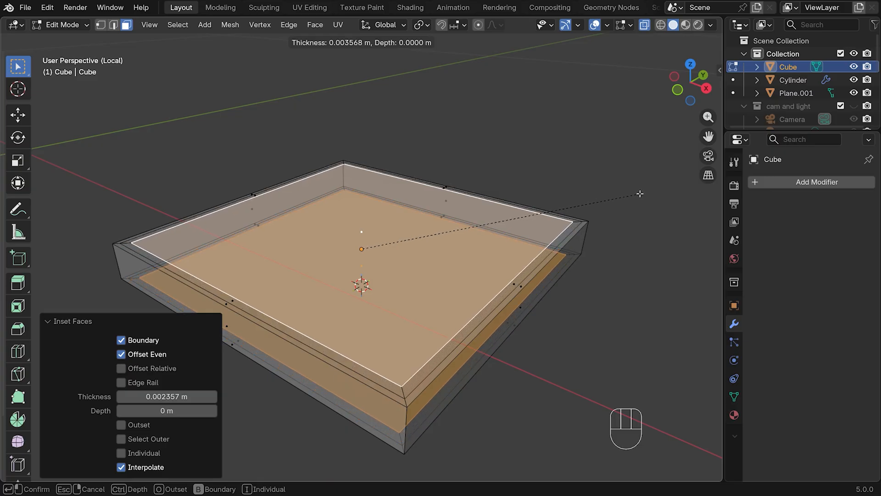
left_click(640, 193)
Select the narrow face loop between the insets on the slab's top and extrude it about 0.003 m inward as a groove
key("alt")
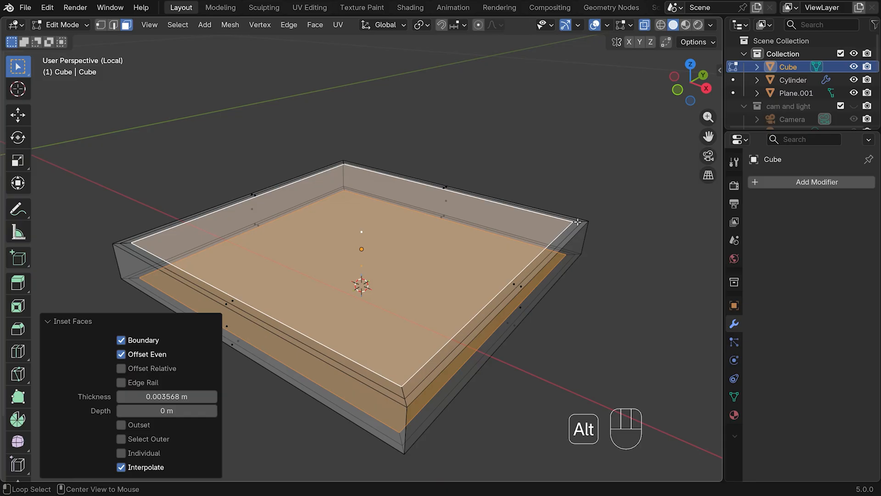
left_click(578, 222, "alt")
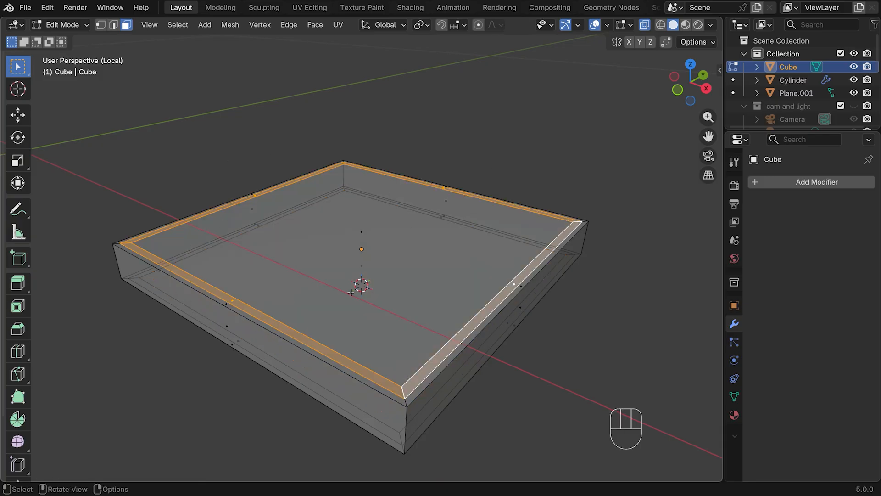
key("e")
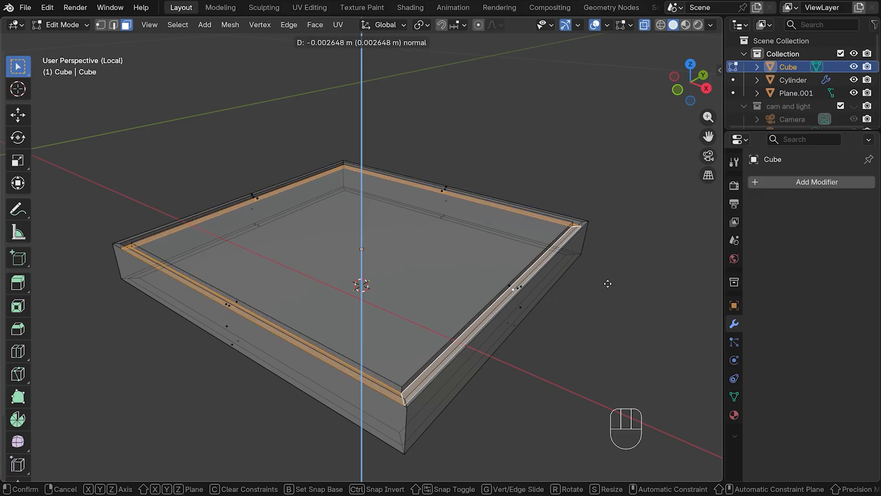
left_click(607, 283)
Select the narrow face loop between the insets on the slab's underside and extrude it about 0.0033 m inward as a groove
middle_click_drag(592, 343, 573, 258)
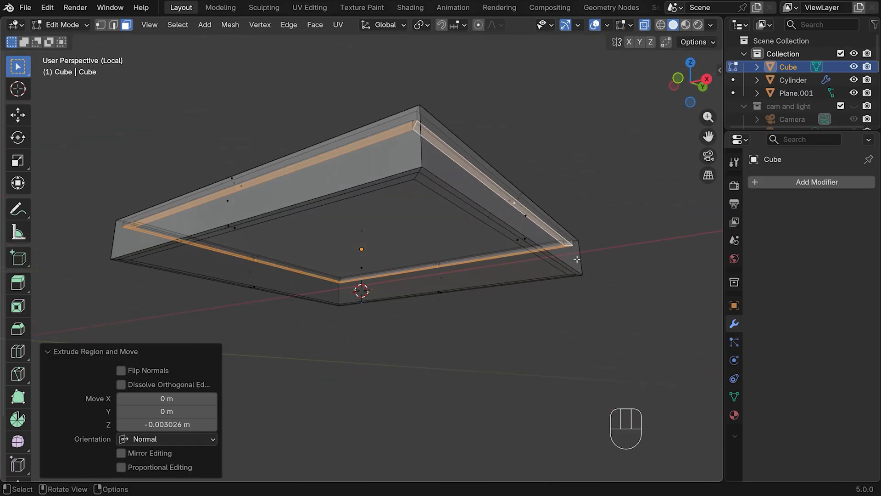
left_click(418, 177, "alt")
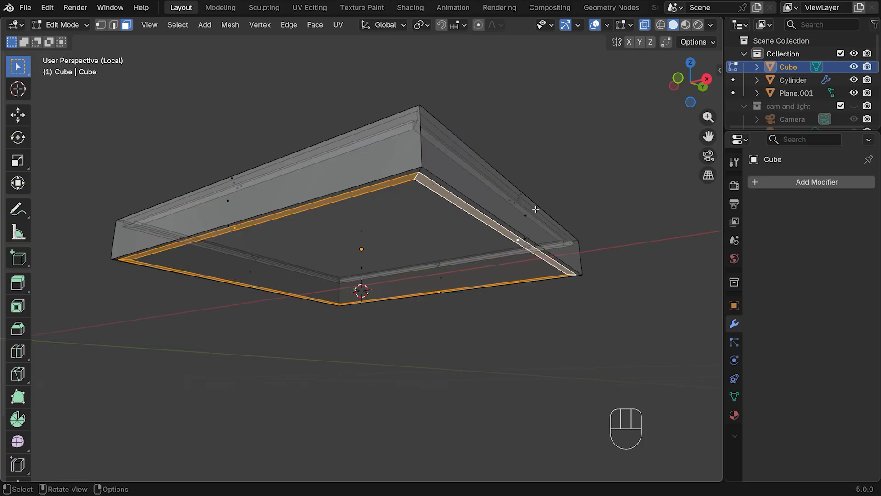
key("e")
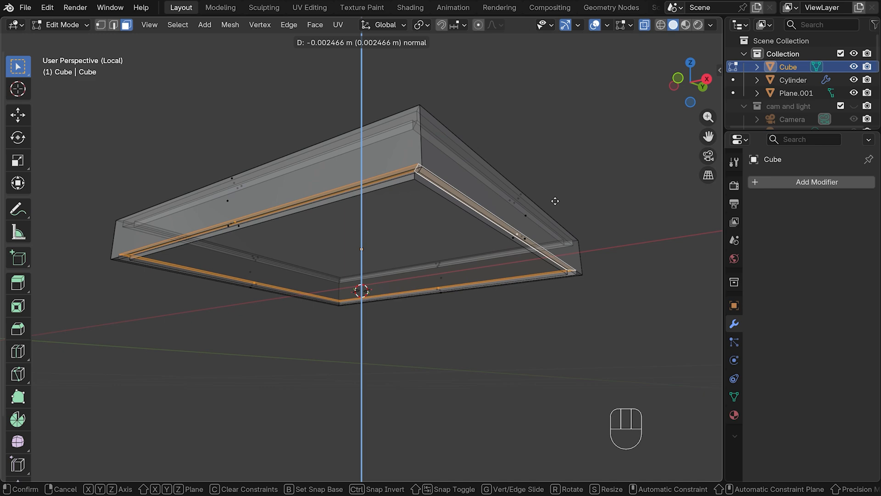
left_click(554, 186)
Add two evenly spaced horizontal loop cuts around the slab's side walls without sliding them
middle_click_drag(554, 185, 582, 211)
key("ctrl+r")
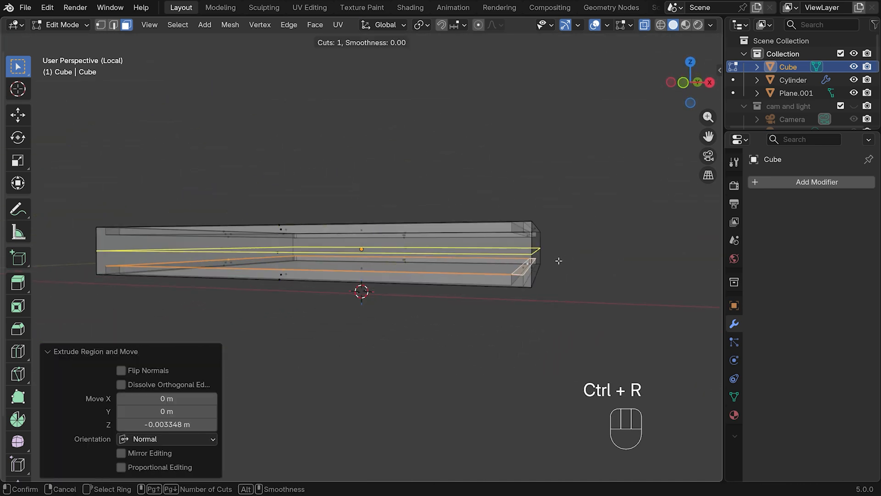
scroll(558, 260, "up", 1)
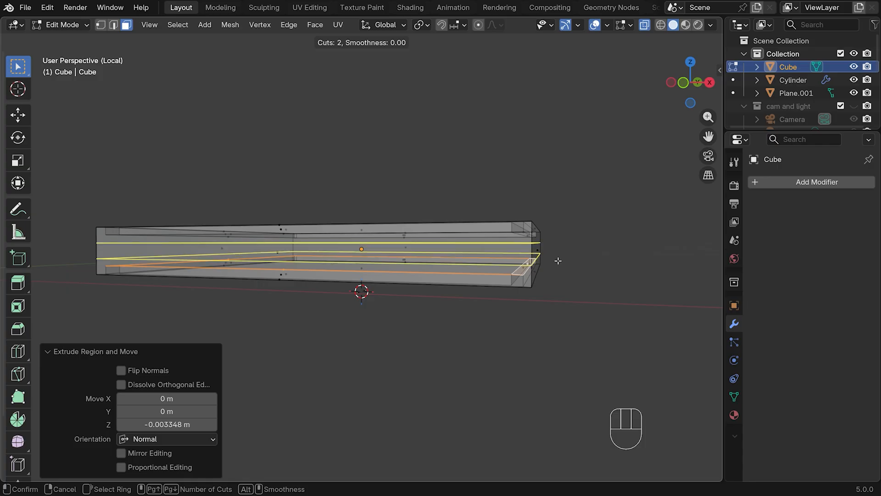
left_click(558, 261)
left_click(558, 261)
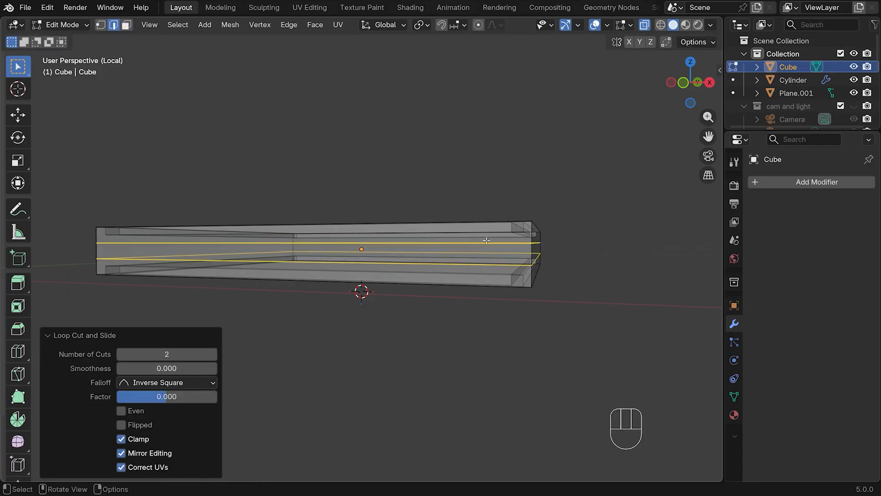
Slide the upper side loop by about -0.83 toward the slab's top edge and the lower one by about 0.818 toward the bottom edge
left_click(512, 246, "alt")
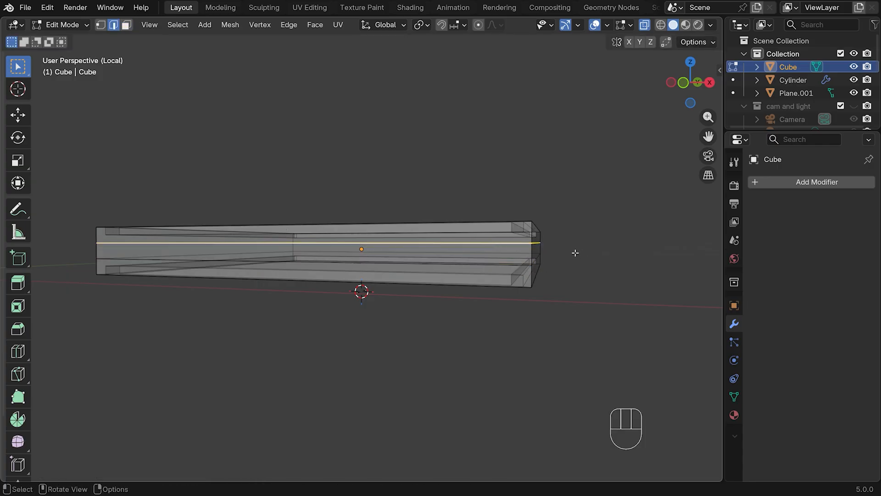
key("g")
key("g")
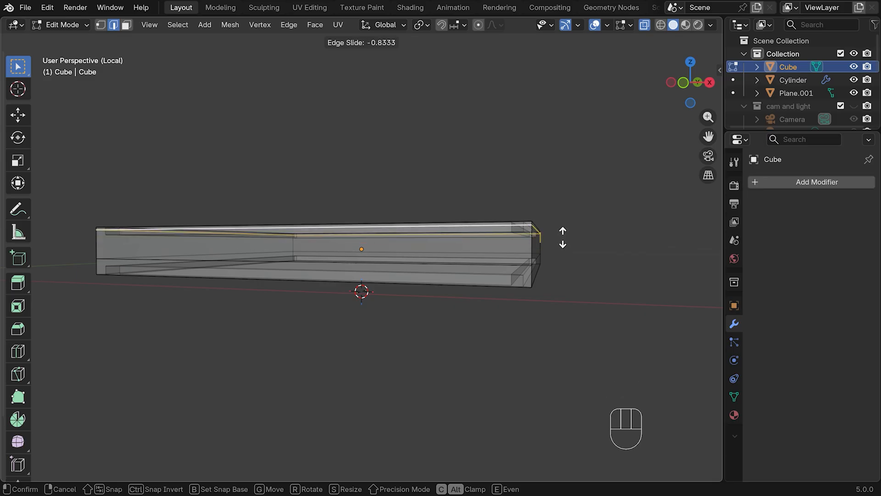
left_click(564, 237)
left_click(491, 261, "alt")
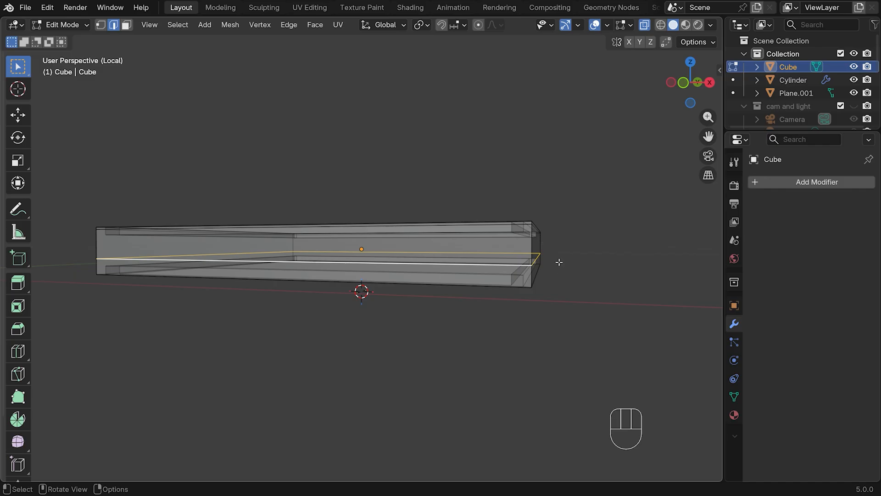
key("g")
key("g")
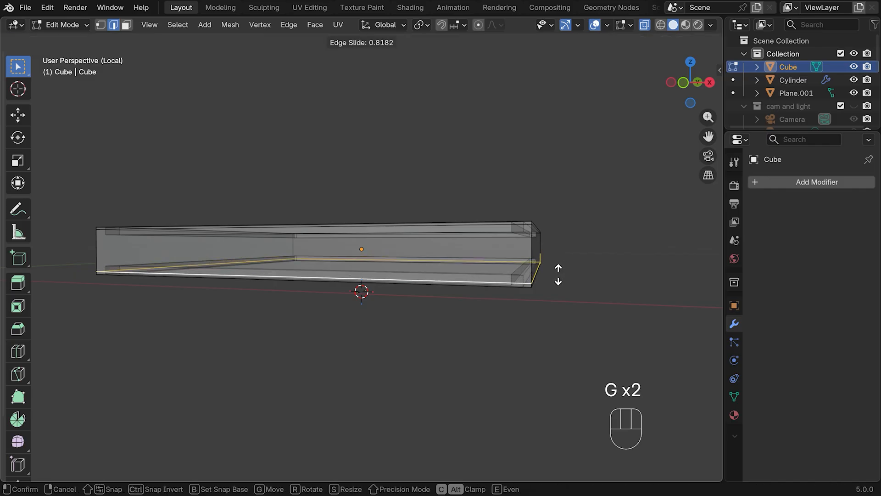
left_click(558, 274)
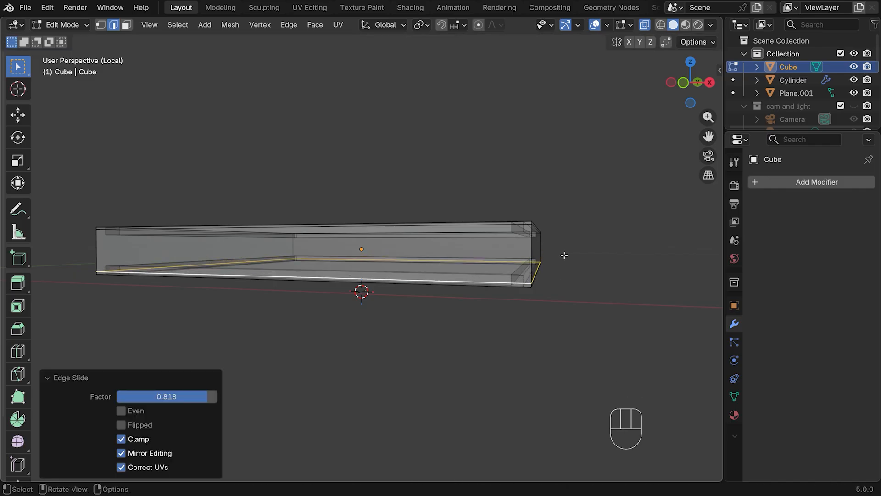
In top view, add three evenly spaced loop cuts across the slab, running parallel to the Y axis
middle_click_drag(564, 254, 574, 284)
key("KP_7")
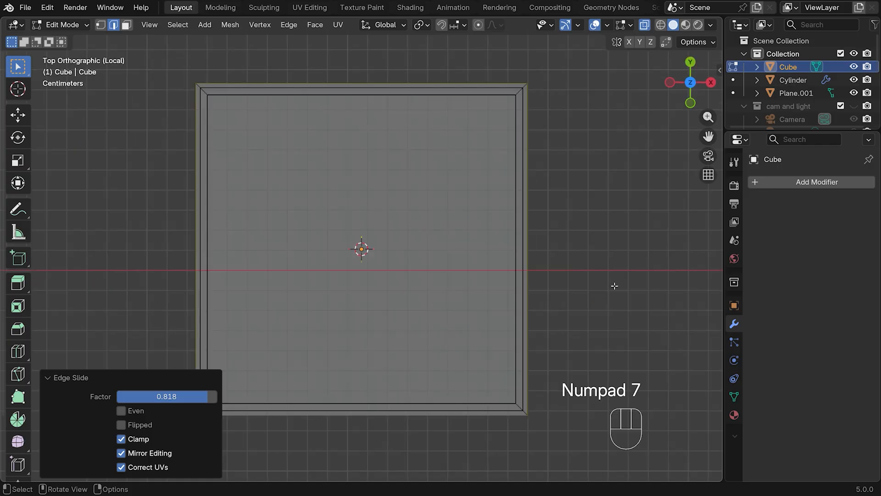
left_click(49, 378)
key("ctrl+r")
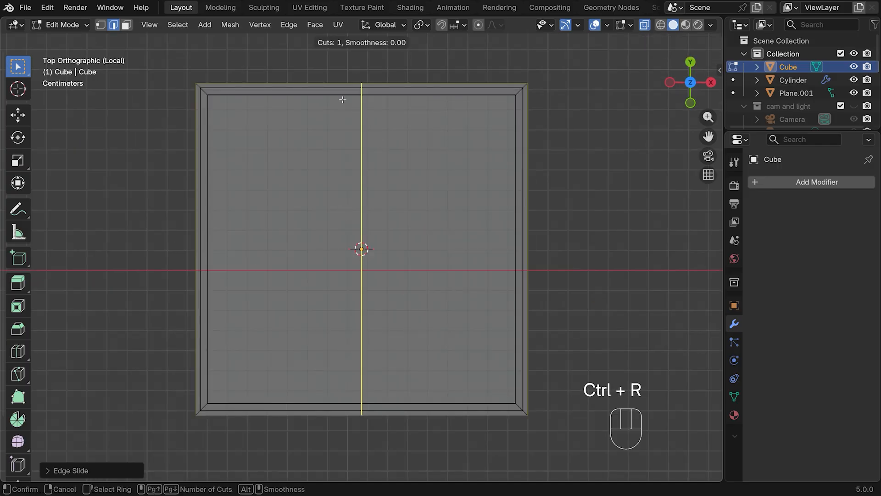
scroll(342, 100, "up", 2)
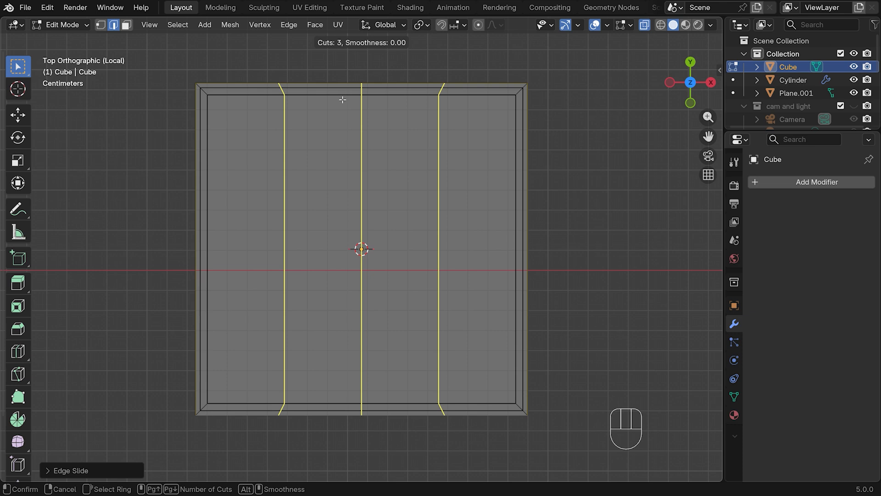
left_click(342, 100)
right_click(344, 98)
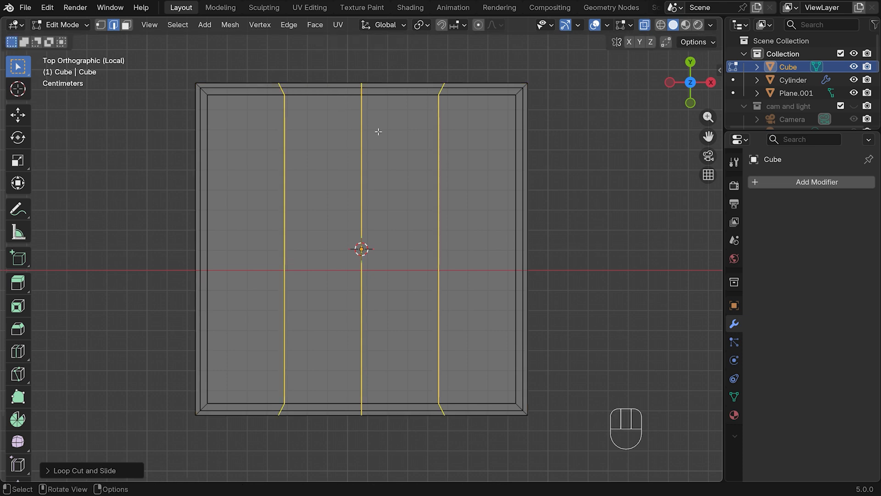
Scale the middle Y-direction loop to about 0.943 with smooth proportional editing at size 0.08, pinching two opposite sides inward
left_click(362, 126, "alt")
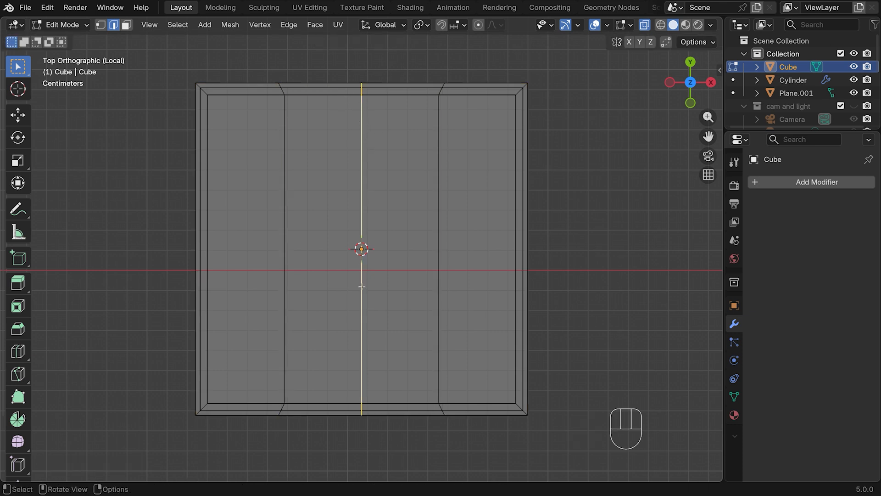
left_click(478, 25)
key("s")
scroll(535, 146, "down", 15)
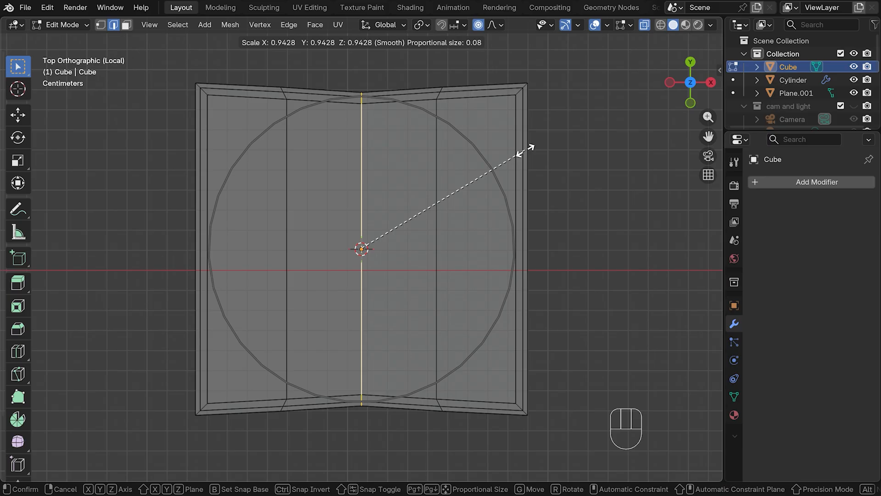
left_click(526, 149)
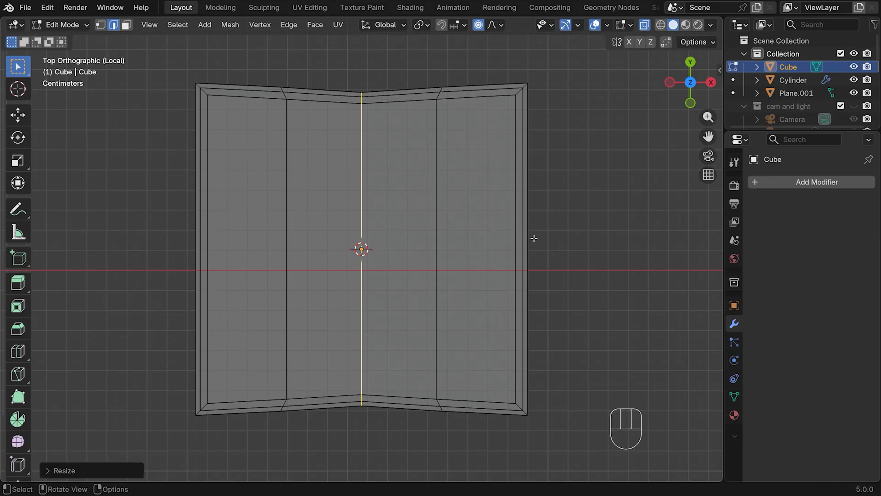
Add three evenly spaced loop cuts across the slab in the X direction without sliding them
key("ctrl+r")
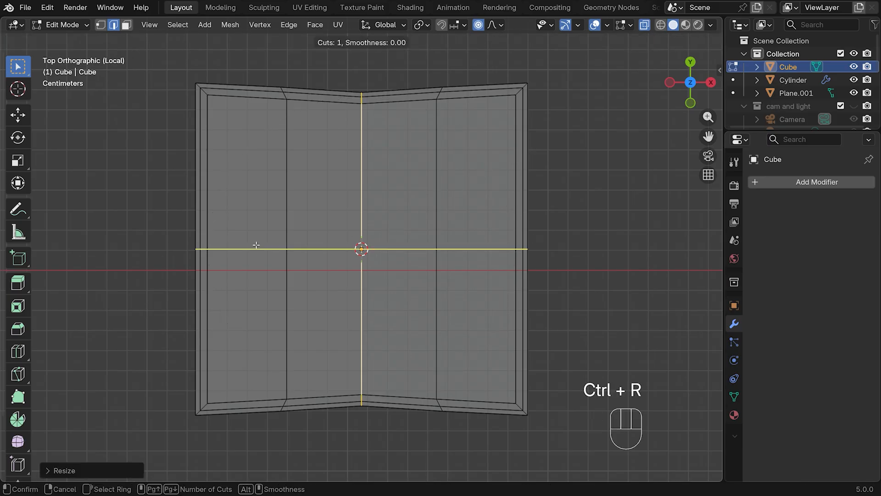
scroll(256, 245, "up", 2)
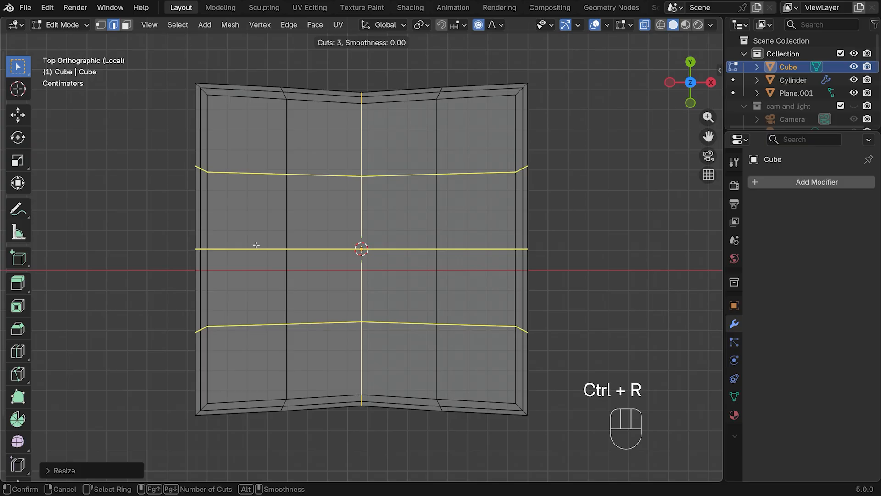
left_click(256, 245)
right_click(257, 246)
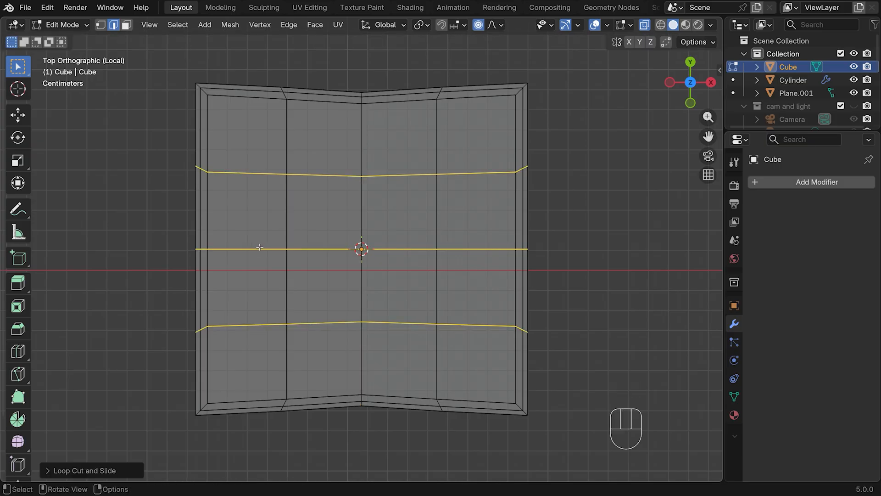
Scale the middle X-direction loop to about 0.951 with proportional editing to pinch the other two sides, and return to Object Mode
left_click(256, 249, "alt")
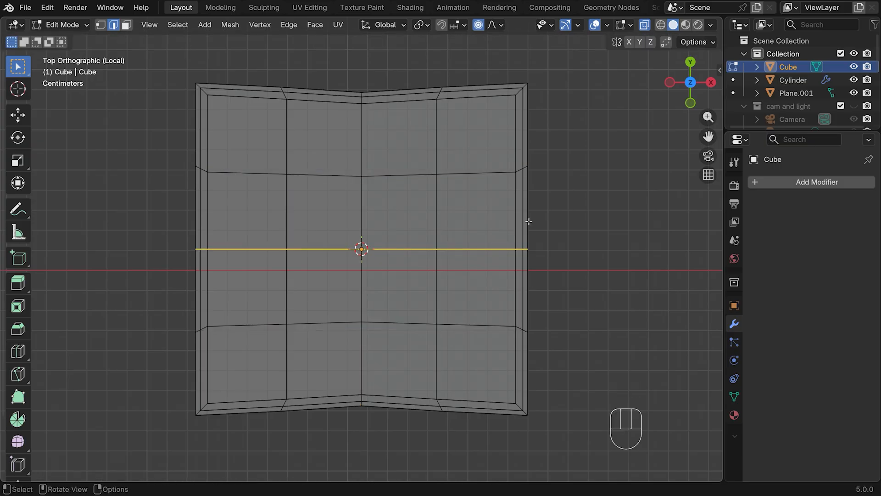
key("s")
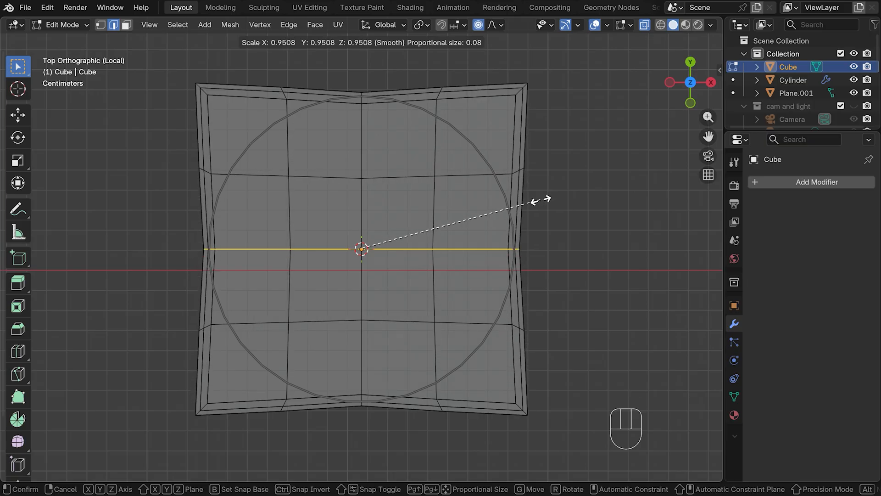
left_click(540, 199)
key("Tab")
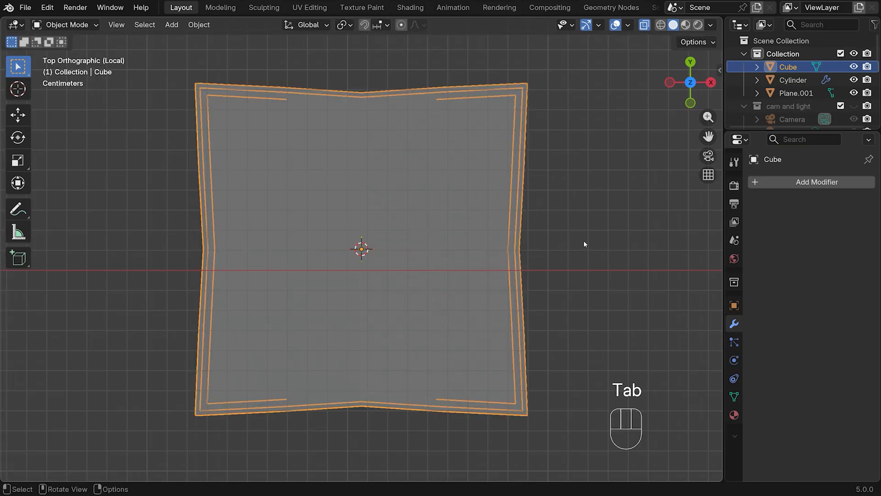
Add a Subdivision Surface modifier to the slab with viewport and render levels both at 3
middle_click_drag(603, 304, 577, 187)
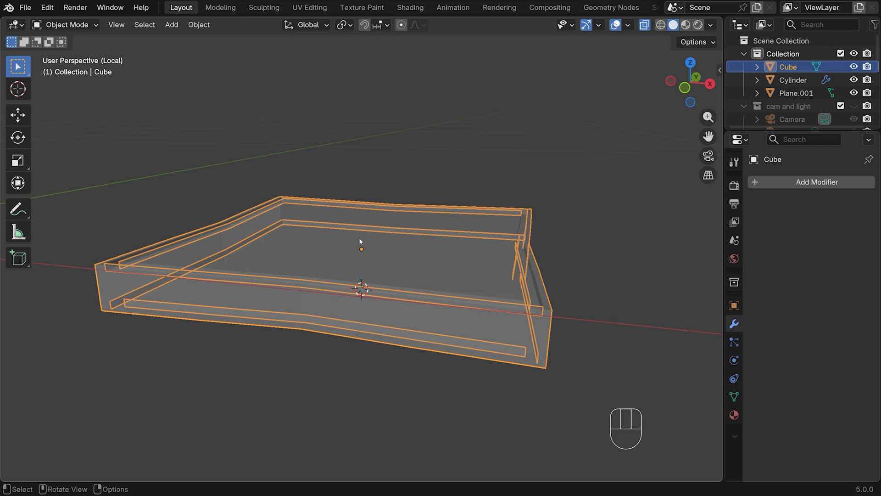
key("ctrl+3")
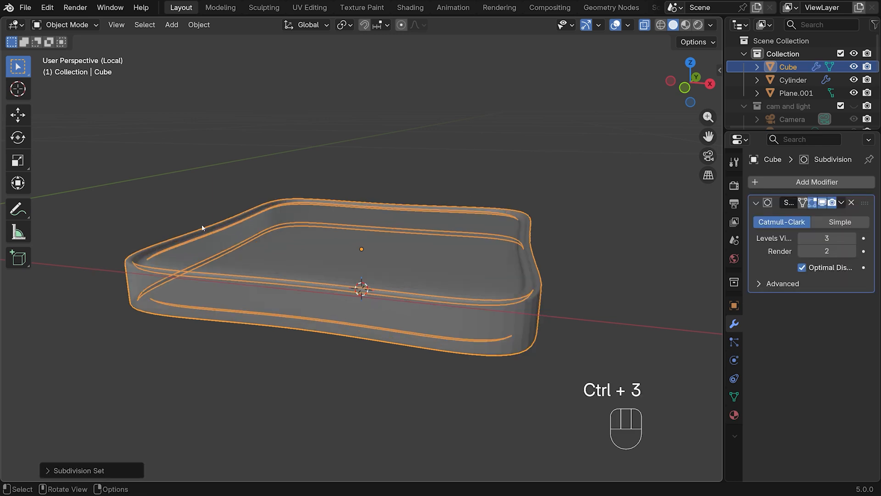
left_click(852, 252)
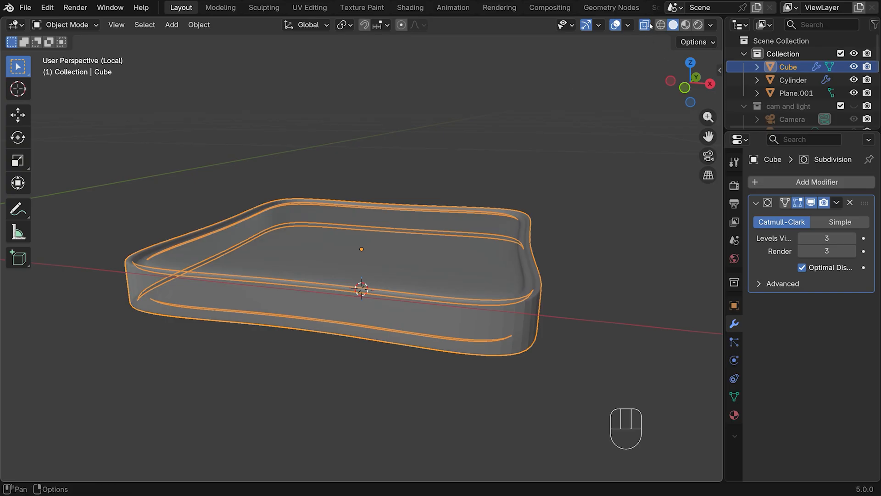
Turn off X-ray and apply Shade Smooth to the slab
left_click(644, 25)
middle_click_drag(483, 170, 511, 225)
right_click(412, 277)
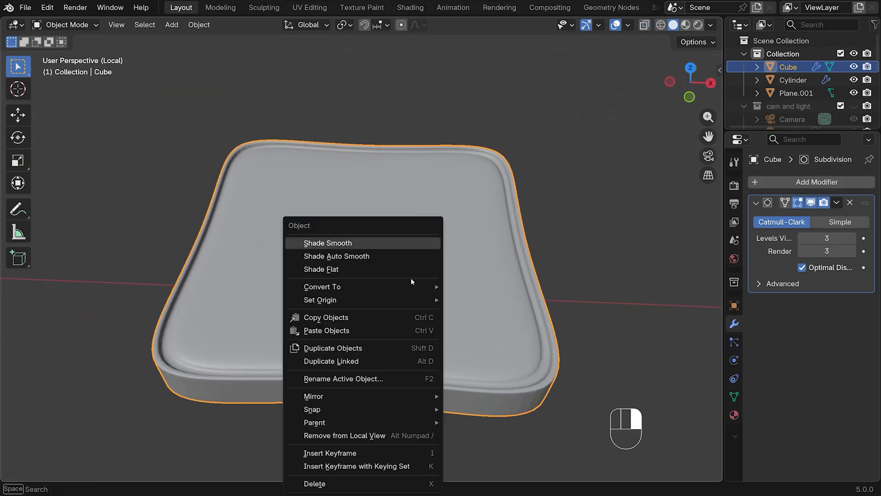
left_click(367, 241)
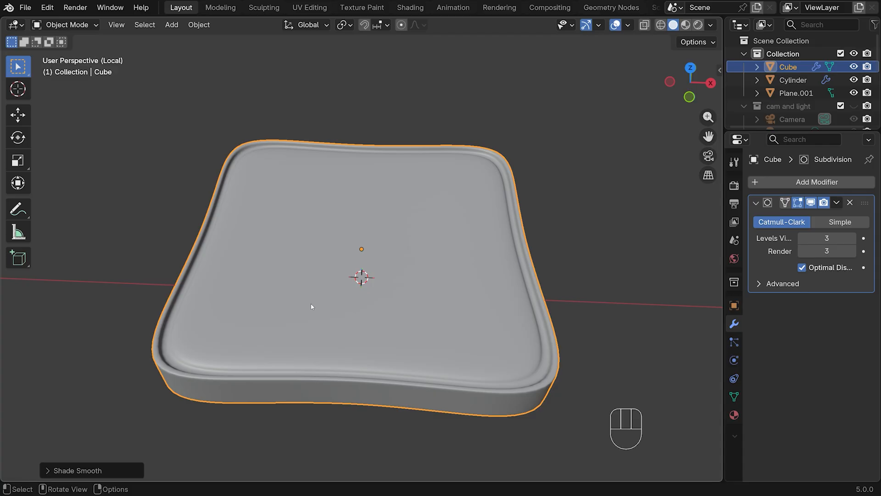
Select all sixteen faces of the slab's inner top surface in Edit Mode with face selection
key("Tab")
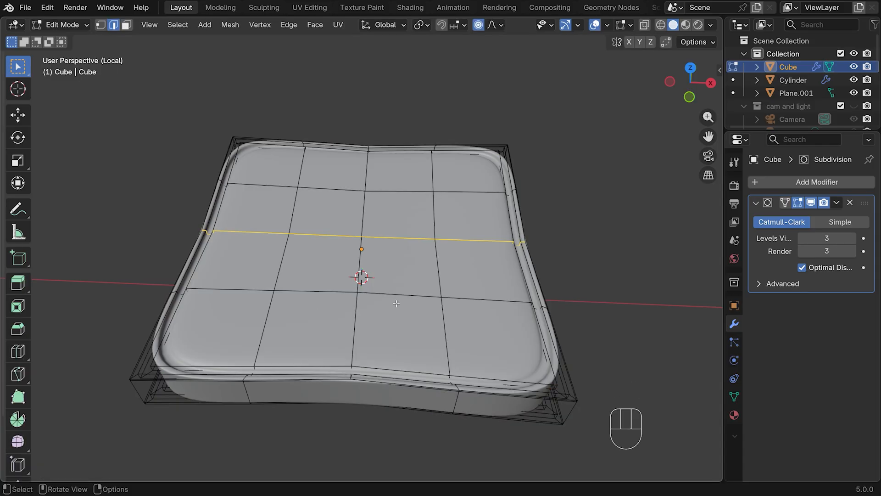
key("3")
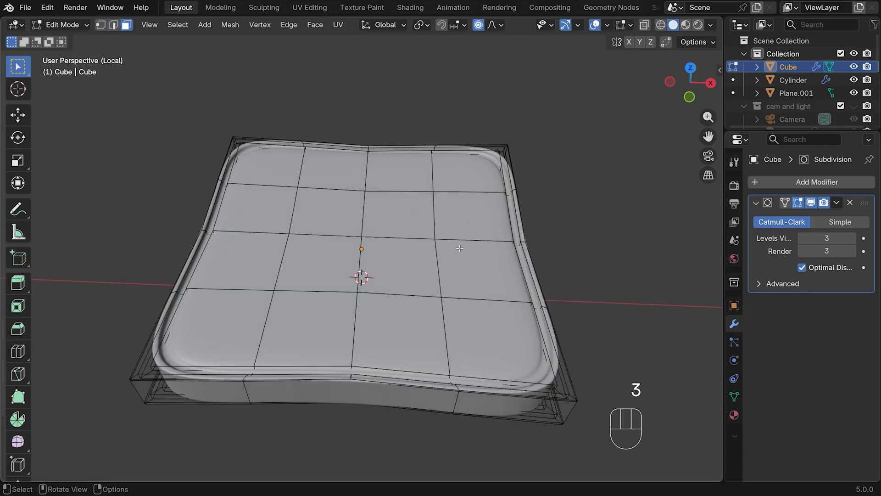
left_click(270, 171, "shift")
left_click(333, 167, "shift")
left_click(401, 169, "shift")
left_click(468, 169, "shift")
left_click(472, 215, "shift")
left_click(400, 213, "shift")
left_click(295, 211, "shift")
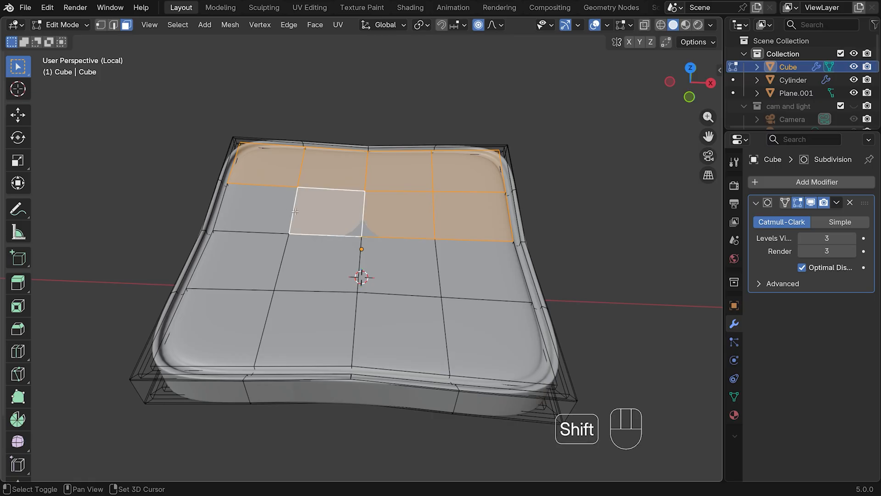
left_click(250, 208, "shift")
left_click(239, 260, "shift")
left_click(317, 262, "shift")
left_click(482, 271, "shift")
left_click(399, 263, "shift")
left_click(399, 333, "shift")
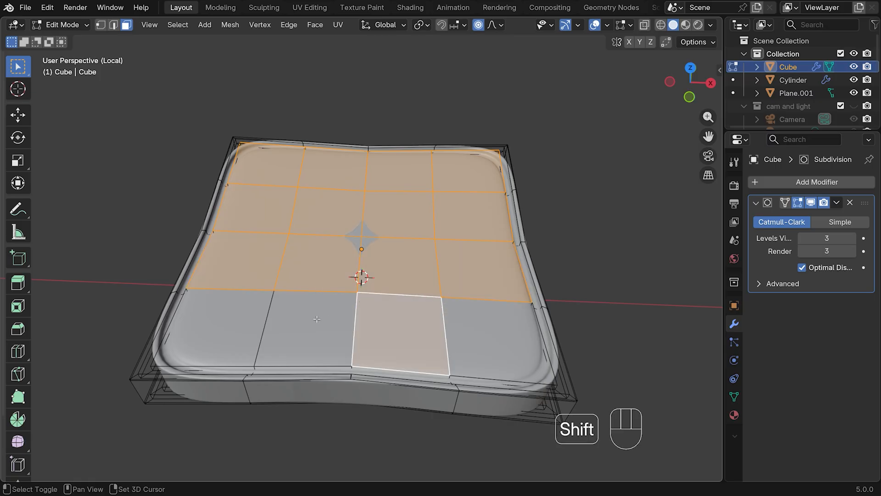
left_click(316, 318, "shift")
left_click(220, 326, "shift")
left_click(496, 337, "shift")
Duplicate the selected top faces in place, separate them into a new object, and return to Object Mode
middle_click_drag(496, 337, 326, 277)
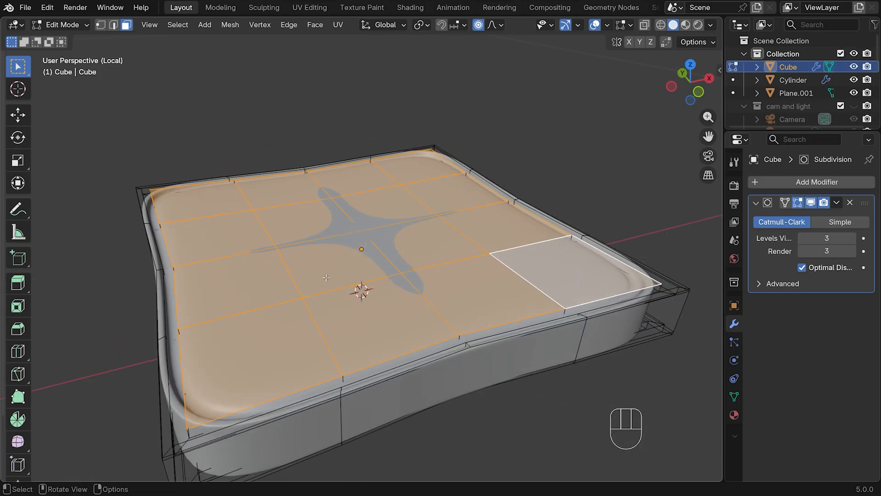
key("shift+d")
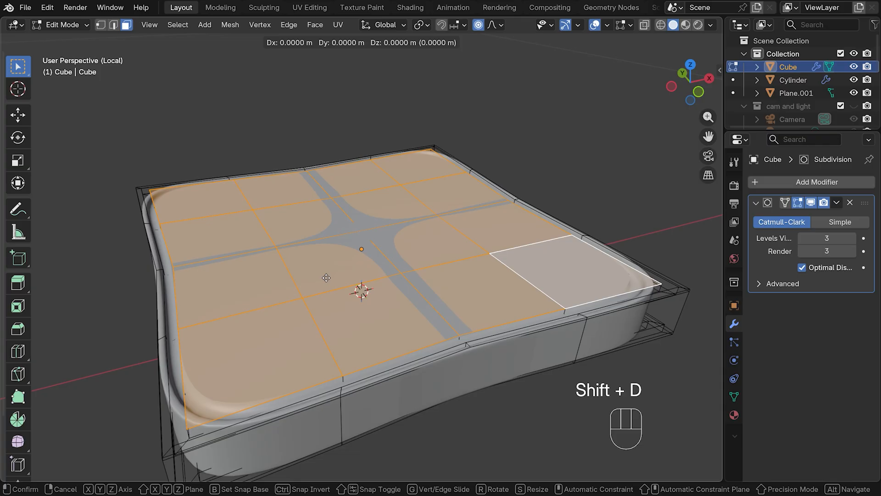
right_click(326, 278)
key("p")
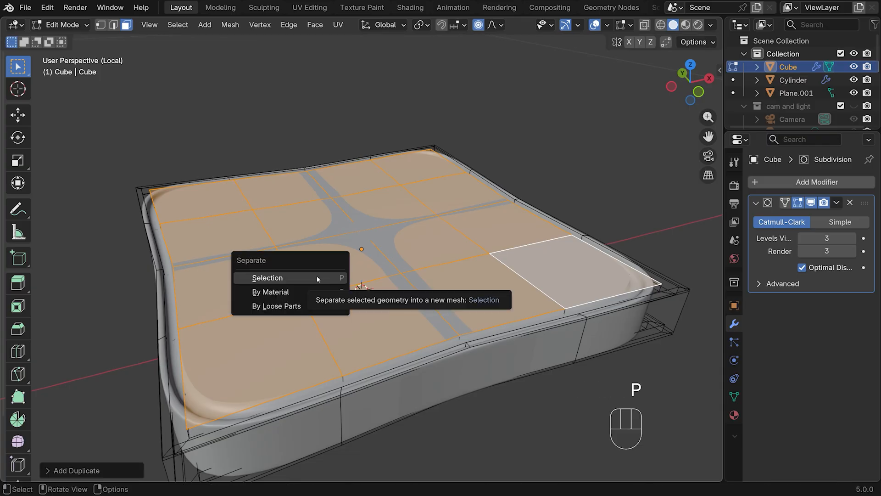
left_click(316, 278)
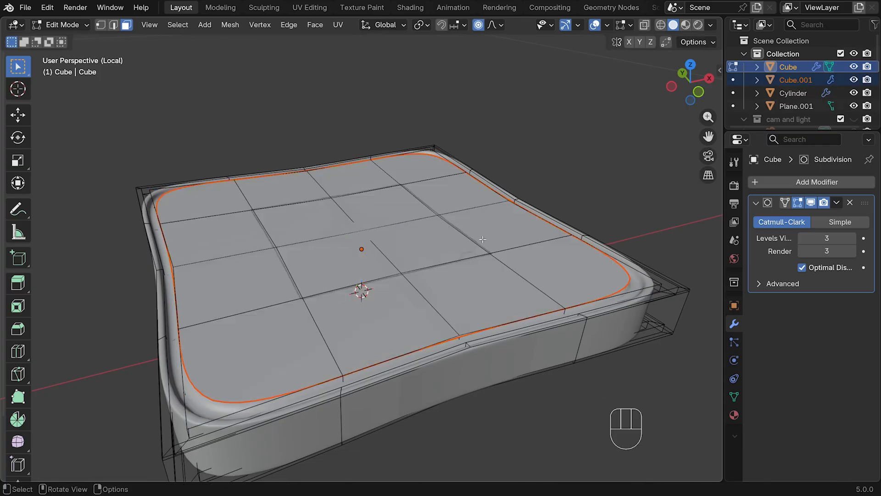
key("Tab")
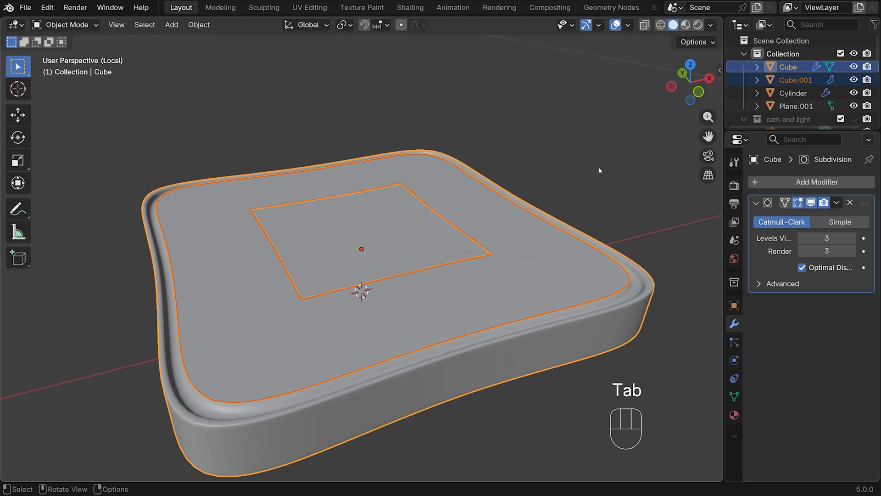
Select only the separated top panel and add a Solidify modifier to it
left_click(796, 80)
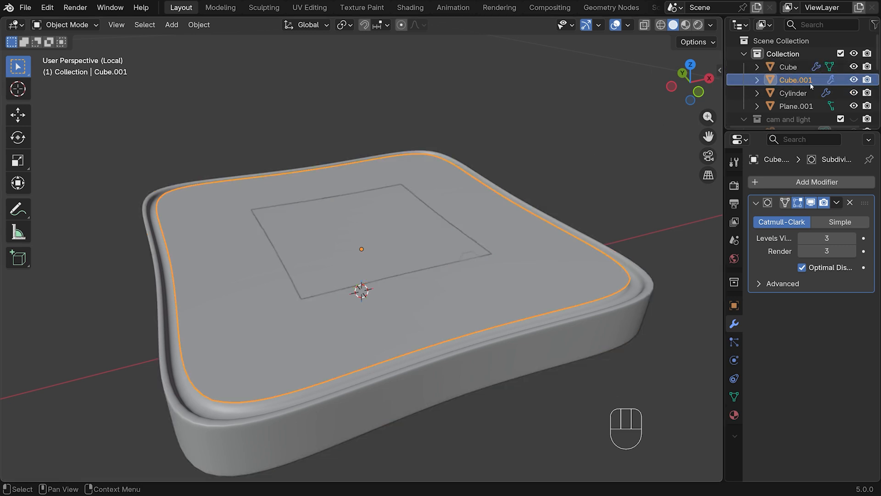
middle_click_drag(585, 272, 535, 247)
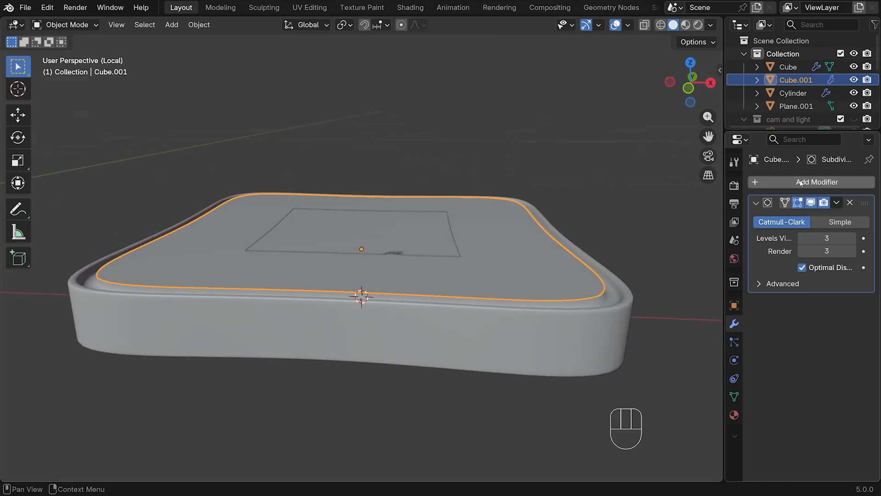
left_click(799, 182)
mouse_move(800, 180)
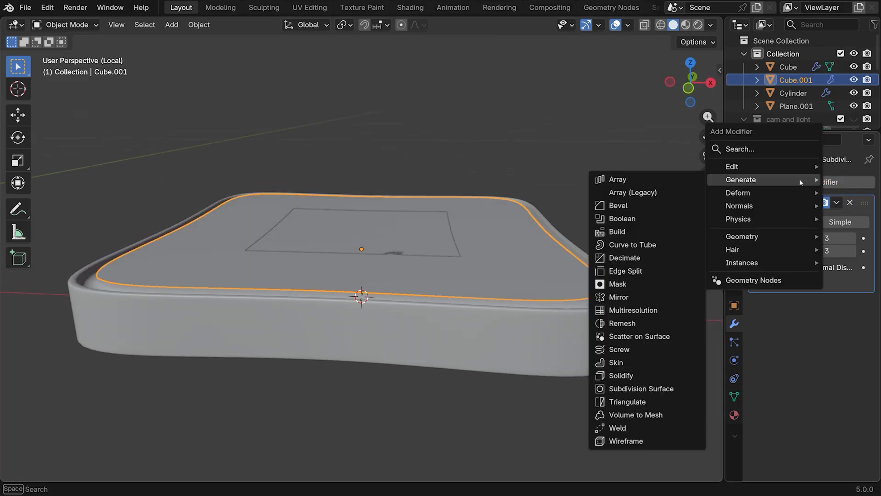
left_click(637, 377)
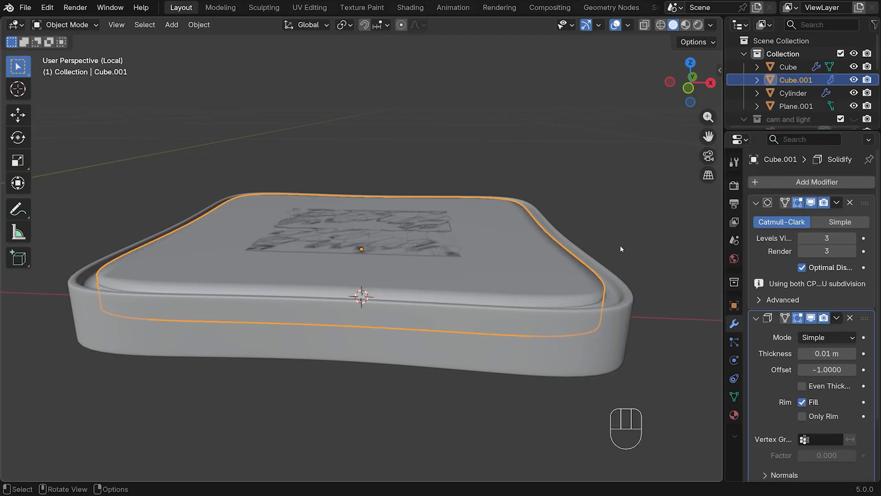
Raise the panel along Z by about half its thickness in the front view
key("KP_1")
key("g")
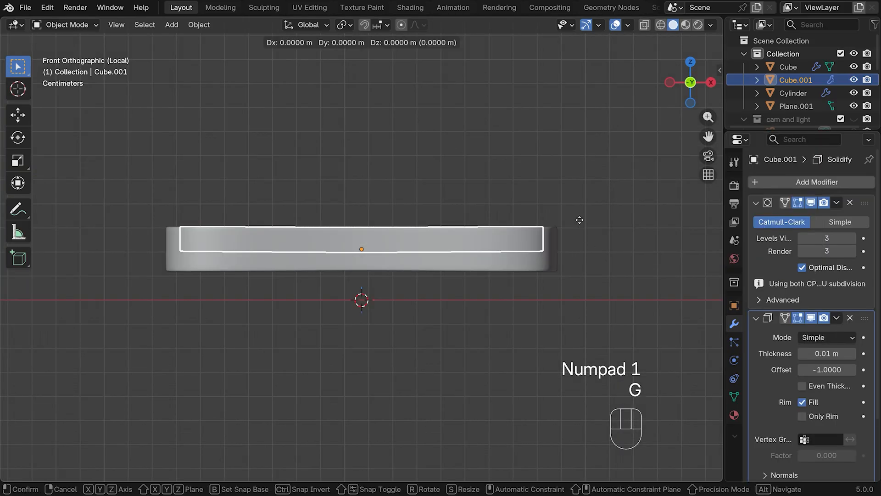
key("z")
left_click(574, 207)
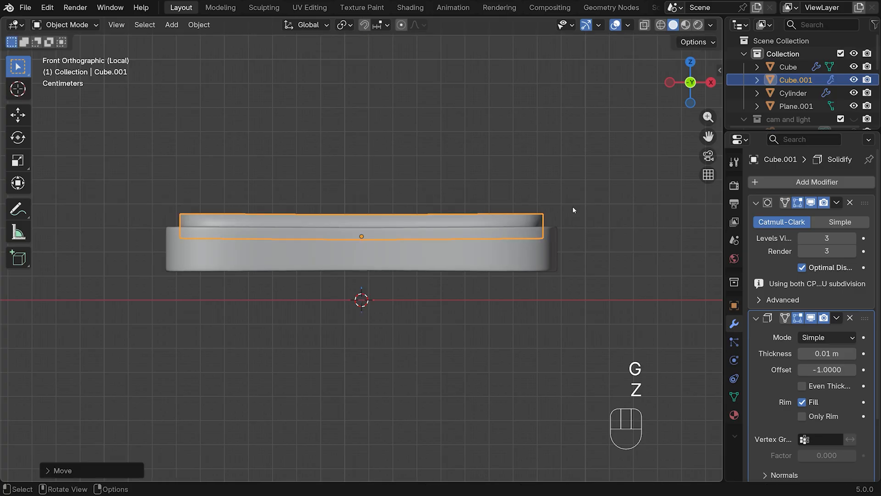
Set the panel's Solidify thickness first to 0.005 m and finally to 0.003 m
left_click(821, 353)
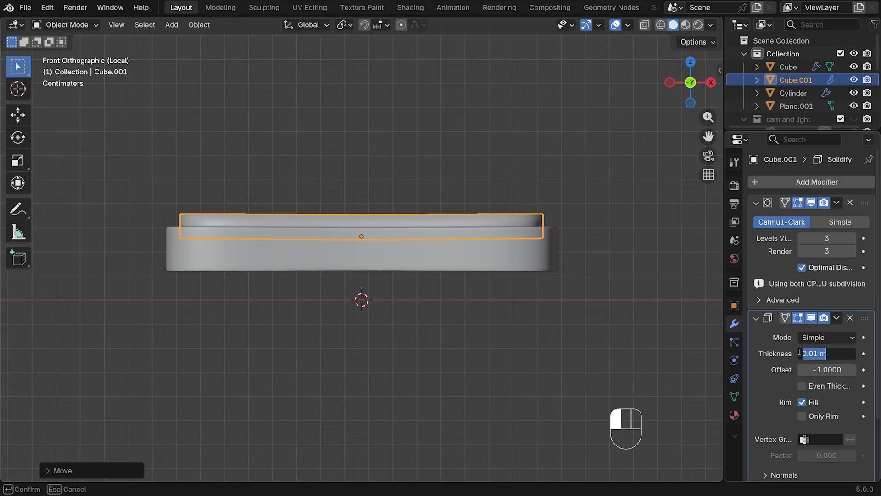
type("0.005")
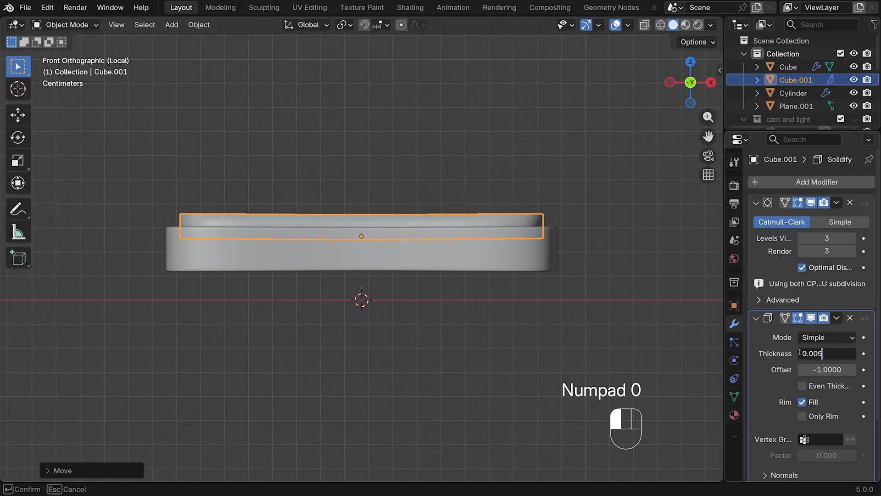
key("Return")
left_click(822, 337)
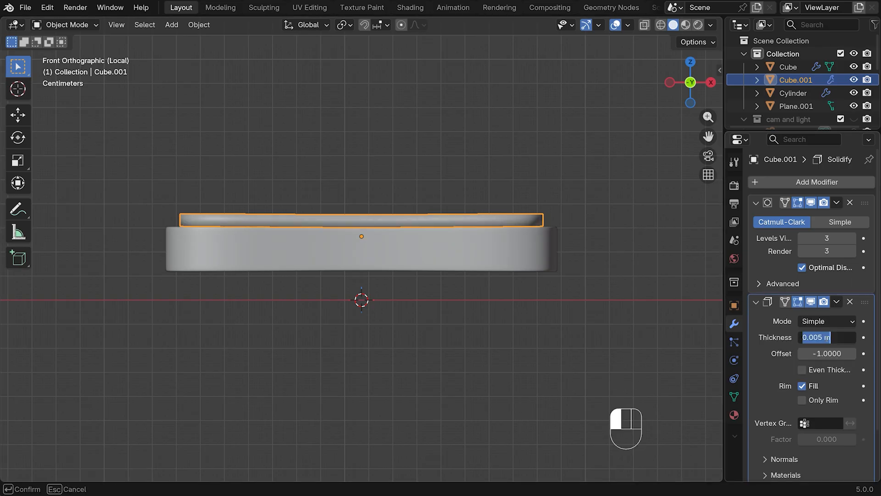
type("0.002")
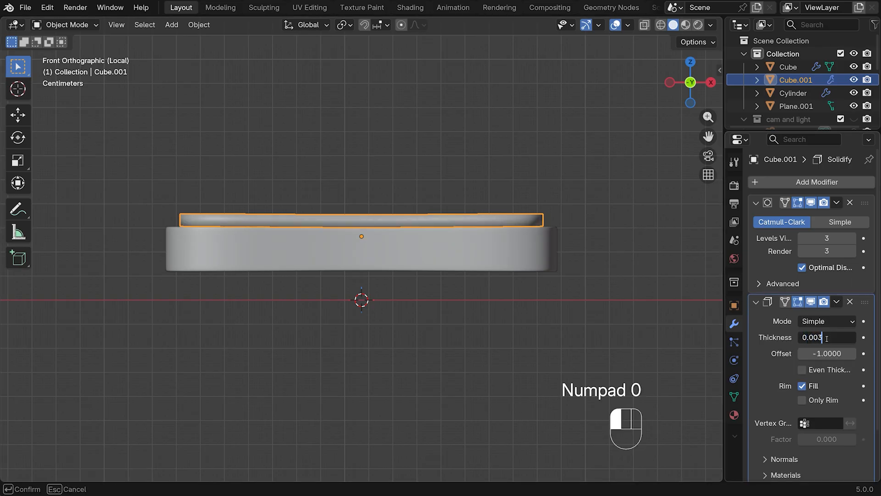
key("Return")
Scale the panel uniformly to about 0.90 in the top view
key("KP_7")
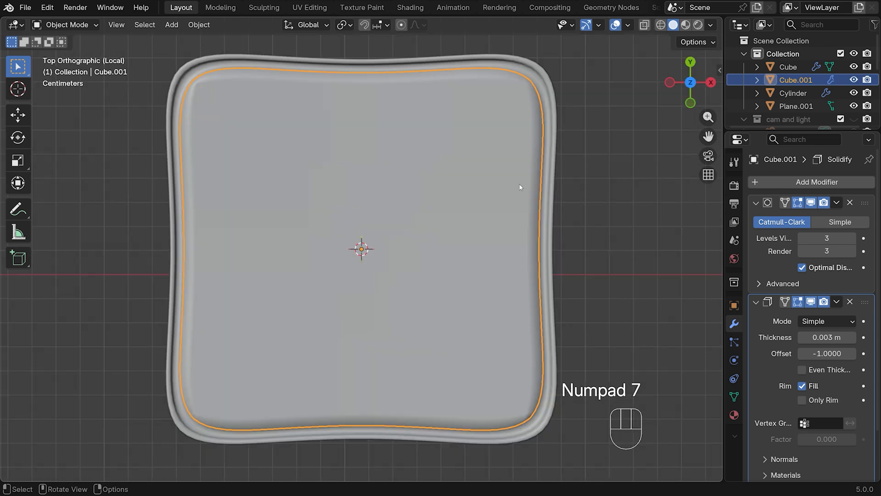
key("s")
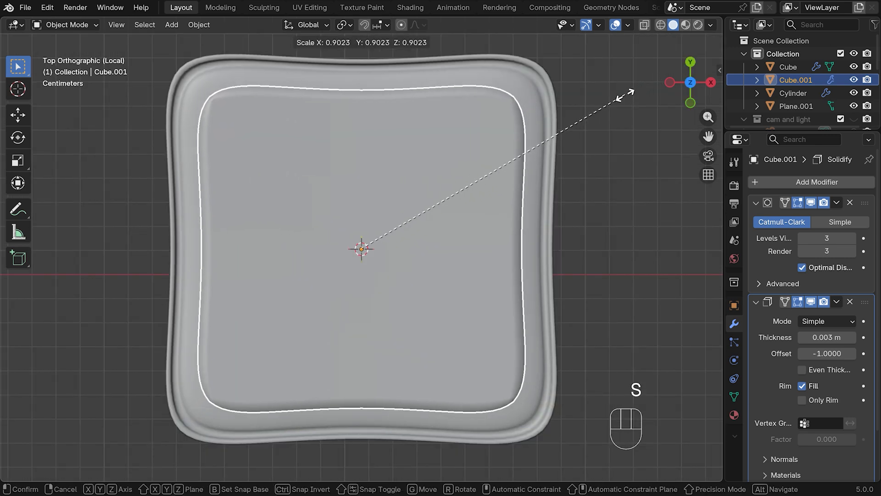
left_click(629, 94)
Lower the panel along Z so it sits slightly embedded in the slab's top surface
key("KP_1")
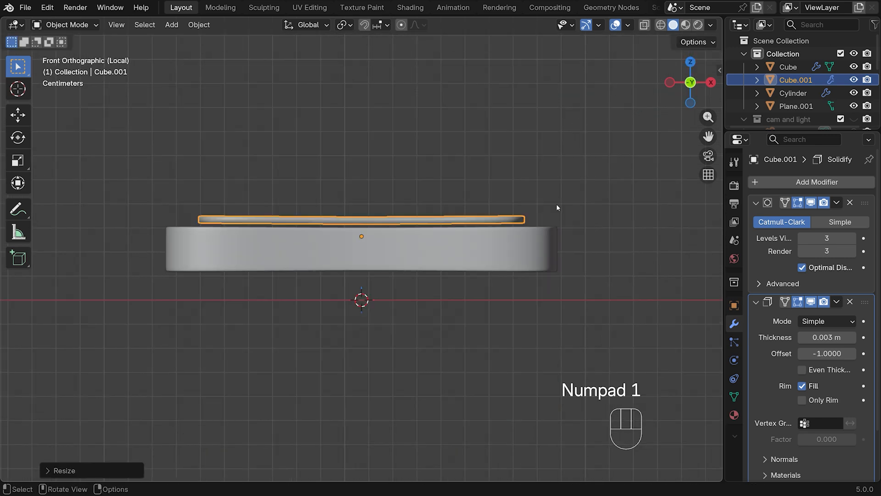
key("g")
key("z")
left_click(557, 212)
middle_click_drag(546, 175, 539, 248)
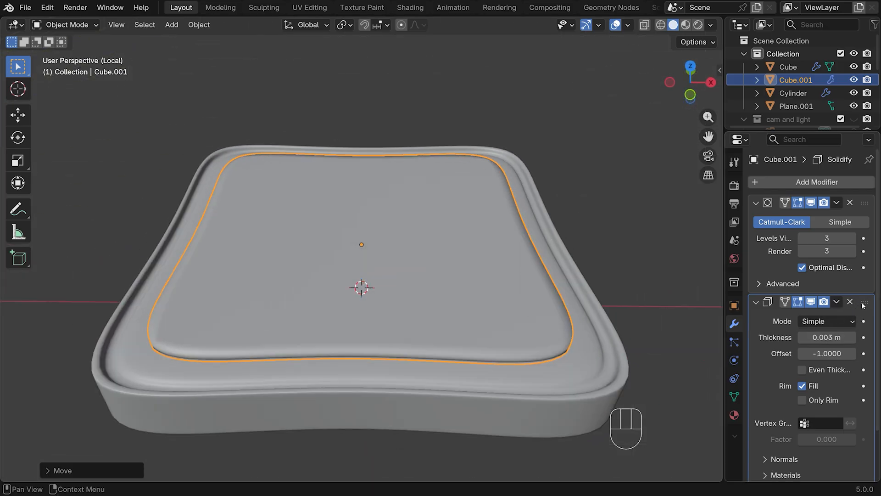
Move the Solidify modifier above the Subdivision Surface modifier and set its thickness to 0.005 m
left_click_drag(865, 304, 847, 187)
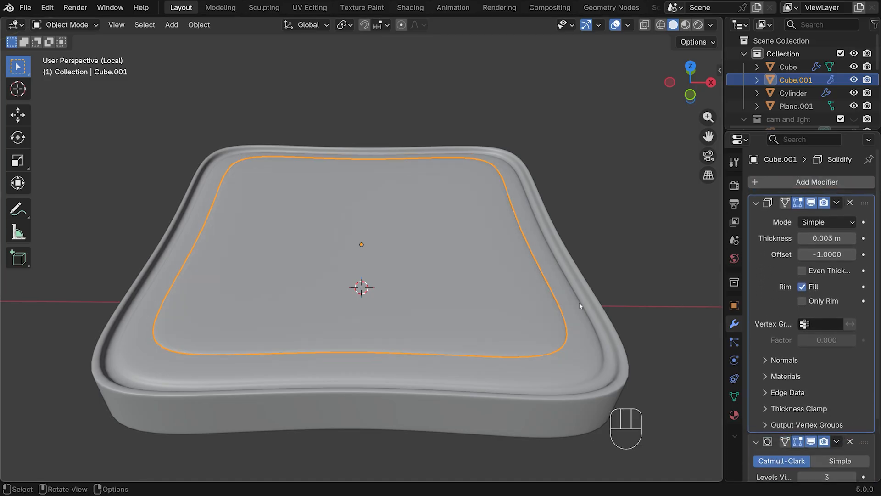
key("KP_1")
left_click(853, 239)
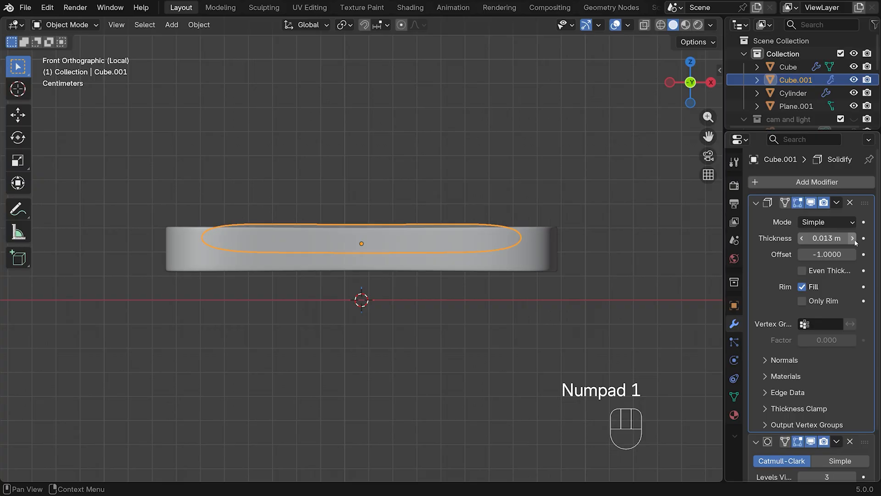
left_click(802, 239)
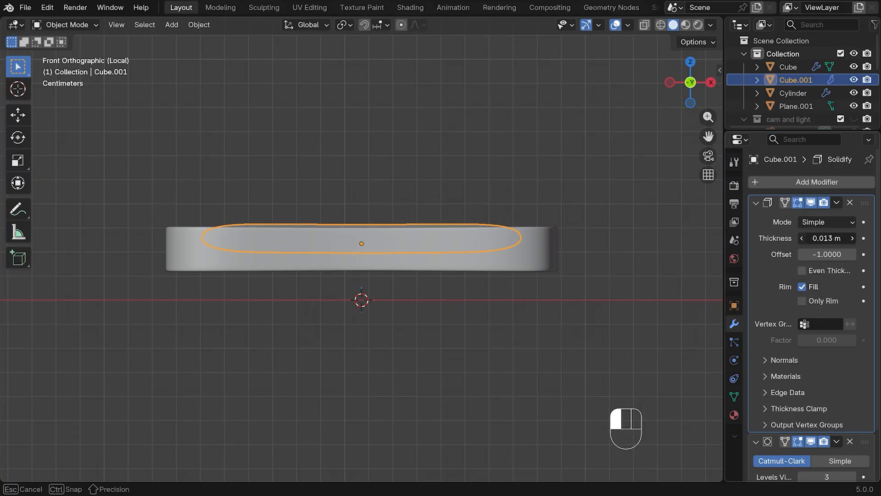
left_click(825, 237)
type("0.005")
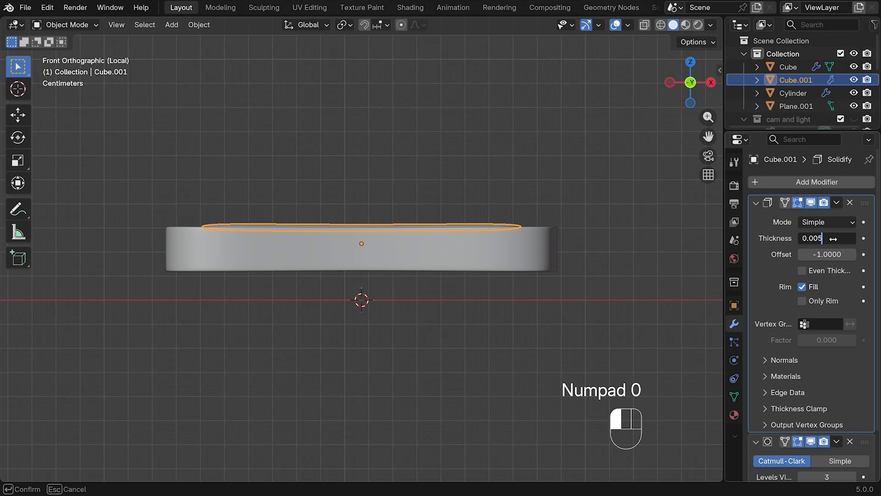
key("Return")
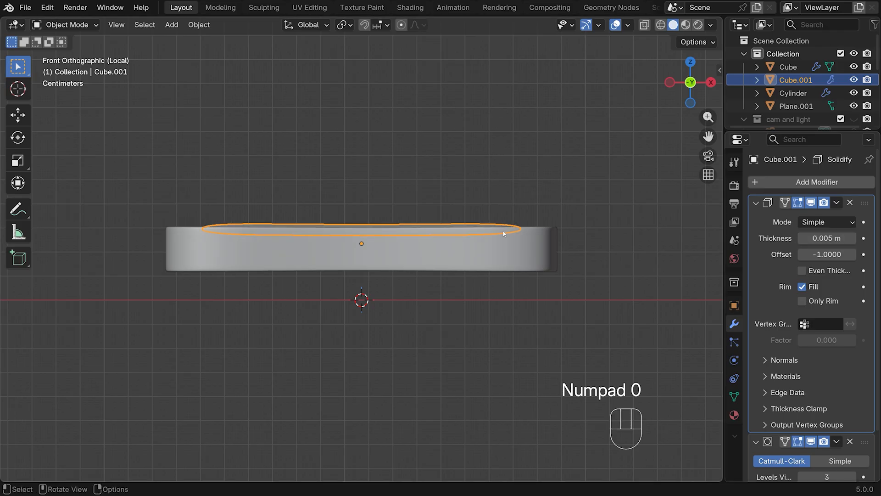
Raise the panel slightly along Z above the slab's surface
middle_click_drag(515, 183, 604, 266)
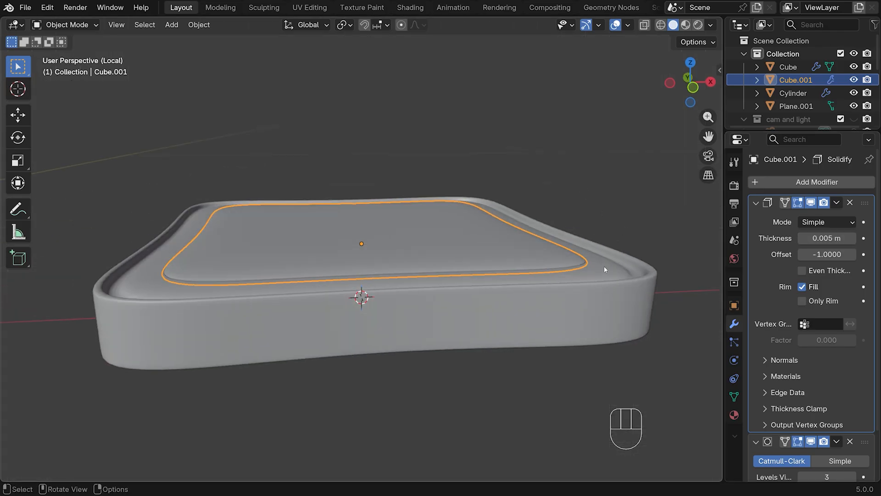
key("g")
key("z")
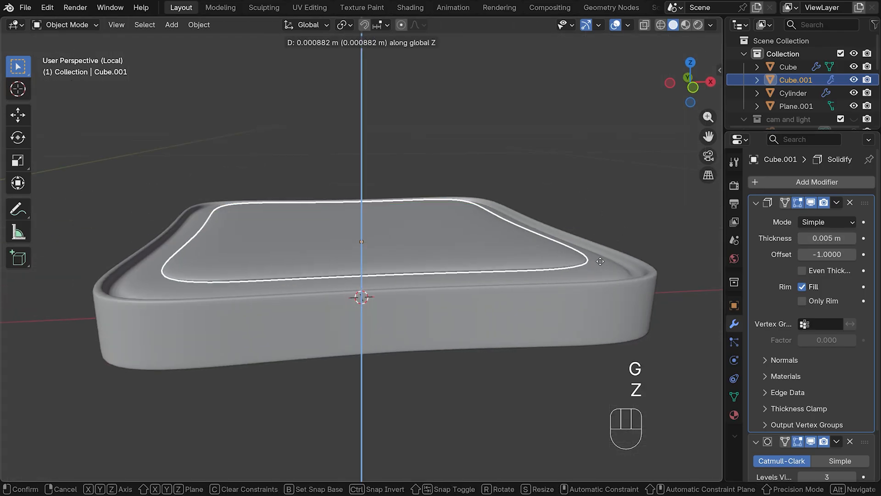
left_click(599, 262)
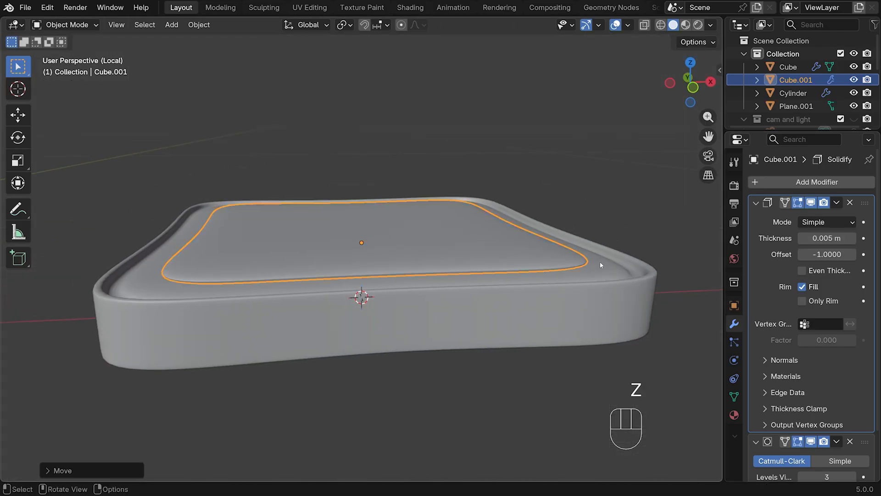
Set the panel's Solidify thickness to 0.007 m and lift the panel slightly further along Z
left_click(799, 238)
type("0.00")
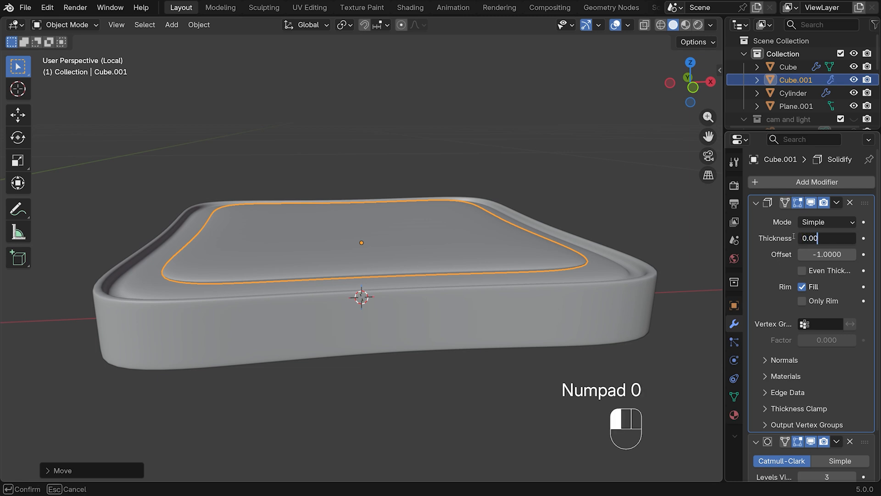
type("7")
key("Return")
key("g")
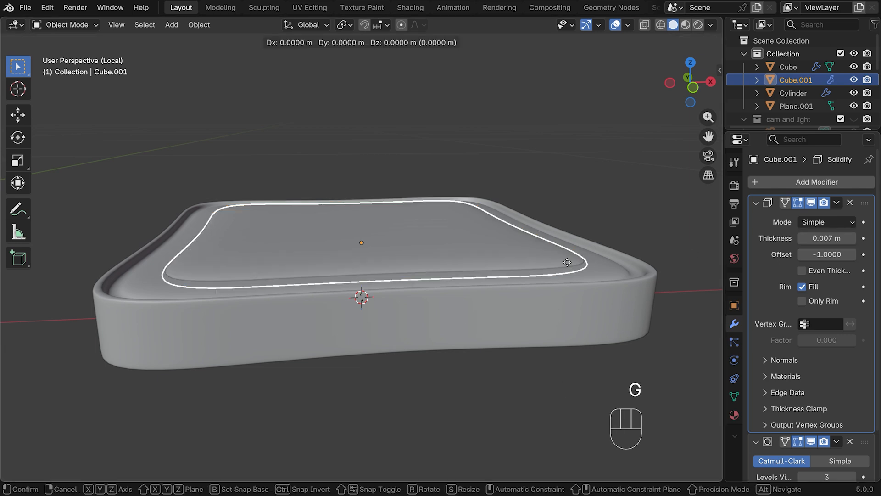
key("z")
left_click(563, 260)
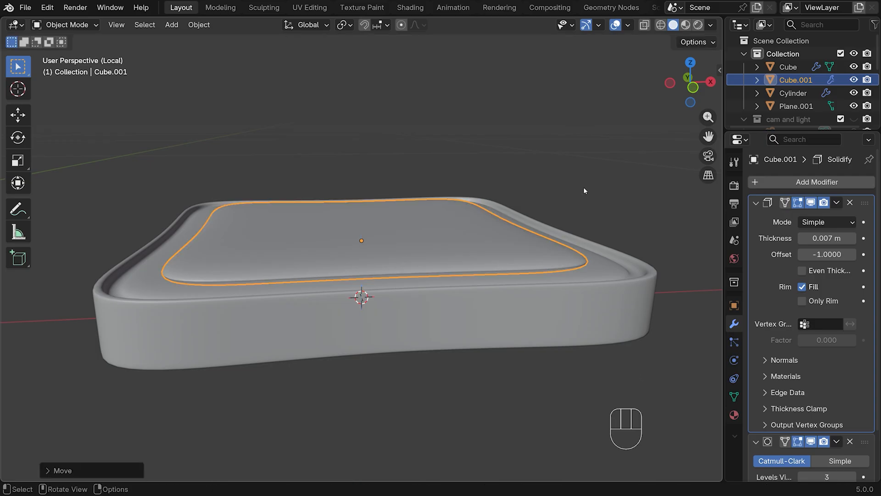
In top view, pull the panel's -X +Y corner vertex inward with the proportional editing radius reduced to about 0.027 m
key("KP_7")
key("Tab")
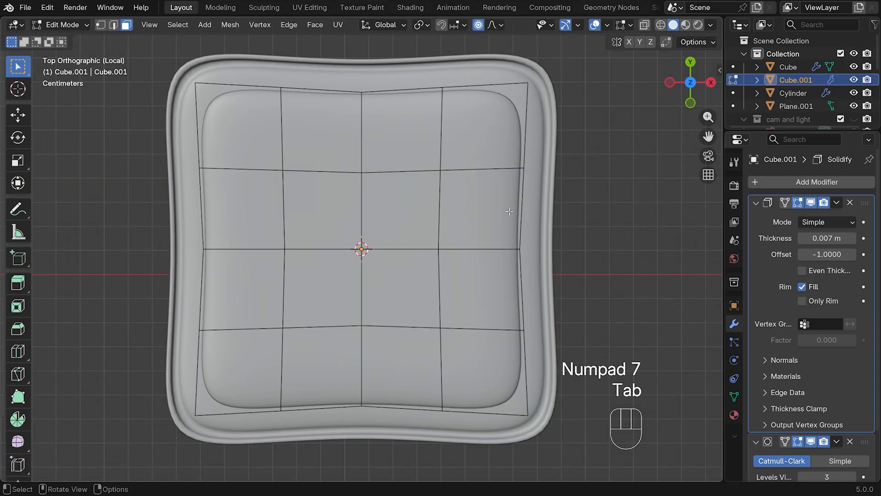
key("1")
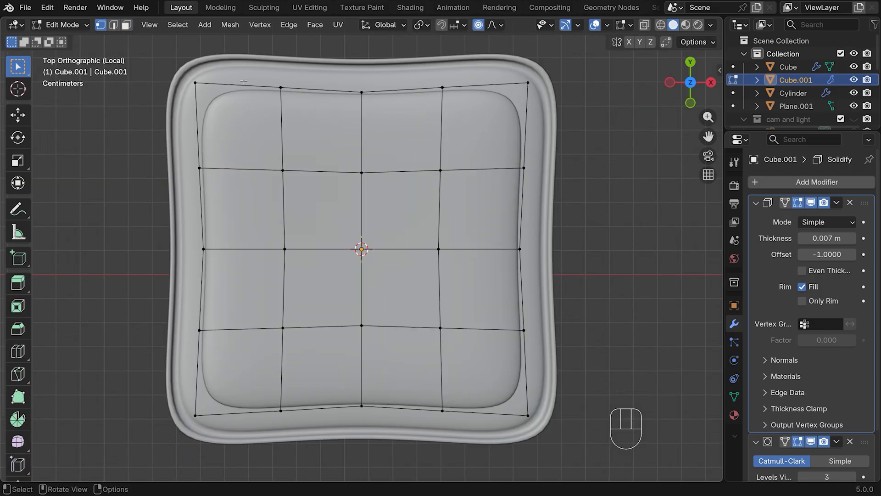
left_click(190, 81)
key("g")
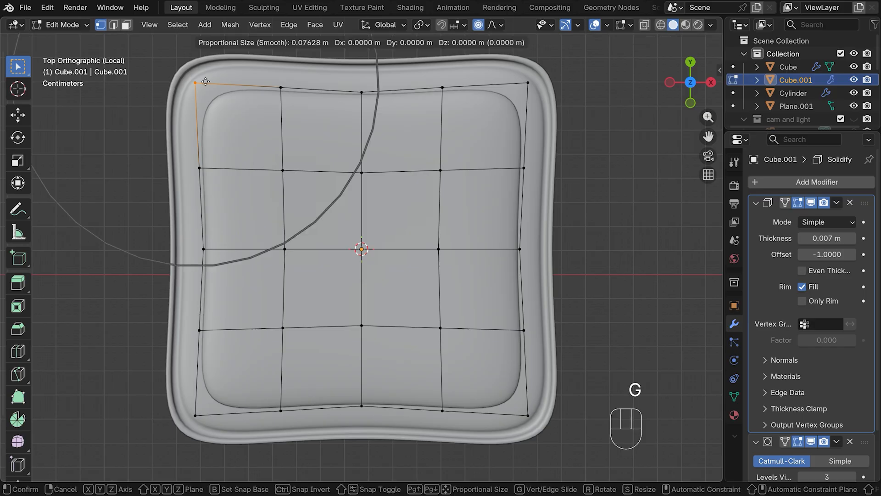
scroll(222, 104, "up", 11)
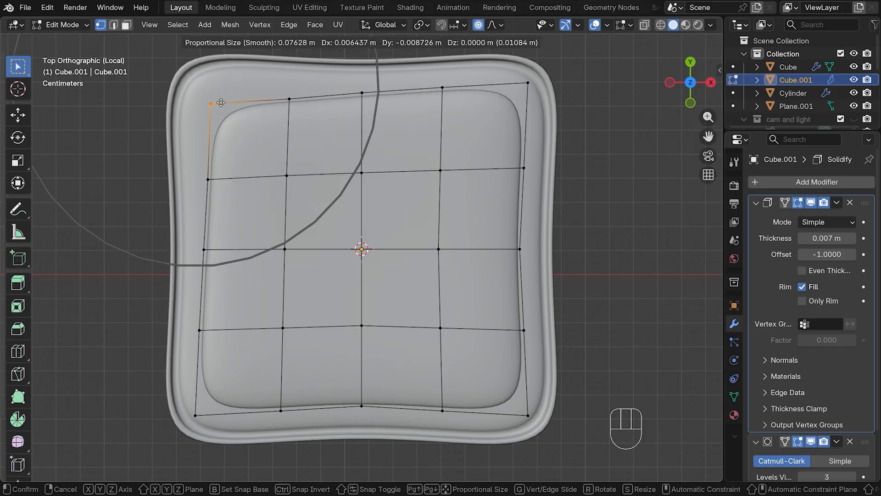
left_click(228, 109)
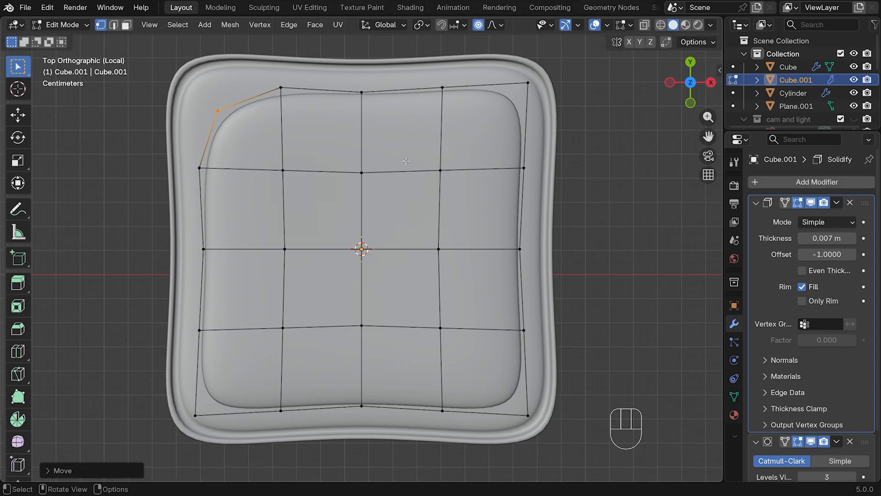
Shift the panel's +X +Y corner vertex toward -X and slightly outward in Y, and pull its +X -Y corner vertex inward
left_click(526, 83)
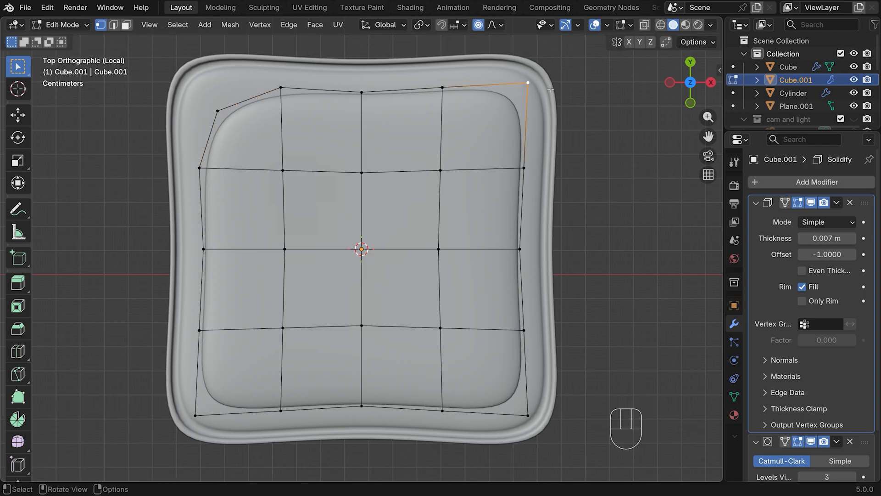
key("g")
left_click(500, 74)
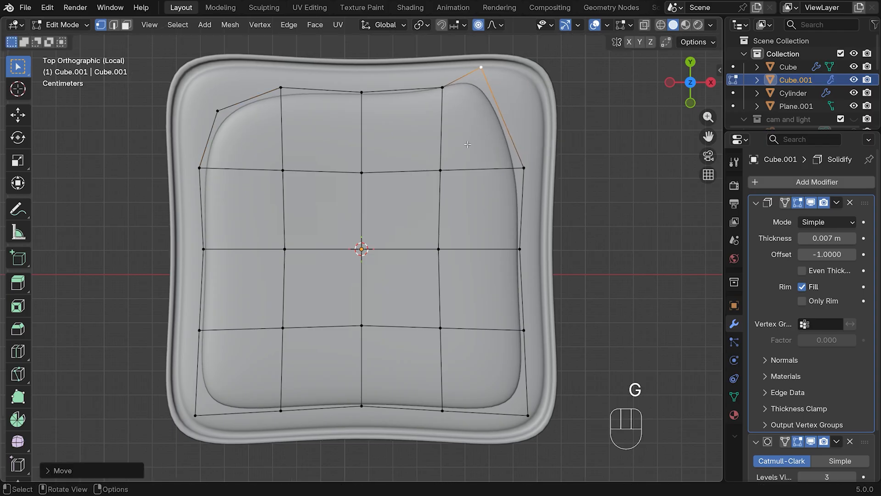
left_click(528, 418)
key("g")
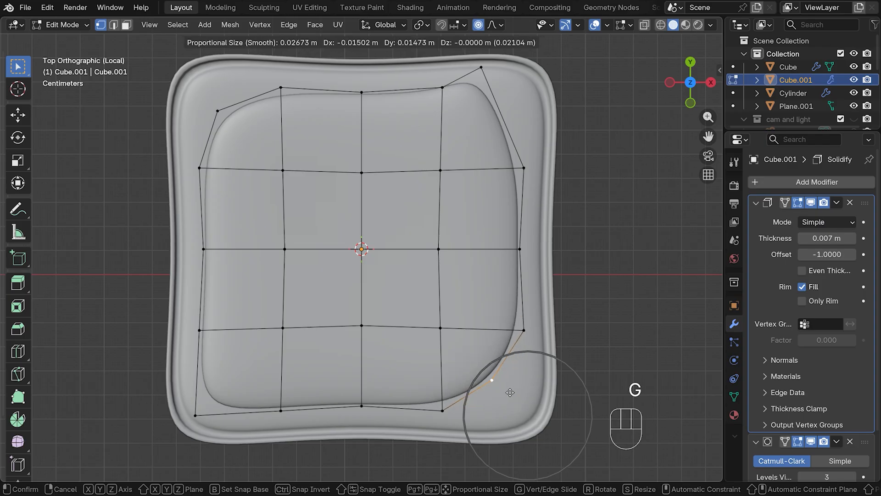
left_click(514, 397)
Move the four vertices of the panel's -X -Y corner face inward together and leave mesh editing
left_click_drag(183, 316, 323, 445)
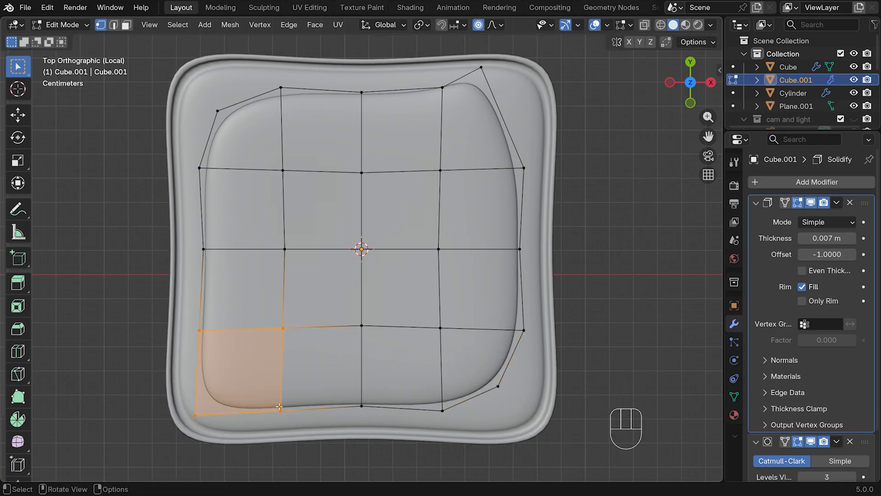
key("g")
left_click(331, 348)
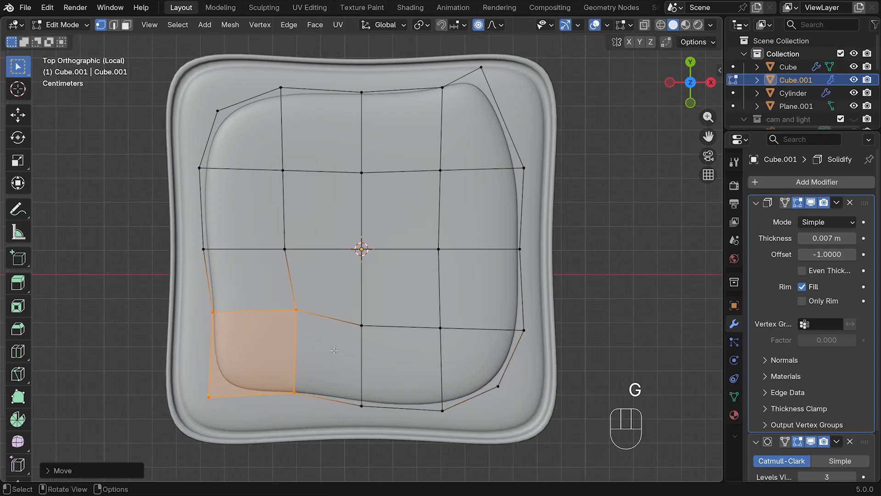
left_click(611, 219)
key("Tab")
middle_click_drag(644, 265, 558, 324)
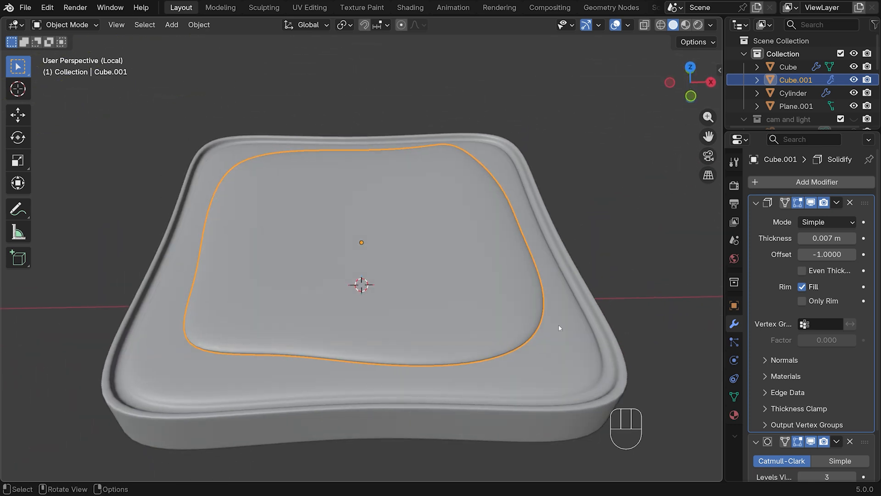
Add a single loop cut around the slab's top surface just inside the groove and slide it toward the groove
left_click(560, 332)
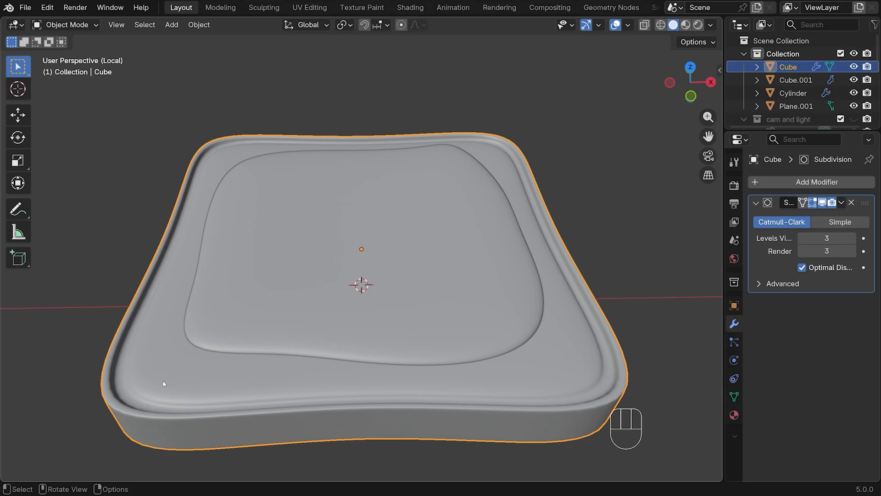
key("Tab")
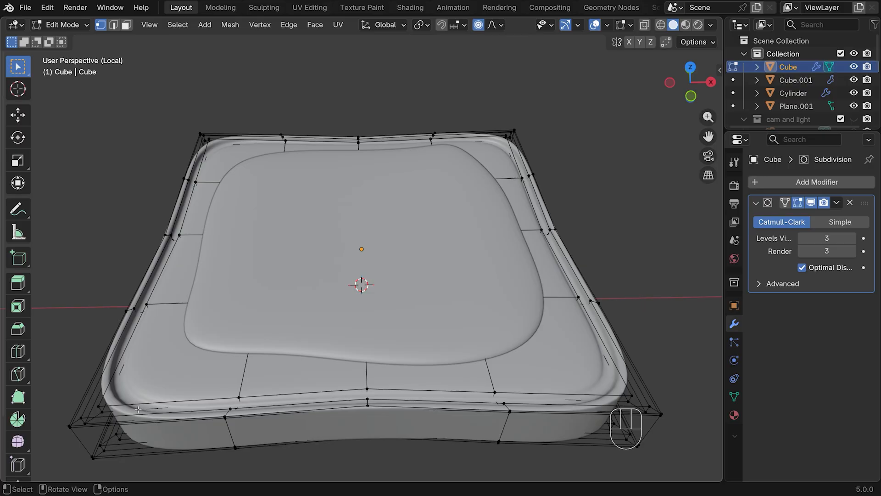
key("ctrl")
key("ctrl+r")
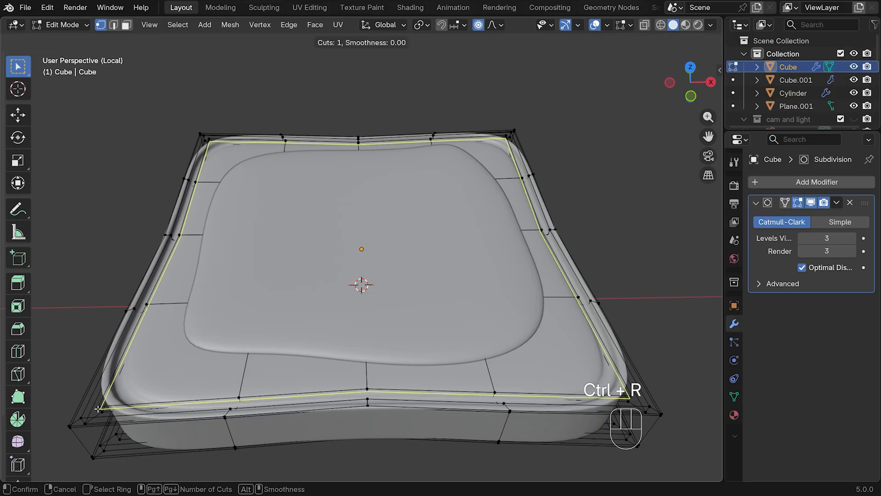
left_click(98, 408)
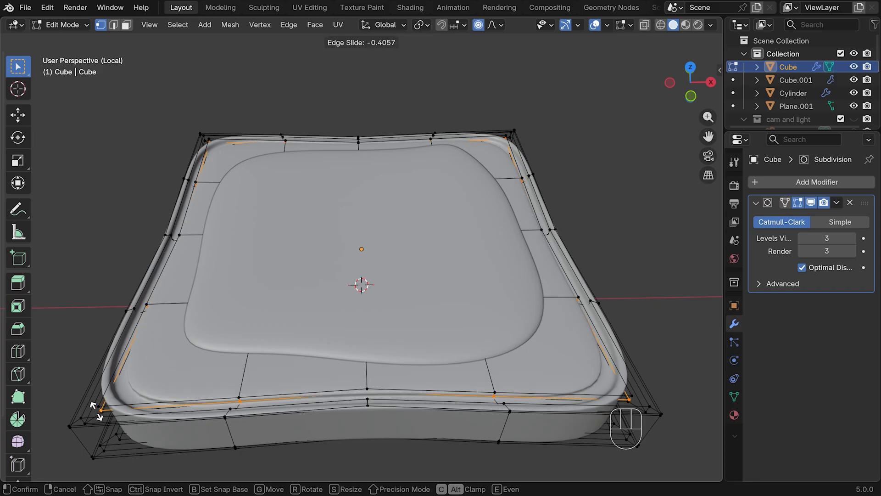
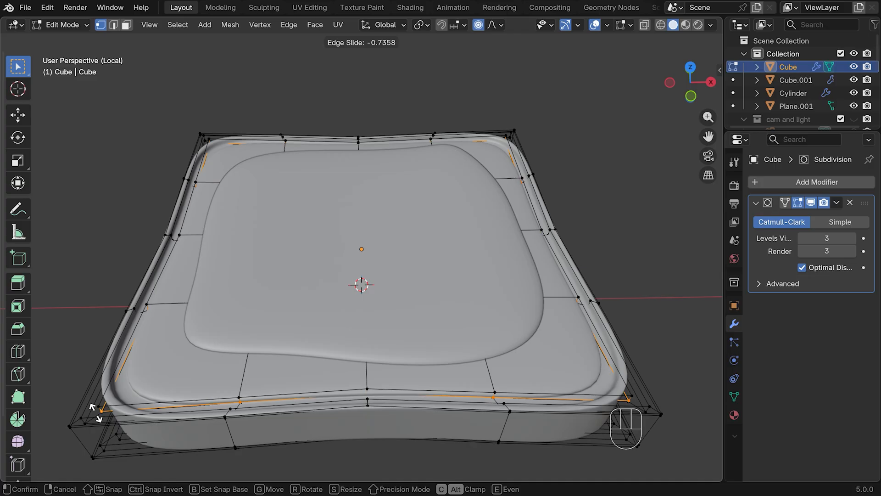
Place the sliding loop cut near the slab's groove and leave mesh editing
left_click(95, 412)
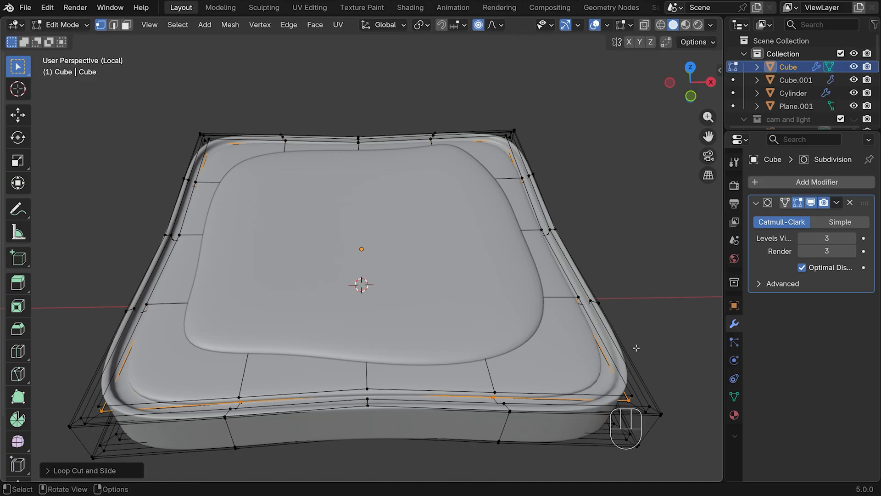
key("Tab")
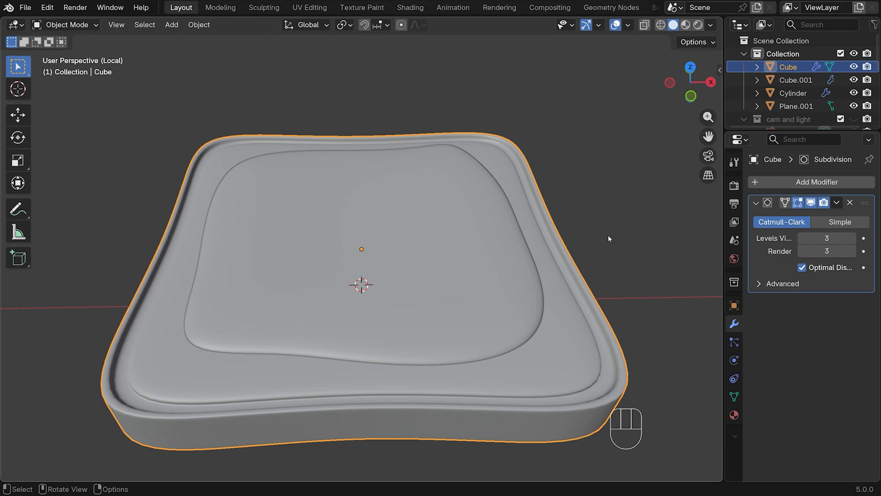
In top view, duplicate the slab together with its raised panel and place the copy about 0.19 m along +X
key("KP_7")
scroll(285, 197, "down", 3)
left_click_drag(284, 184, 468, 317)
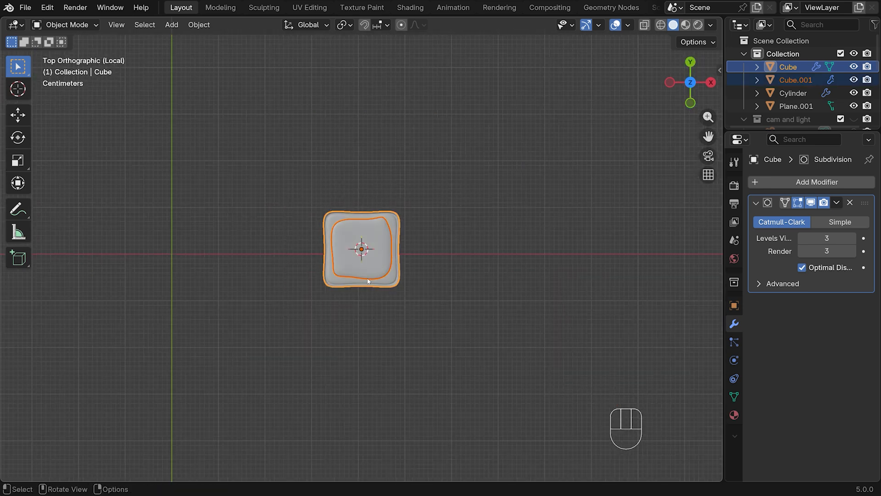
key("shift+d")
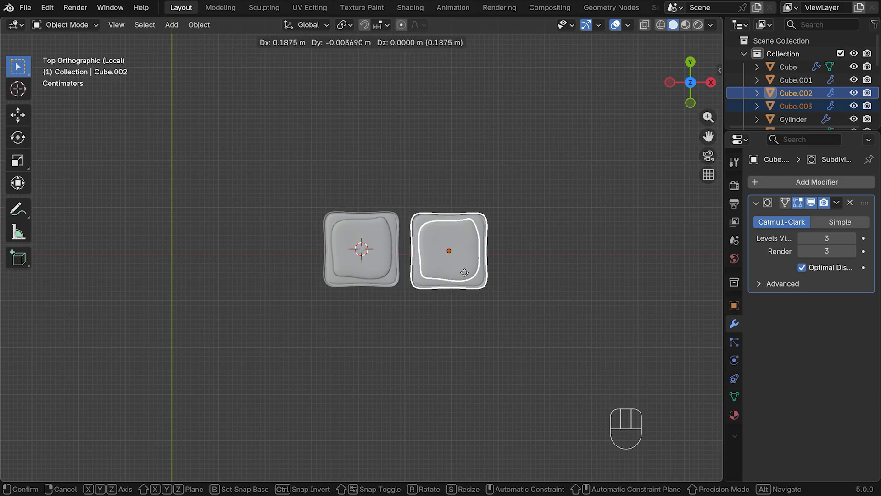
left_click(464, 274)
Move both slabs and their raised panels into a new collection named "toast"
left_click_drag(287, 167, 480, 261)
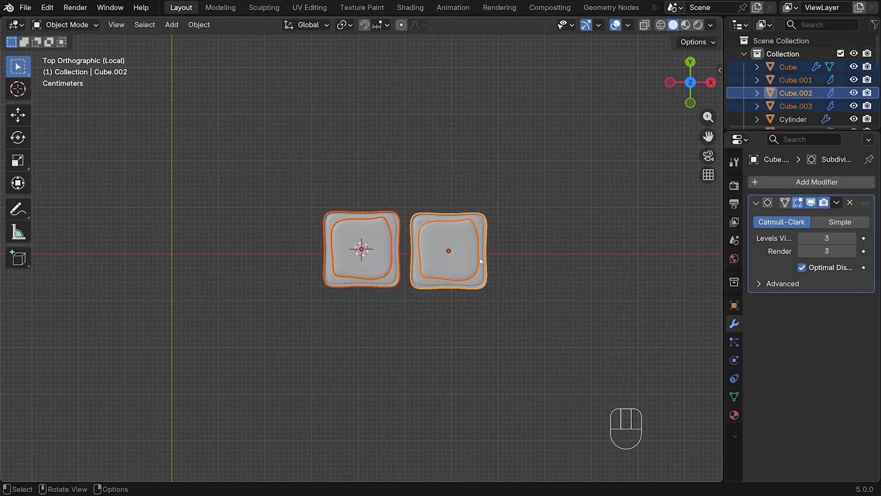
key("m")
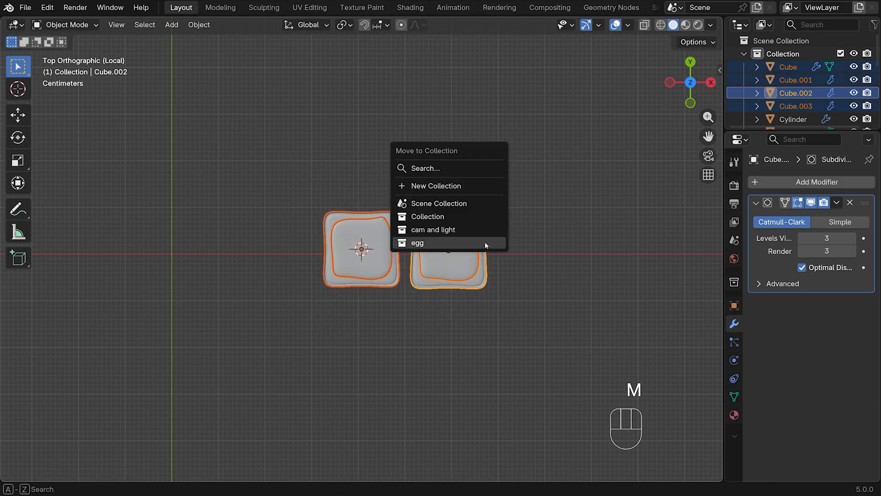
left_click(421, 185)
type("toast")
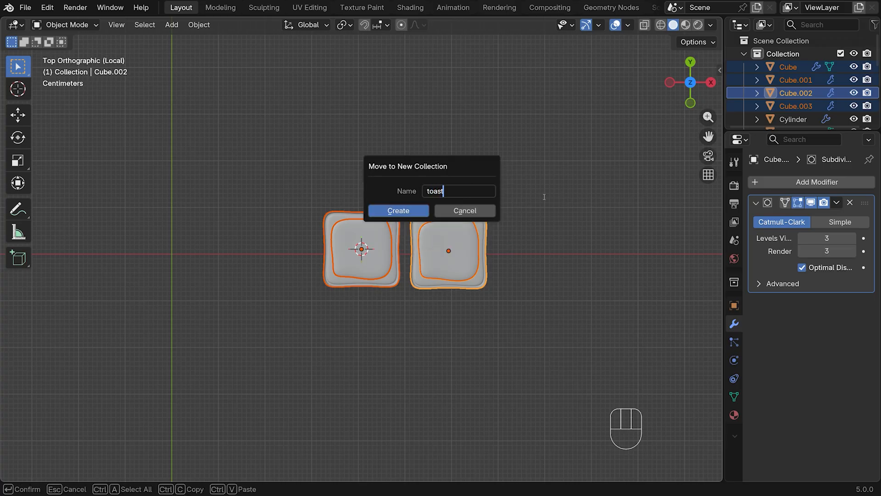
key("Return")
In the full scene's top view, set the 3D cursor on the second slab's +X side and add a cube there, scaled to about 0.02
key("KP_Divide")
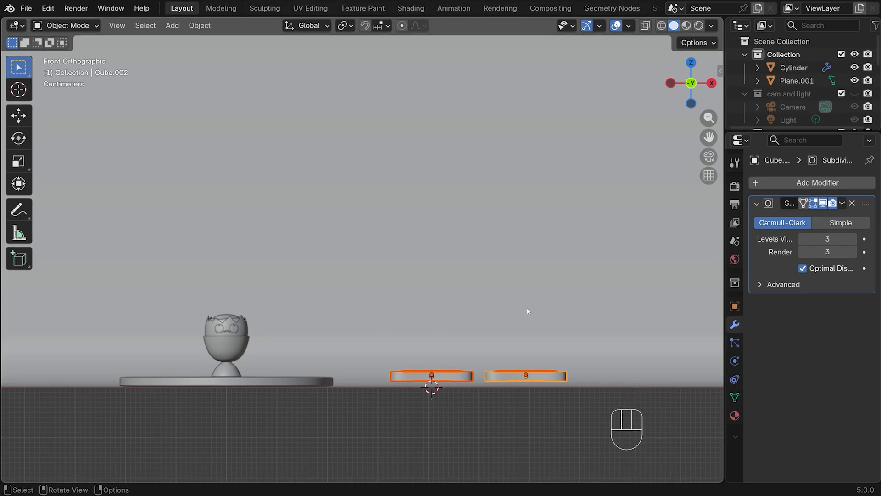
key("KP_7")
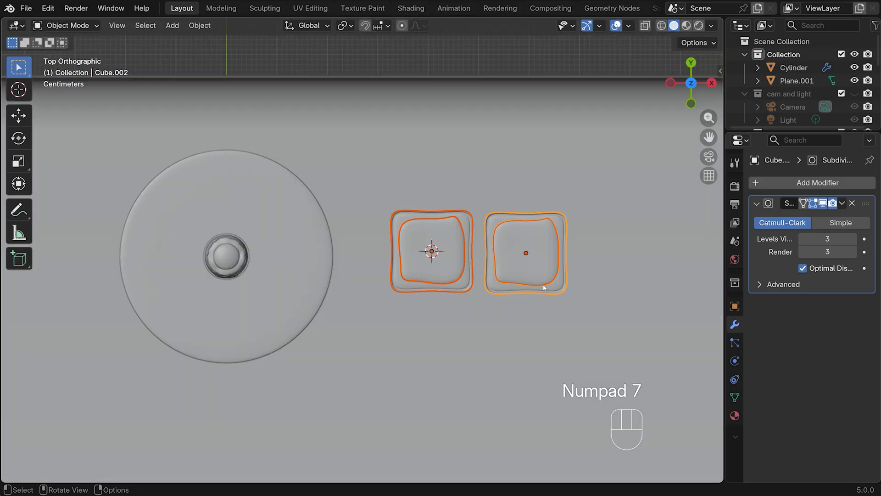
middle_click_drag(632, 257, 441, 254, "shift")
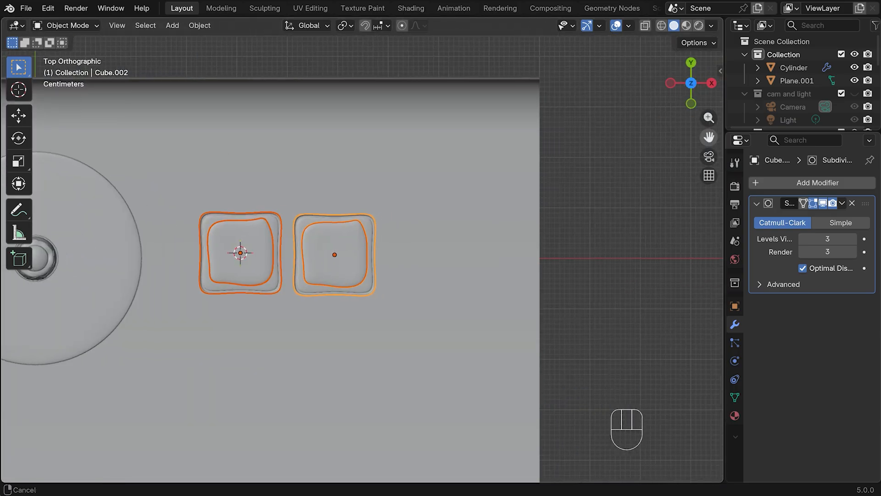
right_click(448, 250, "shift")
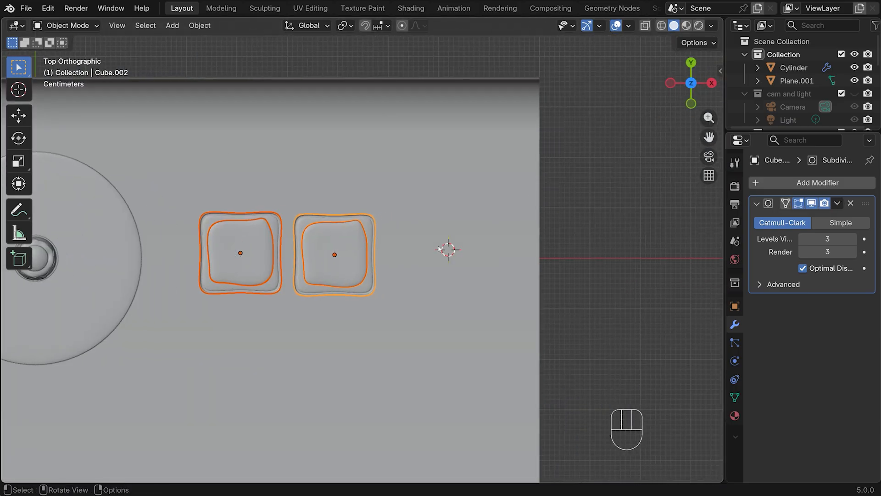
key("shift+a")
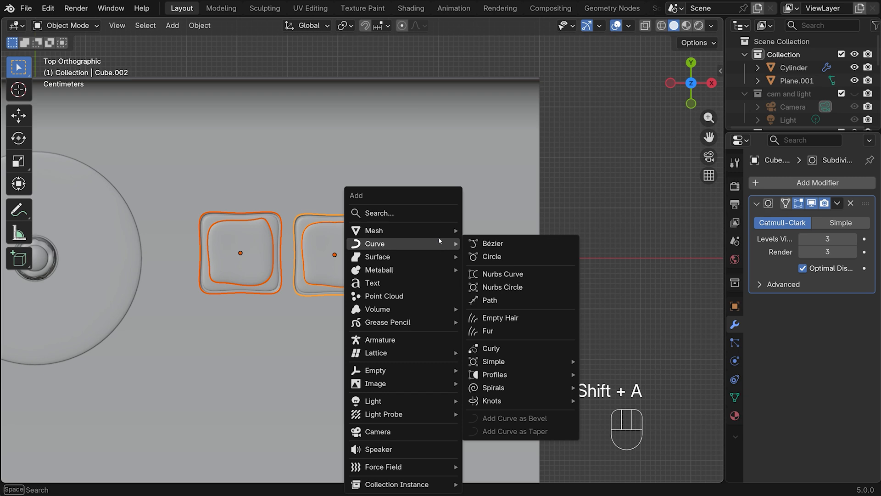
mouse_move(437, 232)
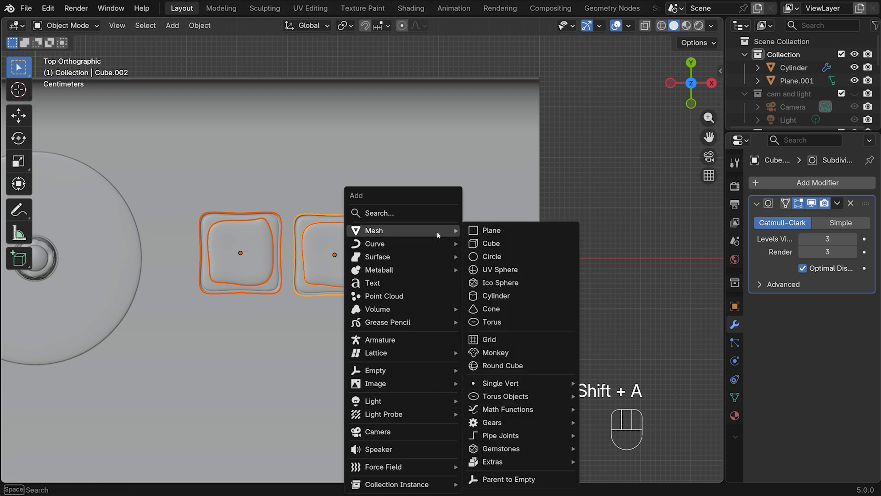
left_click(504, 243)
key("s")
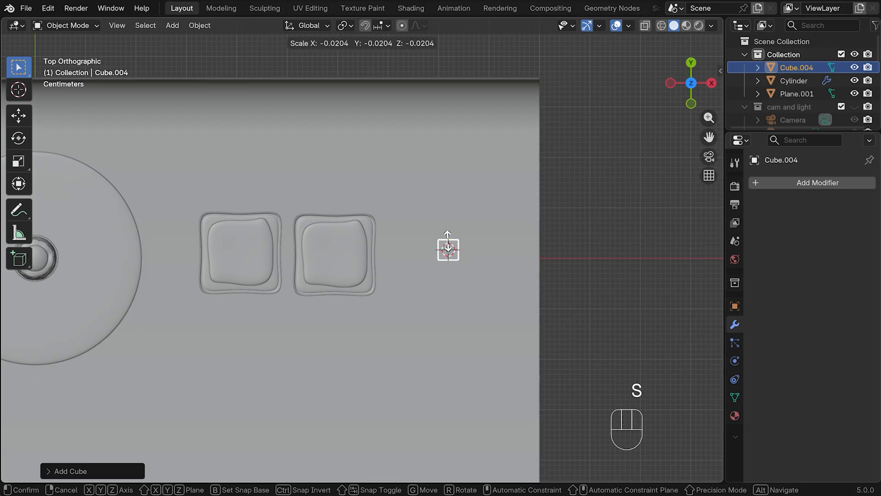
left_click(448, 246)
In front view, raise the small cube along Z well above the floor and apply its scale
key("KP_1")
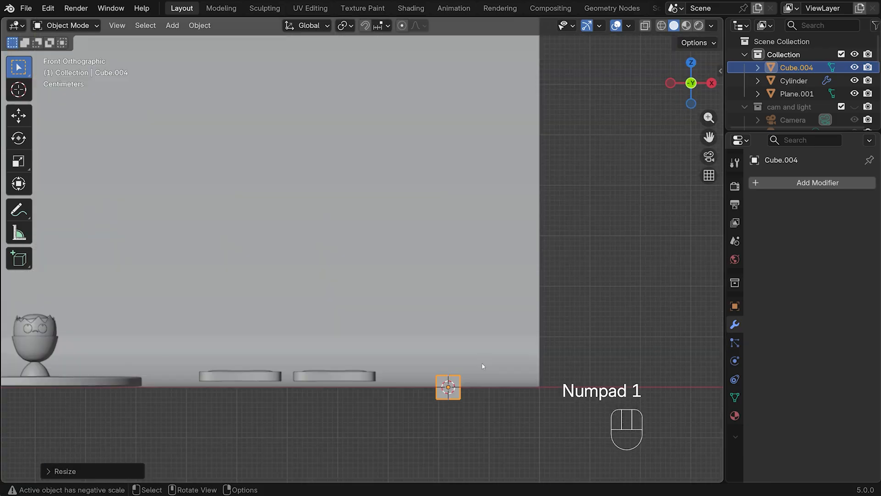
key("g")
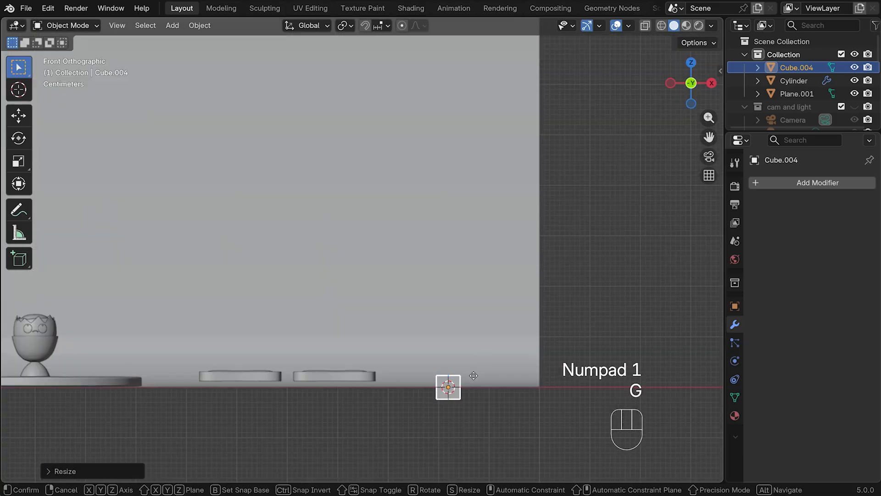
key("z")
left_click(464, 298)
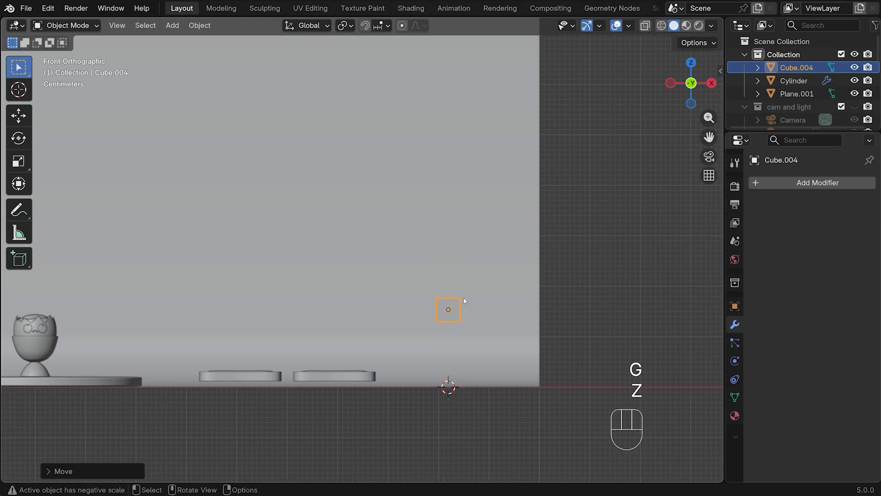
key("ctrl+a")
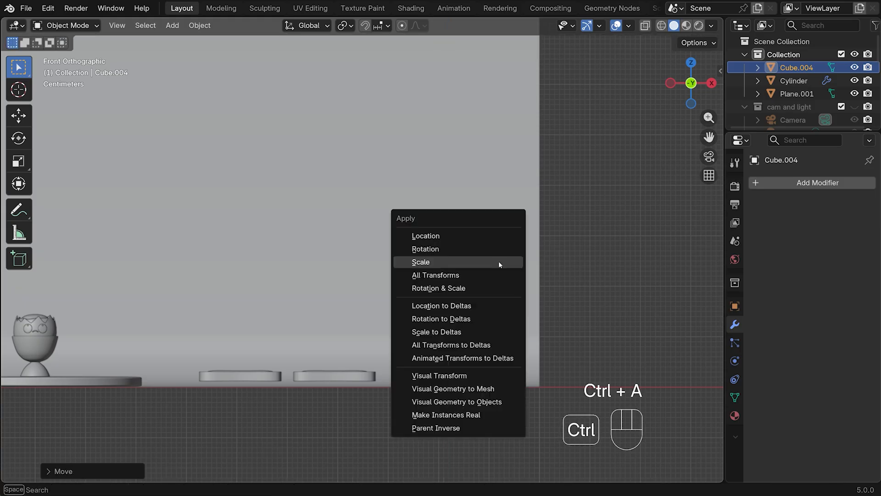
left_click(470, 262)
Isolate the cube in mesh editing with X-ray on and proportional editing off, and lower its top vertices about 0.0068 m along Z
key("Tab")
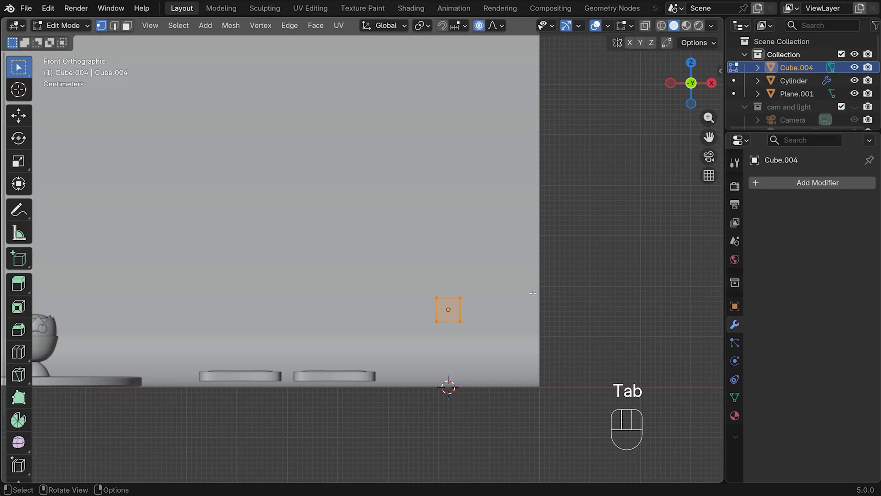
key("KP_Divide")
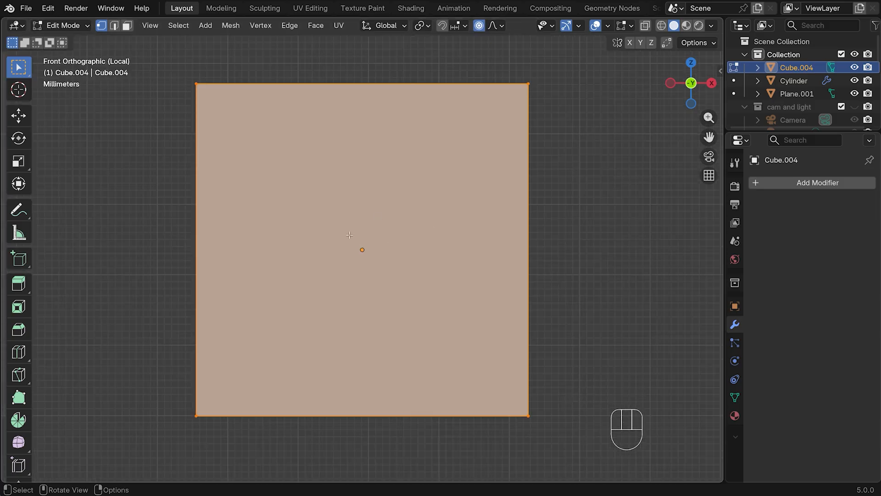
scroll(632, 181, "down", 3)
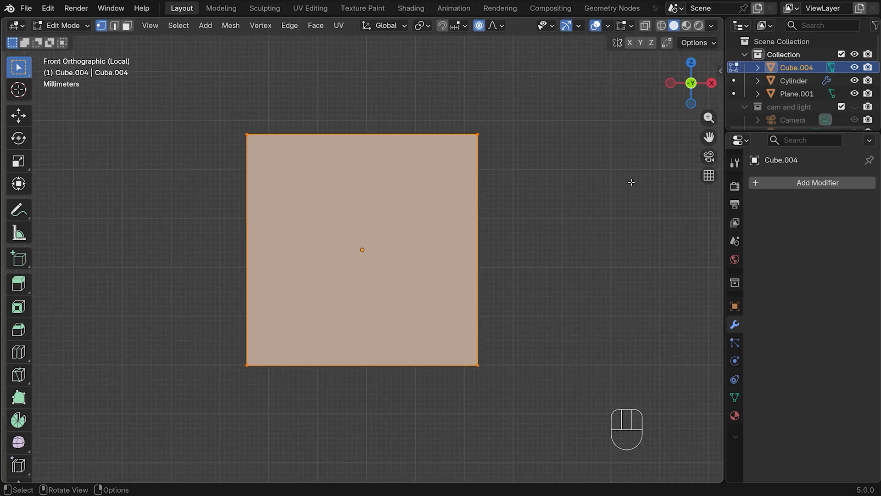
left_click(646, 26)
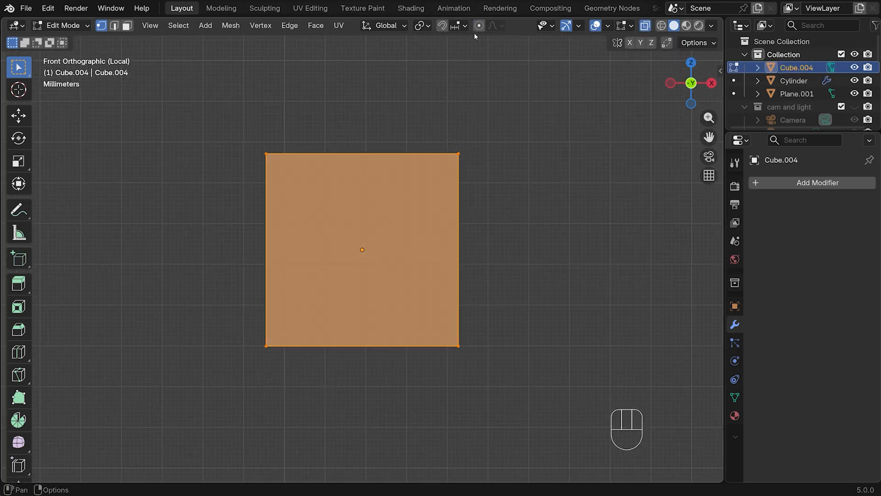
left_click_drag(227, 101, 493, 200)
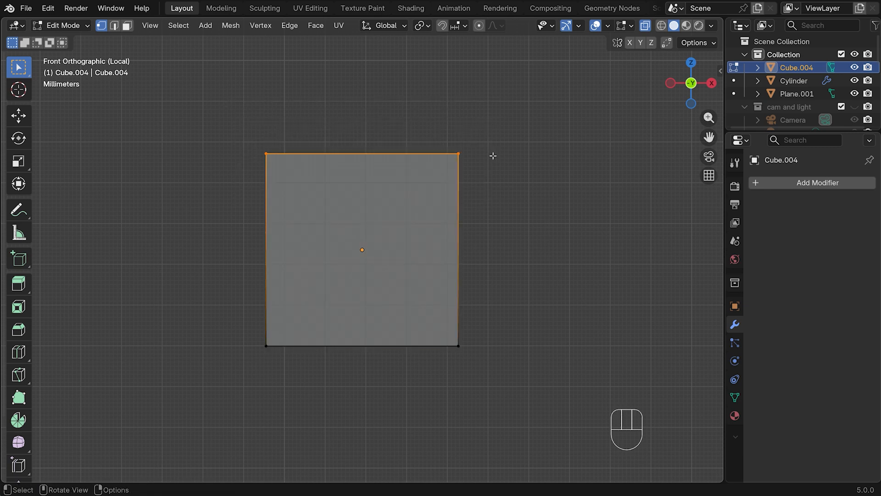
key("g")
key("z")
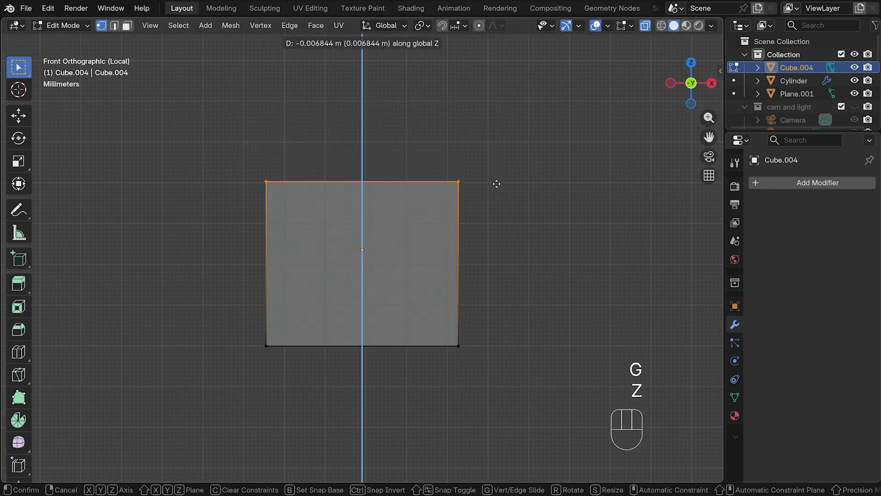
left_click(497, 183)
Raise the cube's bottom vertices about 0.0099 m along Z to flatten it into a low block
left_click_drag(220, 317, 392, 416)
key("g")
key("z")
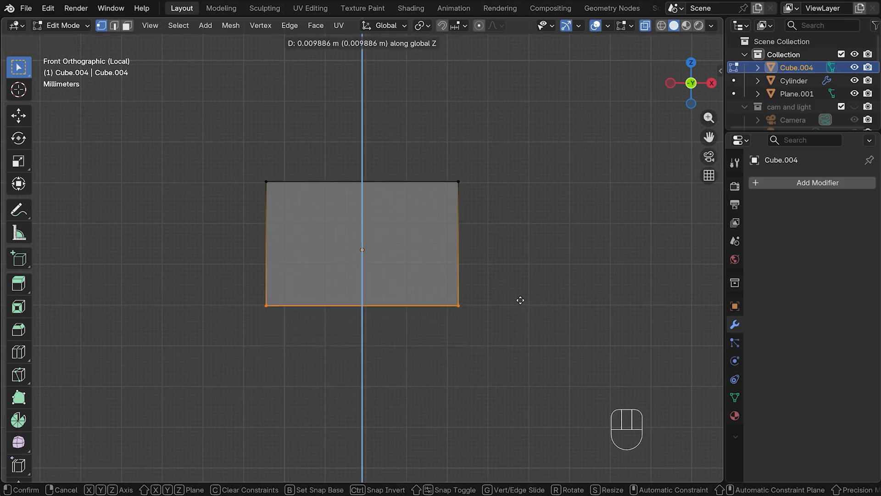
left_click(518, 300)
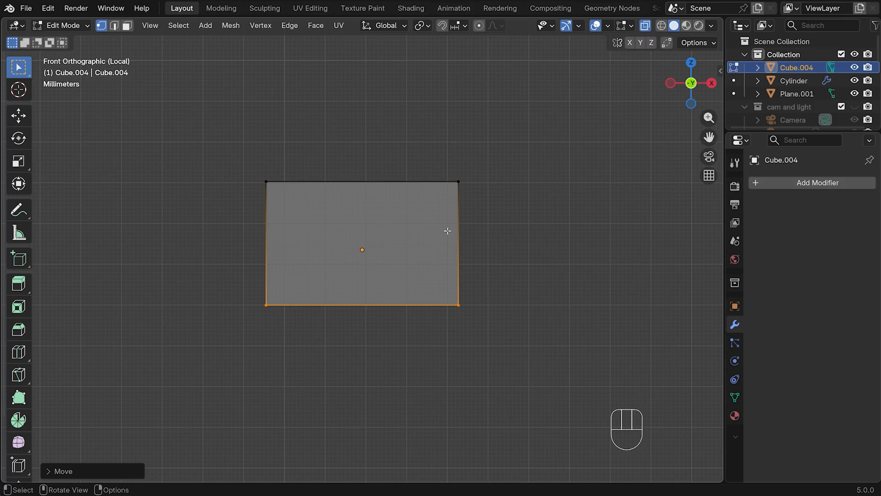
Add two evenly spaced horizontal loop cuts around the block
key("ctrl+r")
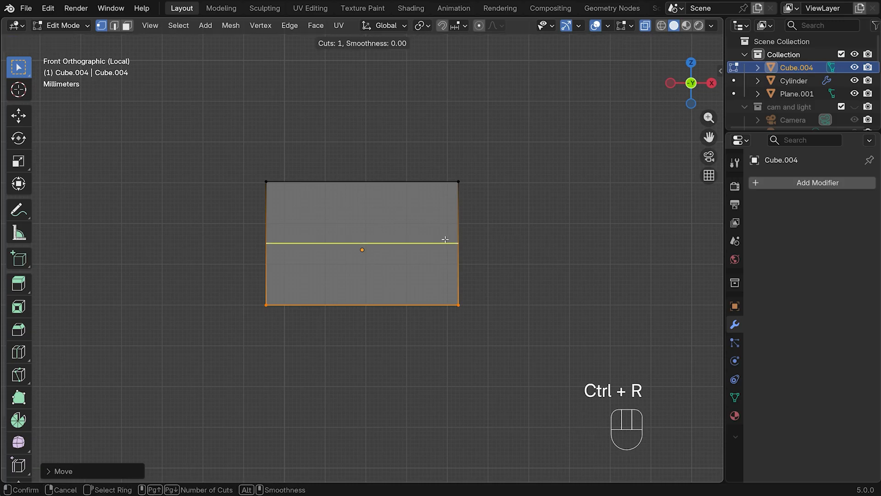
scroll(444, 239, "up", 1)
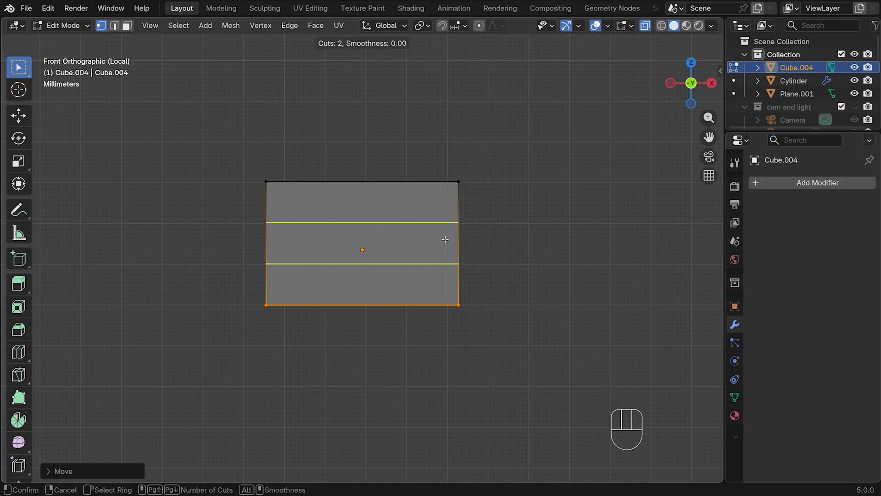
left_click(445, 239)
right_click(445, 239)
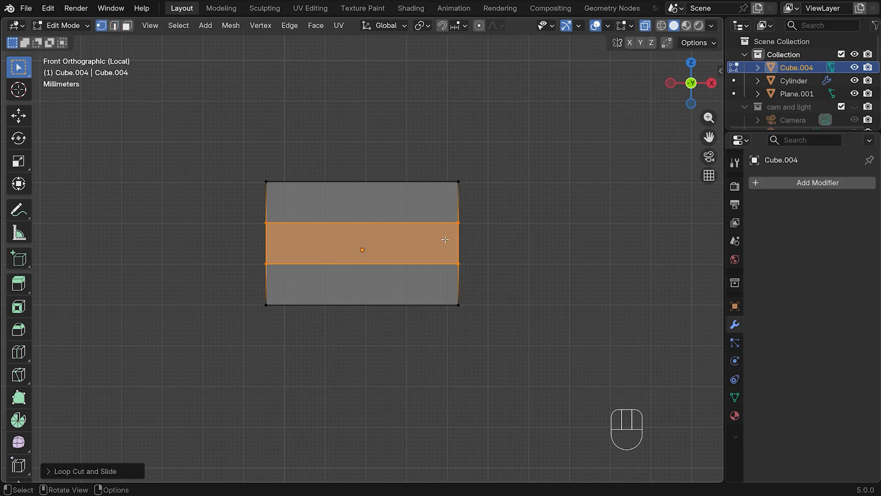
Edge-slide the upper loop close to the block's top edge and the lower loop close to its bottom edge, each by about 0.8
left_click(437, 222, "alt")
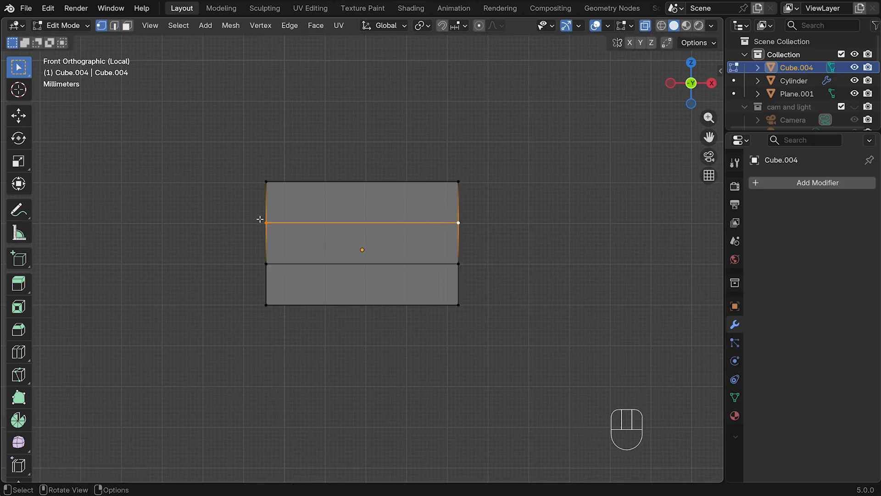
key("g")
key("g")
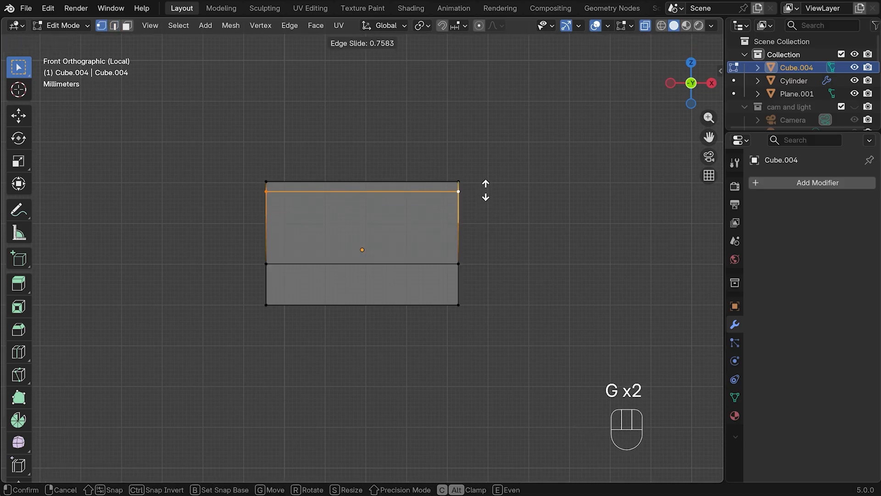
left_click(483, 188)
left_click(439, 263, "alt")
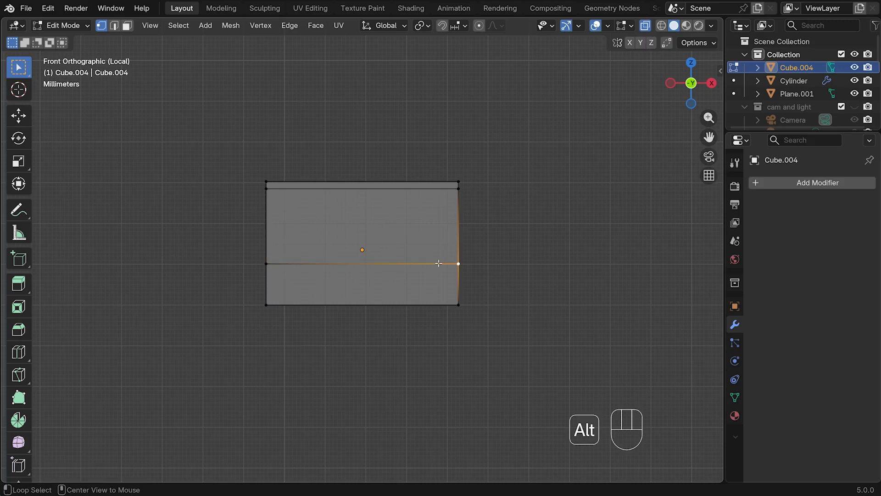
key("g")
key("g")
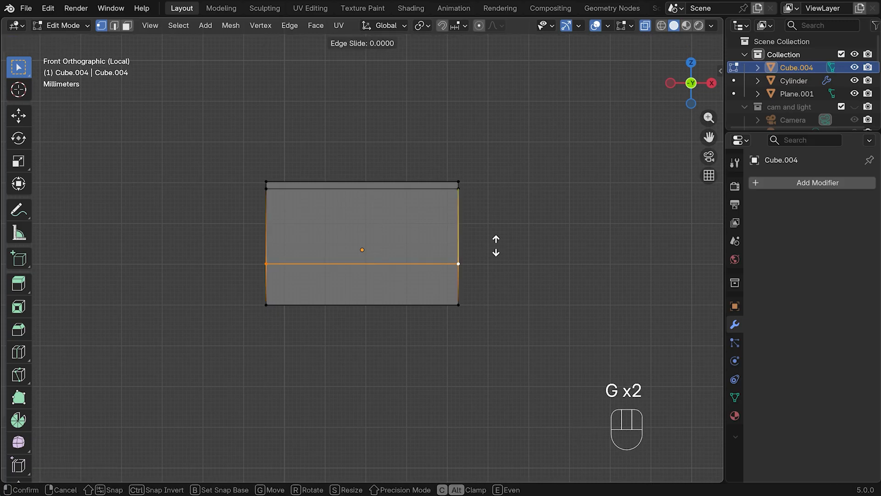
left_click(492, 295)
Bevel the block's top and bottom outer edges together with an offset of about 0.0011 m and 3 segments
key("KP_1")
left_click(430, 153)
left_click_drag(244, 160, 479, 185)
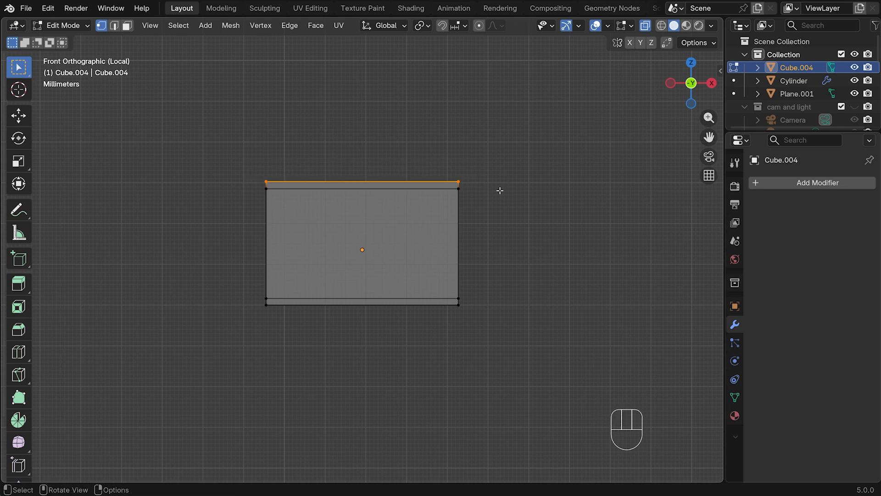
left_click_drag(247, 302, 493, 320, "shift")
left_click(115, 26)
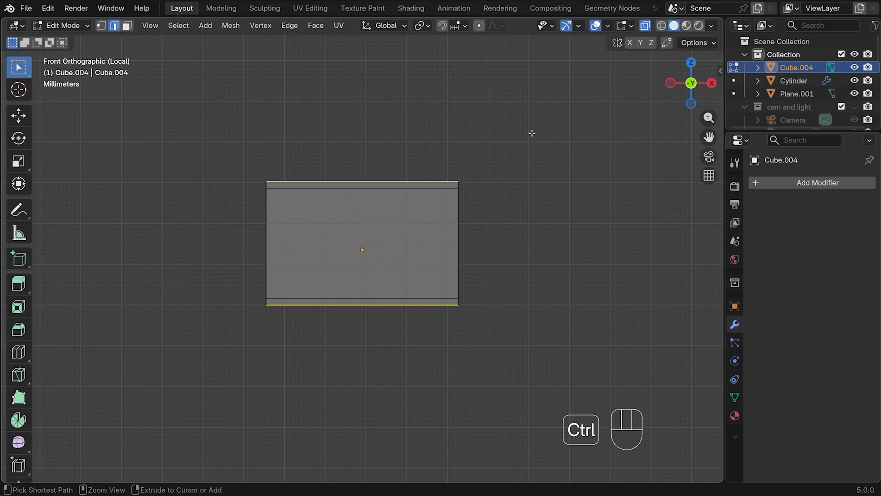
key("ctrl+b")
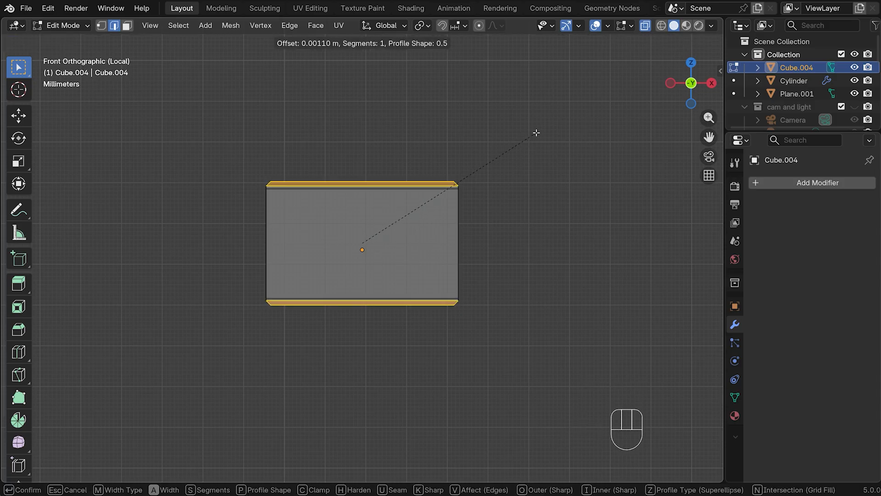
scroll(536, 133, "up", 2)
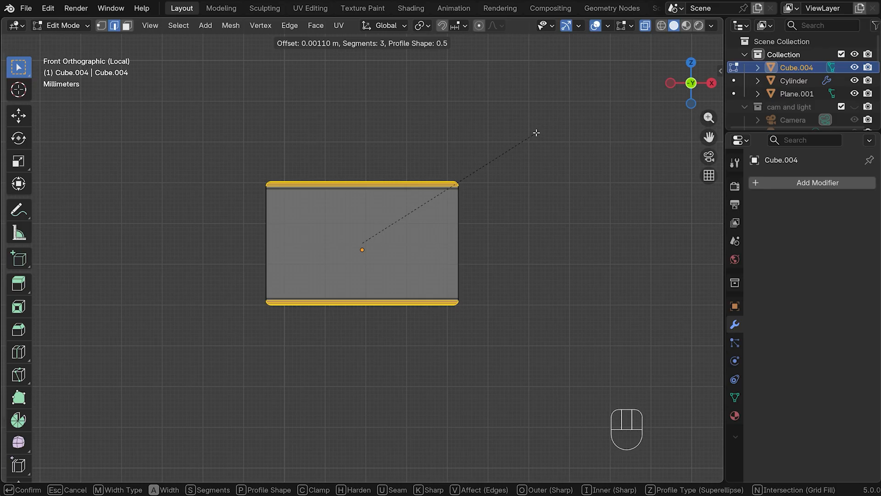
left_click(537, 133)
Extrude the block's bottom face down about 0.0006 m and scale it up by about 1.2 to form a narrow lip
middle_click_drag(535, 209, 536, 179)
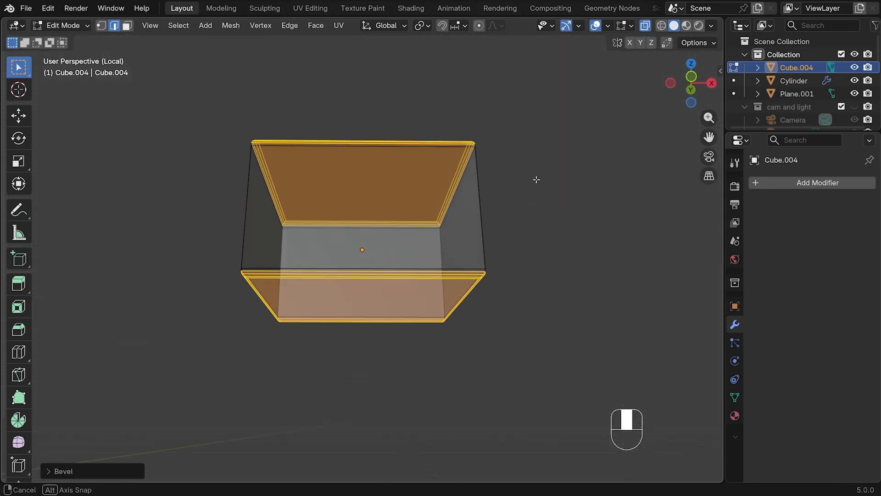
key("3")
key("alt+a")
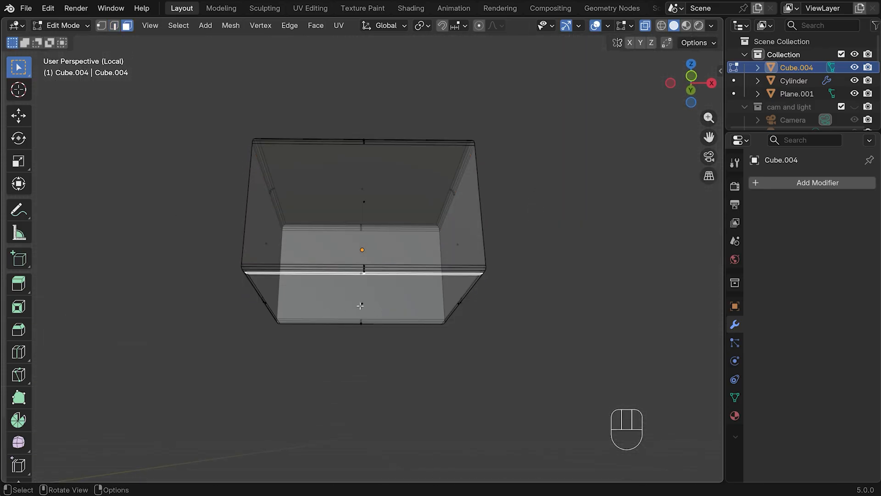
left_click(360, 303)
key("KP_1")
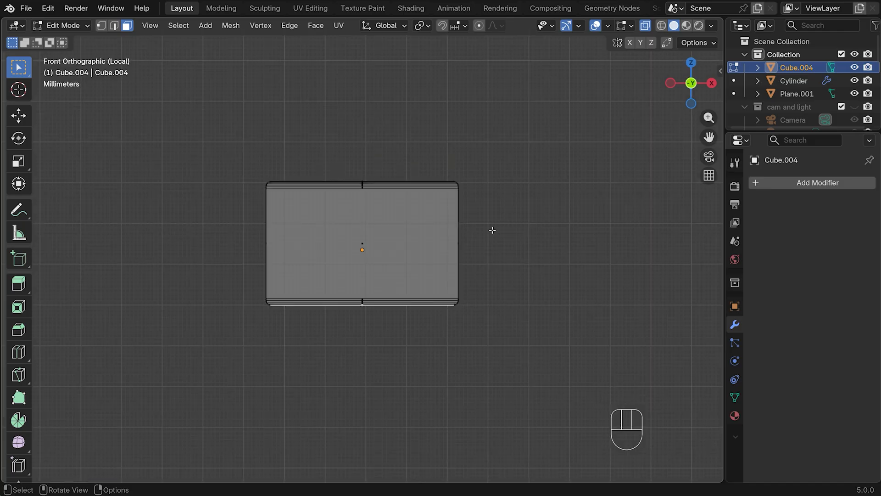
scroll(491, 230, "down", 2)
left_click_drag(709, 137, 718, 73)
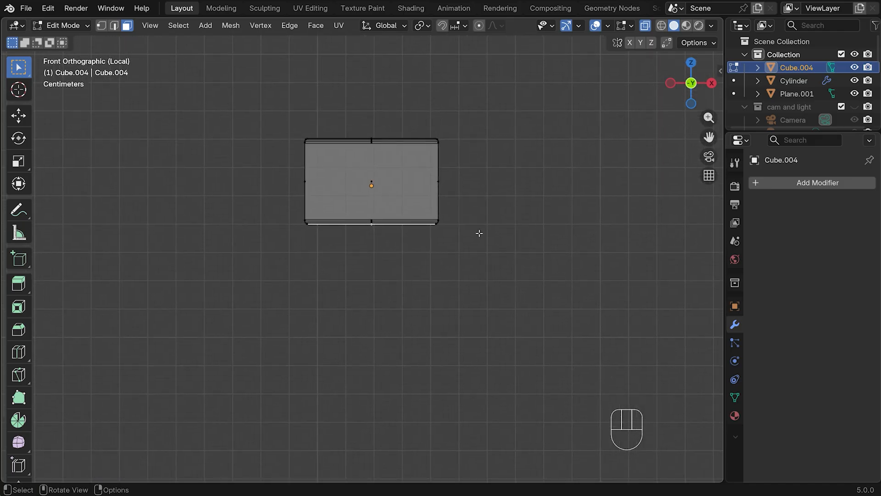
key("e")
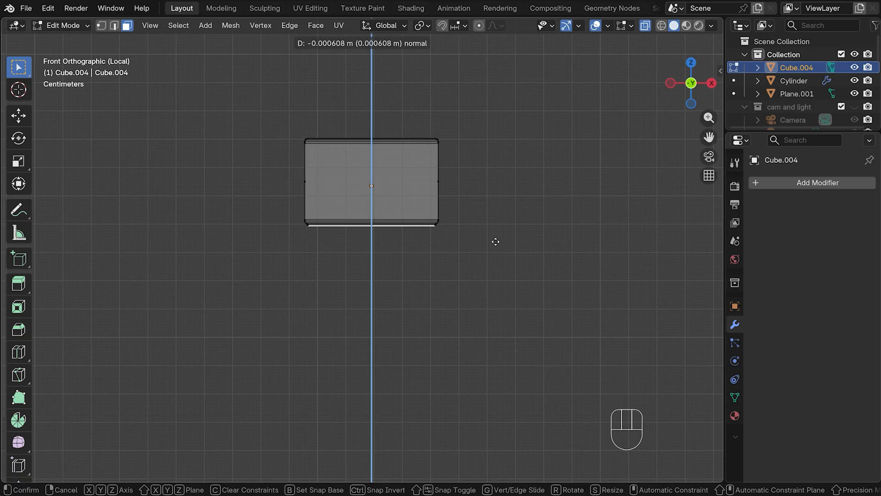
left_click(494, 242)
key("s")
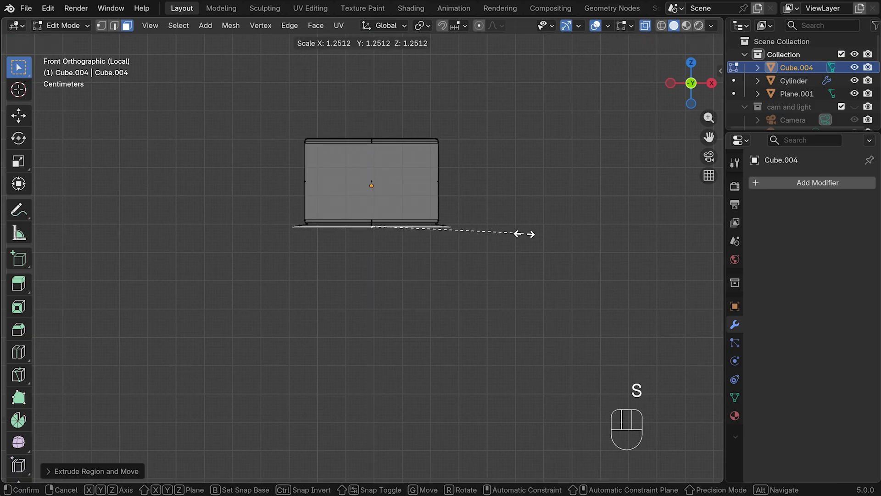
left_click(517, 234)
Extrude two flared segments below the lip, the first about 0.017 m deep, scaling each bottom face up by about 1.1
key("e")
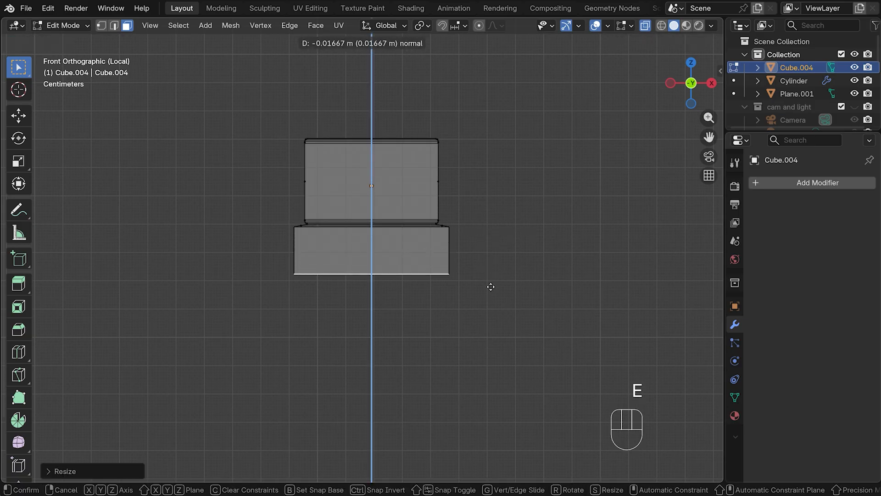
left_click(494, 287)
key("s")
left_click(516, 290)
key("e")
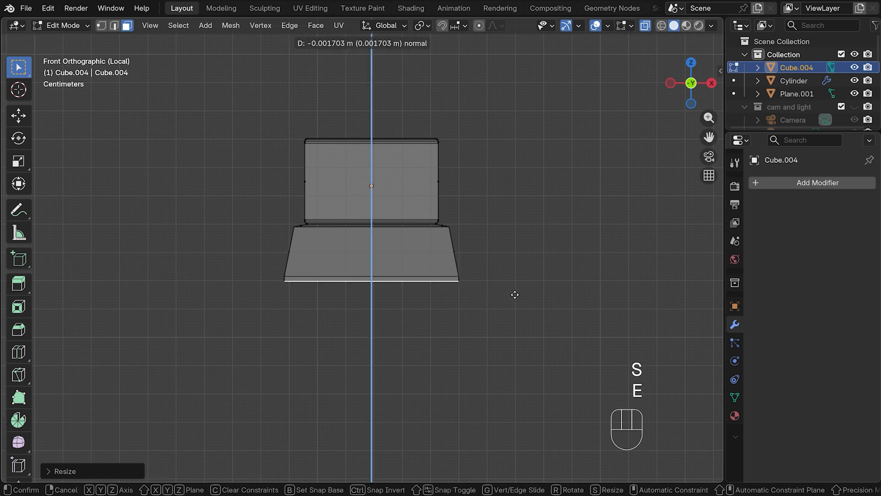
left_click(519, 328)
key("s")
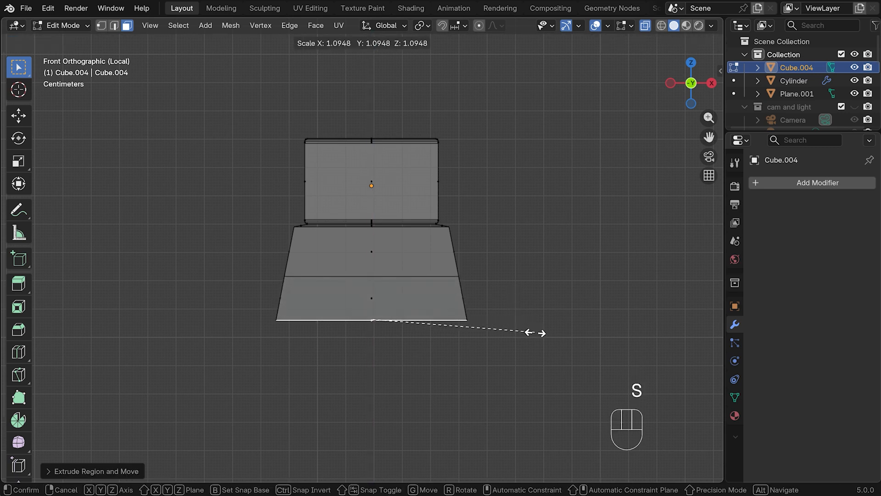
left_click(532, 330)
Extend the body downward with two more extruded segments, enlarging each bottom face by about 1.1 to continue the taper
key("e")
left_click(540, 357)
key("s")
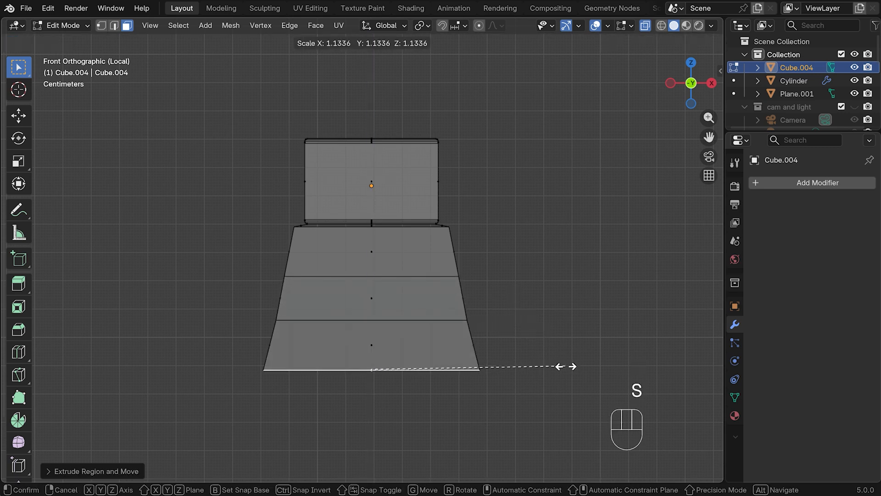
left_click(560, 366)
key("e")
left_click(560, 398)
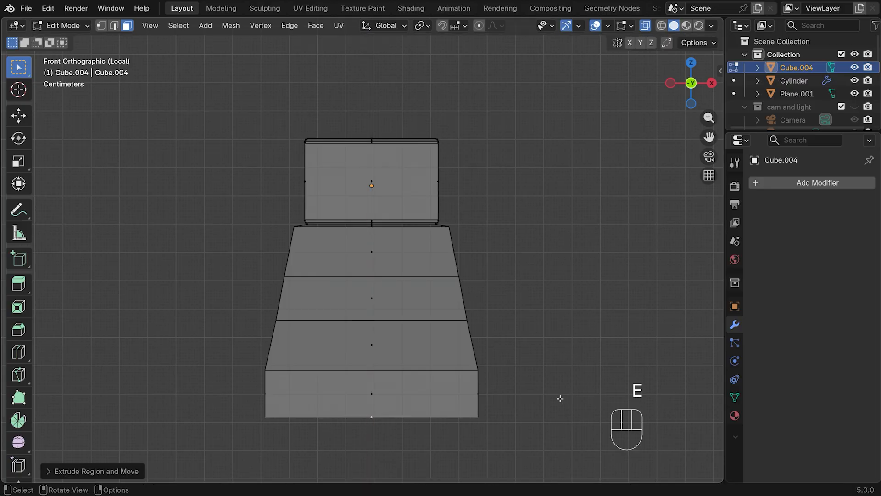
key("s")
left_click(569, 399)
Leave the isolated view, extrude a final bottom segment down about 0.023 m, and scale its face up by about 1.13
scroll(527, 359, "down", 3)
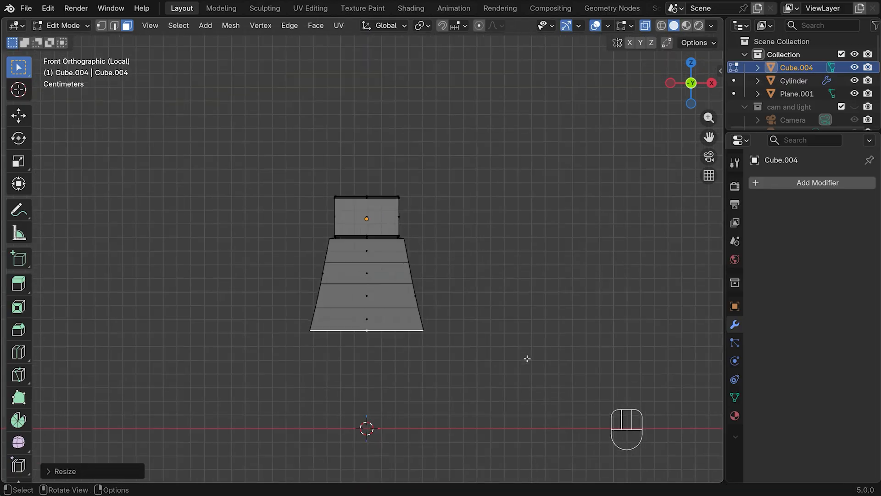
scroll(526, 359, "down", 3)
scroll(516, 345, "up", 2)
key("KP_Divide")
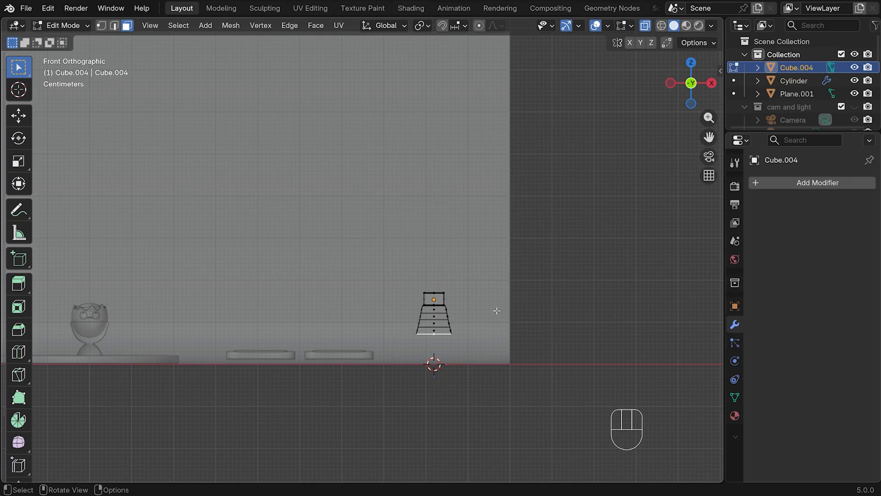
scroll(495, 326, "up", 6)
left_click_drag(709, 137, 575, 1)
key("e")
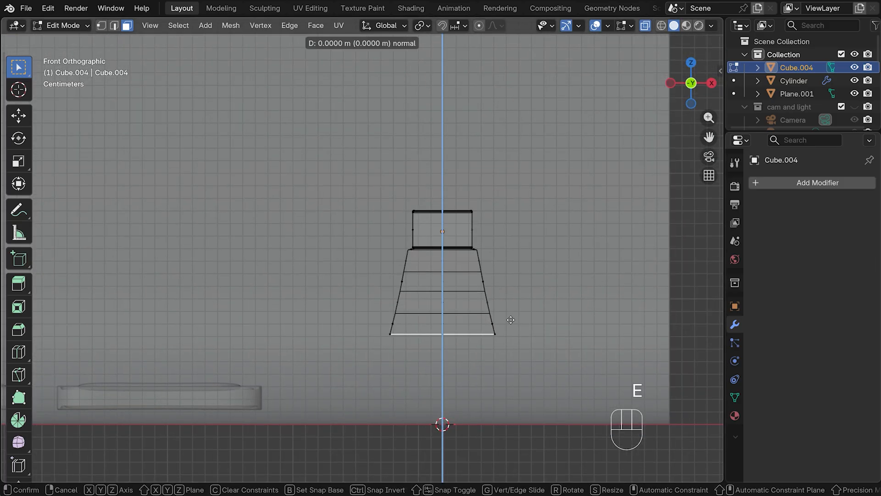
left_click(513, 349)
key("s")
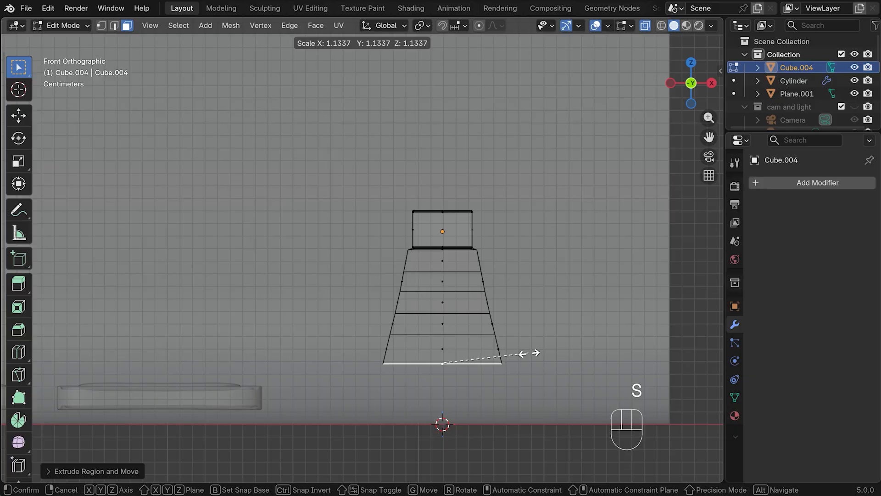
left_click(527, 353)
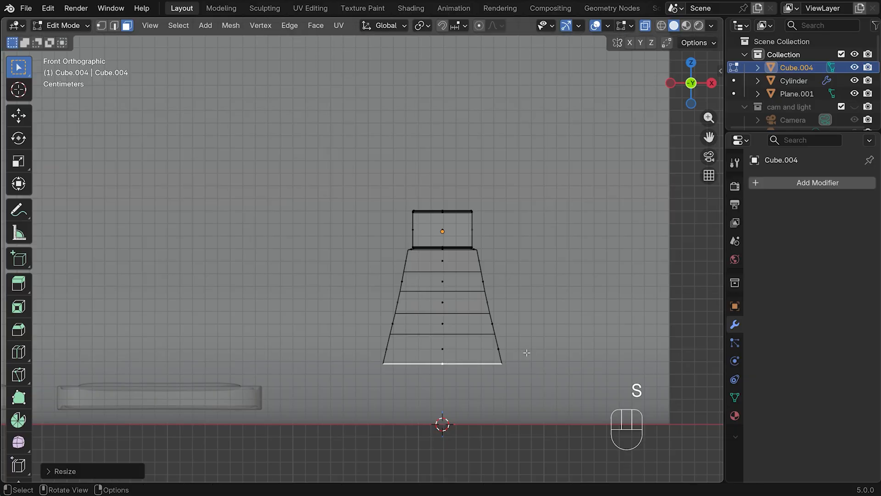
Add a horizontal loop cut to the lowest body segment, slid close to the bottom edge
key("ctrl+r")
left_click(503, 346)
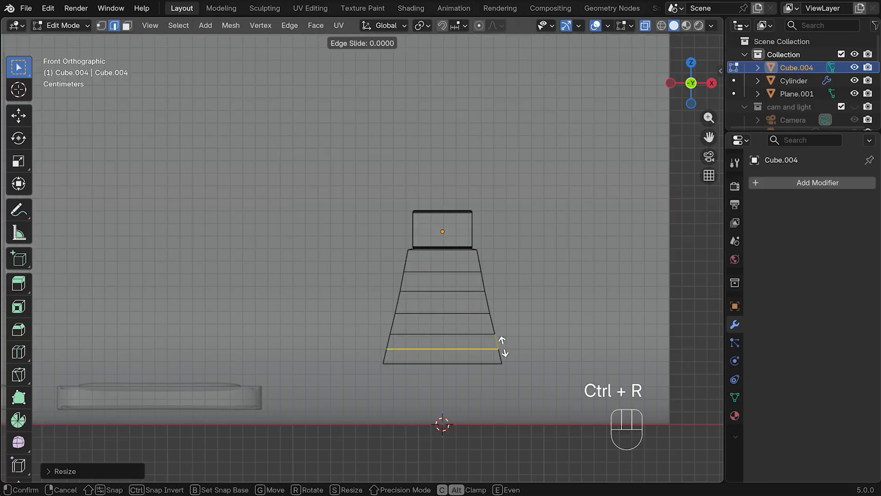
left_click(504, 357)
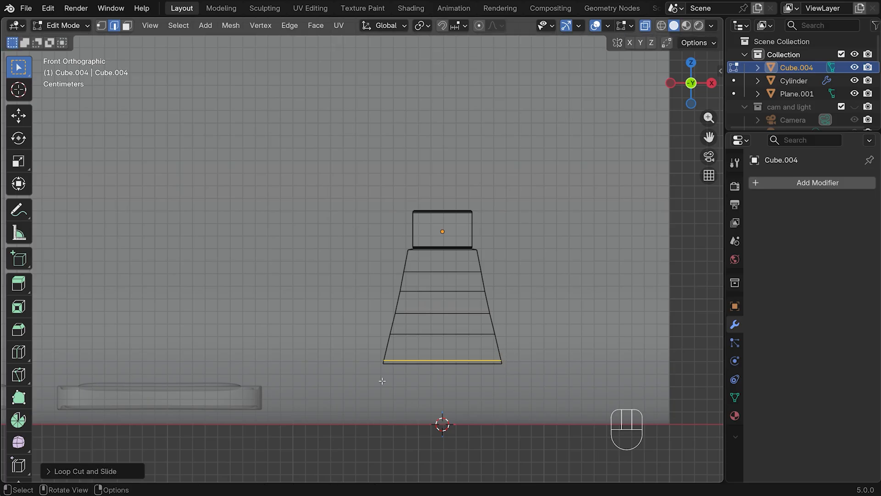
Bevel the body's bottom outer edges with an offset of about 0.0017 m and 3 segments
left_click_drag(366, 359, 509, 394)
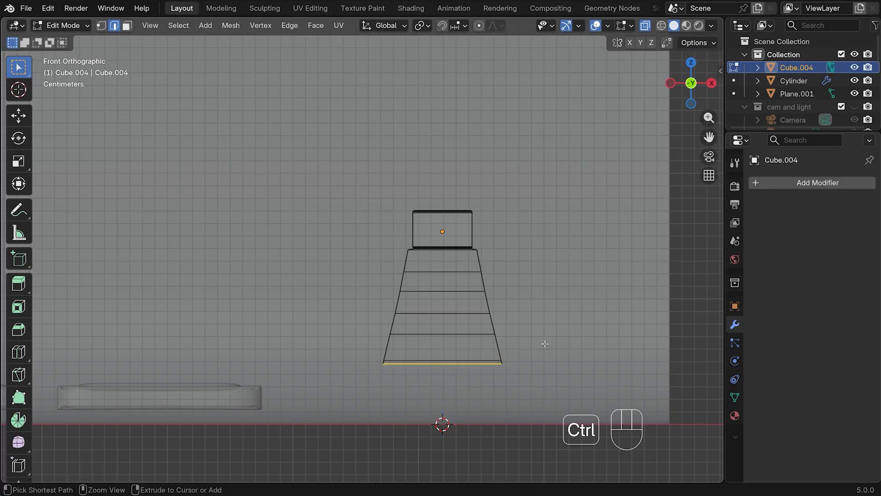
key("ctrl+b")
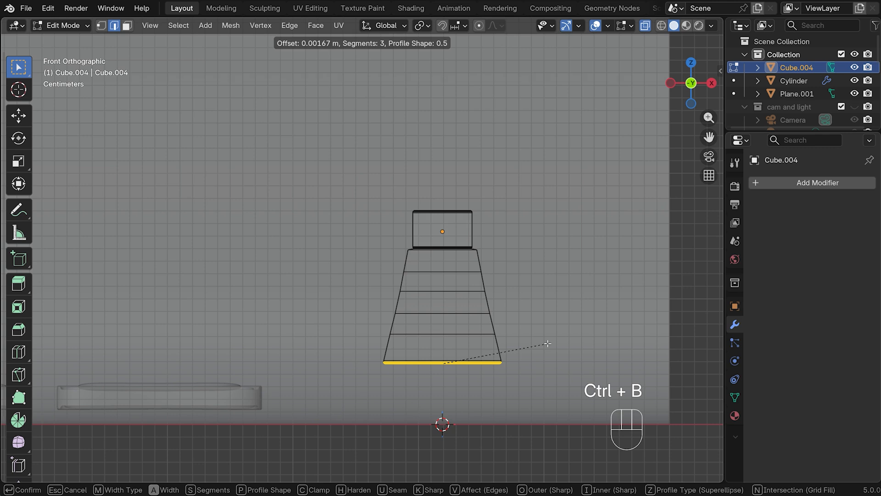
left_click(547, 343)
Return to Object Mode with X-ray off, isolate the tapered object, and add a level 3 subdivision surface
scroll(547, 344, "up", 2)
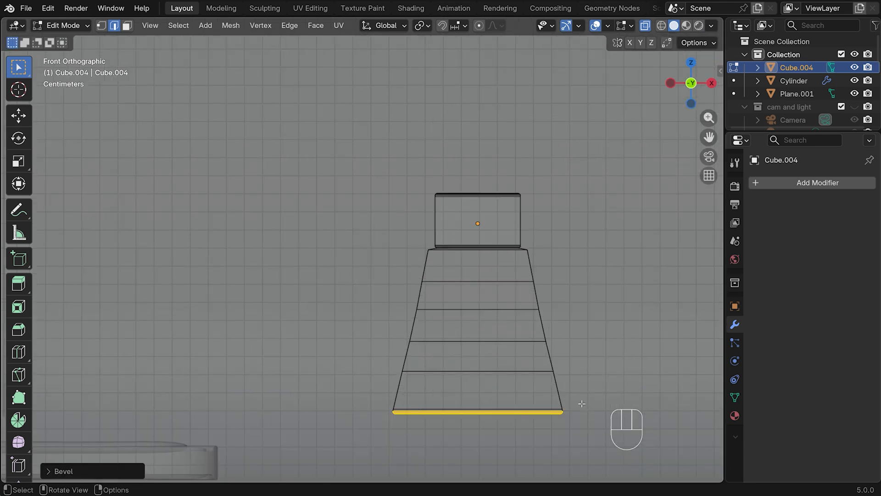
key("Tab")
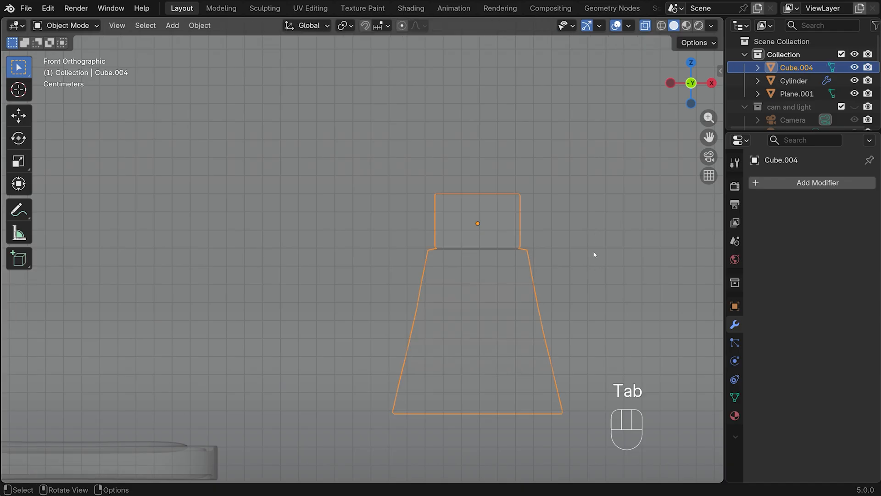
left_click(644, 25)
key("KP_Divide")
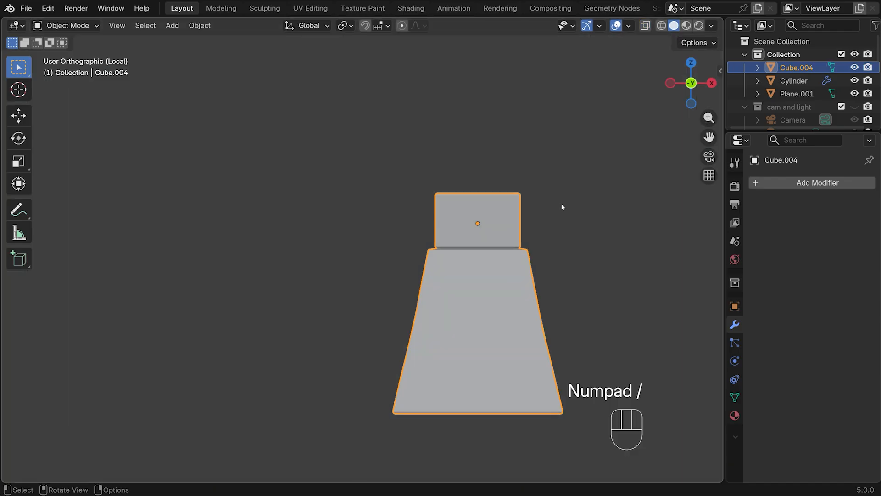
middle_click_drag(555, 209, 541, 238)
key("ctrl+3")
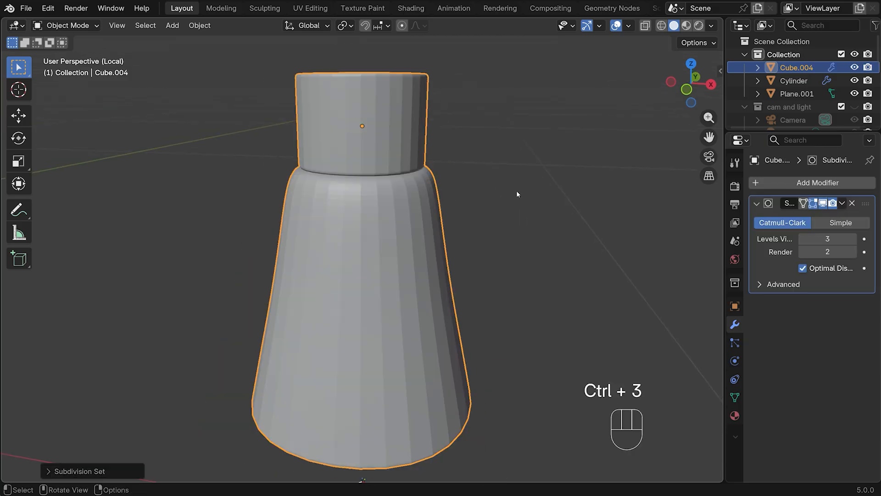
Shade the tapered object smooth and set its subdivision render level to 3
right_click(368, 242)
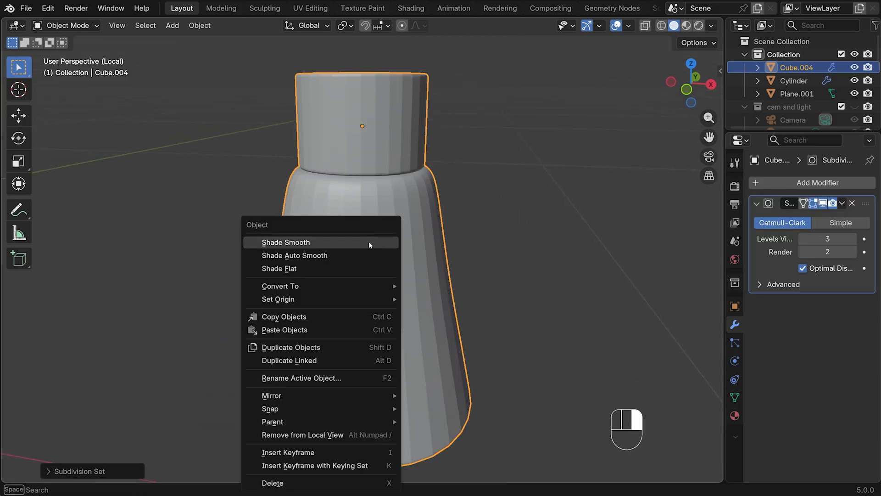
left_click(368, 241)
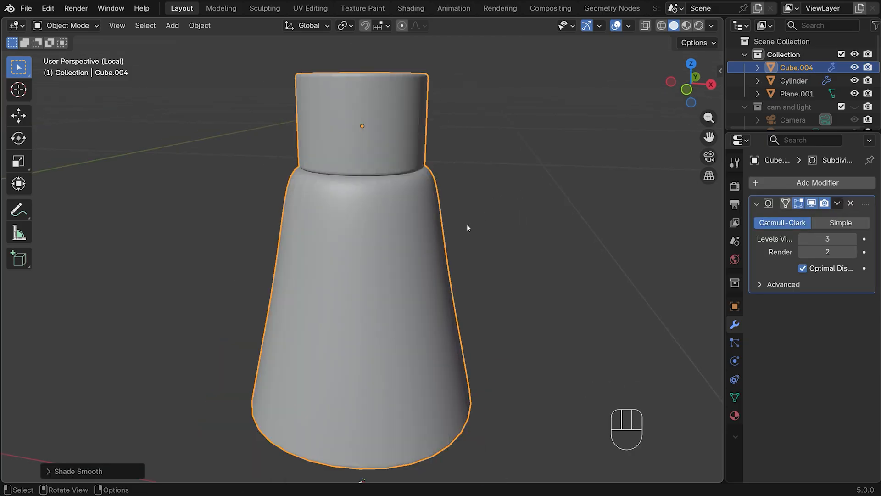
left_click(854, 251)
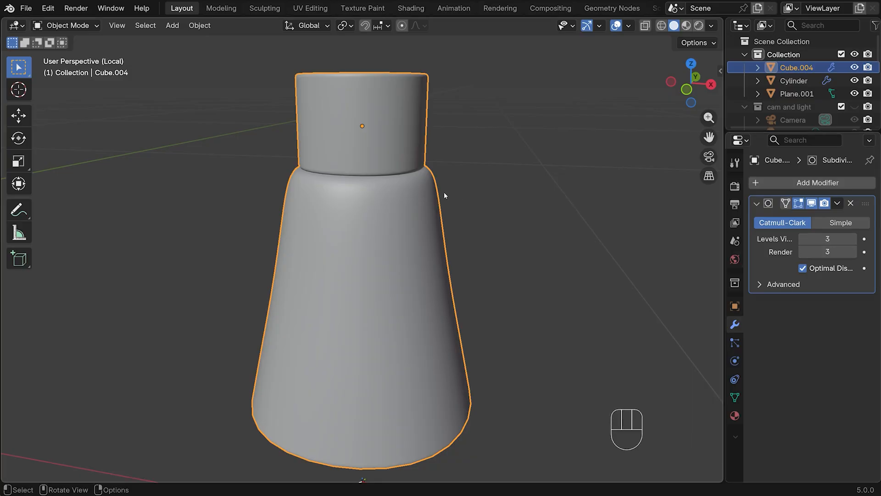
Add a loop cut on the shoulder beneath the upper block, slid about 0.7 toward the shoulder's outer edge
key("Tab")
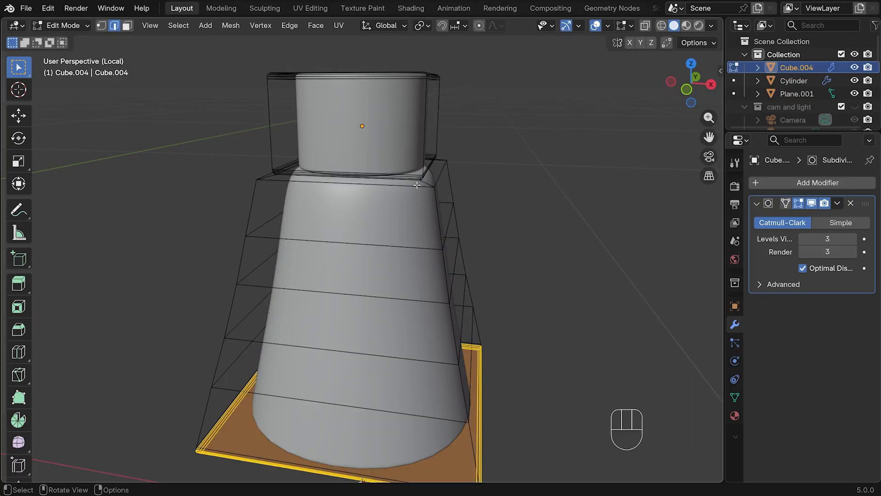
key("ctrl+r")
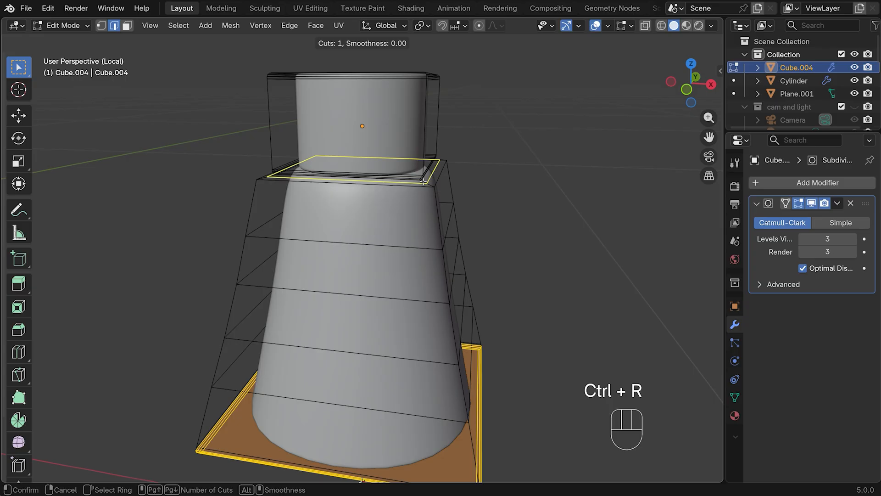
left_click(423, 182)
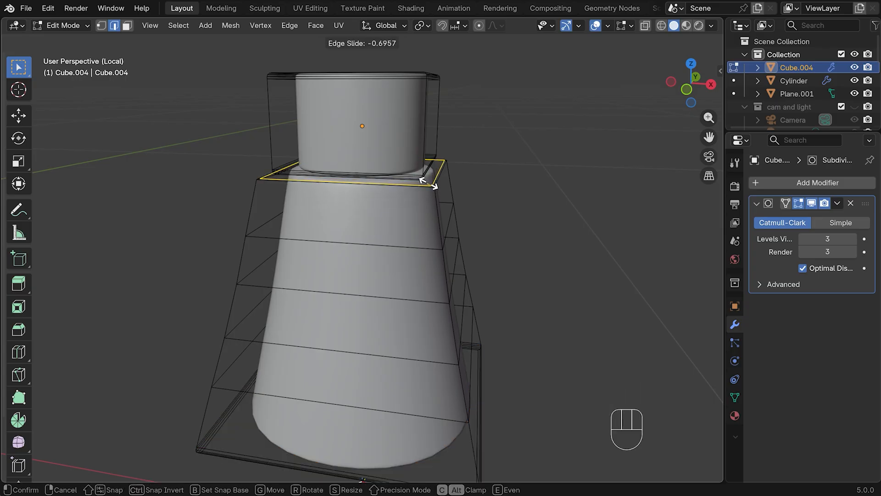
left_click(433, 186)
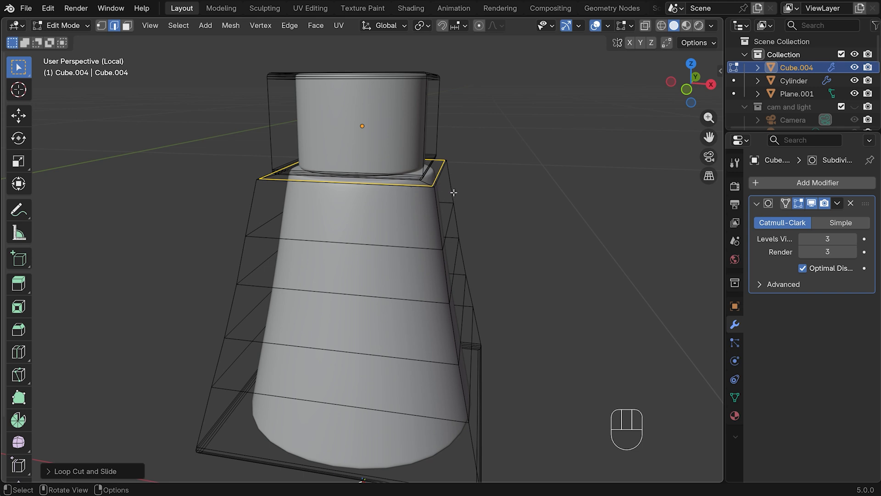
Add a loop cut on the tapered body just below the shoulder, slid up close to the shoulder's outer edge
key("ctrl+r")
left_click(268, 204)
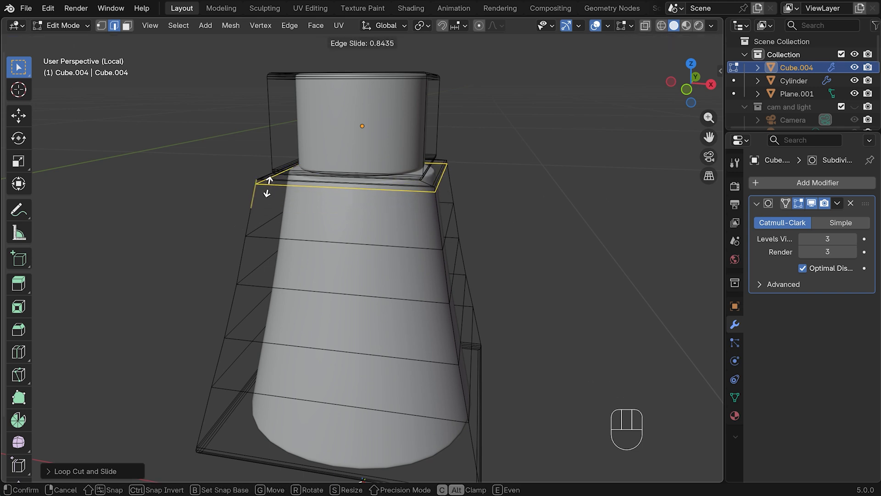
left_click(268, 183)
middle_click_drag(494, 104, 519, 141)
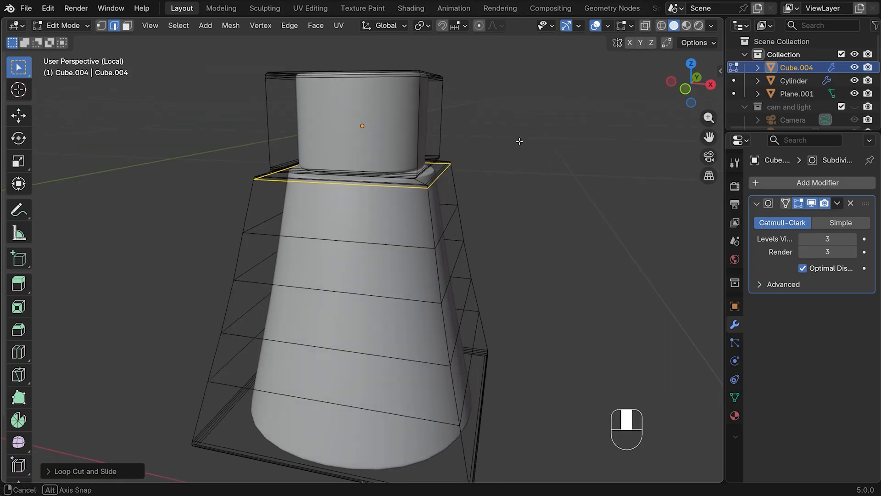
middle_click_drag(530, 196, 600, 191)
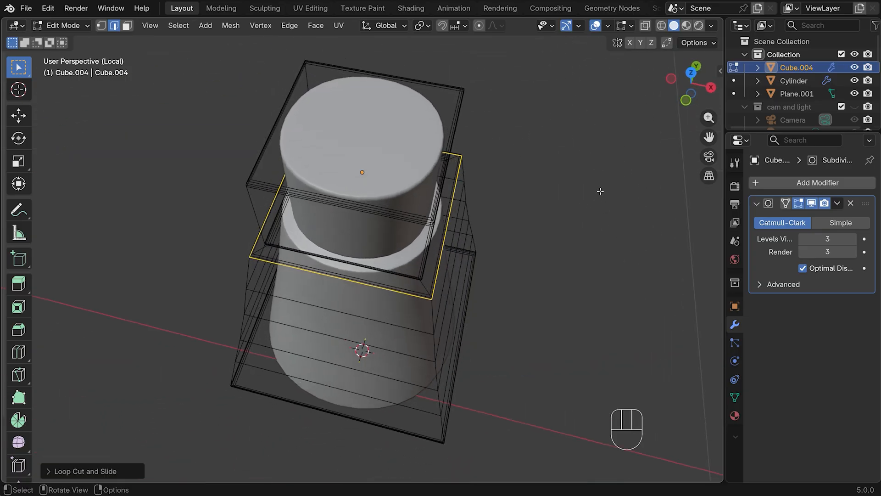
Return to Object Mode and apply the subdivision modifier on the shaker
key("Tab")
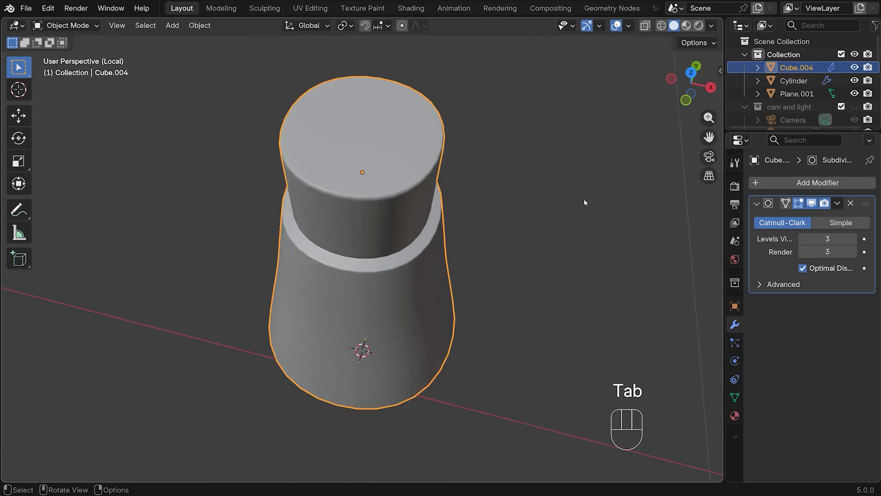
left_click(837, 203)
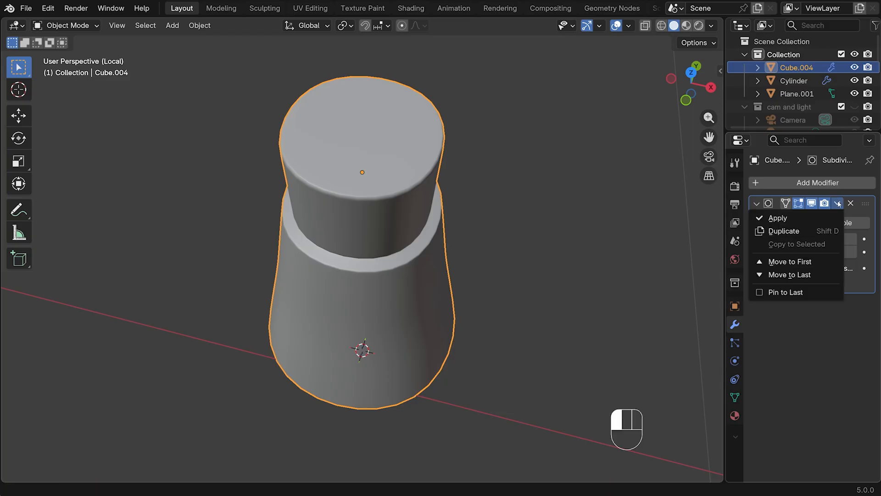
left_click(797, 215)
Inset four separate faces arranged in a square around the centre of the shaker's top by about 0.00097 m
key("Tab")
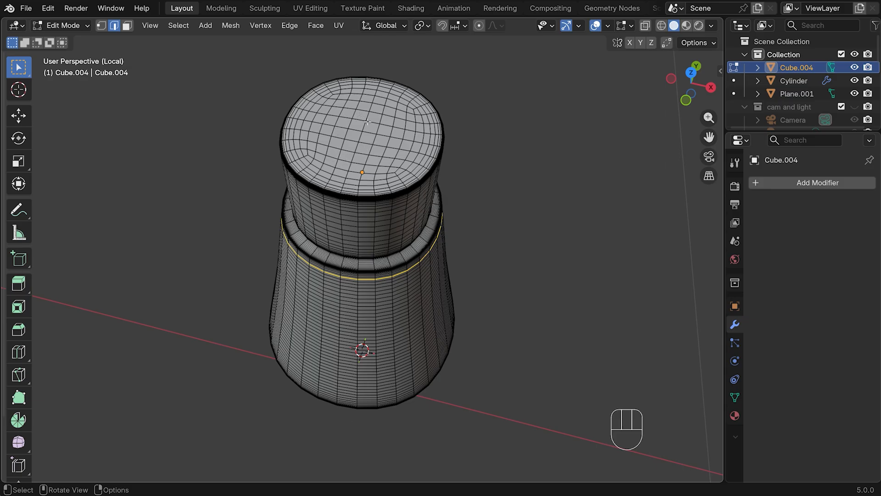
key("KP_7")
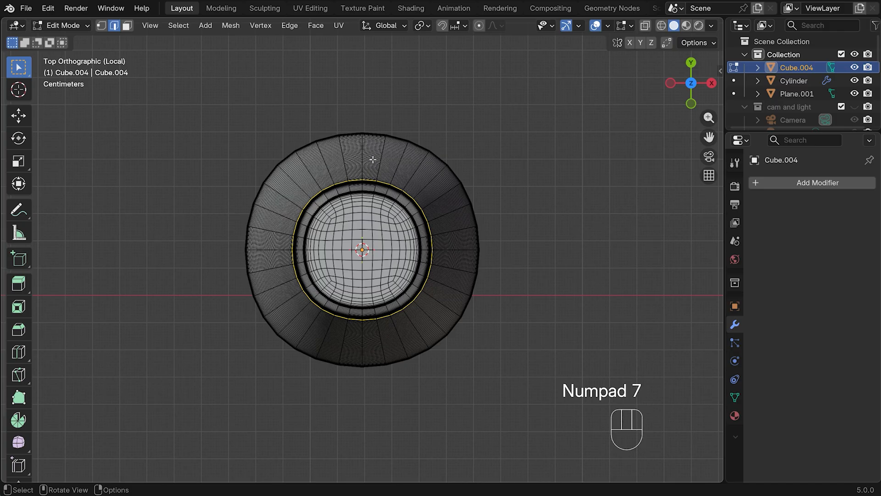
key("3")
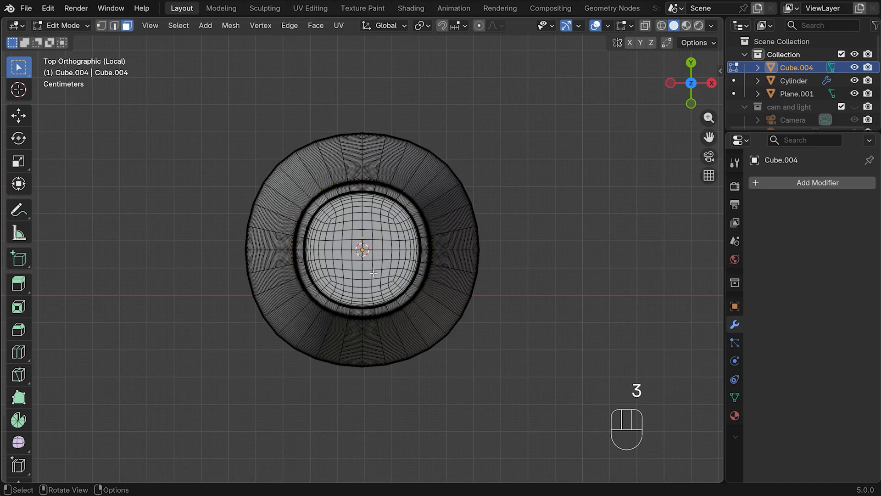
left_click(346, 233)
left_click(377, 235, "shift")
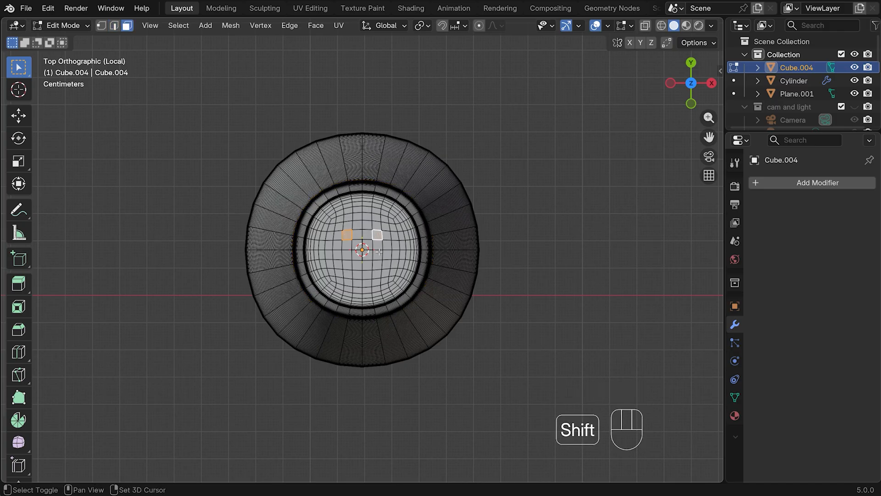
left_click(379, 264, "shift")
left_click(347, 264, "shift")
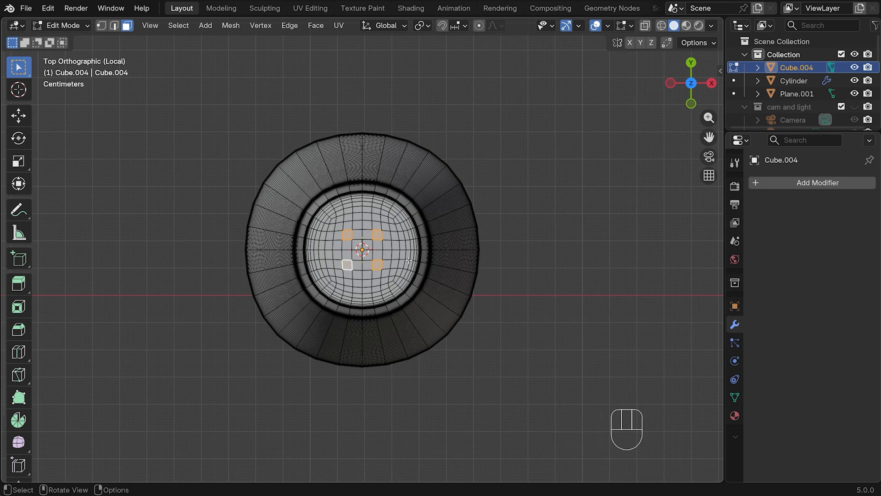
key("i")
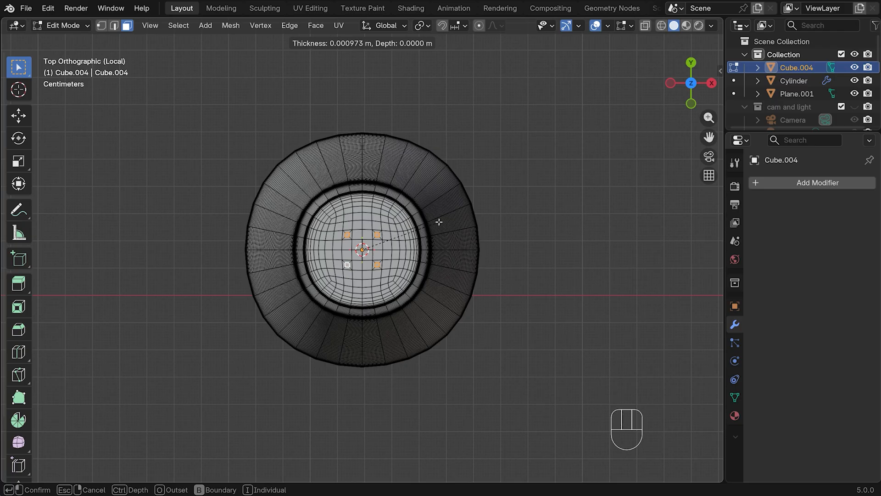
left_click(439, 221)
Extrude the four inset faces about 0.013 m down into the shaker's top to form holes
middle_click_drag(435, 218, 479, 236)
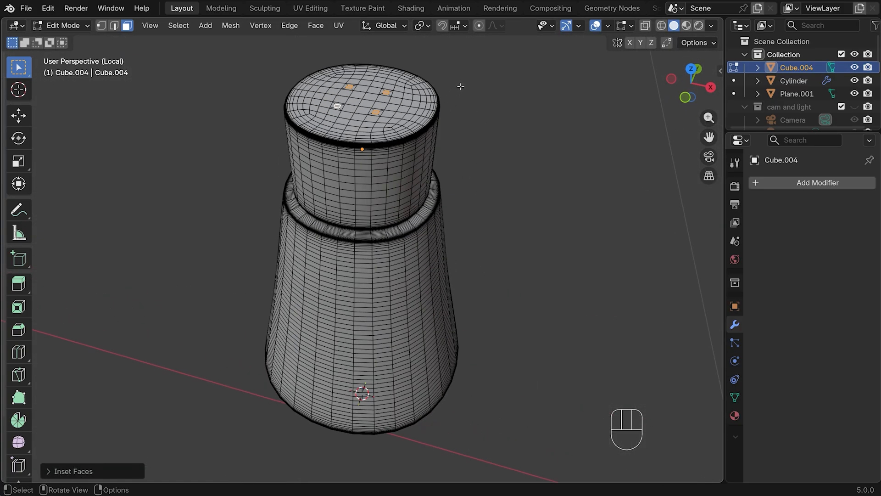
key("e")
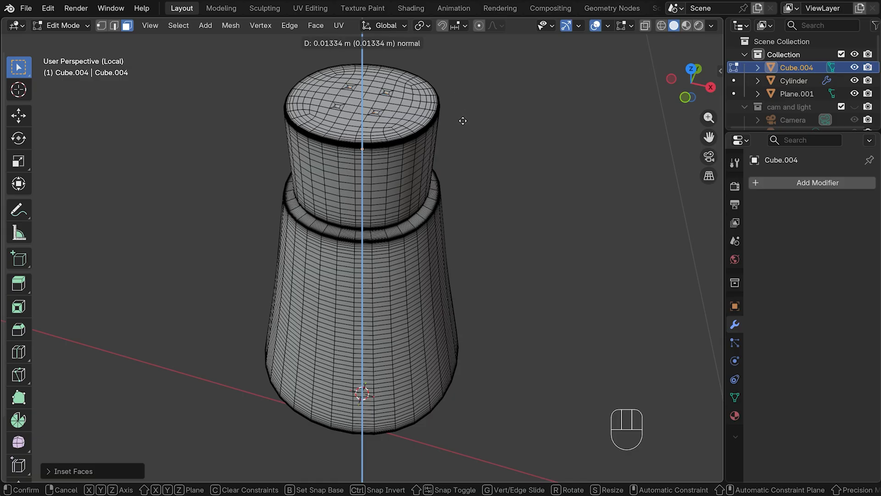
left_click(463, 120)
middle_click_drag(464, 120, 461, 139)
Return to Object Mode and add a level 3 subdivision surface to the shaker, with the render level also at 3
key("Tab")
key("ctrl+3")
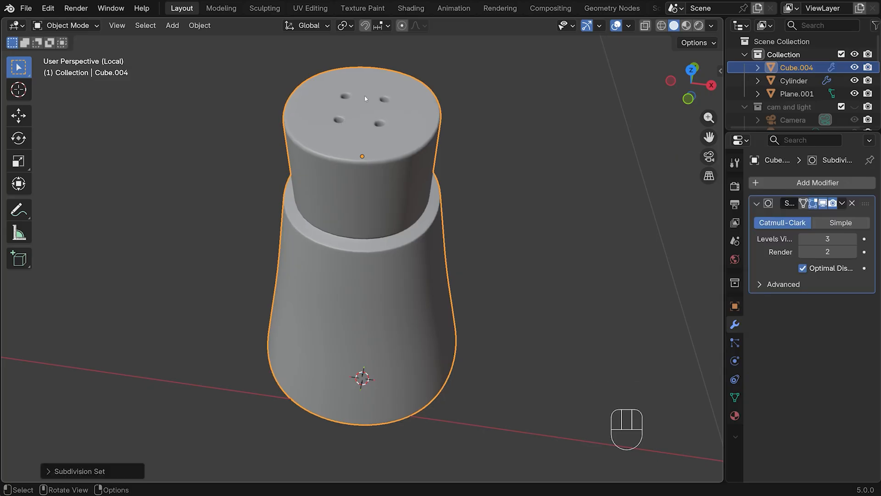
left_click(850, 251)
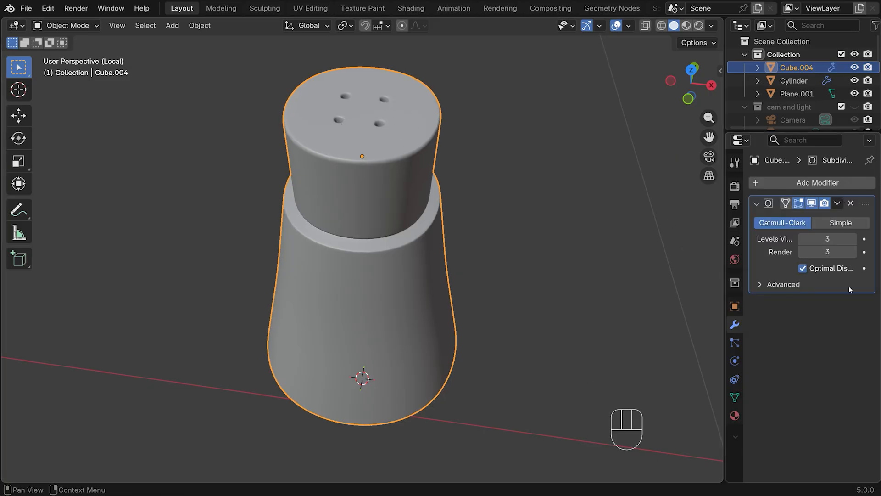
Leave the isolated view of the shaker and bring back the full scene
key("KP_1")
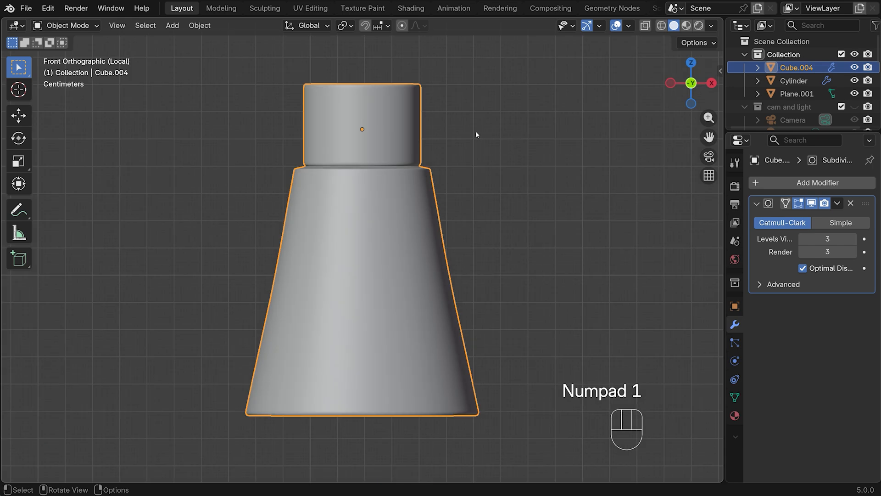
scroll(475, 131, "down", 4)
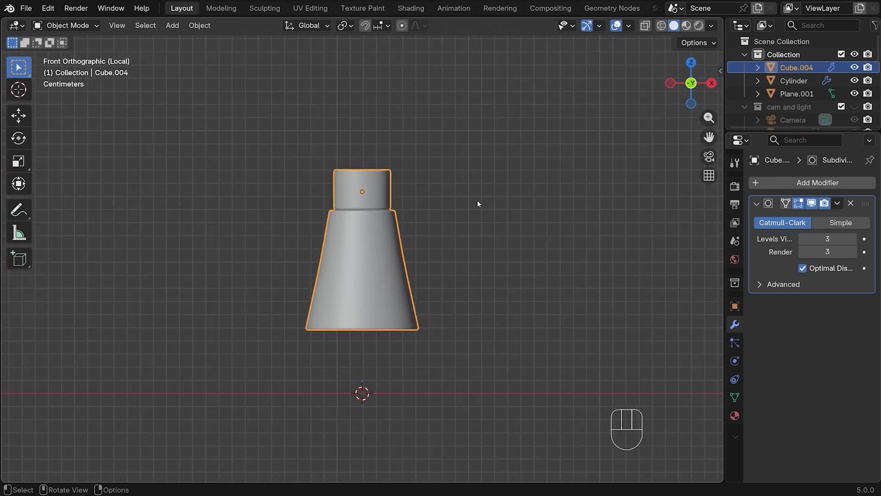
key("KP_Divide")
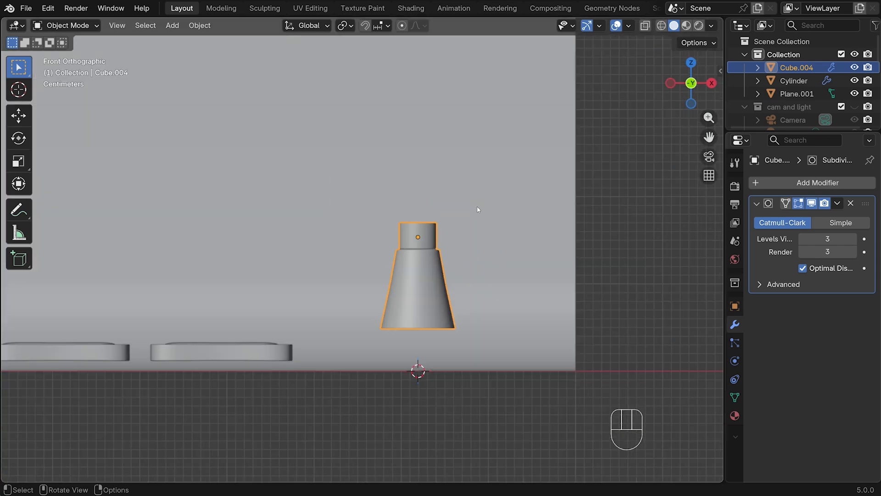
mouse_move(476, 208)
middle_mouse_down()
mouse_move(459, 236)
mouse_move(500, 233)
mouse_move(468, 222)
middle_mouse_up()
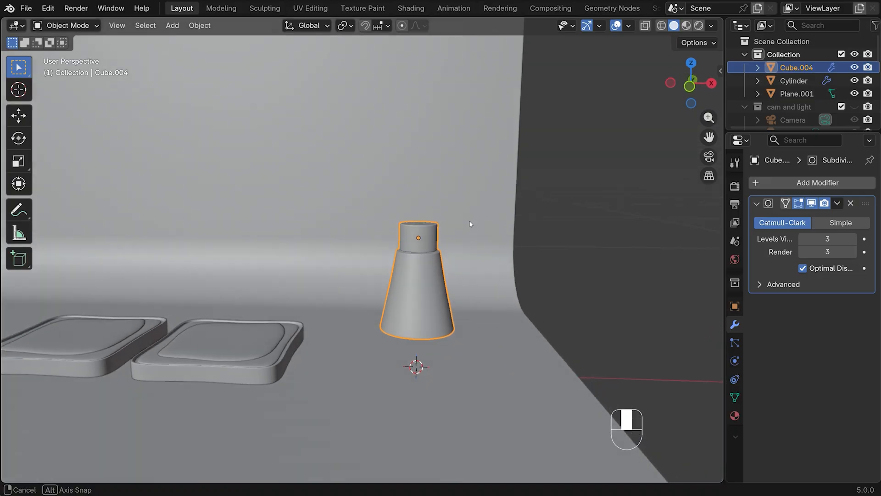
With X-ray on, select the faces along the shaker's base in front view and scale them inward using proportional editing of about 0.04 m
key("Tab")
middle_click_drag(493, 274, 488, 260)
key("KP_1")
left_click(644, 26)
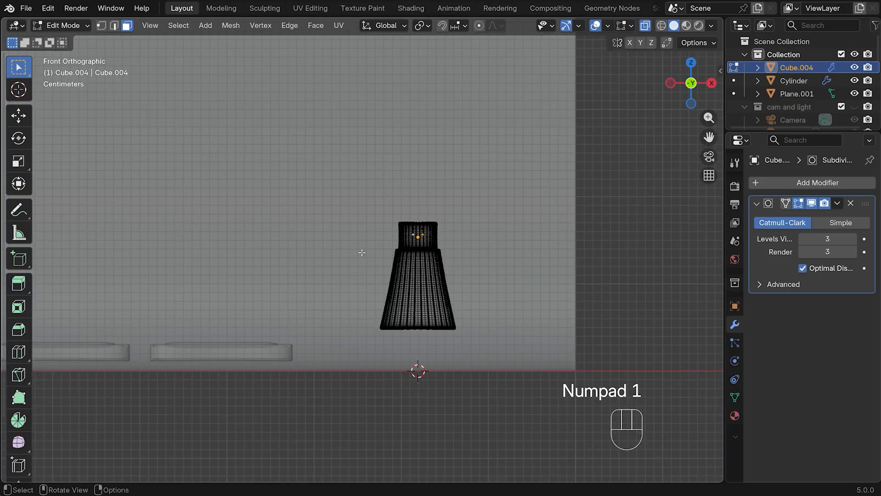
left_click_drag(358, 316, 499, 340)
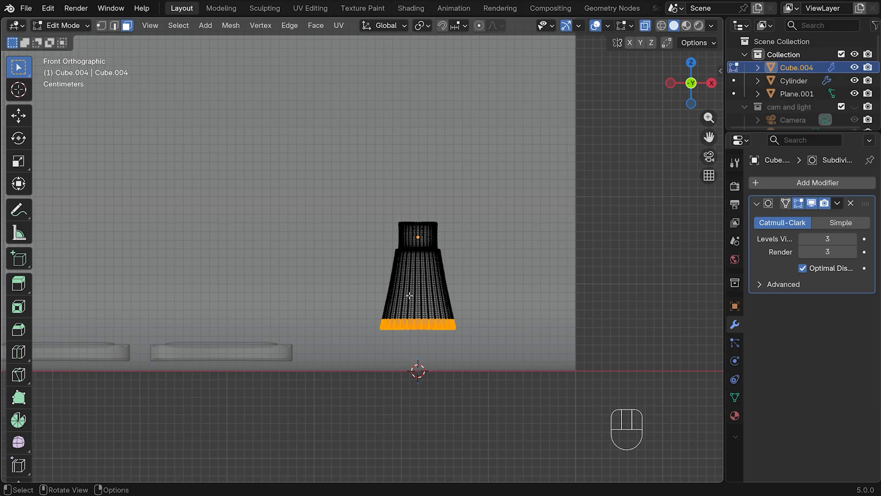
left_click(479, 25)
key("s")
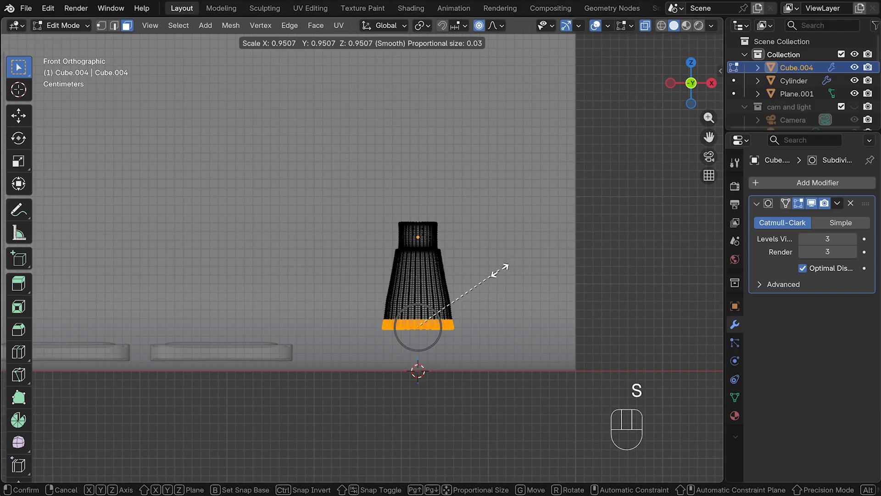
scroll(500, 269, "down", 3)
scroll(500, 269, "down", 5)
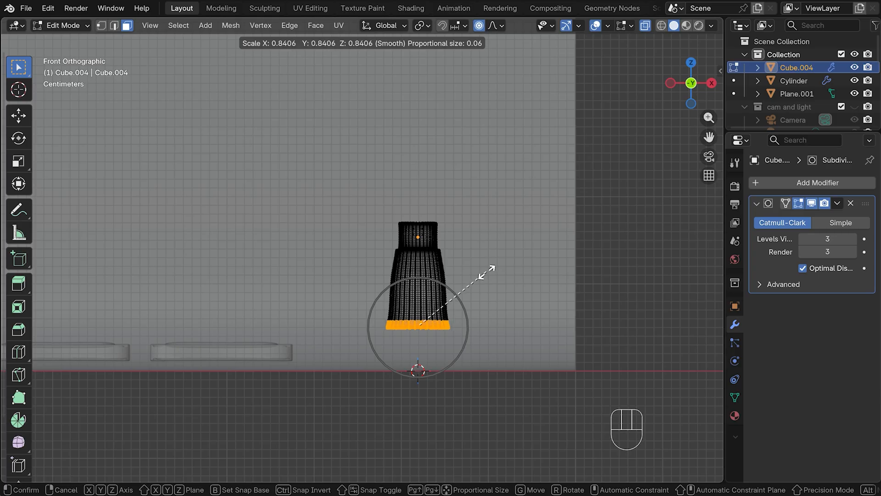
scroll(484, 275, "up", 7)
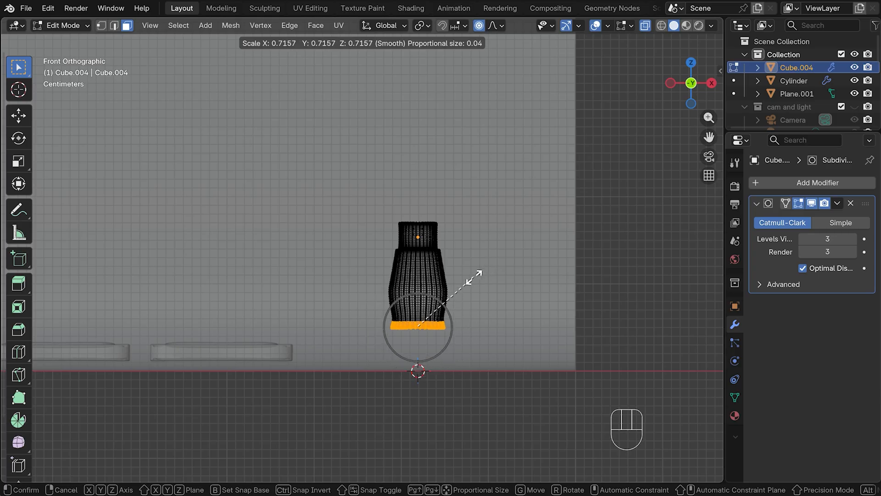
left_click(459, 290)
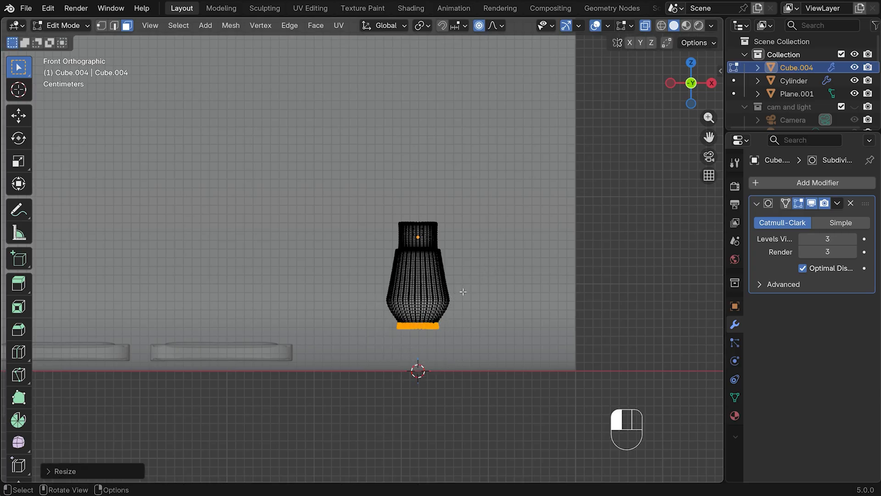
Return to Object Mode and turn X-ray off
key("Tab")
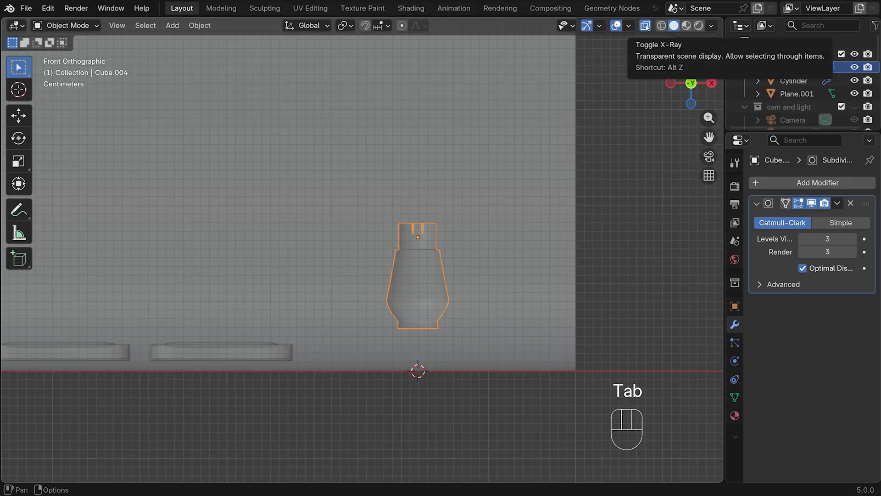
left_click(645, 26)
middle_click_drag(505, 207, 454, 211)
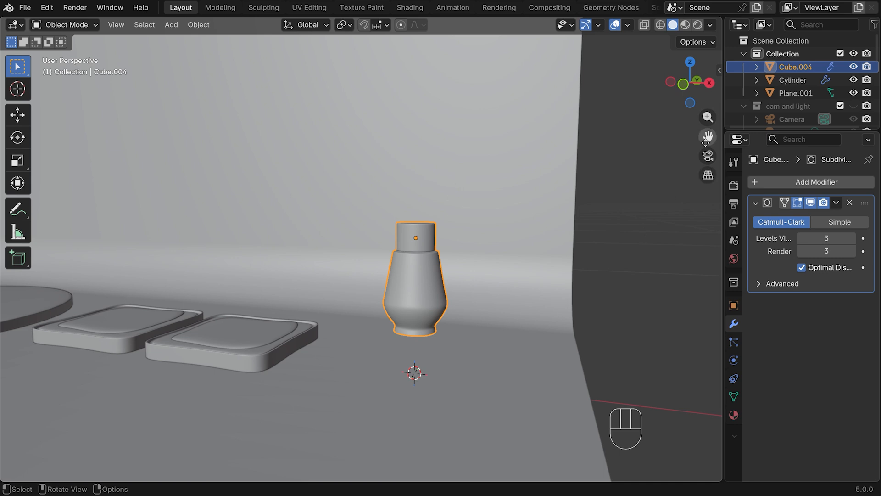
In front view, move the shaker about 0.94 m along negative X and slightly down so it stands on the disc beside the egg cup
left_click_drag(708, 136, 366, 246)
scroll(361, 245, "down", 2)
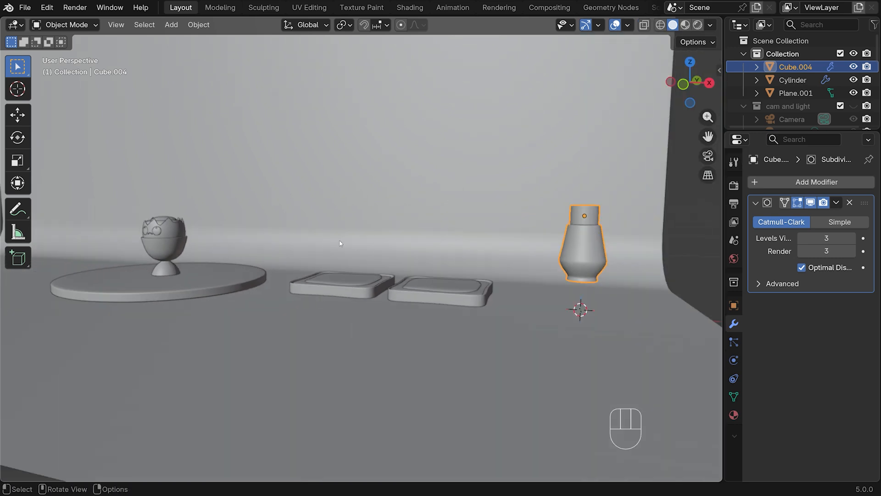
middle_click_drag(340, 243, 380, 241)
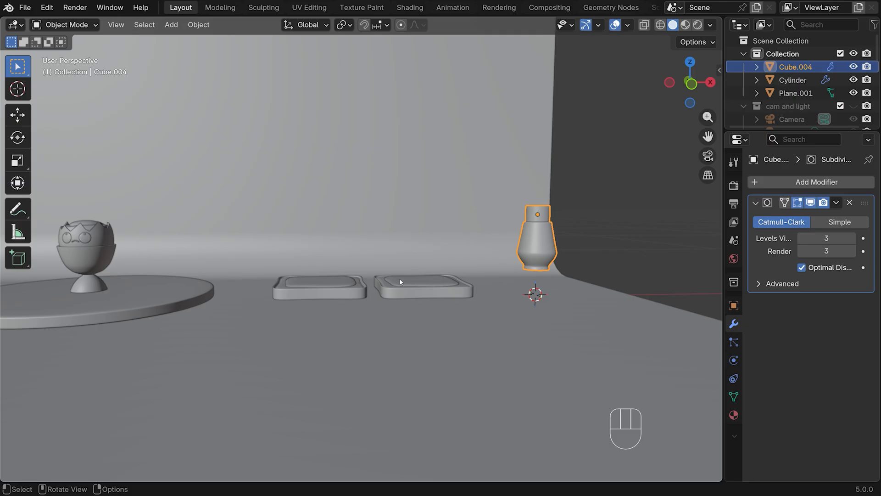
key("KP_1")
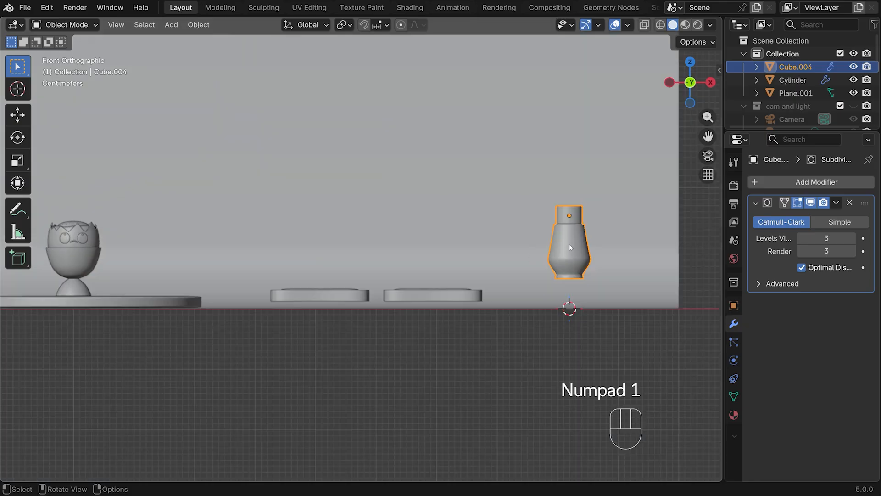
scroll(321, 242, "down", 3)
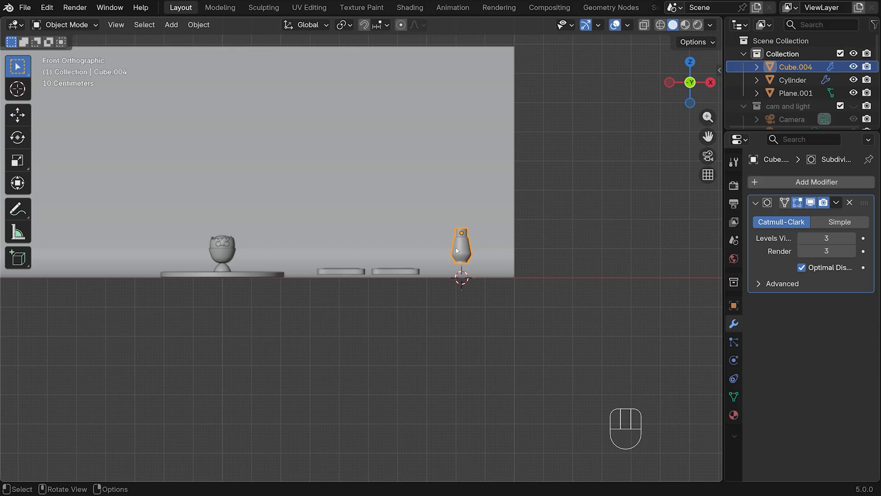
key("g")
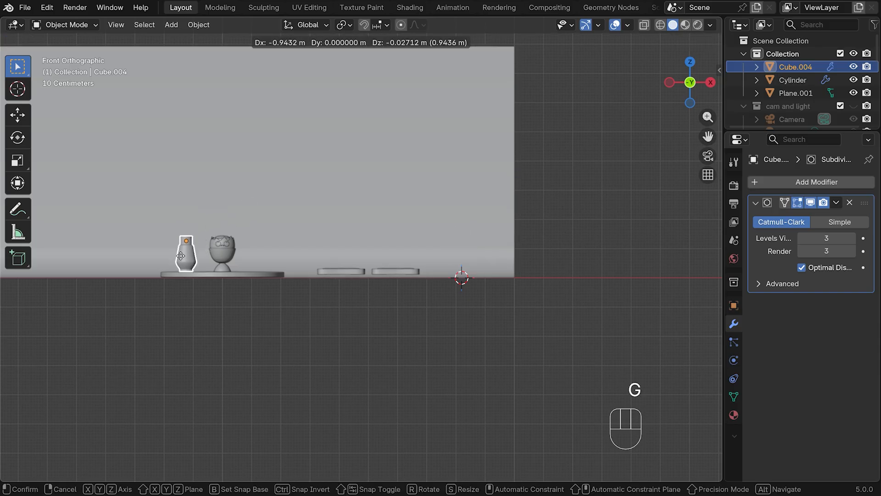
left_click(185, 257)
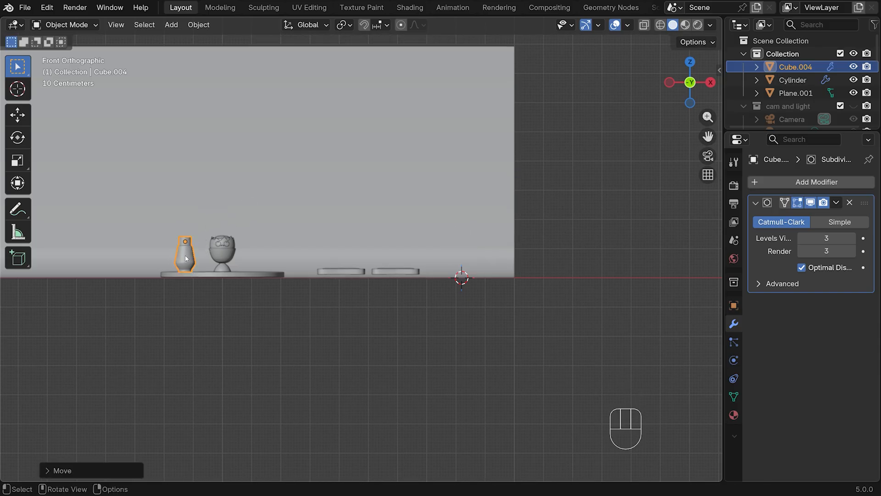
Move the nearer toast slice about 0.29 m along negative X and about 0.01 m up onto the disc
left_click(348, 271)
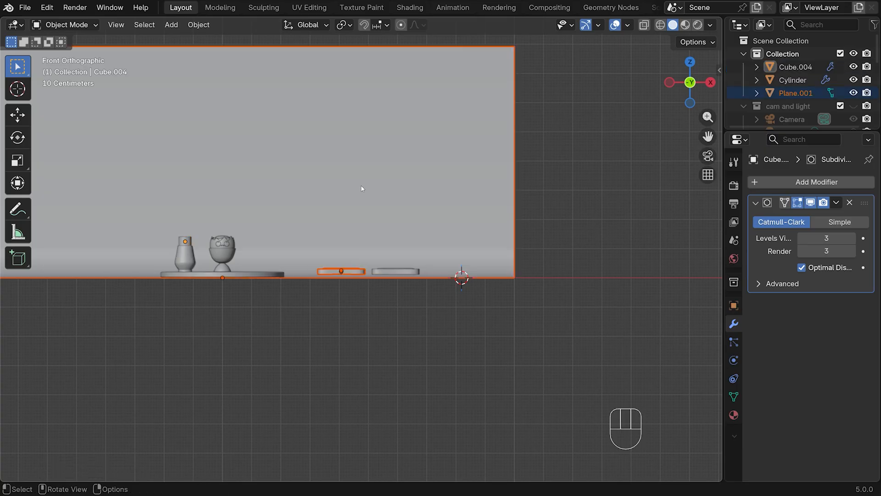
left_click(390, 149, "shift")
left_click(391, 148, "shift")
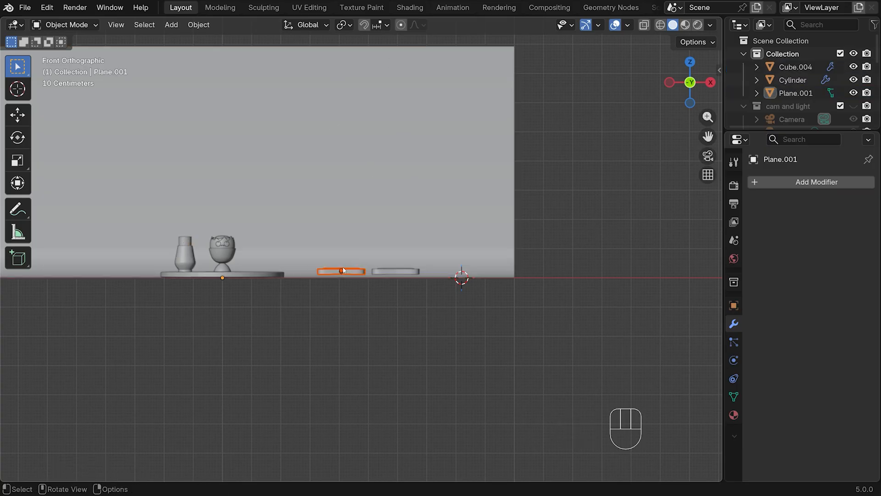
key("g")
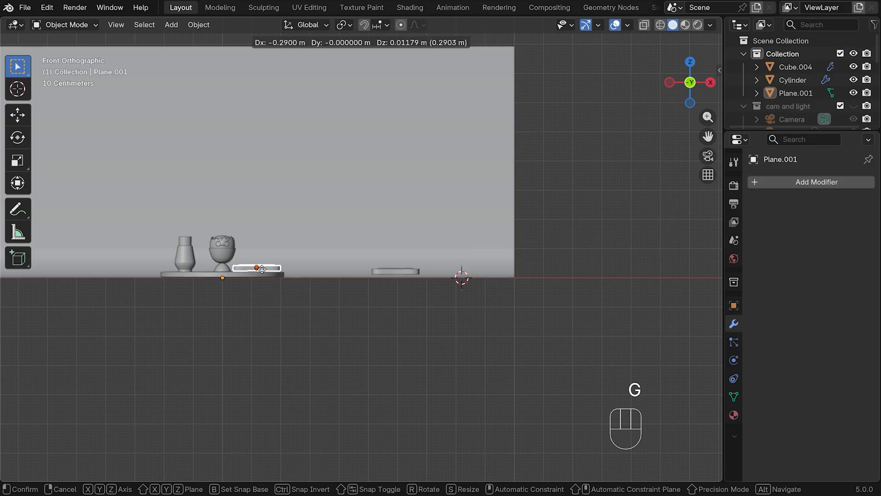
left_click(262, 268)
Select the curved backdrop plane and hide it in the viewport
left_click(384, 270)
left_click_drag(366, 249, 416, 271)
left_click(426, 227, "shift")
left_click(427, 225, "shift")
left_click(415, 136)
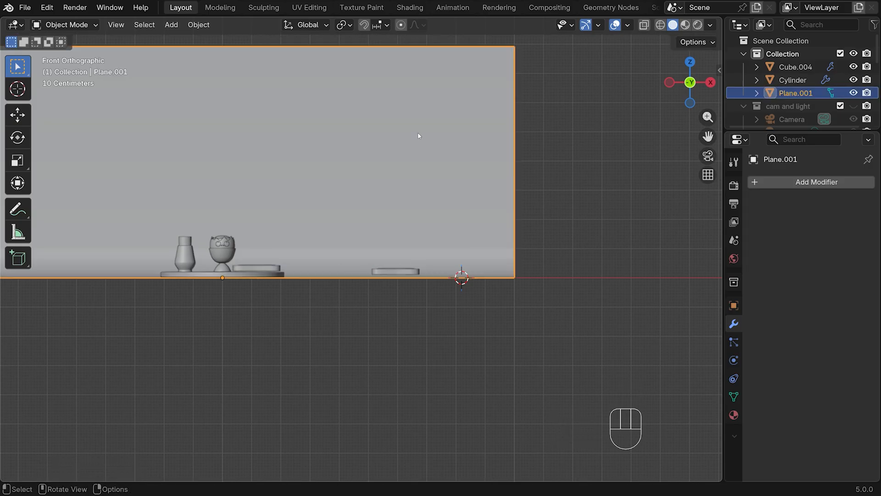
key("h")
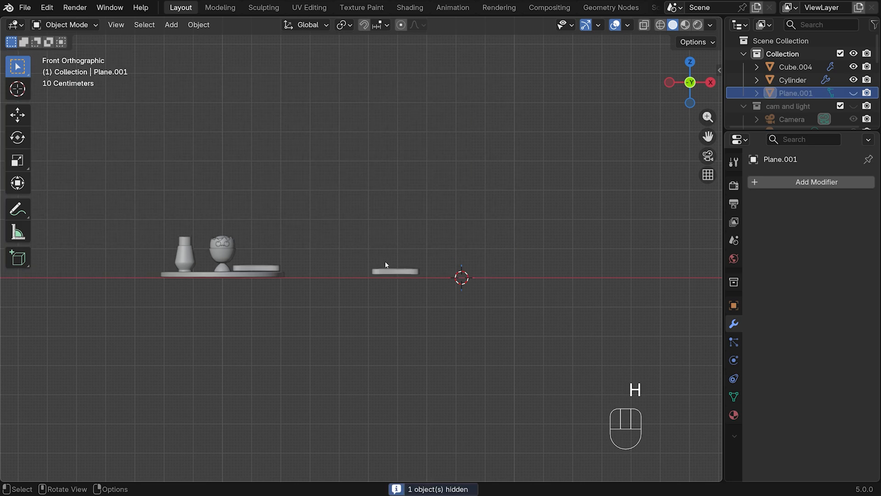
Move the remaining toast slice about 0.48 m along negative X over the disc, and about 0.07 m along negative Y in top view
left_click_drag(366, 255, 420, 283)
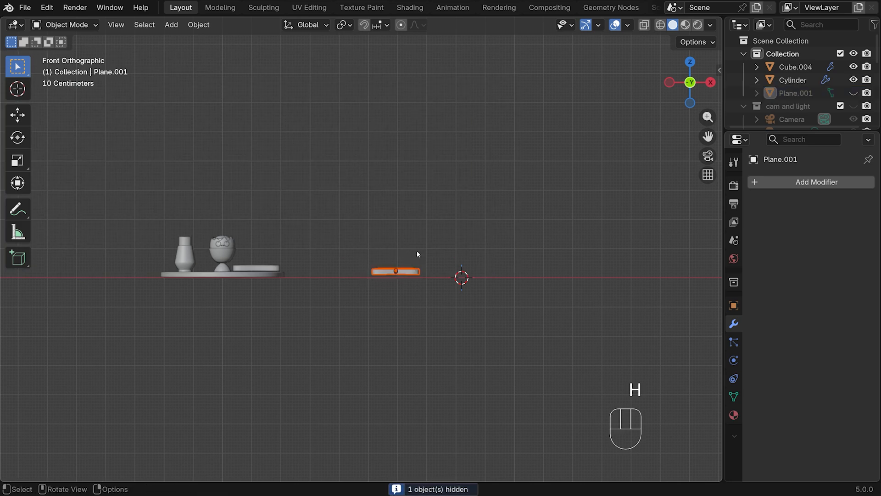
key("g")
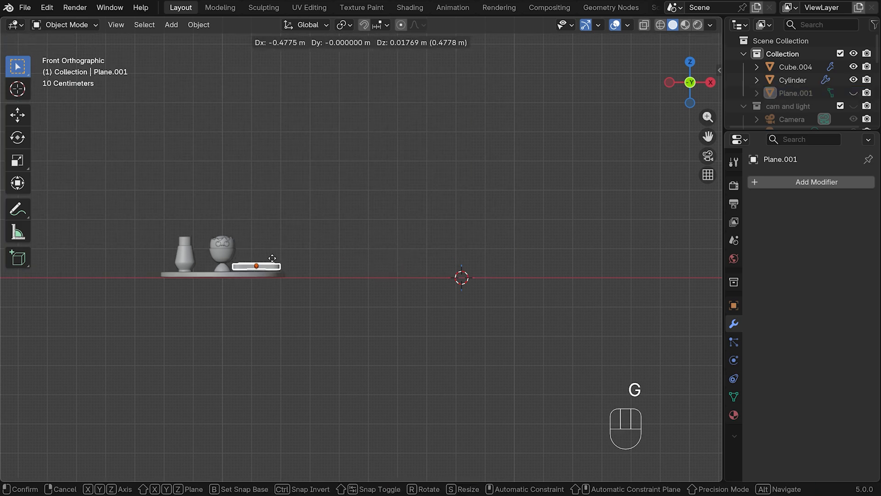
left_click(300, 263)
key("KP_7")
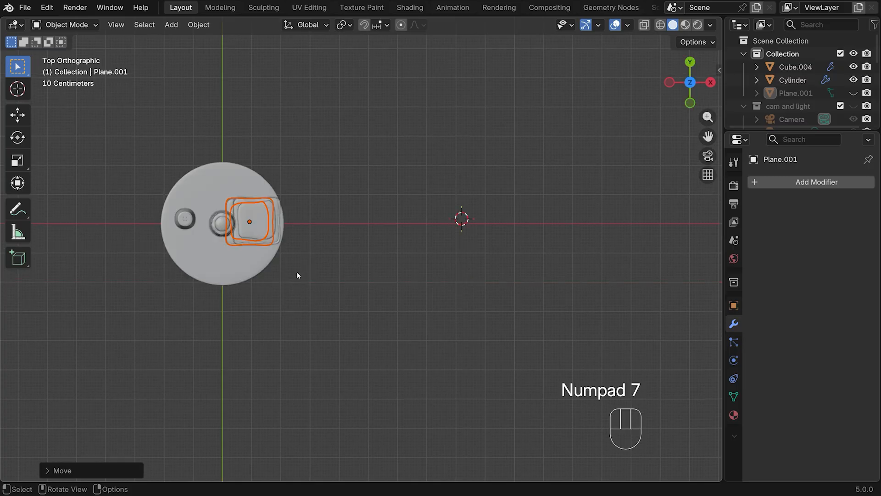
key("g")
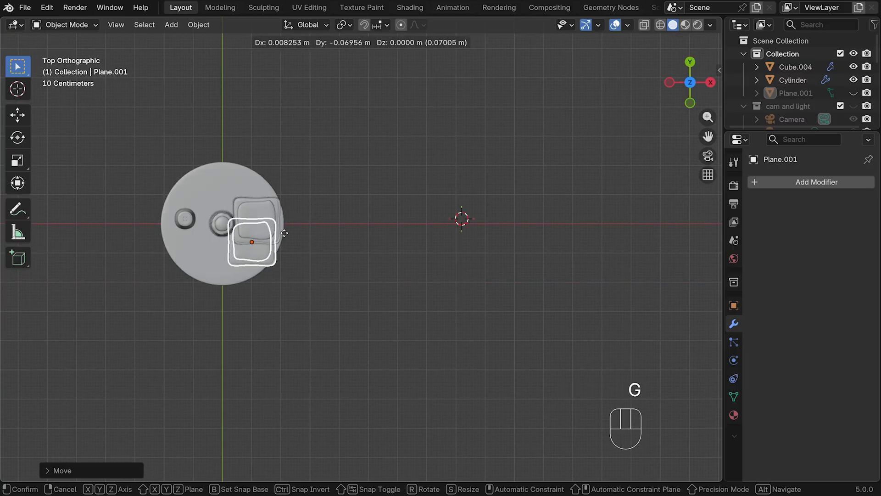
left_click(288, 234)
In right view, raise this toast slice slightly along Z so its underside sits on the disc surface
key("KP_3")
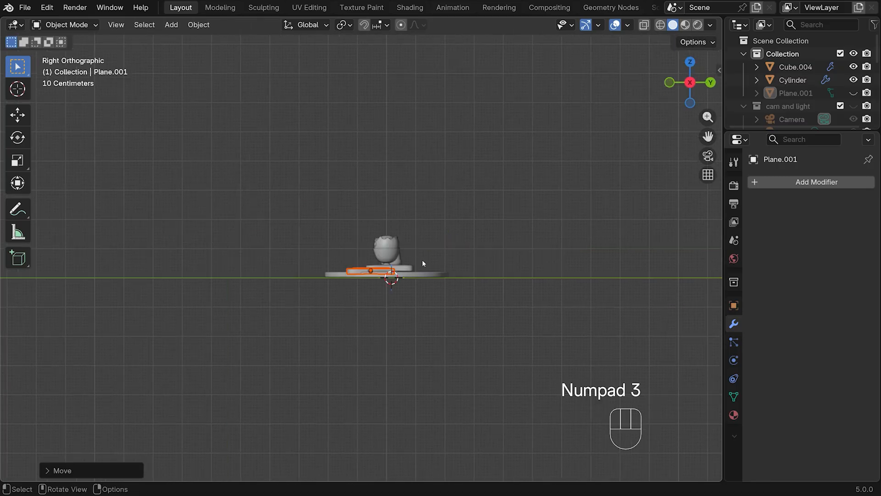
scroll(472, 259, "up", 5)
key("g")
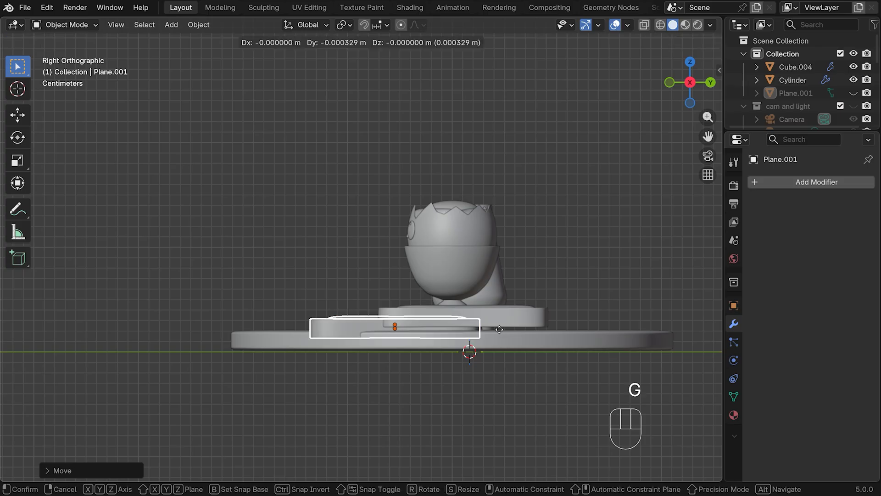
key("z")
left_click(504, 316)
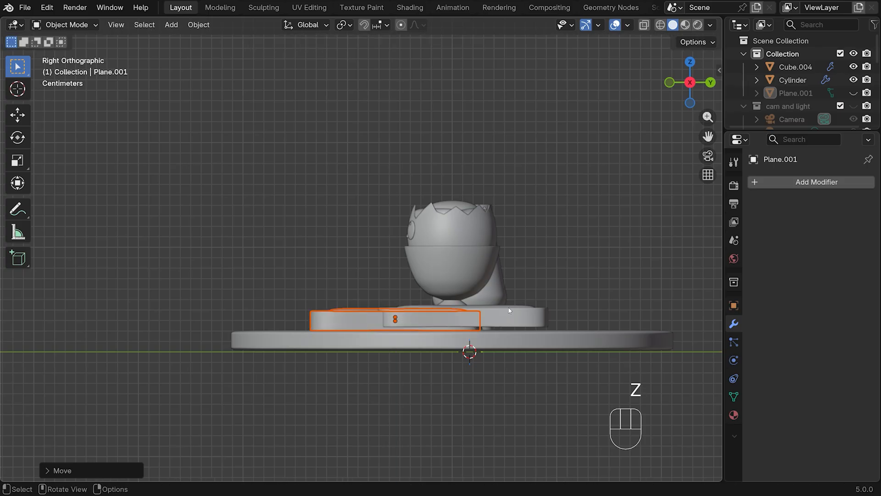
Tilt the toast slice in right view and move it up so it leans on the other slice with its lower edge on the disc
key("r")
left_click(495, 324)
key("g")
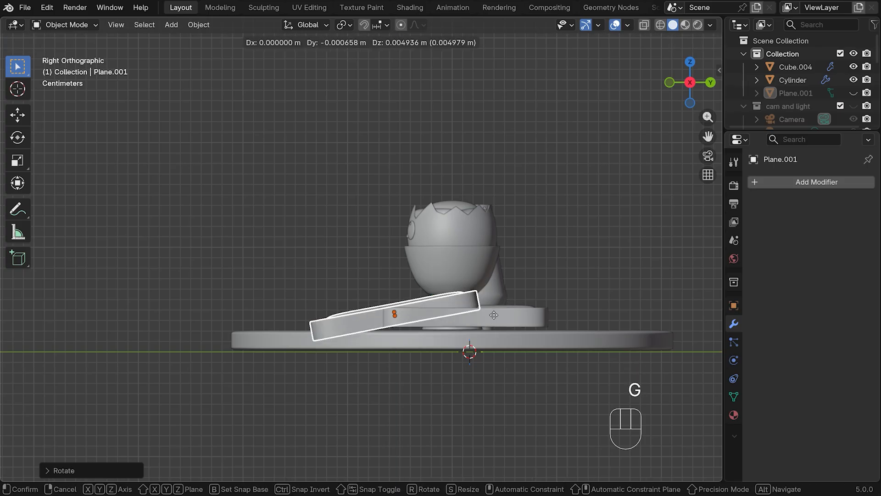
left_click(488, 308)
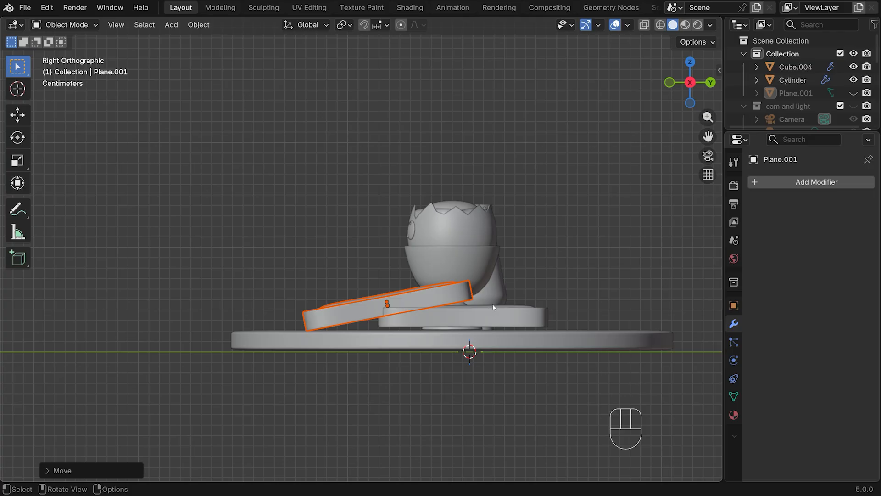
Move the flat toast slice about 0.03 m along positive Y and slightly down onto the disc
left_click(494, 313)
key("g")
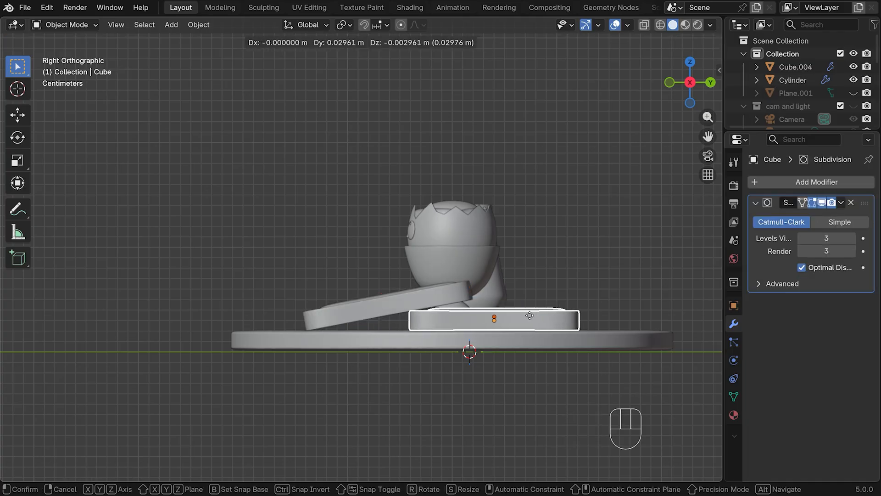
left_click(527, 315)
In top view, rotate the flat toast slice about 25 degrees and move it about 0.04 m along negative X and 0.02 m along positive Y
key("KP_7")
scroll(468, 207, "down", 5)
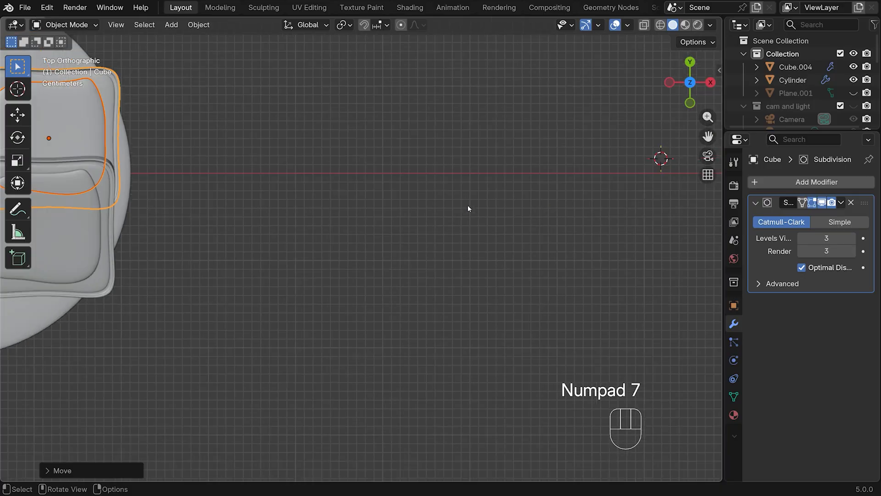
left_click_drag(708, 137, 855, 149)
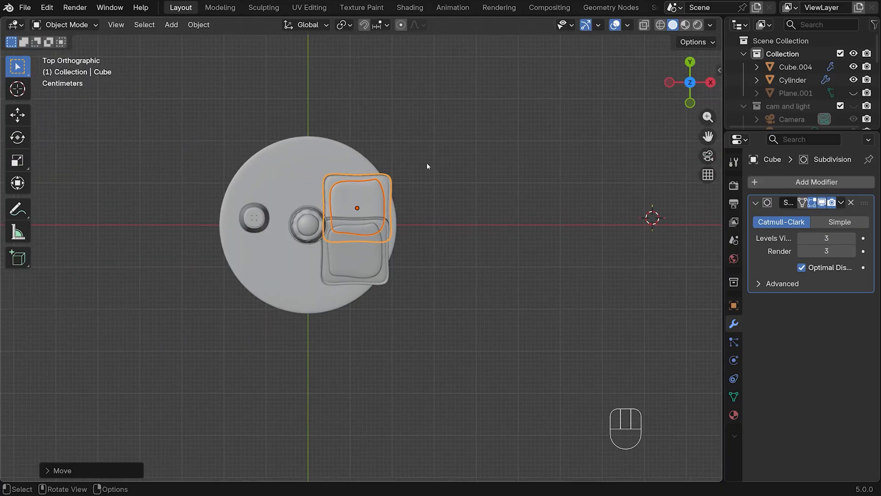
key("r")
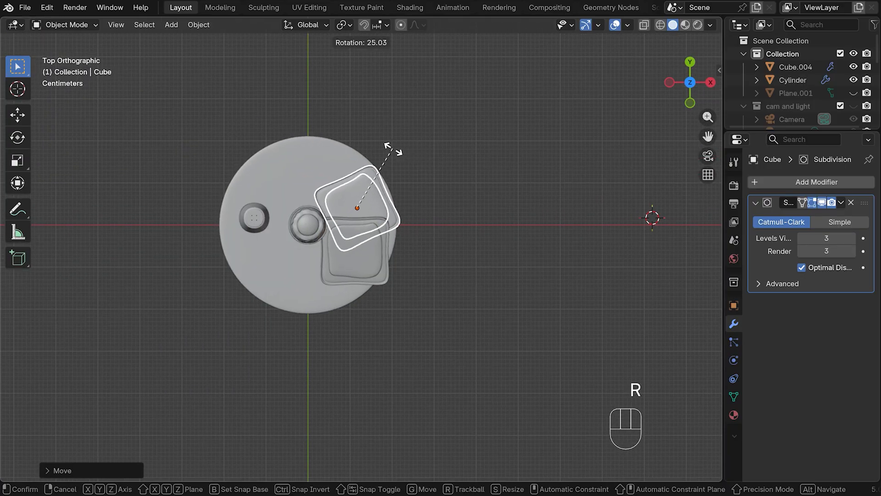
left_click(387, 146)
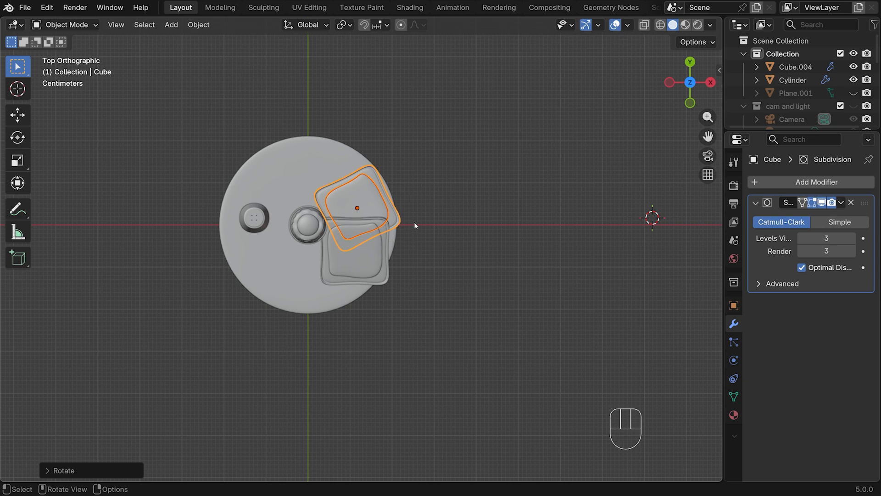
key("g")
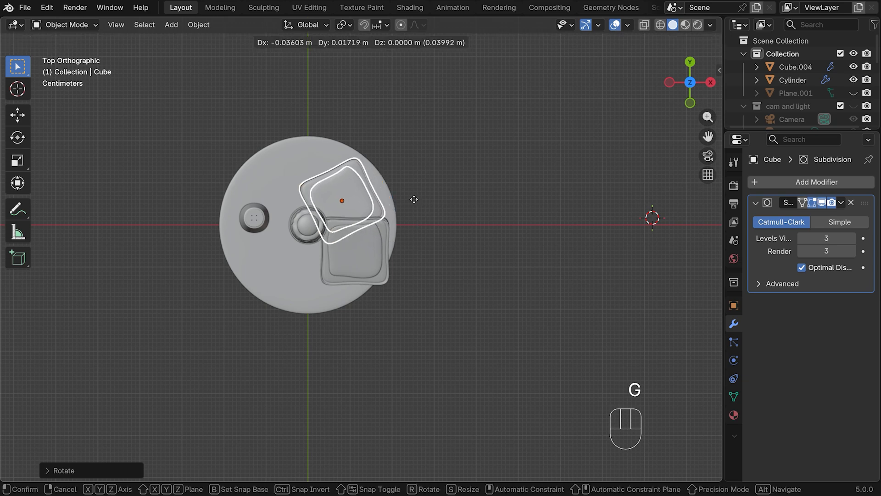
left_click(414, 200)
Select all objects in the egg collection, move them about 0.03 m along negative X and 0.02 m along negative Y, and rotate them about 20 degrees
left_click(449, 239)
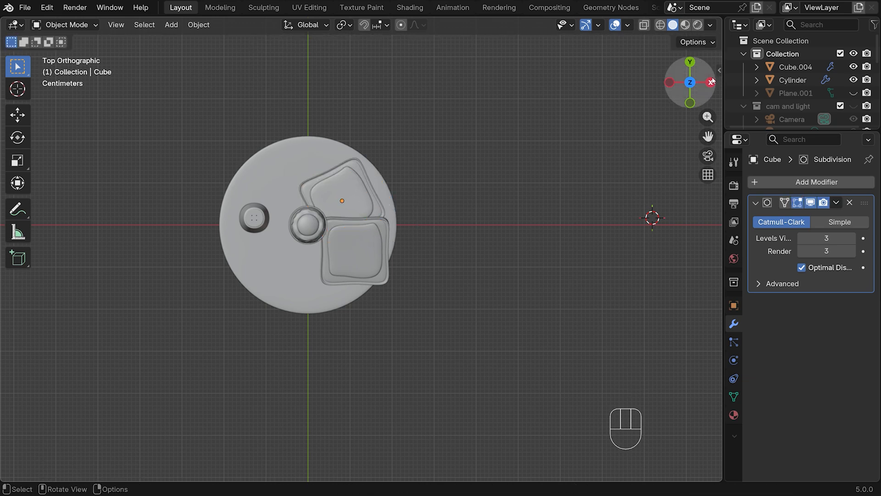
scroll(800, 87, "down", 3)
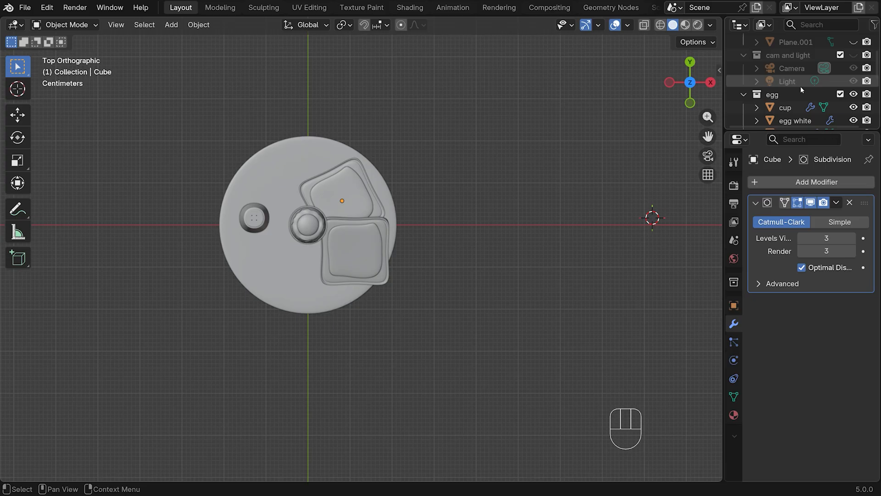
left_click(775, 96)
right_click(769, 96)
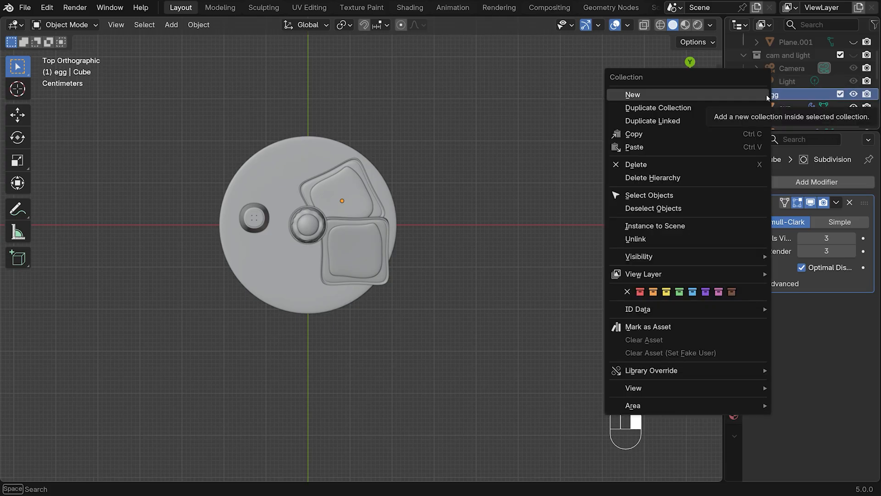
left_click(652, 195)
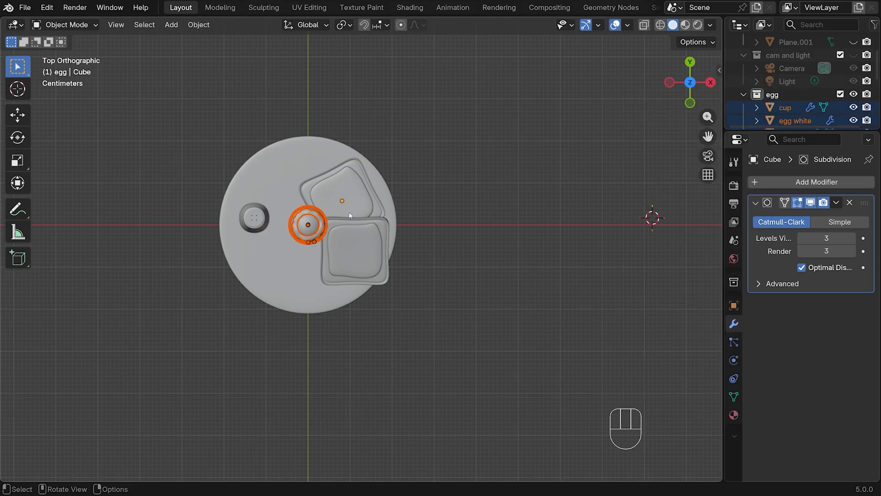
key("g")
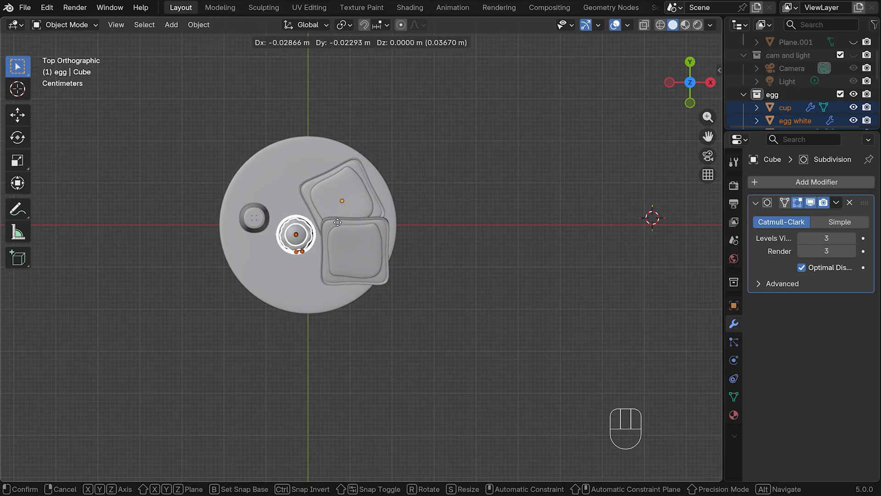
left_click(355, 209)
key("r")
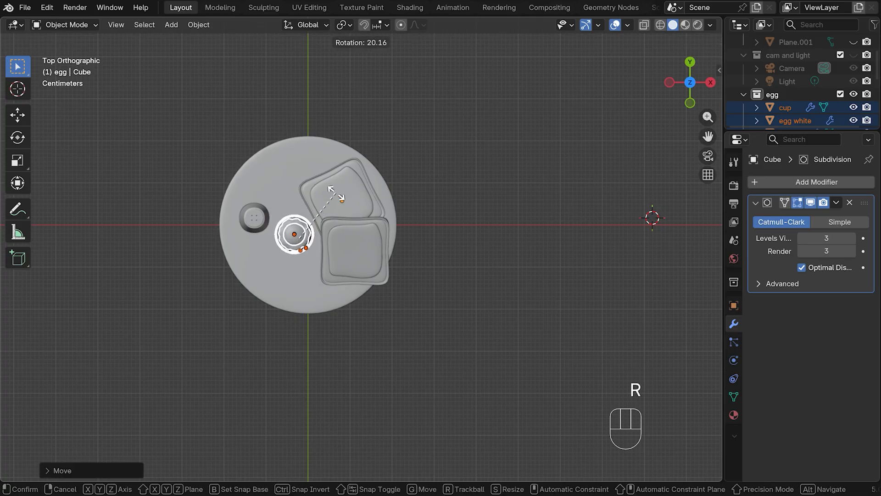
left_click(335, 193)
Move the salt shaker about 0.08 m along negative Y on the disc
left_click(255, 219)
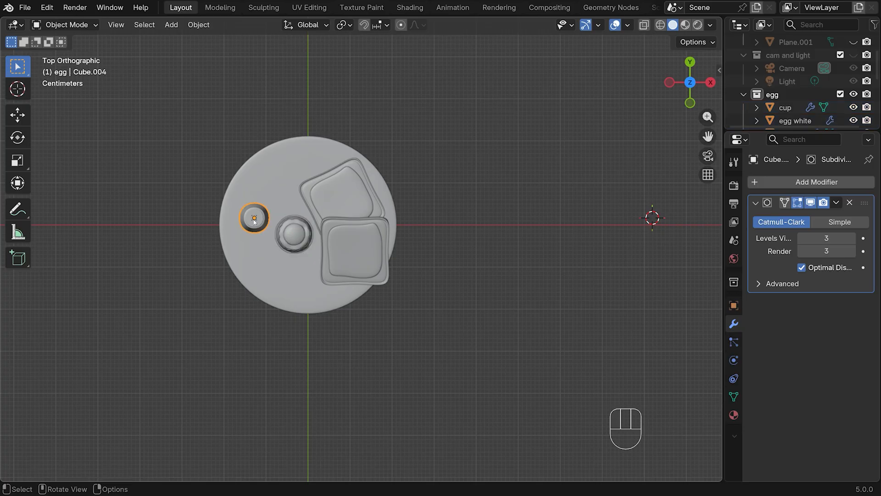
key("g")
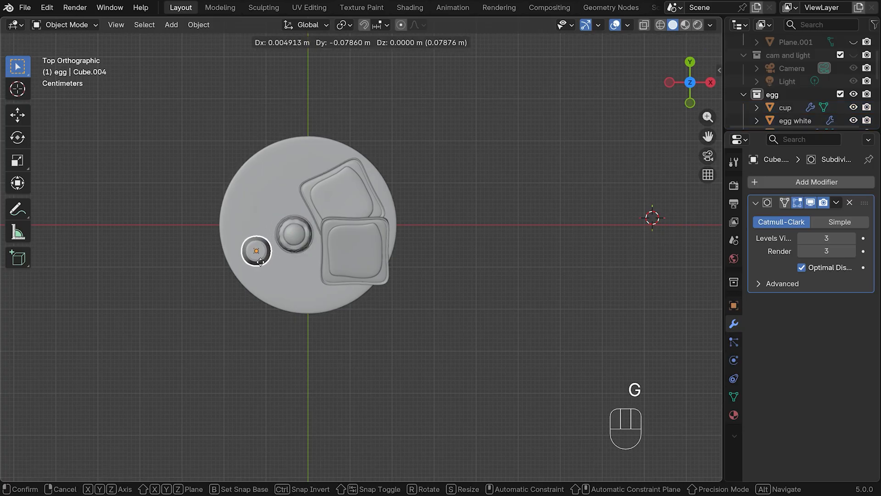
left_click(260, 261)
Switch to the camera view and lock the camera to the view
key("KP_1")
scroll(423, 230, "up", 4)
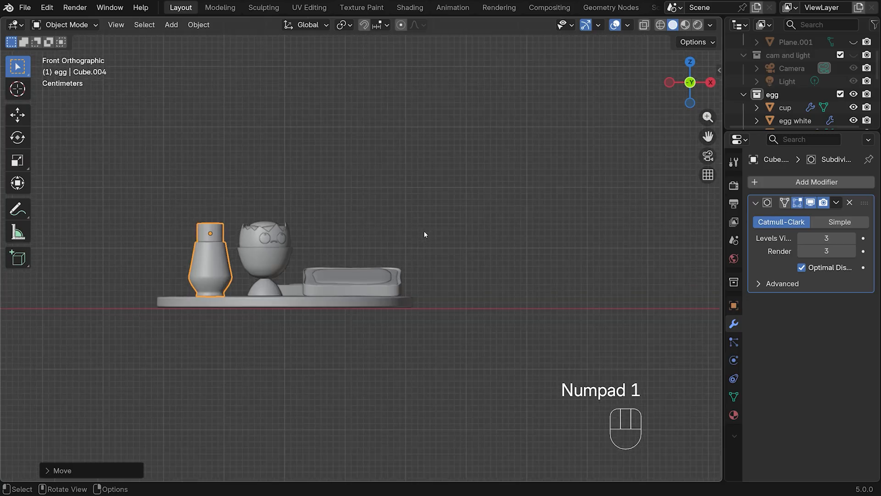
middle_click_drag(423, 227, 423, 250)
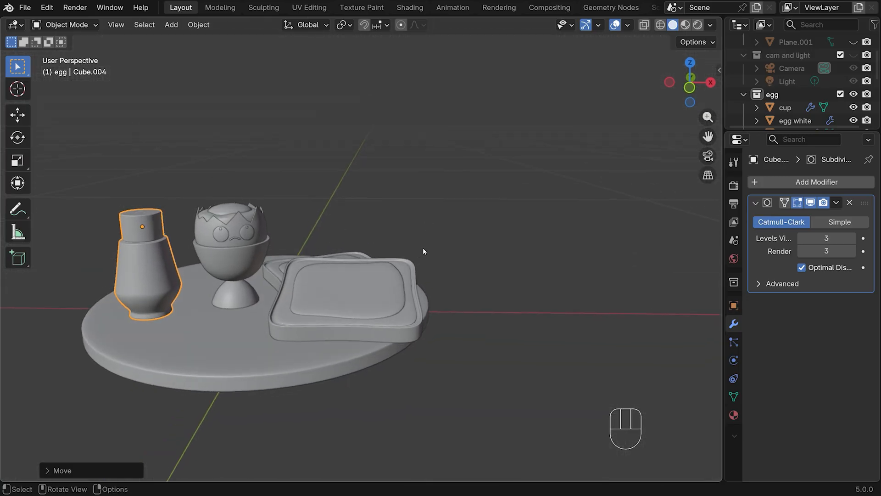
left_click(708, 156)
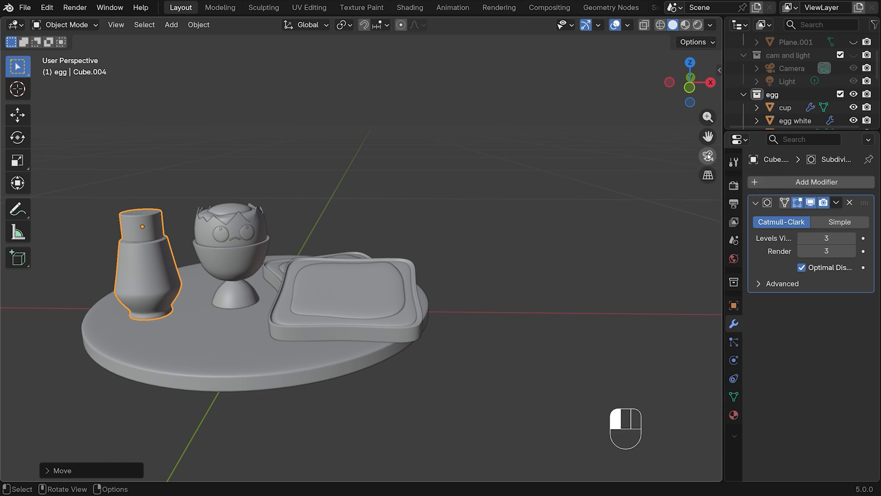
left_click(708, 174)
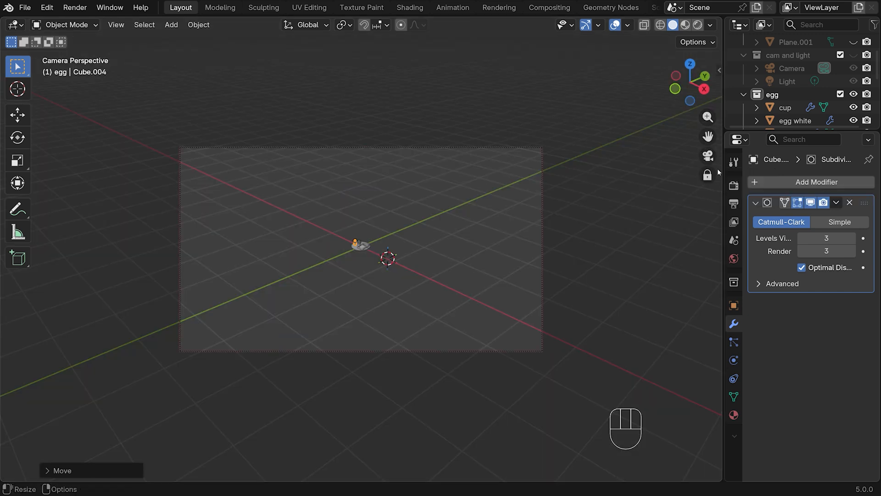
Bring the camera closer and orbit and pan it so the disc with egg cup, shaker and toast is centred in the frame
scroll(533, 251, "up", 8)
scroll(472, 236, "up", 2)
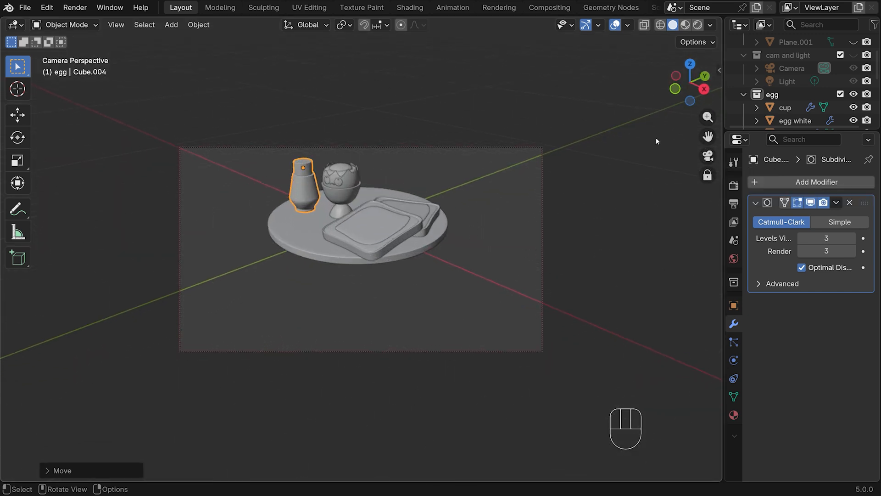
left_click_drag(707, 137, 718, 166)
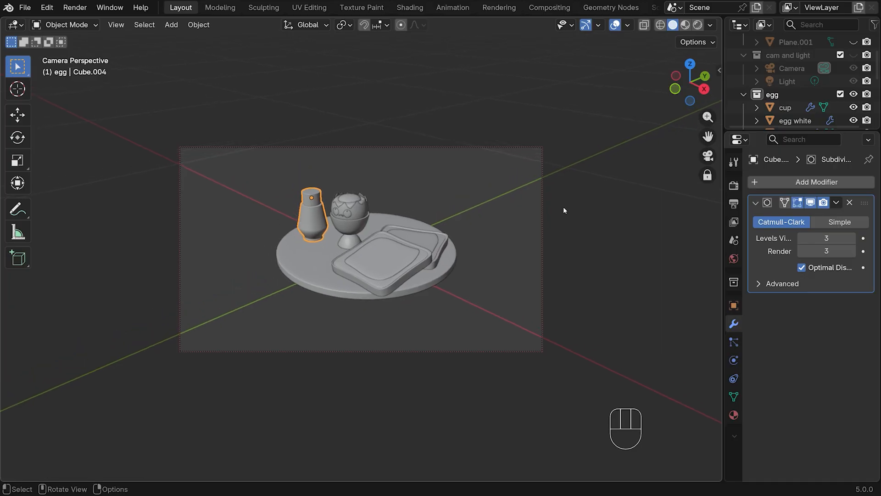
middle_click_drag(563, 207, 610, 212)
left_click_drag(708, 137, 731, 141)
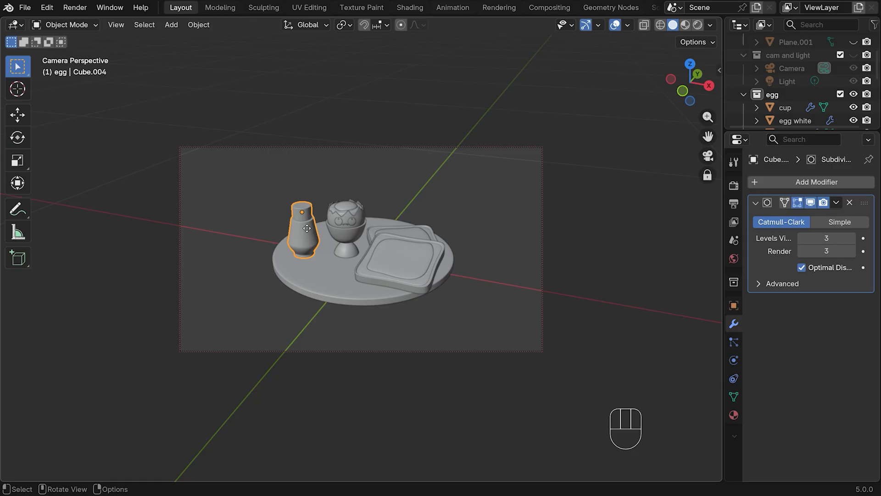
Reposition the salt shaker on the disc, moving it about 0.02 m along negative Y and slightly along positive X
key("g")
key("y")
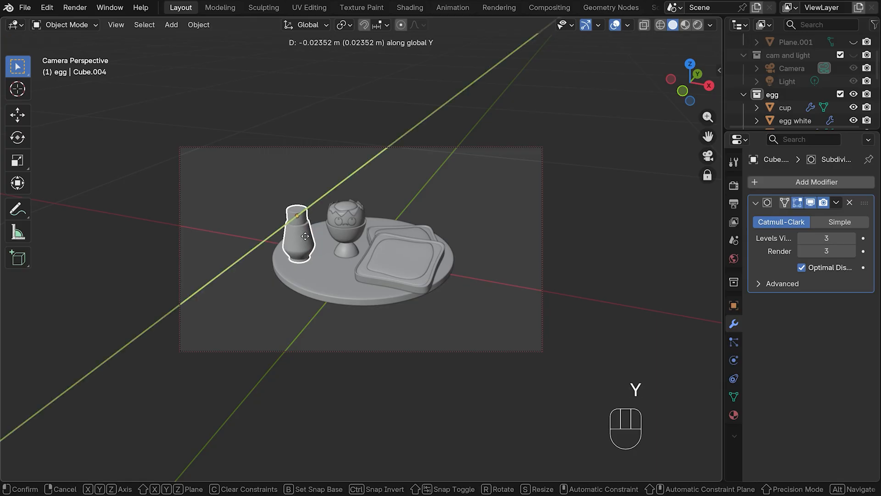
left_click(269, 274)
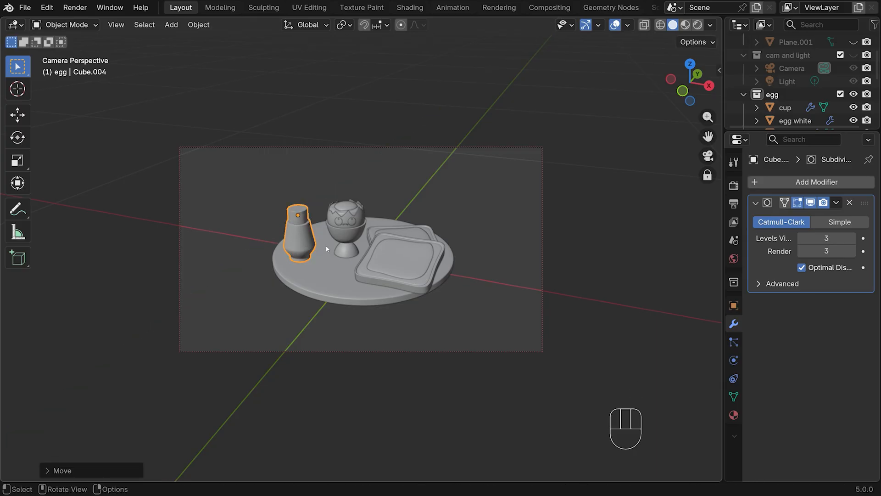
key("g")
key("x")
left_click(337, 250)
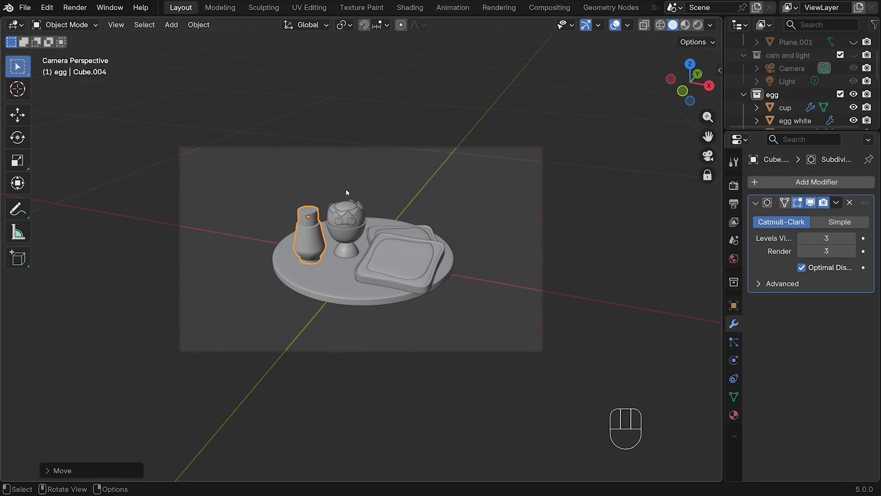
Scale the salt shaker down slightly and lower it about 0.024 m along Z in front view so it rests on the disc
key("s")
left_click(312, 239)
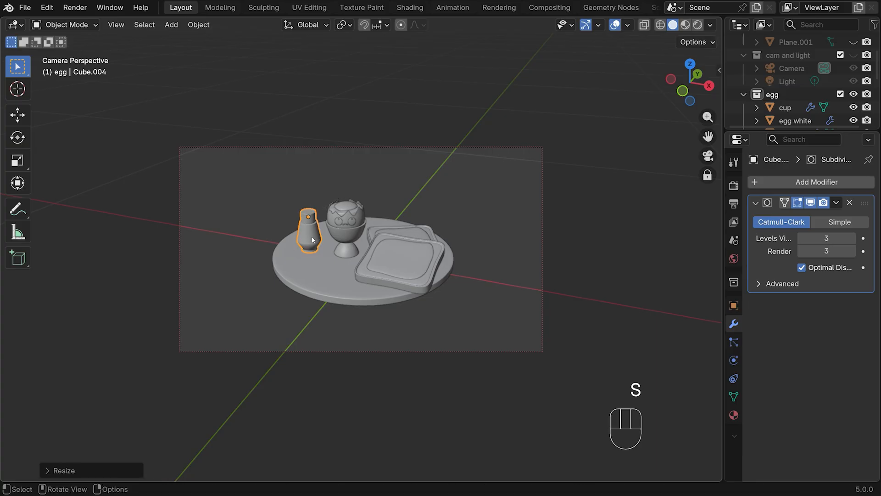
key("KP_1")
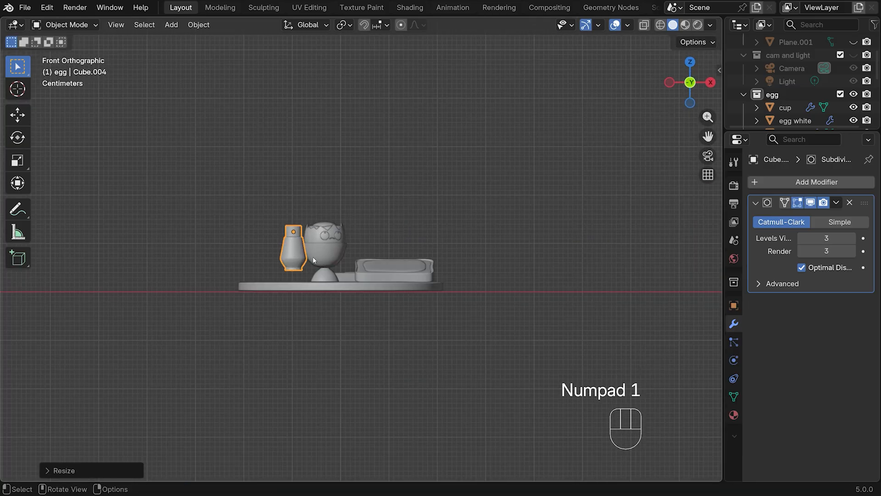
scroll(247, 276, "up", 4)
key("g")
key("z")
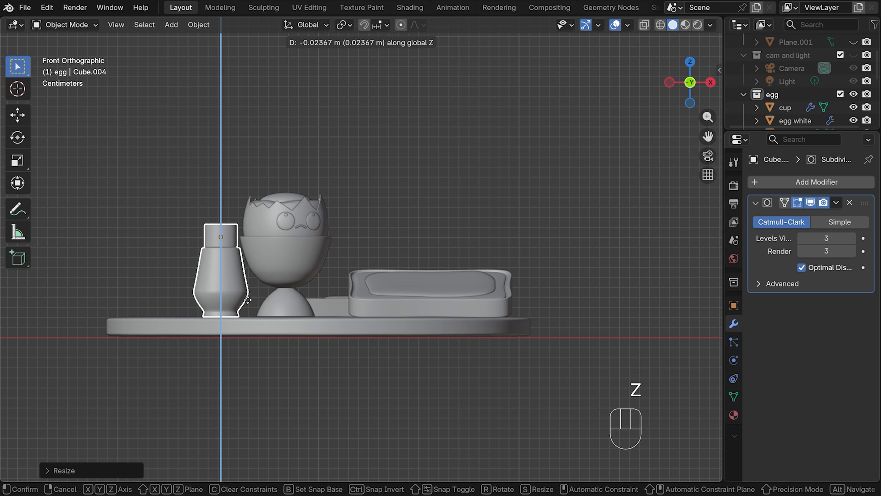
left_click(248, 299)
Unhide the backdrop plane and rotate it around the Z axis in camera view so its curved bend runs level behind the disc
key("alt+h")
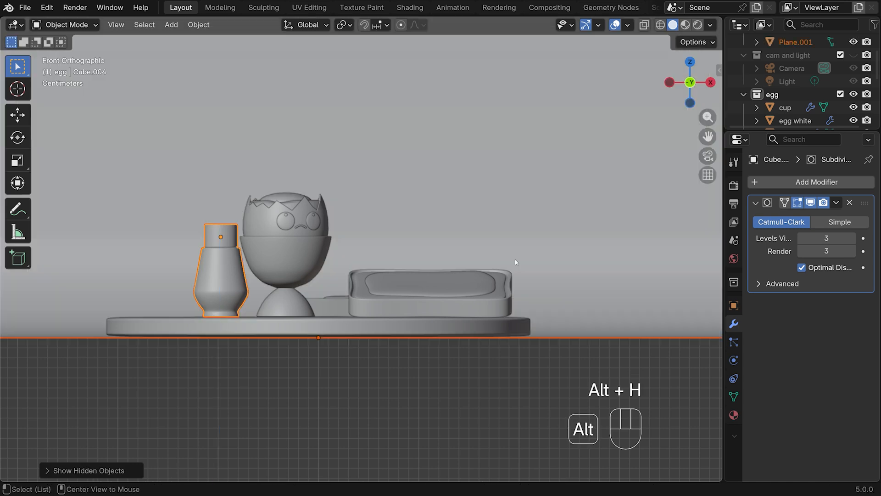
left_click(708, 156)
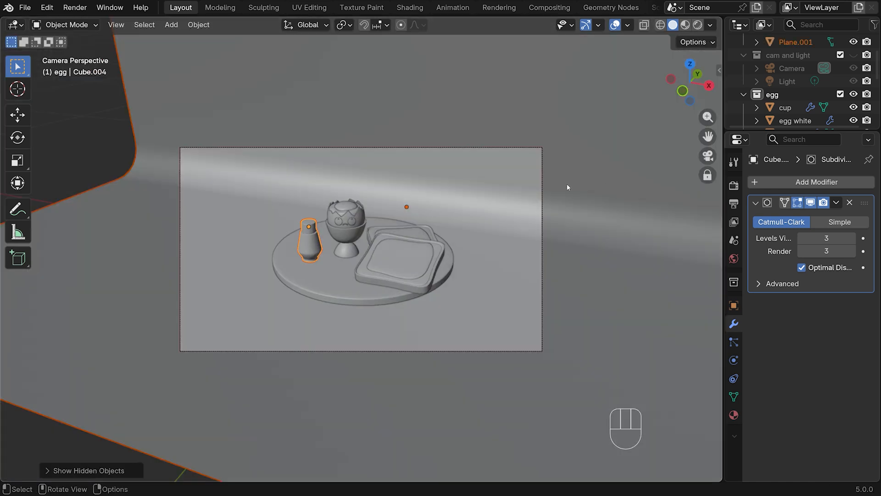
left_click(610, 167)
key("r")
key("z")
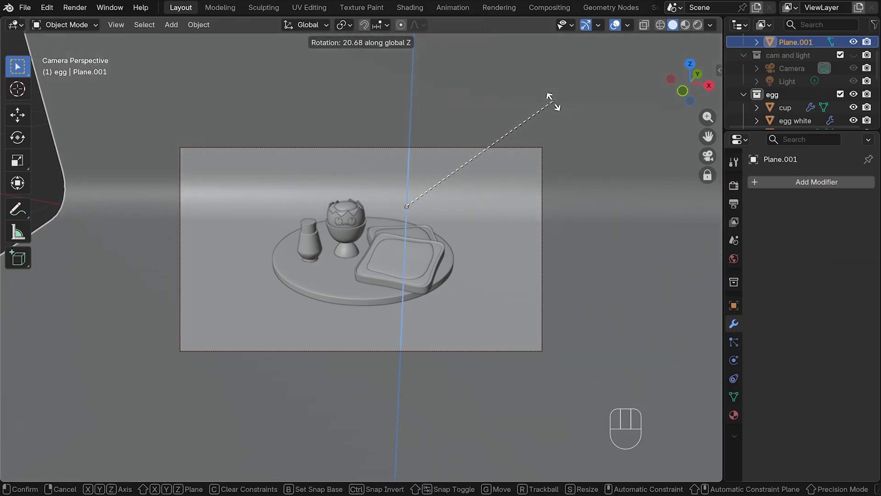
left_click(556, 101)
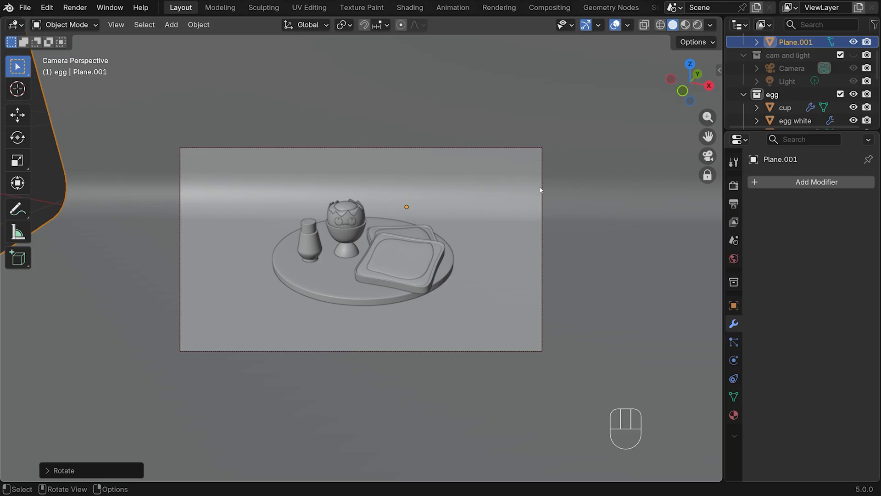
Move the disc about 0.014 m along positive X beneath the egg cup, shaker and toast
left_click(446, 260)
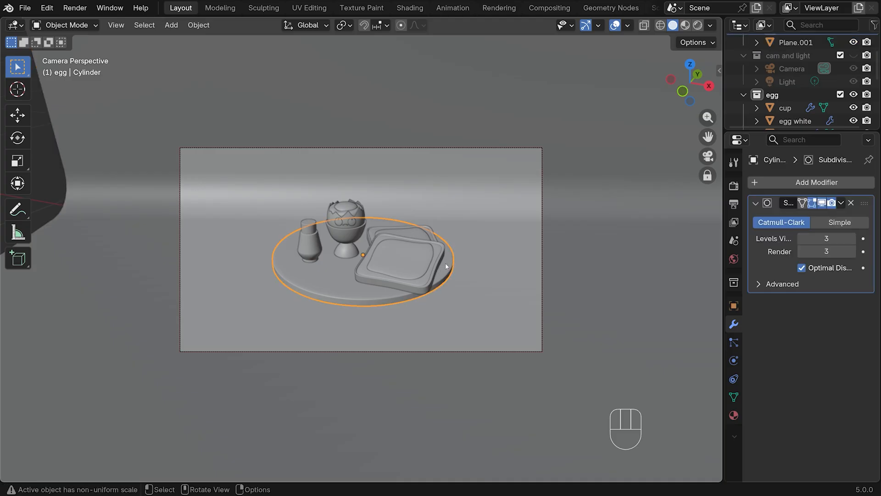
key("g")
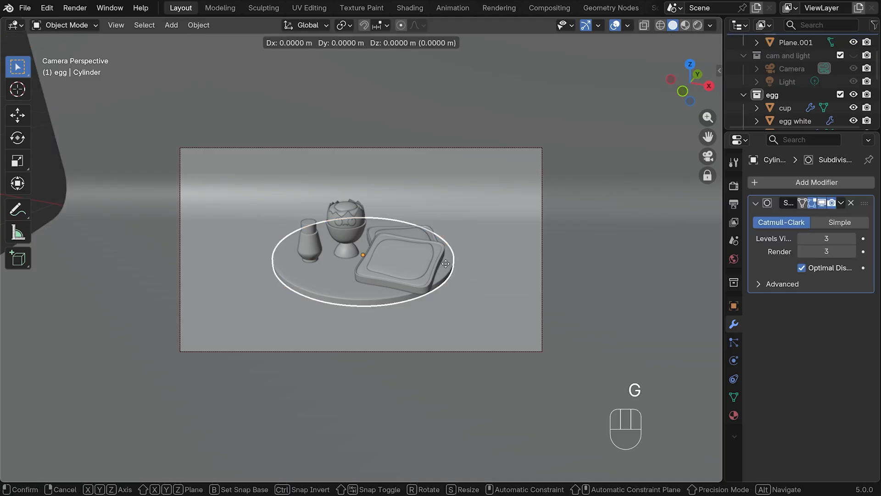
key("x")
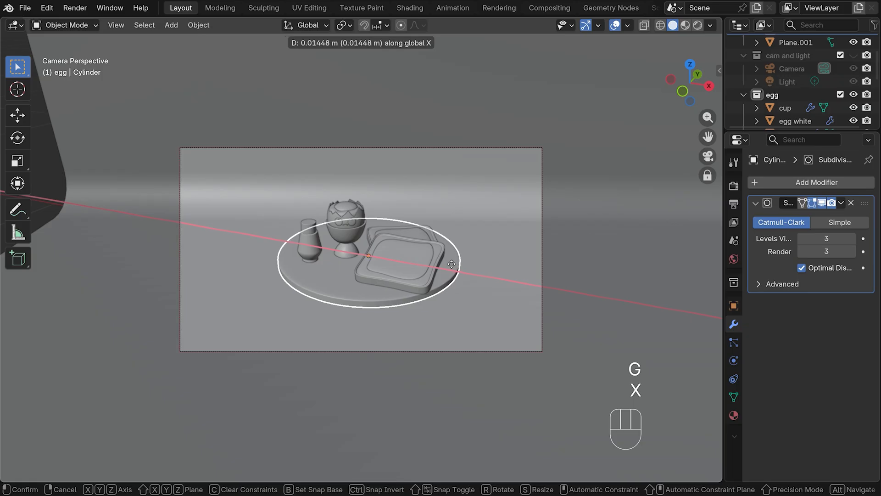
left_click(451, 264)
Select the backdrop, open the Shading workspace and rearrange its areas into only a tall Shader Editor beside a full-height 3D viewport
left_click(406, 270)
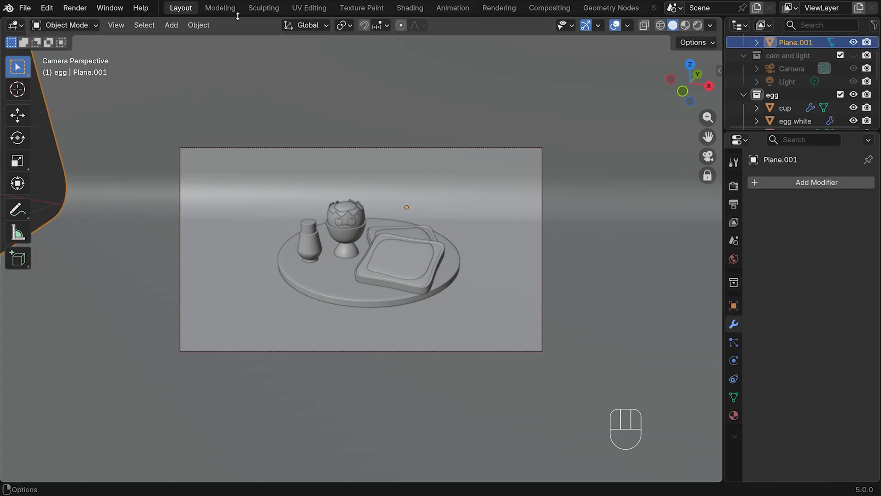
left_click(410, 9)
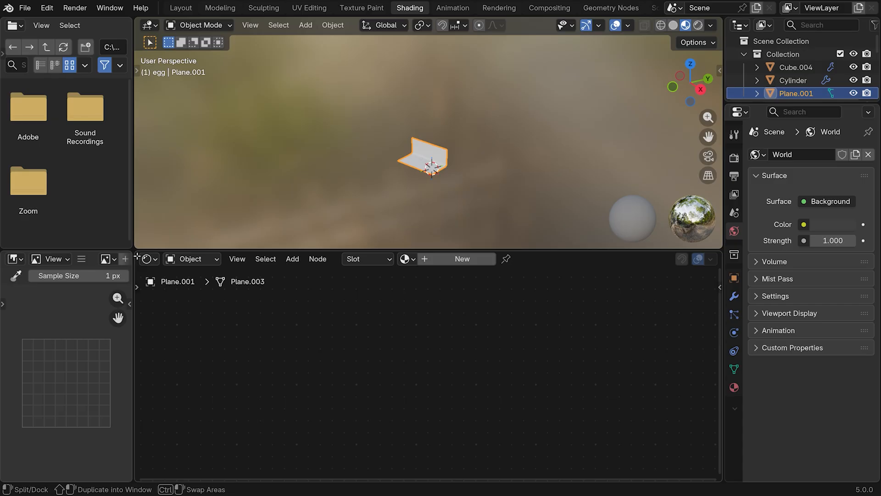
left_click_drag(137, 257, 122, 256)
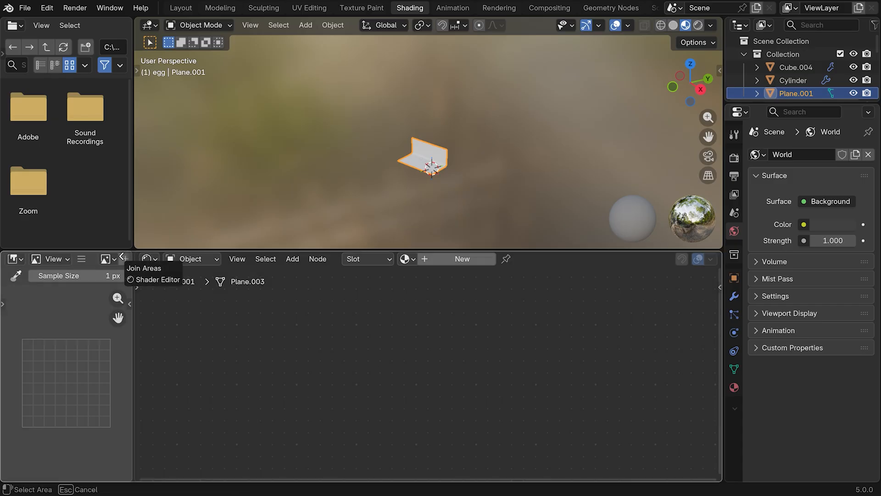
left_click_drag(123, 256, 123, 256)
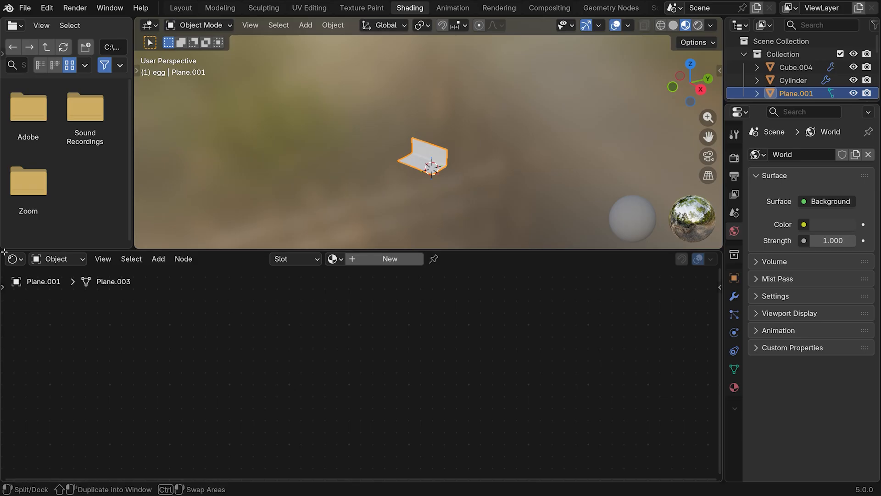
left_click_drag(4, 254, 5, 243)
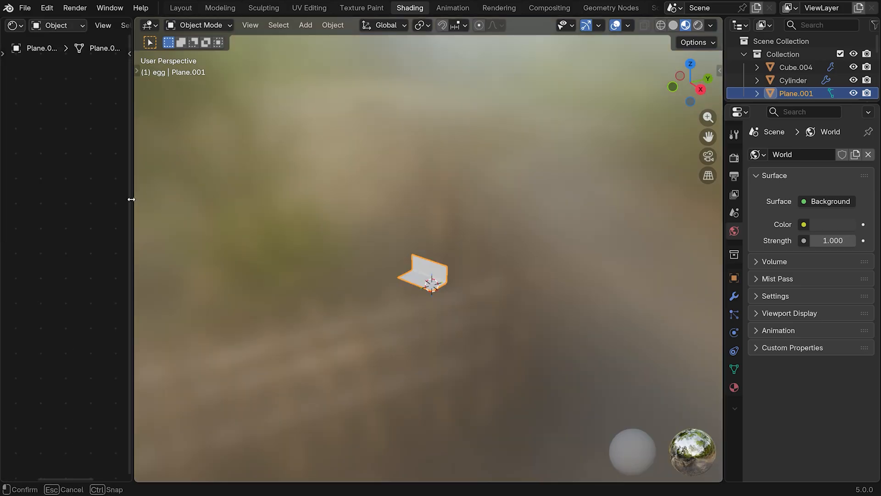
left_click_drag(134, 196, 339, 211)
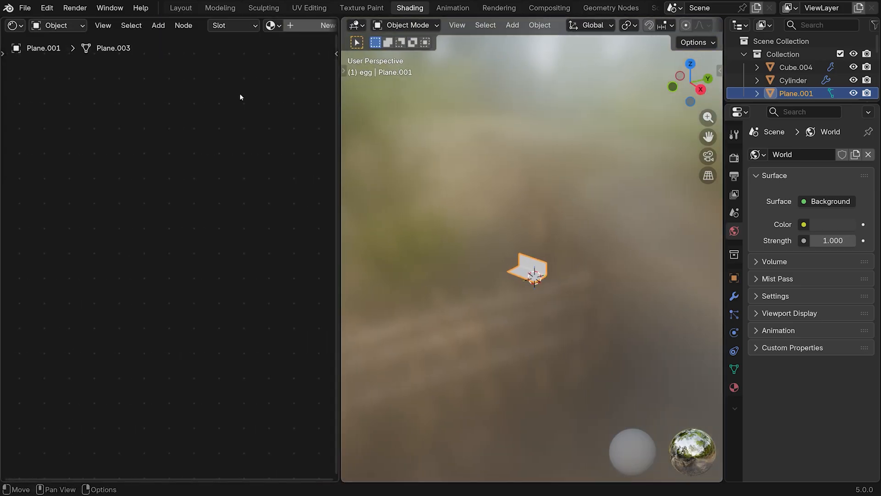
Switch the 3D viewport to rendered shading and turn the view to face the front of the backdrop
scroll(665, 23, "down", 5)
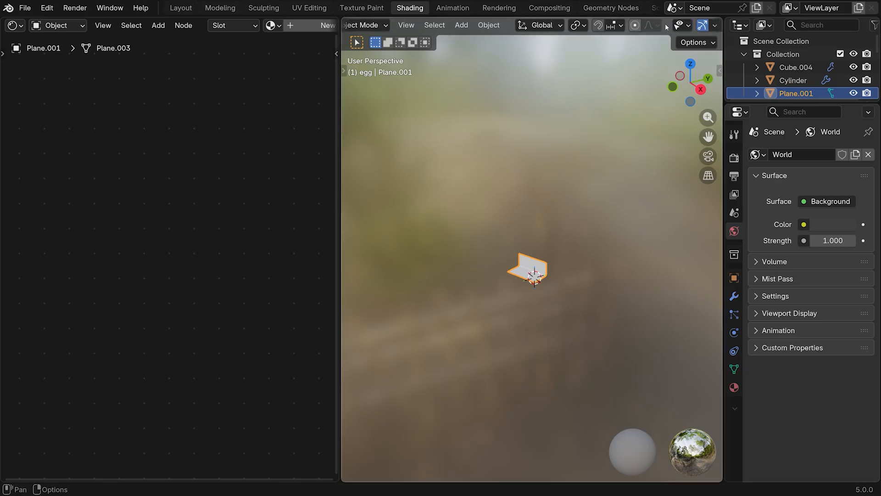
scroll(679, 27, "down", 1)
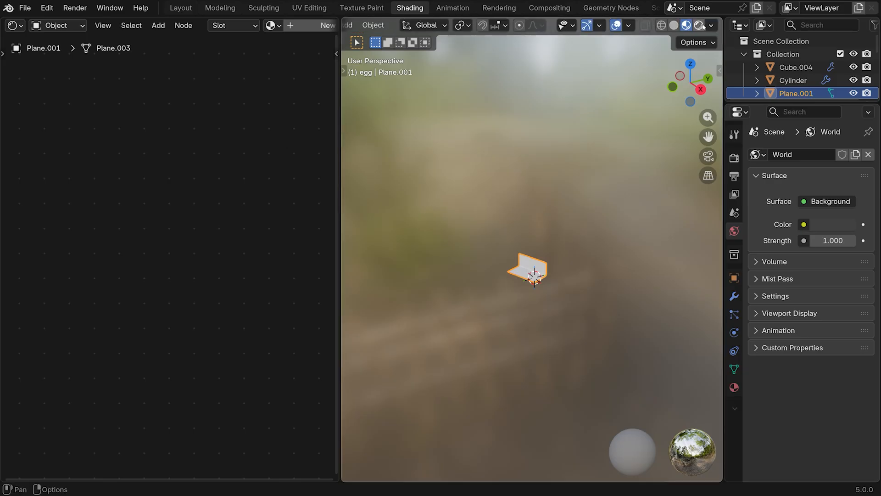
left_click(698, 25)
scroll(610, 221, "up", 10)
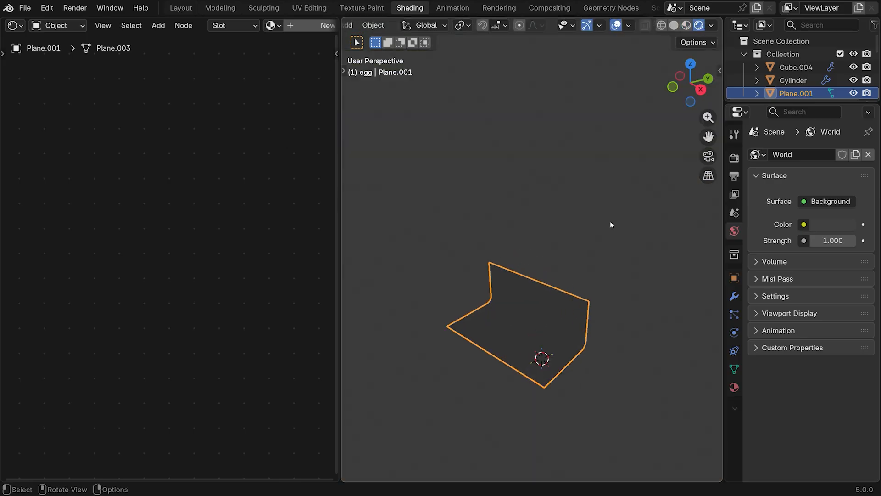
left_click_drag(708, 137, 708, 5)
middle_click_drag(656, 337, 692, 320)
Enable raytracing for the EEVEE render engine and look at the scene through the camera
left_click(734, 158)
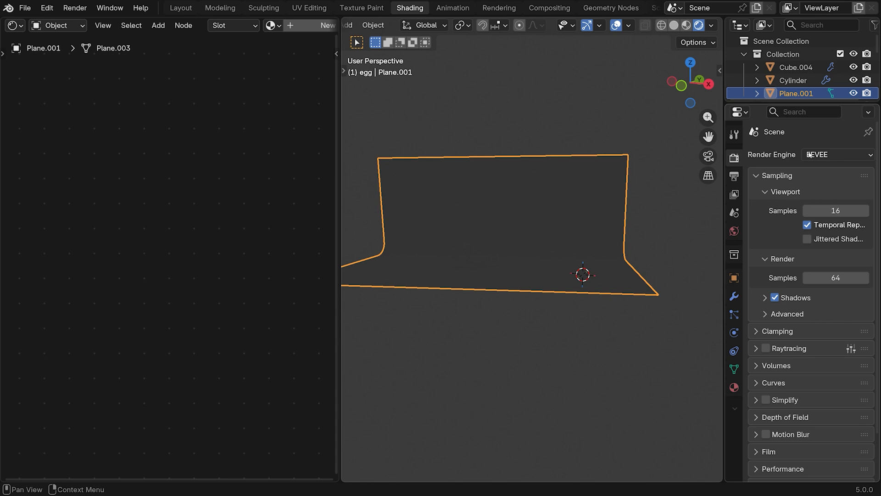
left_click(765, 347)
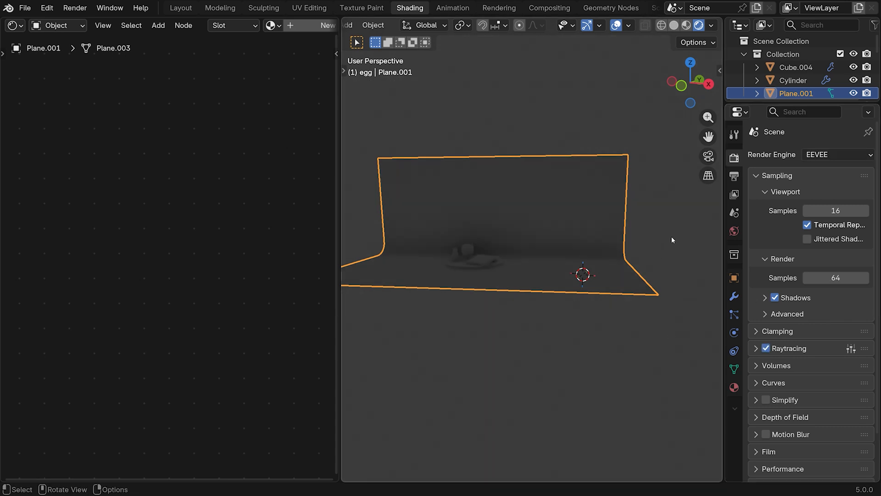
left_click(715, 155)
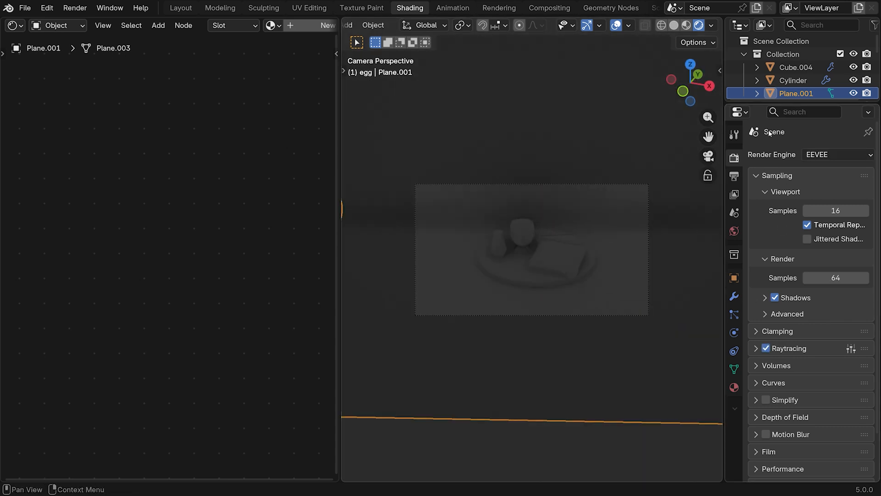
Set the render engine to Cycles with GPU Compute as the device
left_click(821, 154)
left_click(820, 197)
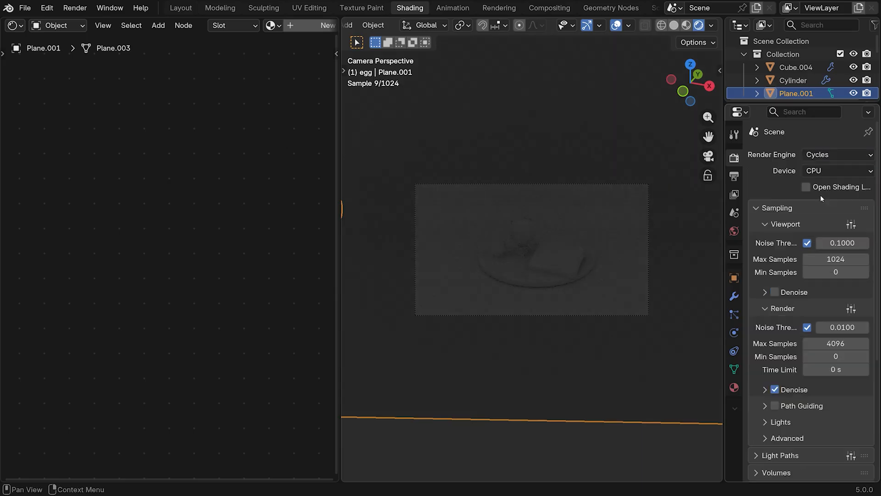
left_click(816, 170)
left_click(818, 197)
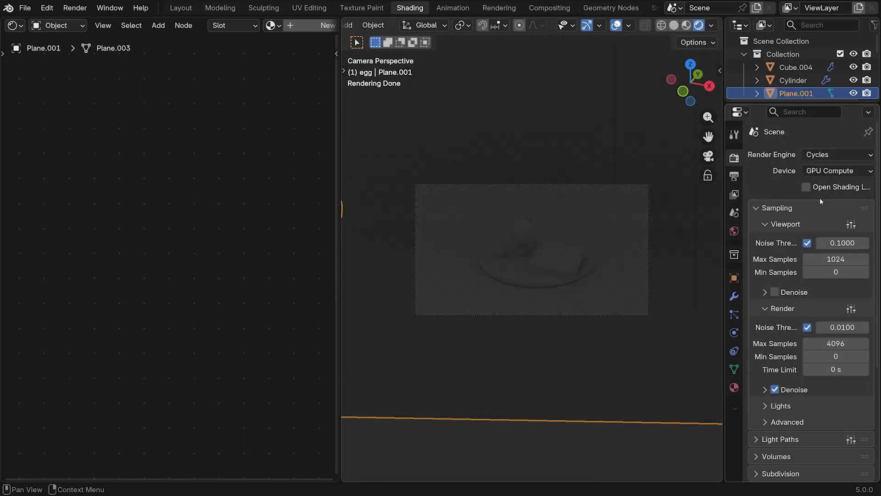
Enable viewport denoising and set the render time limit to 2 s
left_click(774, 291)
left_click(840, 370)
type("2")
key("Return")
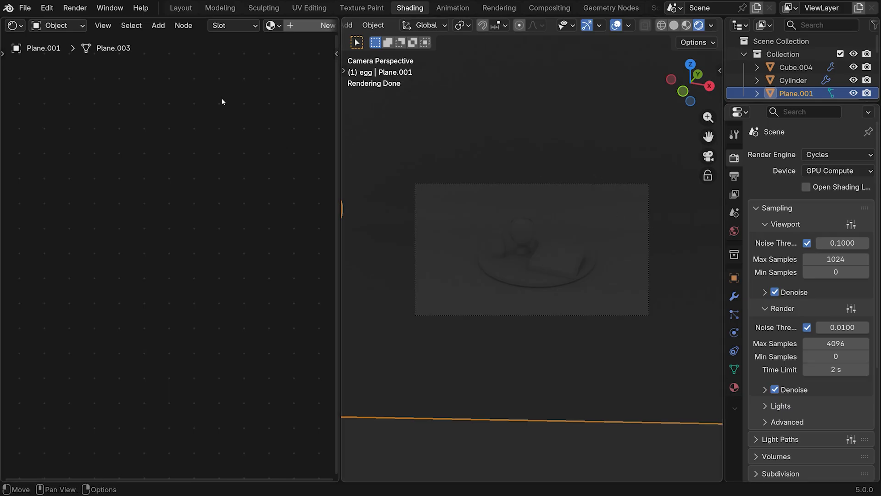
Show the World shader nodes in the Shader Editor and place the Background node closer to the World Output node
left_click(76, 26)
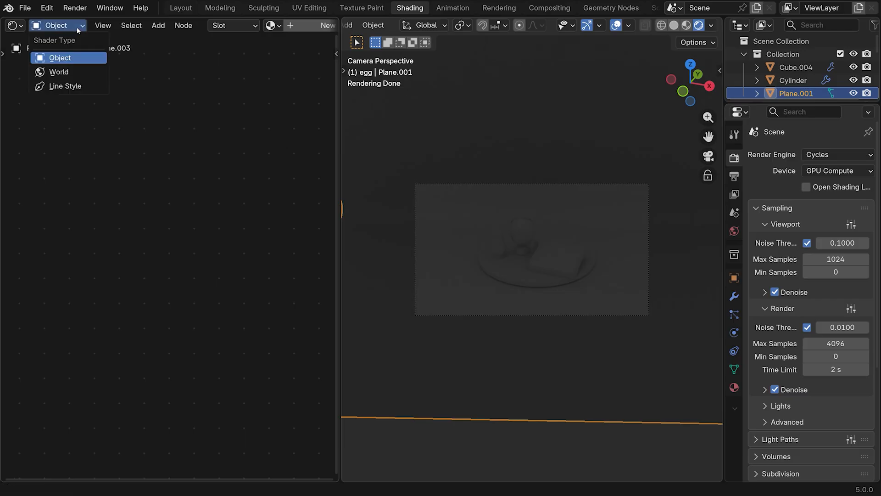
left_click(59, 72)
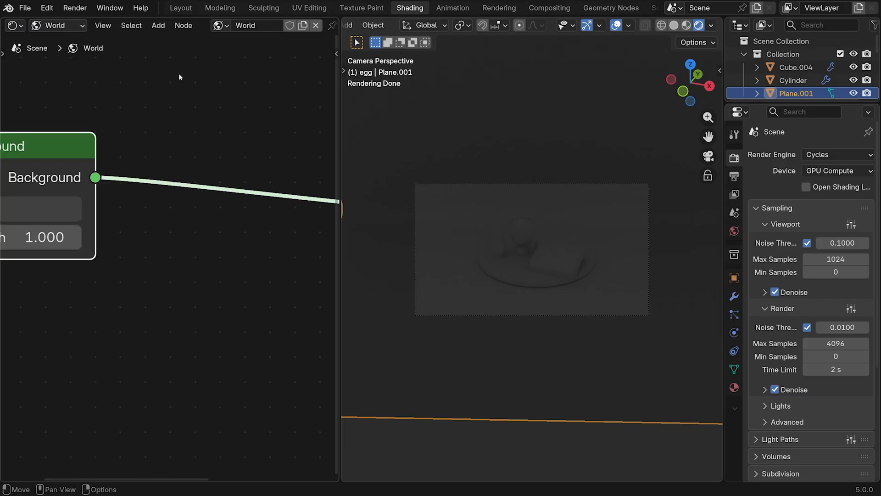
scroll(231, 139, "down", 7)
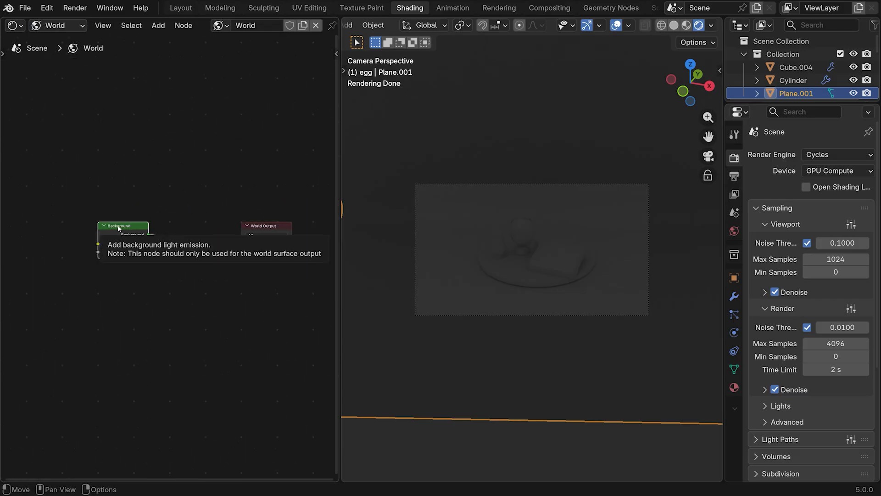
left_click_drag(118, 228, 173, 222)
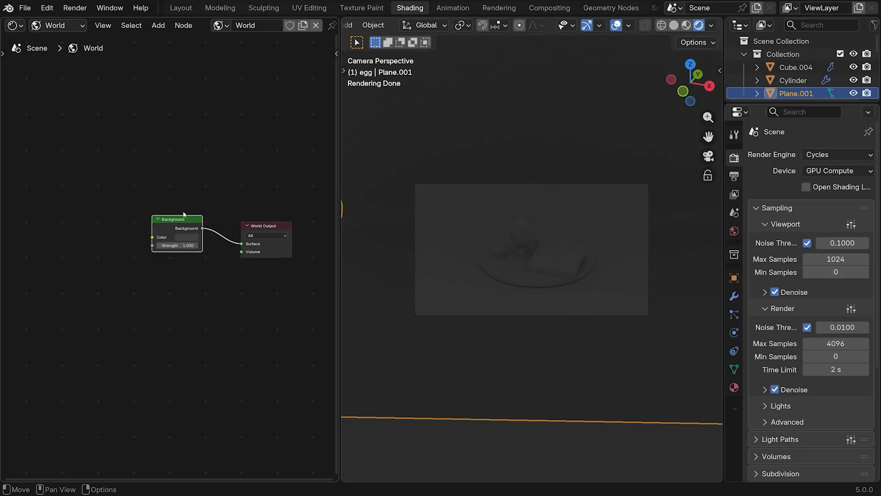
Add an Environment Texture node before the Background node and connect its Color output to the Background's Color input
key("shift+a")
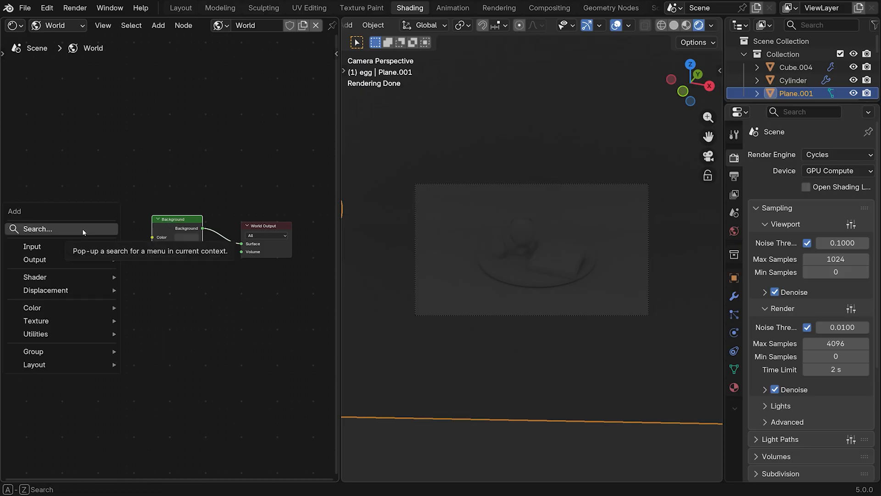
mouse_move(74, 321)
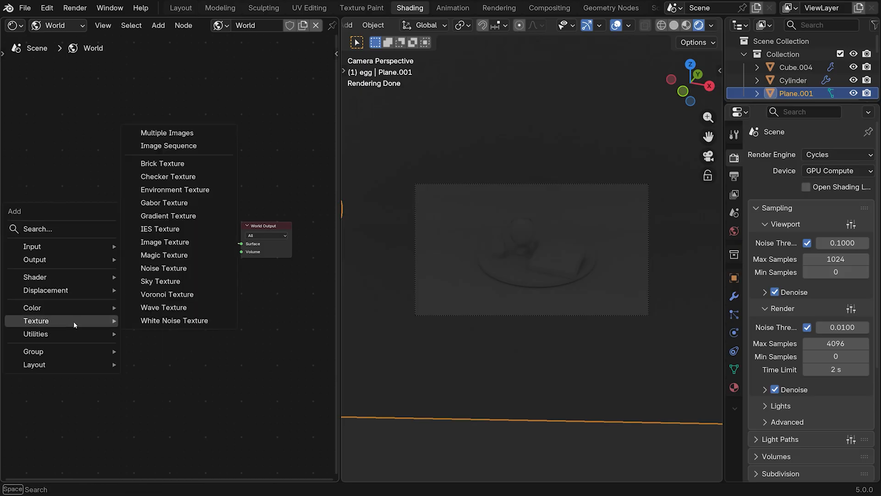
left_click(174, 189)
left_click(28, 199)
left_click_drag(114, 211, 148, 238)
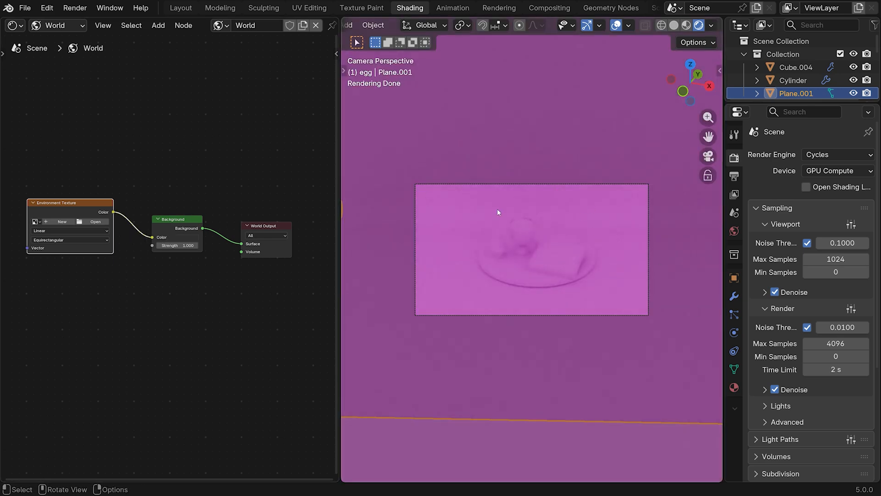
Load christmas_photo_studio_05_2k.exr into the world's Environment Texture node
left_click(95, 222)
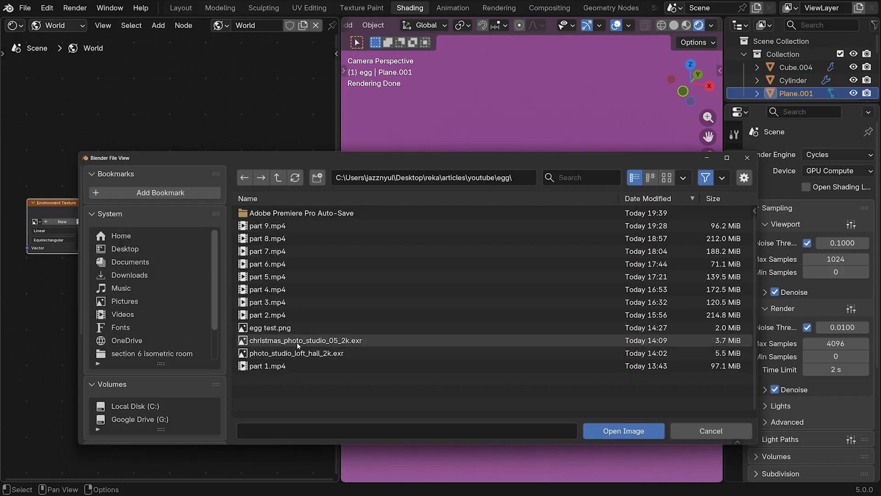
mouse_move(312, 342)
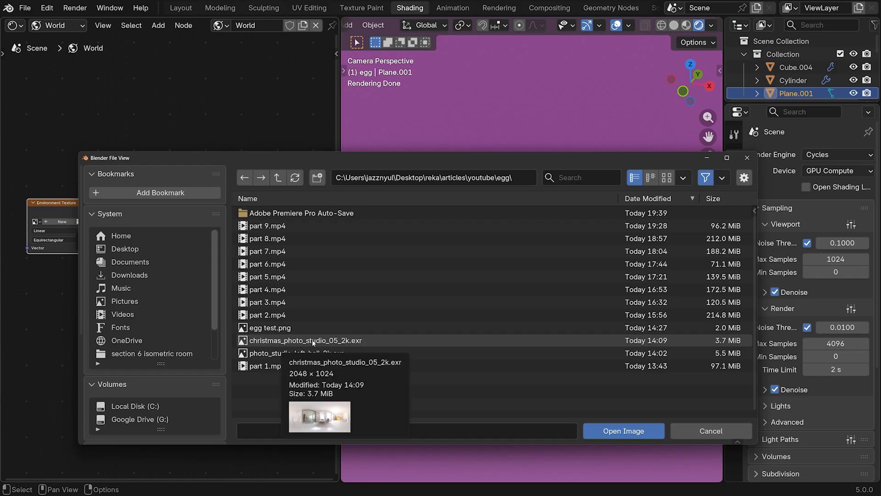
double_click(313, 342)
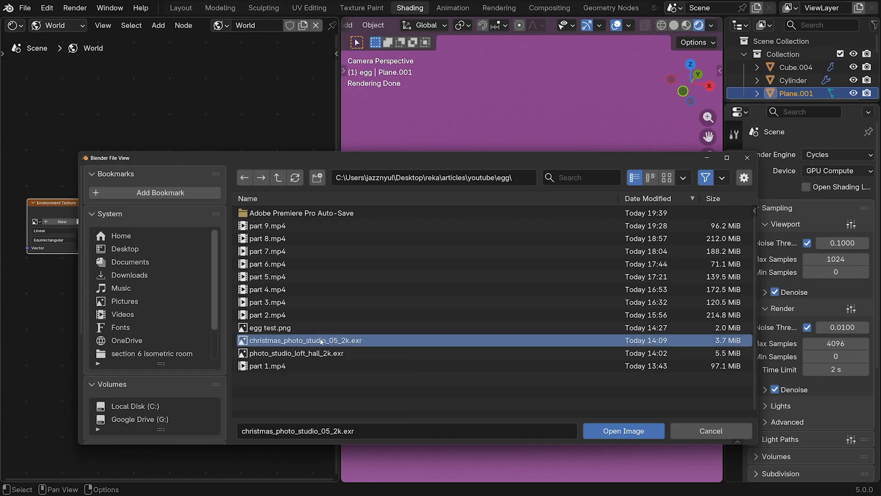
scroll(584, 159, "down", 5)
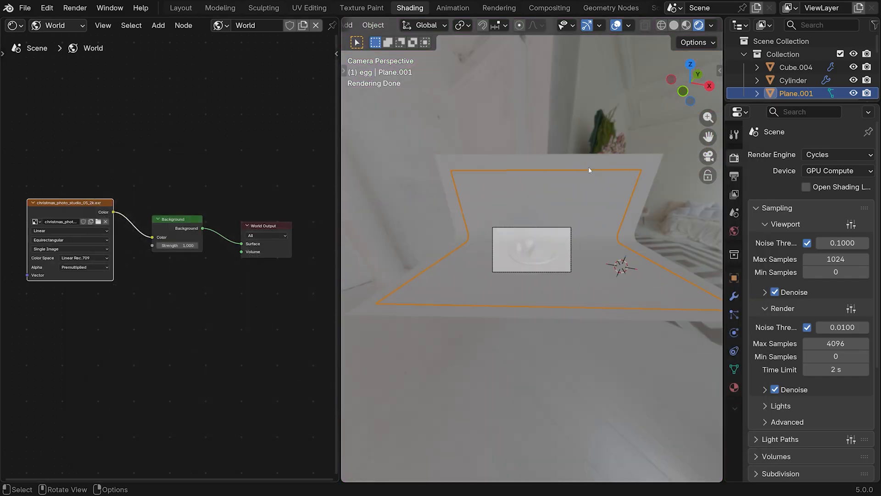
scroll(512, 170, "up", 6)
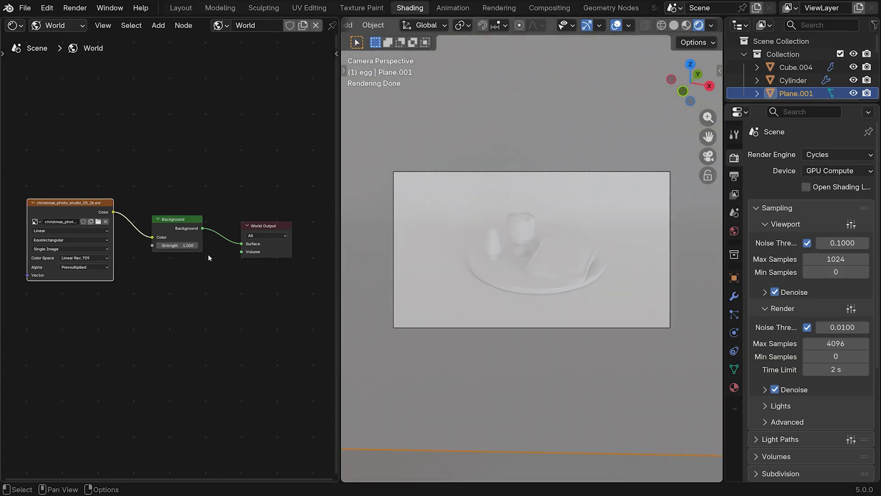
Show the object shader nodes in the Shader Editor and give the backdrop plane a new material named "background"
left_click(69, 26)
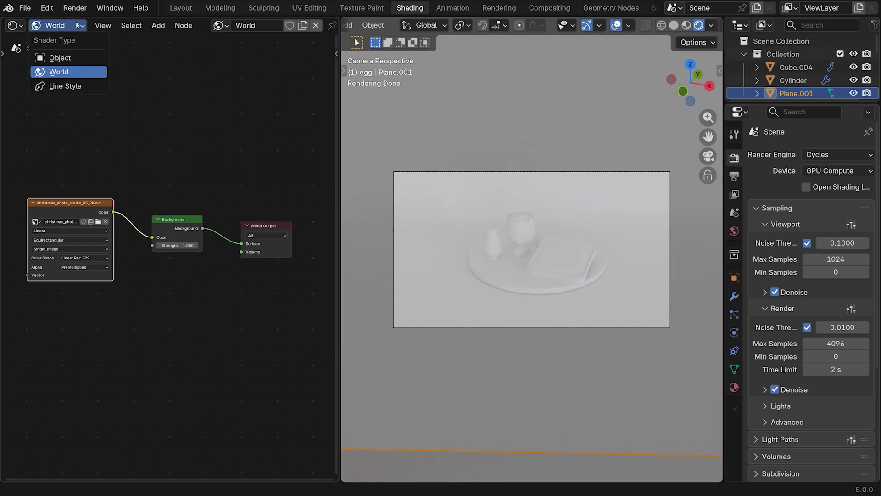
left_click(60, 58)
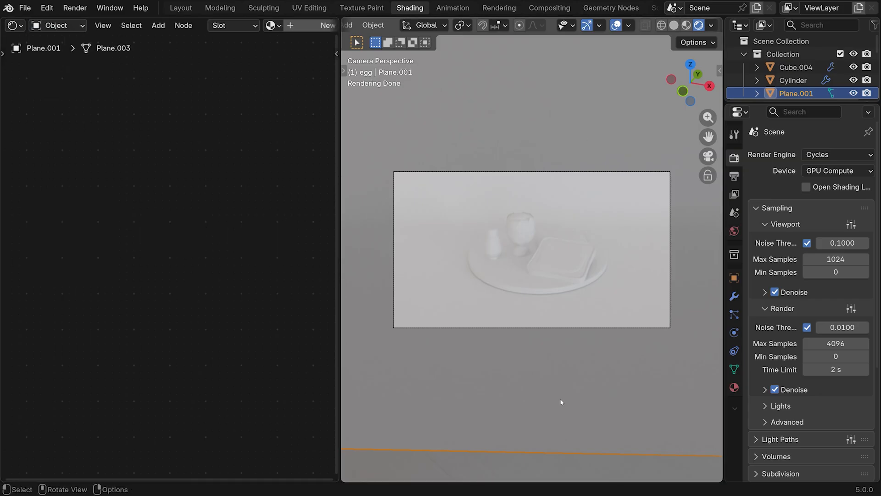
scroll(286, 31, "down", 3)
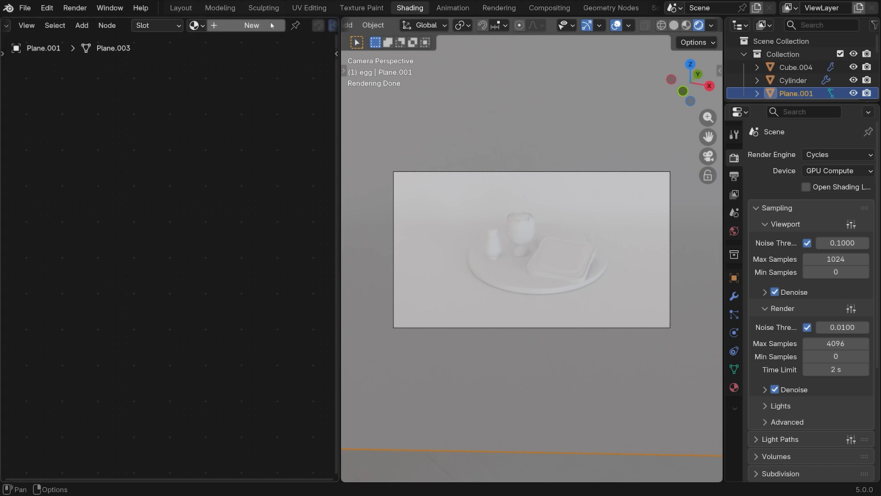
left_click(222, 26)
double_click(219, 25)
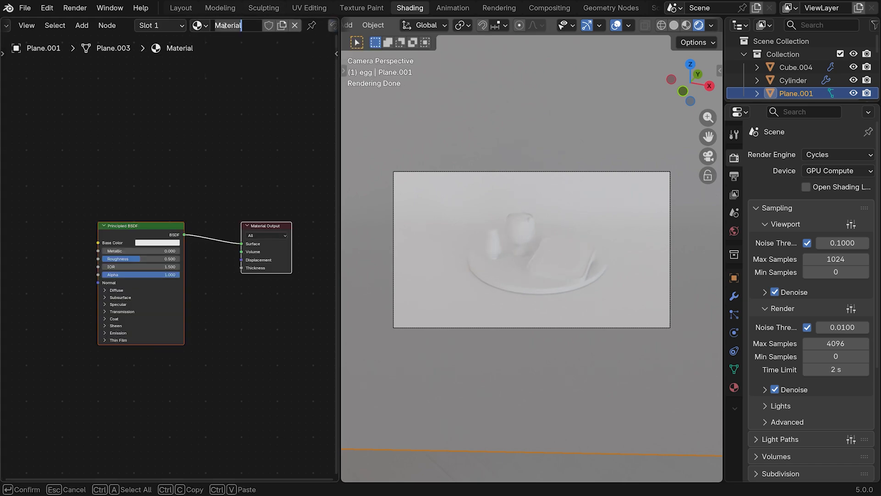
type("background")
key("Return")
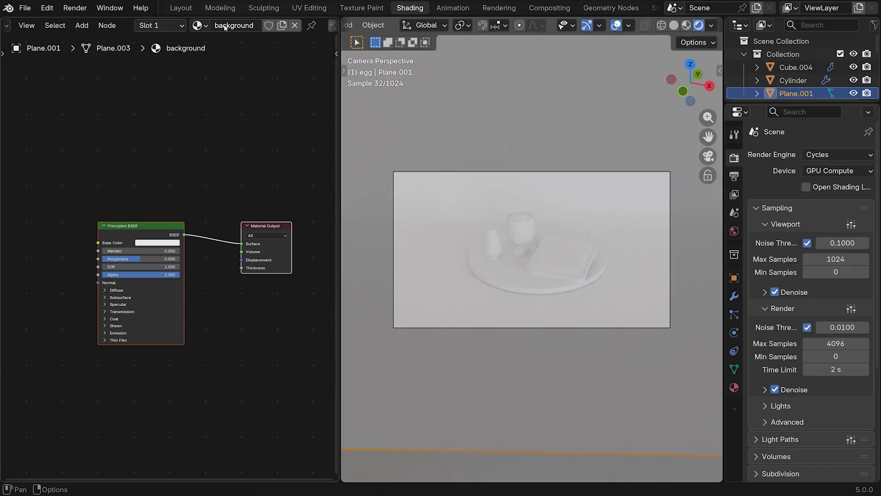
Set the background material's base color to hex #C8B2E7FF and raise its roughness
left_click(150, 244)
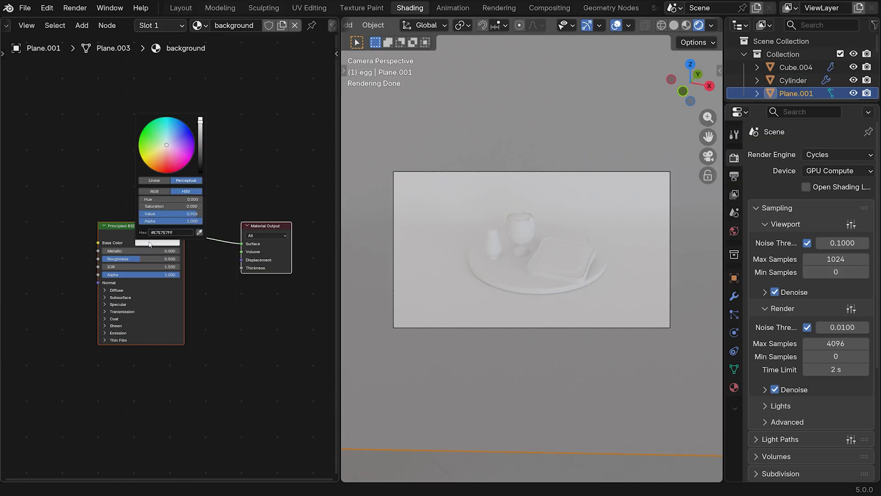
left_click(177, 233)
key("Return")
mouse_move(170, 142)
left_mouse_down()
mouse_move(167, 160)
mouse_move(153, 138)
mouse_move(180, 136)
mouse_move(180, 154)
mouse_move(161, 147)
mouse_move(172, 149)
left_mouse_up()
left_click(173, 232)
type("#C8B2E7FF")
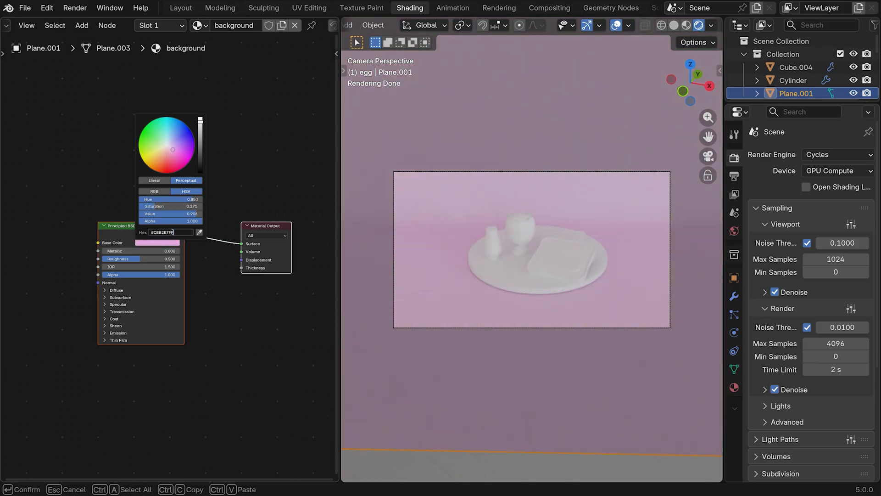
key("Return")
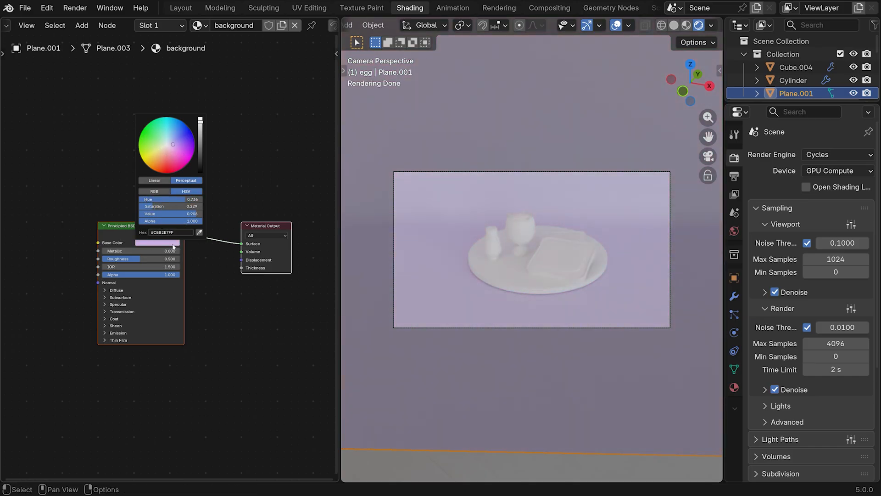
left_click(157, 242)
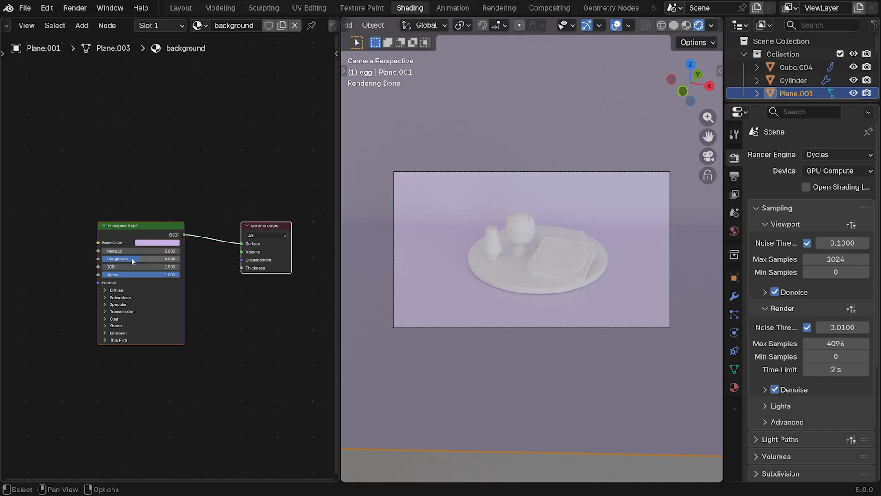
left_click_drag(131, 258, 179, 258)
Give the round disc under the food a new material named "plate"
left_click(510, 278)
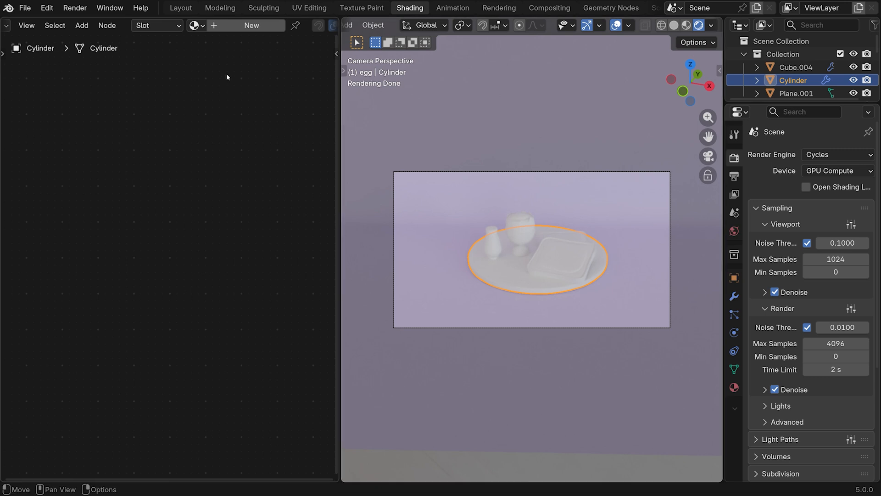
left_click(232, 28)
double_click(236, 27)
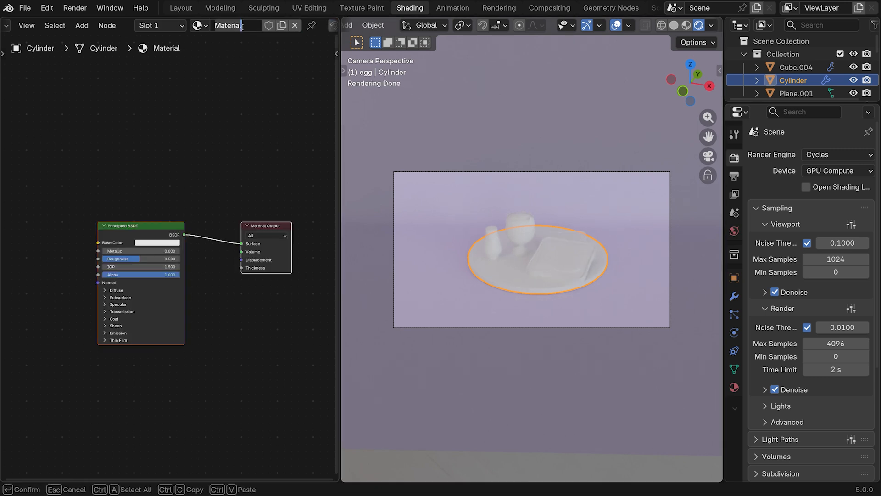
type("plate")
key("Return")
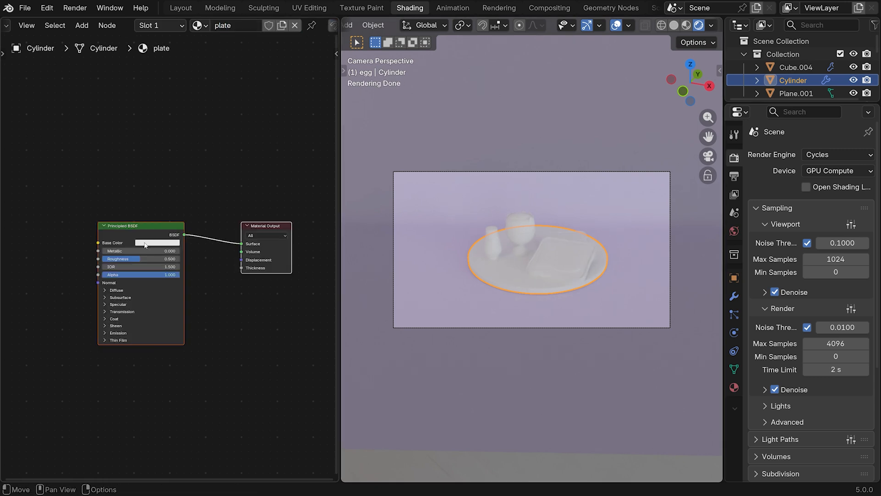
Set the plate material's base color to hex #74936DFF and its roughness to 1.000
left_click(144, 245)
left_click(176, 231)
type("#74936DFF")
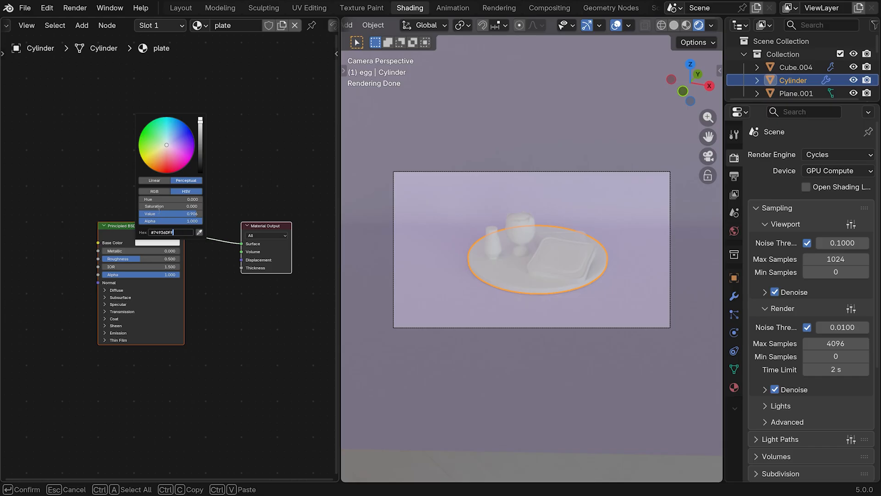
key("Return")
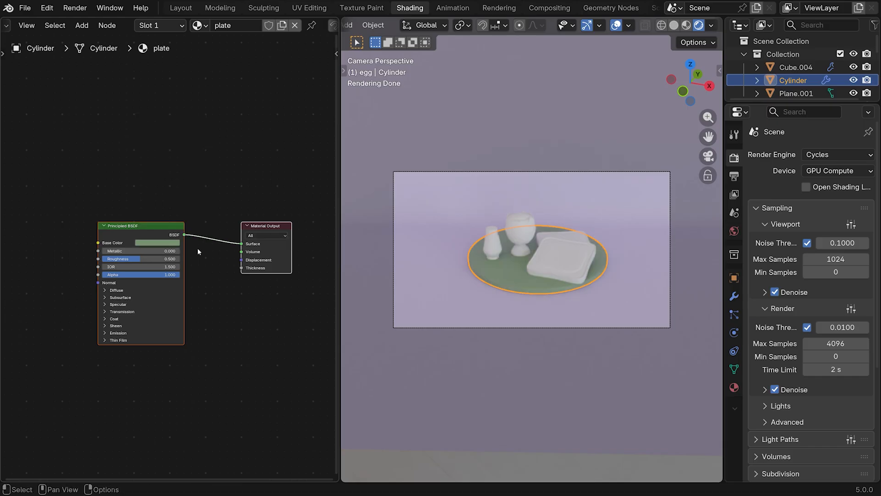
left_click(162, 243)
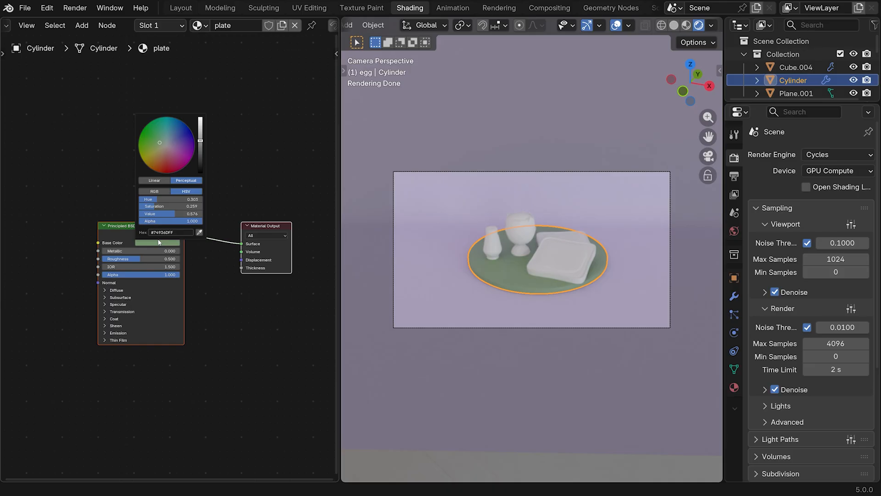
left_click_drag(138, 260, 185, 260)
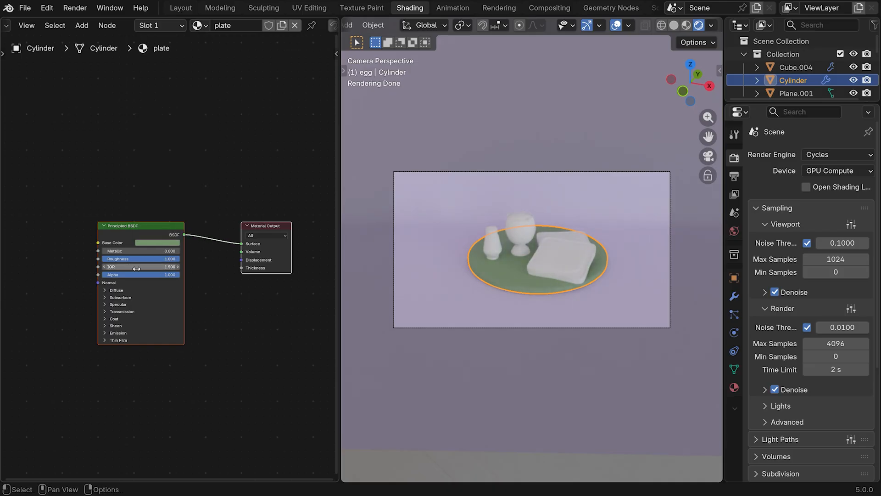
Give the salt shaker object a new material named "salt shaker"
left_click(507, 250)
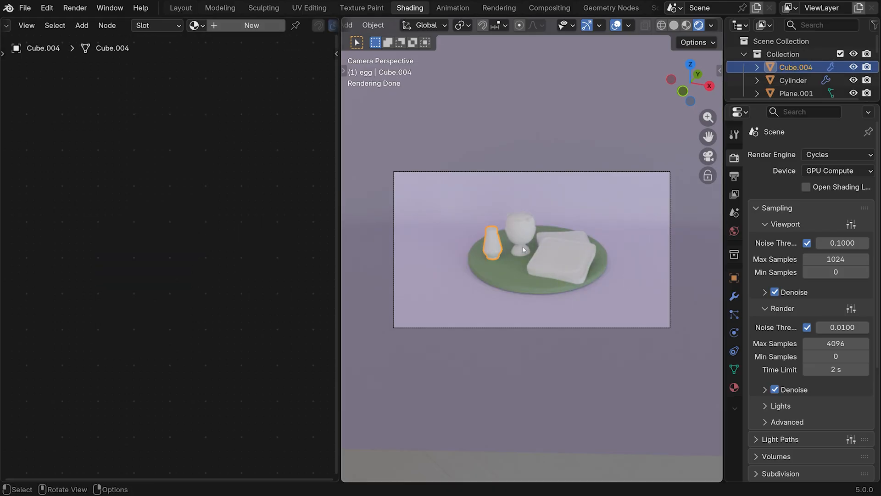
left_click(252, 25)
double_click(248, 25)
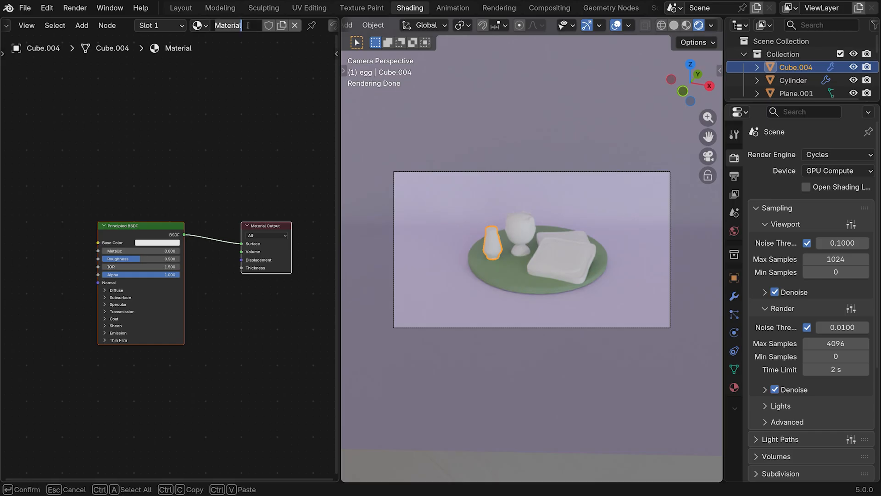
type("salt shaker")
key("Return")
Set the salt shaker material's base color to hex #8B8780FF and lower its roughness to about 0.25
left_click(156, 243)
left_click(176, 232)
type("#8B8780FF")
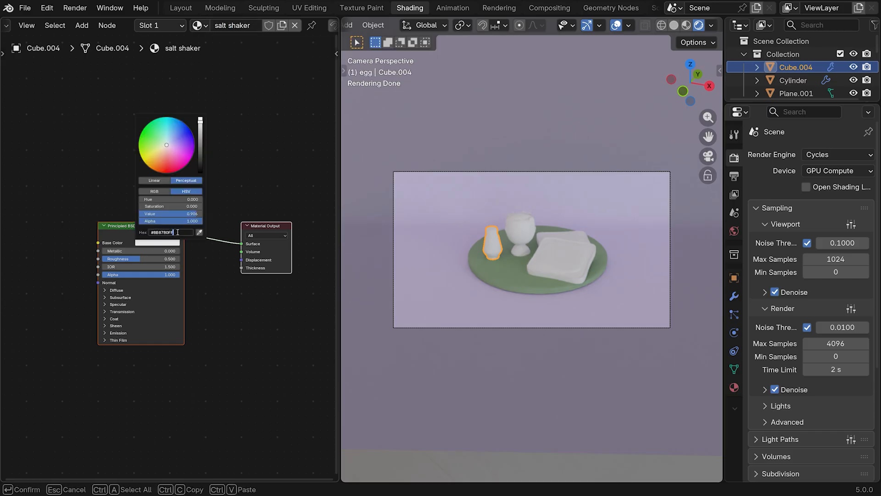
key("Return")
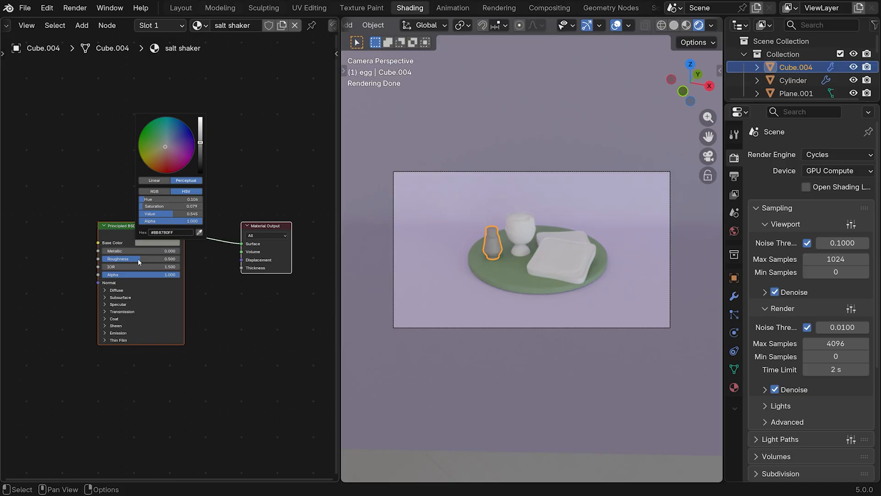
left_click_drag(139, 257, 119, 259)
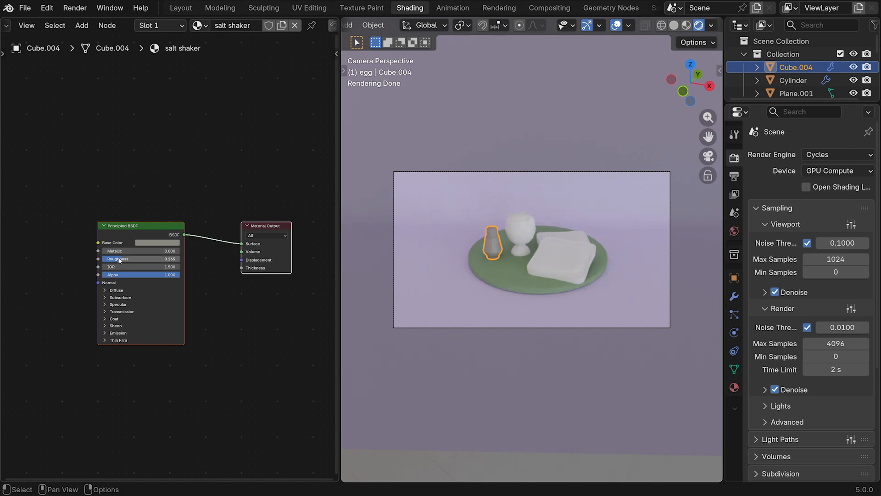
Give the cup holding the egg a new material named "egg cup"
left_click(521, 242)
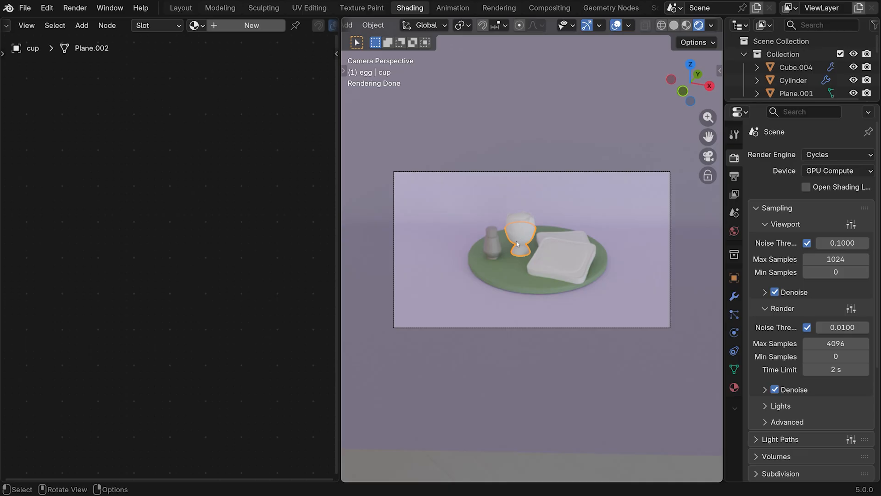
left_click(218, 26)
double_click(234, 25)
type("egg cup")
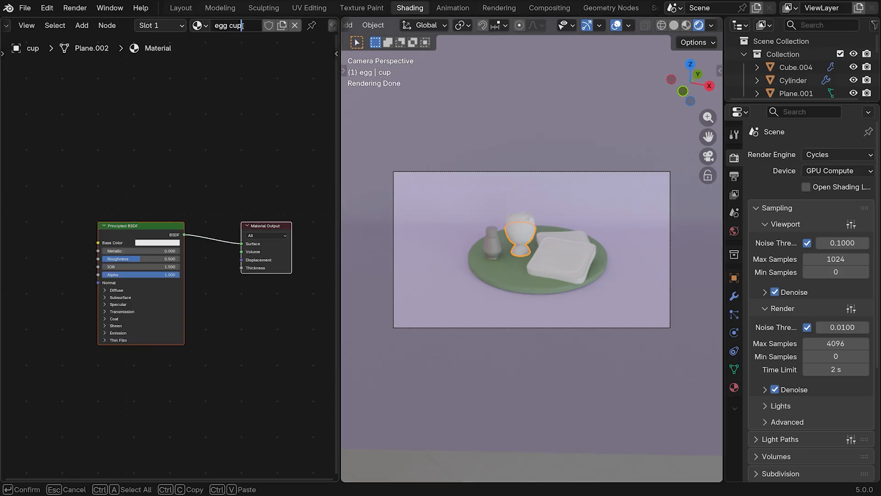
key("Return")
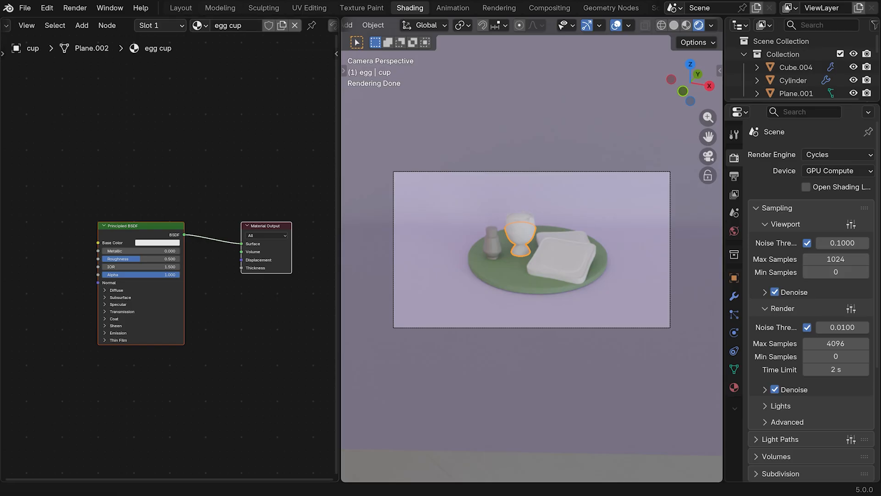
Set the egg cup material's base color to hex #91ADBAFF and lower its roughness to about 0.37
left_click(157, 242)
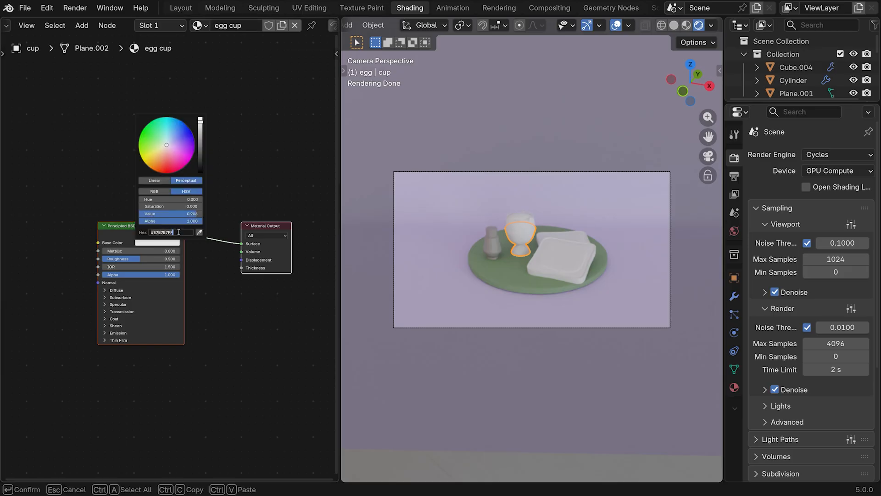
left_click(178, 231)
type("#91ADBAFF")
key("Return")
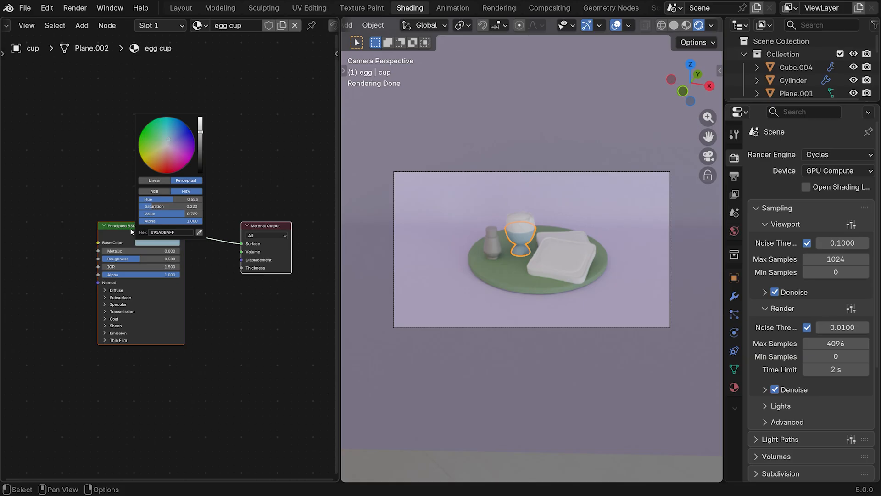
left_click_drag(135, 264, 137, 264)
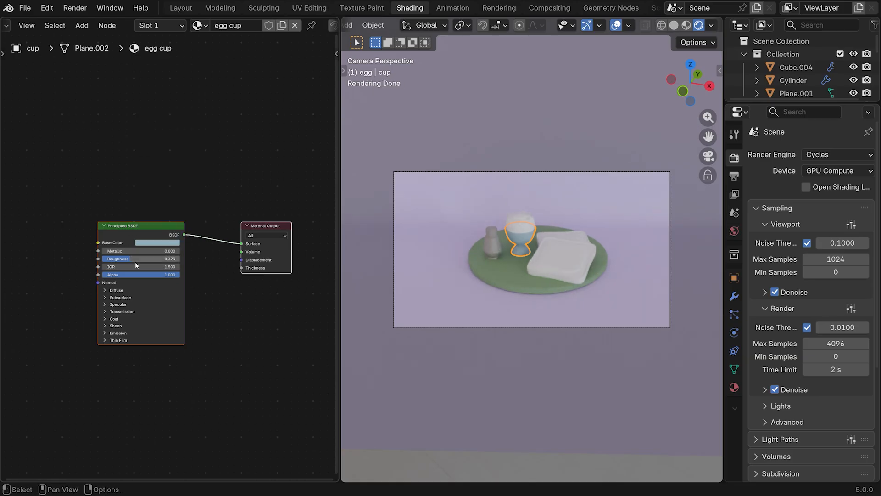
Give the character's two large eye spheres a new material named "eye black"
scroll(520, 234, "up", 5)
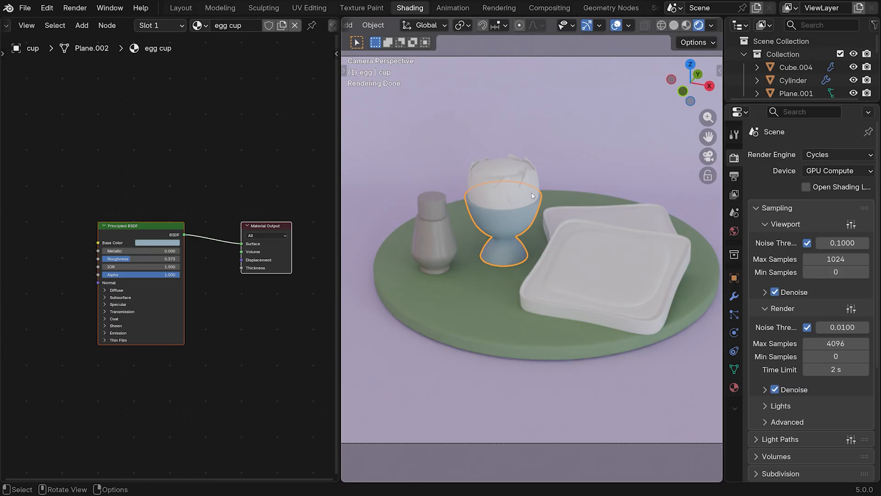
scroll(530, 191, "up", 2)
left_click(512, 180)
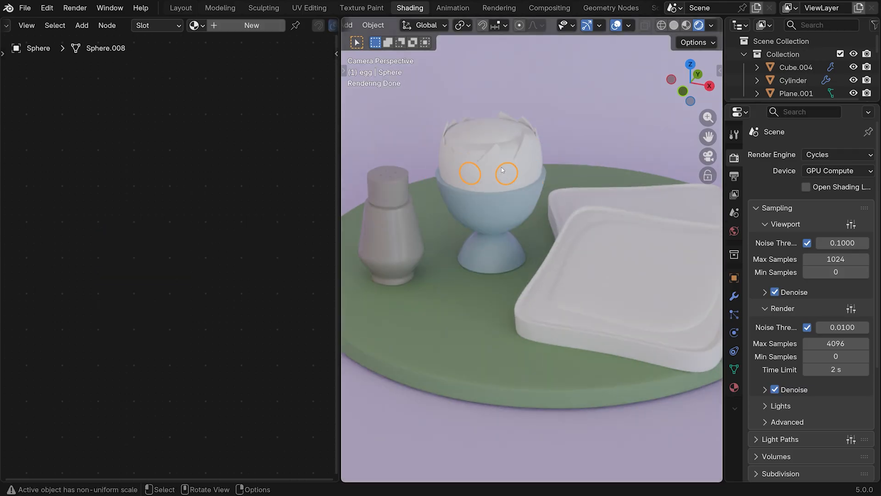
left_click(219, 26)
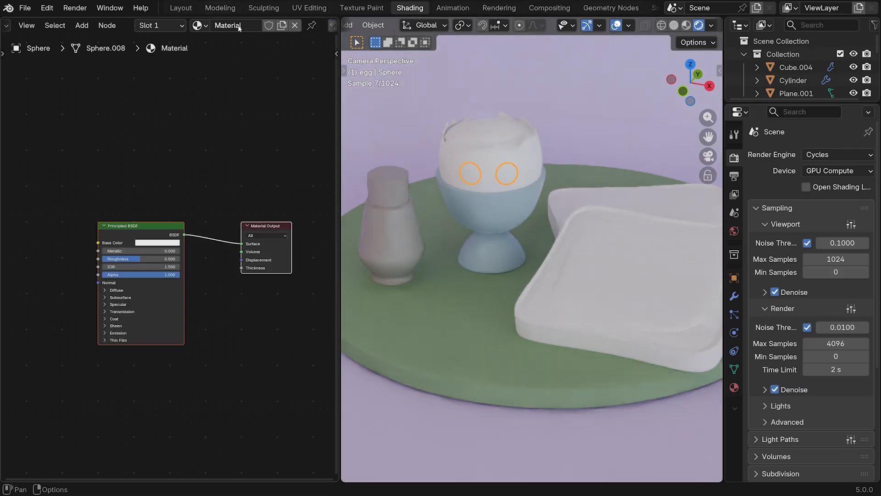
double_click(229, 25)
type("eye black")
key("Return")
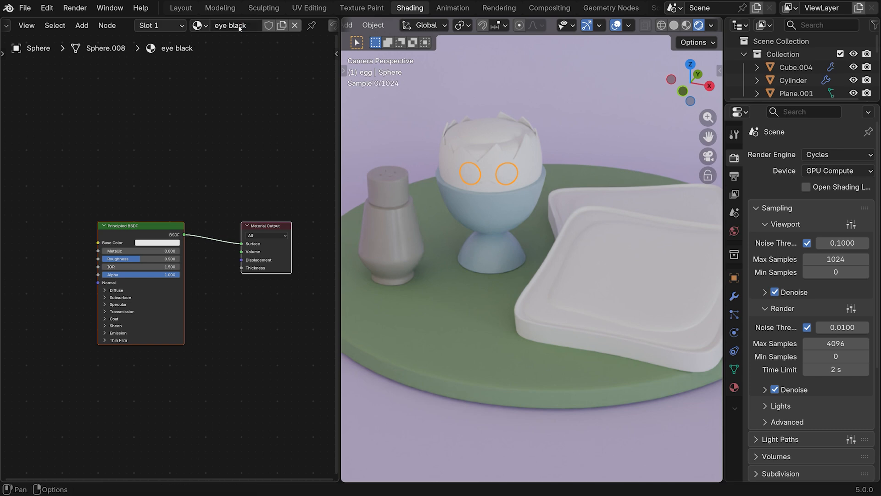
Darken the eye black material's base color to near black and raise its roughness to 1.0
left_click(150, 243)
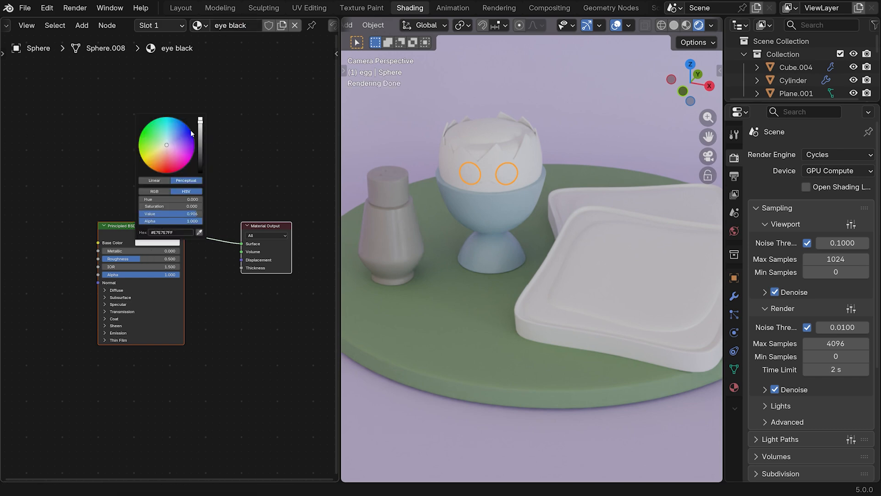
left_click_drag(201, 121, 200, 166)
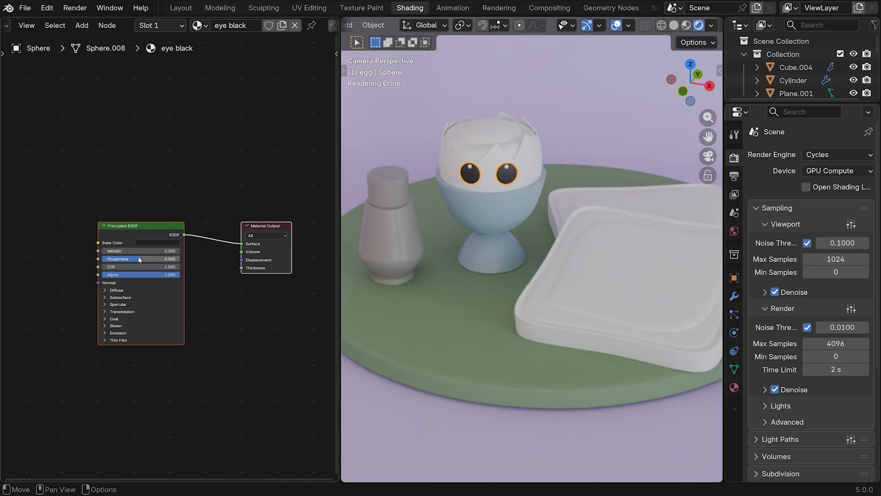
left_click_drag(139, 257, 174, 250)
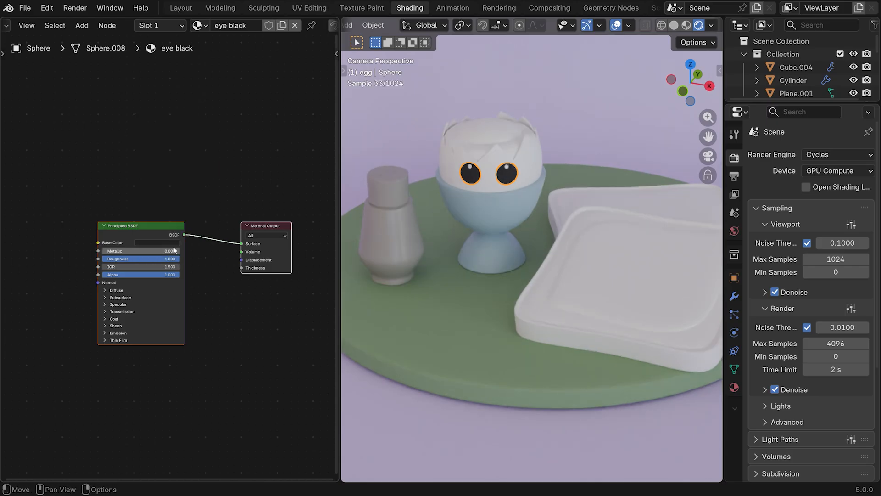
Give the small eye highlight spheres a new material named "eye white" and lower its roughness to about 0.23
left_click(508, 168)
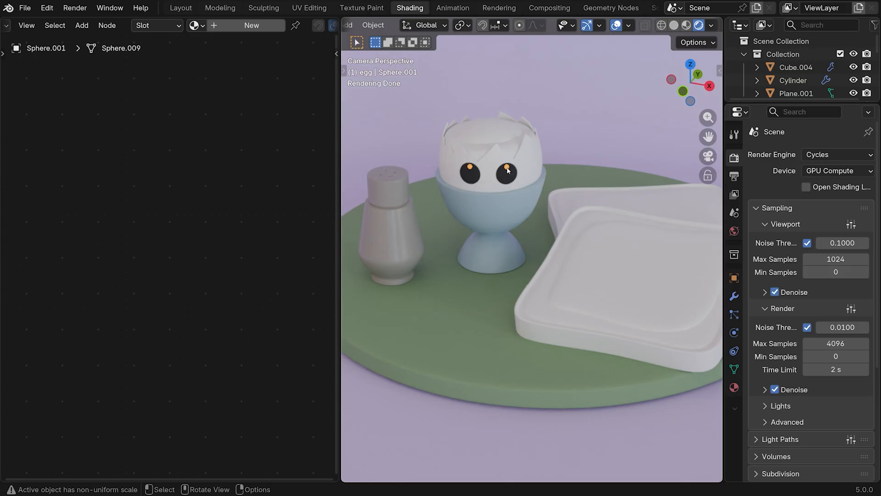
left_click(221, 24)
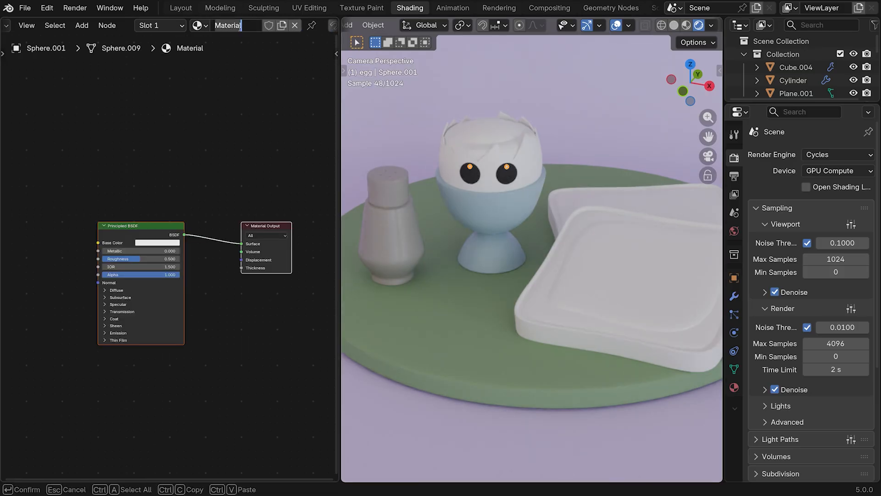
double_click(240, 26)
type("eye white")
left_click_drag(151, 258, 130, 259)
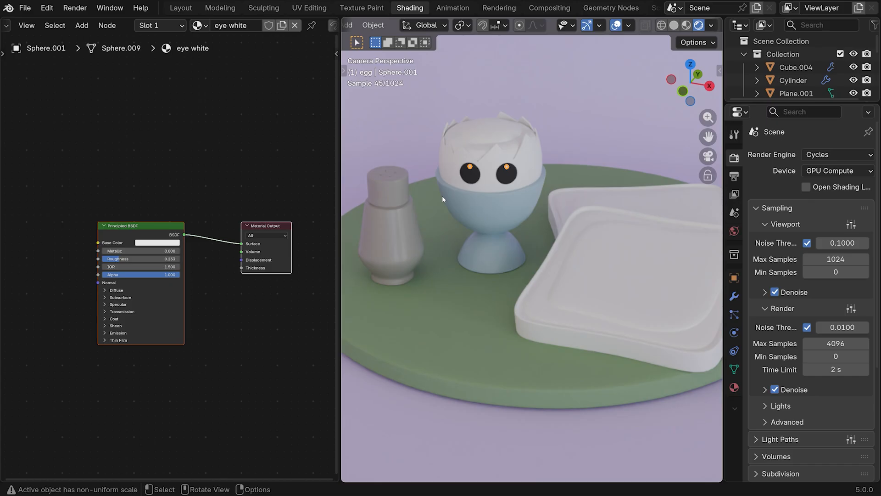
Assign the existing "eye black" material to the character's curved mouth
left_click(471, 175)
left_click(470, 175)
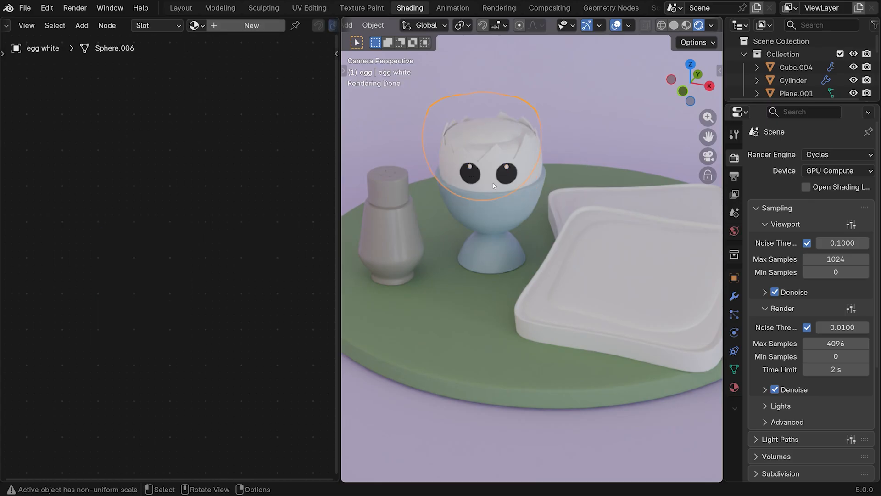
scroll(493, 182, "up", 2)
scroll(493, 185, "up", 1)
left_click(459, 138)
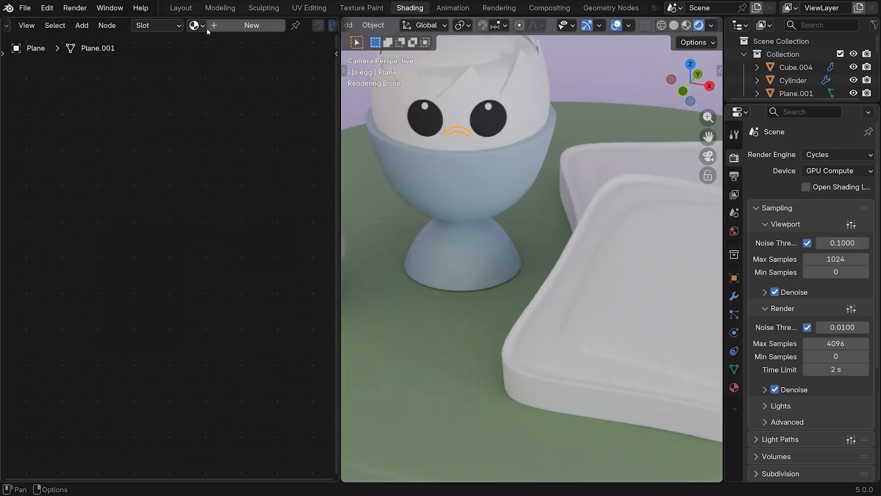
left_click(202, 26)
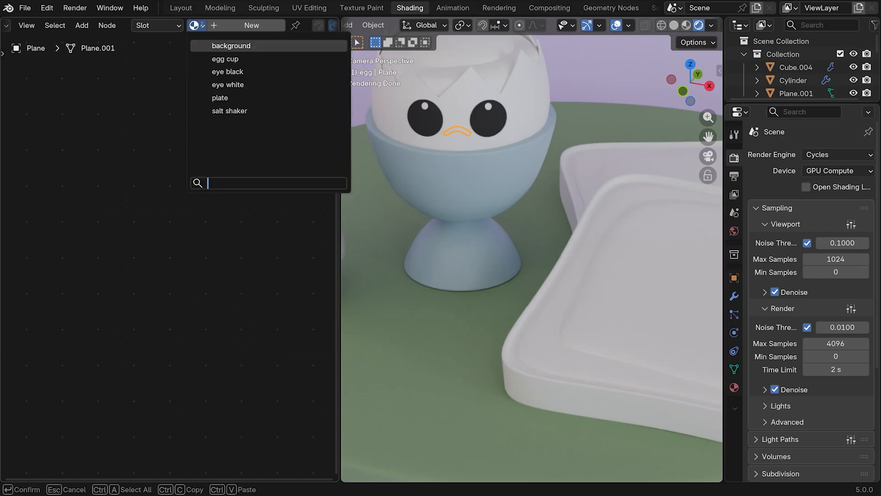
left_click(226, 72)
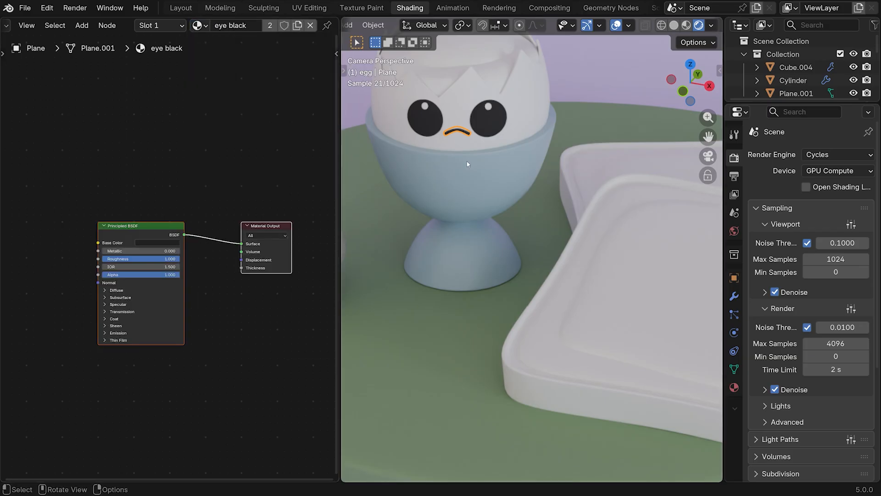
Give the cracked shell object a new material named "egg shell"
left_click(468, 95)
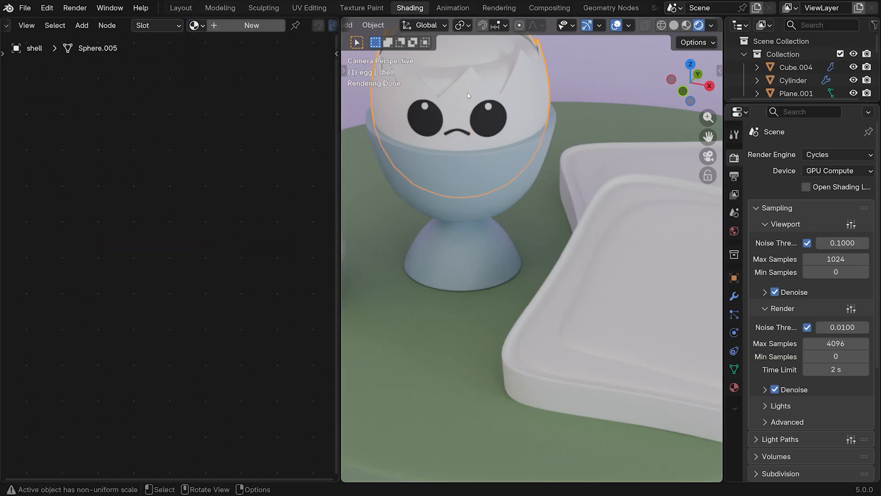
left_click(251, 25)
double_click(238, 26)
type("egg")
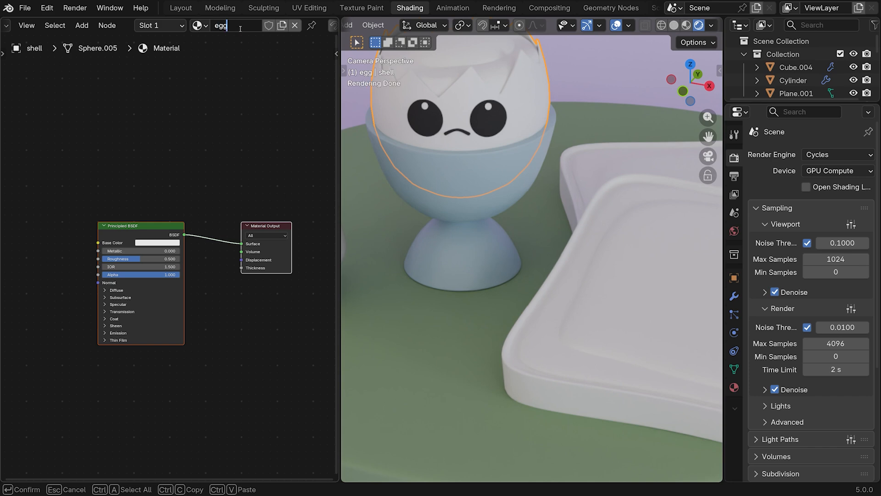
type(" shell")
key("Return")
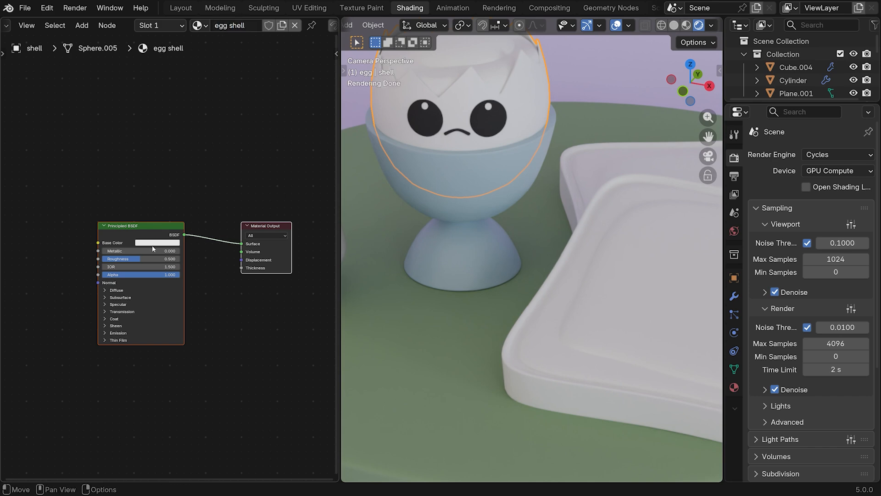
Set the egg shell material's base color to hex #9D8760FF and raise its roughness
left_click(155, 243)
left_click(182, 233)
type("#9D8760FF")
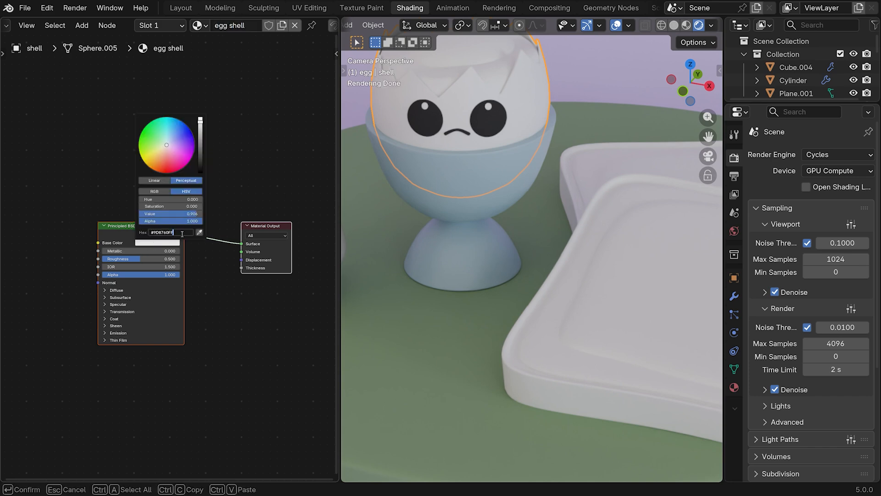
key("Return")
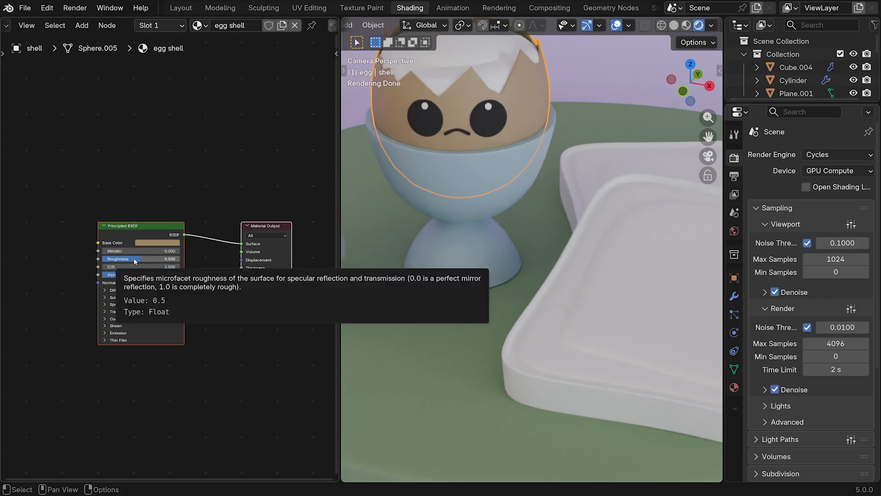
left_click_drag(138, 259, 240, 252)
Give the egg white object inside the shell a new material named "egg white"
left_click_drag(707, 138, 722, 208)
left_click(509, 142)
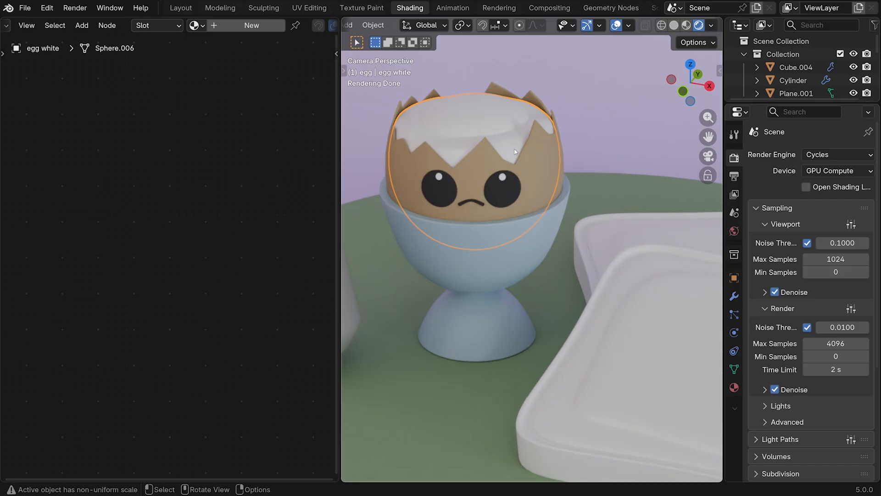
left_click(227, 23)
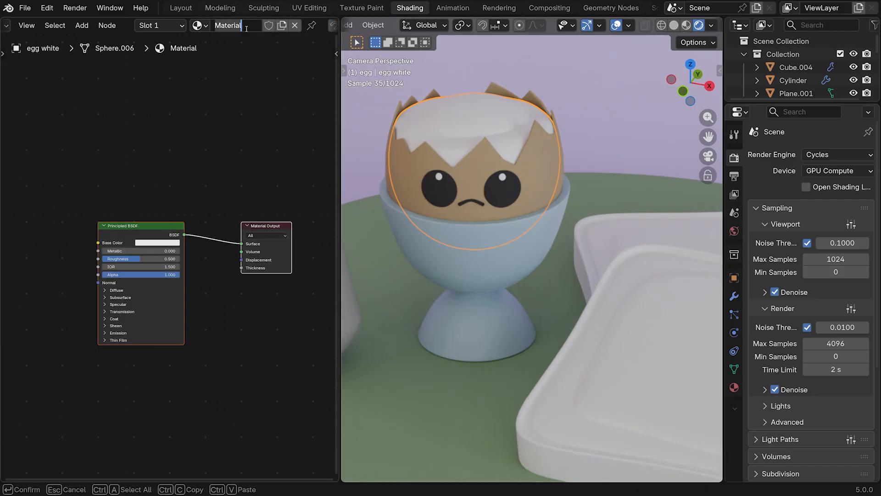
double_click(232, 25)
type("egg white")
key("Return")
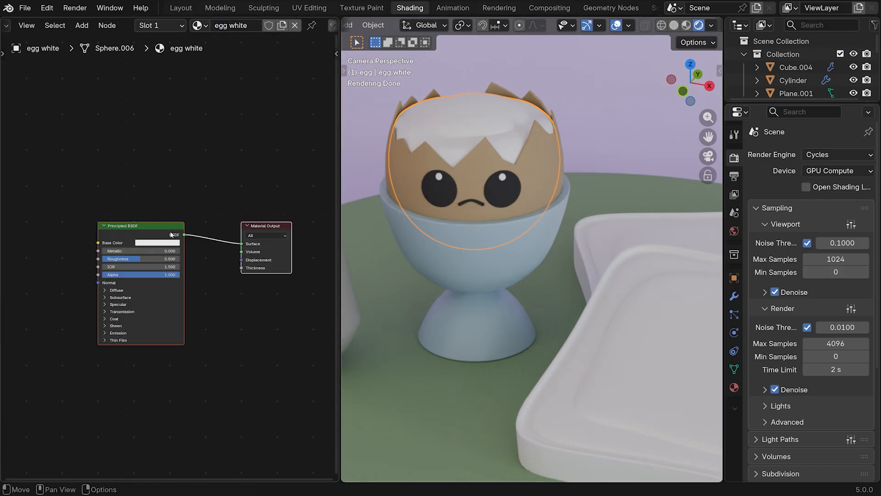
Set the egg white material's base color to hex #E7E2D4FF
left_click(163, 242)
left_click(173, 232)
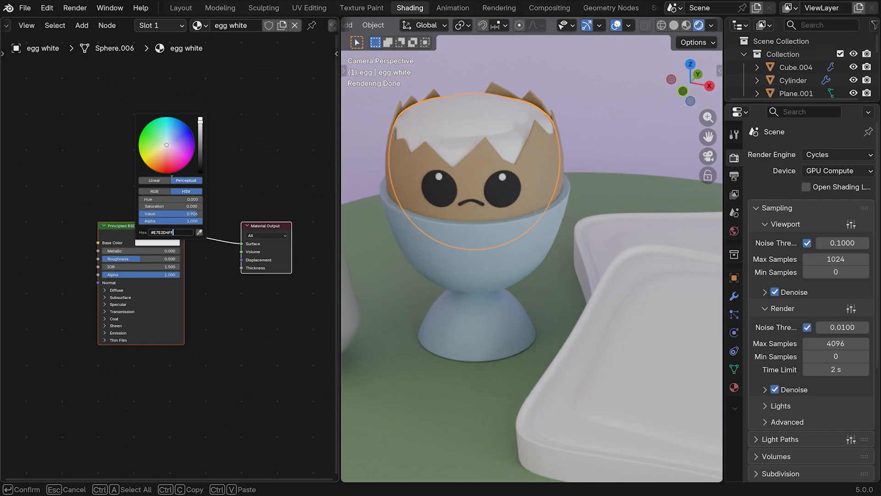
key("Return")
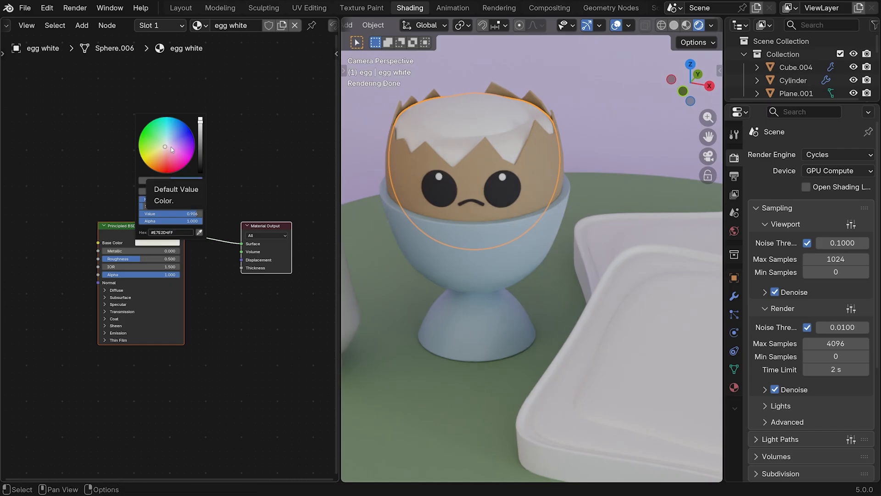
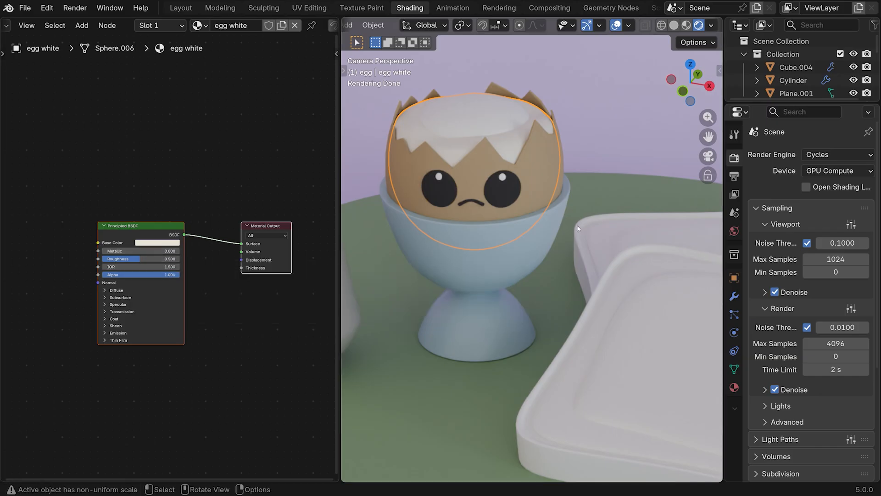
Give the yolk object inside the egg a new material named "yolk"
left_click(471, 115)
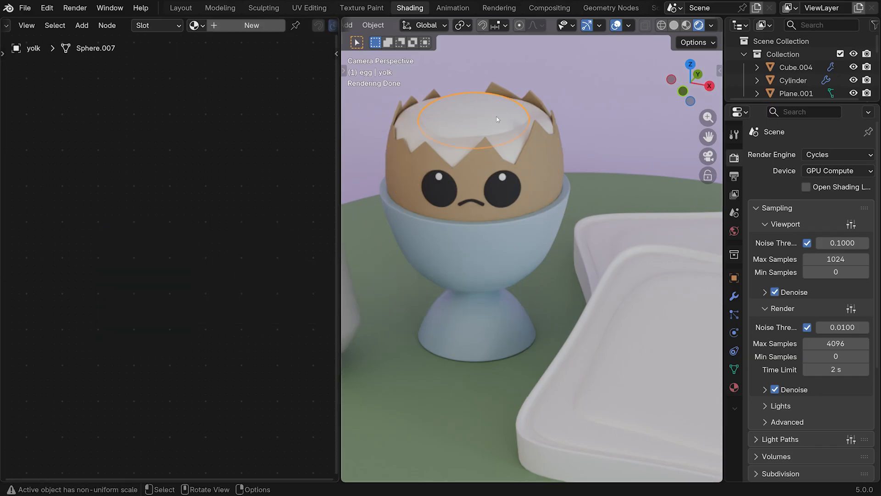
left_click(238, 25)
double_click(238, 25)
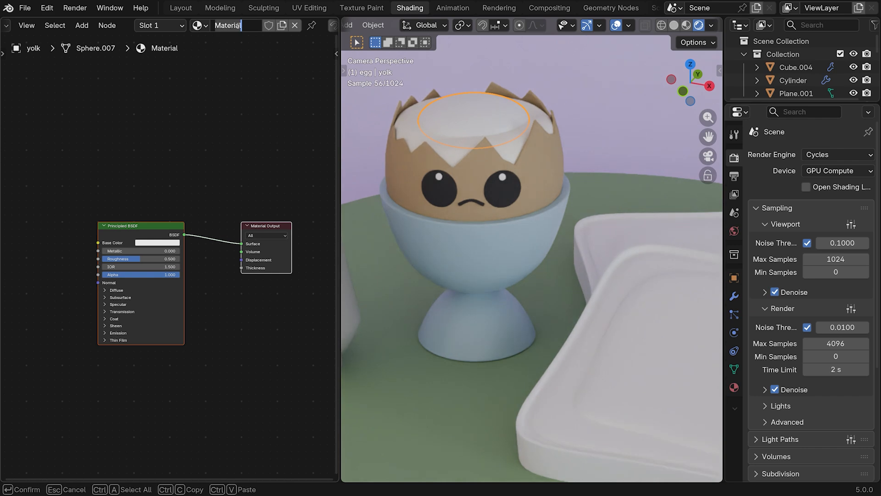
type("yolk")
key("Return")
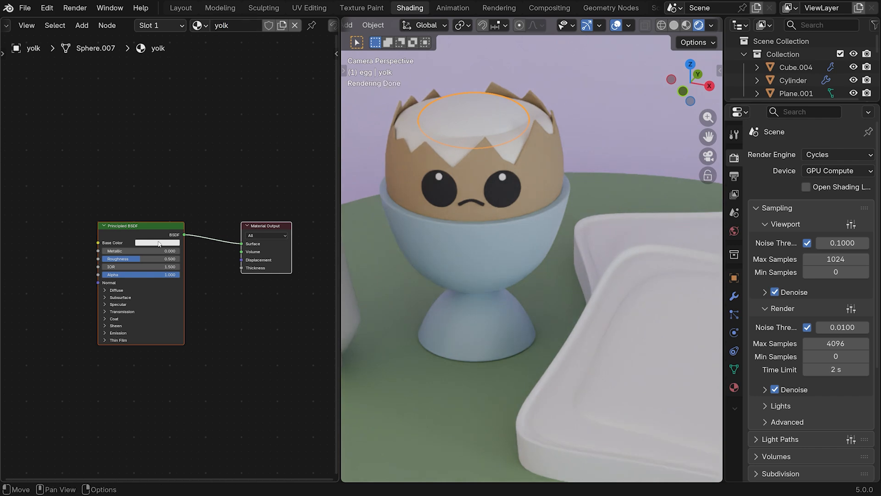
Set the yolk material's base color to hex #E7BB00FF and lower its roughness to about 0.157
left_click(157, 242)
left_click(180, 232)
type("#E7BB00FF")
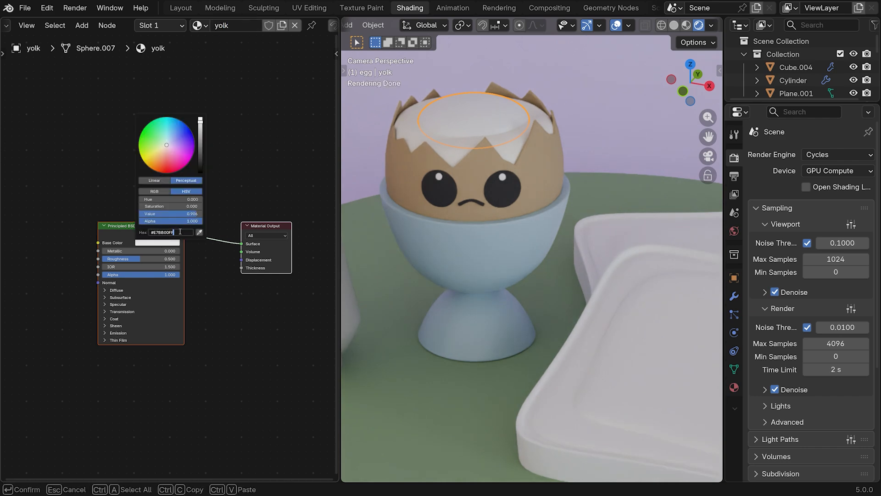
key("Return")
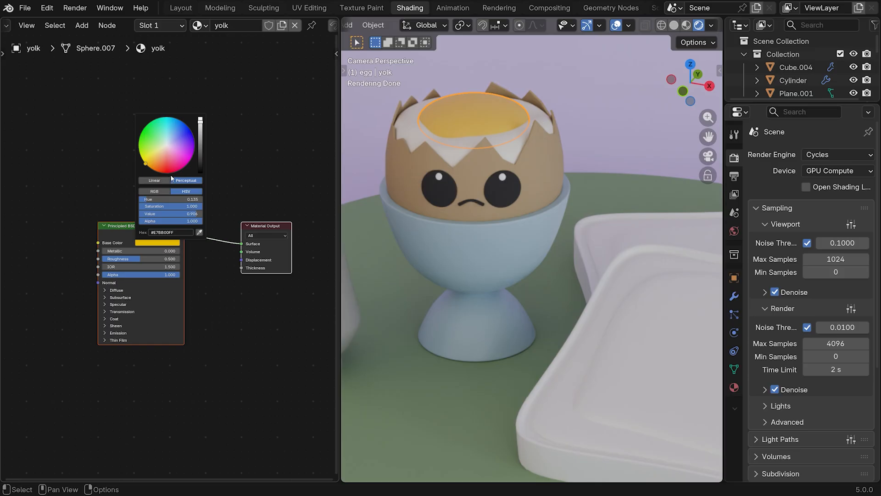
left_click_drag(142, 259, 114, 259)
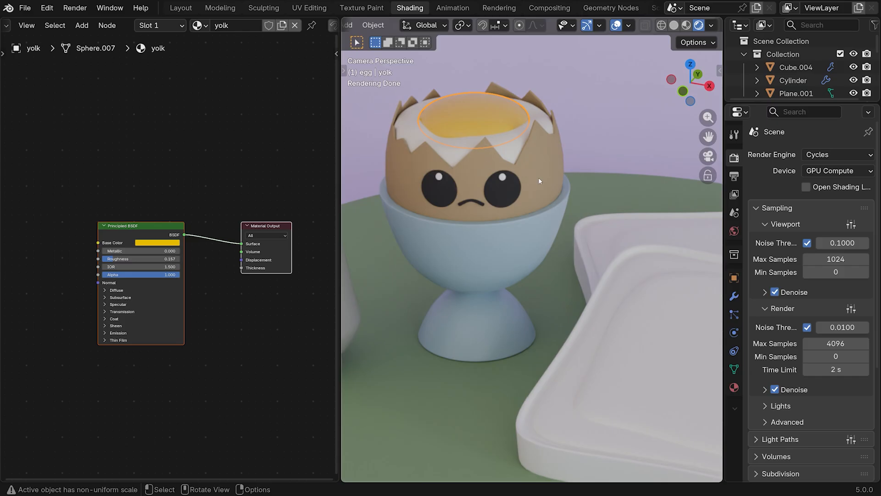
Give the butter layer on the front toast slice a new material named "butter"
scroll(649, 284, "down", 2)
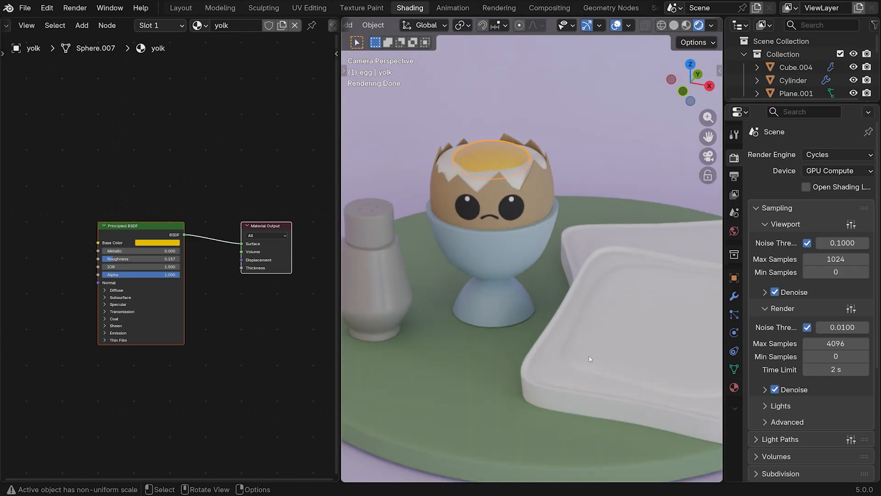
left_click(617, 338)
left_click(247, 26)
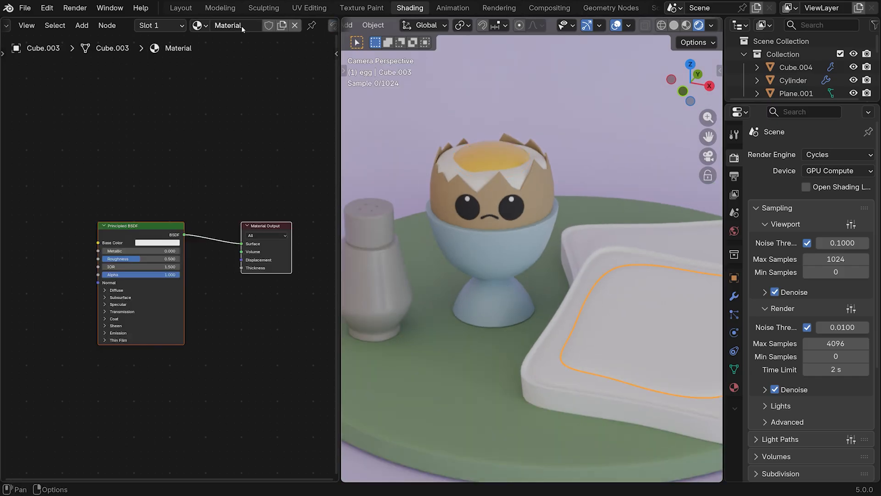
double_click(231, 26)
type("butter")
key("Return")
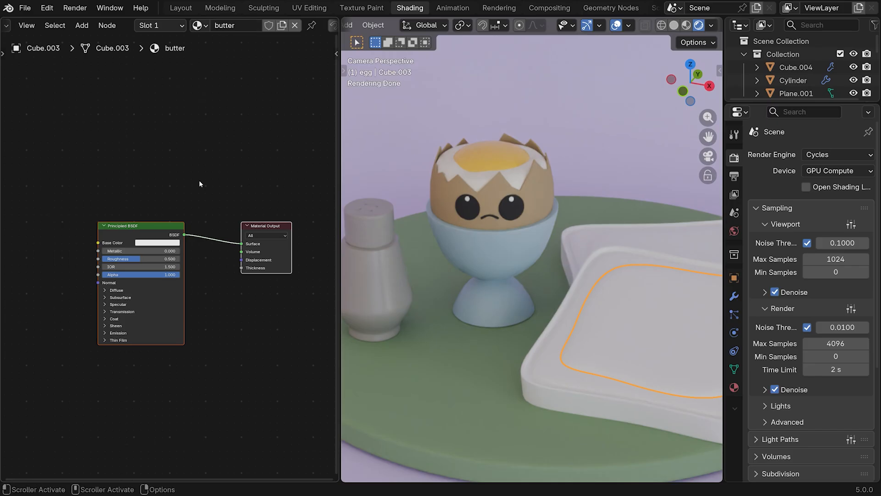
Set the butter material's base color to hex #E7D3A7FF and lower its roughness to about 0.186
left_click(162, 243)
left_click(176, 231)
type("#E7D3A7FF")
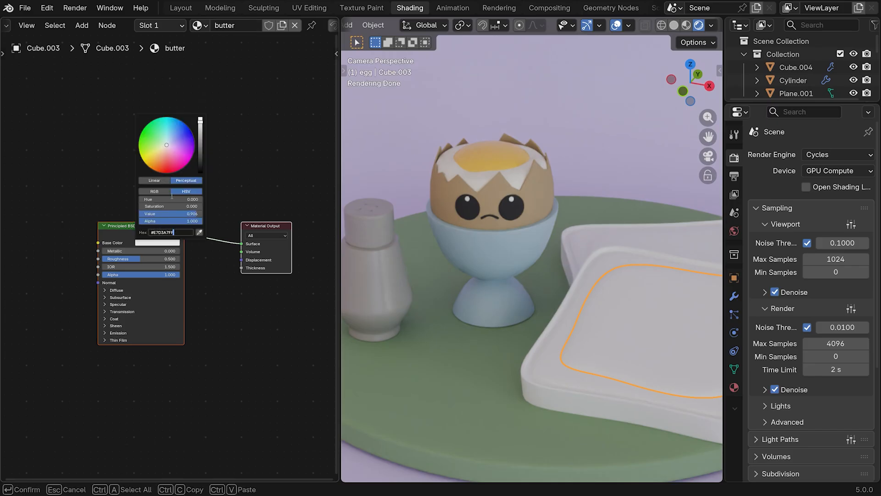
key("Return")
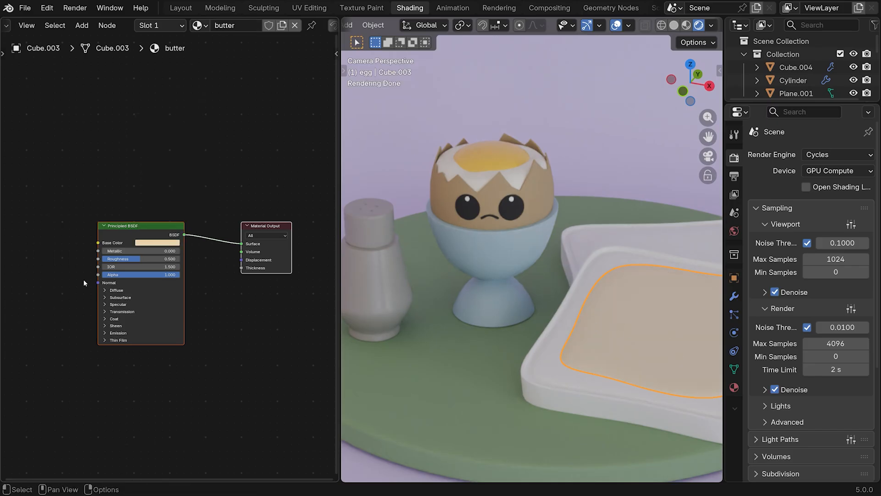
left_click_drag(138, 259, 114, 259)
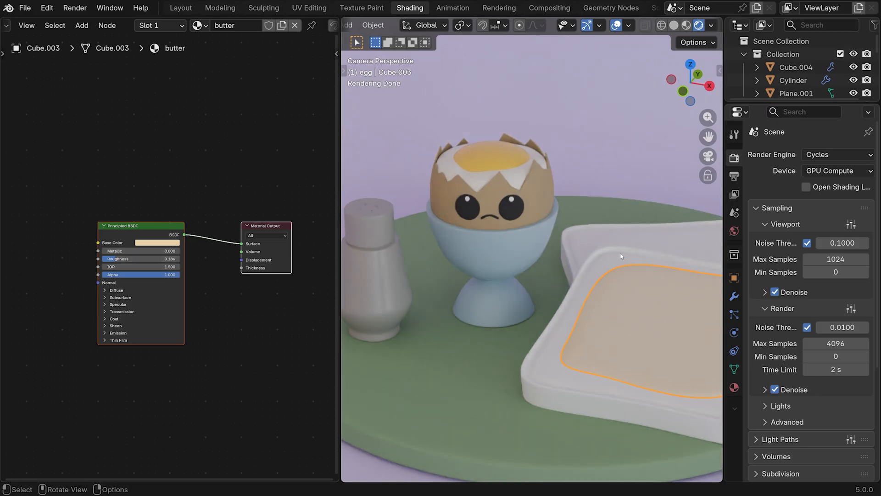
Link the butter material from the front toast's butter layer to the butter layer on the back slice
left_click(683, 245)
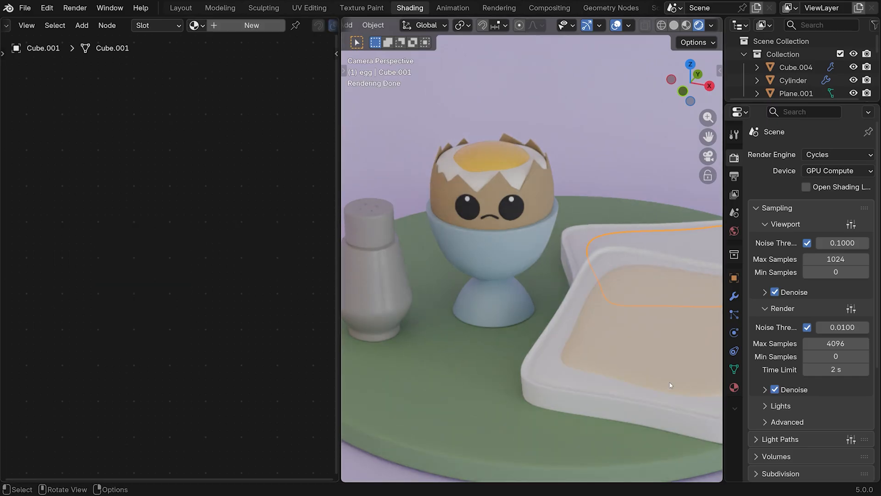
left_click(633, 325)
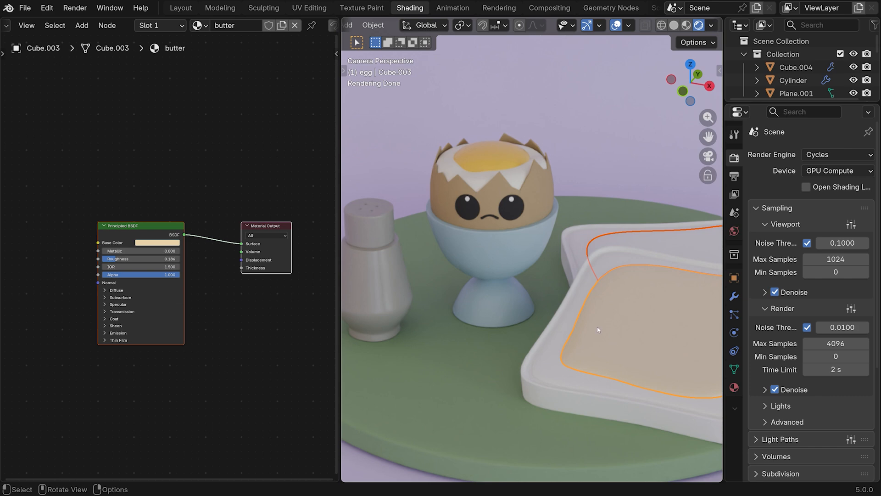
key("ctrl+l")
left_click(568, 255)
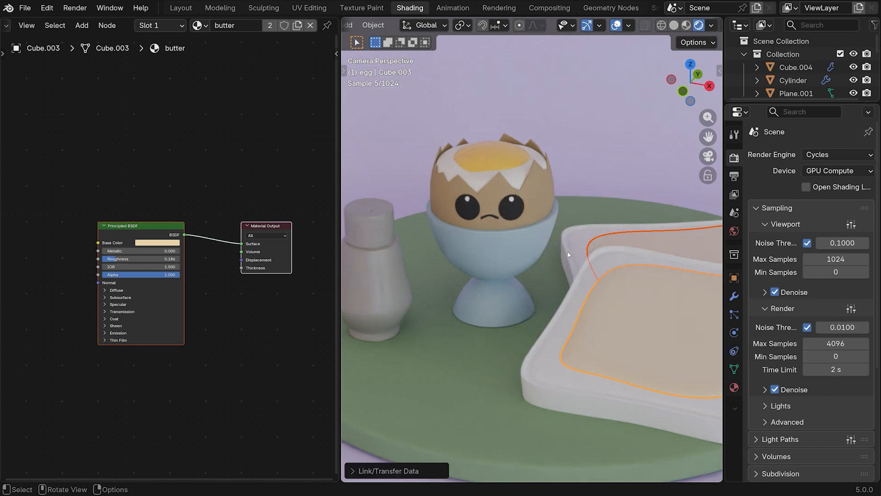
Give the front toast slice a new material named "toast 1"
left_click(543, 356)
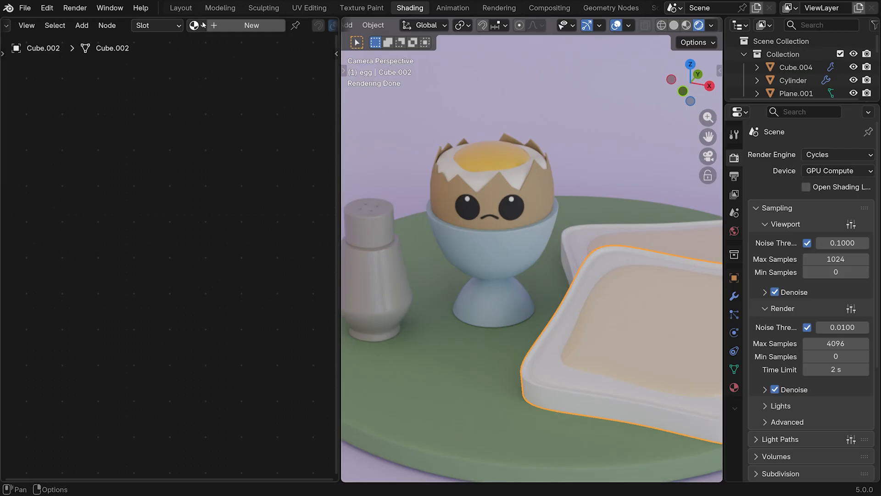
left_click(236, 26)
double_click(236, 27)
type("toast")
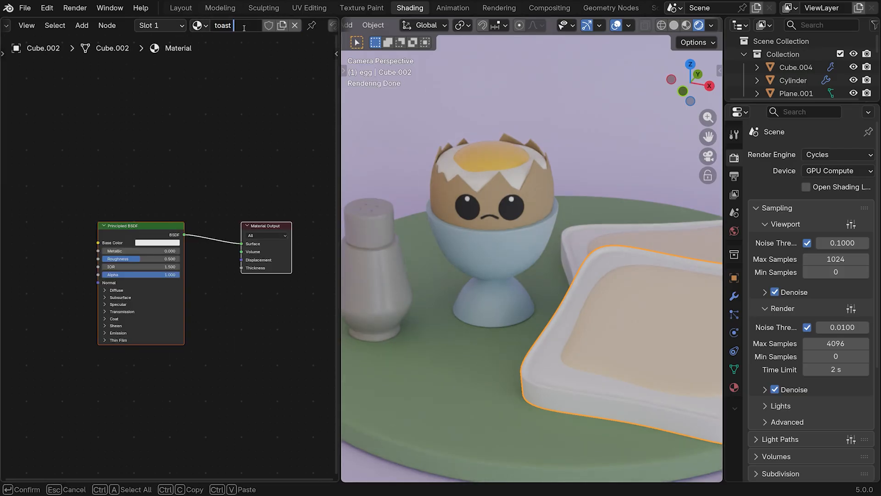
type(" 1")
key("Return")
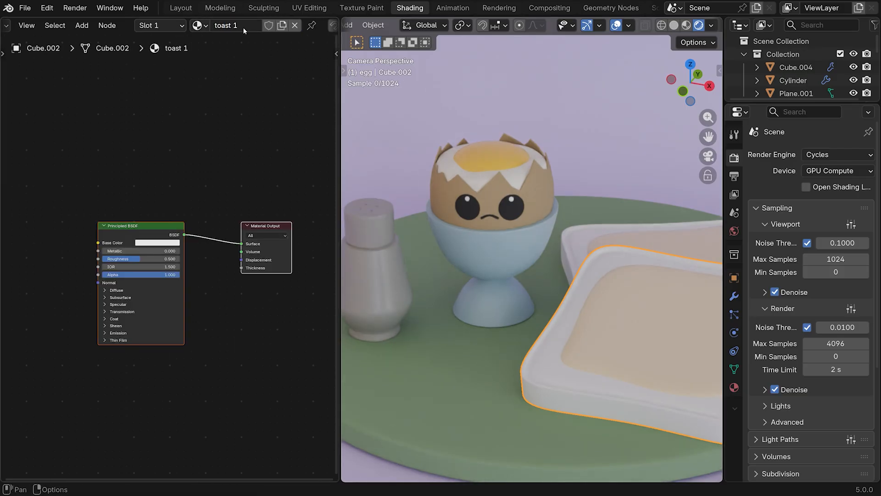
Set the toast 1 material's base color to hex #CEBB75FF and raise its roughness to 1.0
left_click(156, 242)
left_click(172, 231)
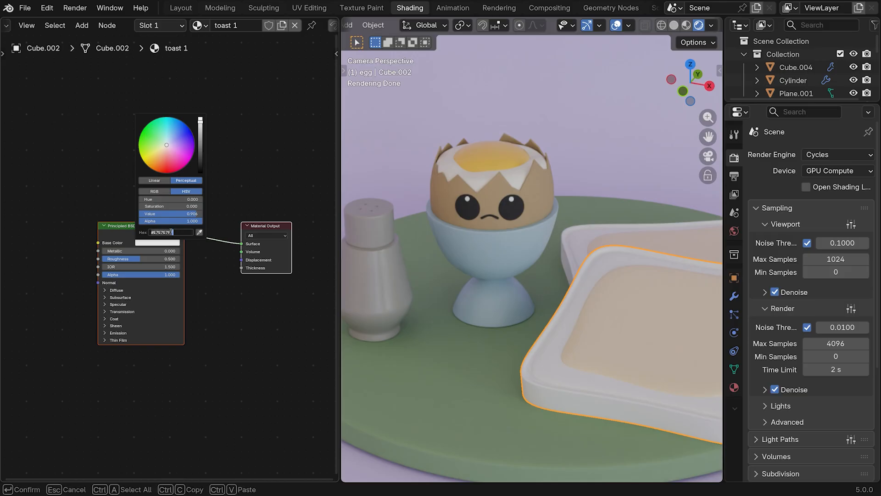
type("#CEBB75FF")
key("Return")
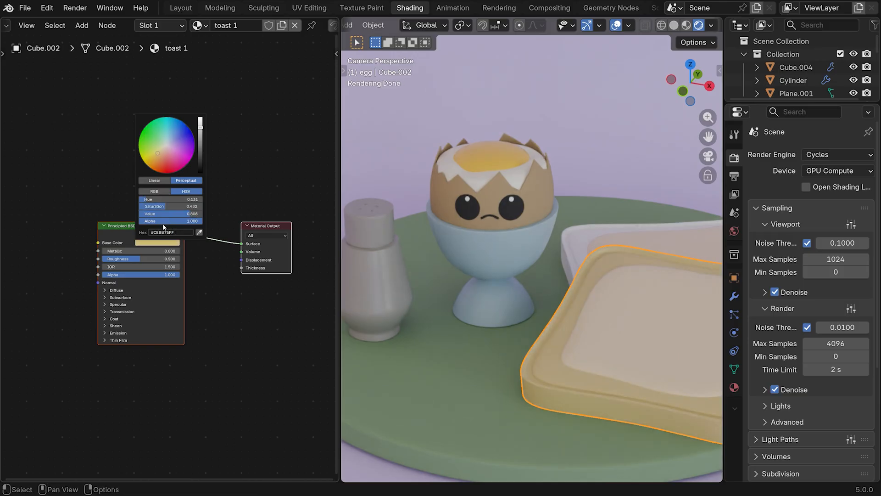
left_click_drag(143, 259, 198, 260)
Link the toast 1 material from the front toast slice to the back slice
left_click(574, 242)
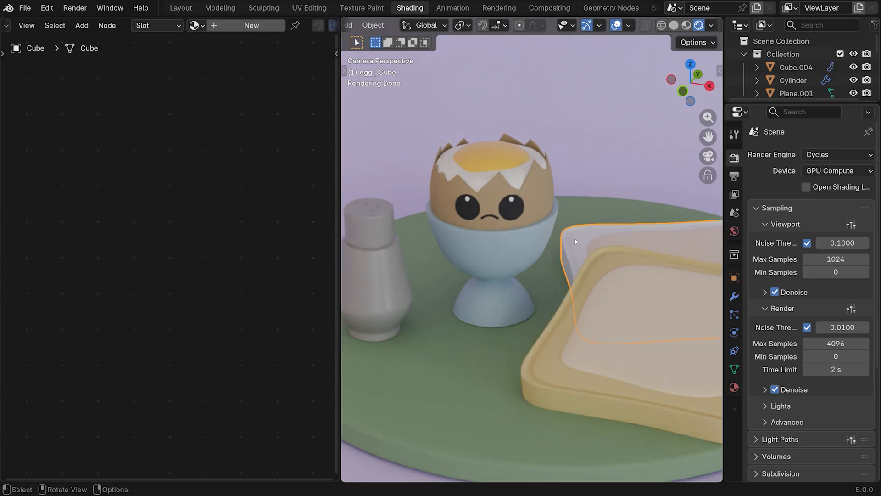
left_click(582, 331)
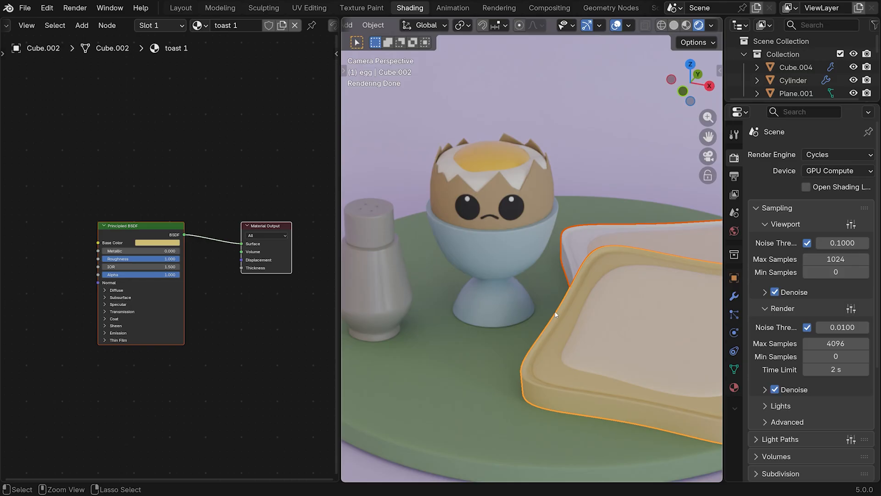
key("ctrl+l")
left_click(538, 308)
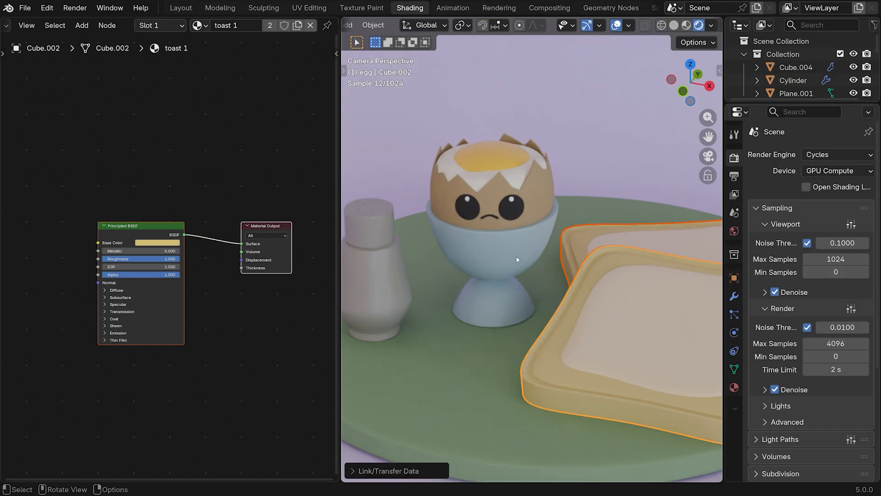
Add a second material slot to the front toast slice with a new material named "crust"
left_click(577, 278)
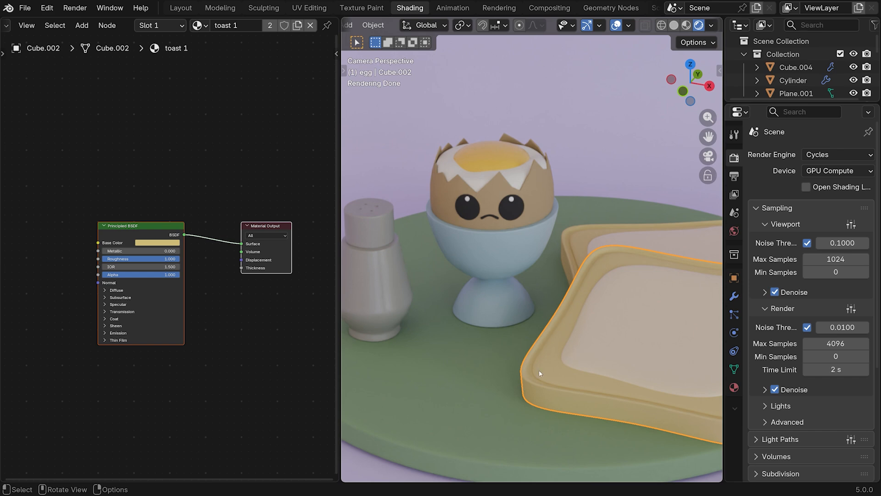
left_click(174, 23)
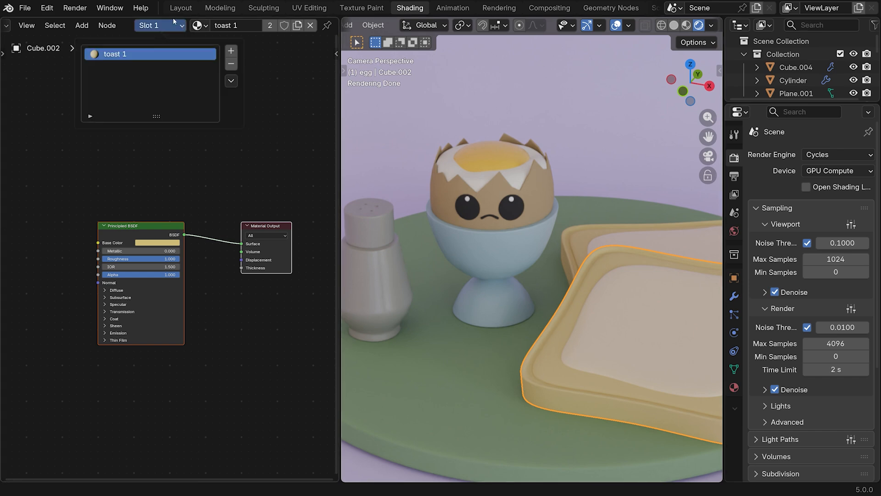
left_click(231, 50)
left_click(216, 26)
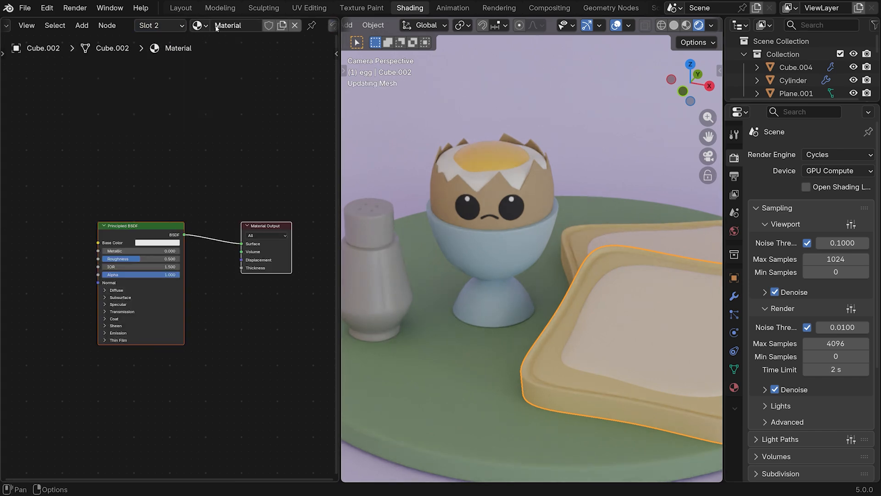
left_click(216, 27)
type("c")
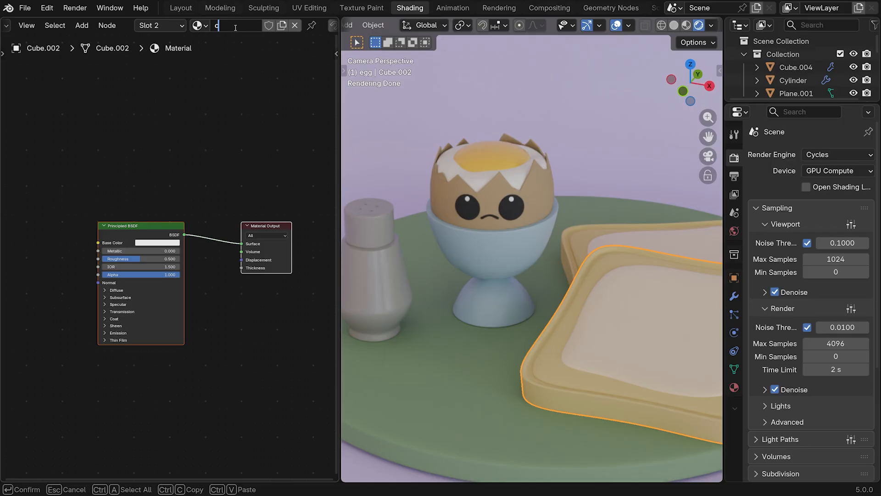
type("rust")
key("Return")
Set the crust material's base color to hex #7D5327FF and raise its roughness to 1.0
left_click(156, 243)
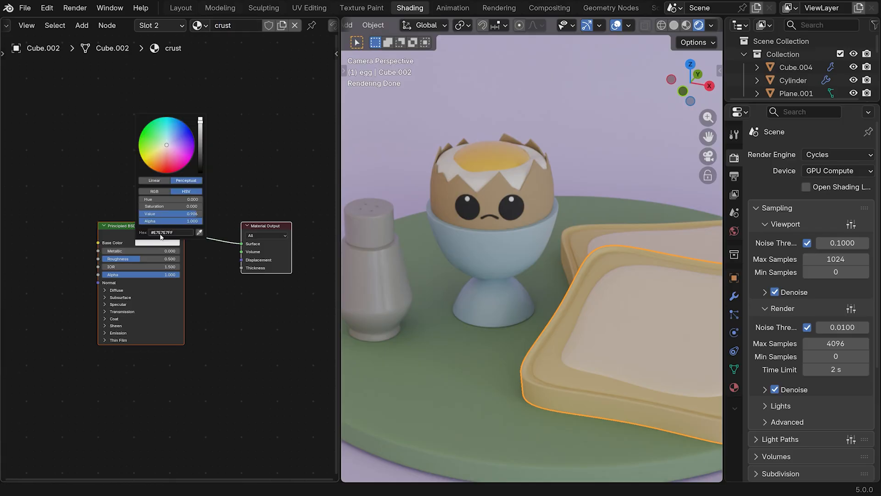
left_click(161, 233)
type("#7D5327FF")
key("Return")
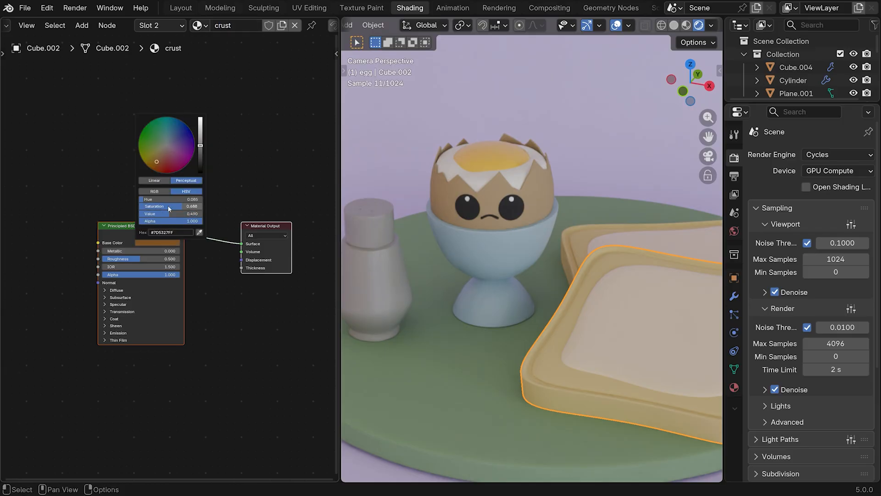
left_click_drag(134, 260, 220, 255)
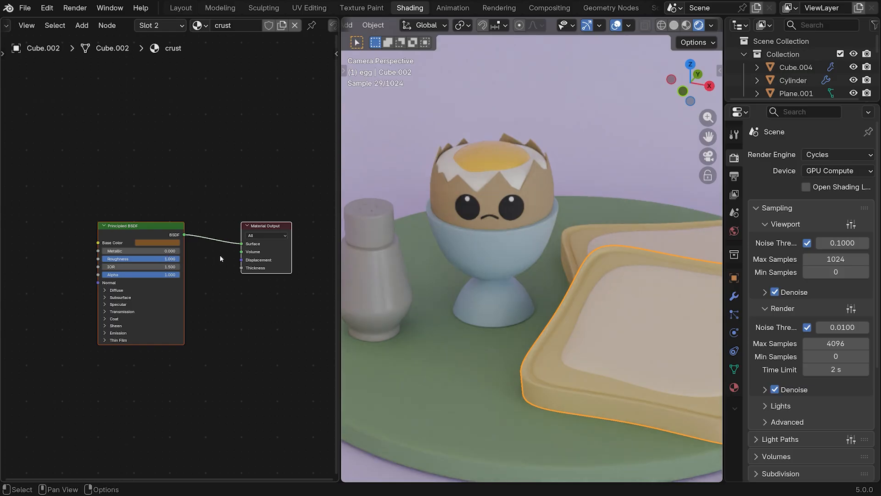
Assign the crust material to the outer side and rim faces of the front toast slice
left_click_drag(708, 137, 679, 133)
middle_click_drag(581, 295, 505, 265, "shift")
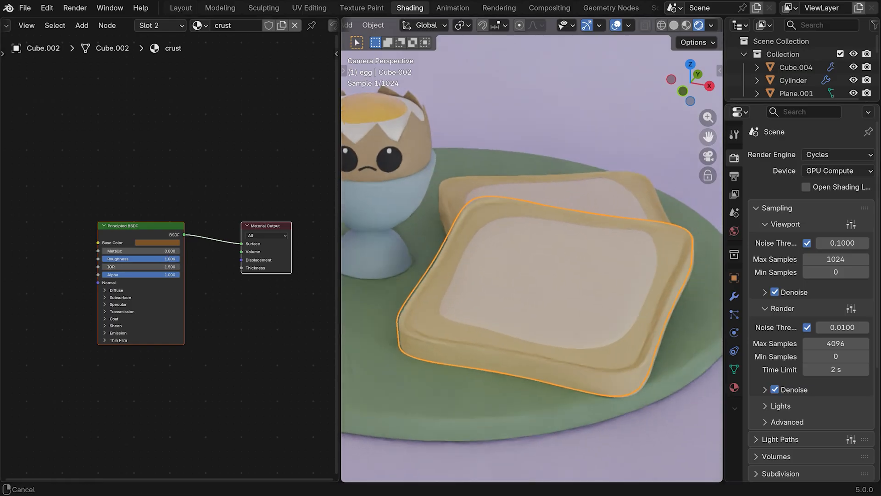
key("Tab")
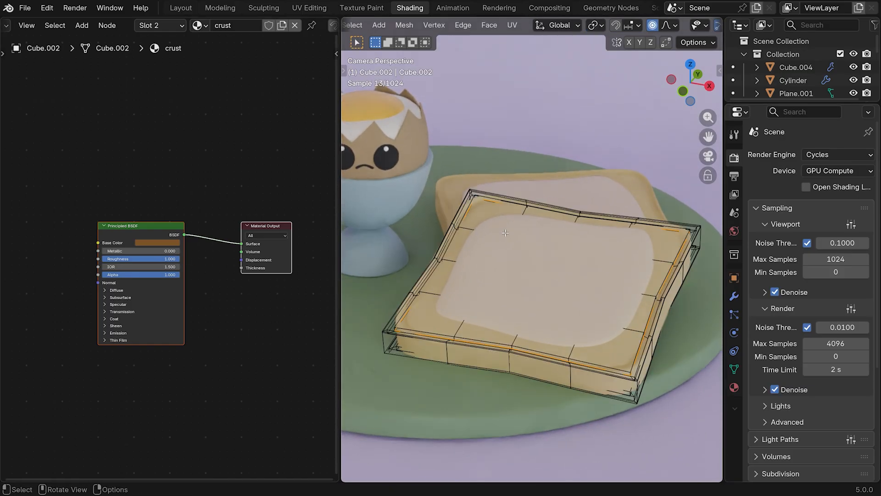
middle_click_drag(586, 271, 591, 272)
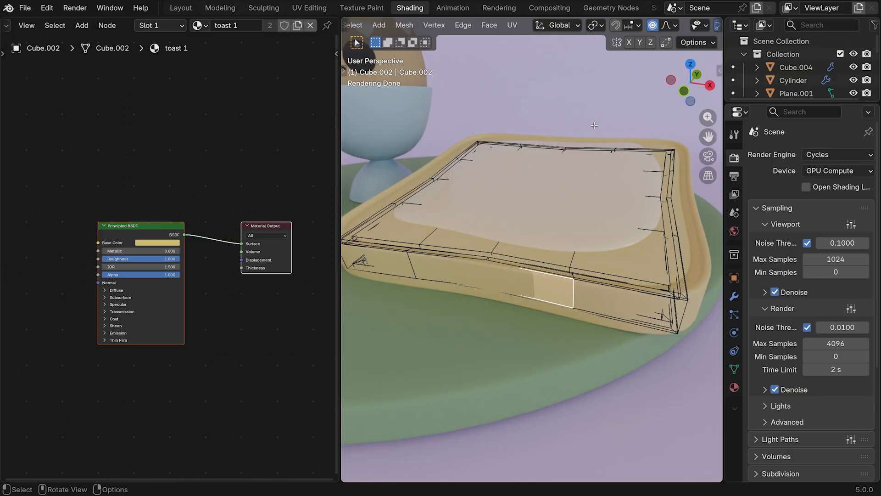
middle_click_drag(594, 125, 418, 203)
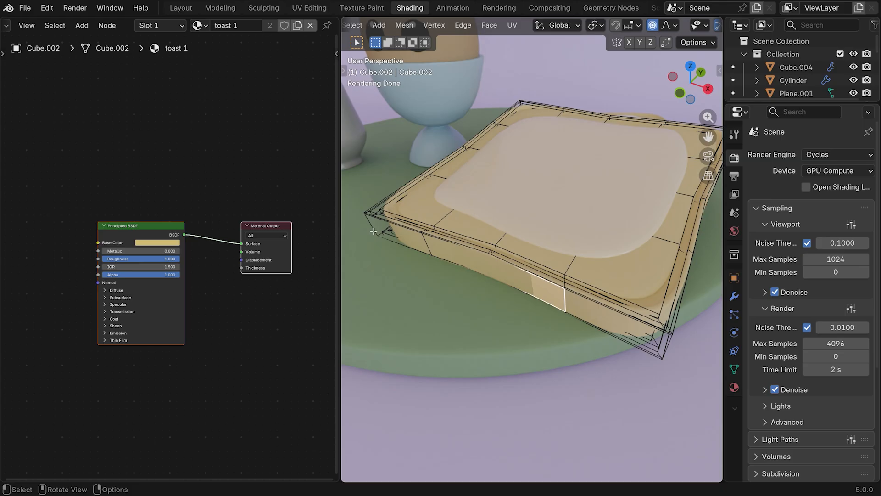
left_click(427, 240, "alt")
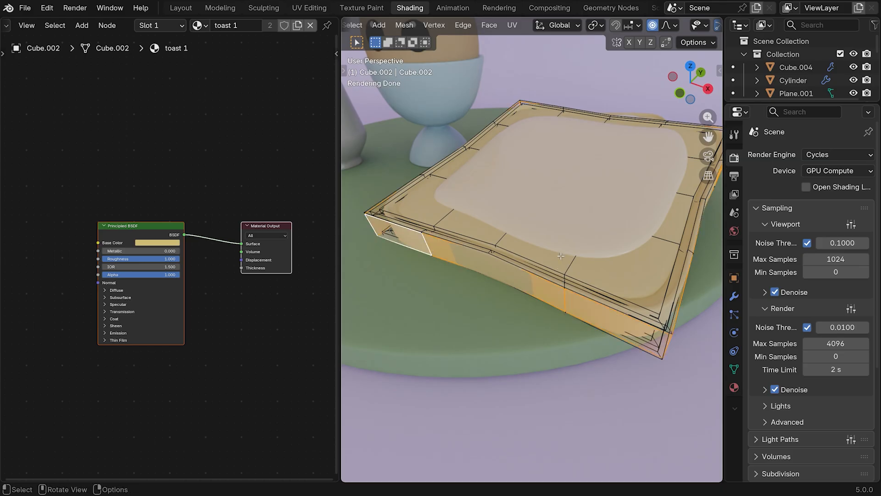
key("ctrl")
key("ctrl+KP_Add")
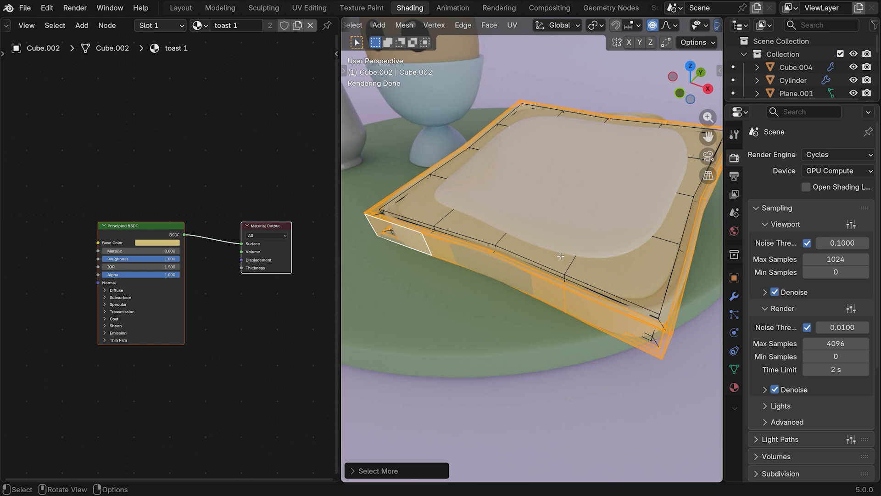
key("ctrl")
left_click(180, 27)
left_click(118, 68)
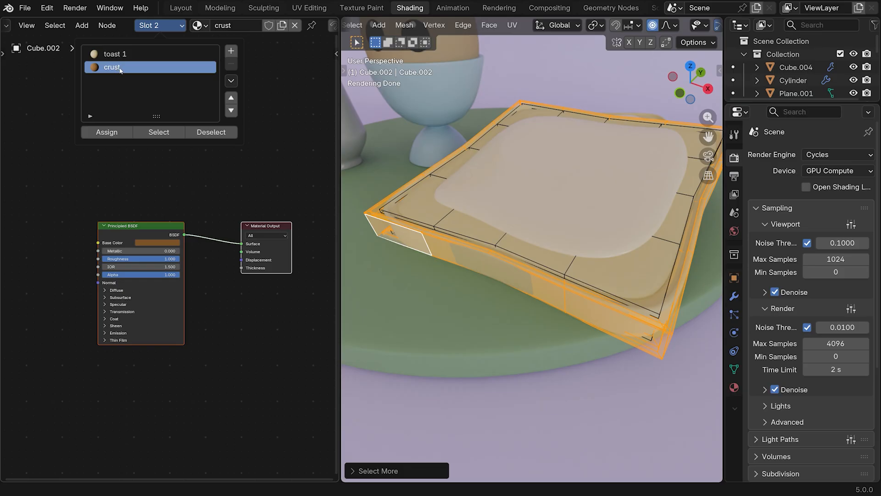
left_click(114, 133)
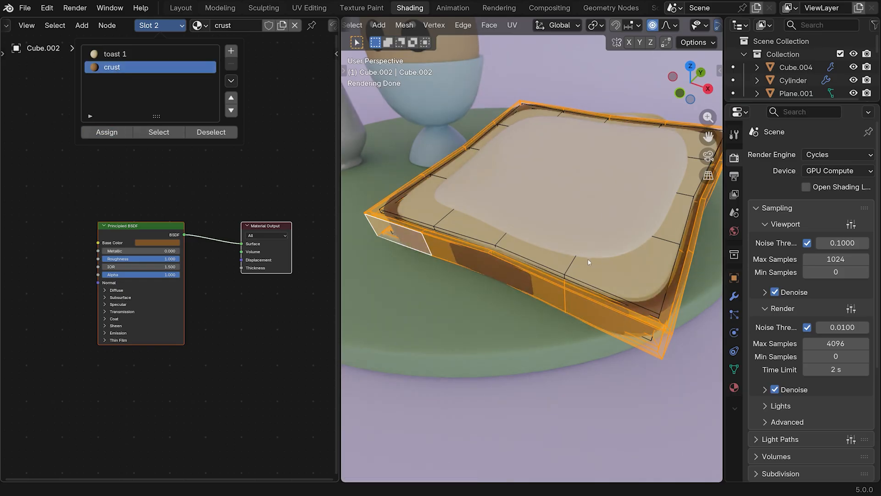
key("Tab")
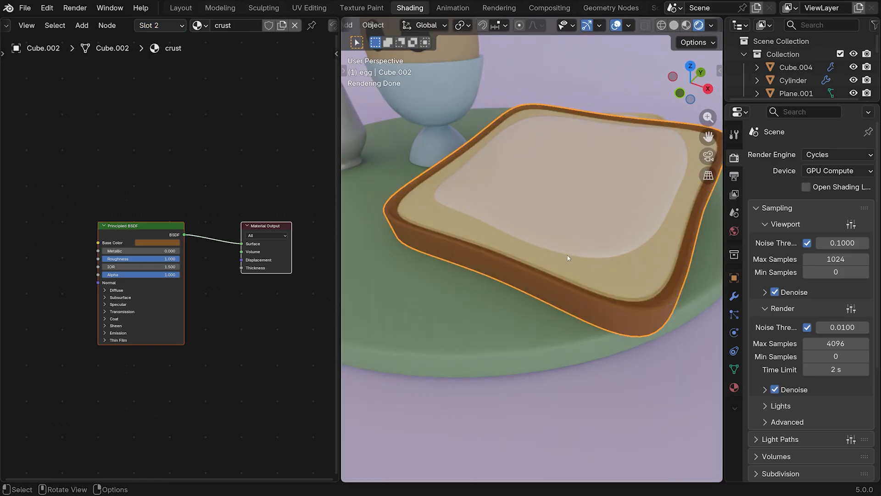
Add a second material slot to the back toast slice and link the existing crust material to it
left_click(563, 156)
scroll(563, 155, "down", 5)
left_click(618, 161)
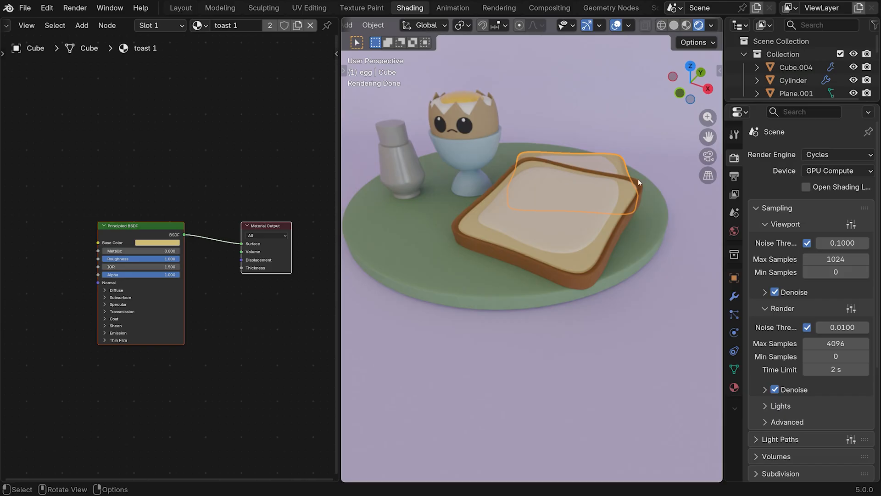
left_click(181, 26)
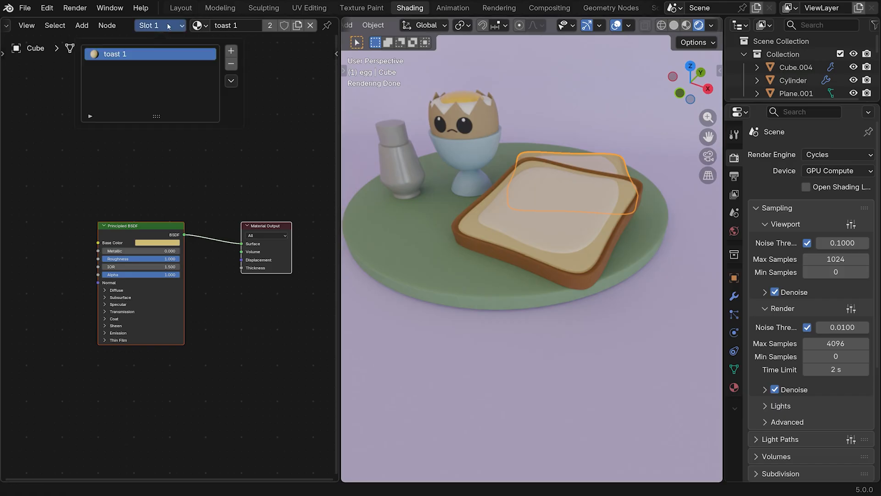
left_click(231, 51)
left_click(197, 26)
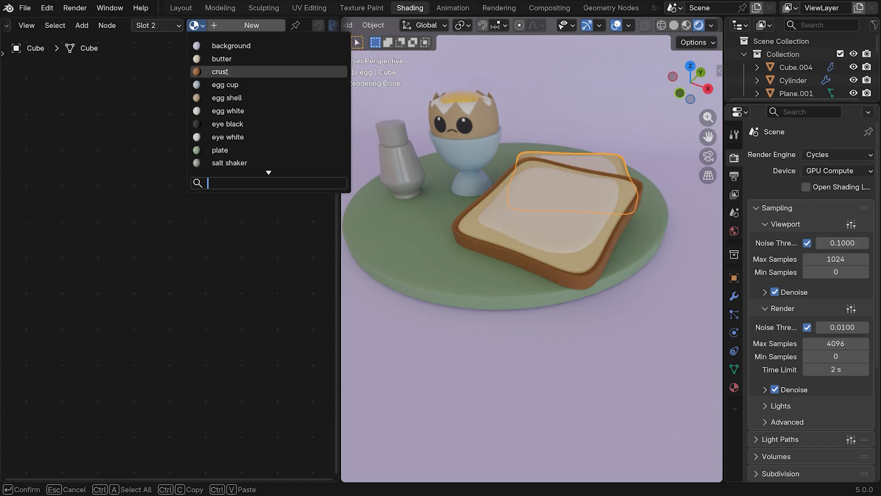
left_click(220, 72)
Isolate the back toast slice, assign crust to its outer side and rim faces, and return to the full scene
key("Tab")
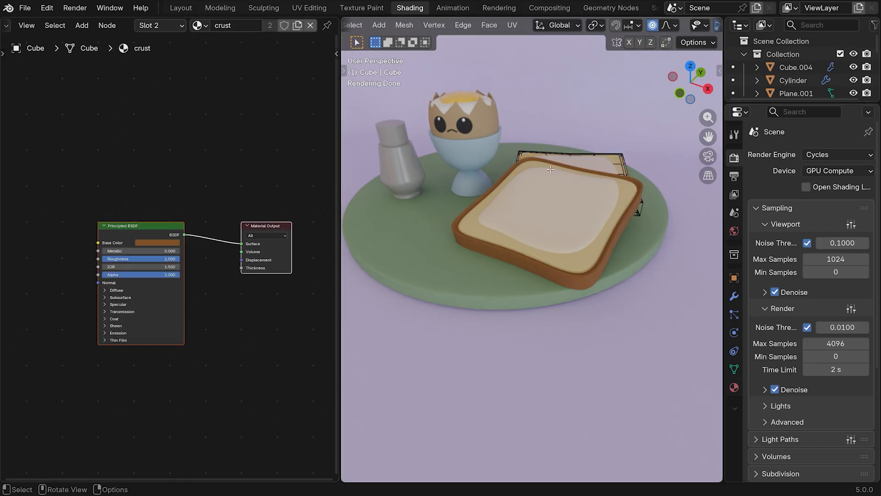
key("KP_Divide")
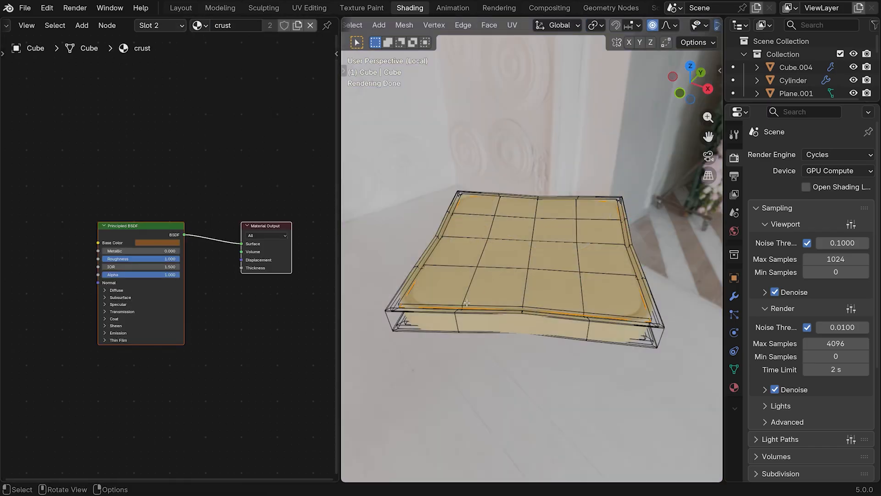
left_click(460, 324, "alt")
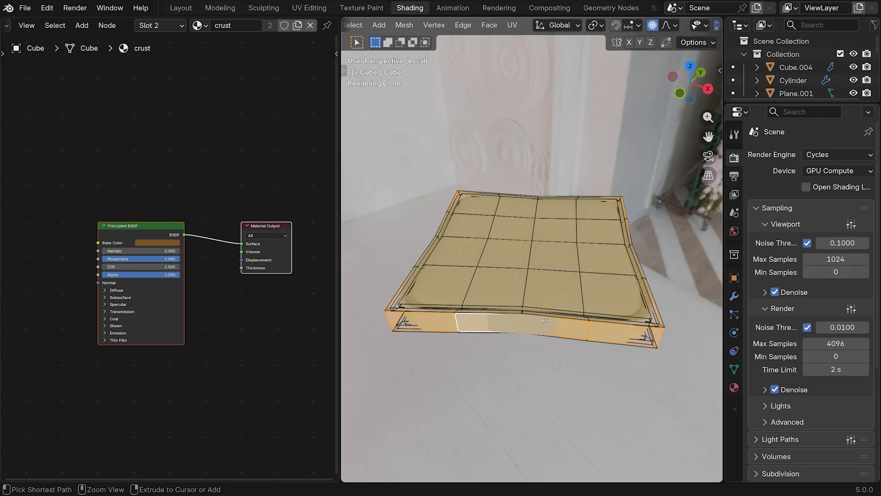
key("ctrl+KP_Add")
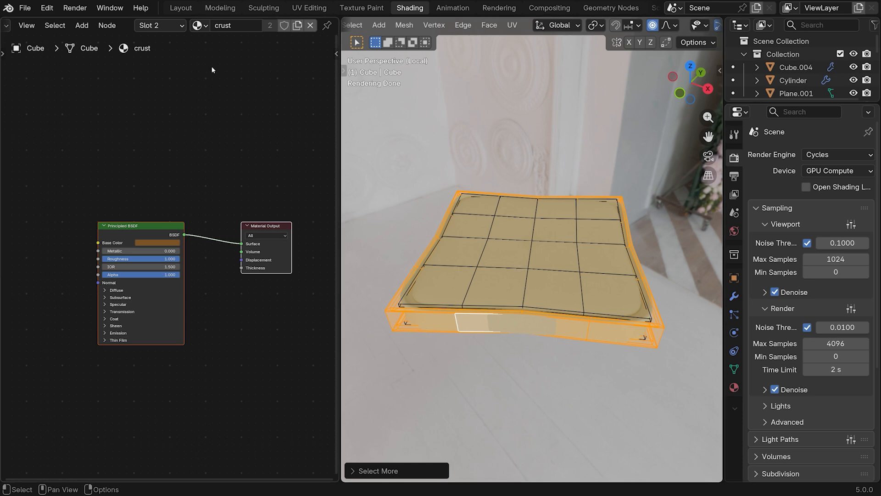
left_click(161, 25)
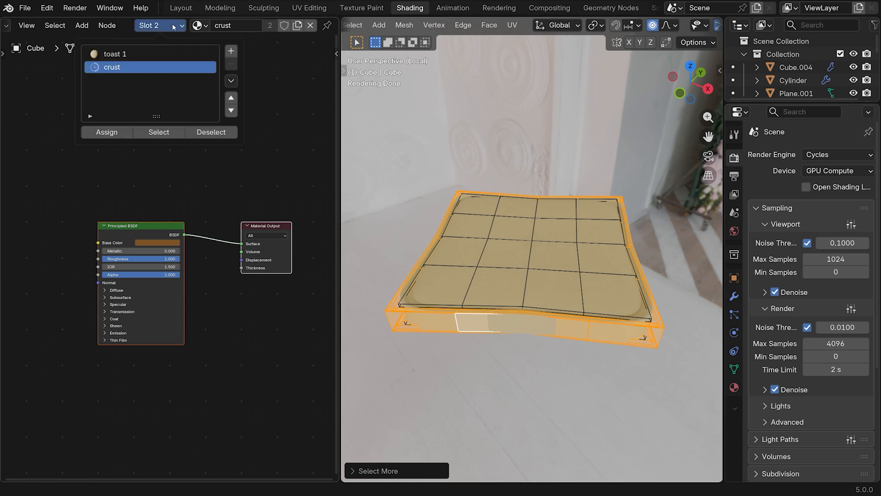
left_click(107, 133)
key("Tab")
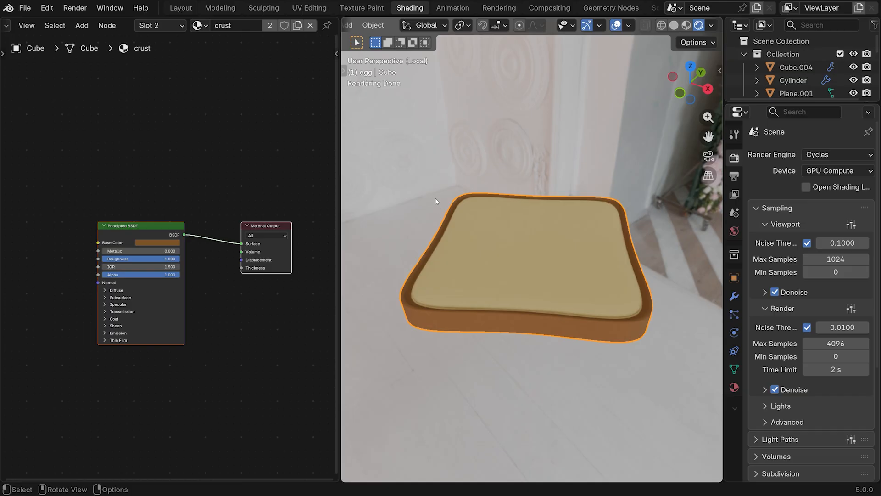
key("KP_Divide")
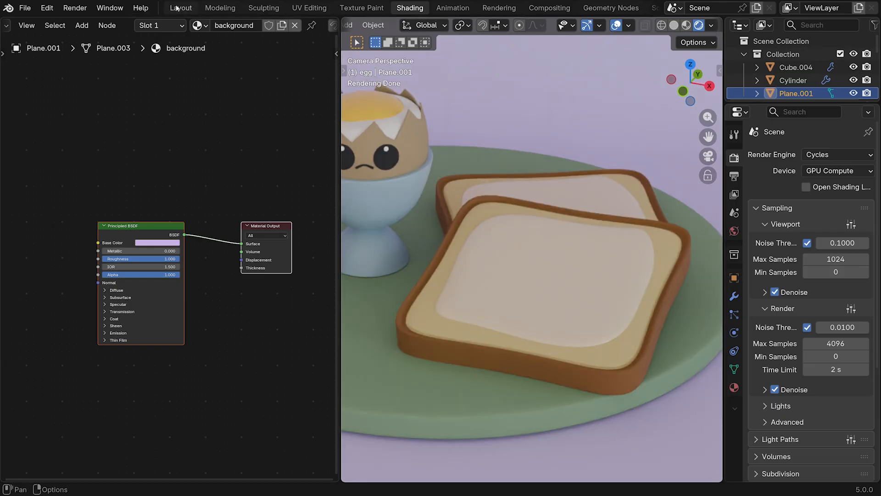
Switch to the Layout workspace with rendered shading and bring the camera closer to the plate
left_click(183, 8)
left_click(697, 26)
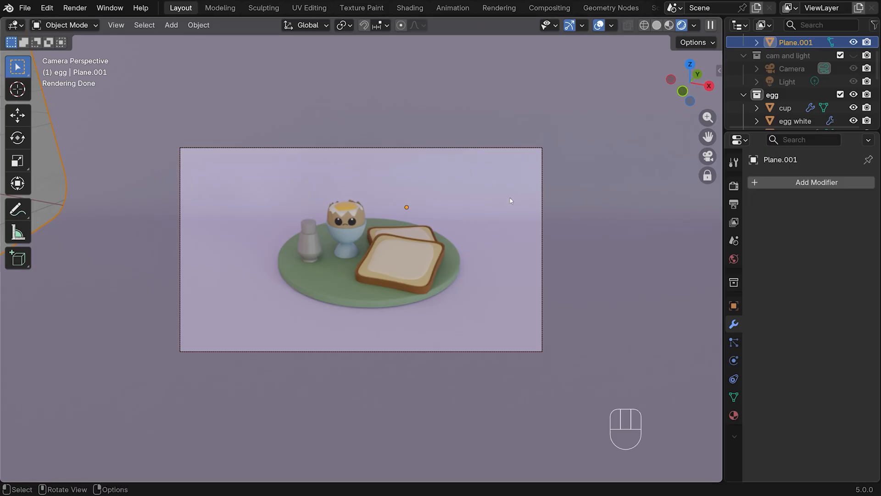
scroll(510, 201, "up", 2)
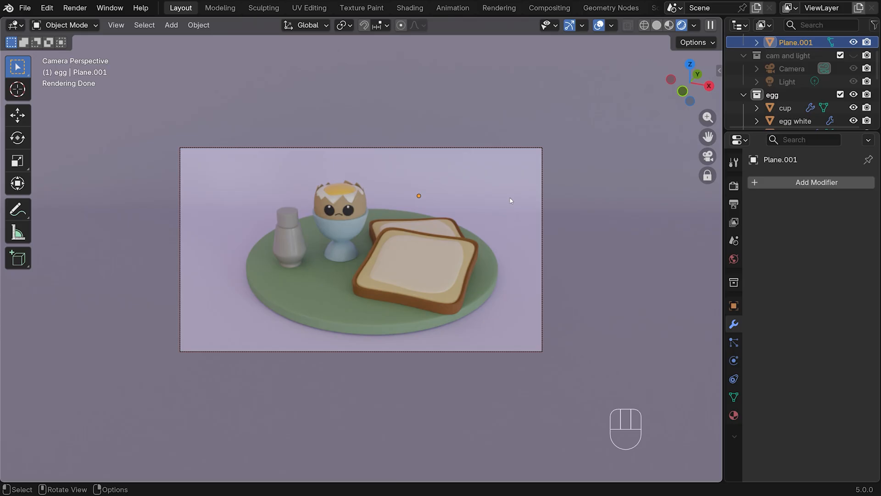
scroll(511, 201, "up", 2)
scroll(511, 201, "down", 2)
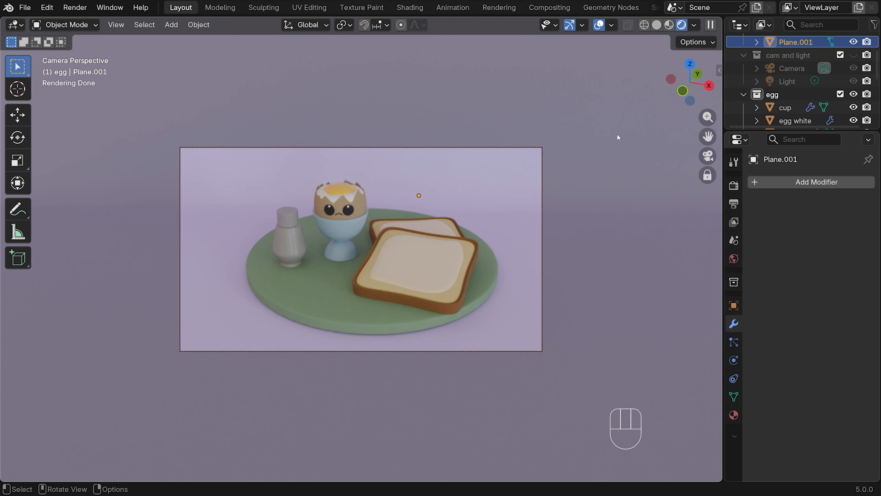
Set the color management look to Punchy for the AgX view transform
left_click(733, 185)
scroll(786, 193, "down", 5)
scroll(786, 192, "down", 3)
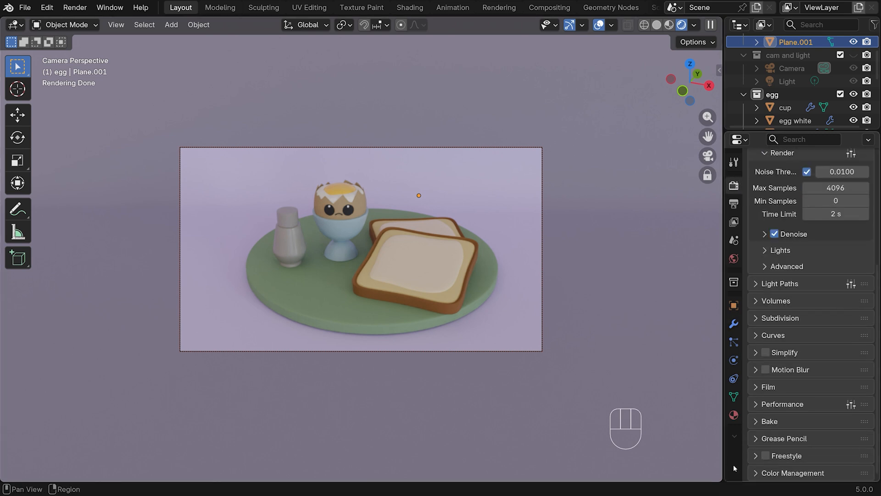
left_click(757, 473)
scroll(789, 385, "down", 8)
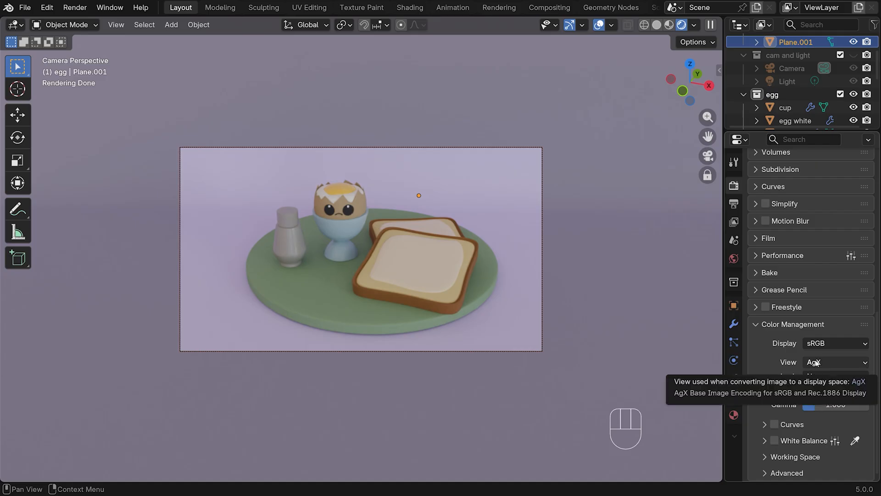
left_click(831, 365)
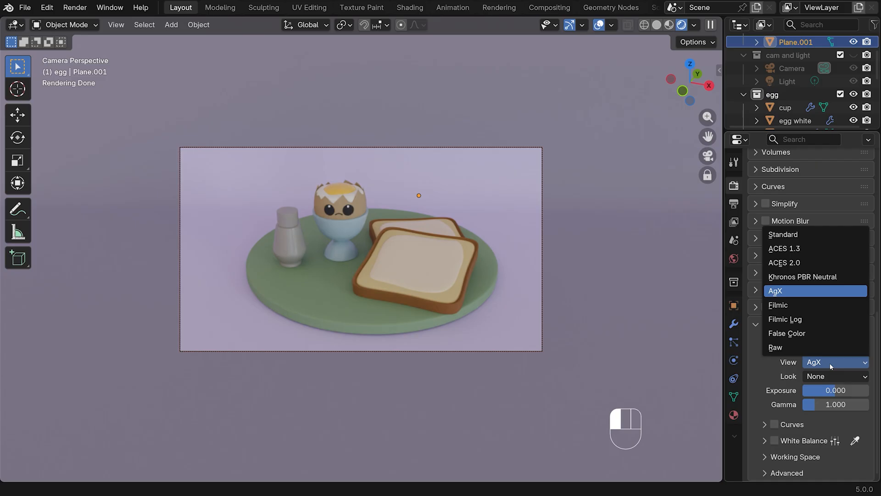
left_click(831, 365)
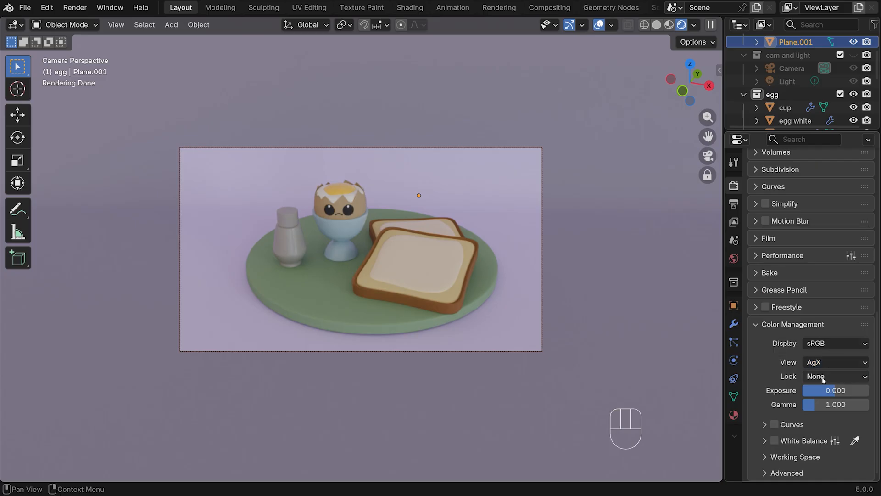
left_click_drag(821, 376, 780, 248)
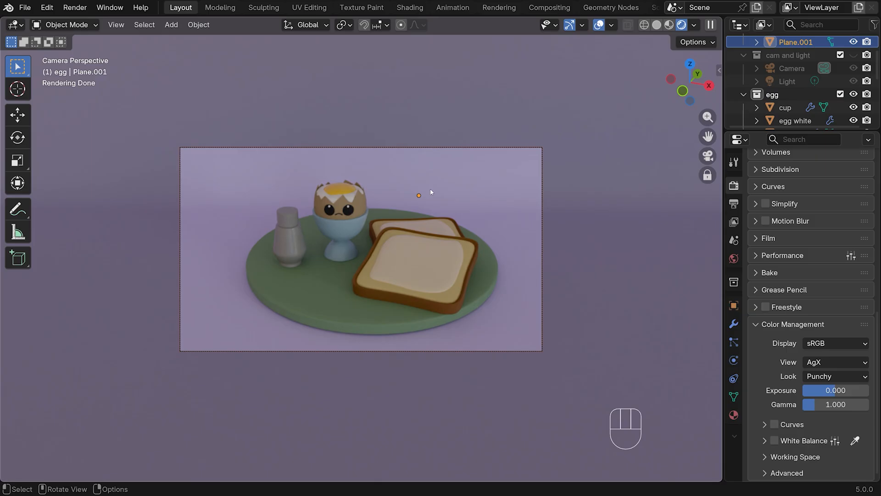
Place the 3D cursor in front of the plate on the salt shaker's side and add an area light there
key("KP_7")
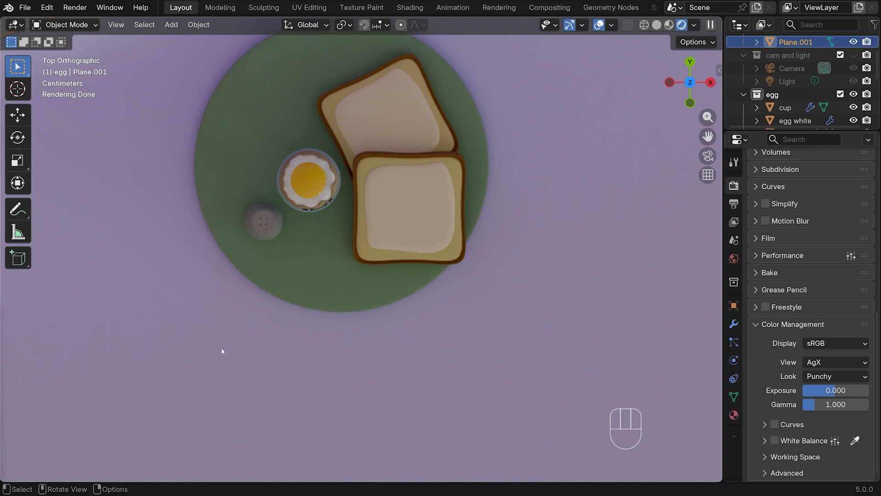
right_click(211, 354, "shift")
key("shift+a")
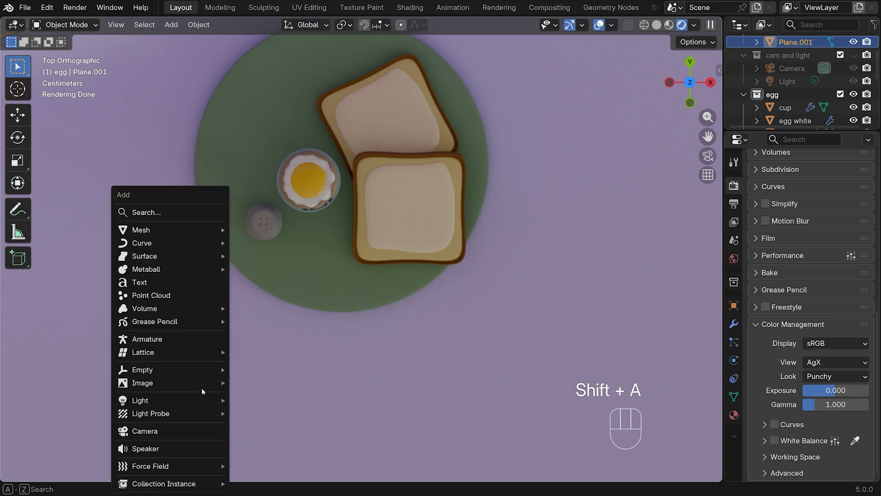
mouse_move(194, 405)
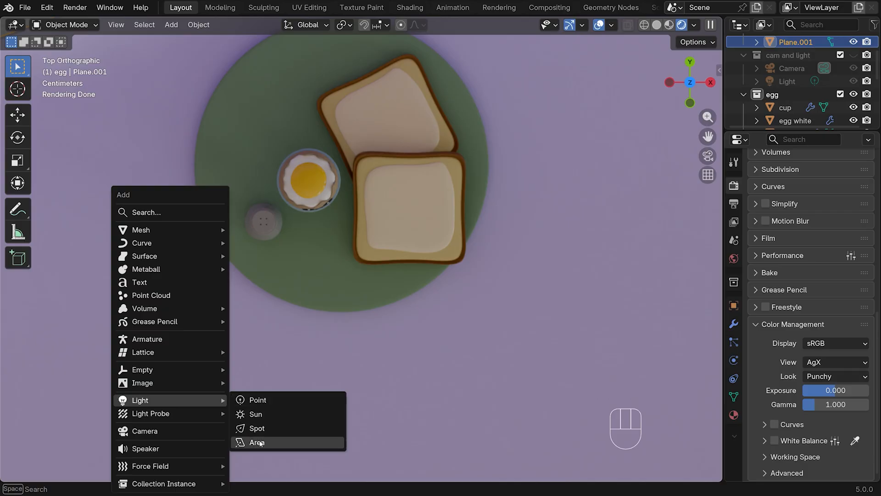
left_click(256, 441)
Raise the area light in front of the plate and tilt it down toward the egg and toast
key("KP_3")
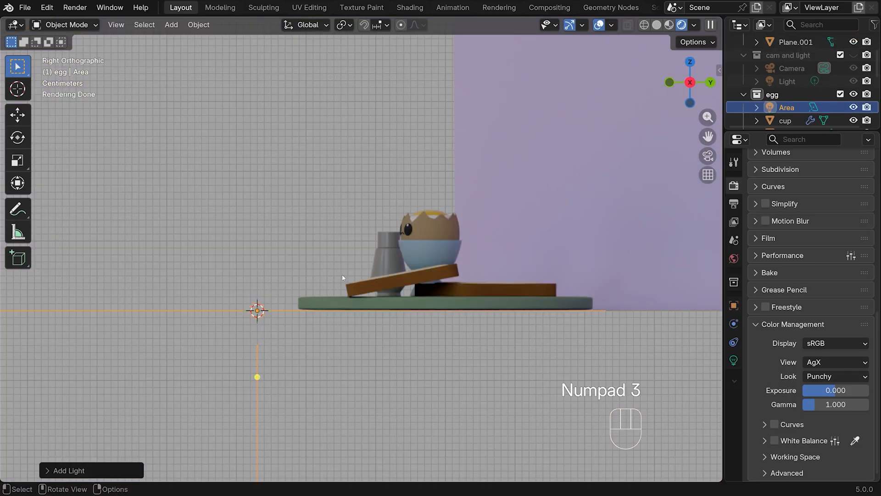
key("r")
left_click(217, 193)
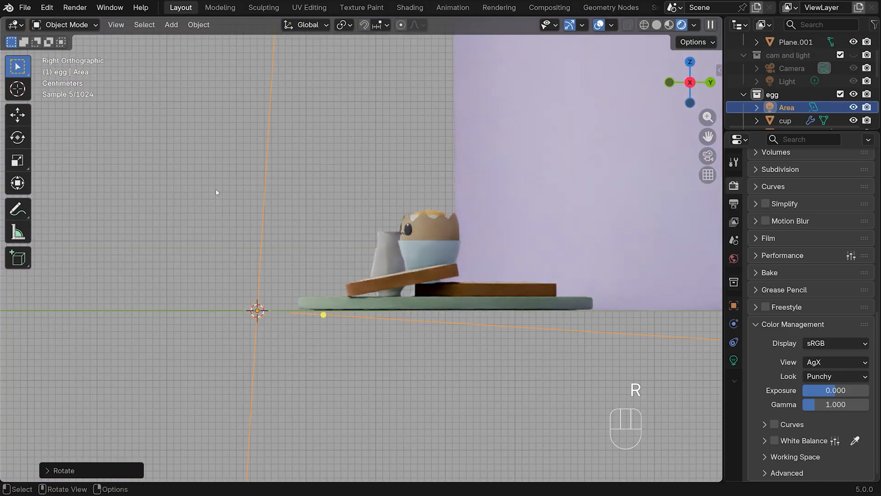
key("g")
left_click(235, 196)
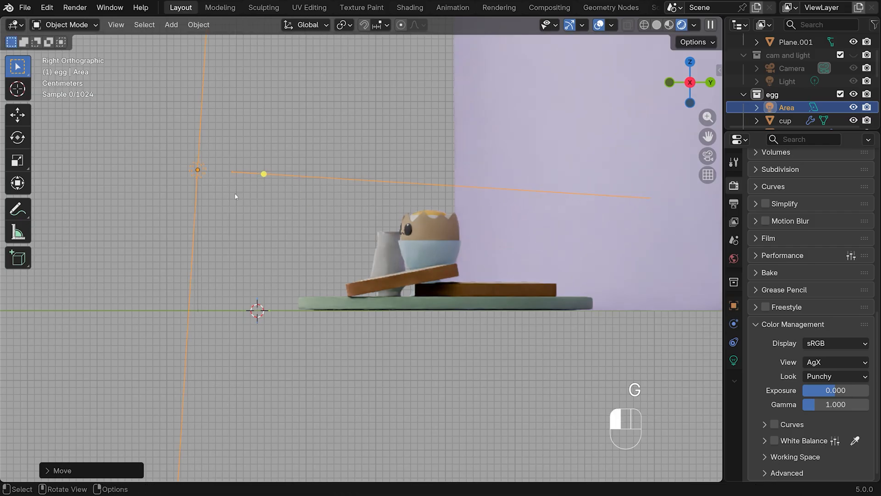
key("r")
left_click(309, 202)
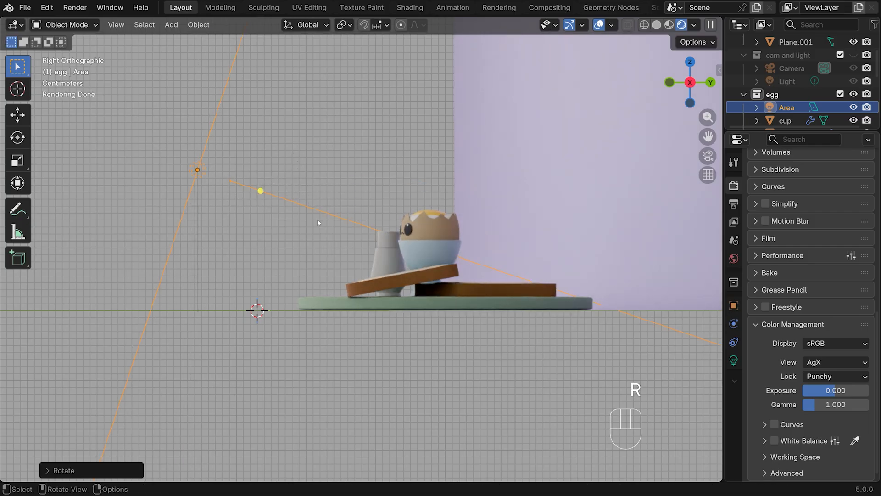
key("KP_7")
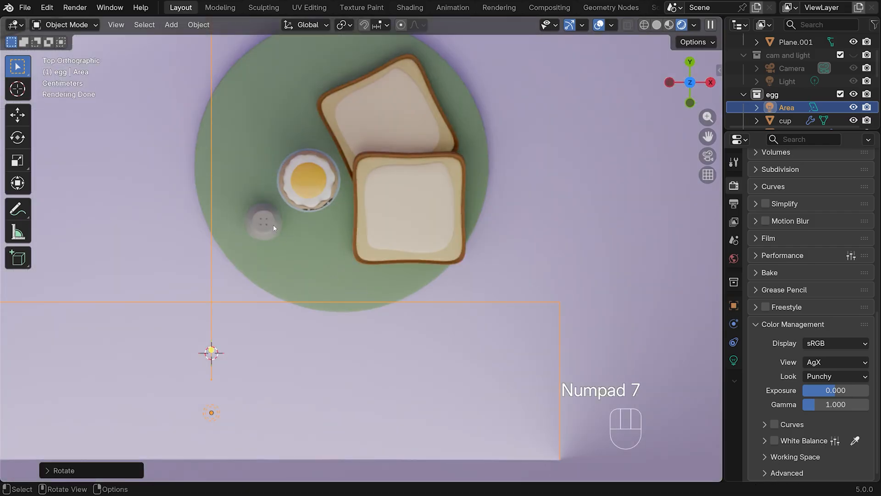
Turn the area light toward the egg and scale it down to about 0.26, with a further reduction to about 0.39 along X
key("r")
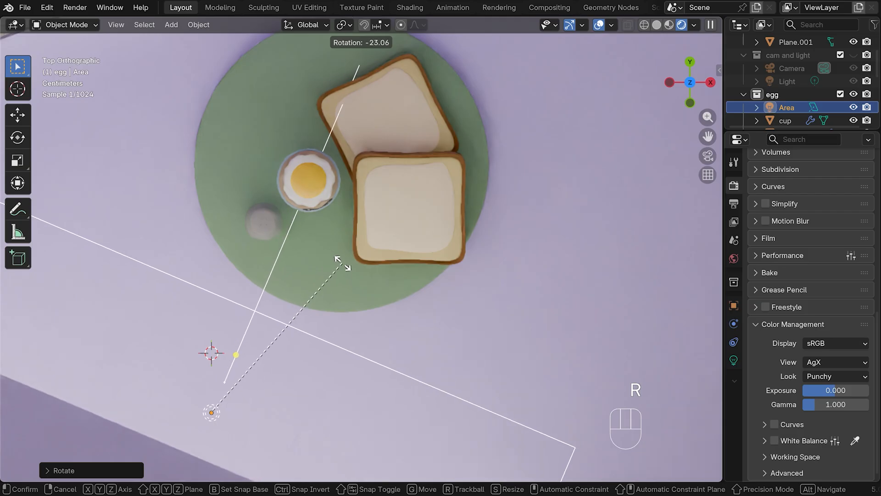
left_click(202, 414)
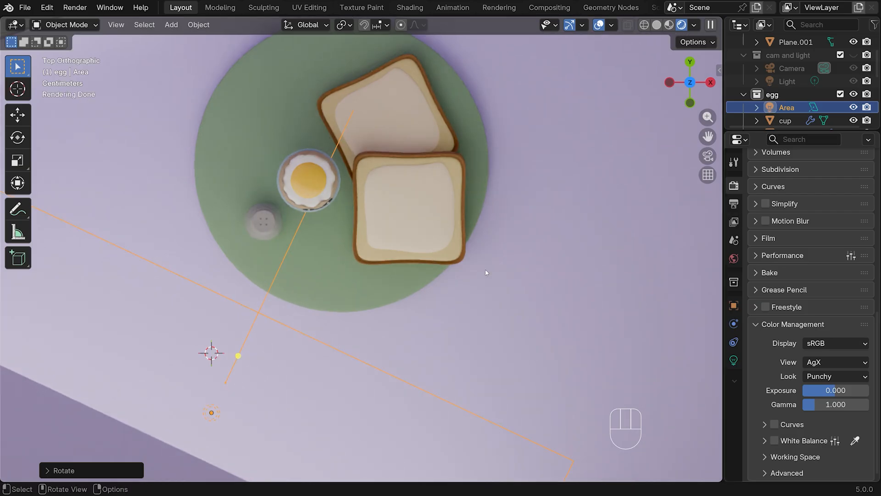
key("s")
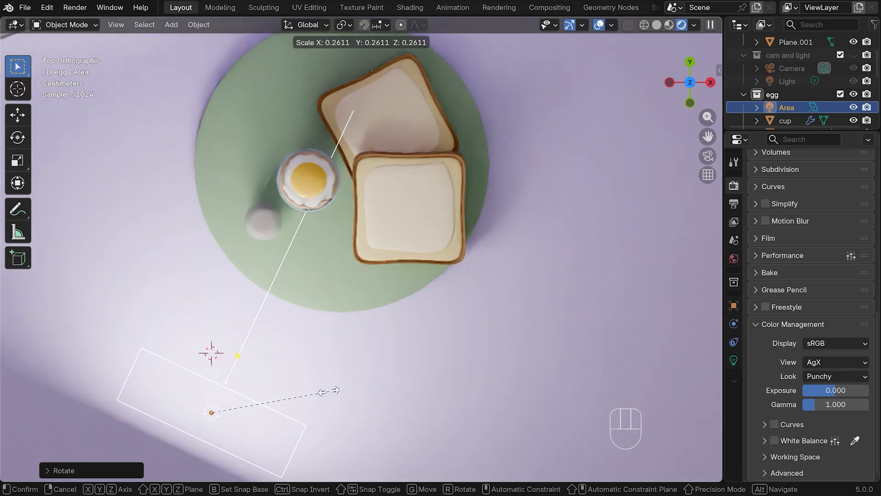
left_click(310, 397)
key("s")
key("x")
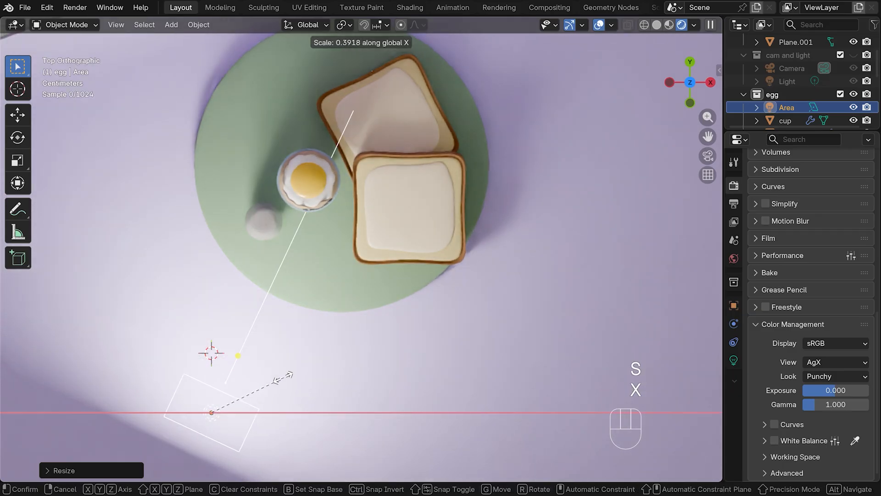
left_click(272, 378)
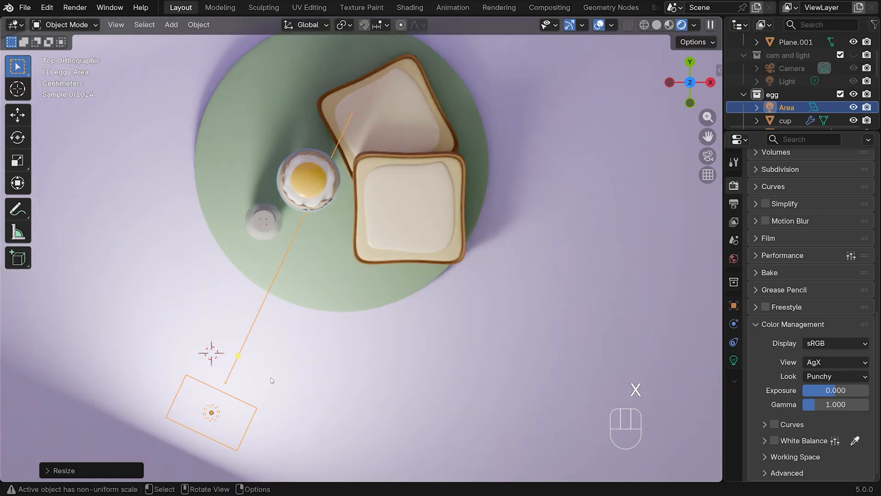
Set the area light's power to 2 while viewing the scene through the camera
left_click(734, 360)
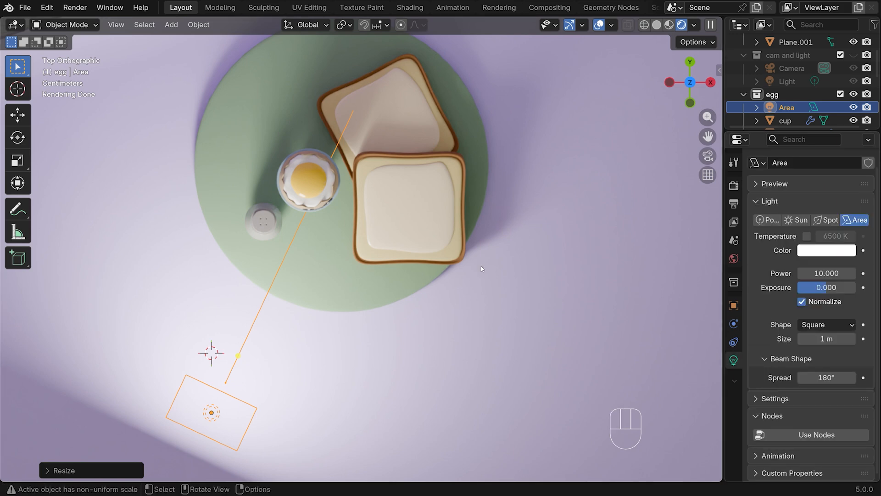
key("KP_0")
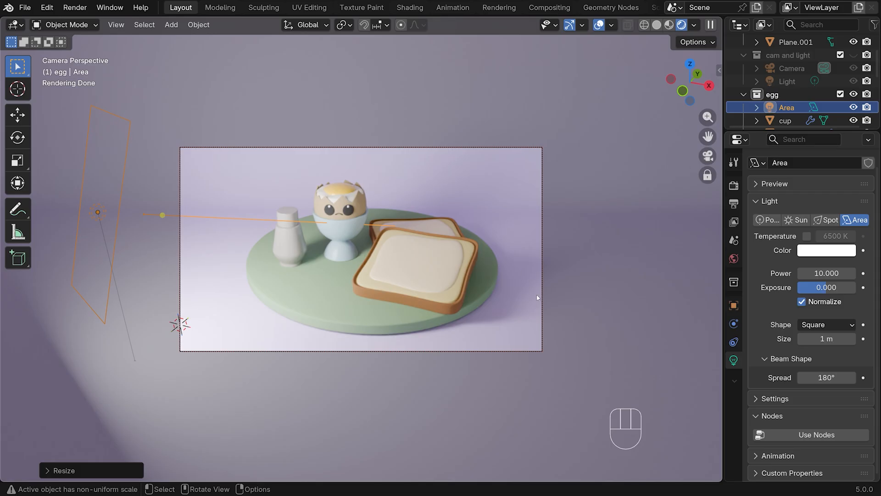
left_click(828, 274)
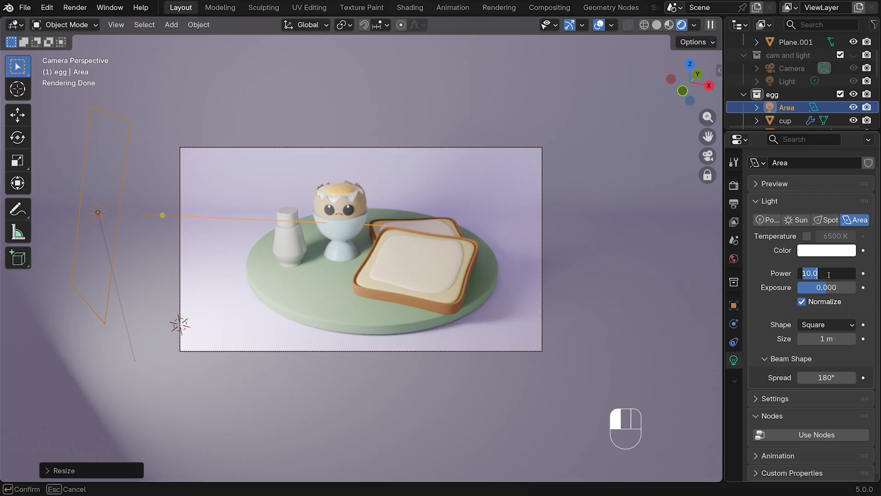
type("2")
key("Return")
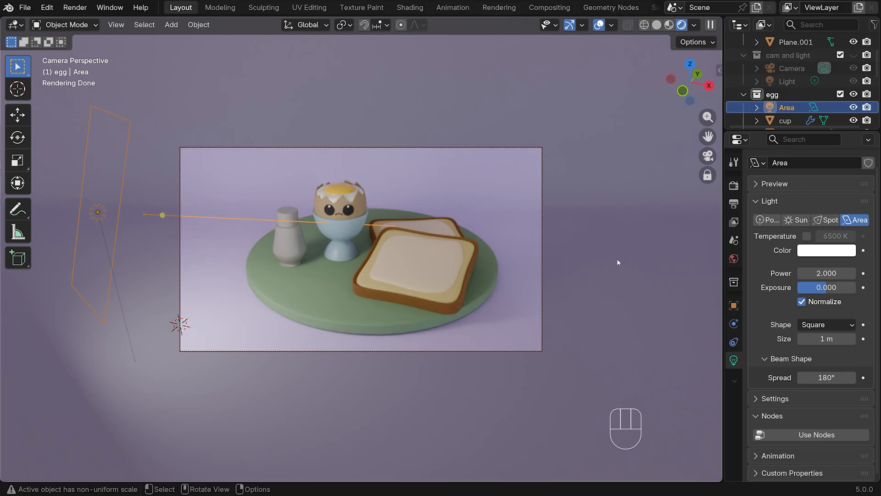
Tint the area light with the pink #FFB1A6 and soften it to the paler #FFD3C7
left_click(821, 253)
left_click(803, 231)
type("#FFB1A6")
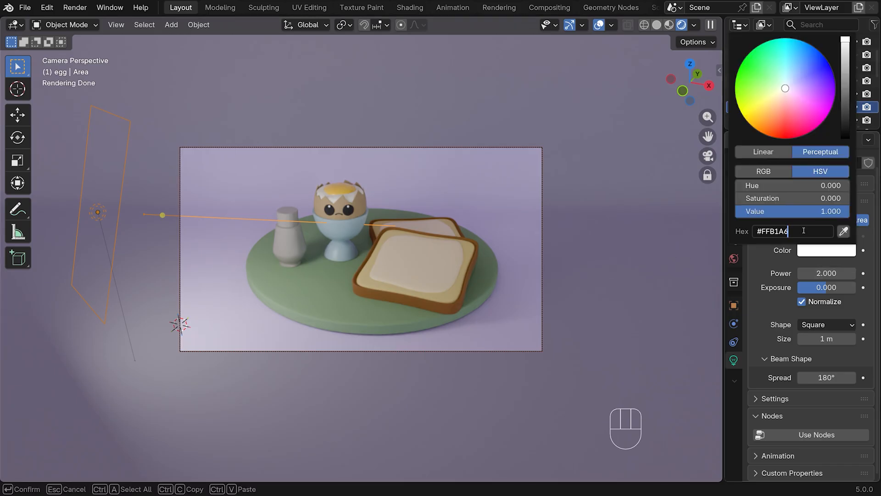
key("Return")
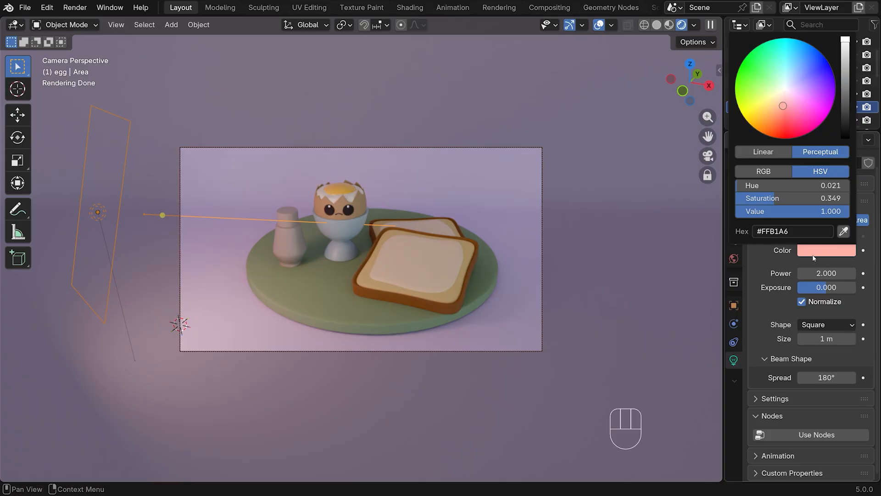
left_click_drag(782, 106, 783, 99)
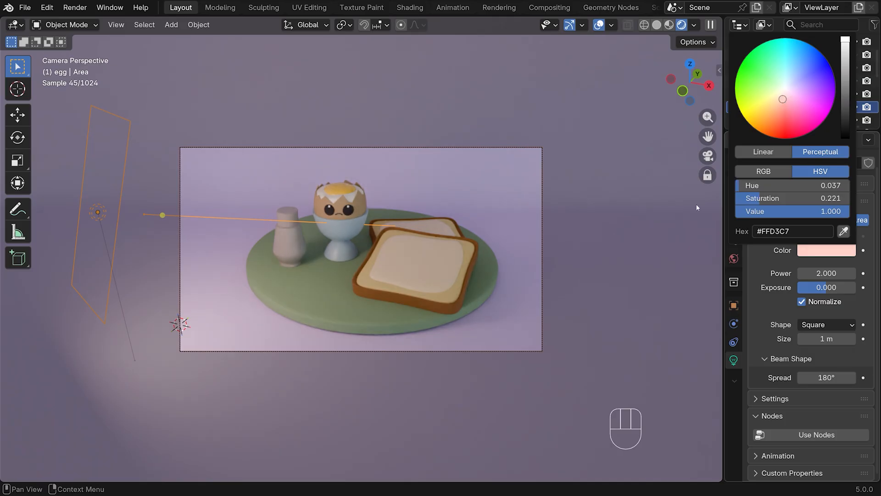
Set the area light's beam spread to 90° and lower its exposure to about -1.149
left_click(827, 379)
type("90")
key("Return")
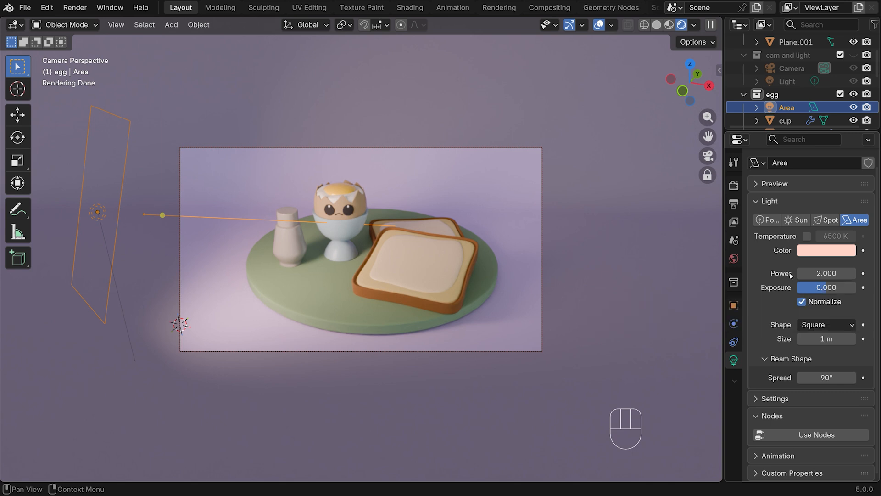
left_click_drag(837, 287, 815, 287)
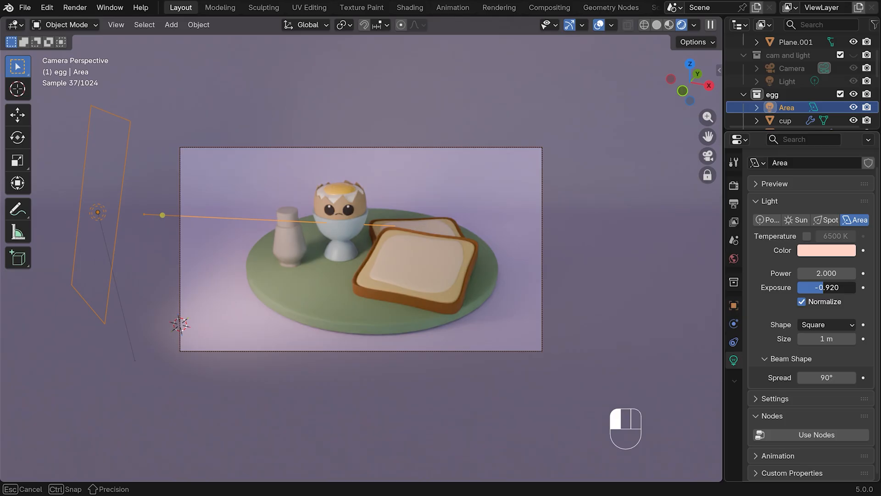
left_click_drag(821, 287, 815, 288)
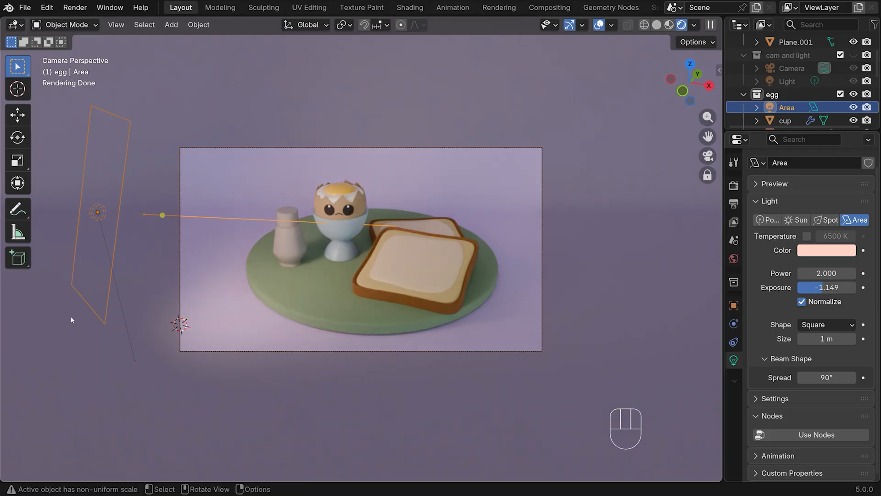
Duplicate the area light to the front of the plate on the toast side and rotate the copy to face the egg
key("KP_7")
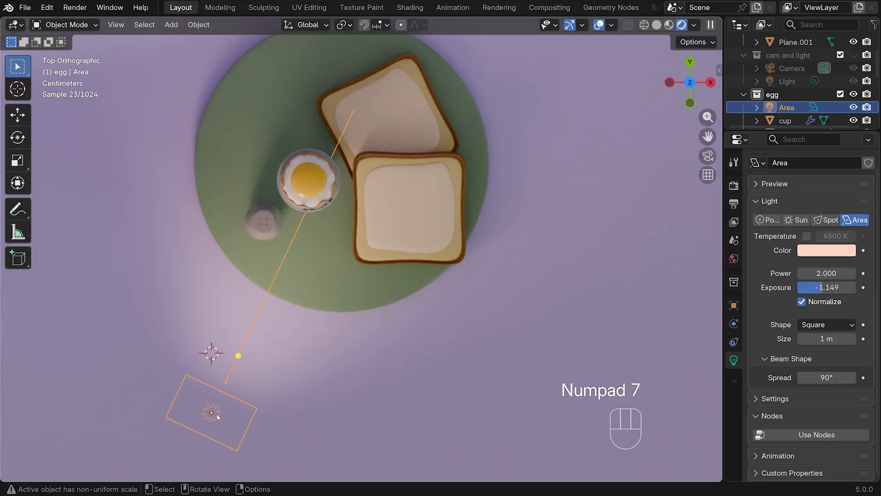
key("shift+d")
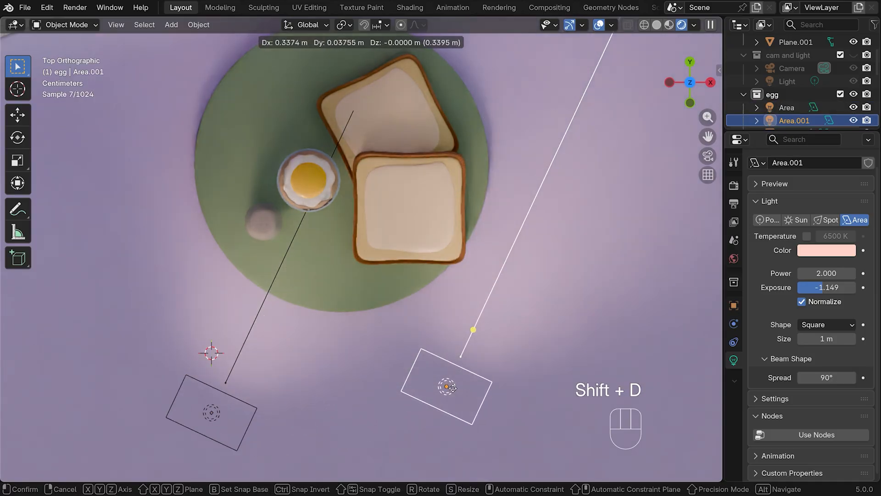
left_click(486, 370)
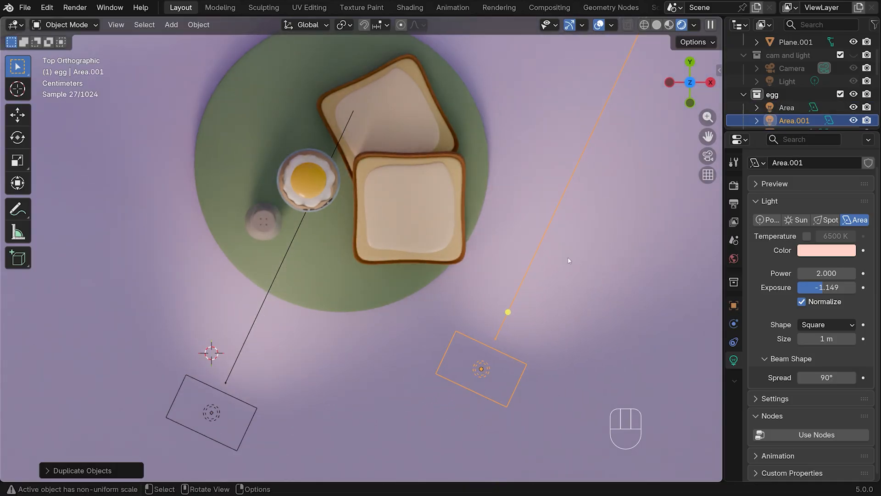
key("r")
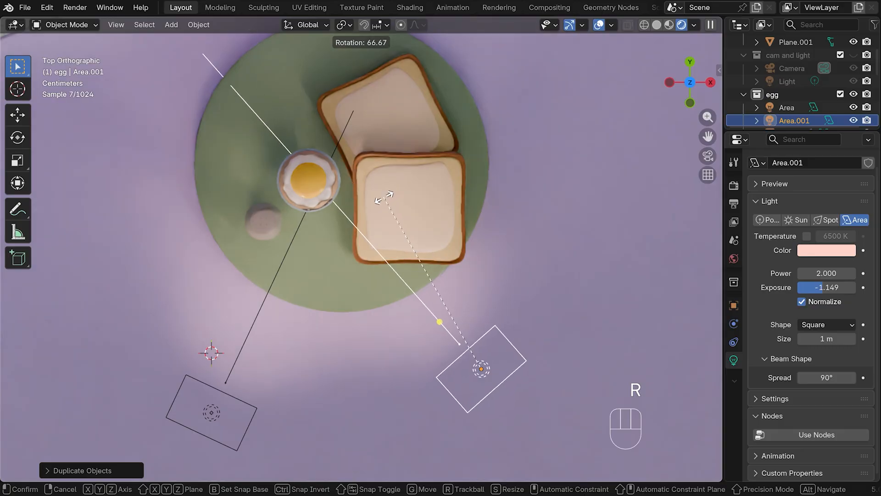
left_click(521, 323)
key("g")
left_click(579, 283)
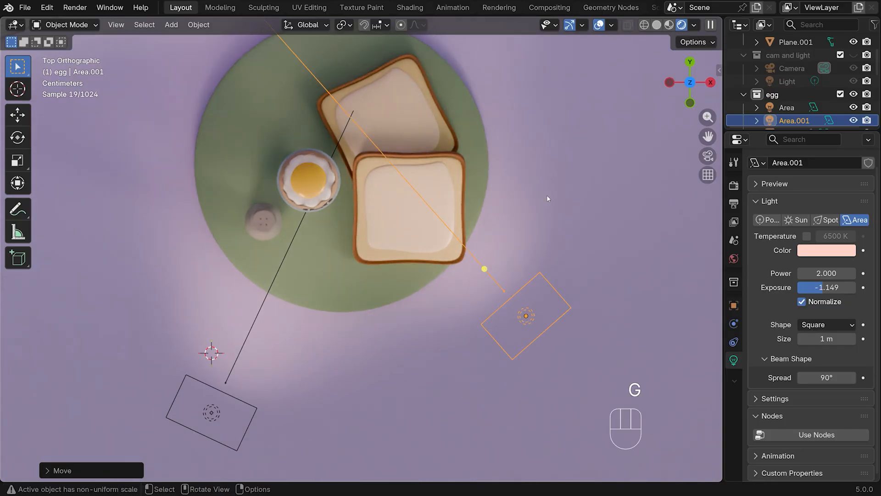
key("r")
left_click(509, 202)
key("KP_0")
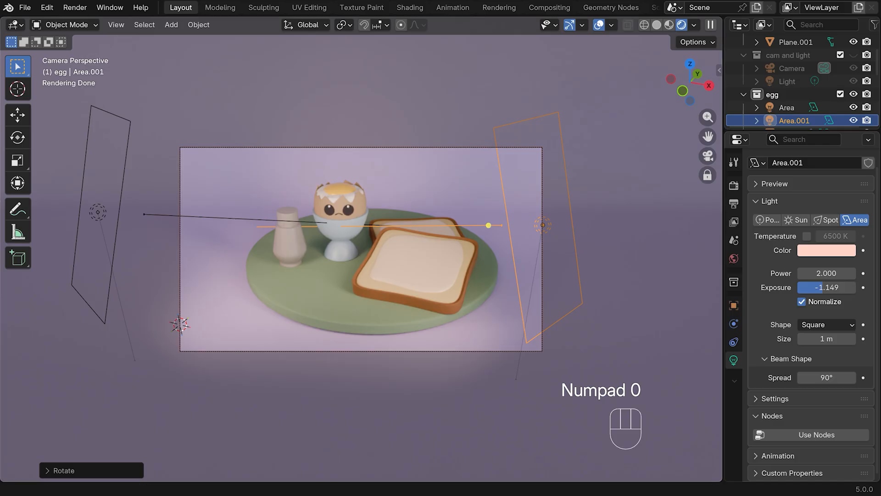
Set the toast-side light's power to 3 and change its shape to Disk
left_click(827, 272)
type("3")
key("Return")
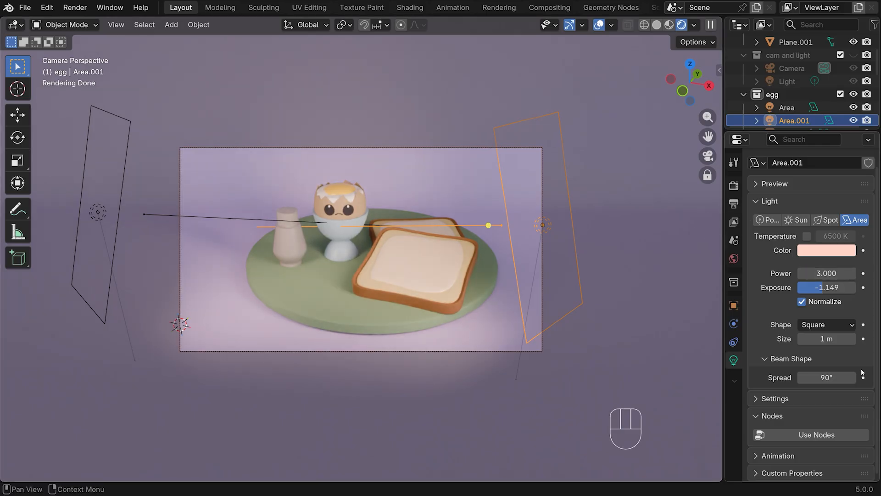
left_click(849, 325)
left_click(809, 368)
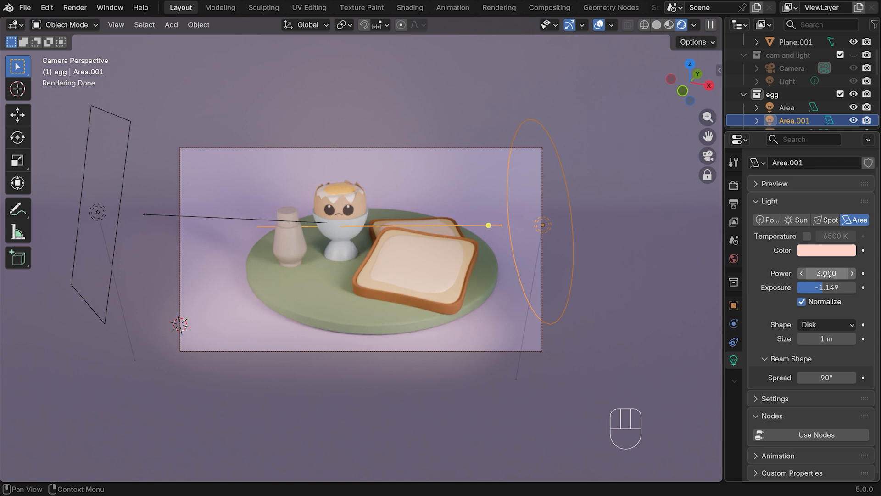
Lower the disk light's power to 2.3
left_click(802, 273)
left_click(802, 273)
left_click(802, 274)
left_click(802, 273)
left_click(802, 273)
left_click(802, 274)
left_click(802, 273)
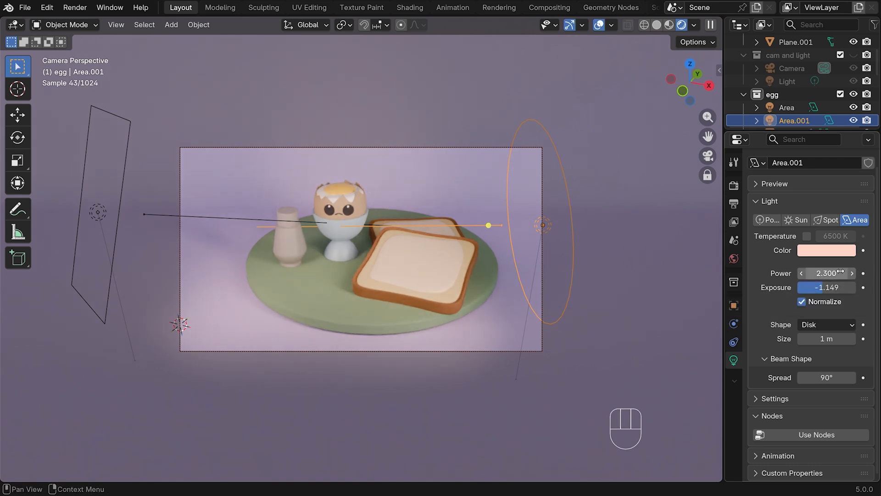
Shift the disk light's color to the warm pale orange #FFDBAC
left_click(824, 249)
left_click(798, 231)
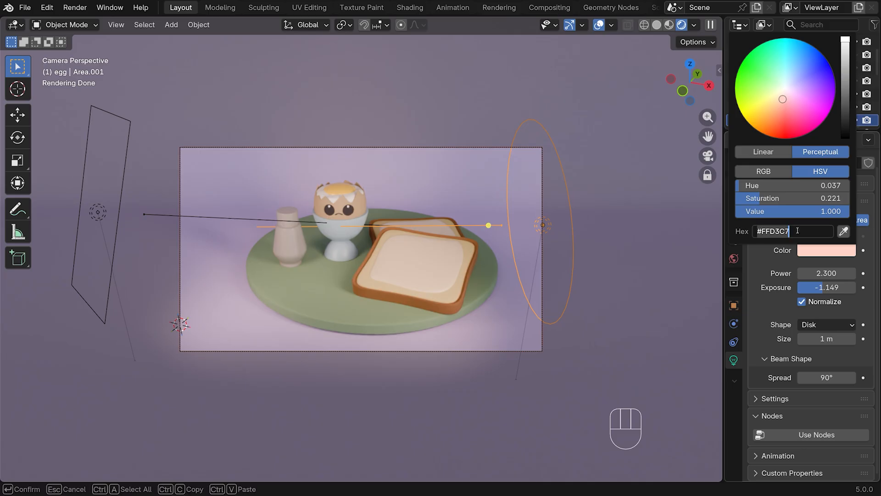
type("#FF9476")
key("Escape")
mouse_move(782, 99)
left_mouse_down()
mouse_move(771, 101)
mouse_move(794, 101)
mouse_move(769, 96)
mouse_move(776, 102)
left_mouse_up()
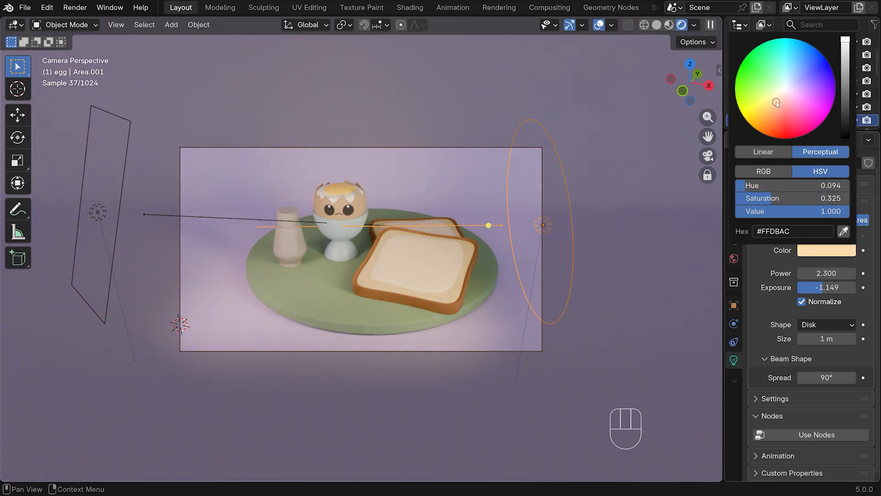
Set the disk light's power to 1.7
left_click(825, 272)
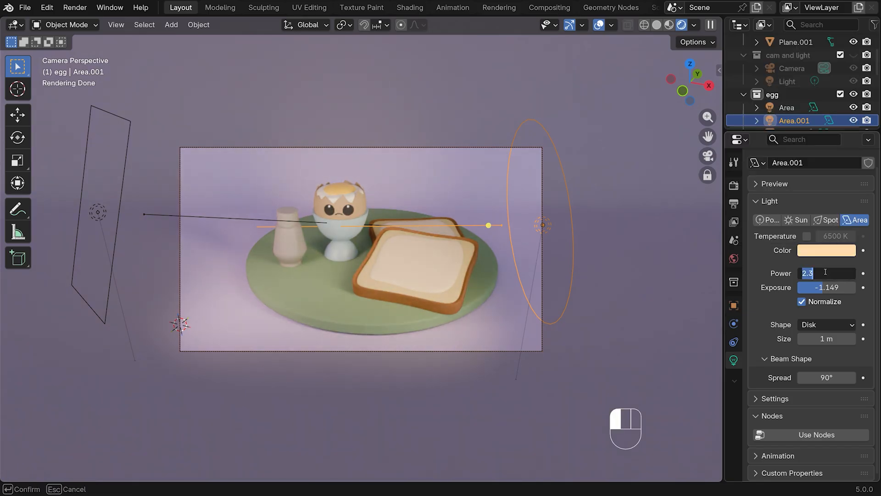
type("1.7")
key("Return")
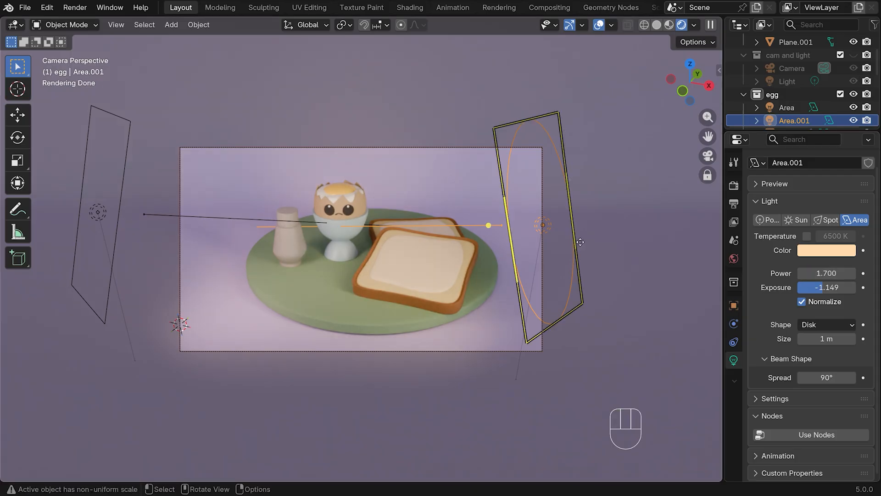
Duplicate the square area light to a spot behind the egg and rotate the copy to shine toward the front of the plate
key("KP_7")
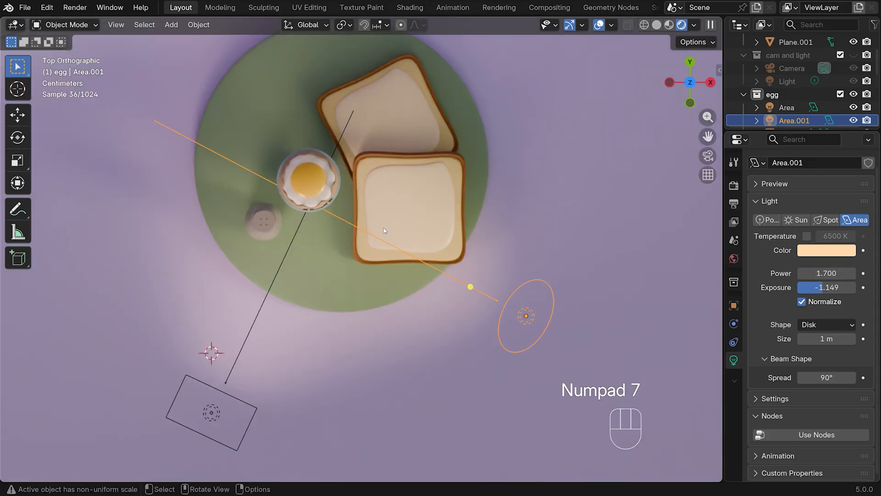
scroll(385, 231, "down", 3)
left_click(267, 331)
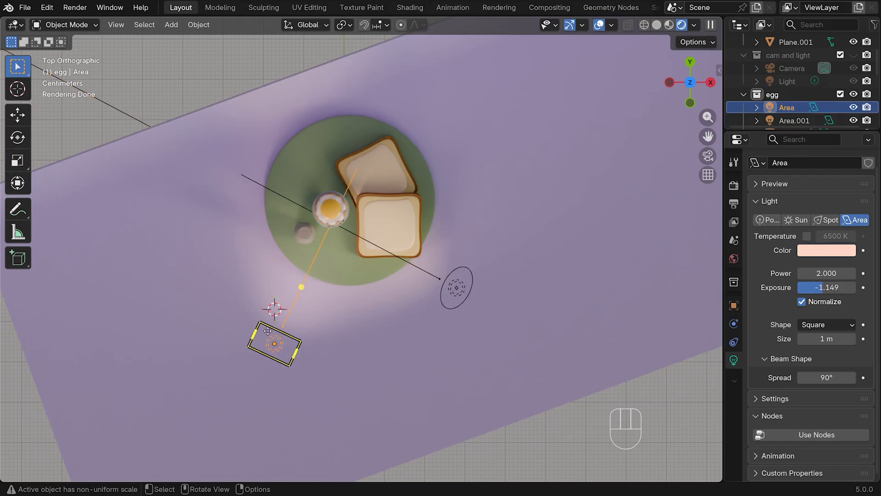
key("shift+d")
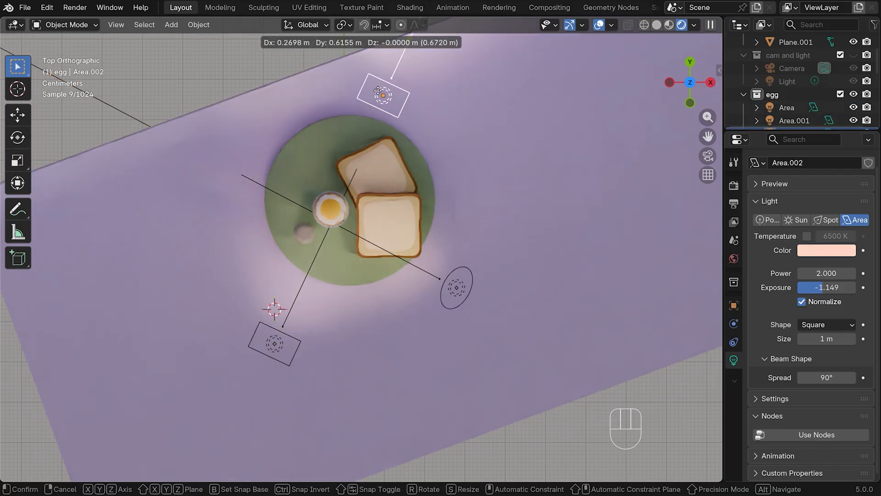
left_click(327, 148)
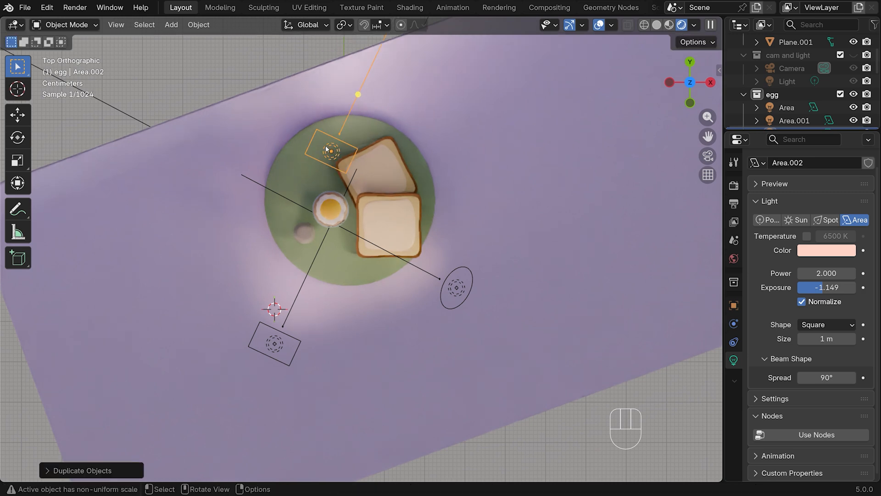
key("r")
left_click(363, 257)
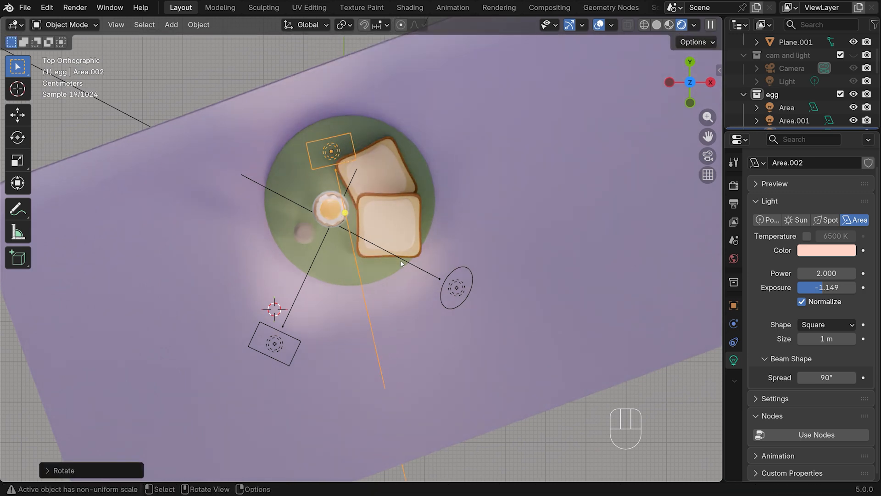
Stretch the back light along X until it spans roughly the width of the camera frame
key("KP_0")
key("s")
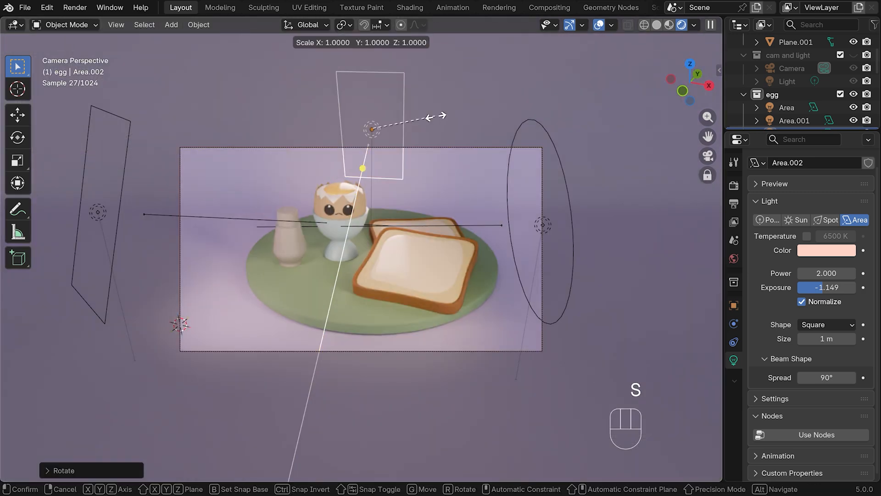
key("x")
left_click(652, 117)
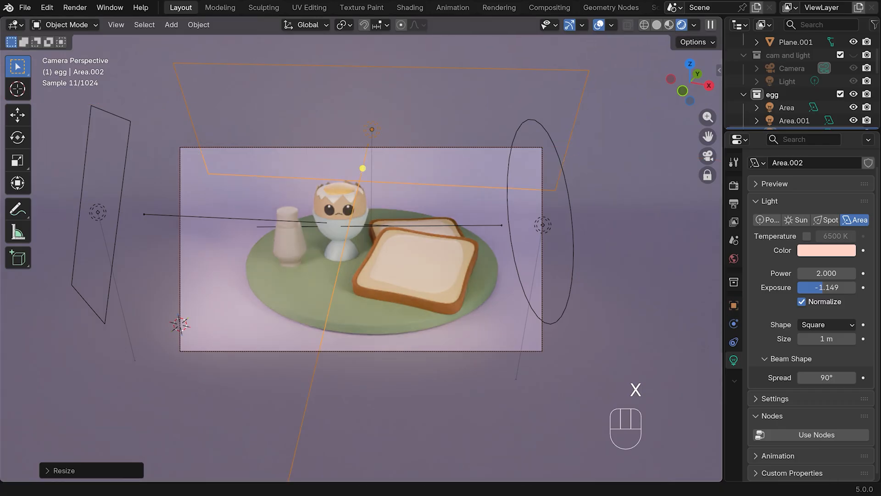
Move the back light along X toward the toast side and rotate it about Z to angle toward the salt shaker
key("g")
key("x")
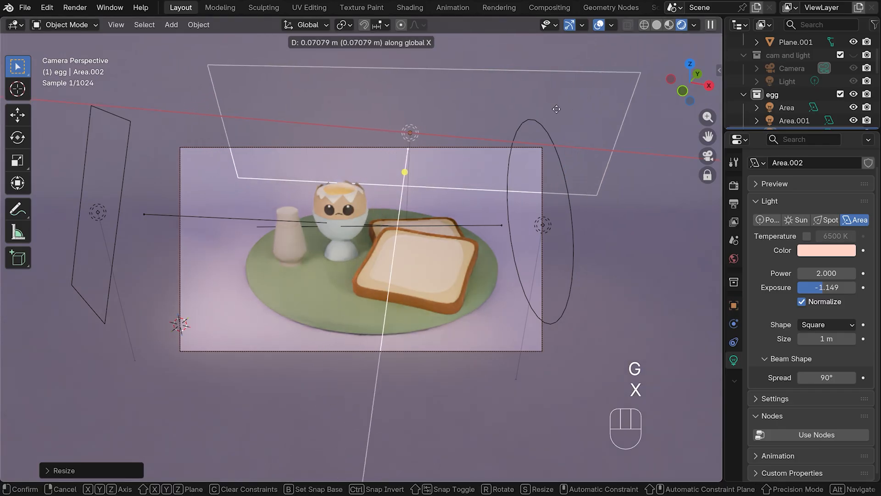
left_click(615, 101)
key("r")
key("z")
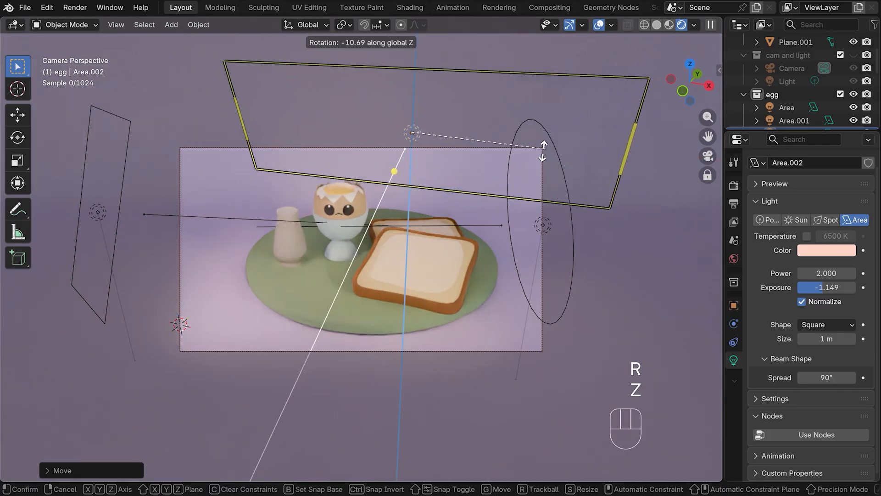
left_click(525, 150)
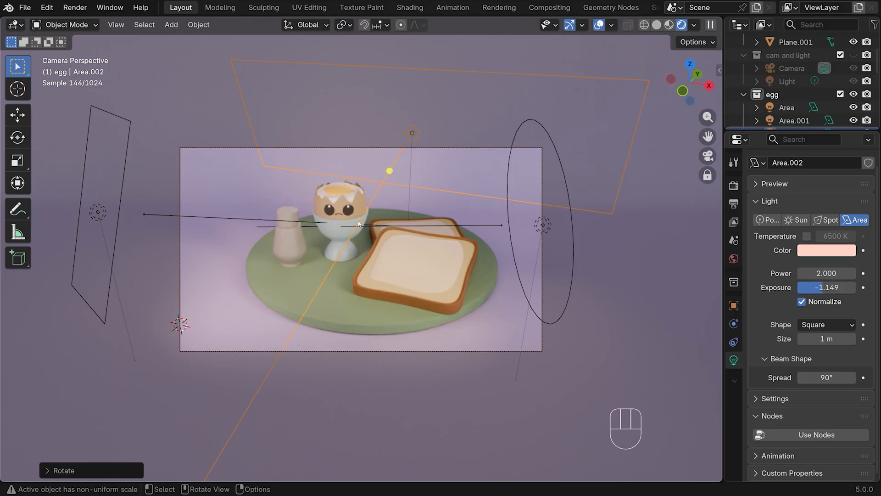
Set the back light's power to 5 and its color to the pale blue #A3BEFF
left_click(818, 274)
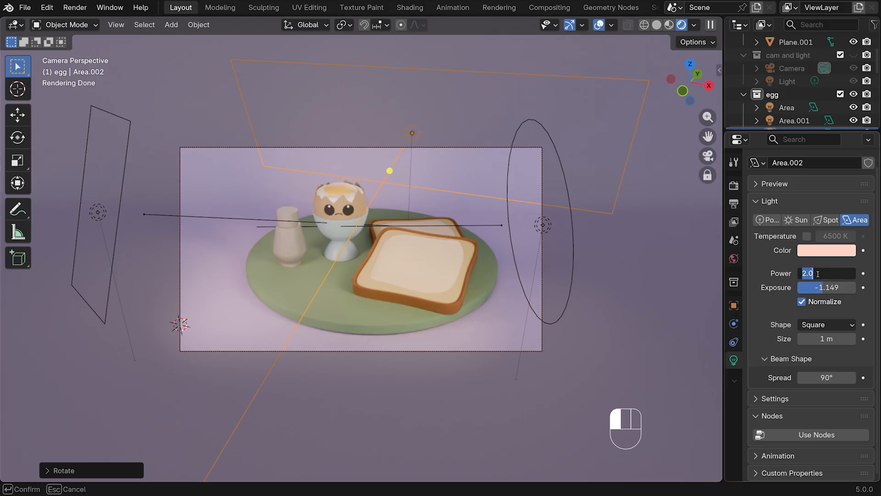
key("Return")
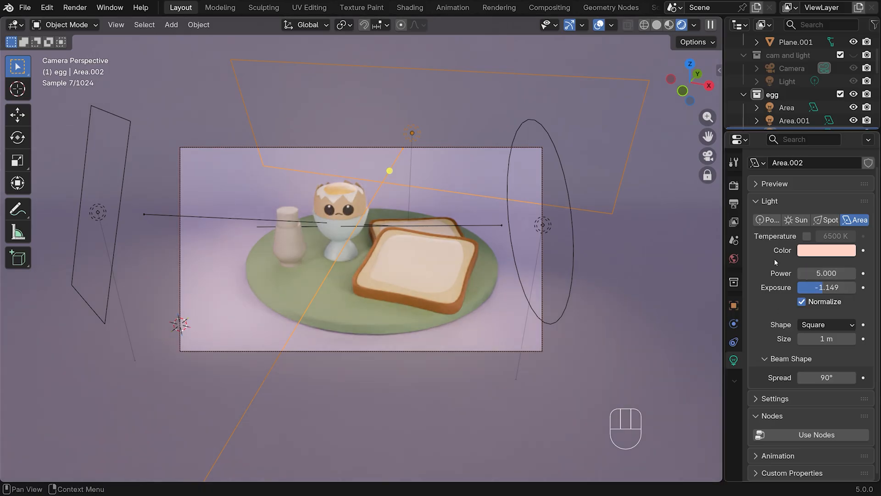
left_click(816, 254)
left_click_drag(782, 99, 799, 74)
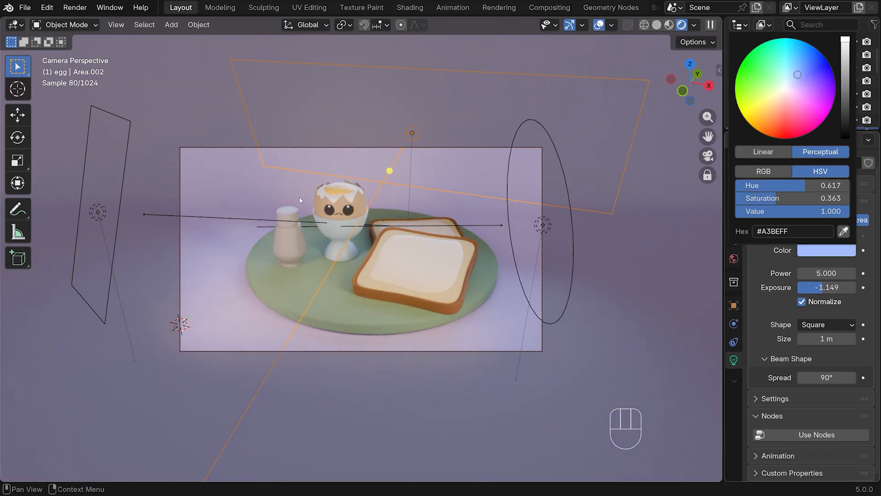
Change the back light's shape to Disk and set its power to 7
left_click(825, 325)
left_click(815, 367)
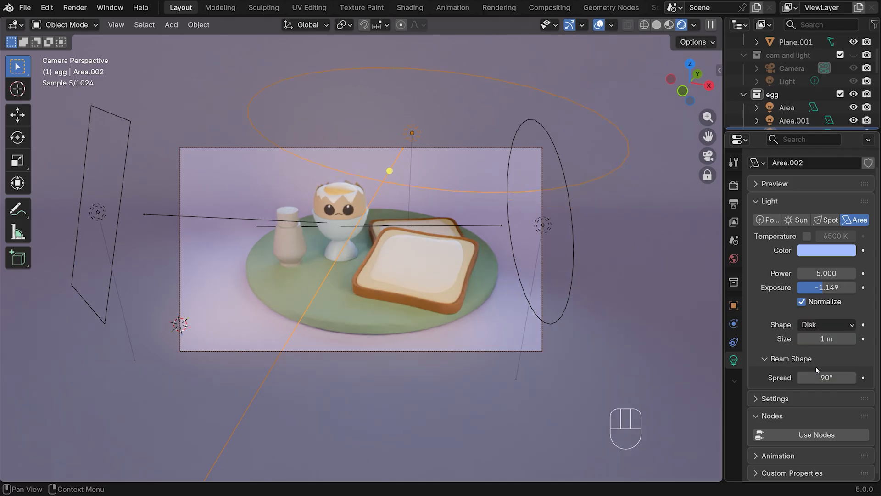
left_click(831, 274)
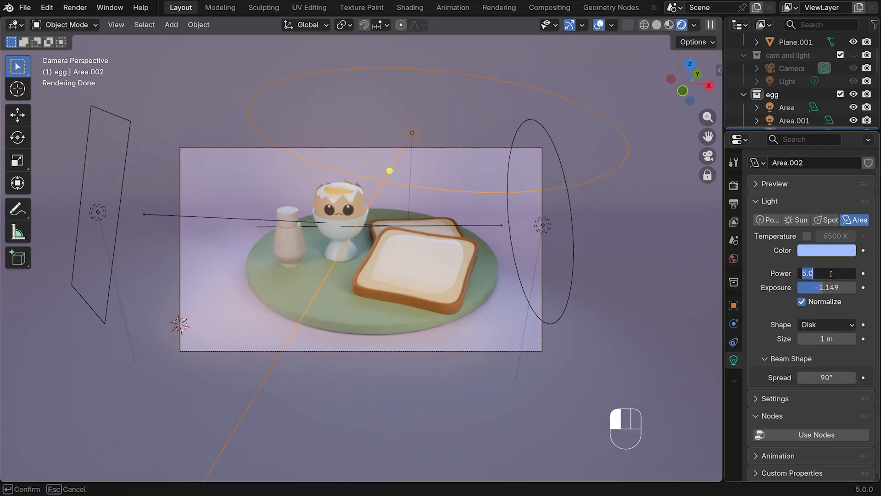
type("7")
key("Return")
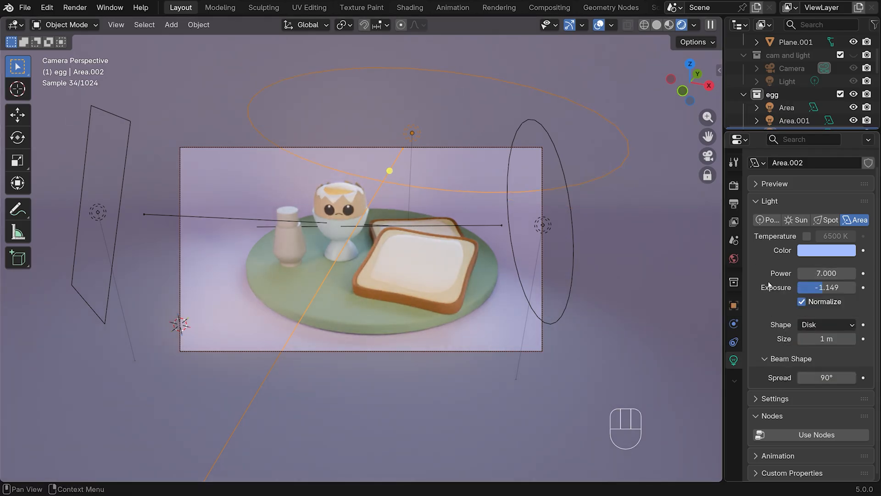
Set the back light's exposure to -0.7
key("ctrl+z")
left_click(825, 287)
type("-0.7")
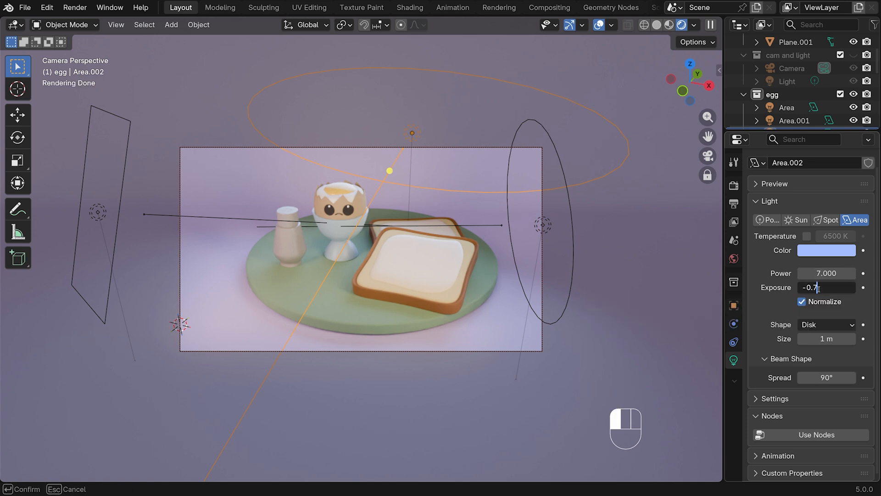
key("Return")
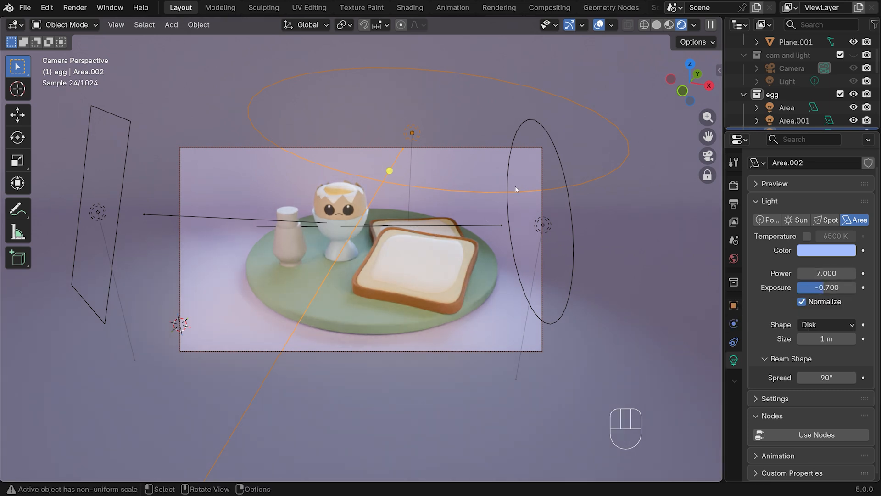
Reduce the back light's power to 5, and further to 4
double_click(826, 273)
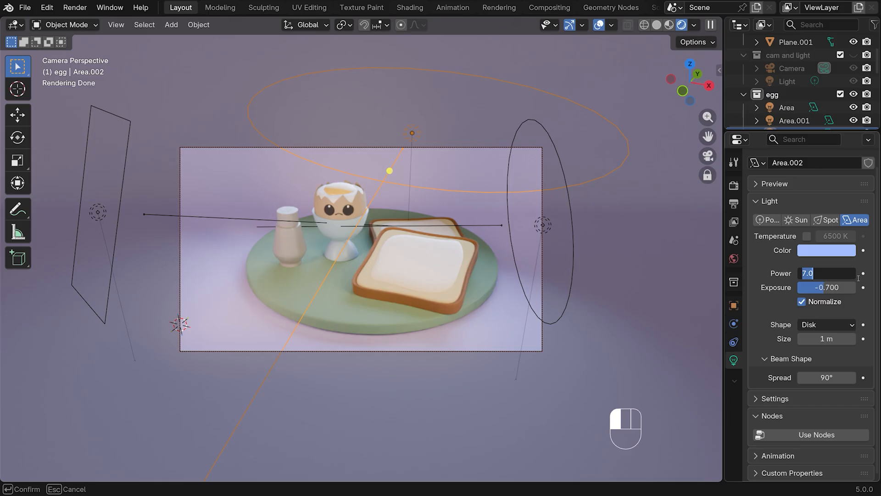
type("5")
key("Return")
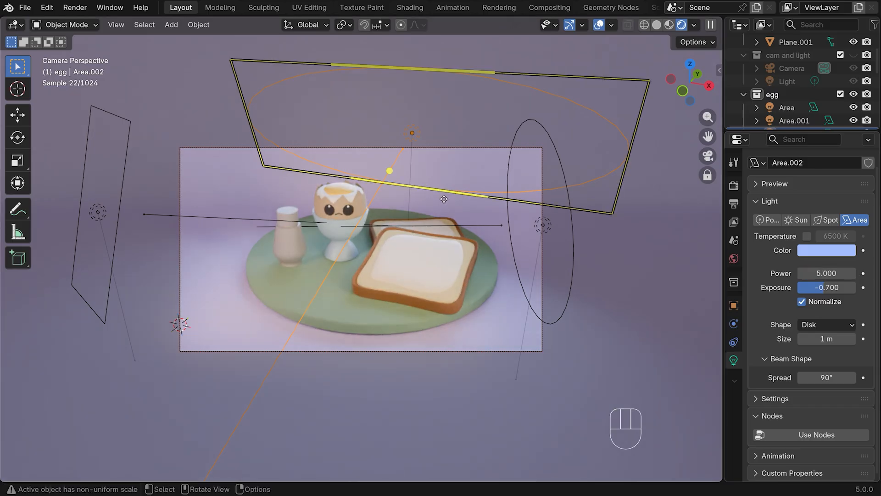
double_click(826, 273)
type("4")
key("Return")
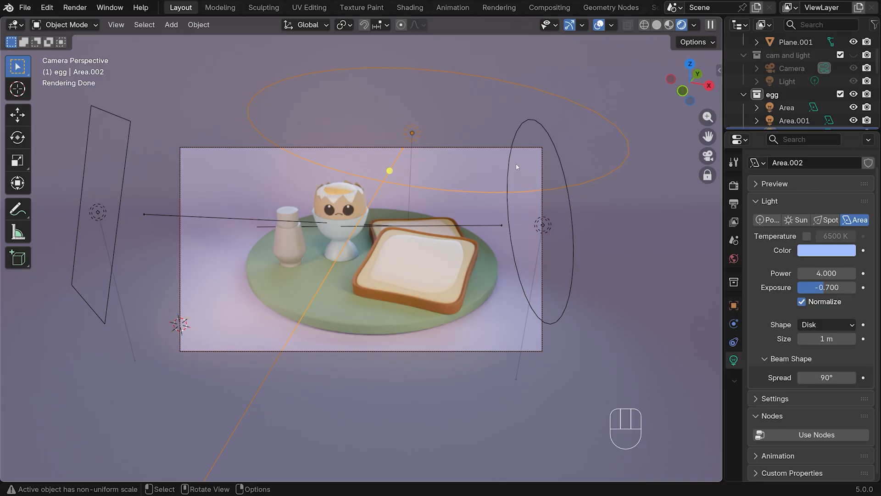
Lower the back light along Z by about 0.06 m and tilt it about 21° around X toward the front of the plate
key("g")
key("z")
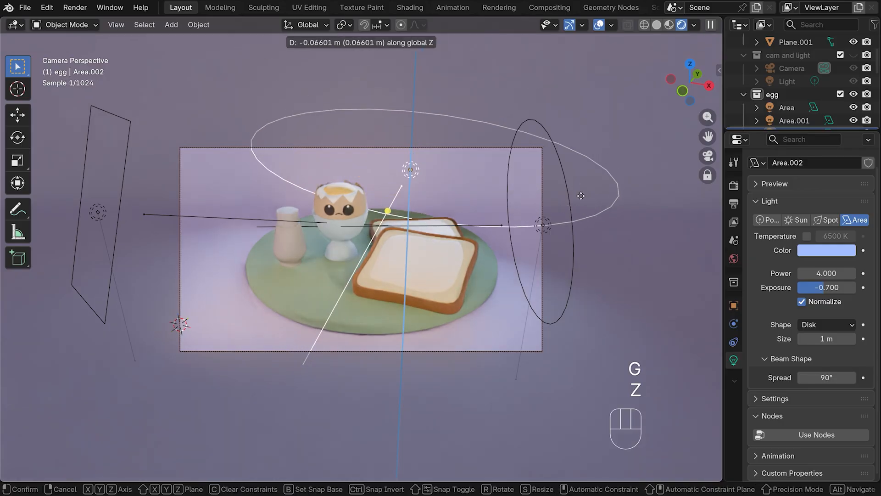
left_click(515, 251)
key("r")
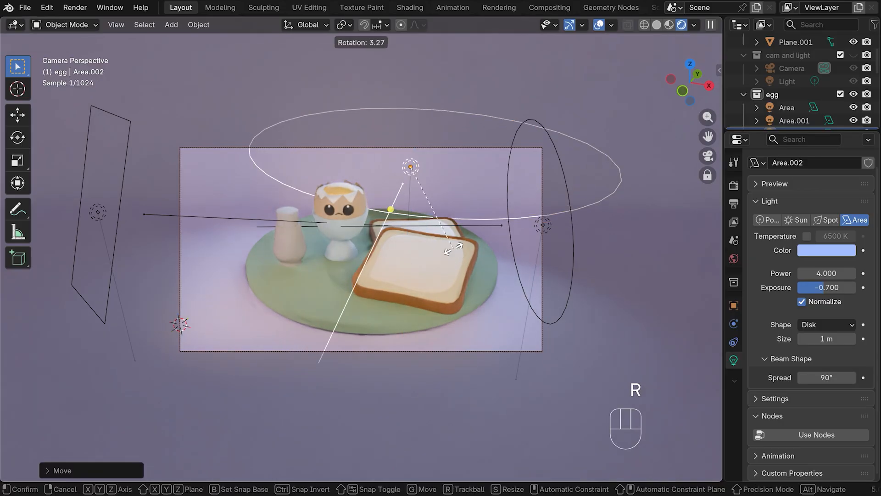
left_click(457, 240)
key("r")
key("x")
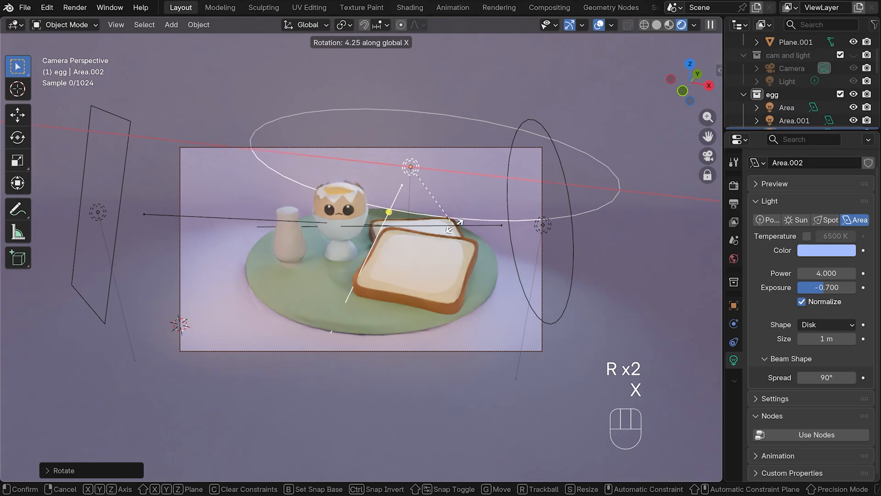
left_click(443, 387)
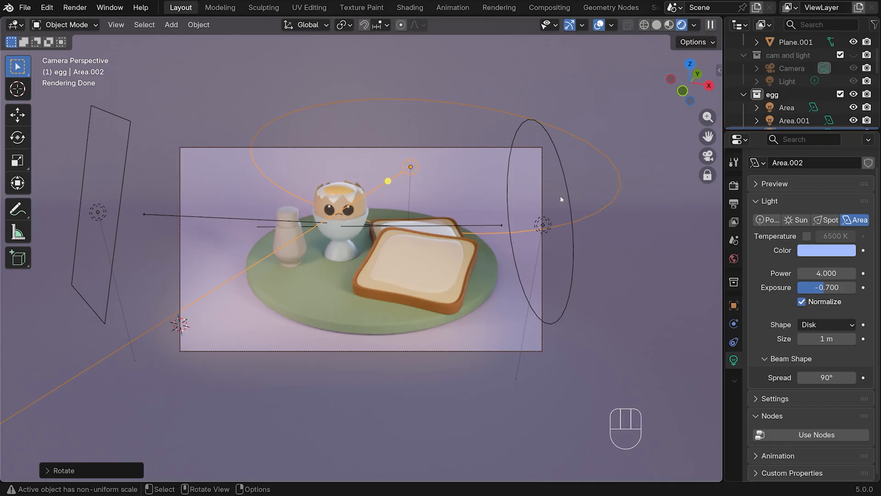
In top view, duplicate the back light to the plate's edge behind the salt shaker and rotate the copy toward the egg
key("KP_7")
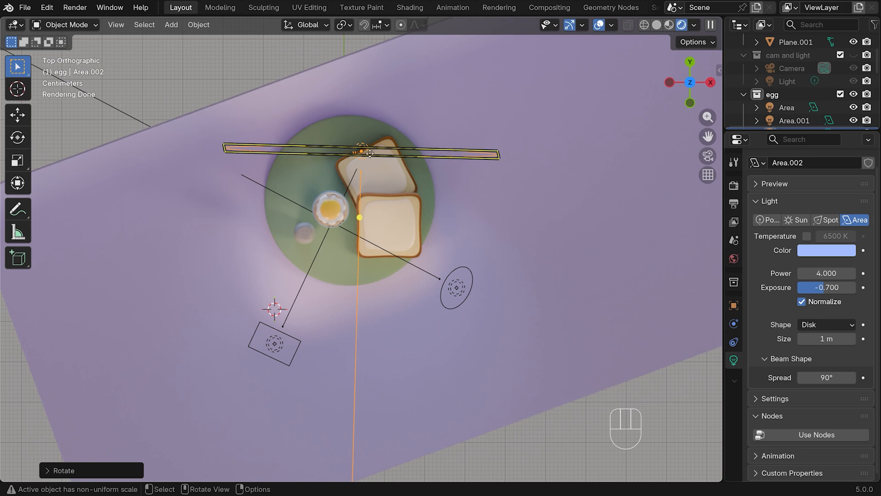
key("shift+d")
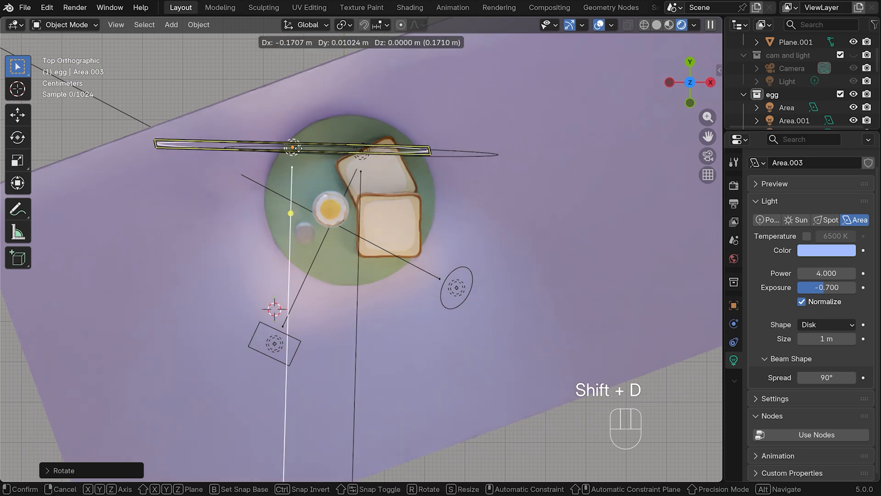
left_click(254, 172)
key("r")
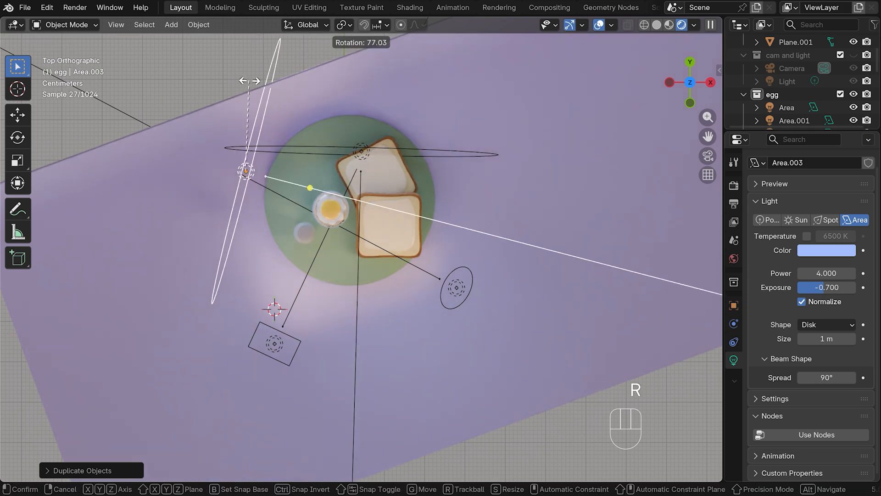
left_click(298, 84)
Scale the duplicated light down to about 0.8 and rotate it to aim across the egg and toast
key("s")
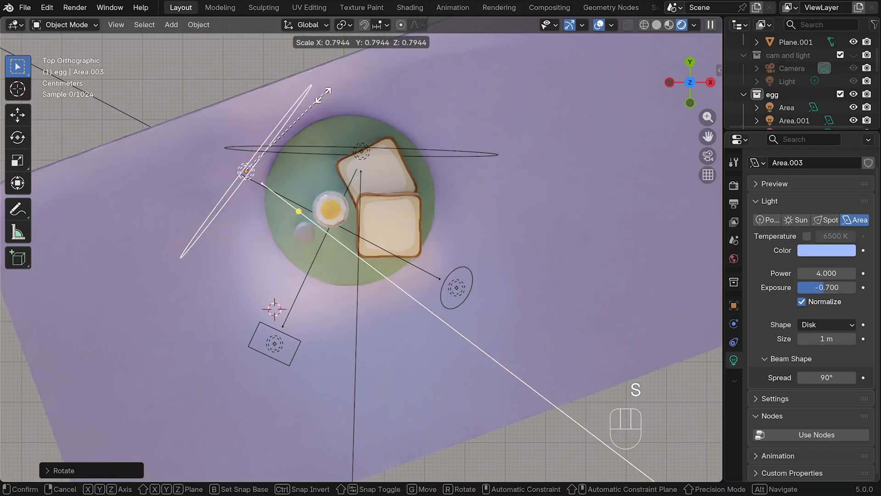
left_click(335, 108)
key("r")
left_click(325, 96)
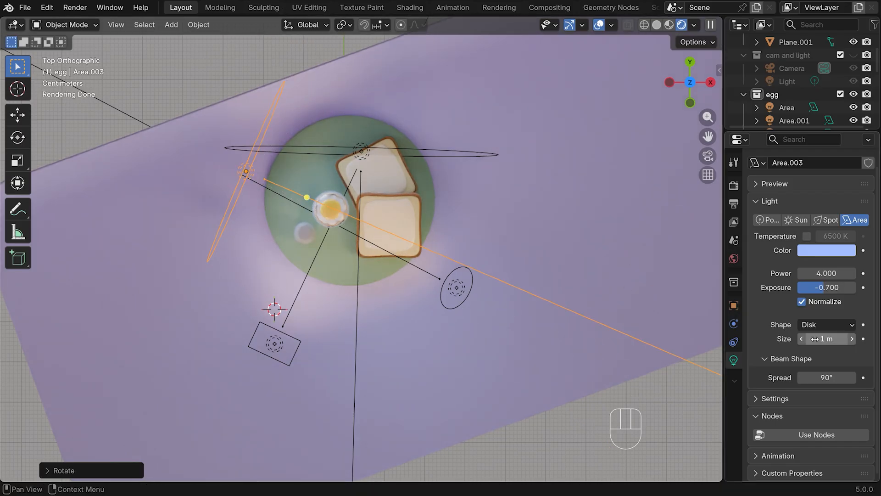
left_click(543, 172)
Through the camera view, change the duplicated light's color to a vivid purple and set its beam spread to 45°
key("KP_0")
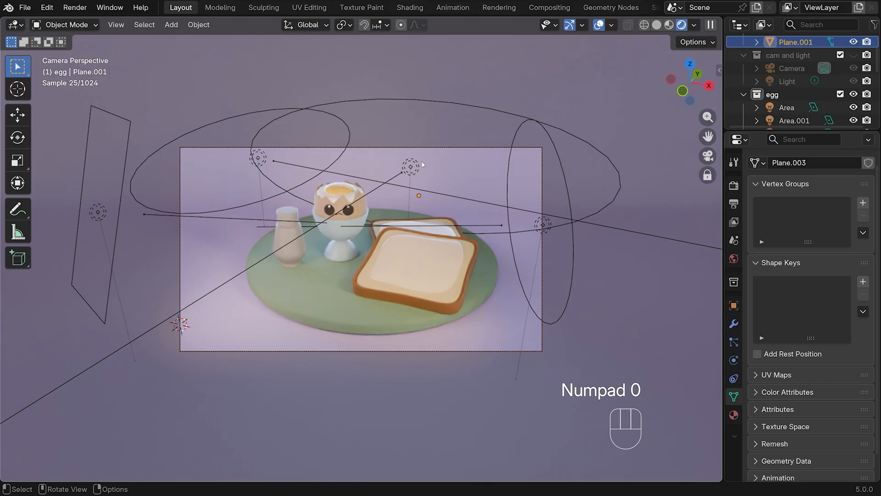
left_click(257, 164)
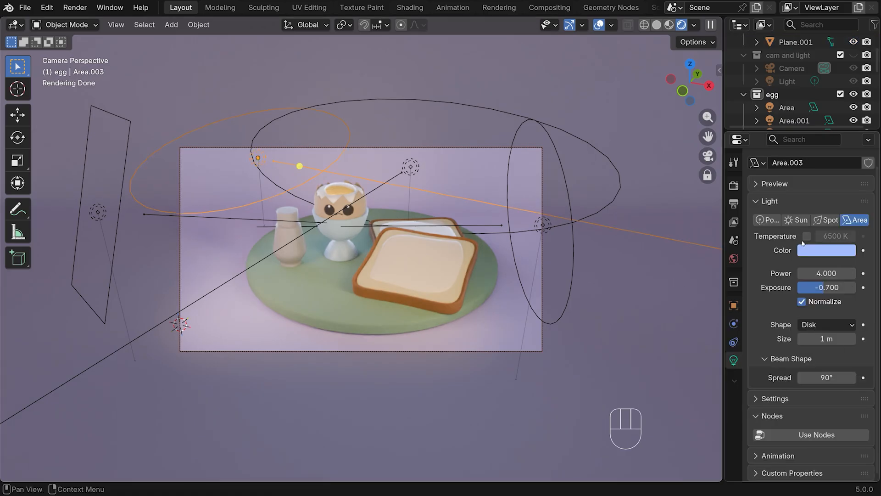
left_click(815, 253)
left_click_drag(798, 76, 812, 92)
left_click(826, 377)
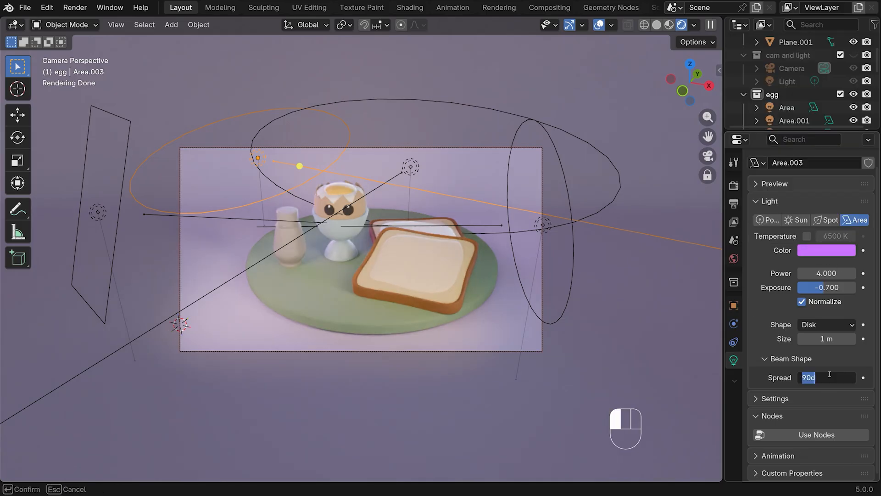
type("45")
key("Return")
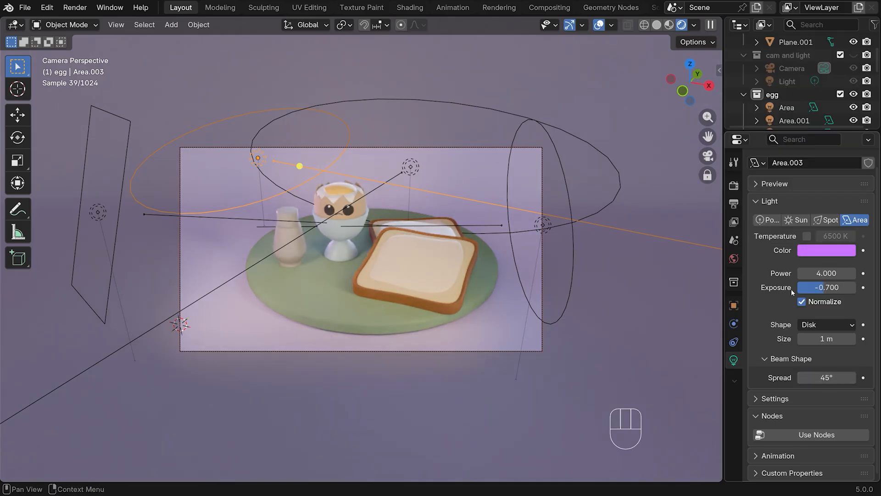
Set the purple light's power to 5.5
left_click(830, 274)
type("5.5")
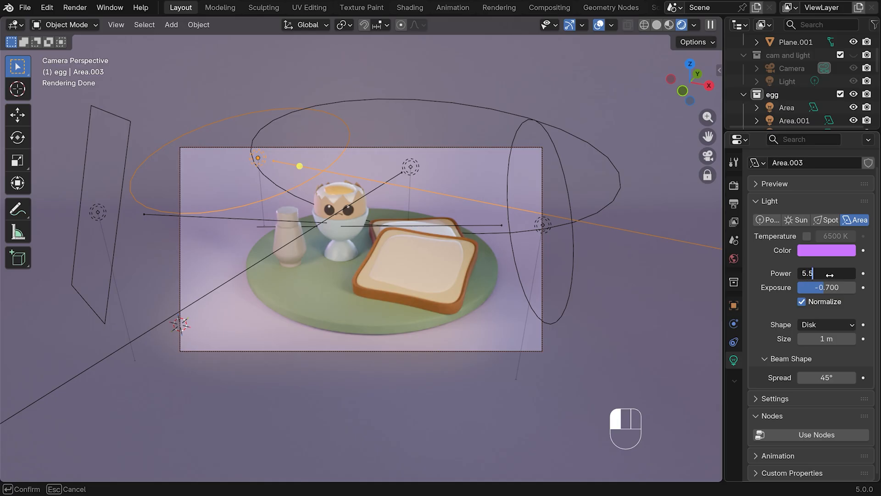
key("Return")
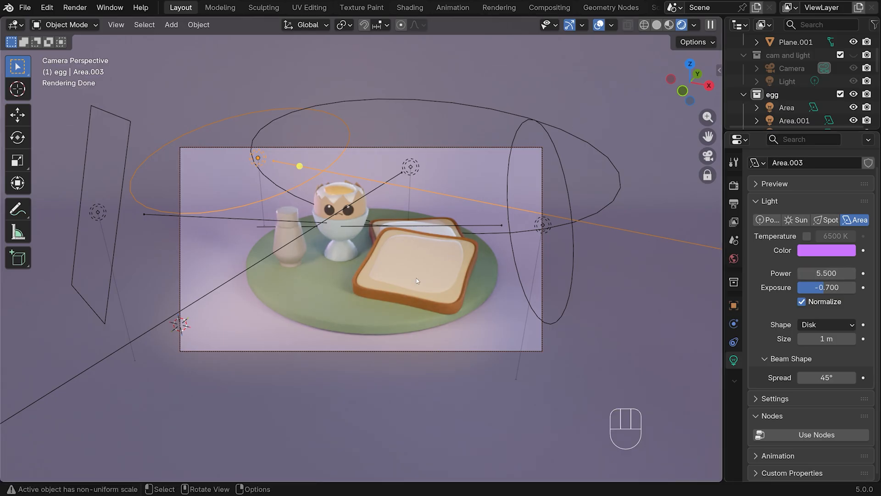
Rotate the warm orange disk light around Z and move it closer to the toast
left_click(546, 226)
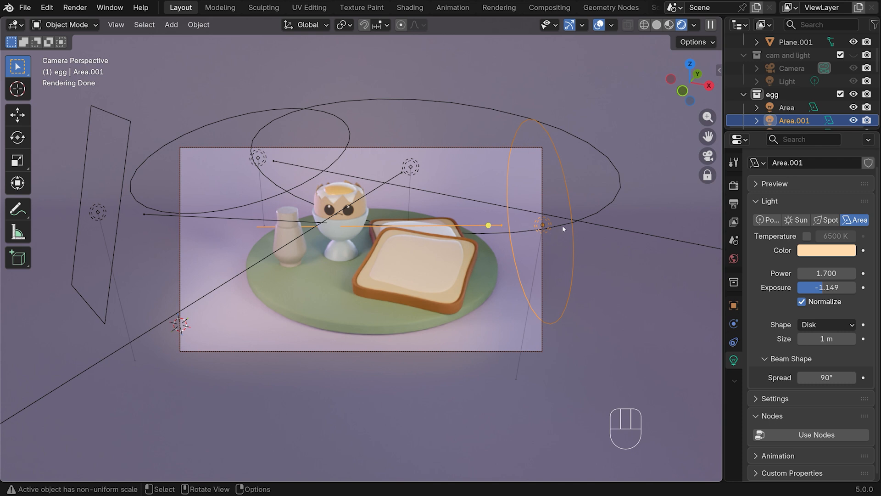
mouse_move(570, 225)
key("r")
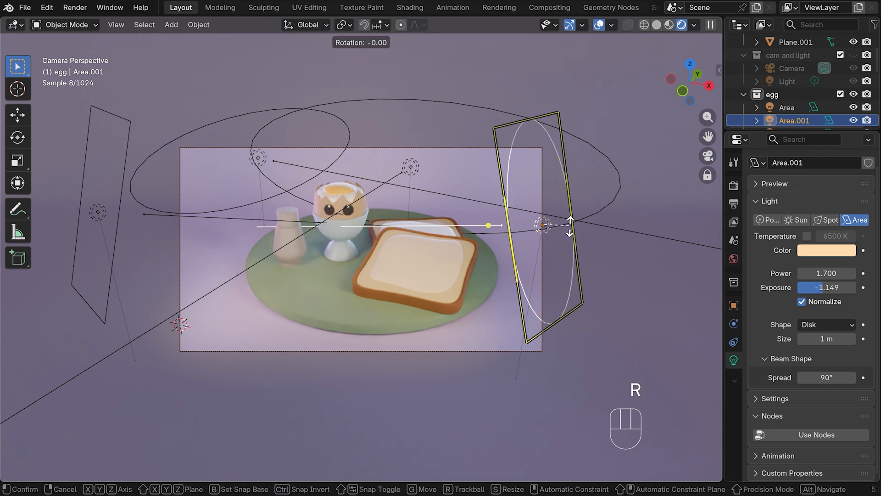
key("z")
left_click(553, 239)
key("g")
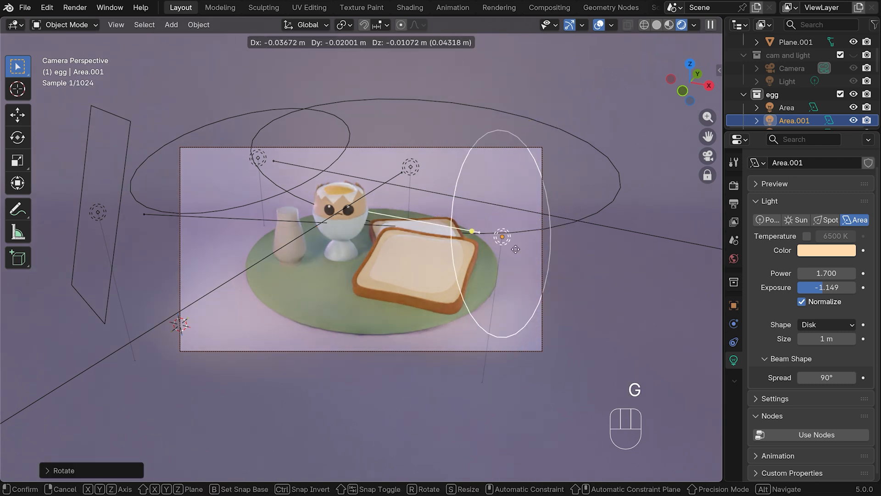
left_click(472, 250)
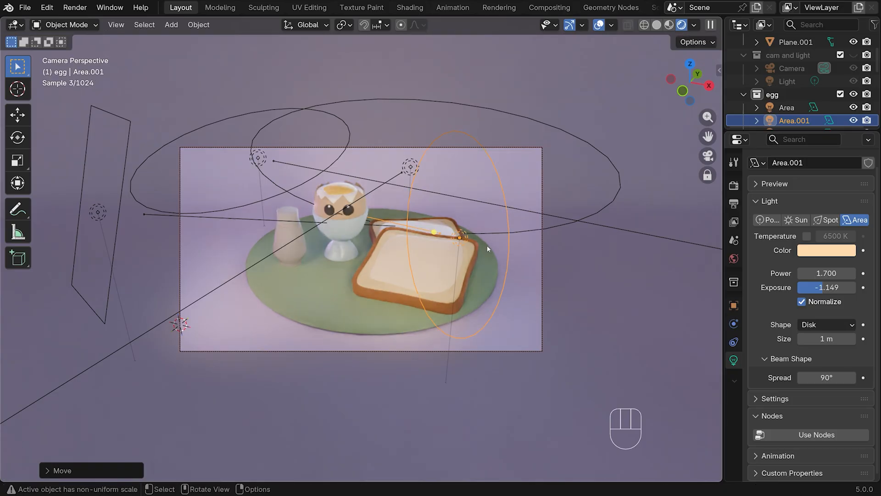
Orbit the camera slightly around the plate and render the image
middle_click_drag(526, 251, 540, 250)
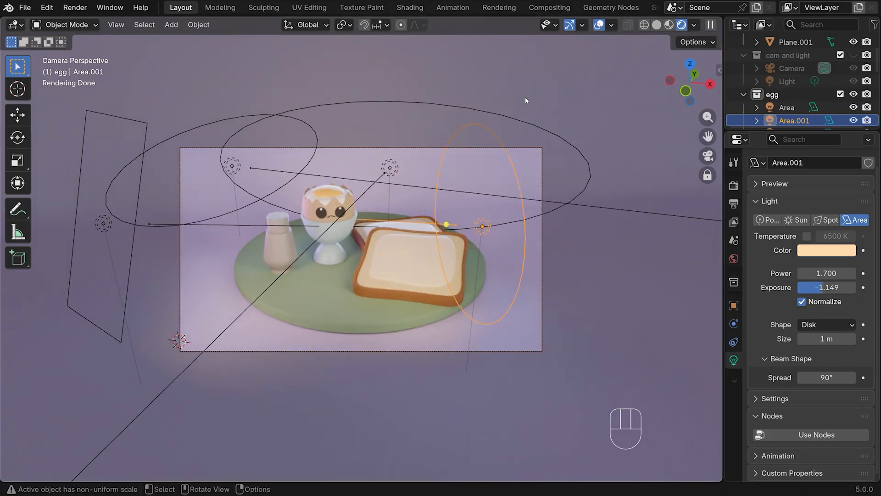
left_click(75, 9)
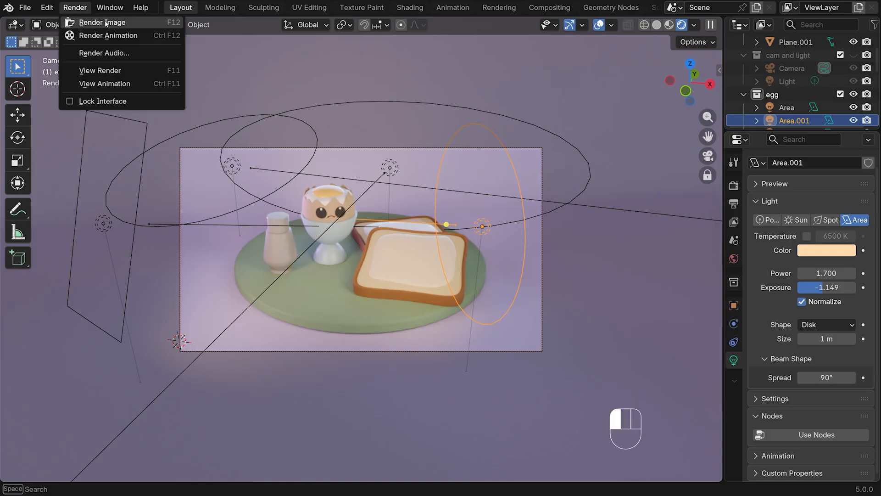
left_click(97, 23)
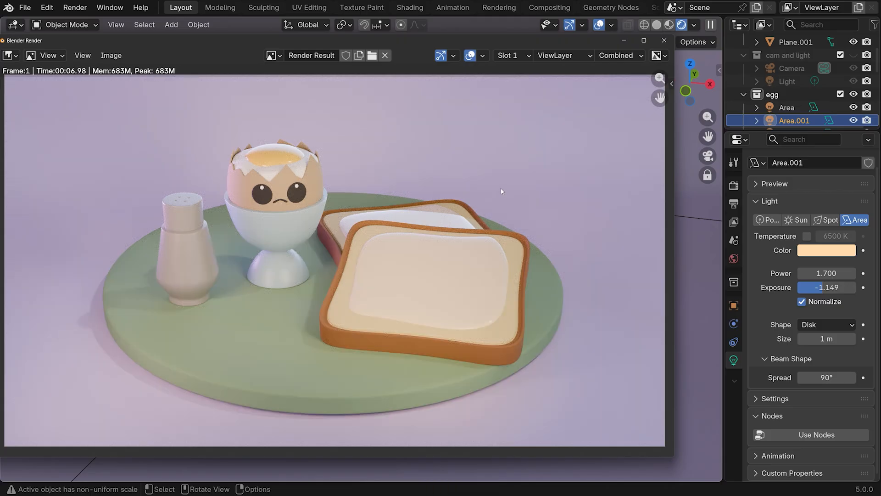
Save the render result as a PNG named "final render" in the egg folder and reposition the render window
left_click(106, 57)
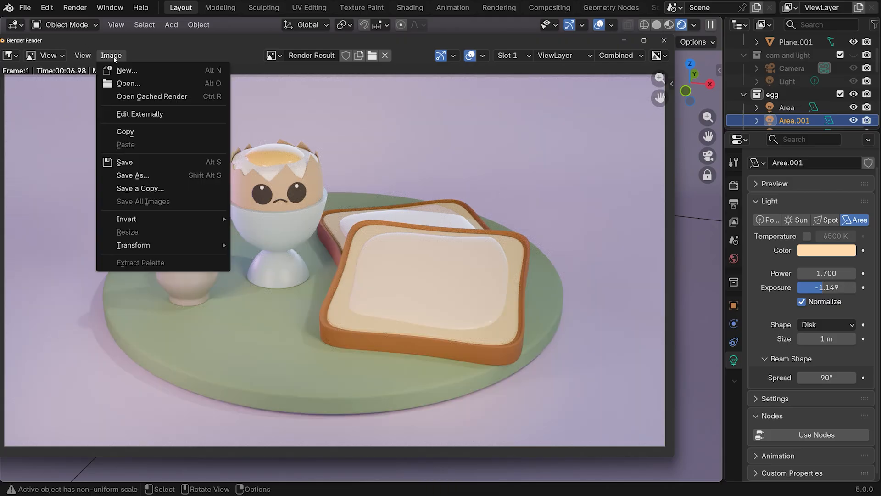
left_click(117, 162)
type("final render")
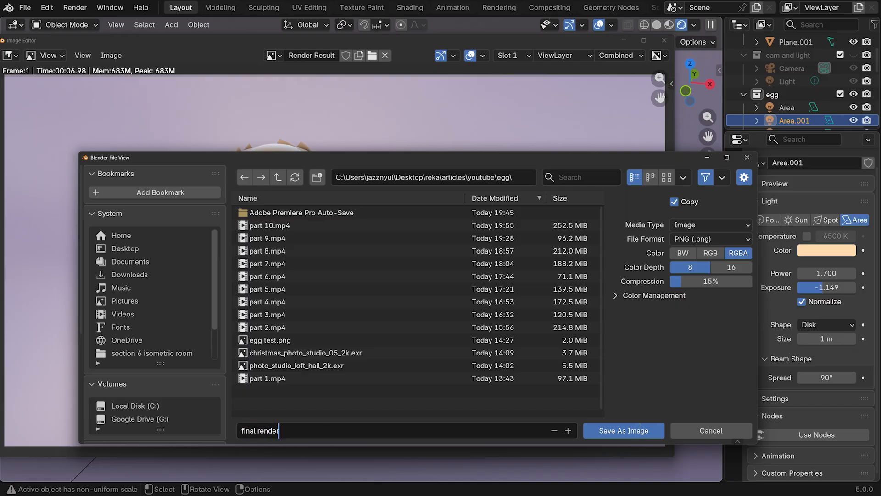
left_click(623, 430)
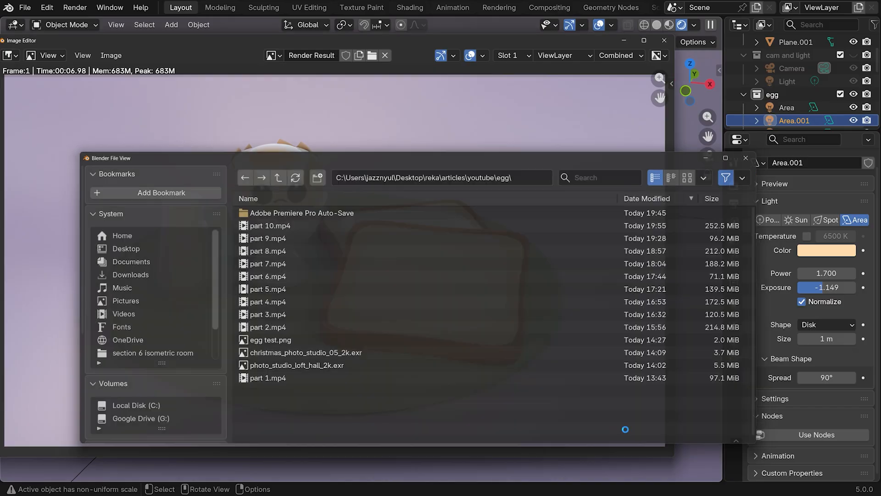
left_click_drag(448, 40, 496, 38)
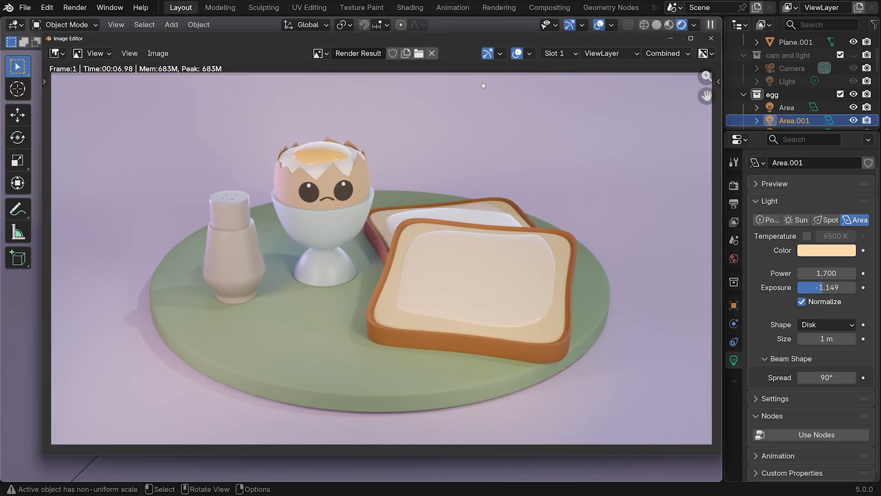